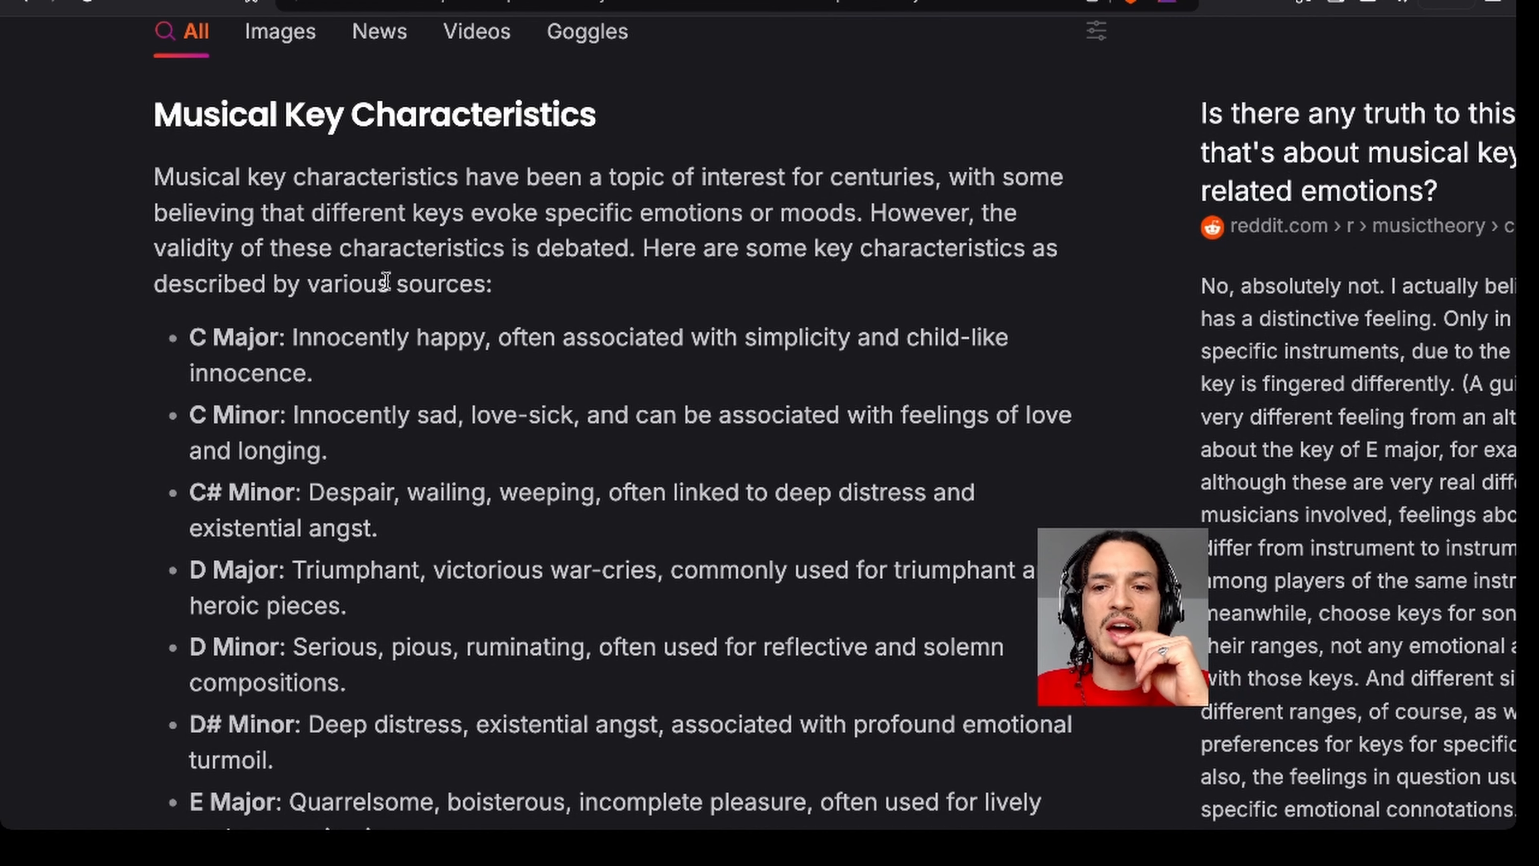
- Read the list of musical key characteristics in the search answer
scroll(442, 257, "up", 1)
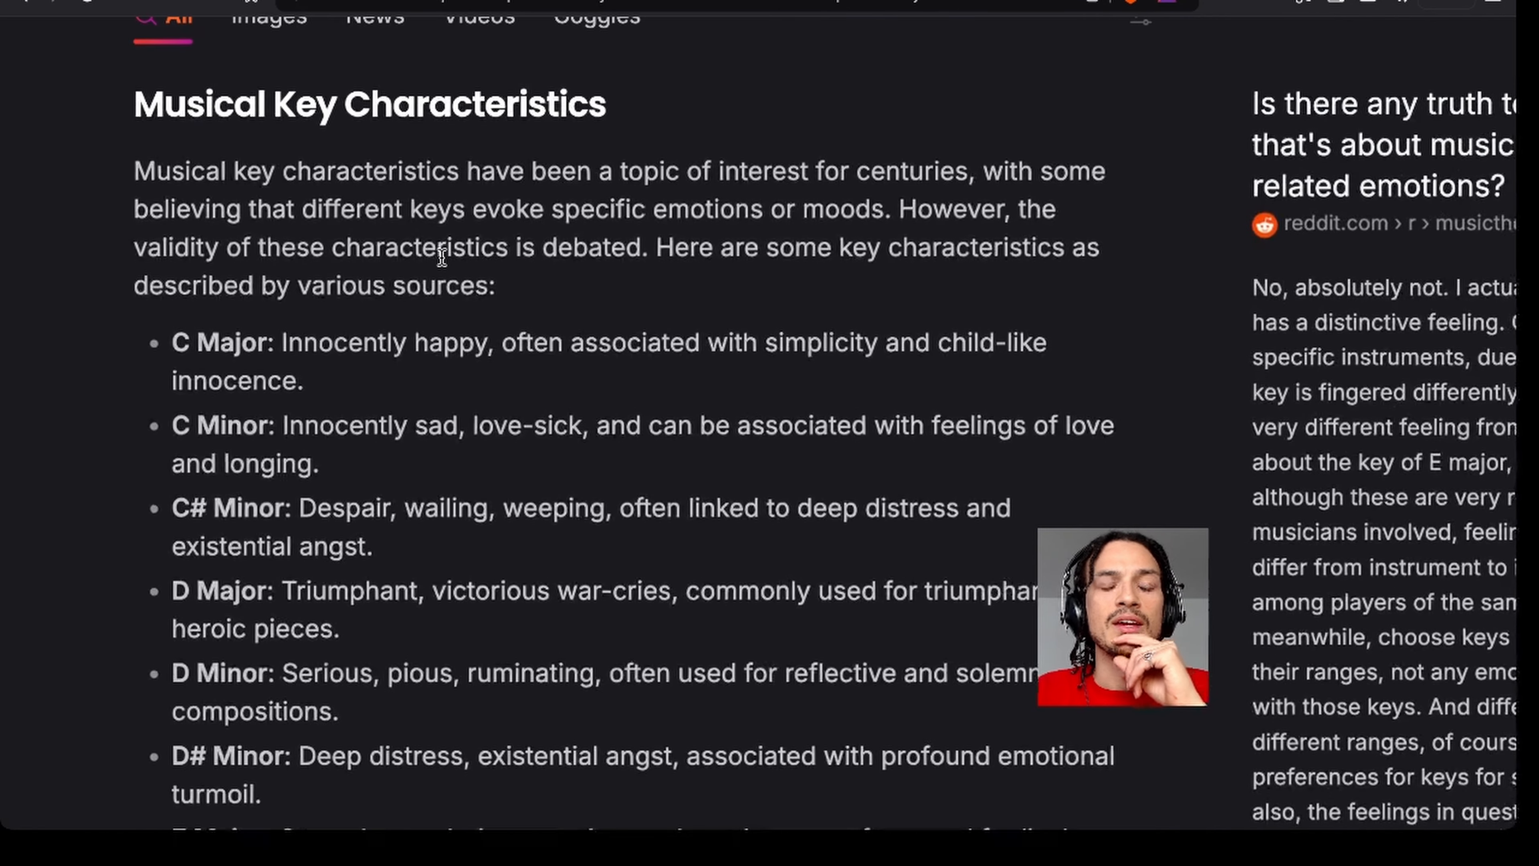
scroll(442, 258, "left", 3)
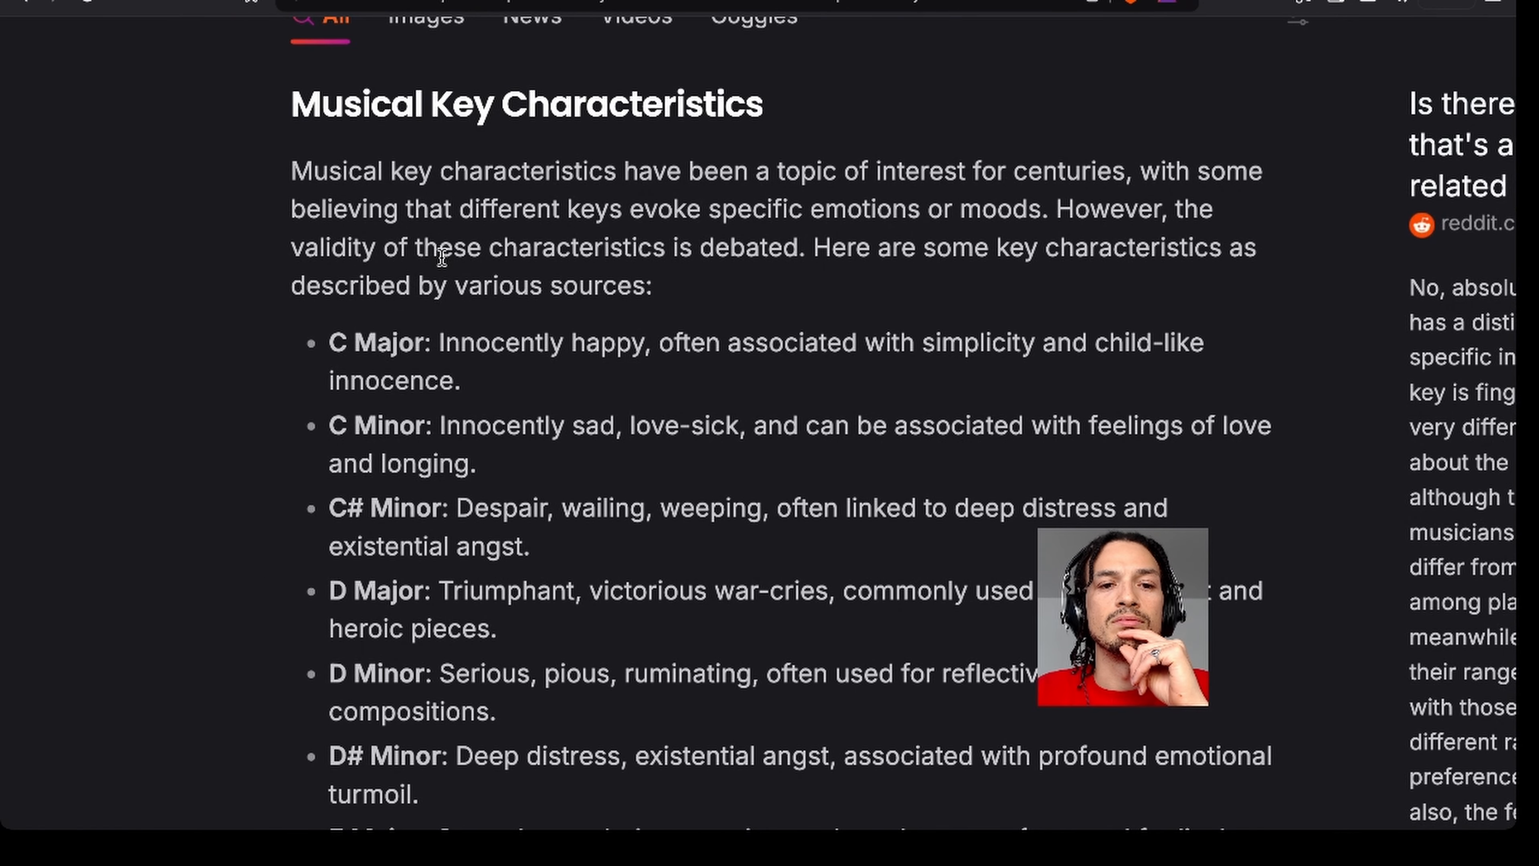
scroll(442, 258, "up", 1)
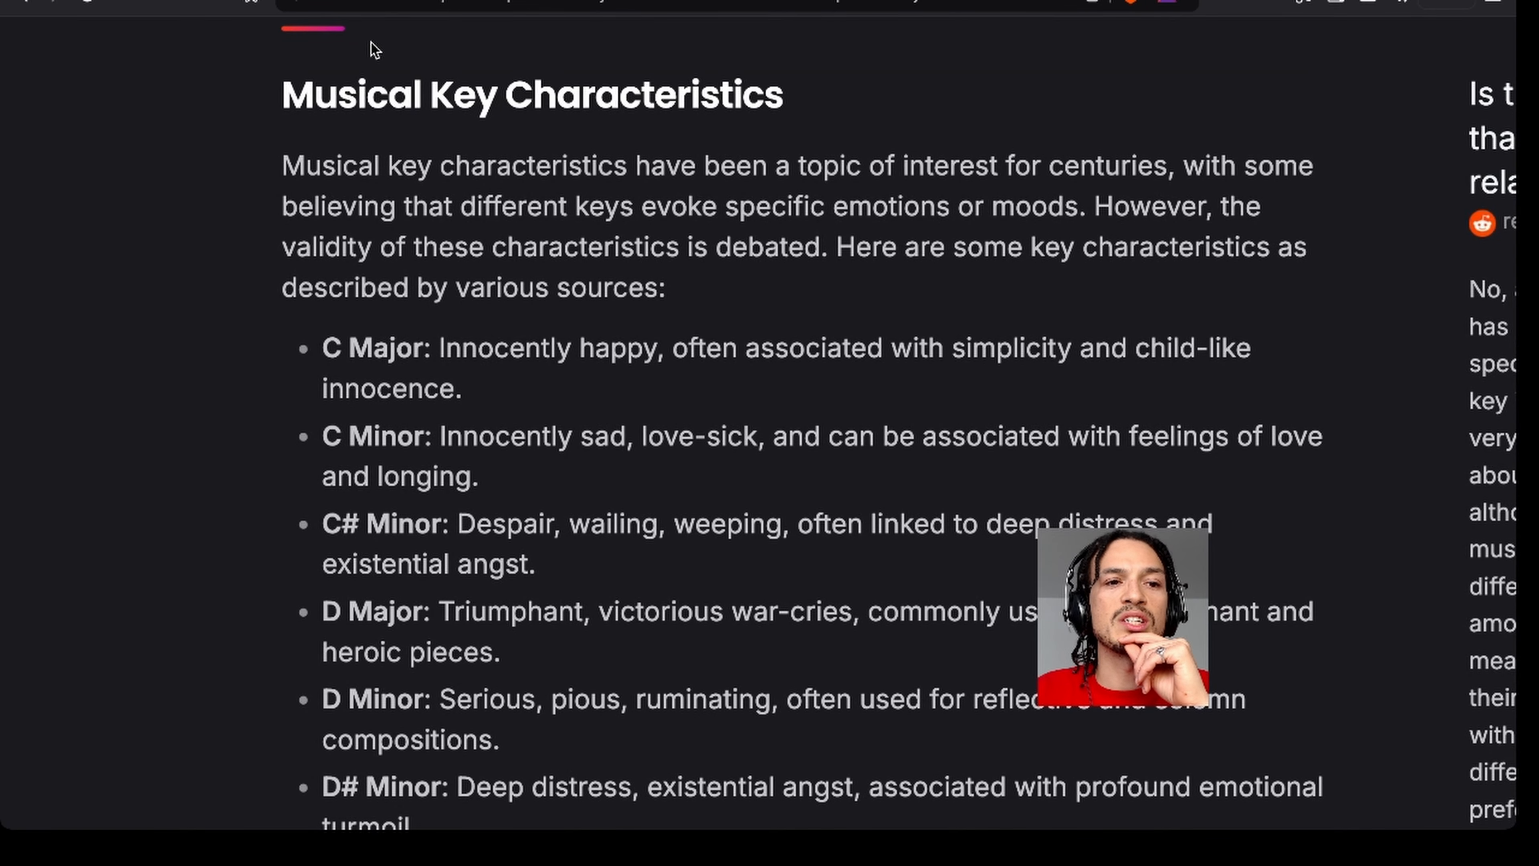
- Switch to the BandLab project and display the packs in BandLab Sounds
left_click(388, 1)
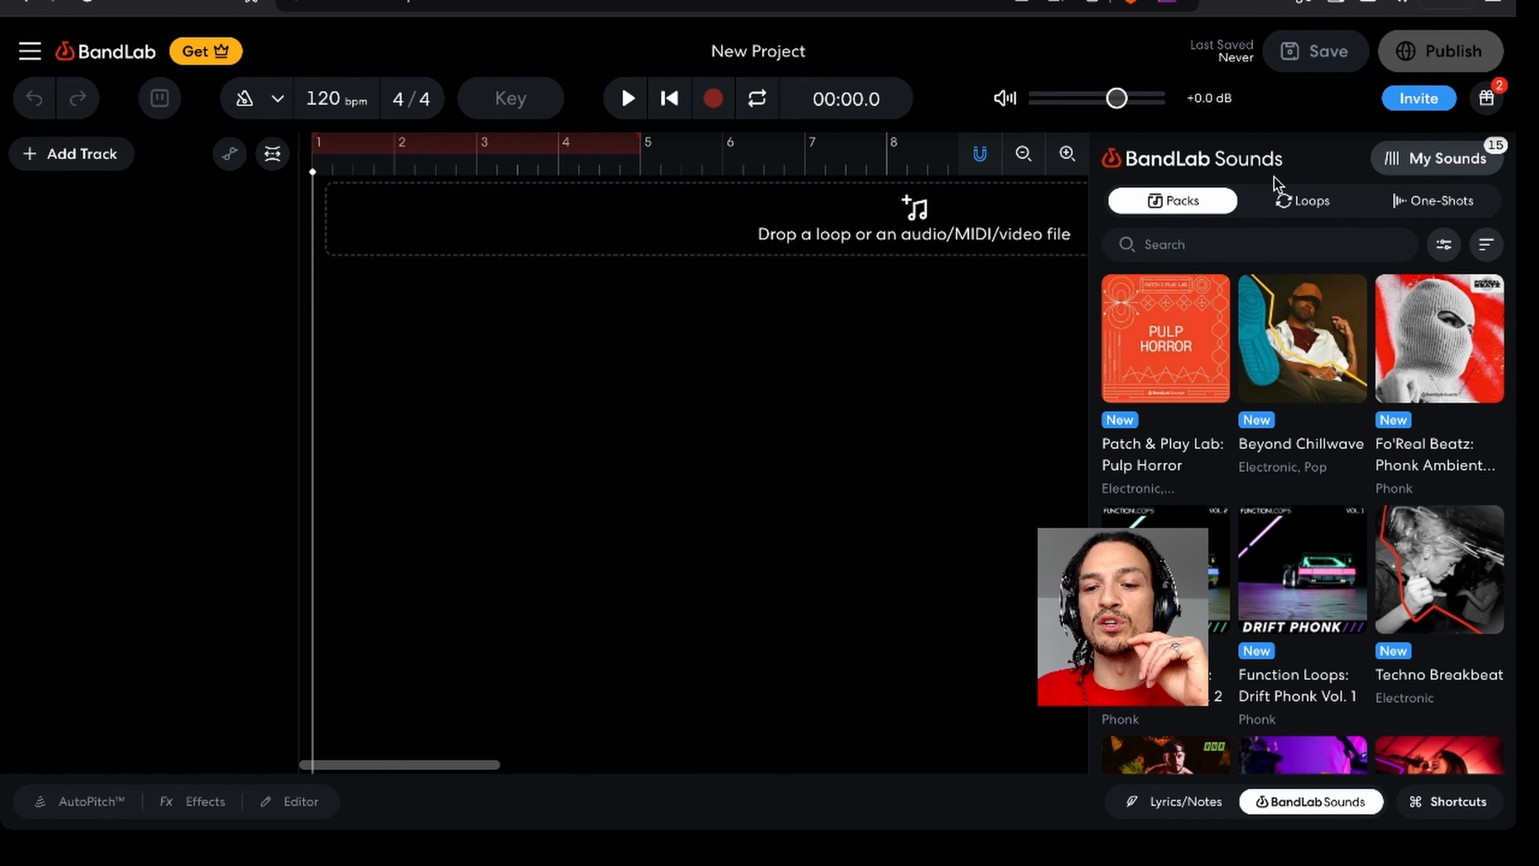
left_click(1283, 200)
left_click(1159, 202)
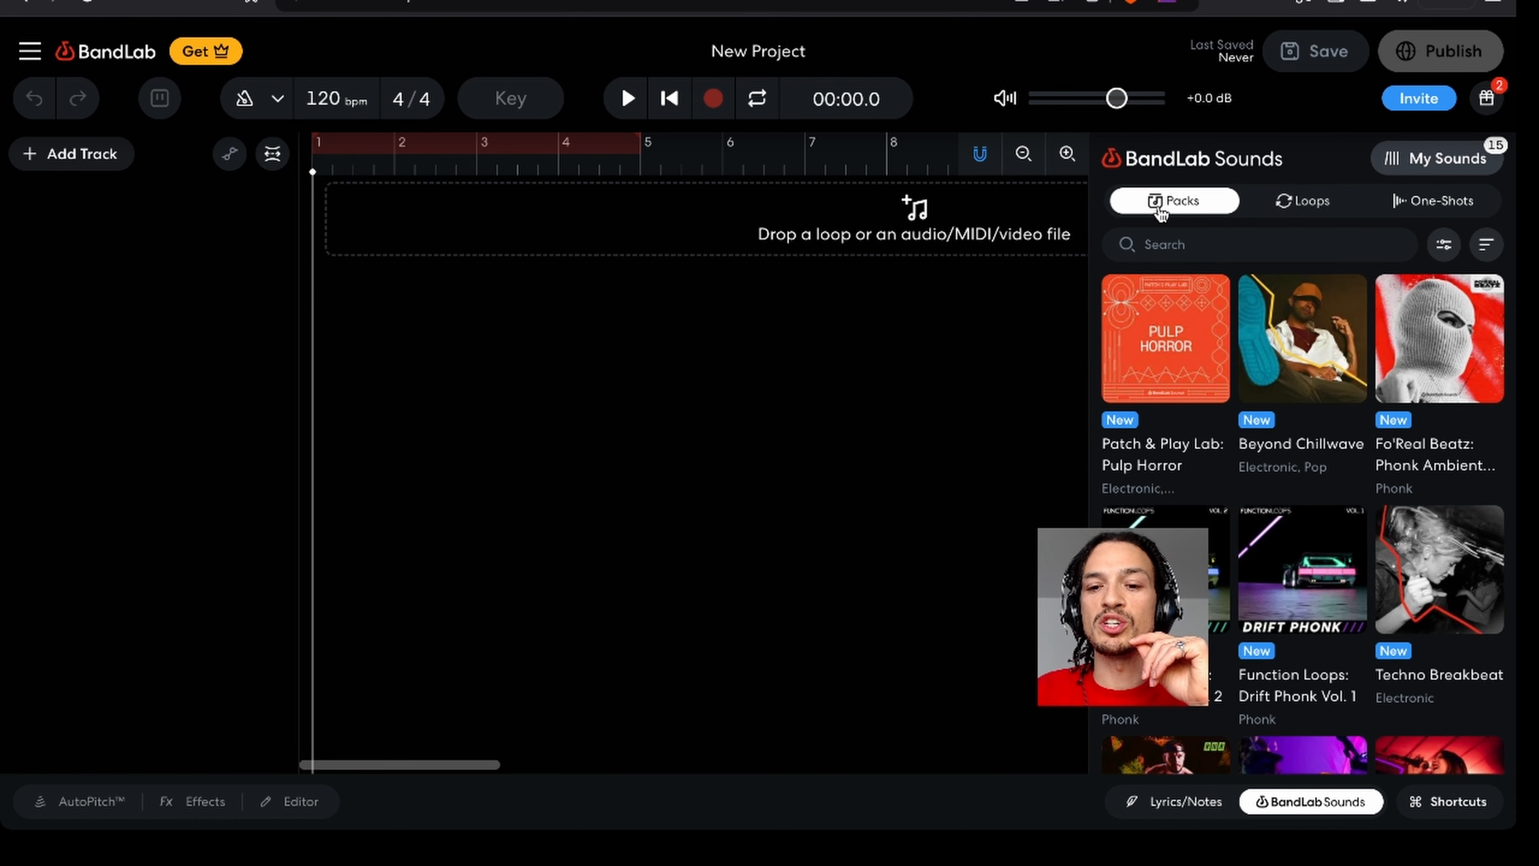
left_click(1294, 806)
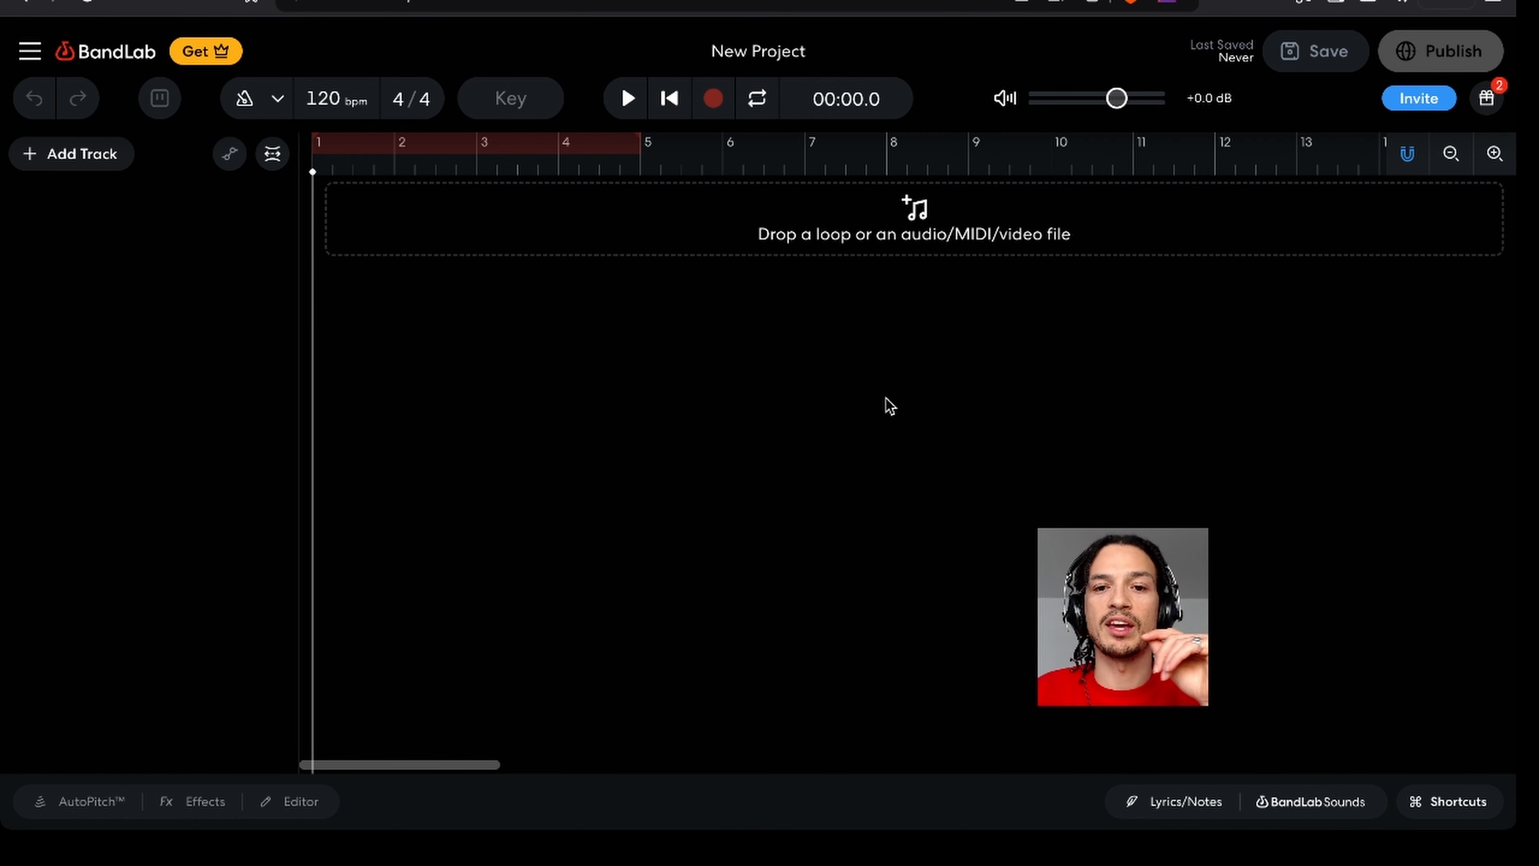
left_click(1293, 807)
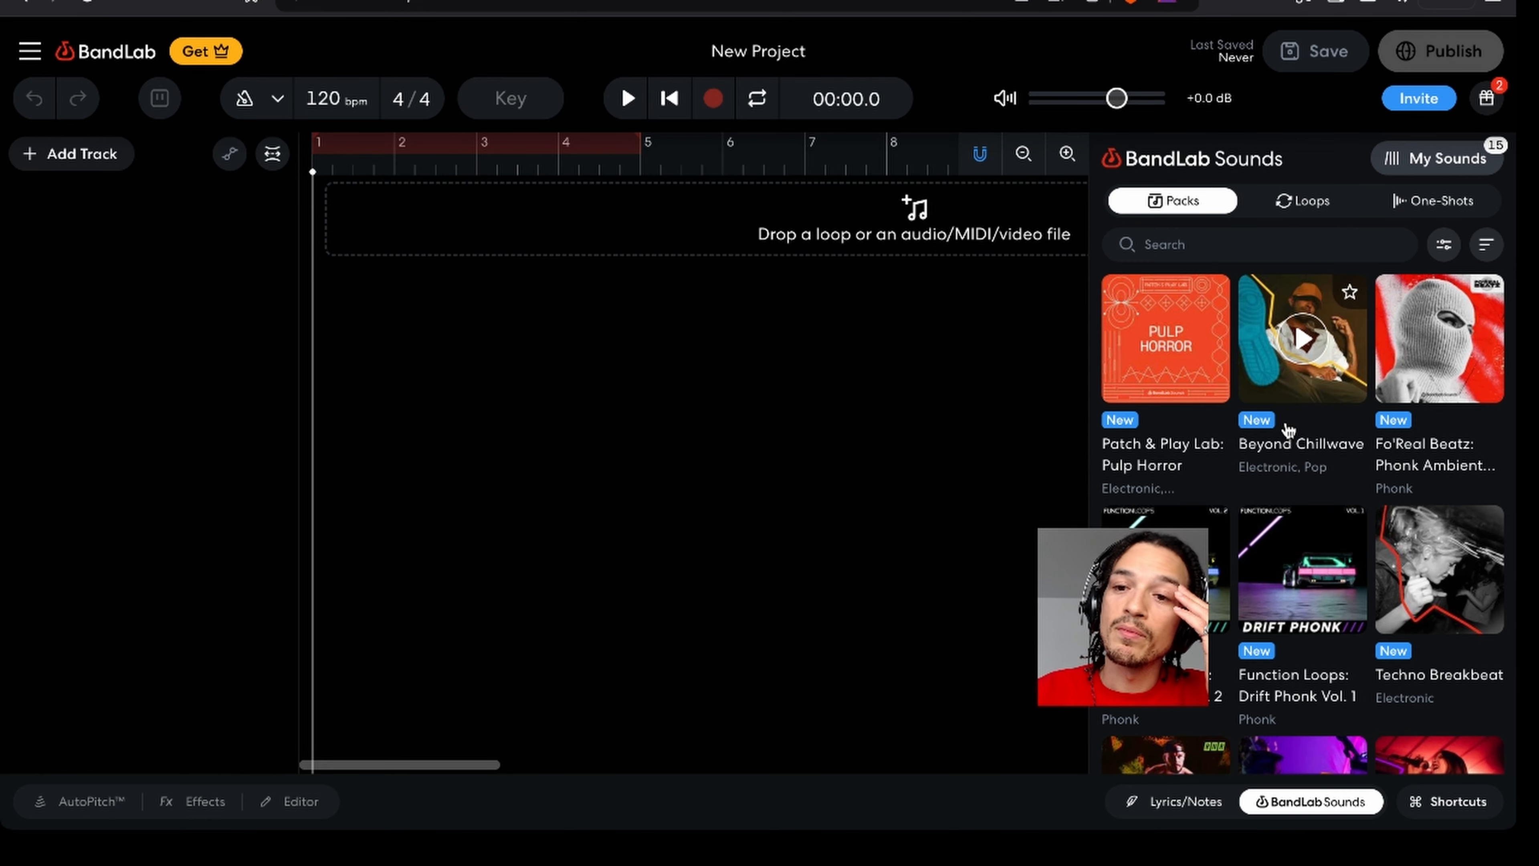
- Filter the sound packs by the Bright character
left_click(1445, 246)
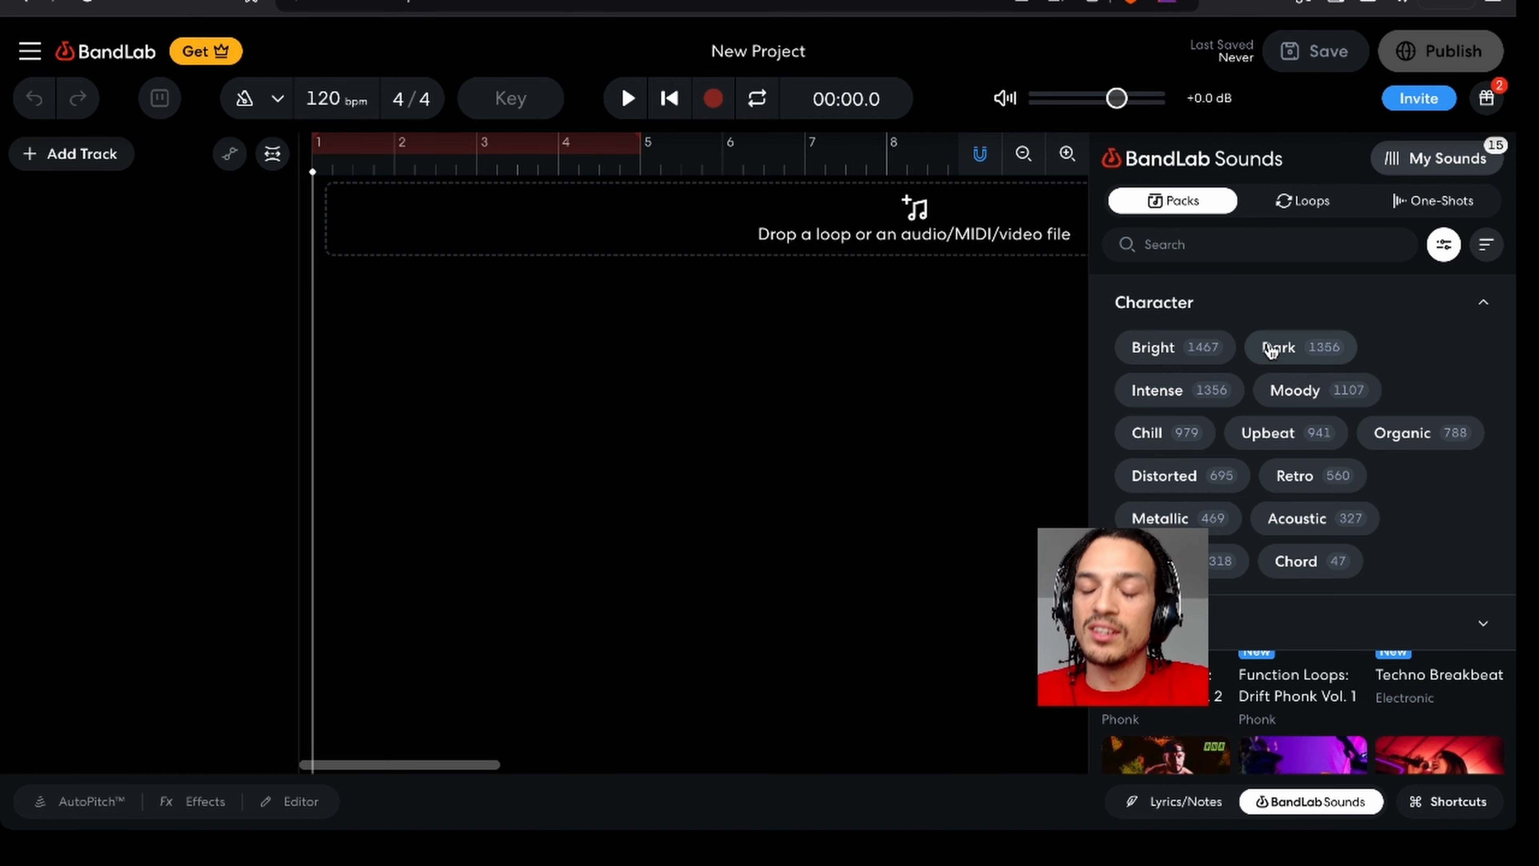
left_click(1151, 349)
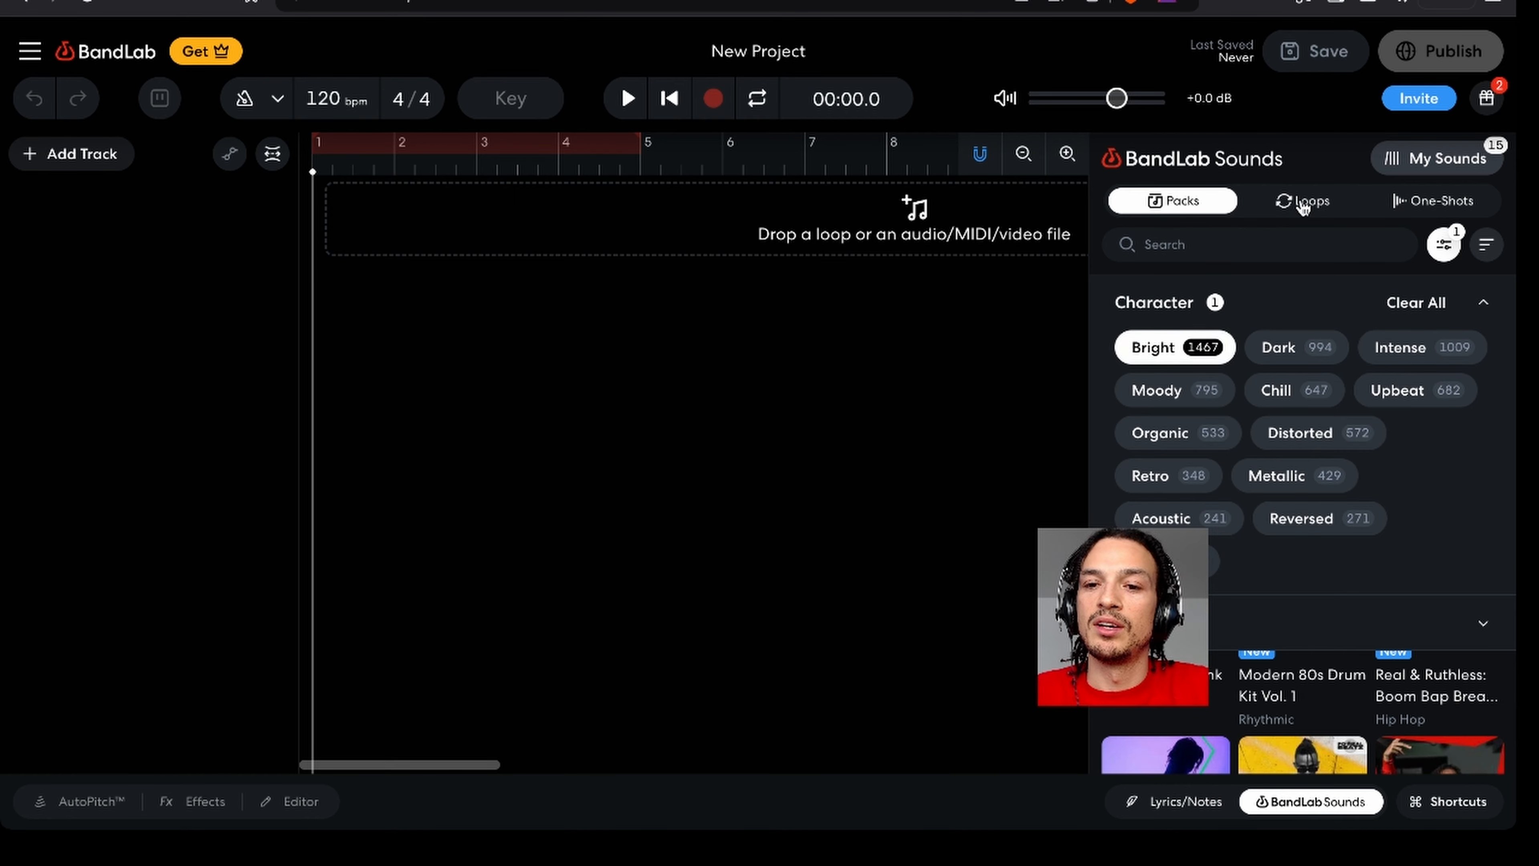
left_click(1444, 245)
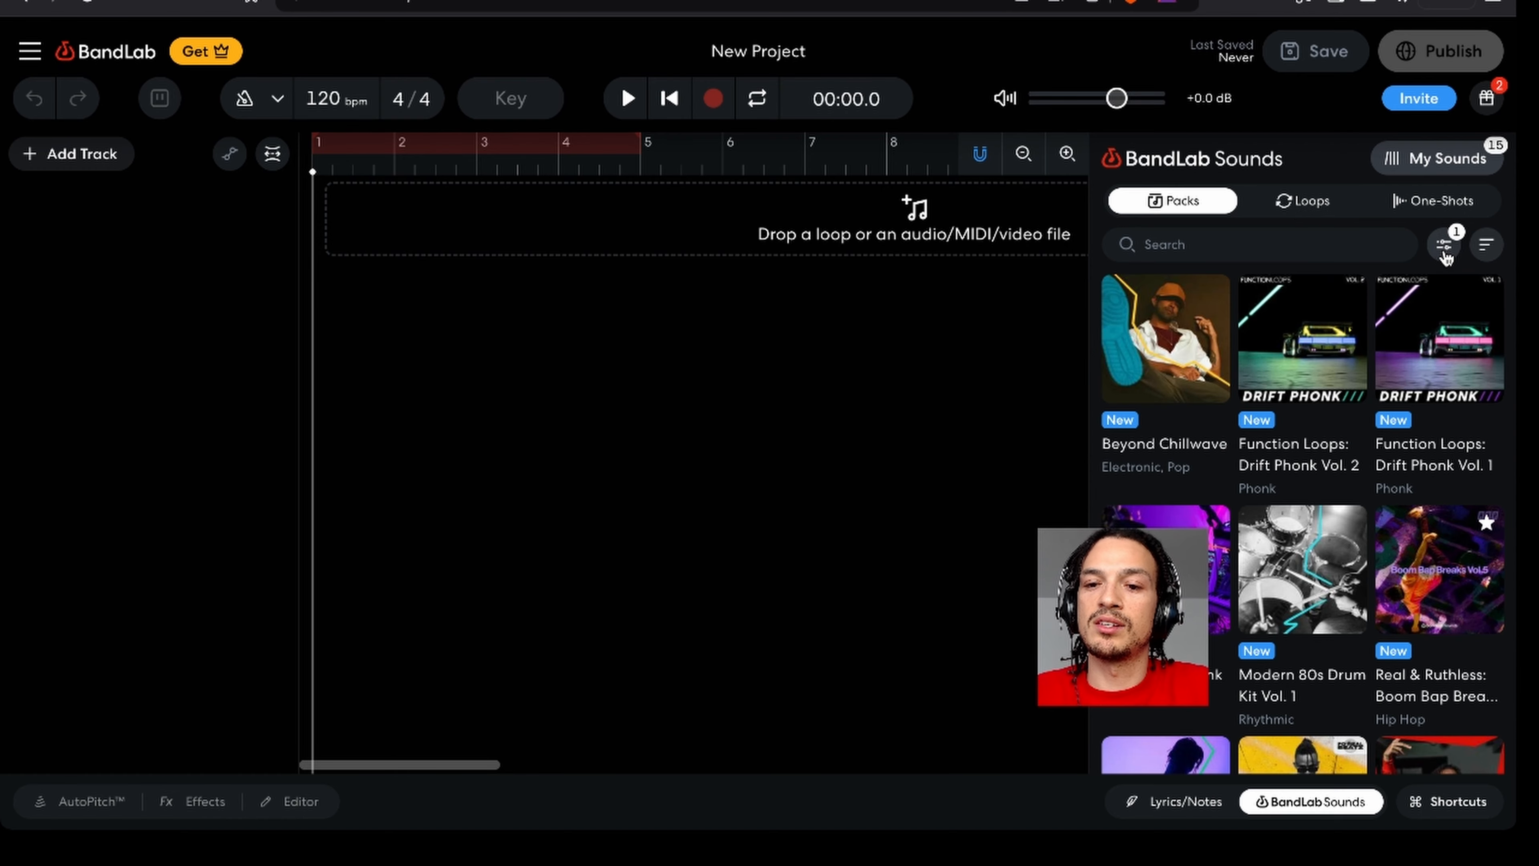
- Show the loops in BandLab Sounds and browse through the list
left_click(1306, 202)
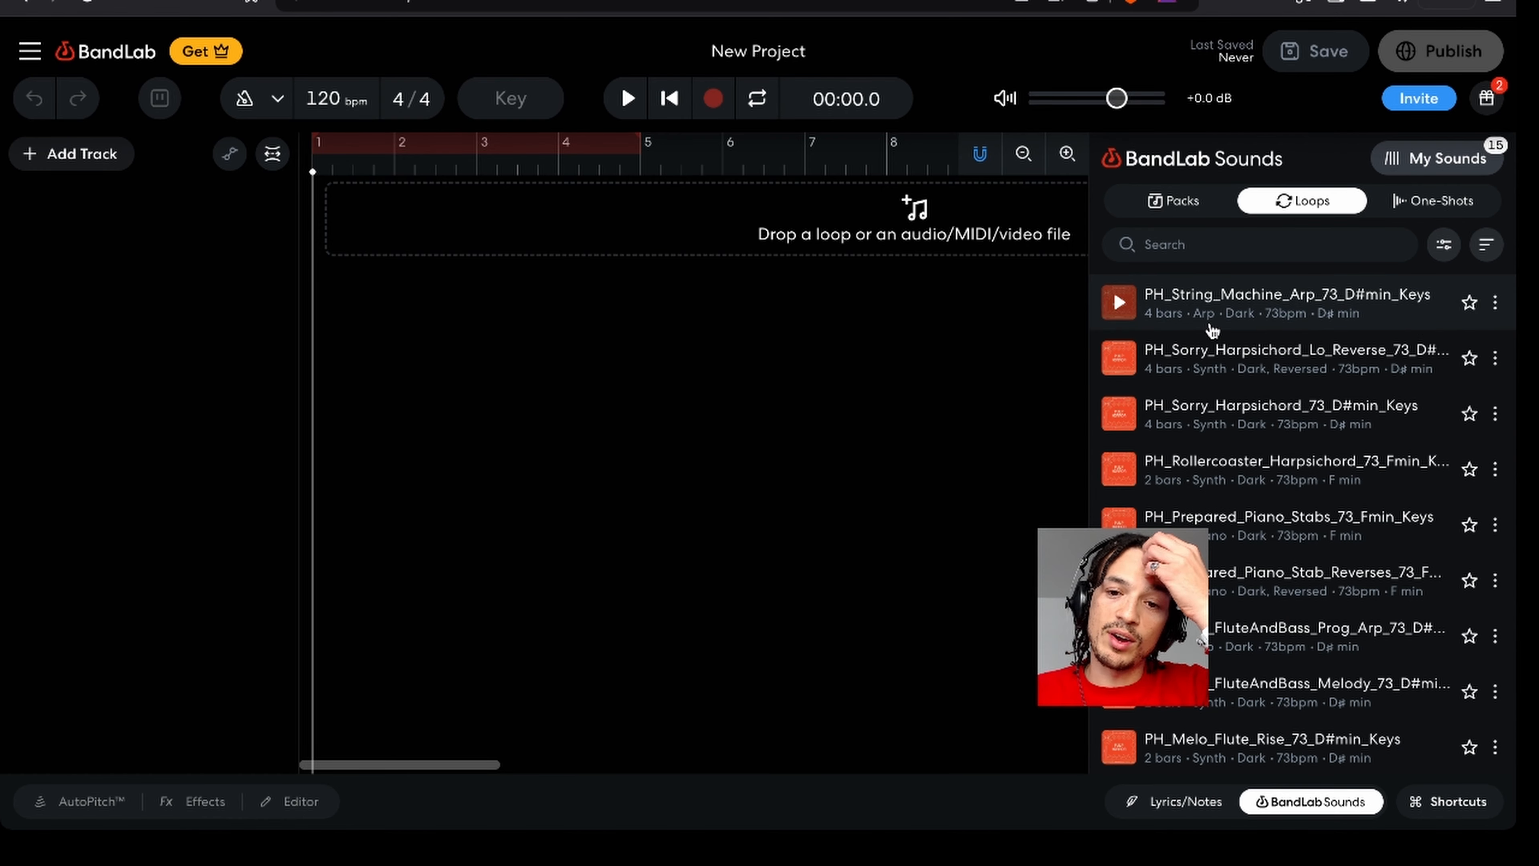
scroll(1166, 488, "down", 2)
scroll(1165, 489, "up", 2)
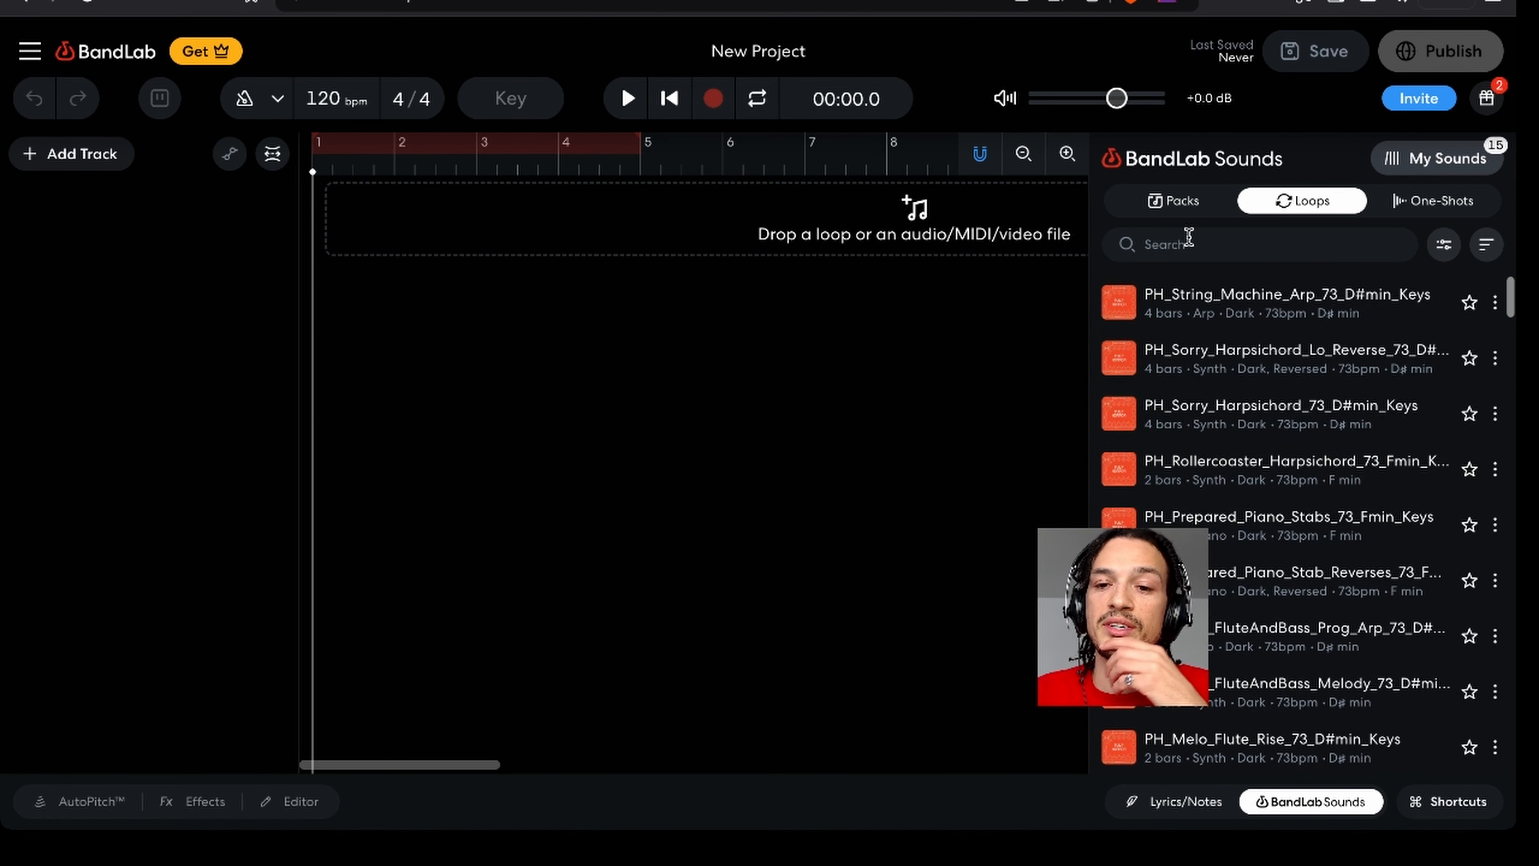
scroll(1191, 485, "down", 20)
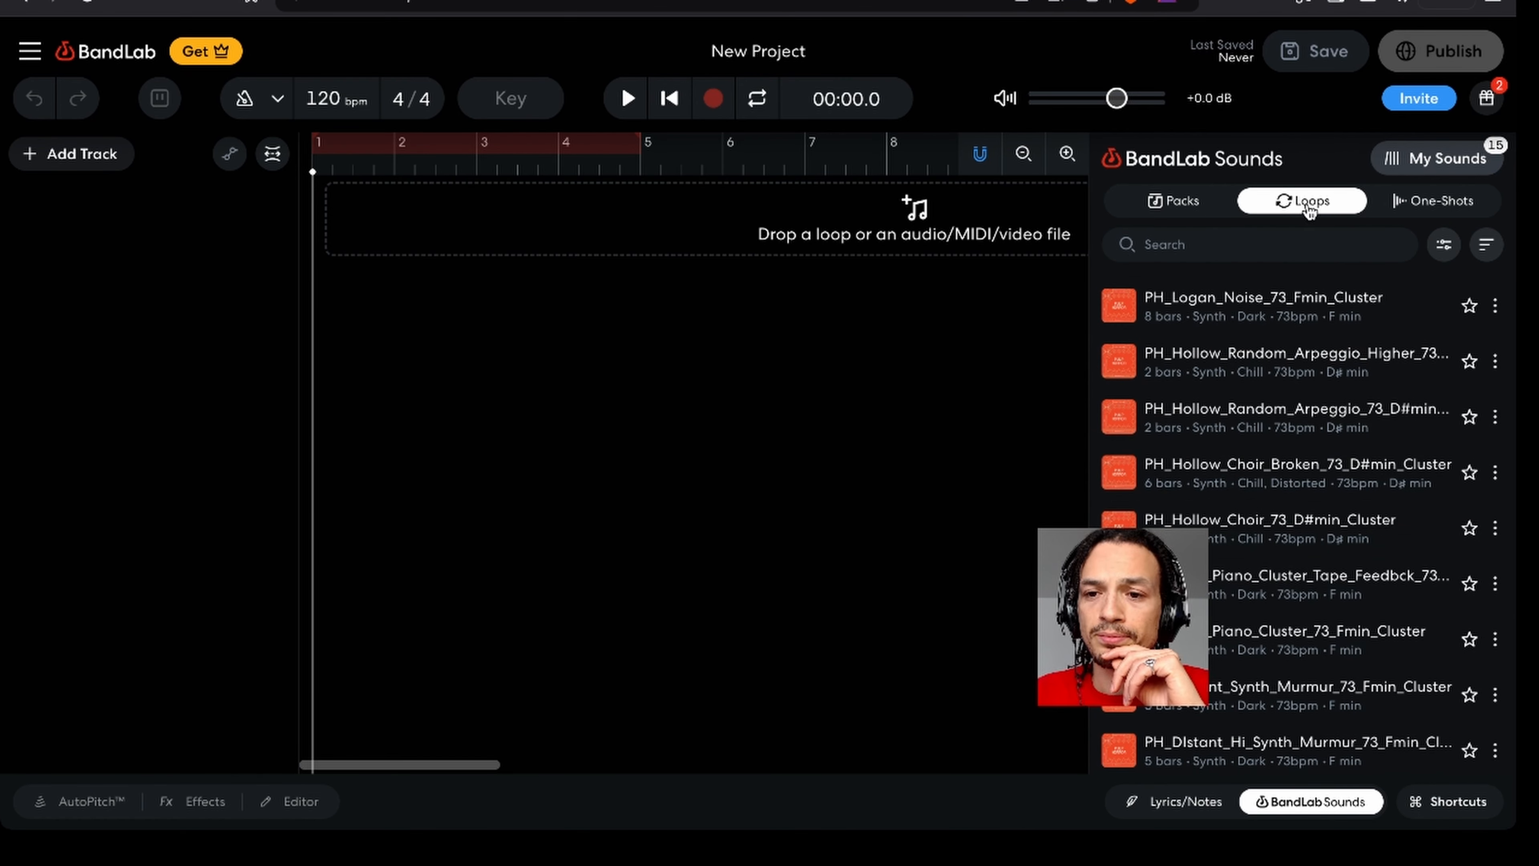
- Try filtering the loops by the Bright character and remove that filter
left_click(1444, 245)
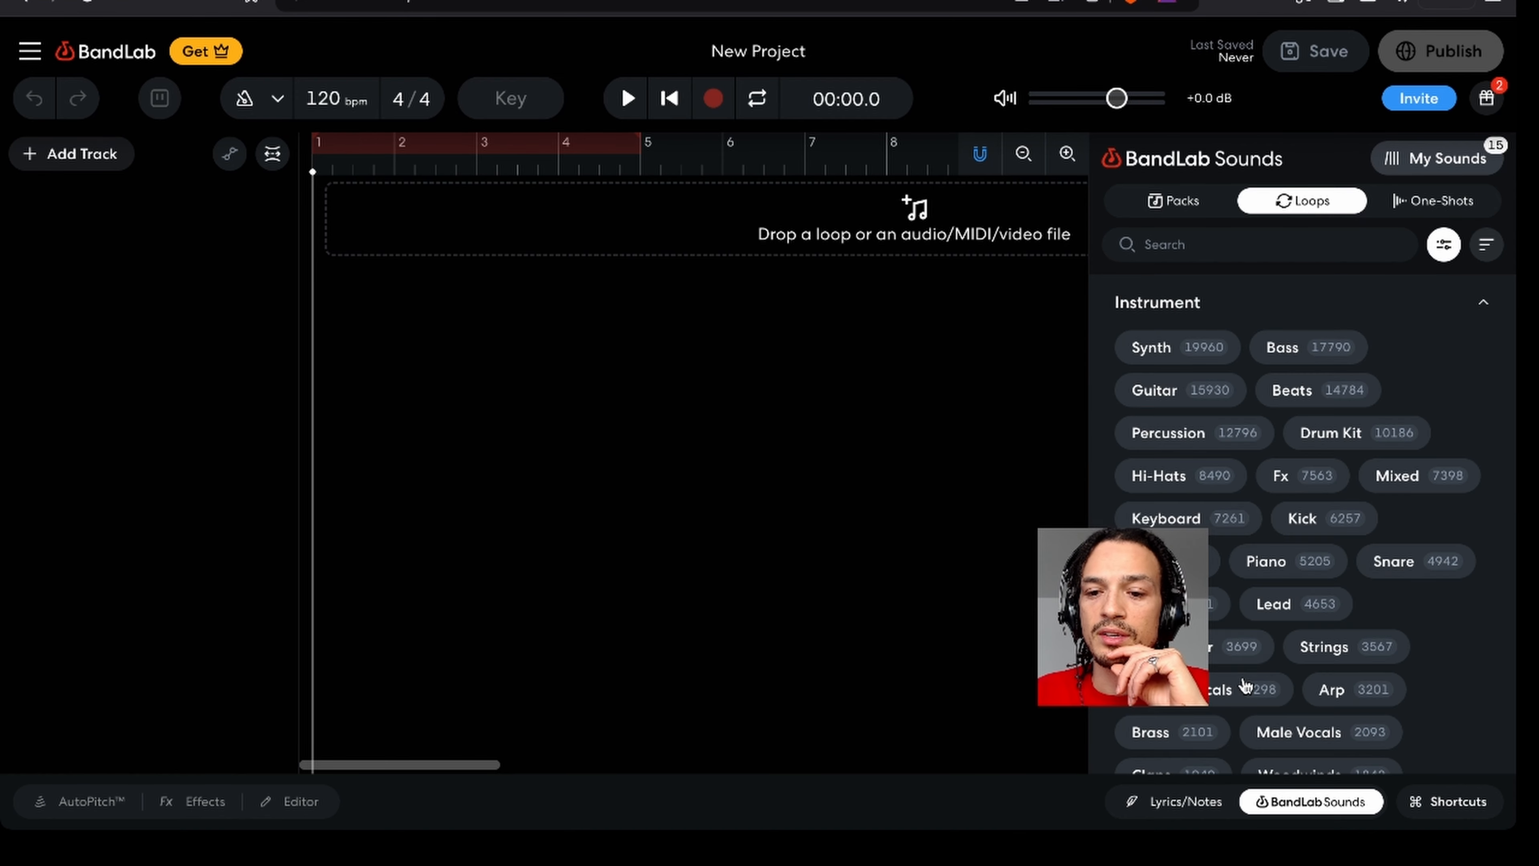
scroll(1246, 686, "down", 1)
scroll(1246, 687, "up", 1)
scroll(1245, 686, "down", 5)
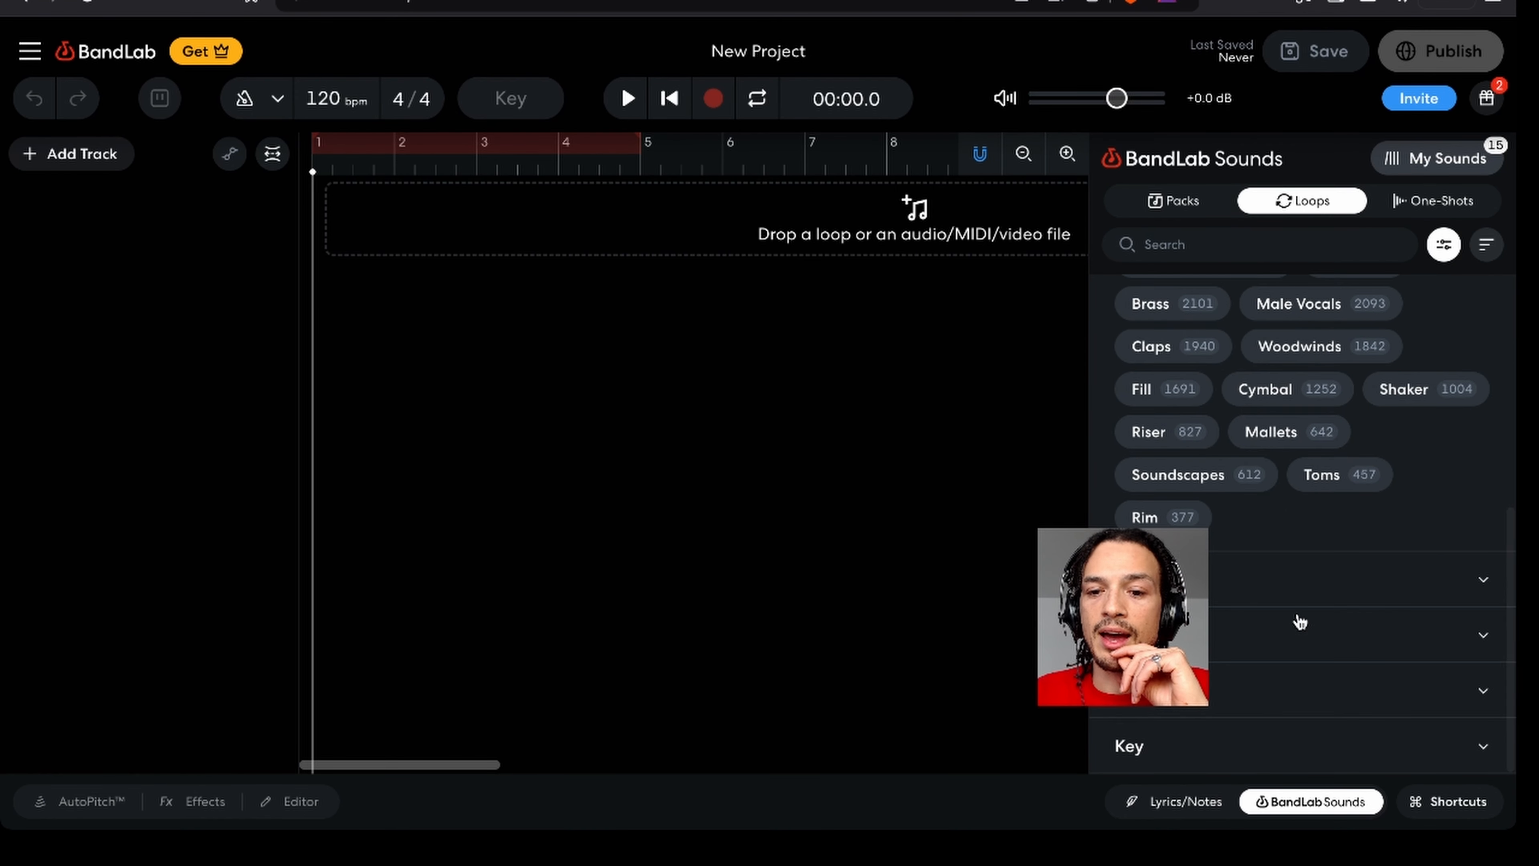
left_click(1418, 640)
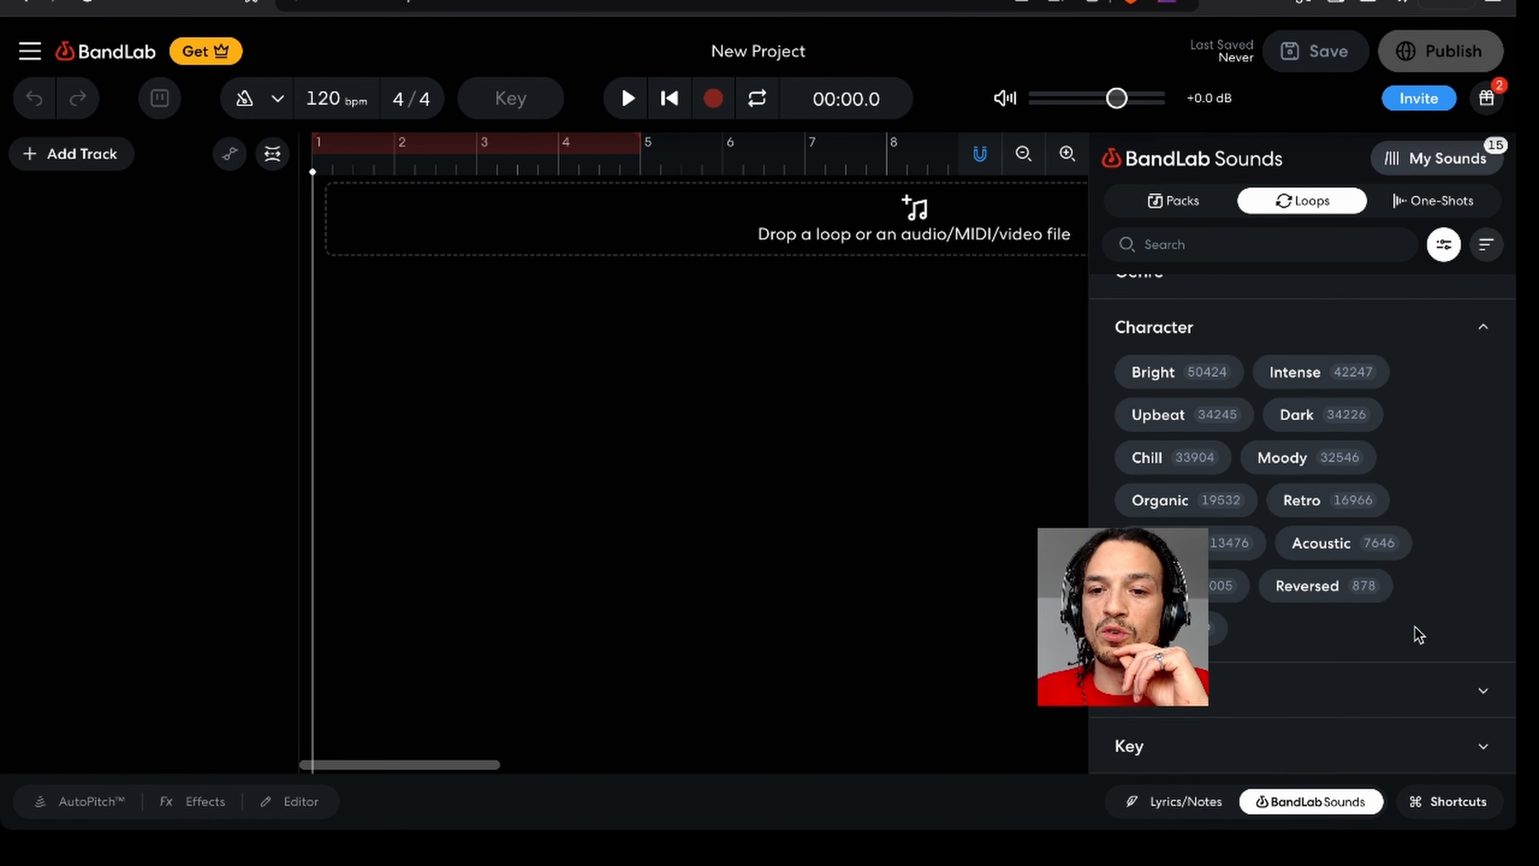
left_click(1199, 381)
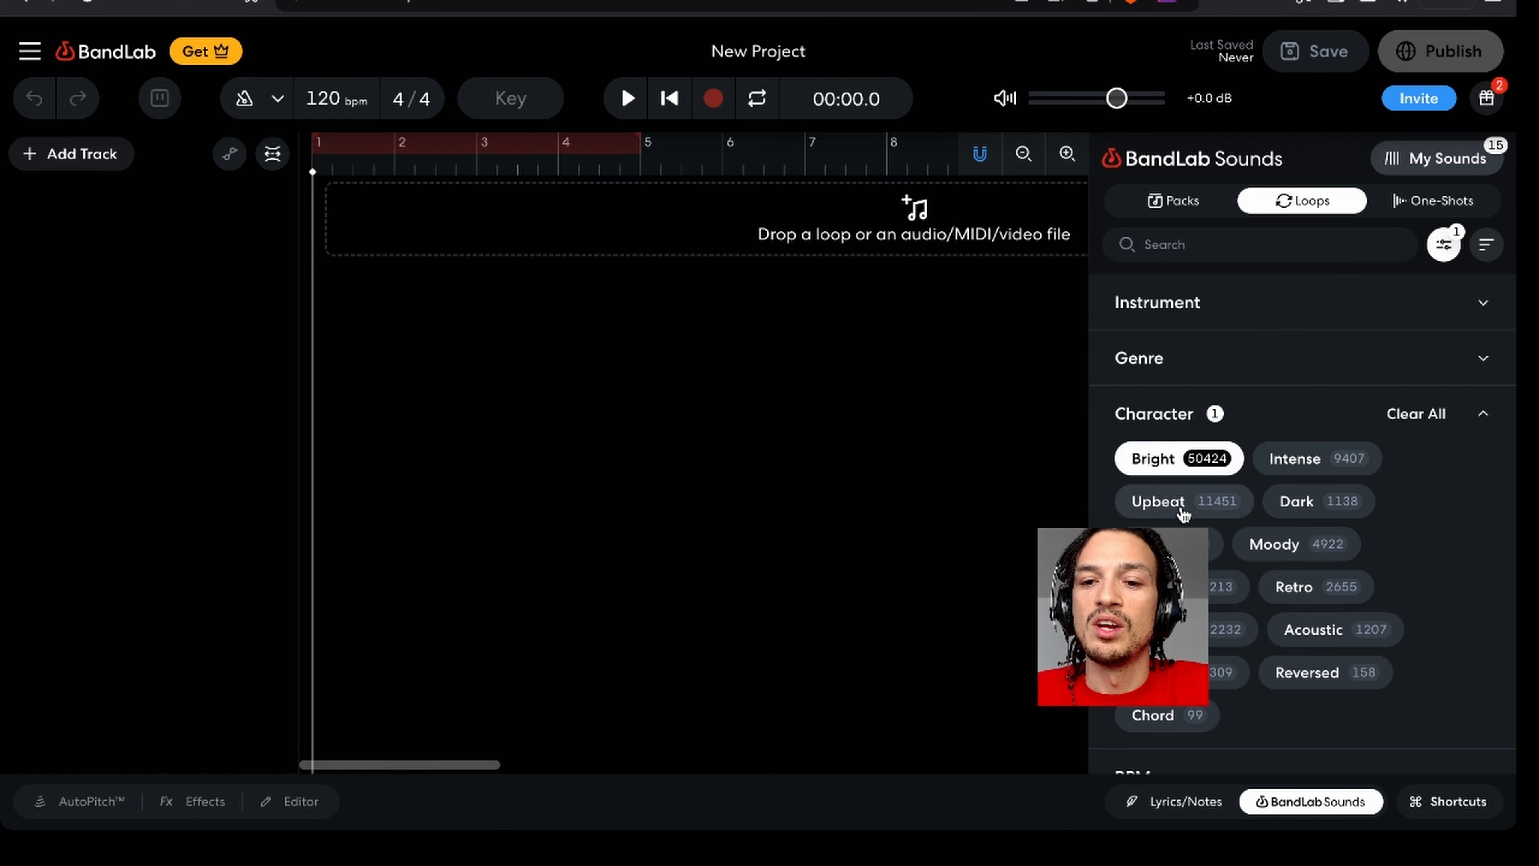
left_click(1177, 461)
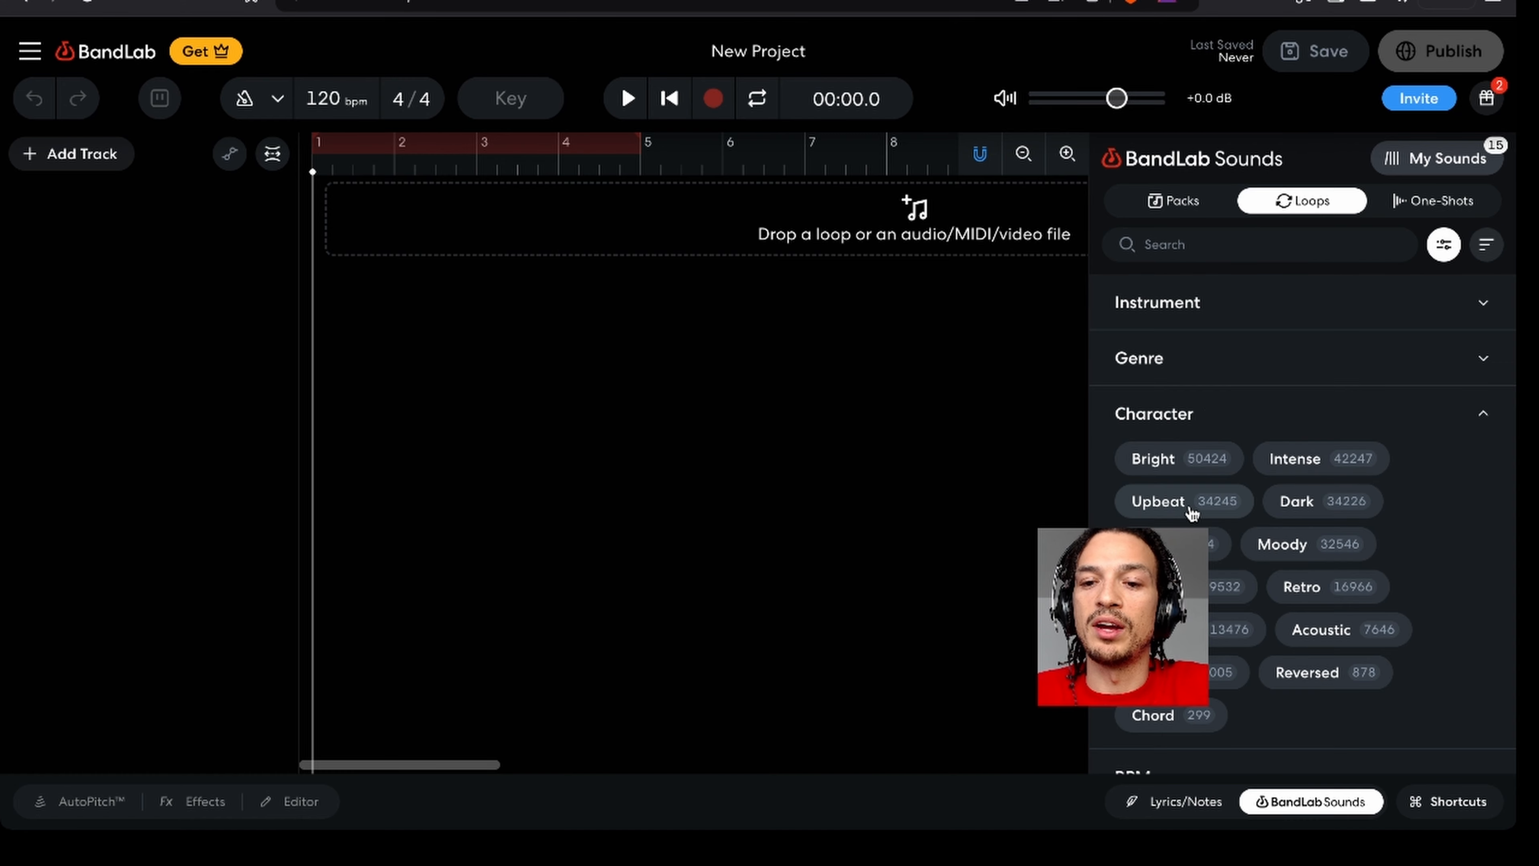
left_click(1444, 245)
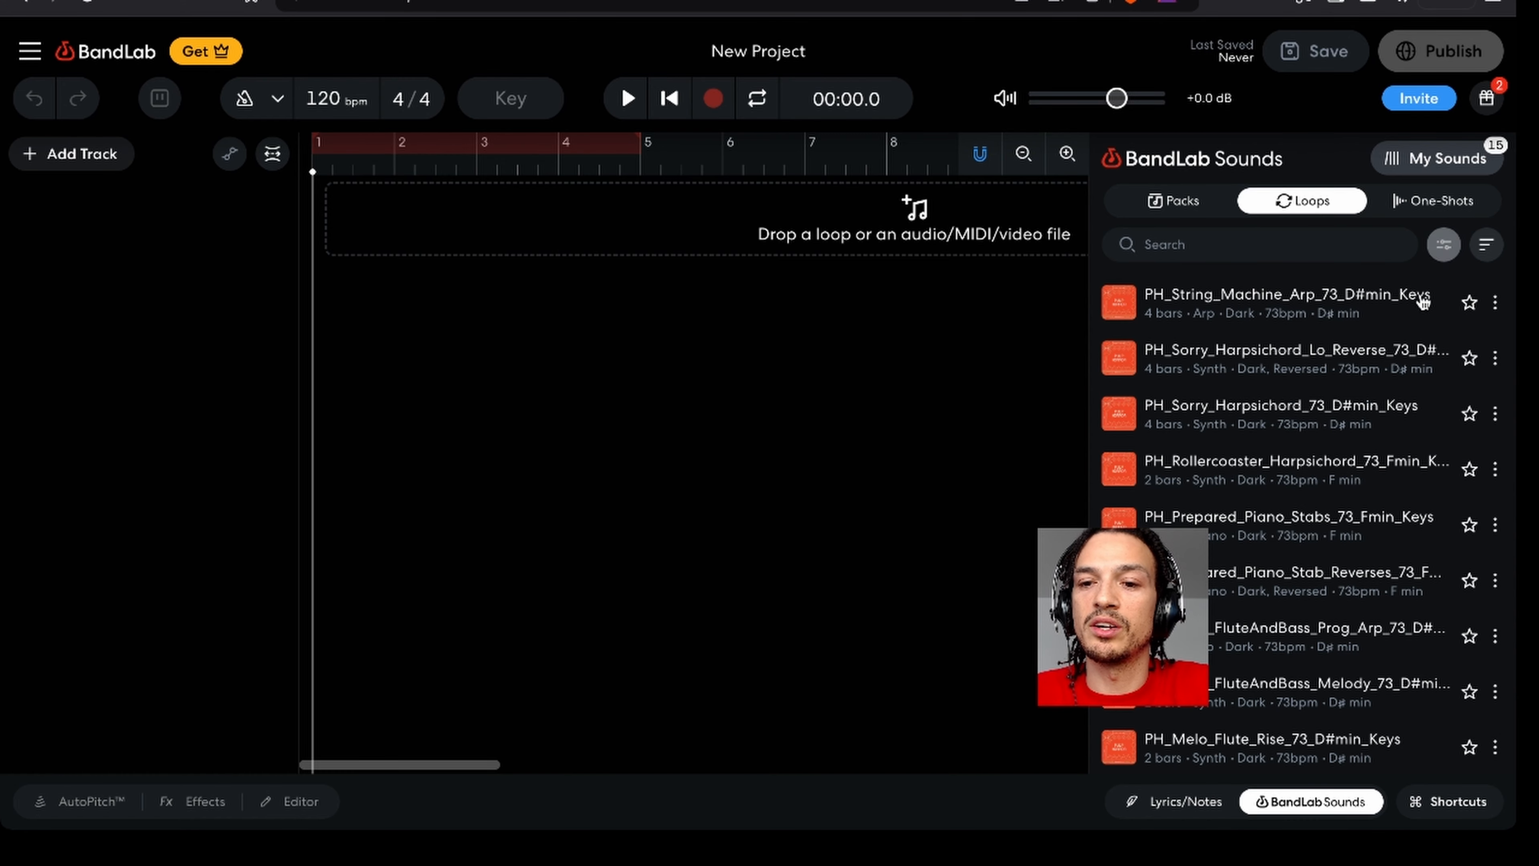
- Review the filter categories available for loops, with the Character options collapsed
left_click(1446, 246)
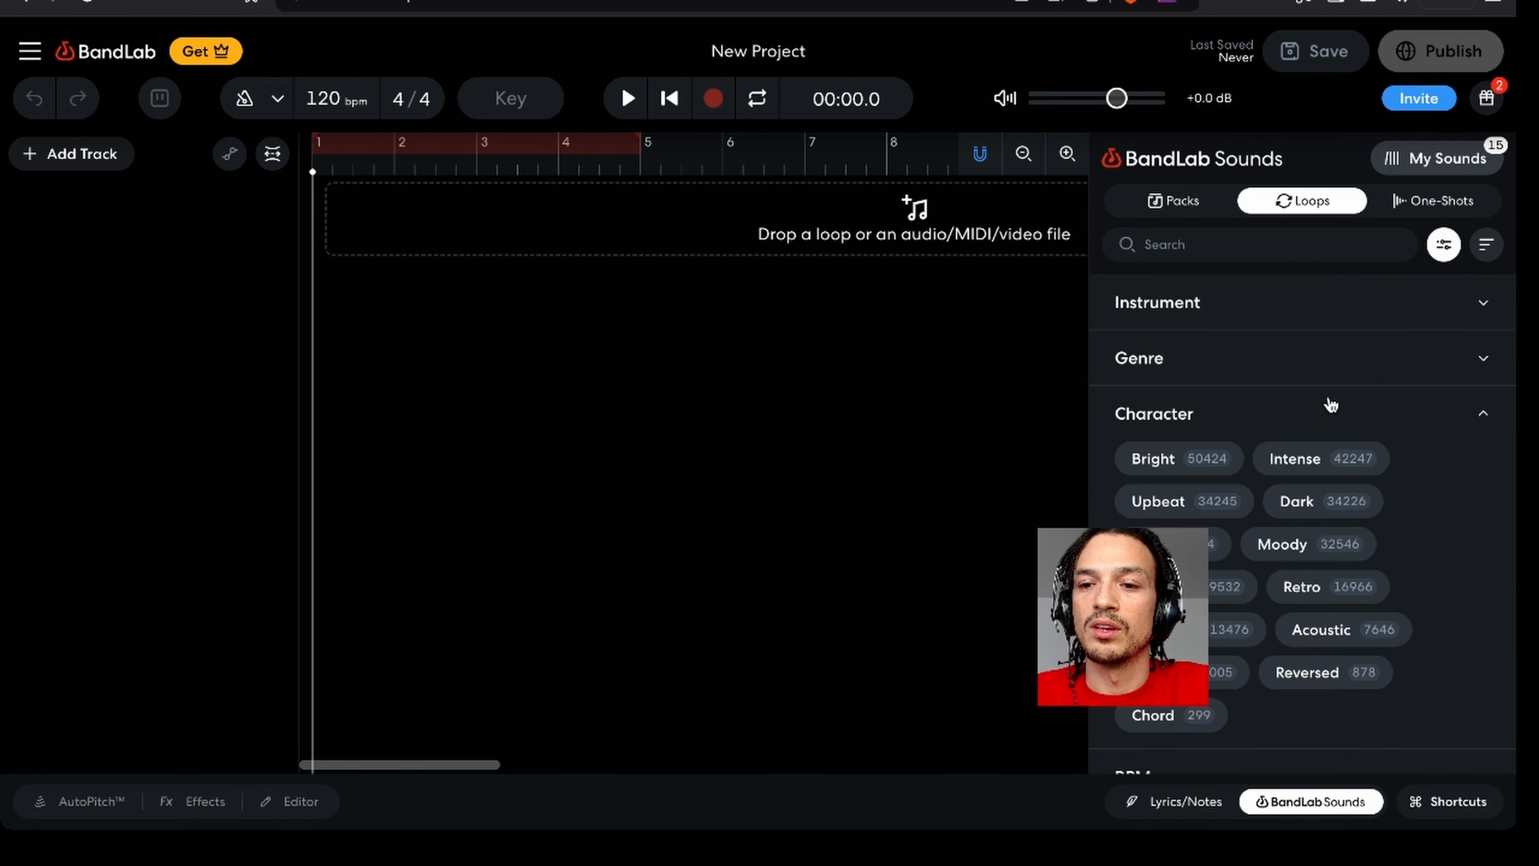
scroll(1319, 543, "down", 1)
scroll(1319, 543, "up", 1)
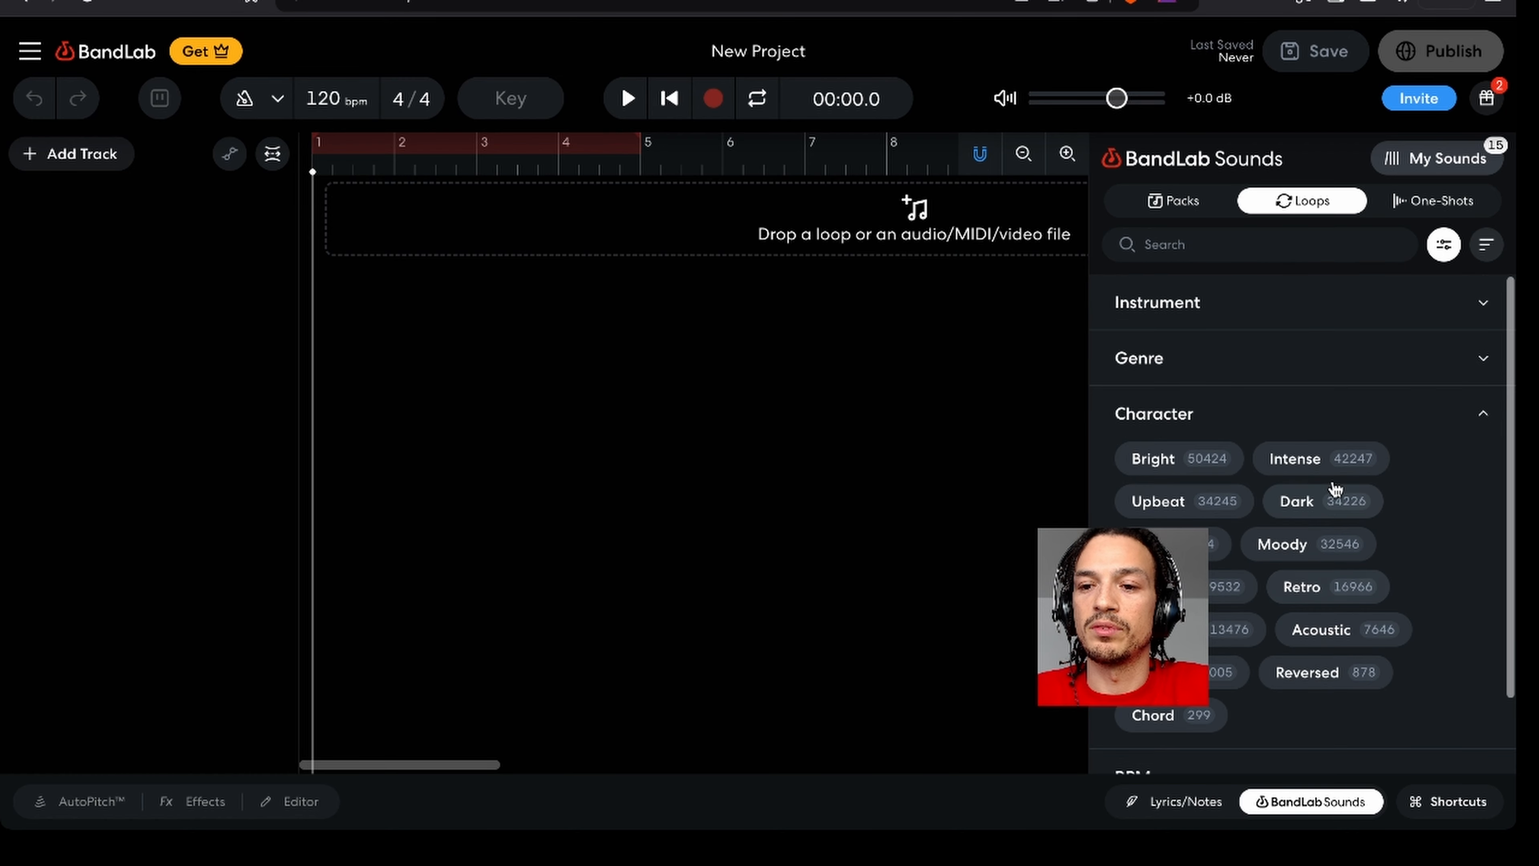
left_click(1483, 415)
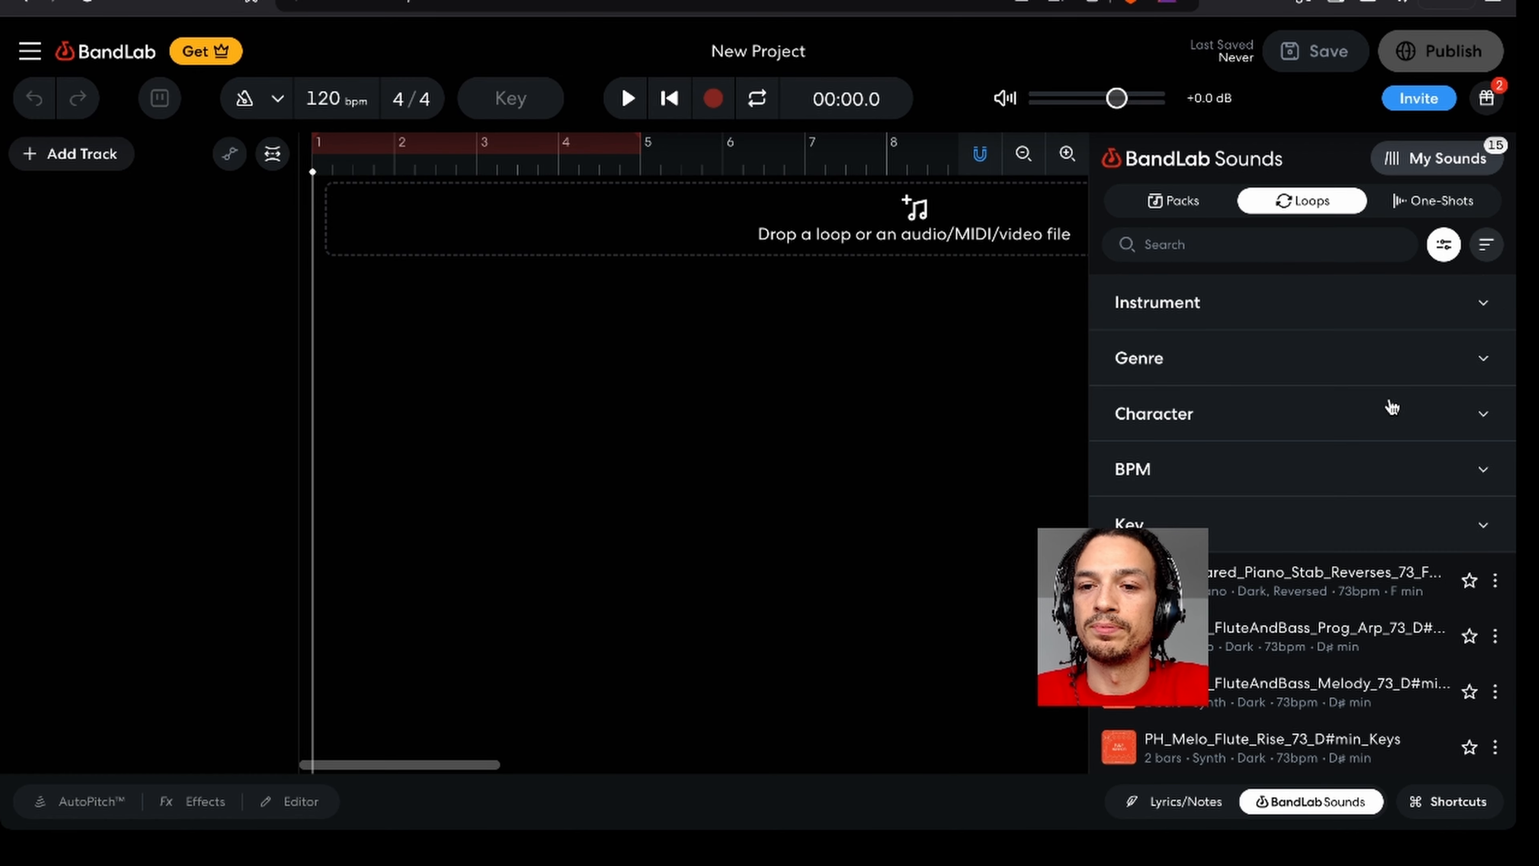
- Return to the sound packs and clear their Character filter
left_click(1208, 213)
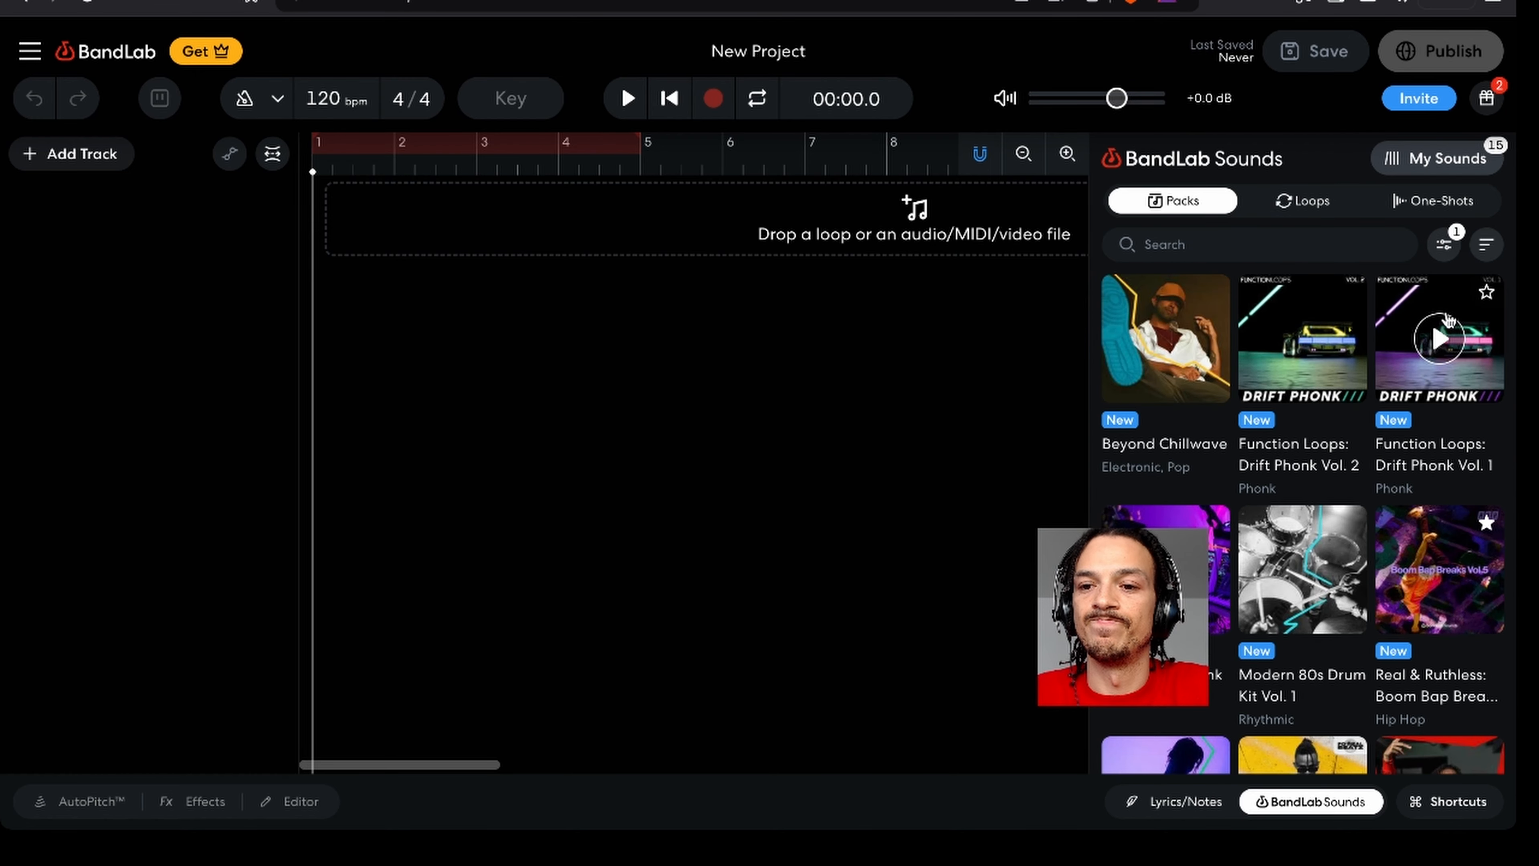
left_click(1452, 250)
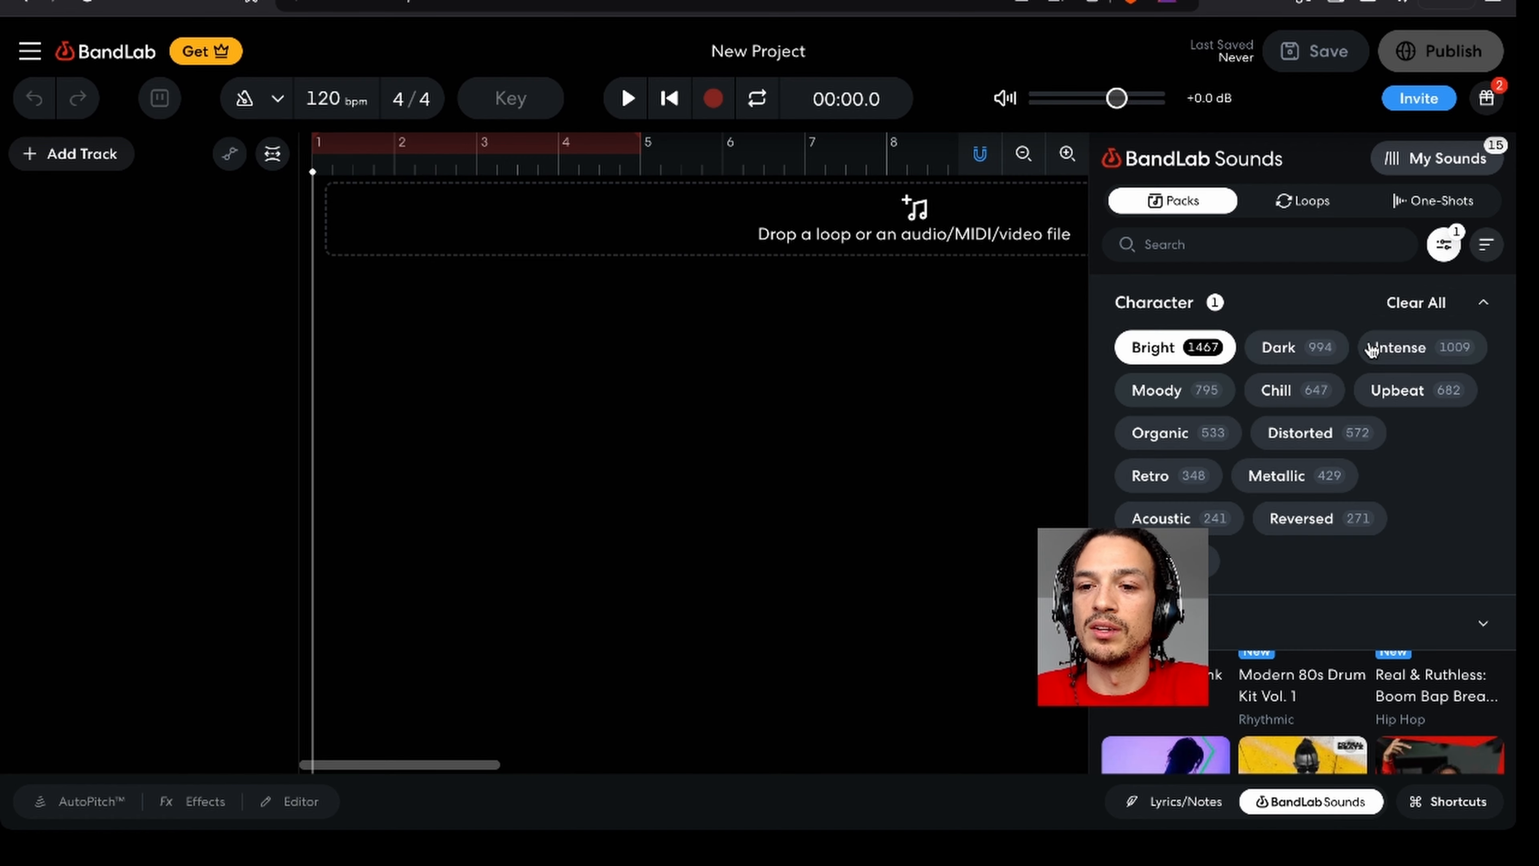
left_click(1416, 303)
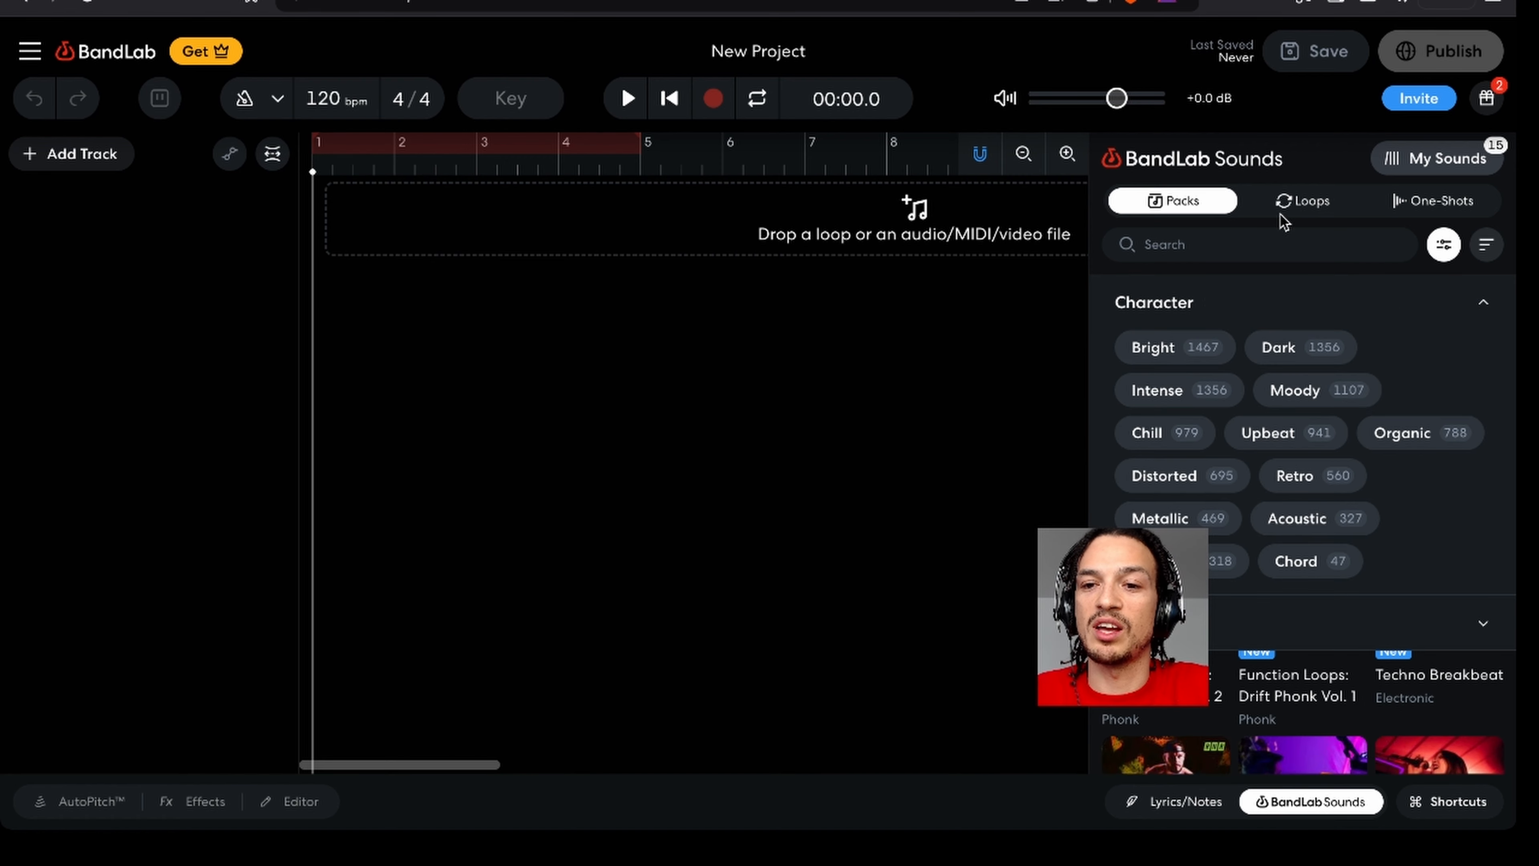
- Filter the loops by the Upbeat character and show the matching list
left_click(1290, 209)
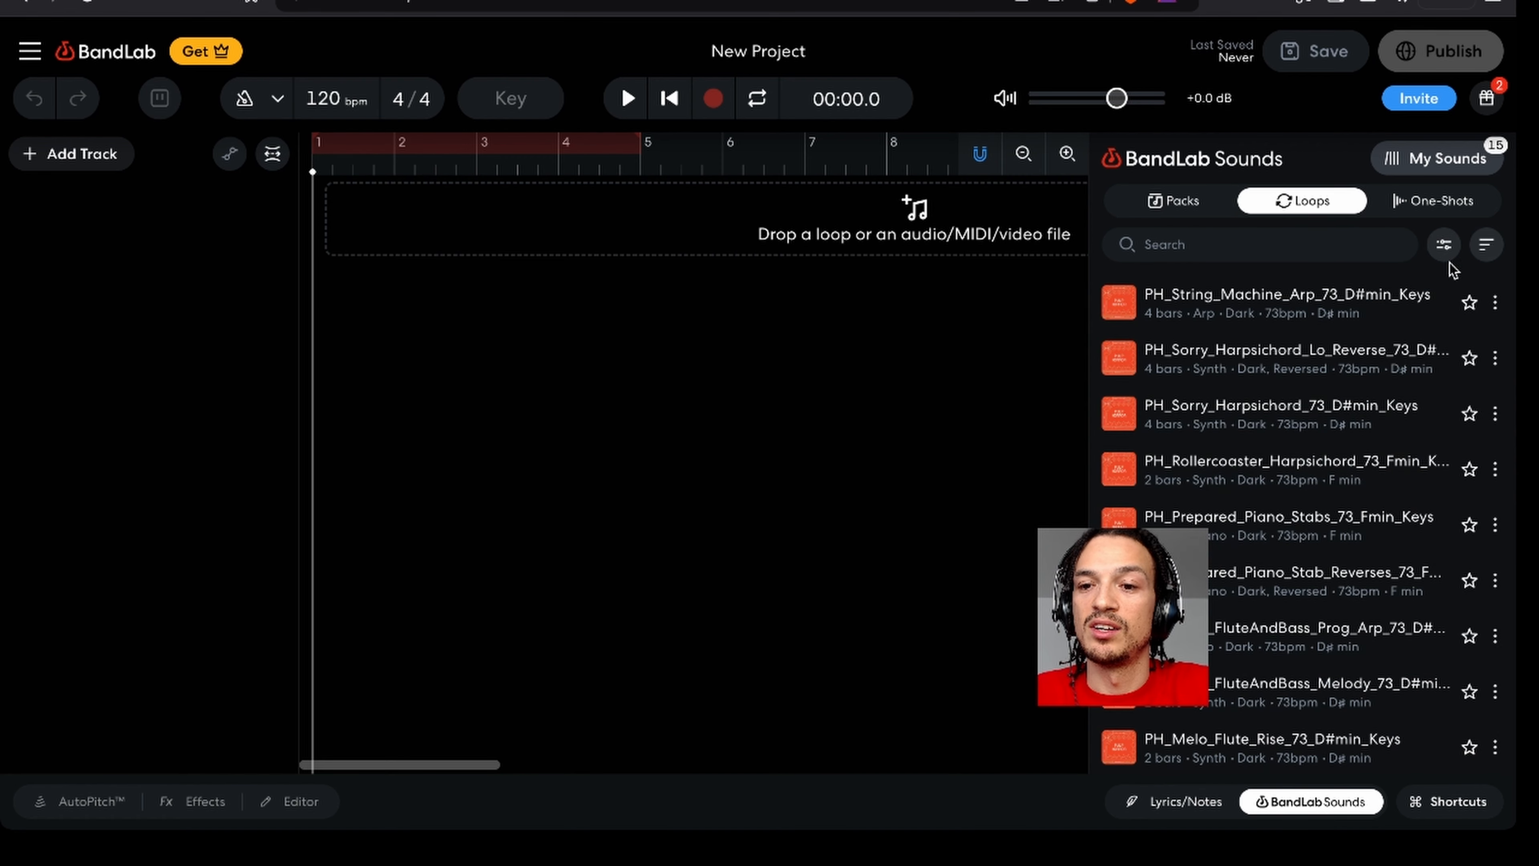
left_click(1444, 253)
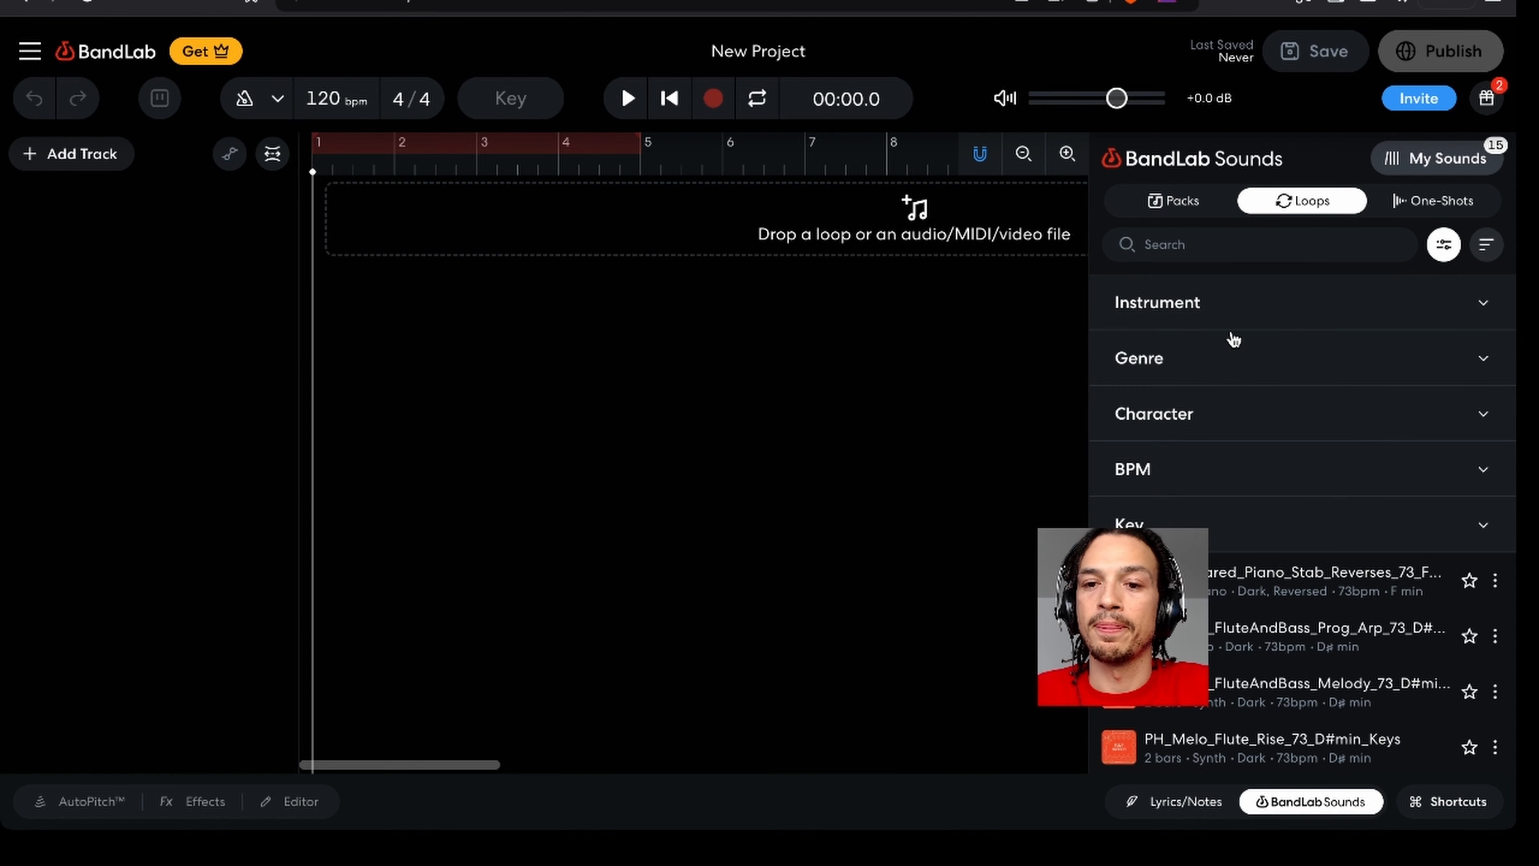
left_click(1215, 425)
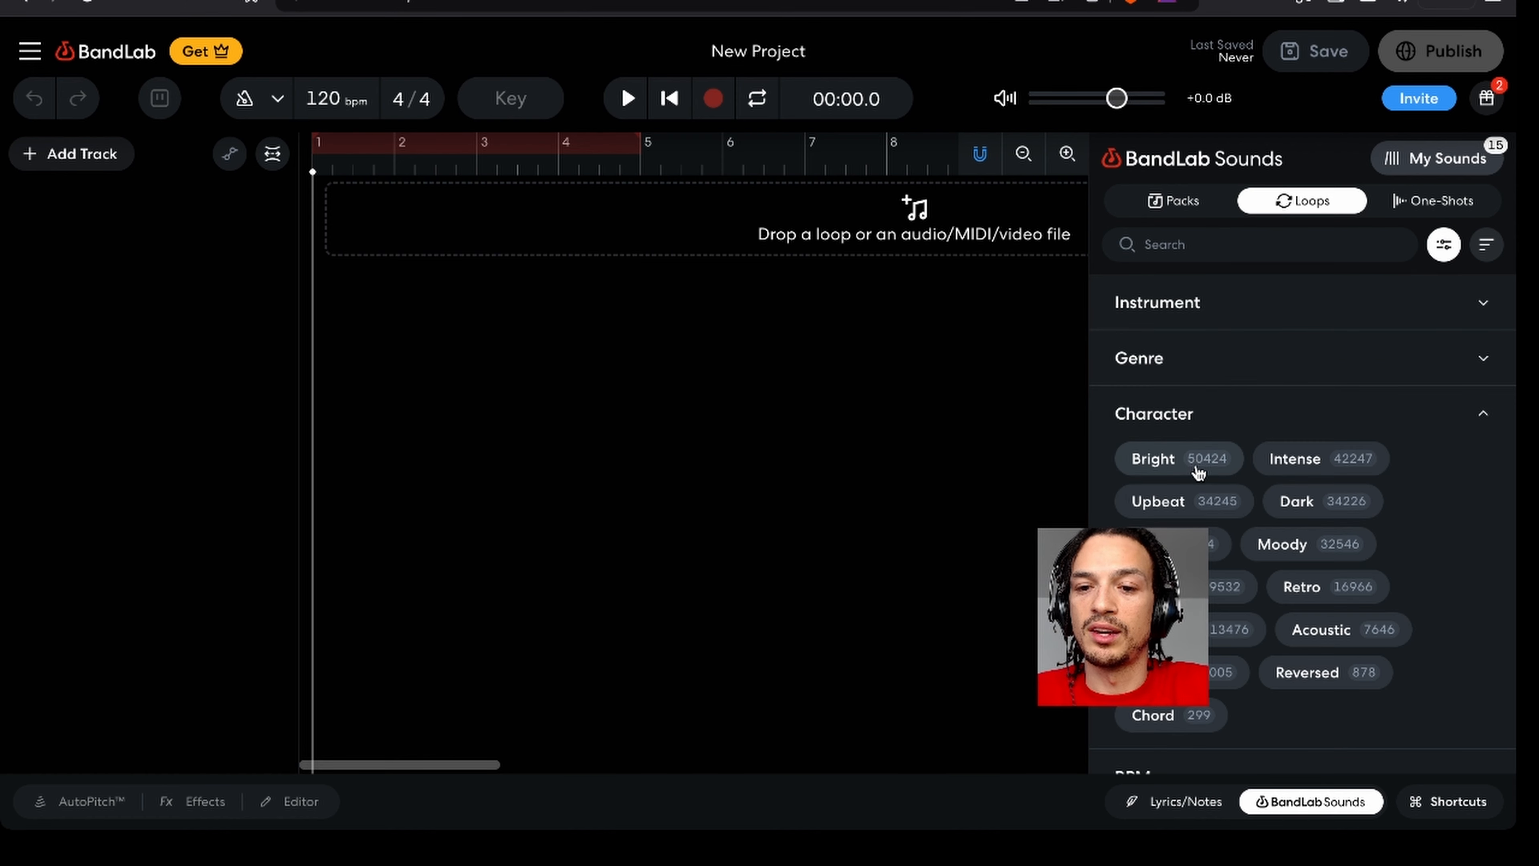
left_click(1193, 503)
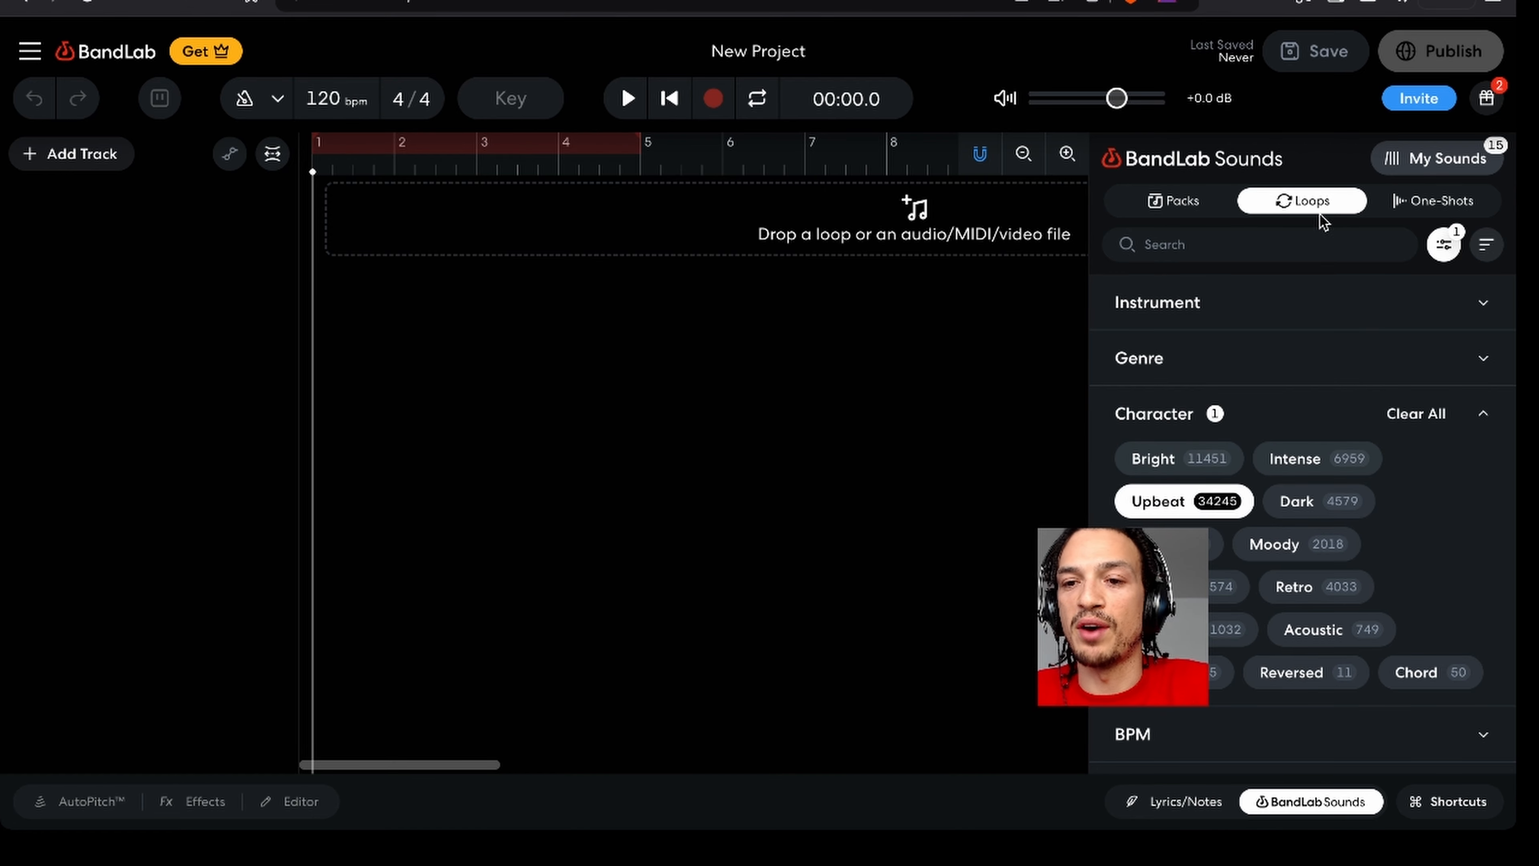
left_click(1444, 244)
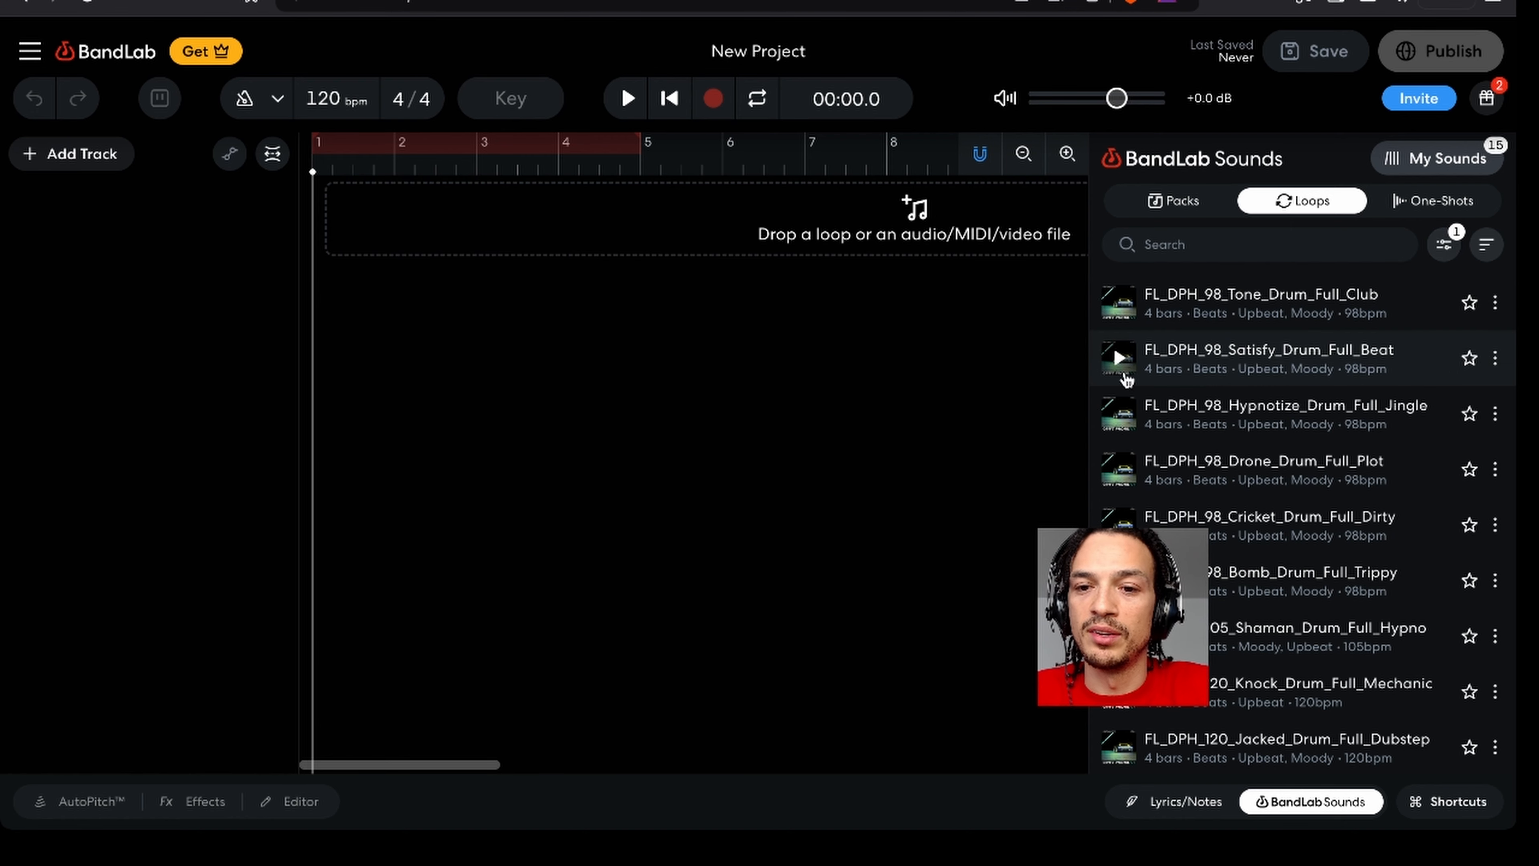
- Preview the FL_DPH_98_Tone_Drum_Full_Club loop and stop its playback
left_click(1119, 303)
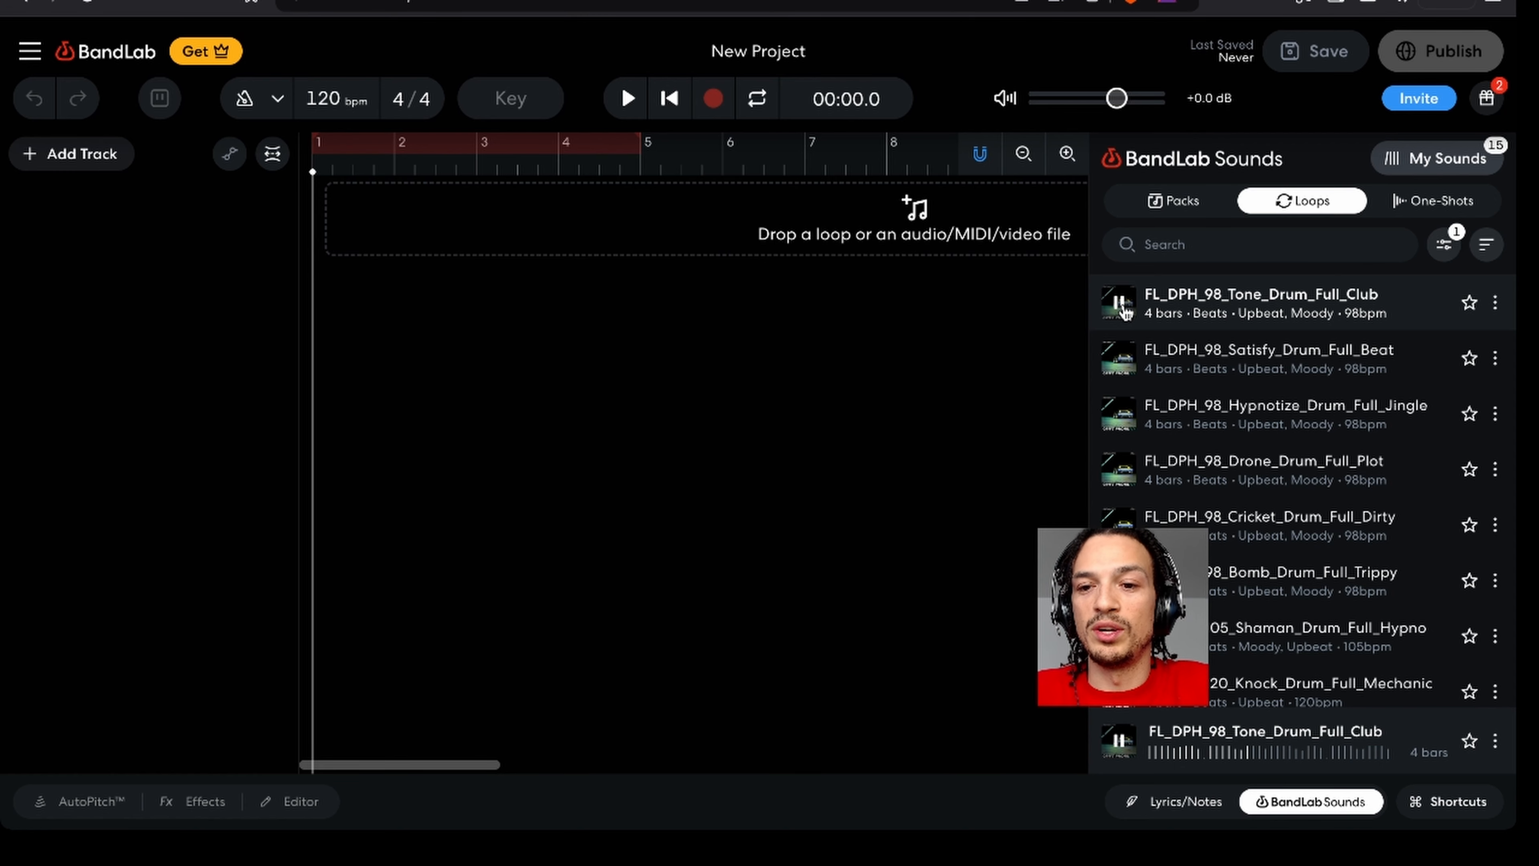
left_click(1123, 306)
scroll(1283, 513, "down", 1)
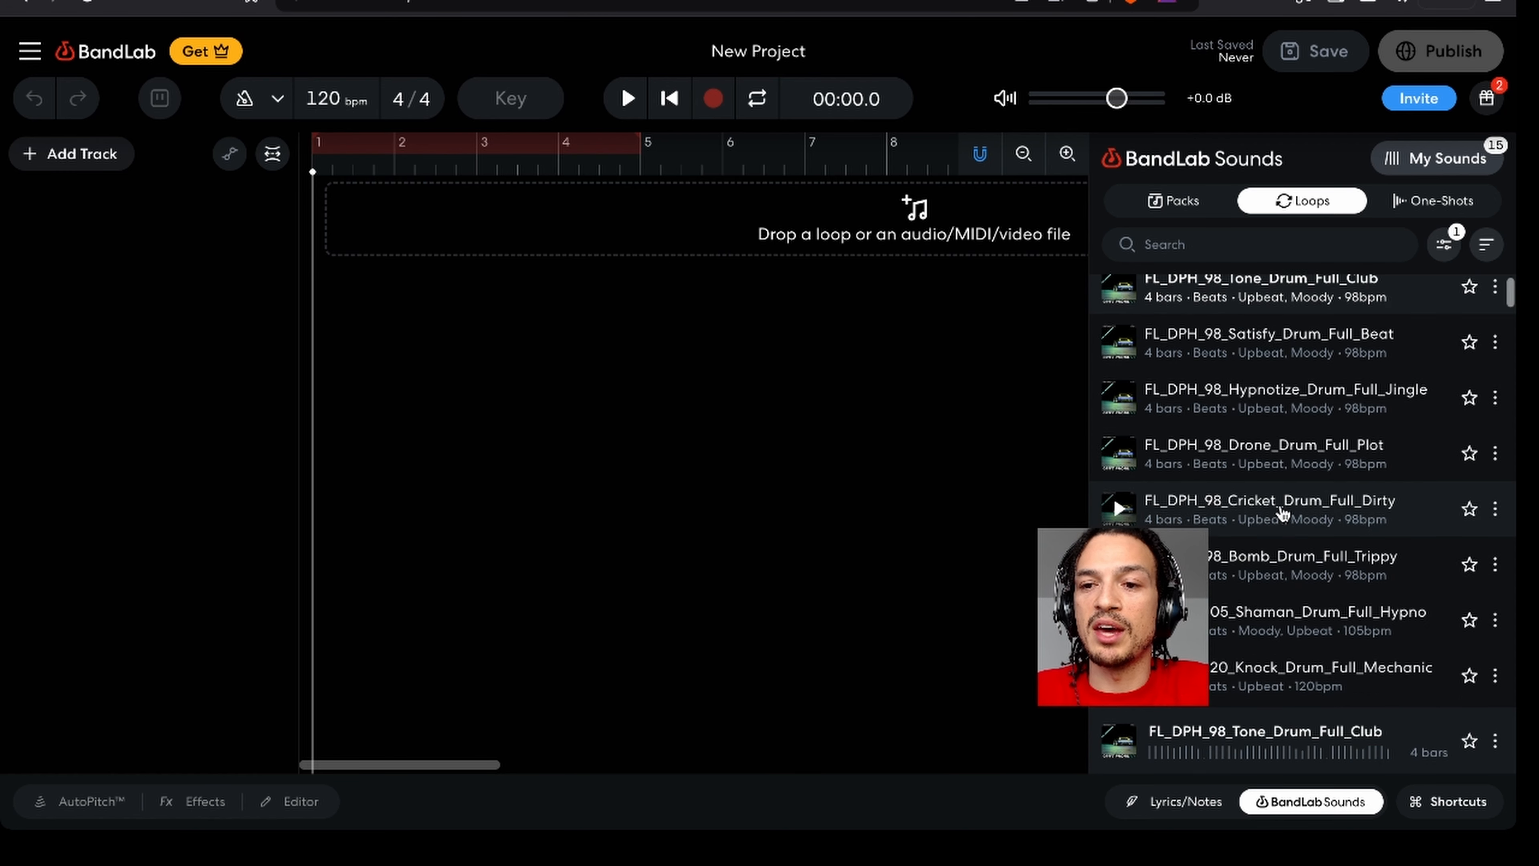
scroll(1283, 513, "up", 1)
- Reopen the loop filters, collapse the Character options and expand the Instrument options
left_click(1444, 258)
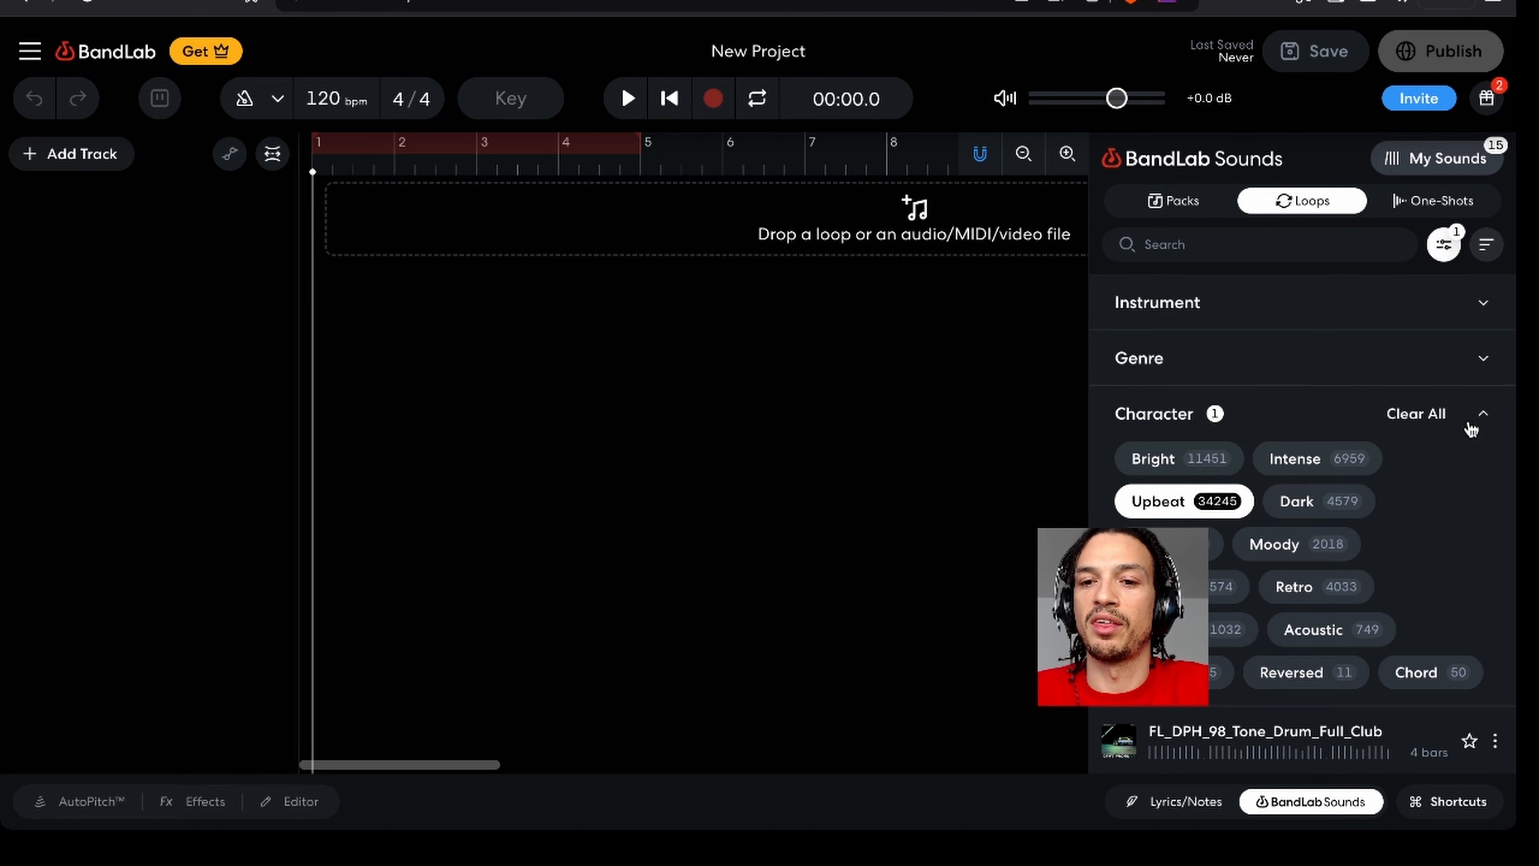
left_click(1481, 417)
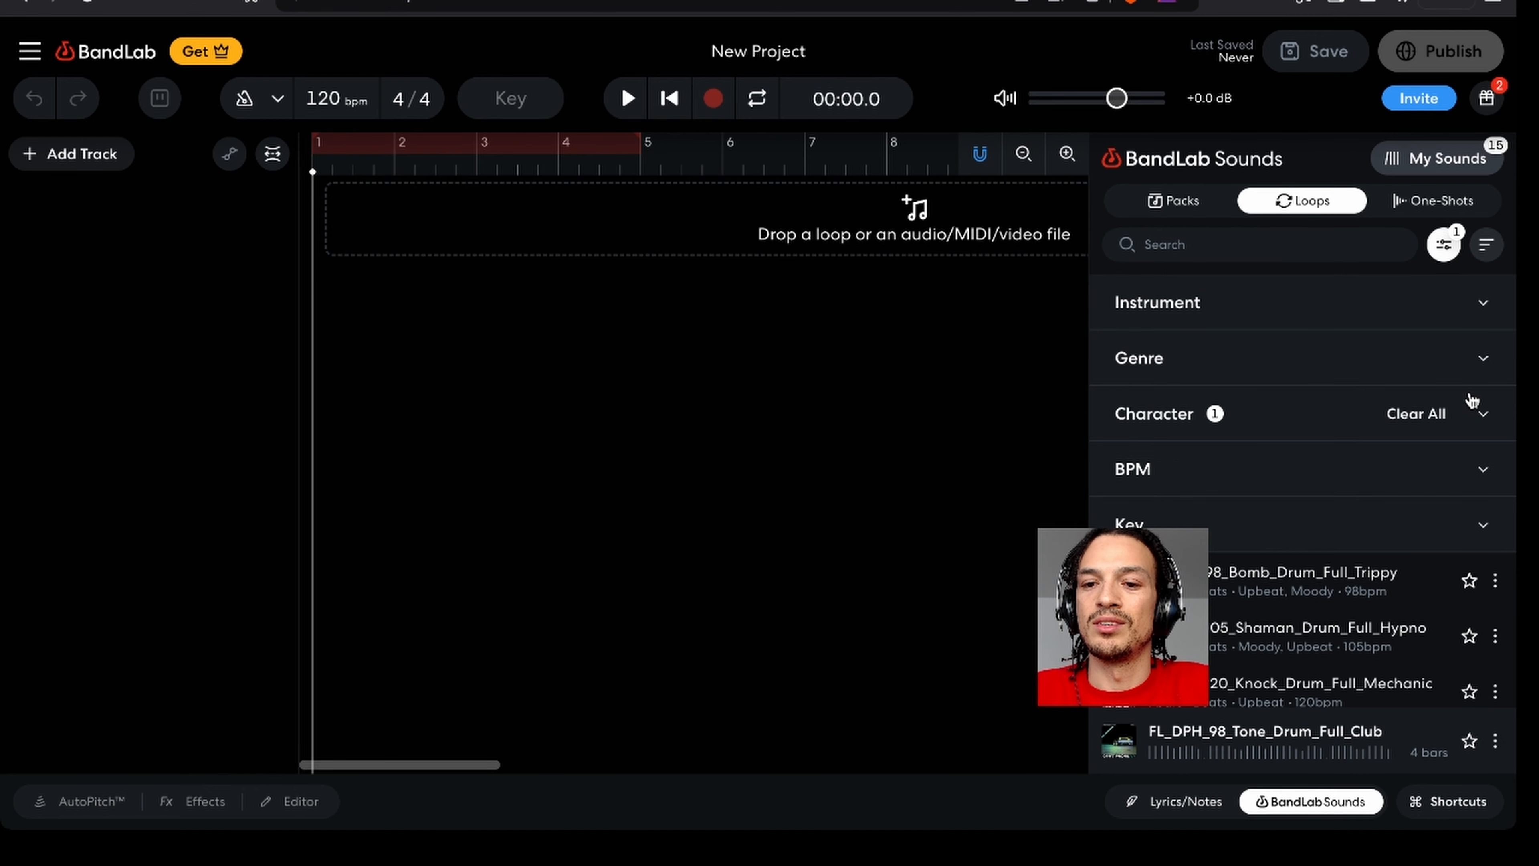
left_click(1466, 317)
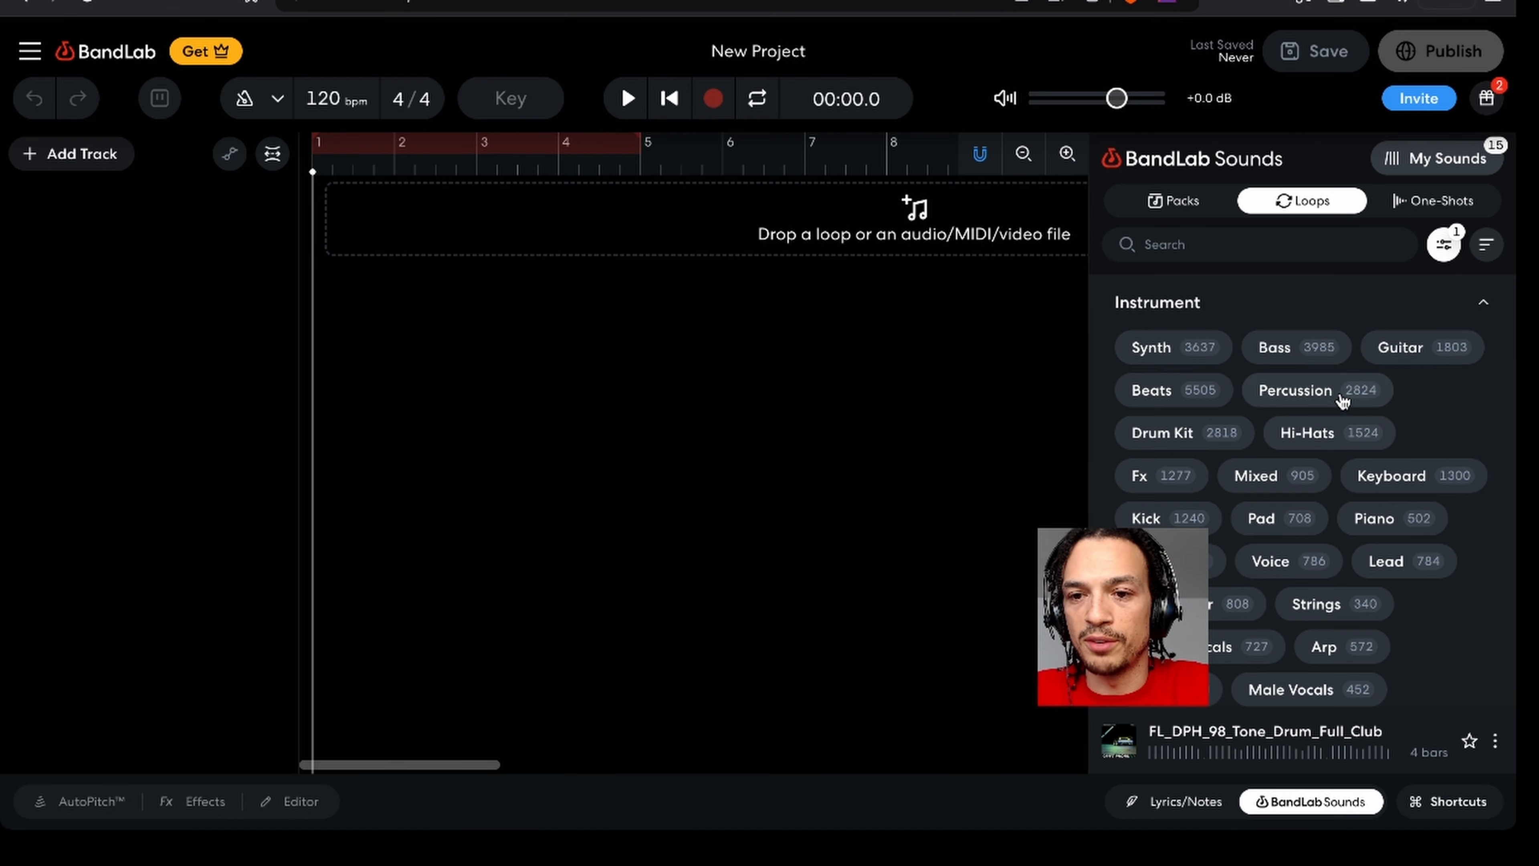
left_click(1444, 245)
left_click(1445, 249)
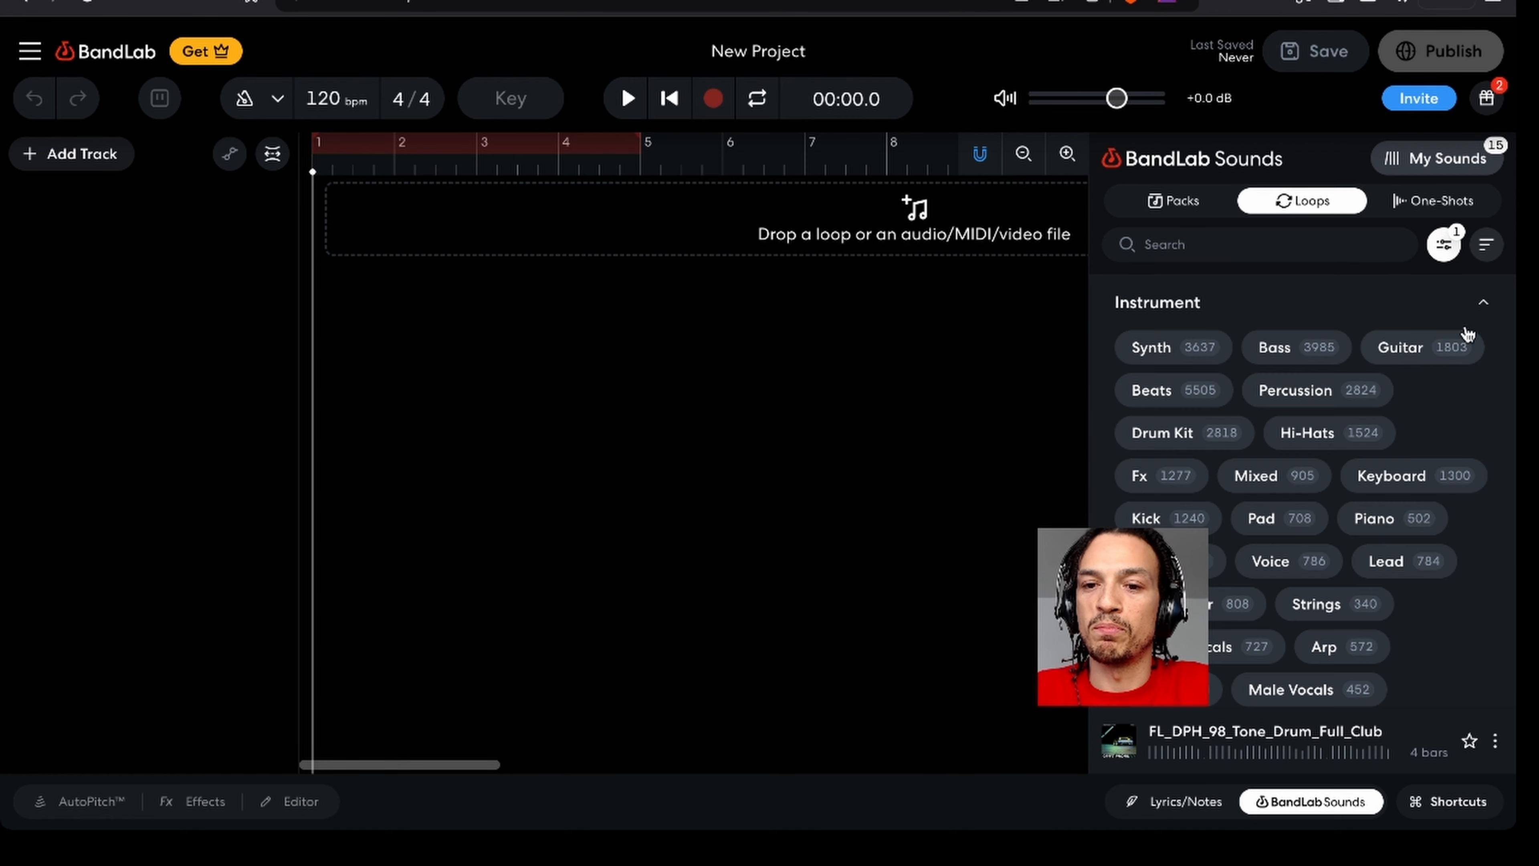
left_click(1484, 307)
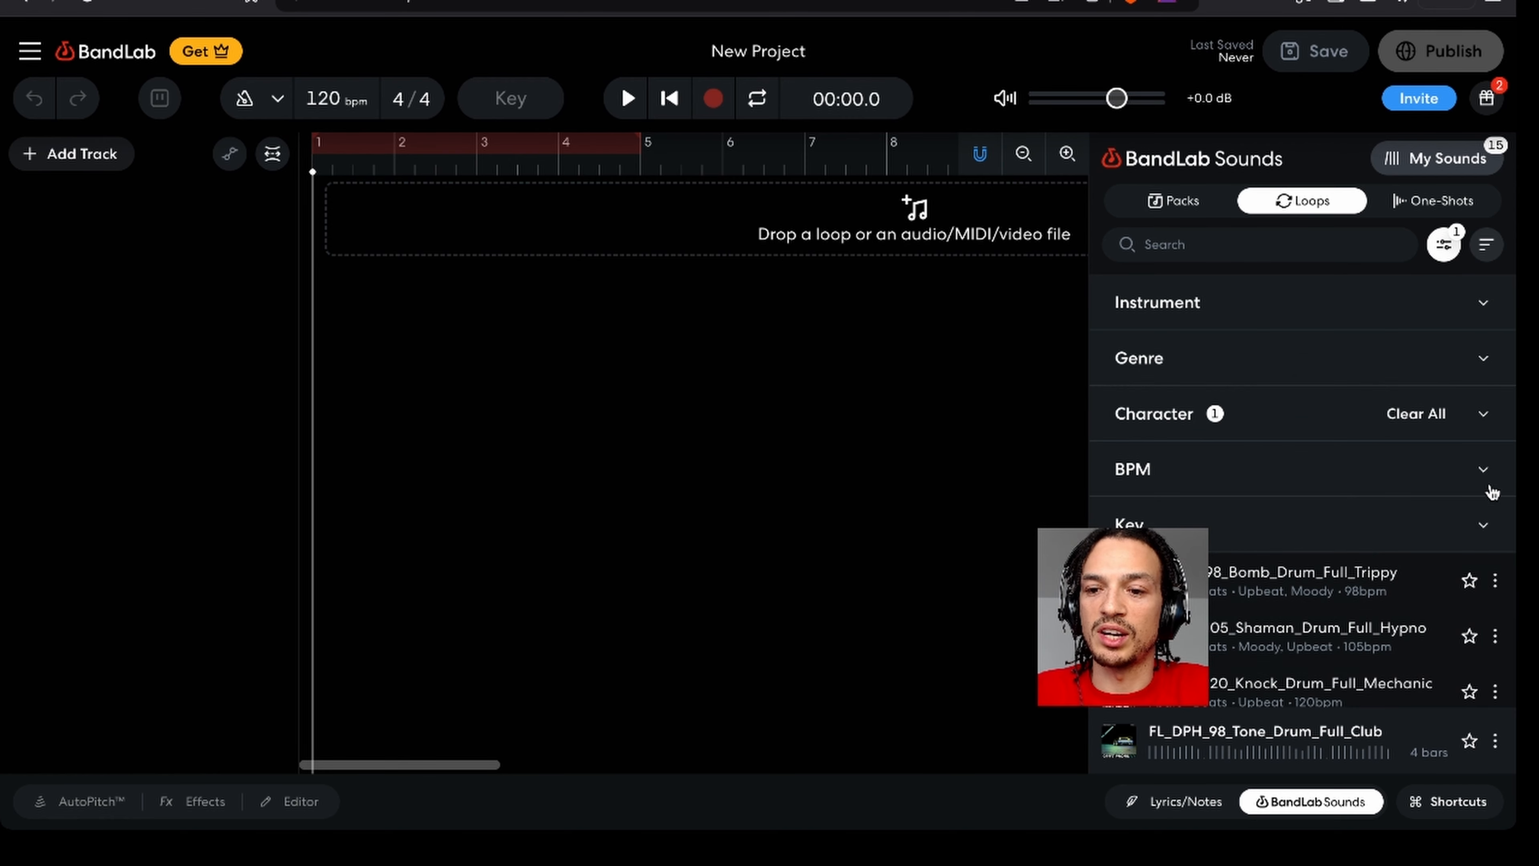
left_click(1484, 307)
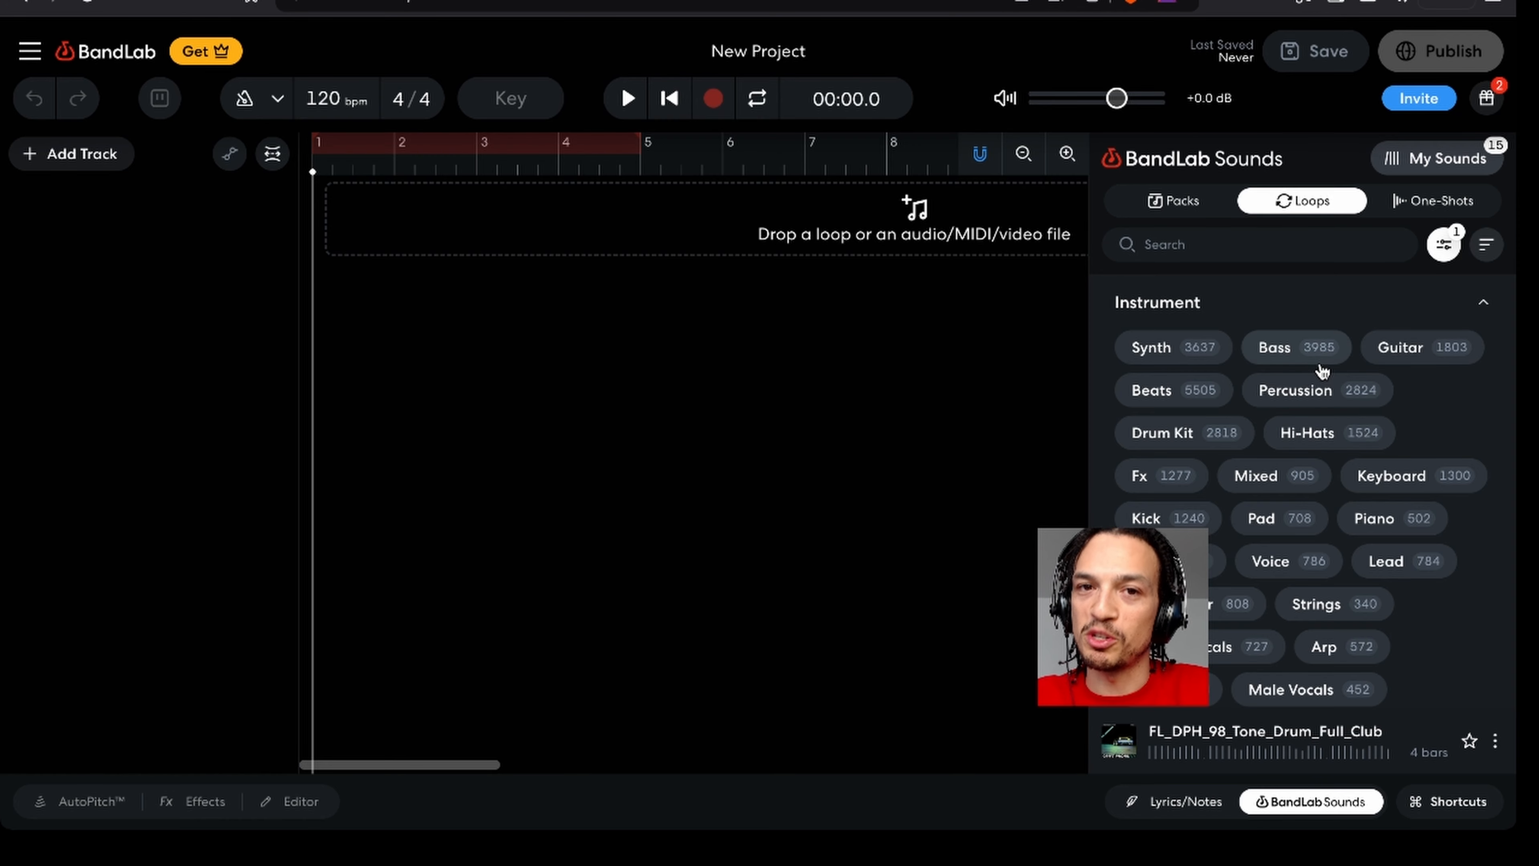
left_click(1484, 309)
left_click(1484, 309)
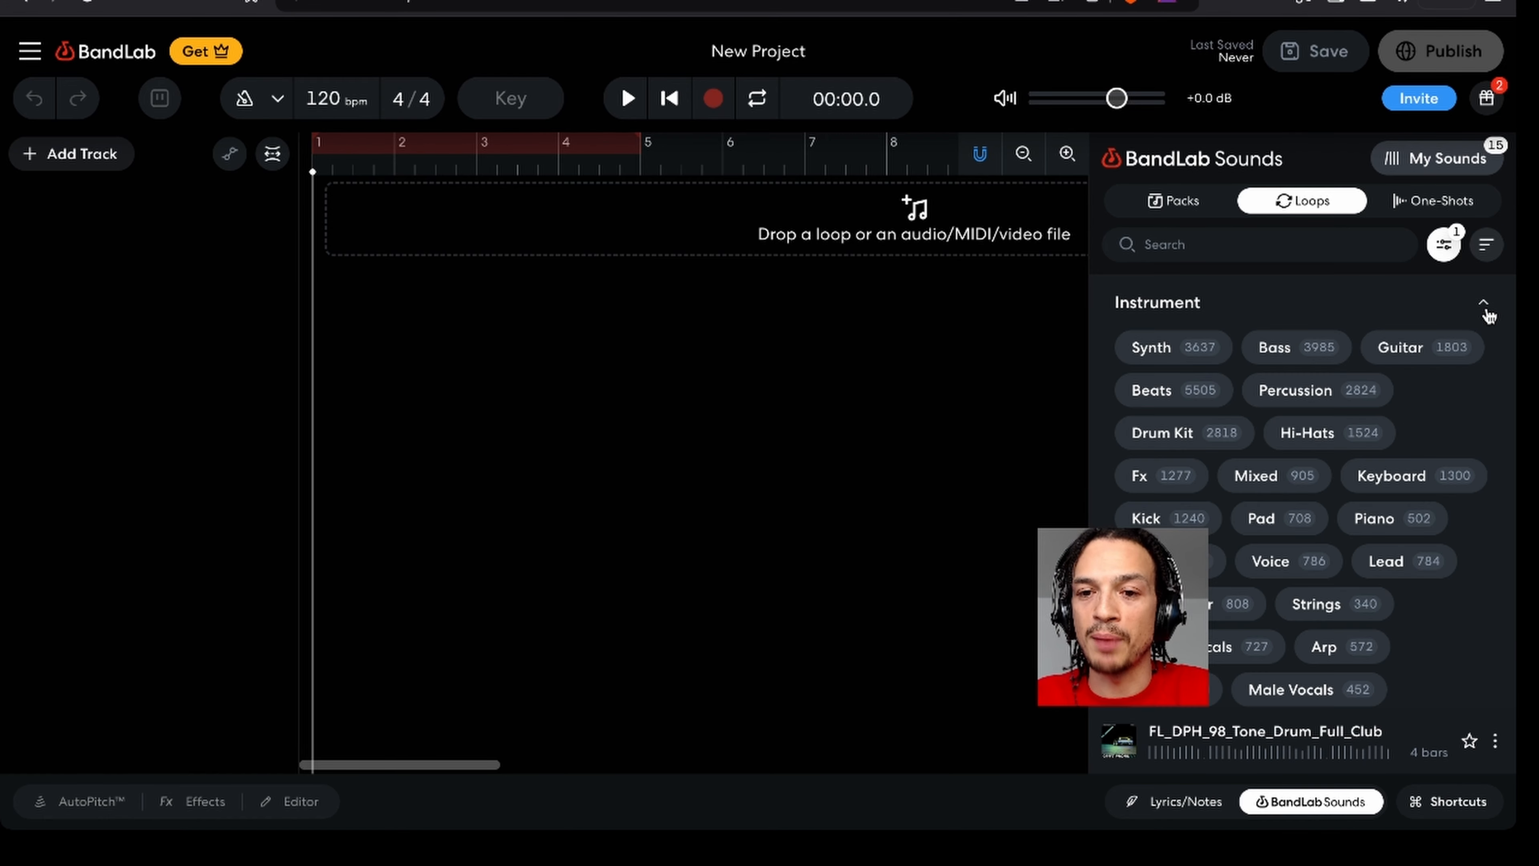
- Add the Synth instrument filter to the Upbeat loops and show the matching list
left_click(1177, 358)
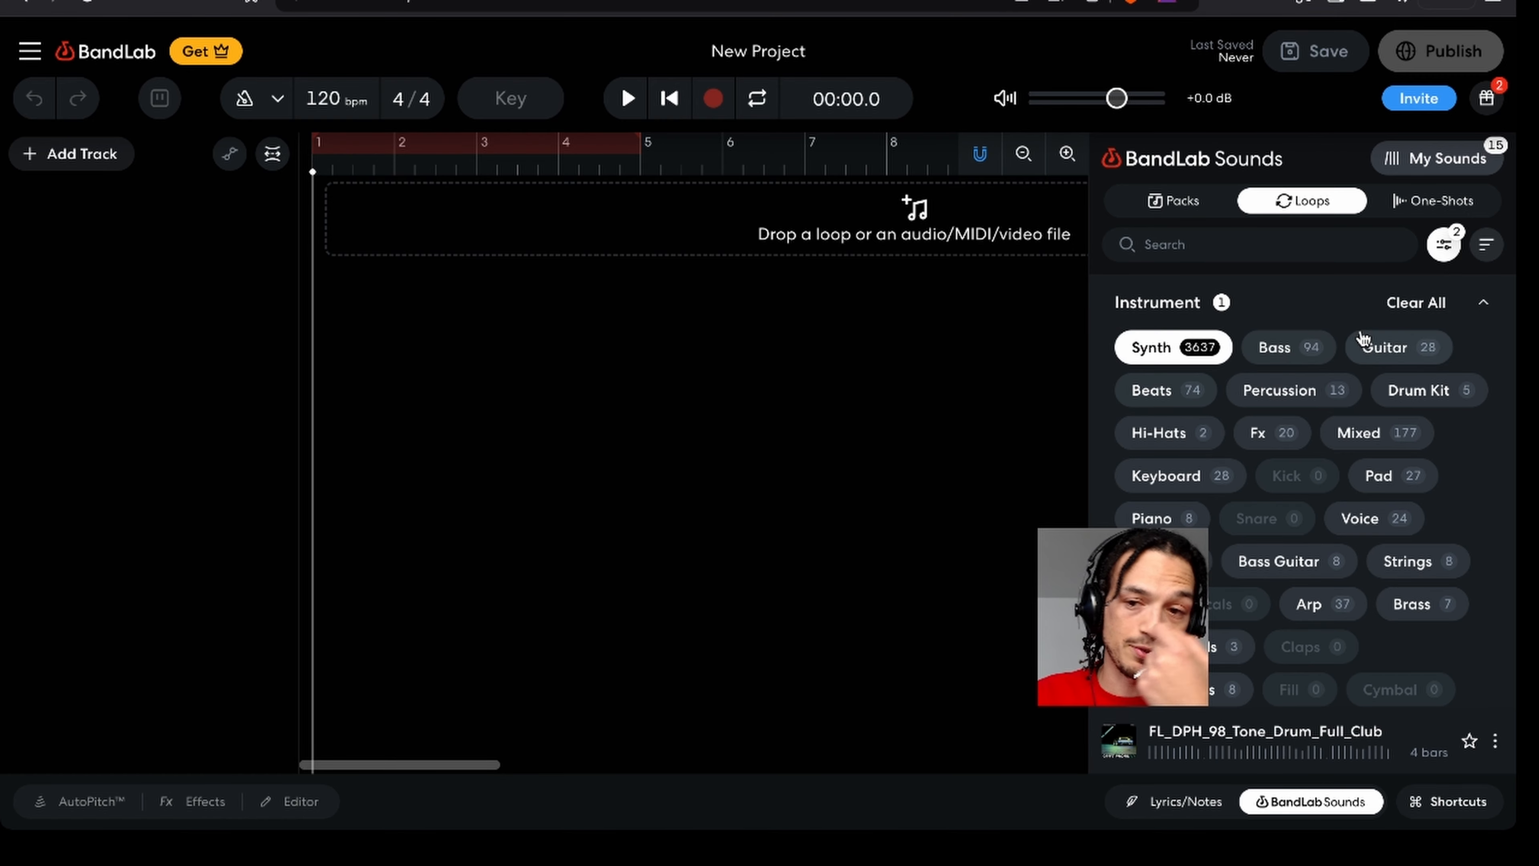
left_click(1488, 303)
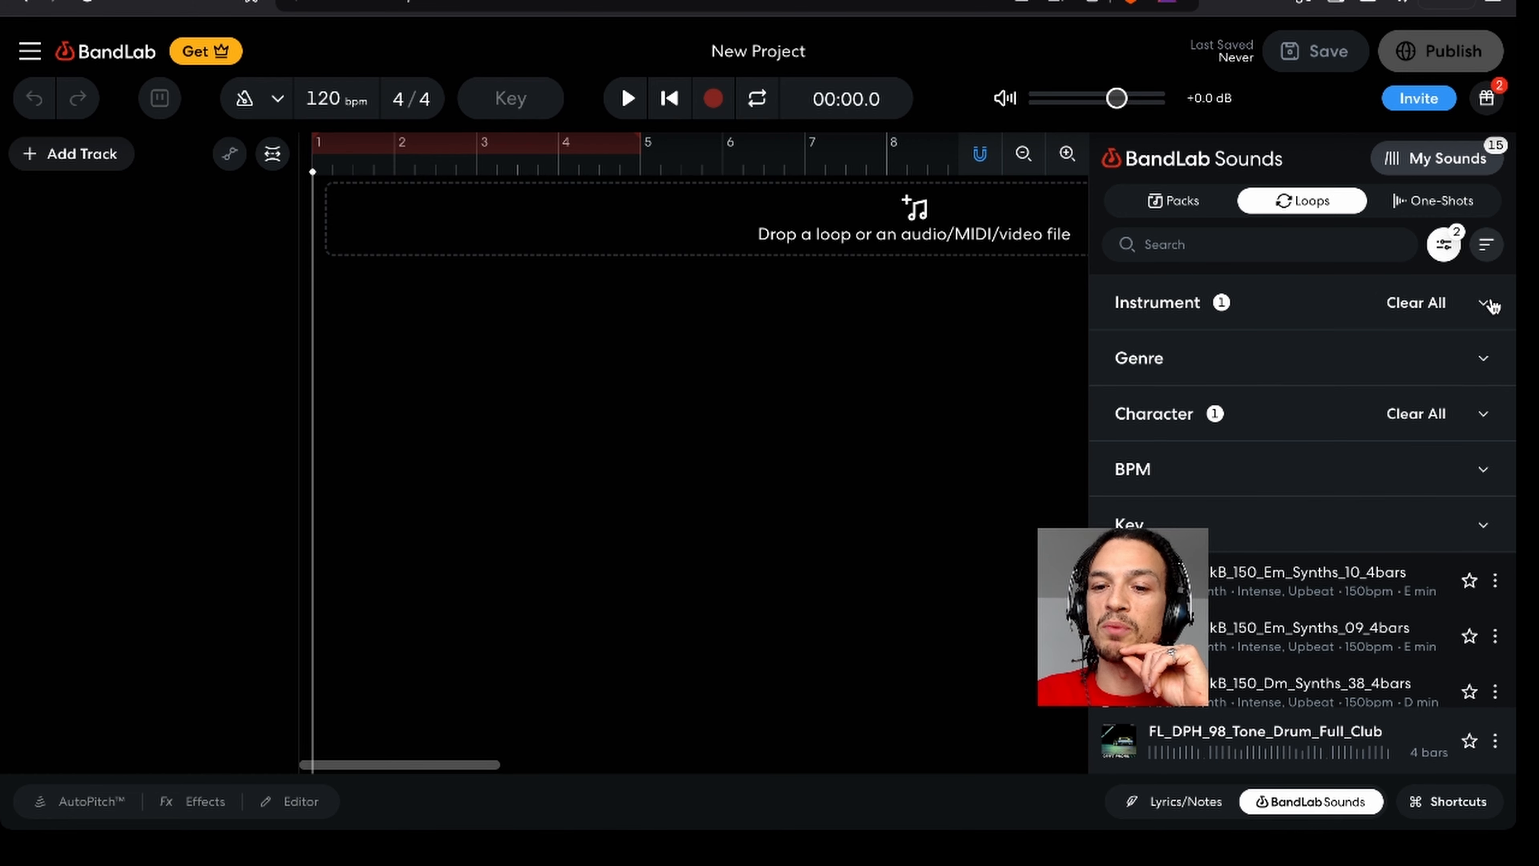
left_click(1446, 247)
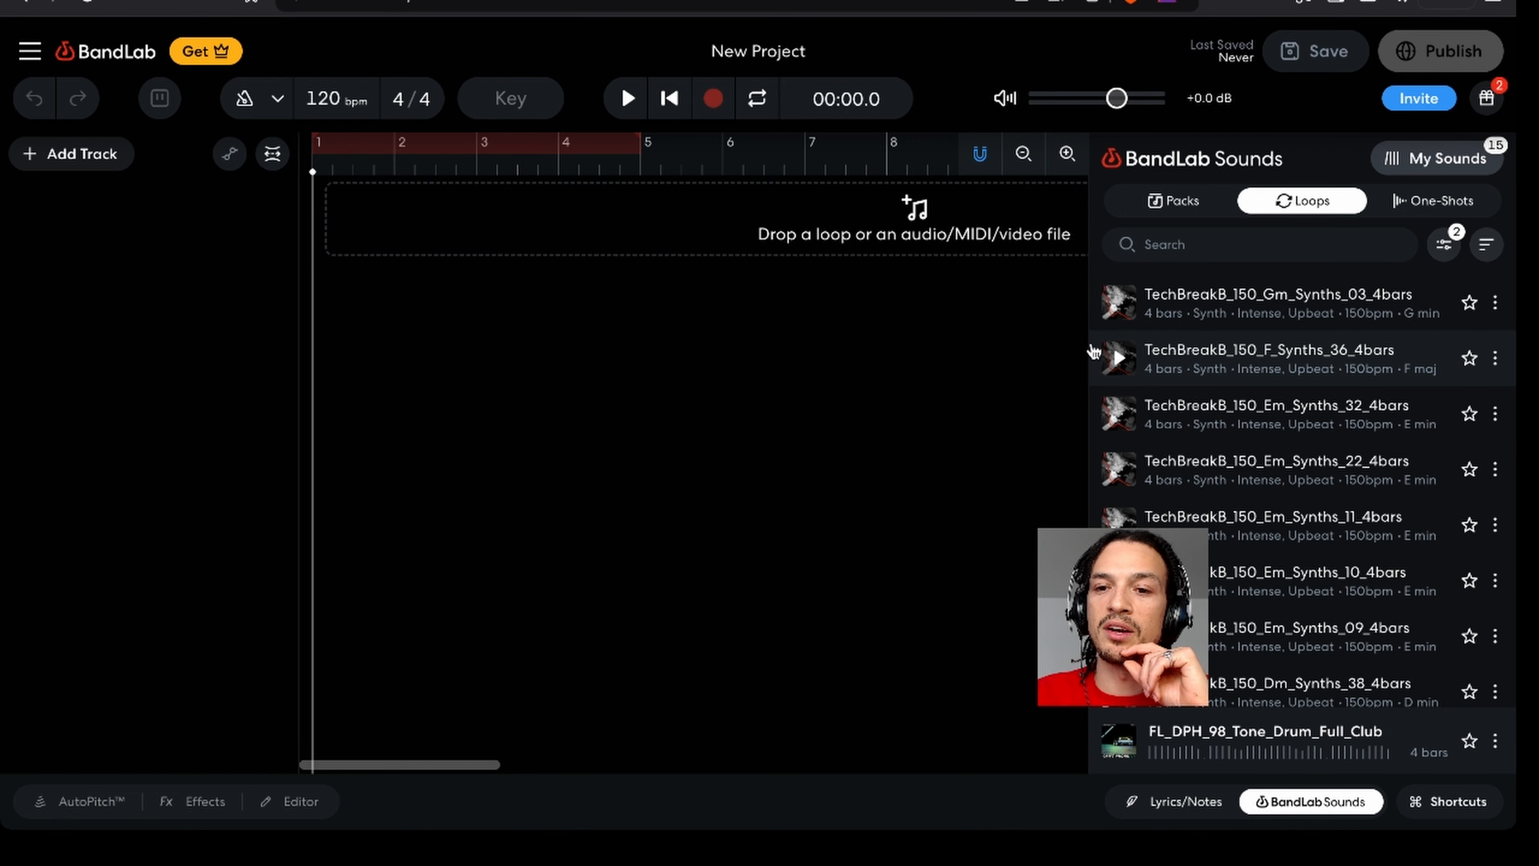
- Preview the loops TechBreakB_150_Gm_Synths_03_4bars, ExDetroitTechno_140_Eb_Synths_12 and Goth_160_Gmin_Monosynth_8bars from the filtered list
left_click(1119, 303)
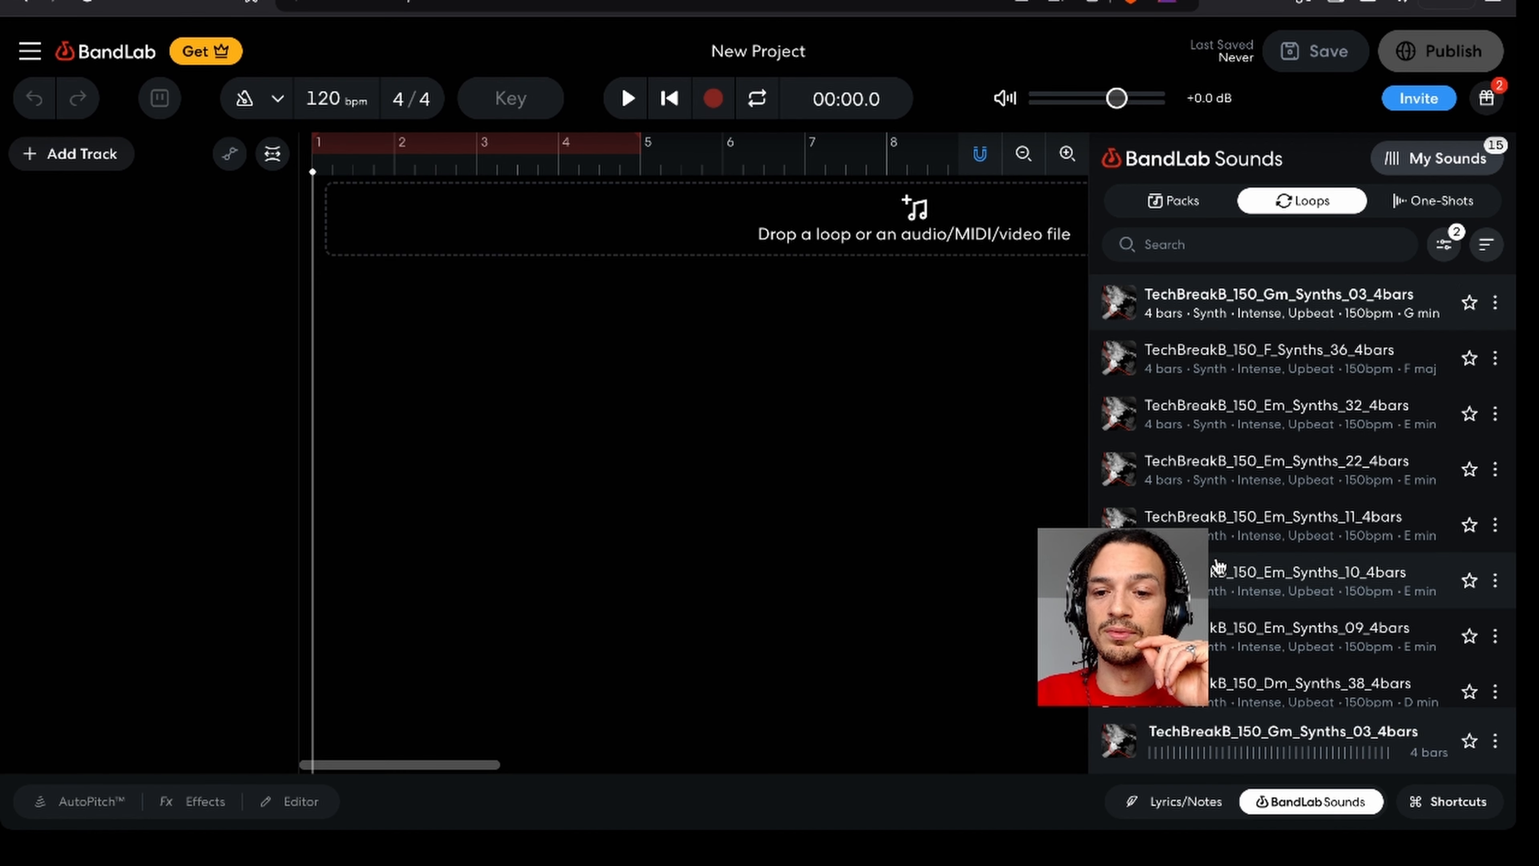
scroll(1218, 566, "down", 5)
left_click(1119, 410)
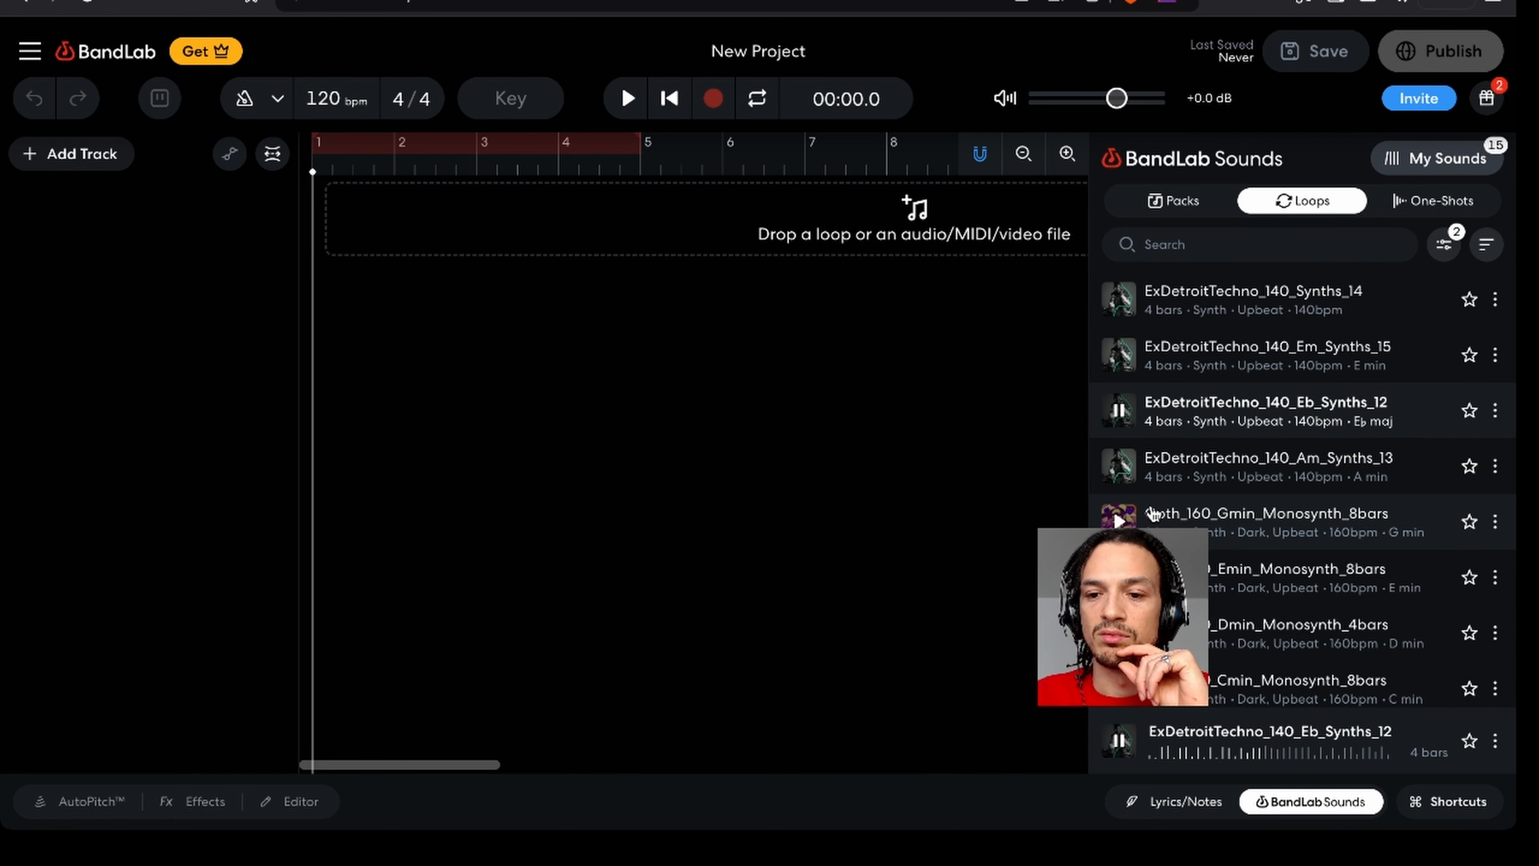
scroll(1186, 474, "down", 2)
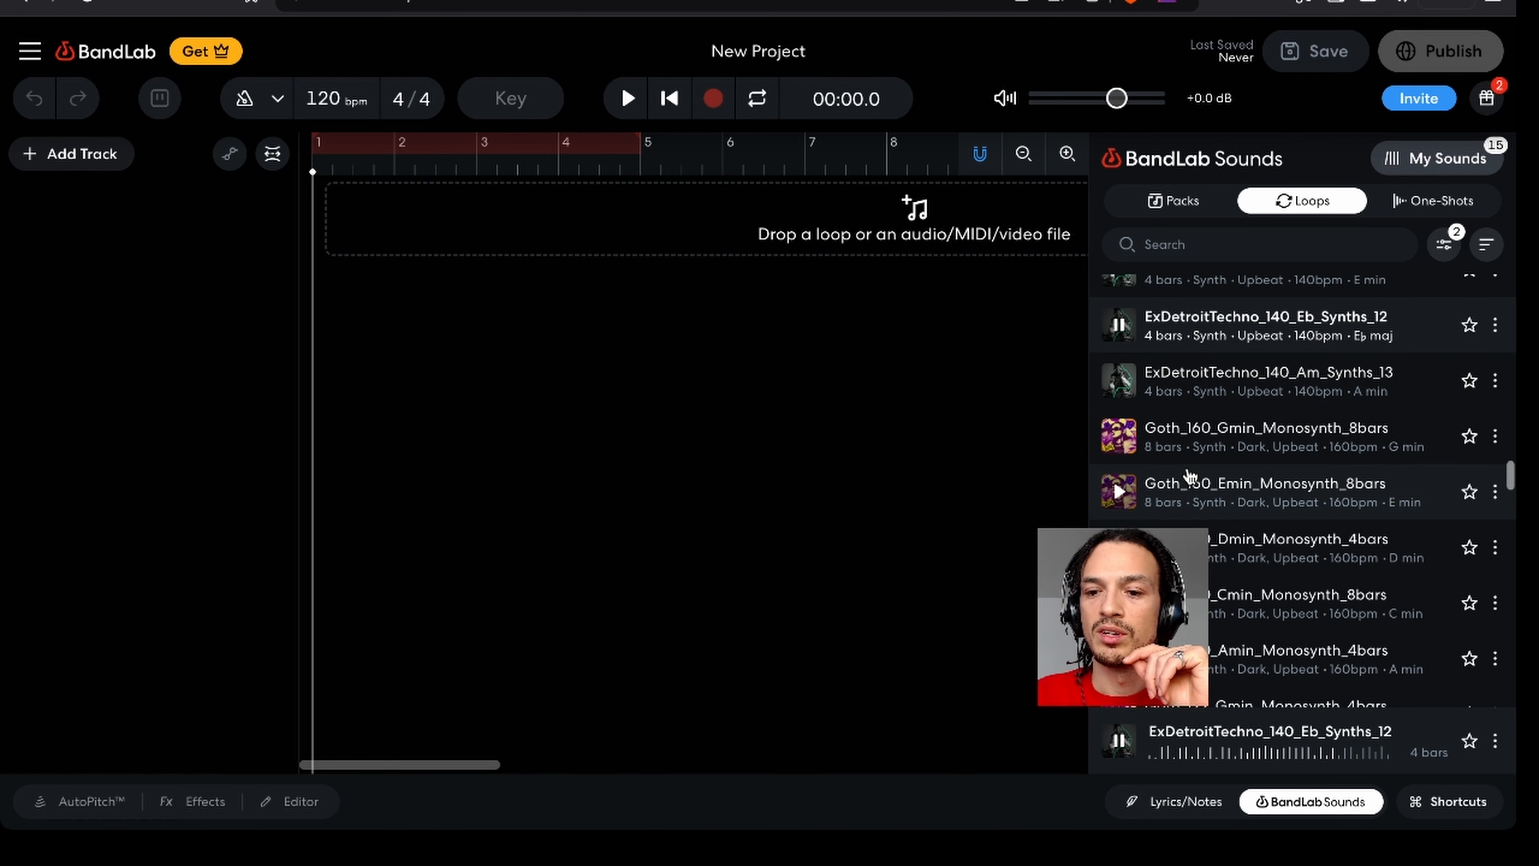
scroll(1188, 476, "down", 1)
left_click(1121, 412)
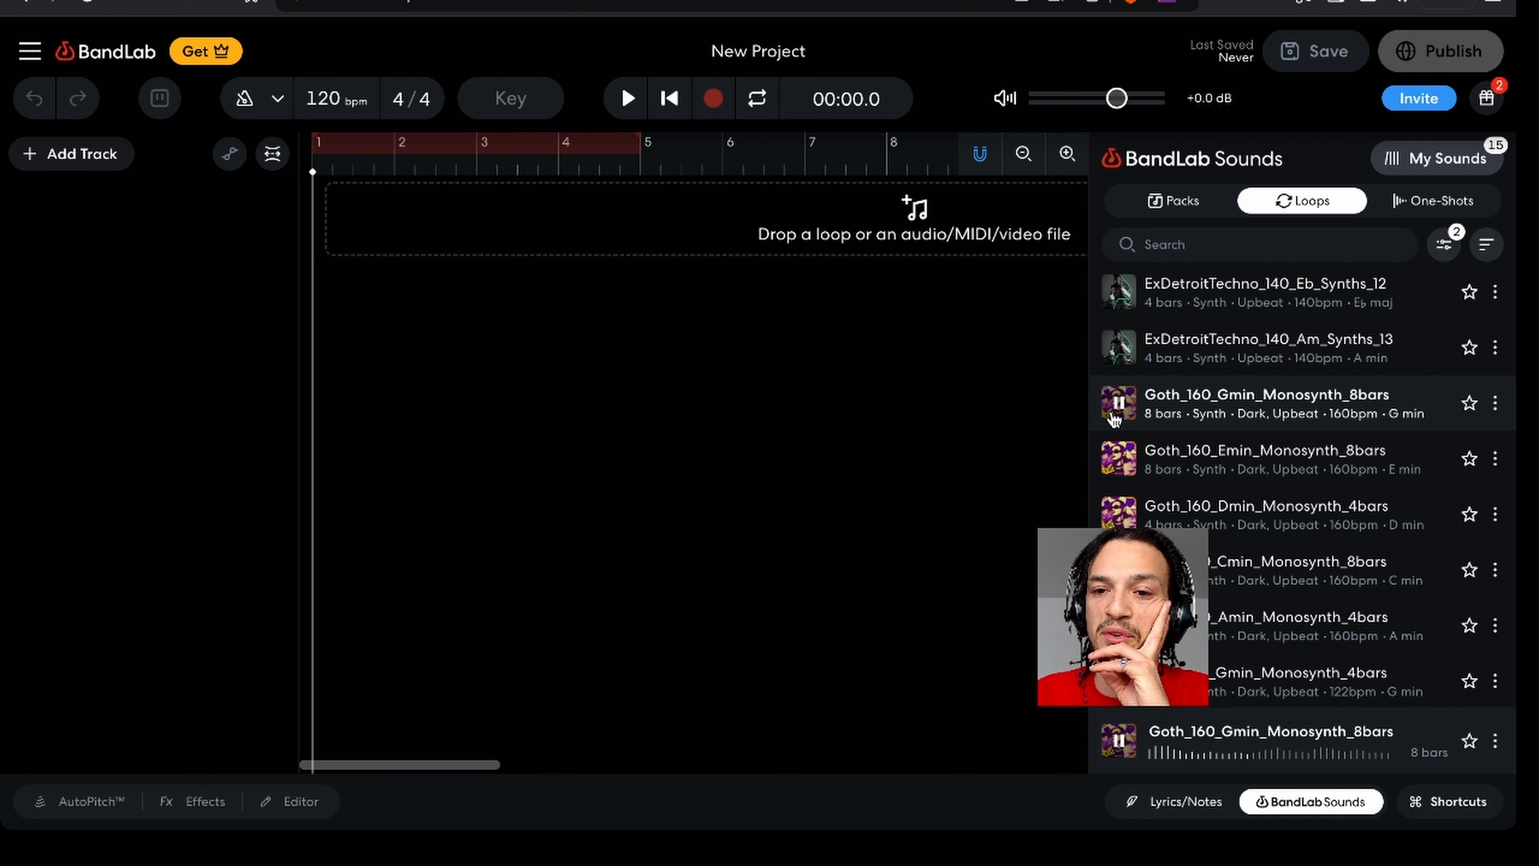
- Mark the Goth_160_Gmin_Monosynth_8bars loop as a favourite
left_click(1444, 245)
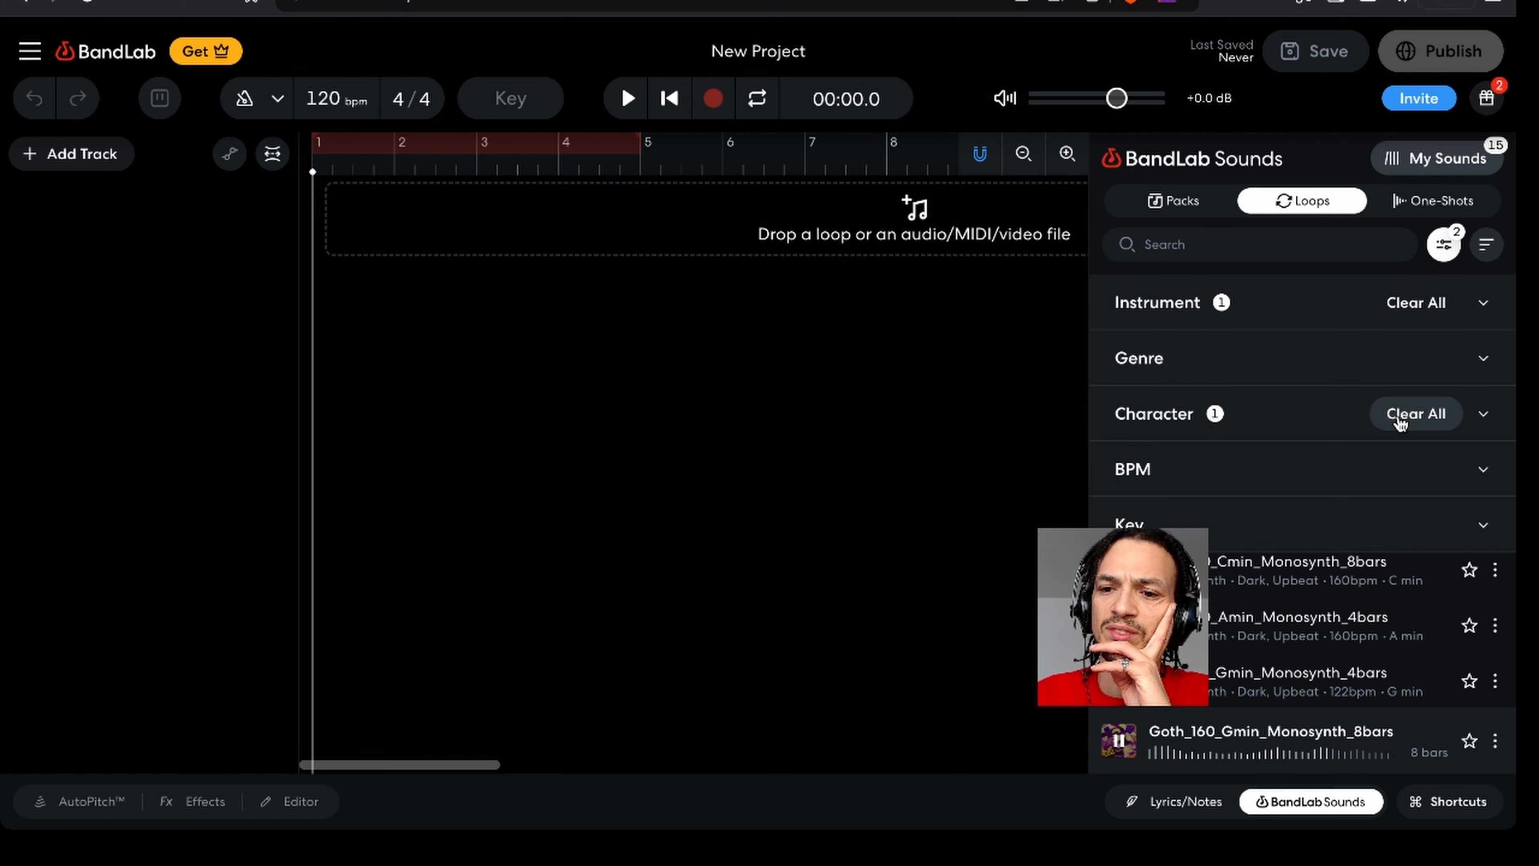
left_click(1484, 425)
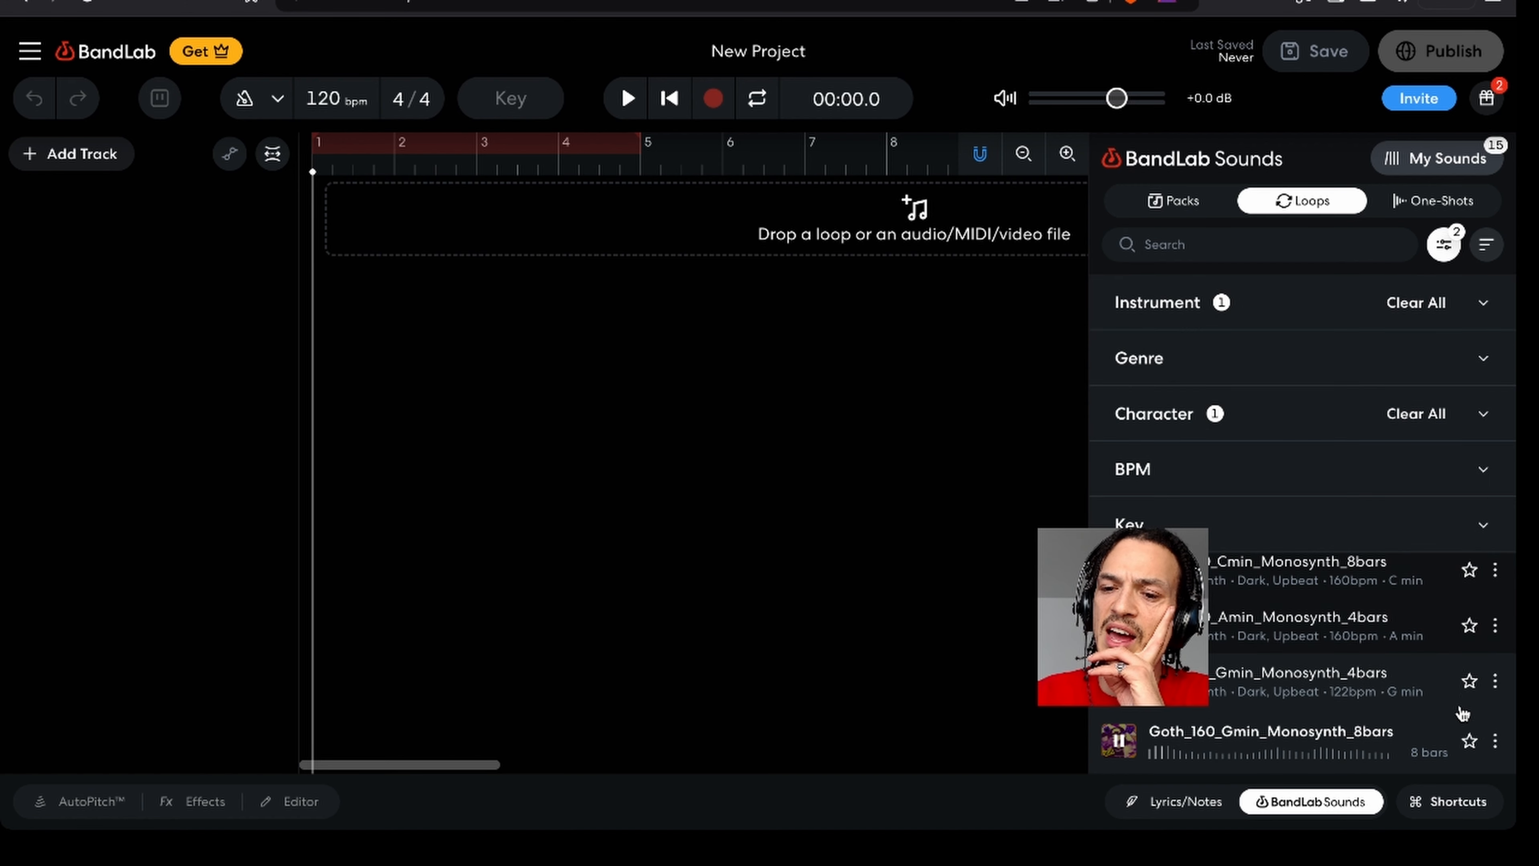
left_click(1471, 742)
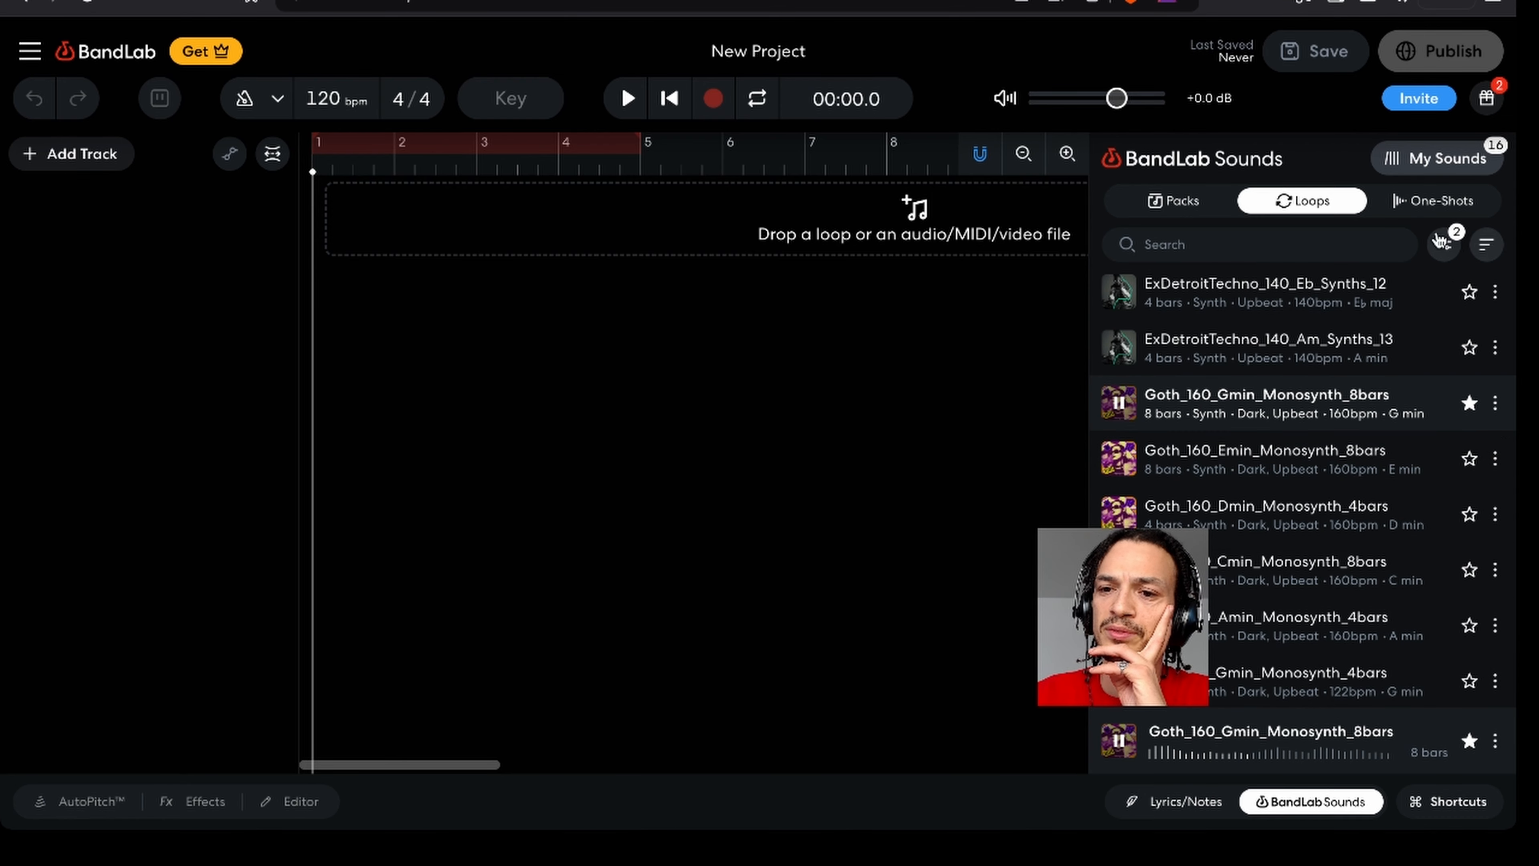
- Place the Goth_160_Gmin_Monosynth_8bars loop on a new track at bar 1 and set the project key to G minor
left_click(1446, 247)
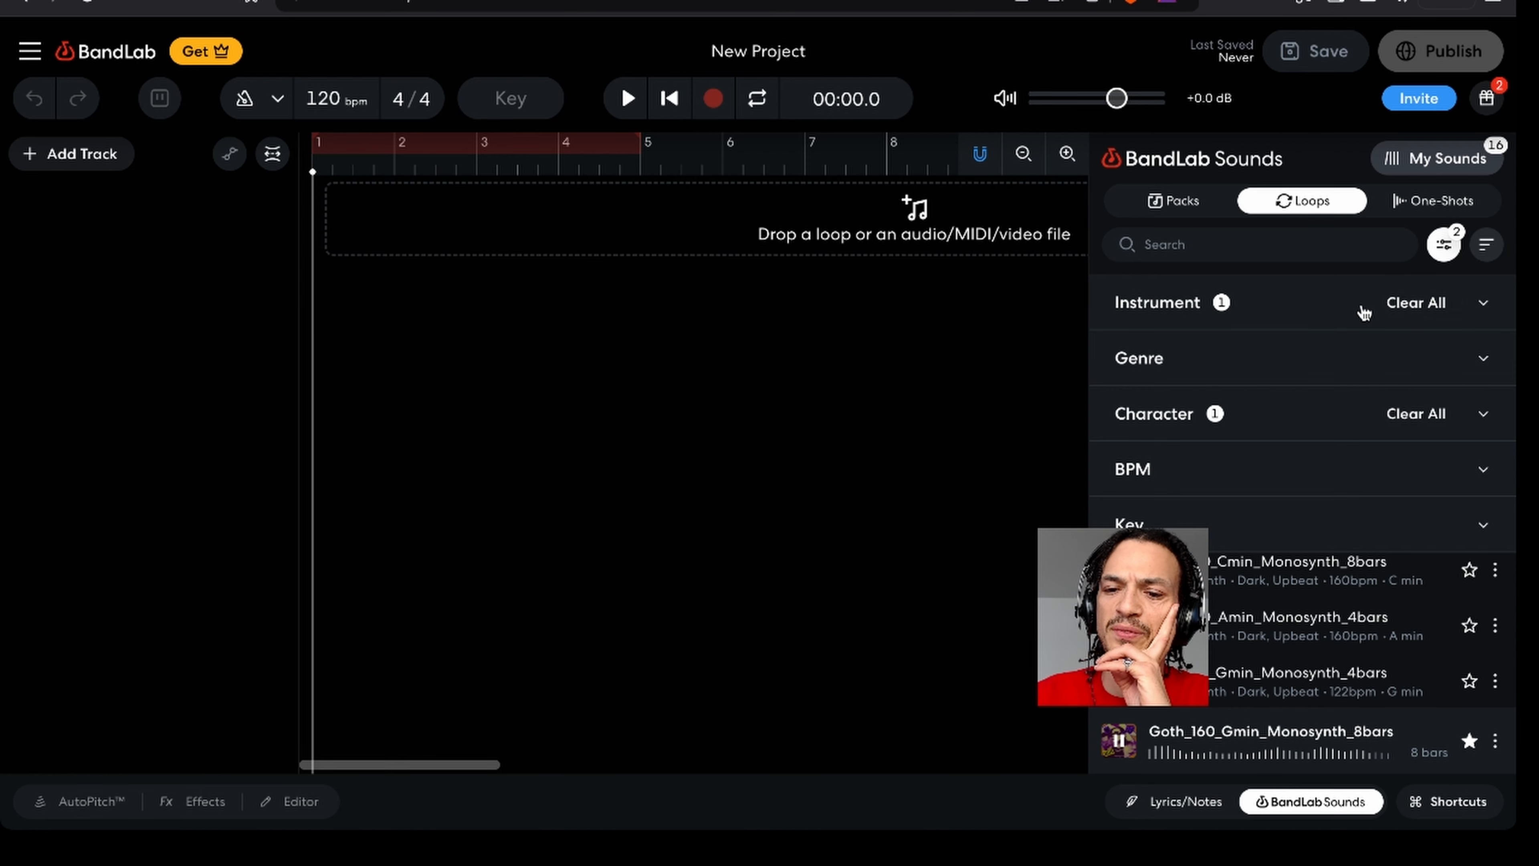
left_click(1445, 245)
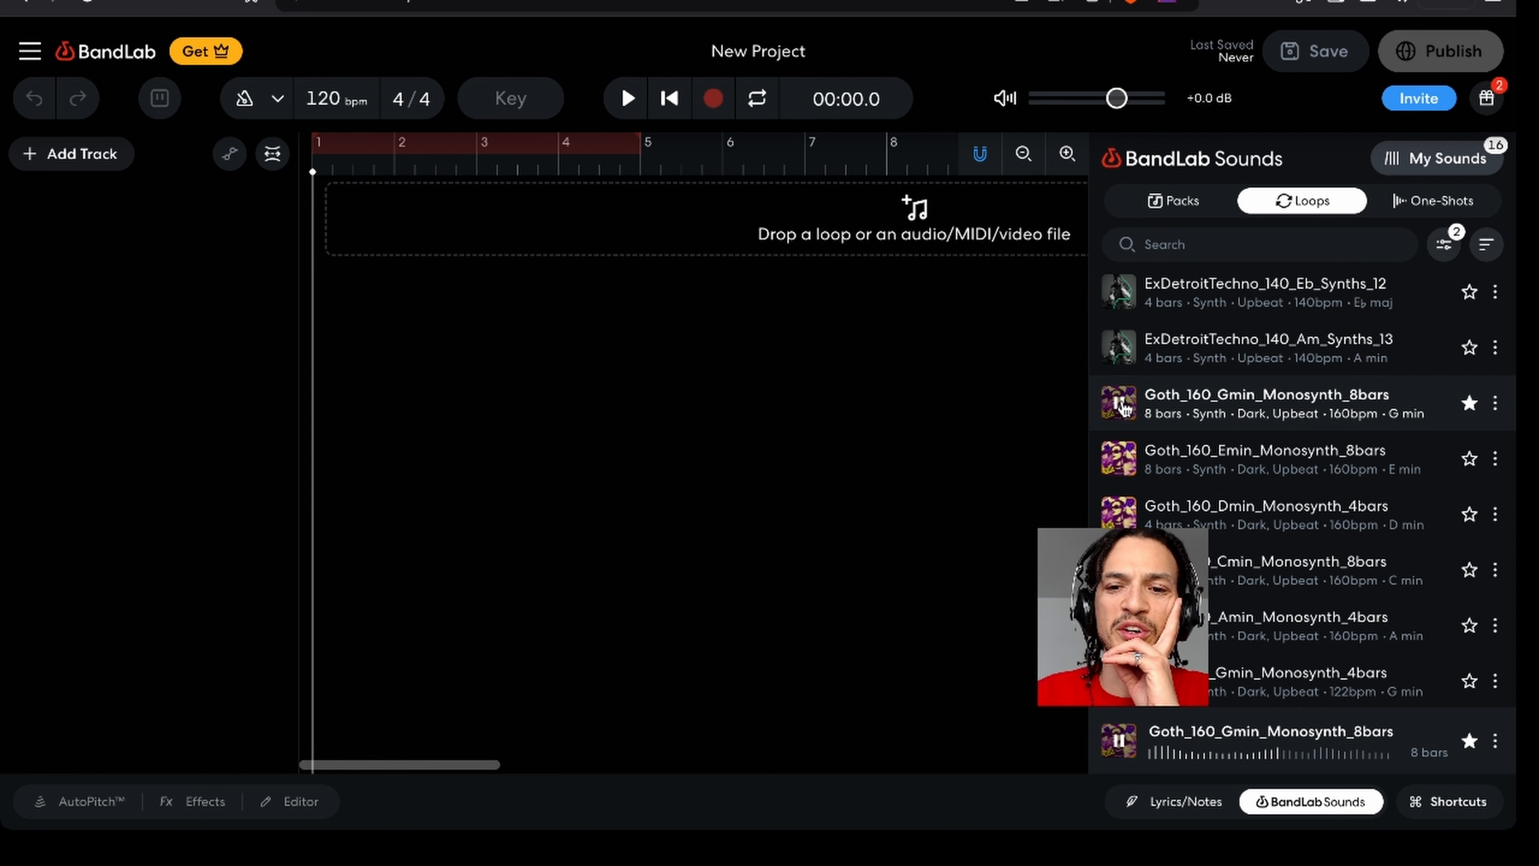
left_click_drag(1121, 406, 323, 230)
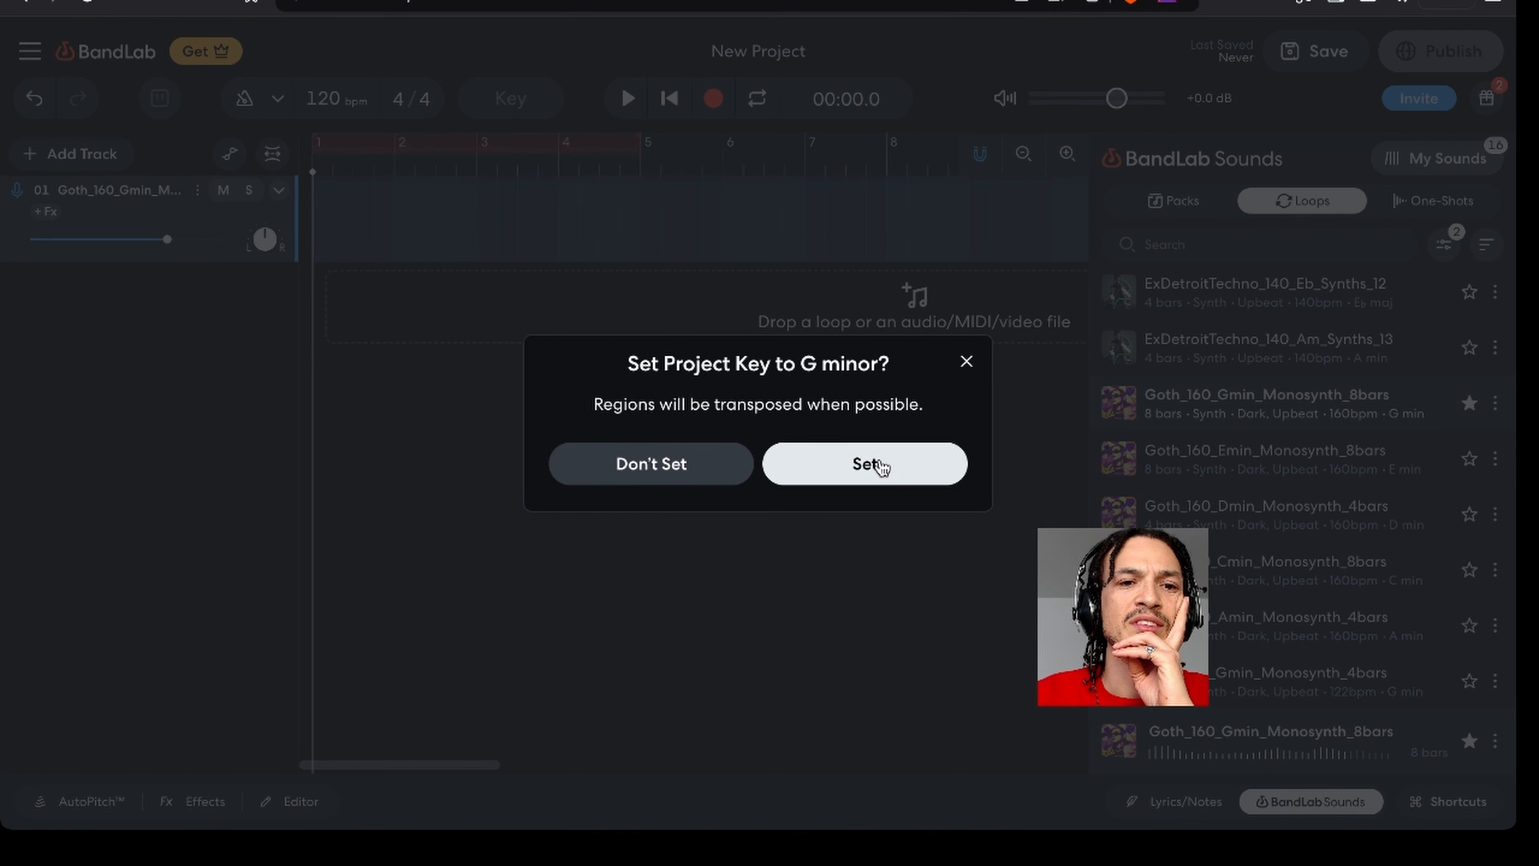
left_click(879, 465)
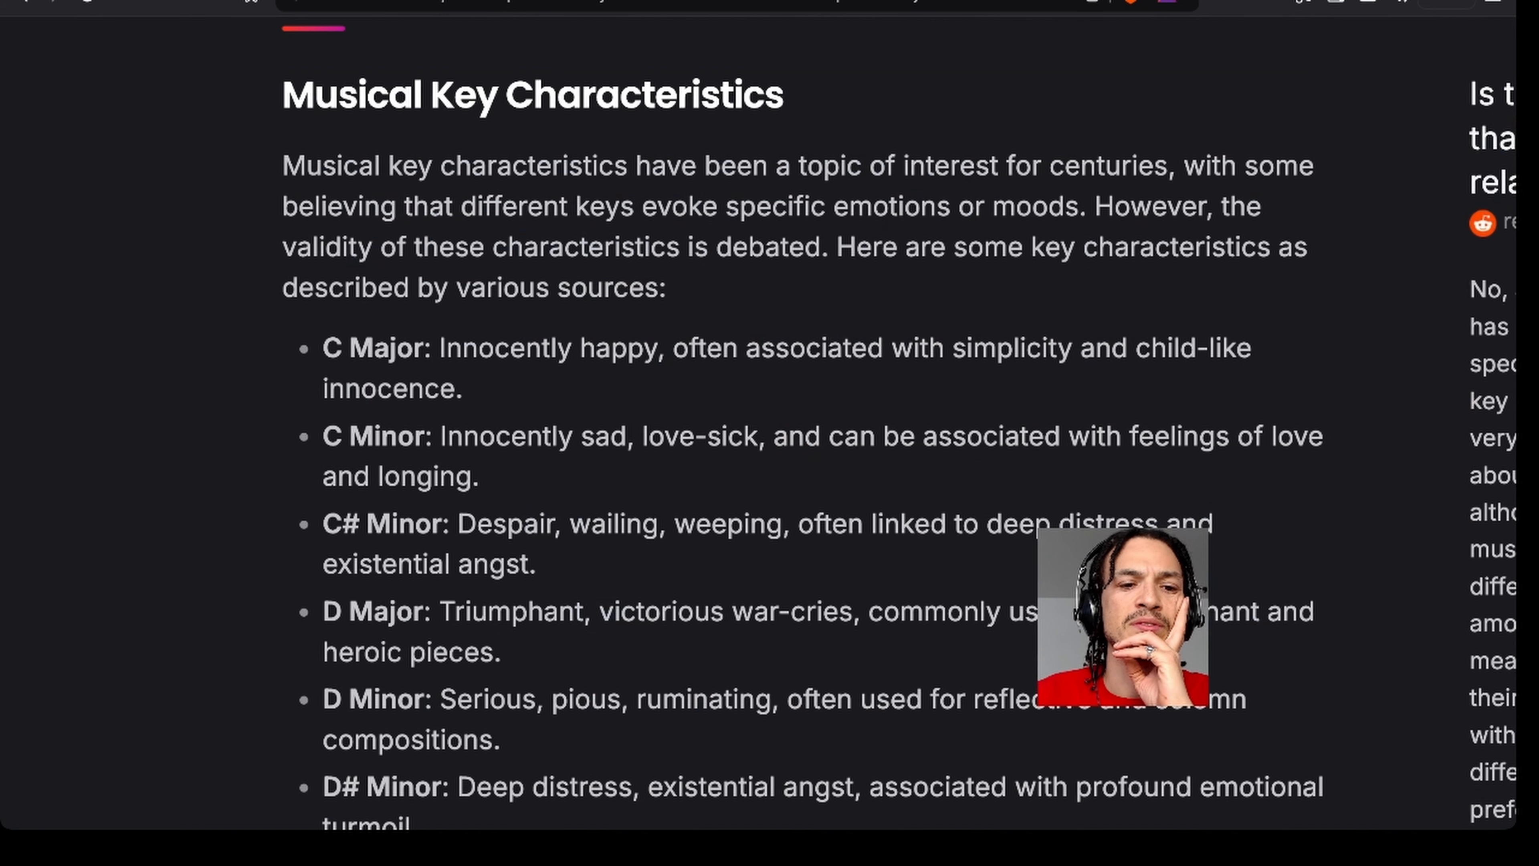
- Switch to the browser's search answer on musical key characteristics and examine the moods listed for each key
scroll(558, 531, "down", 10)
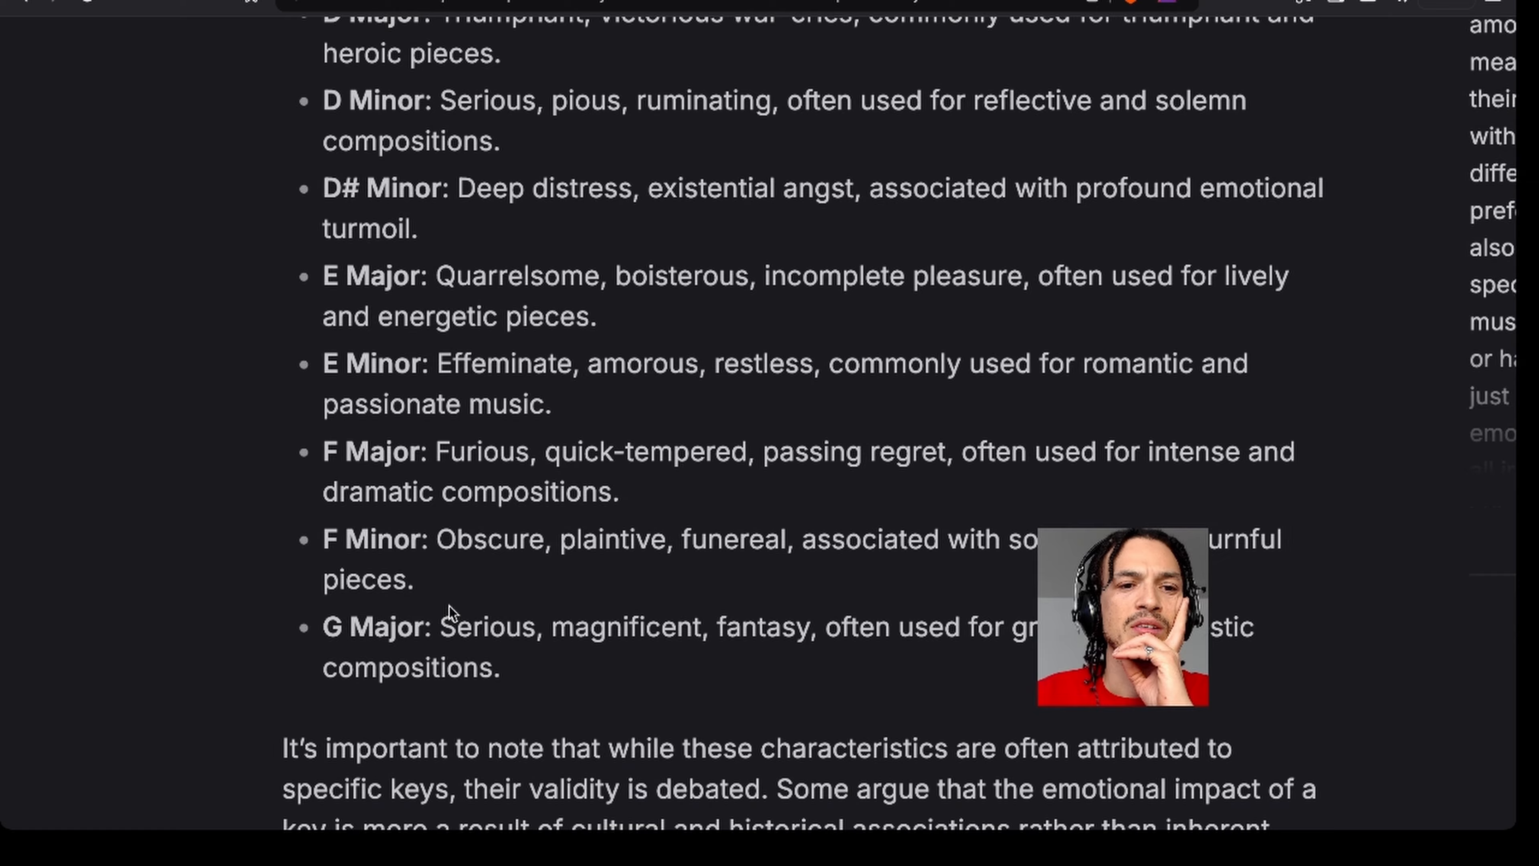
scroll(448, 607, "up", 5)
scroll(448, 606, "up", 2)
scroll(447, 603, "down", 6)
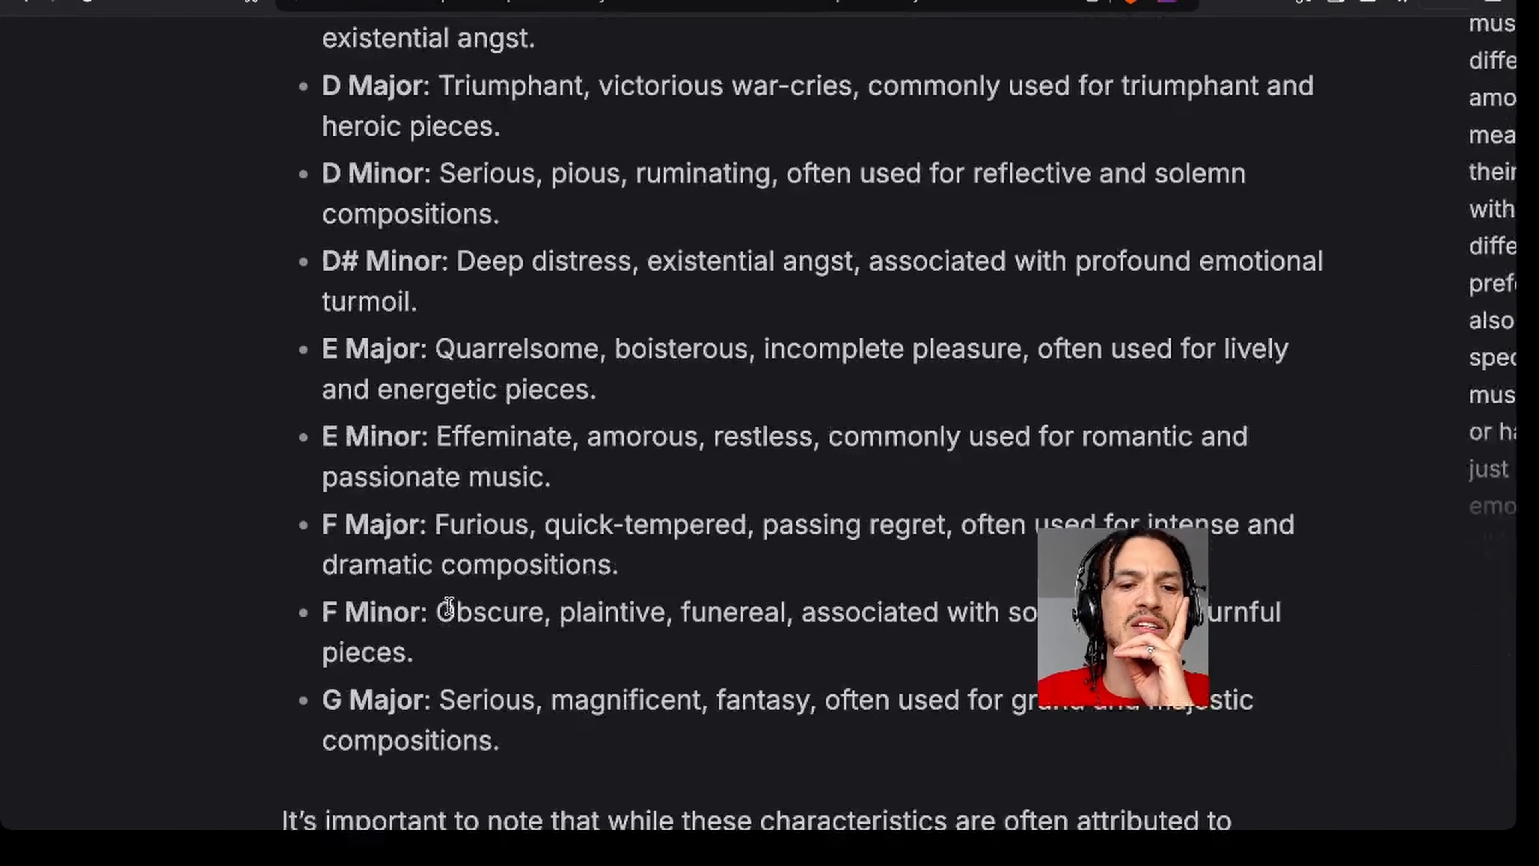
key("ctrl+minus")
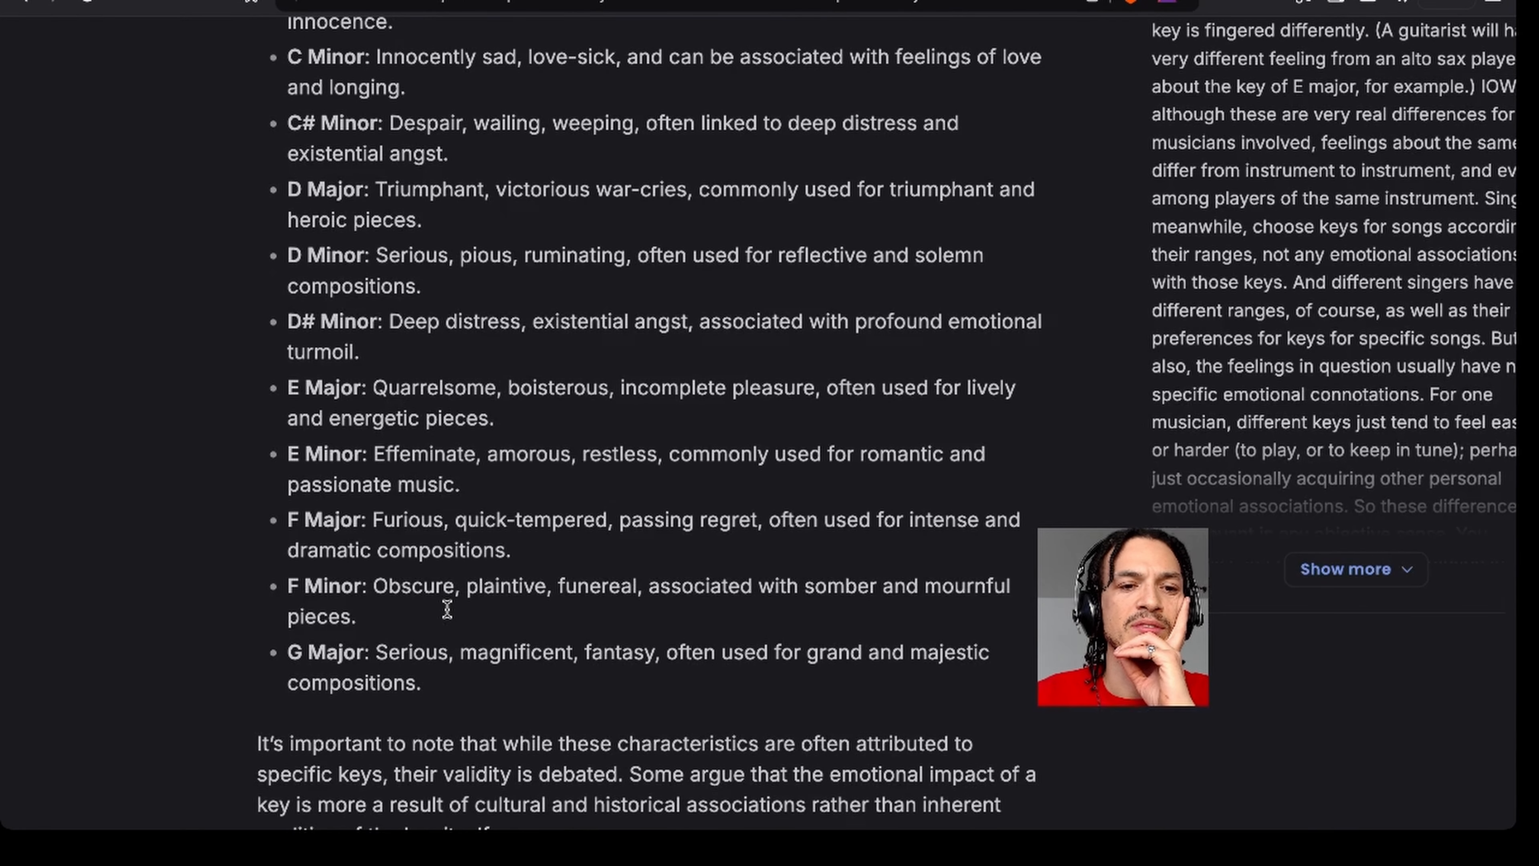
- Open the Wmich "Musical Key Characteristics" search result and read through its descriptions of the keys
scroll(424, 619, "down", 10)
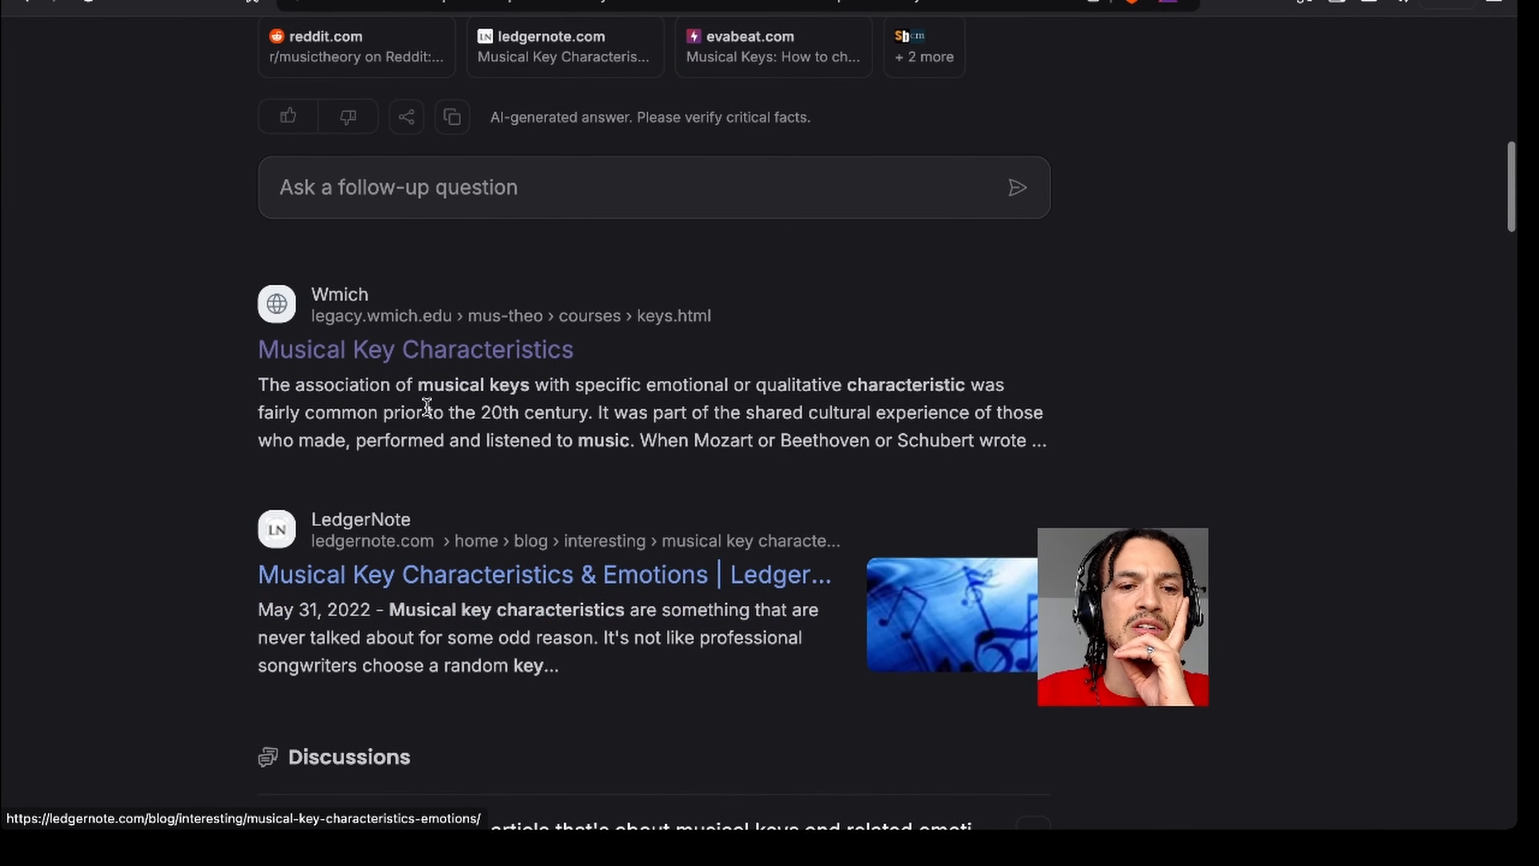
left_click(427, 362)
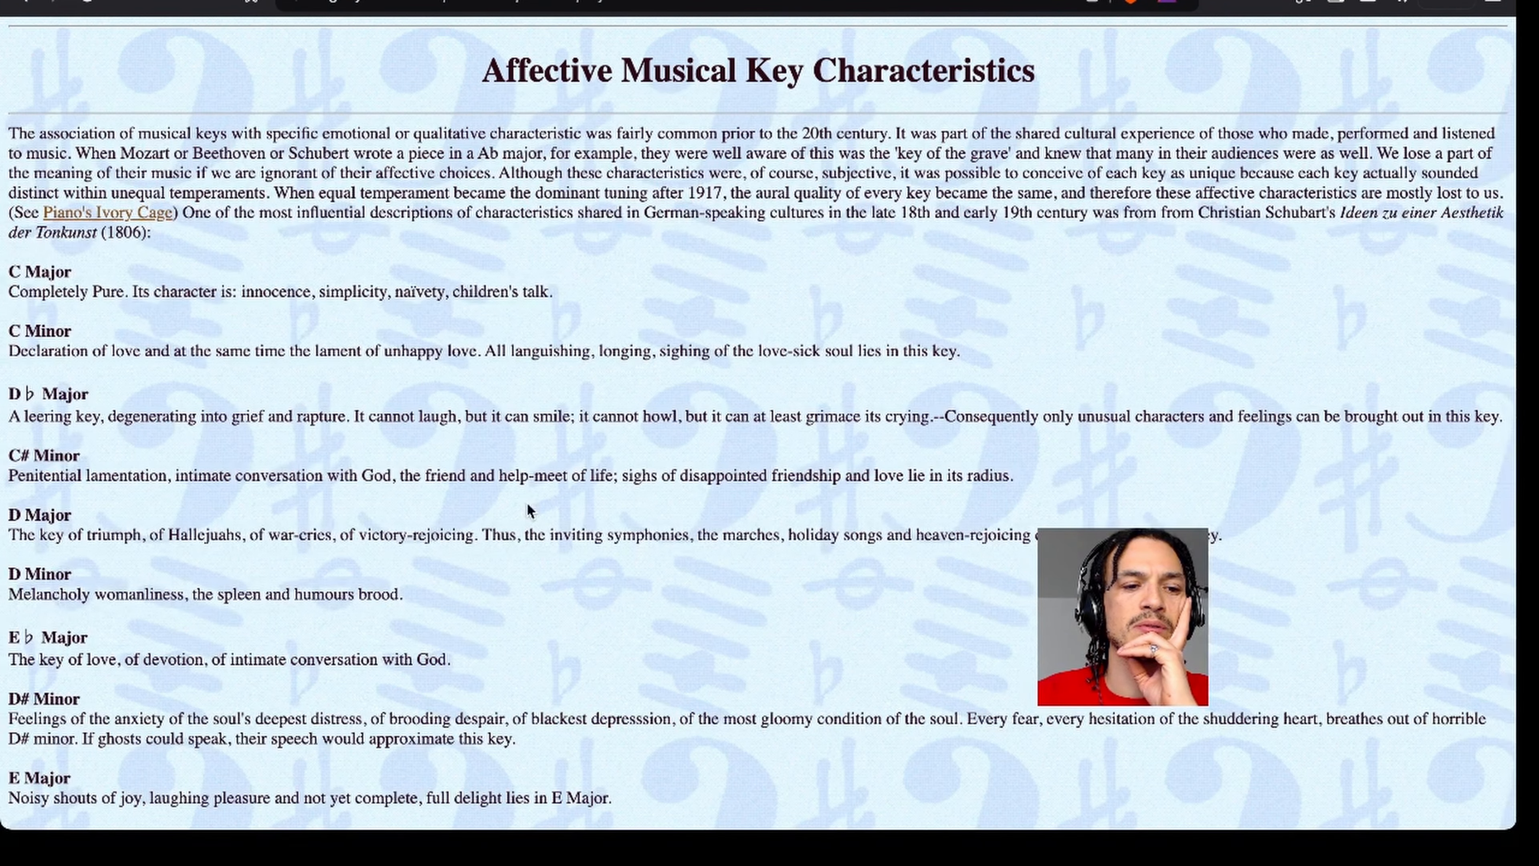
scroll(238, 518, "down", 10)
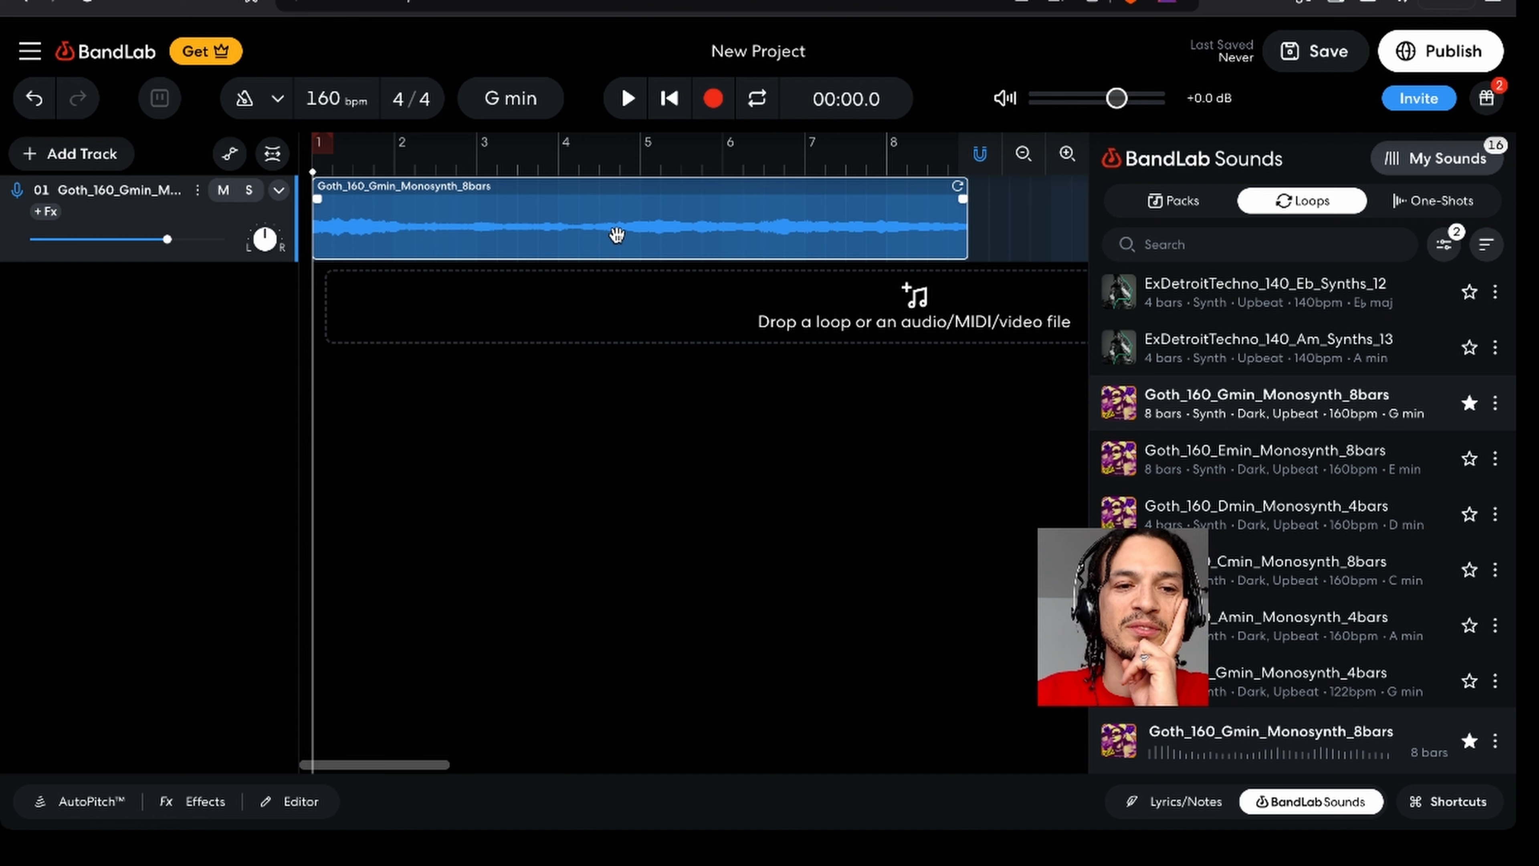
- Return to the BandLab project and play the Goth_160_Gmin_Monosynth_8bars track from the start, stopping near the clip's end
key("space")
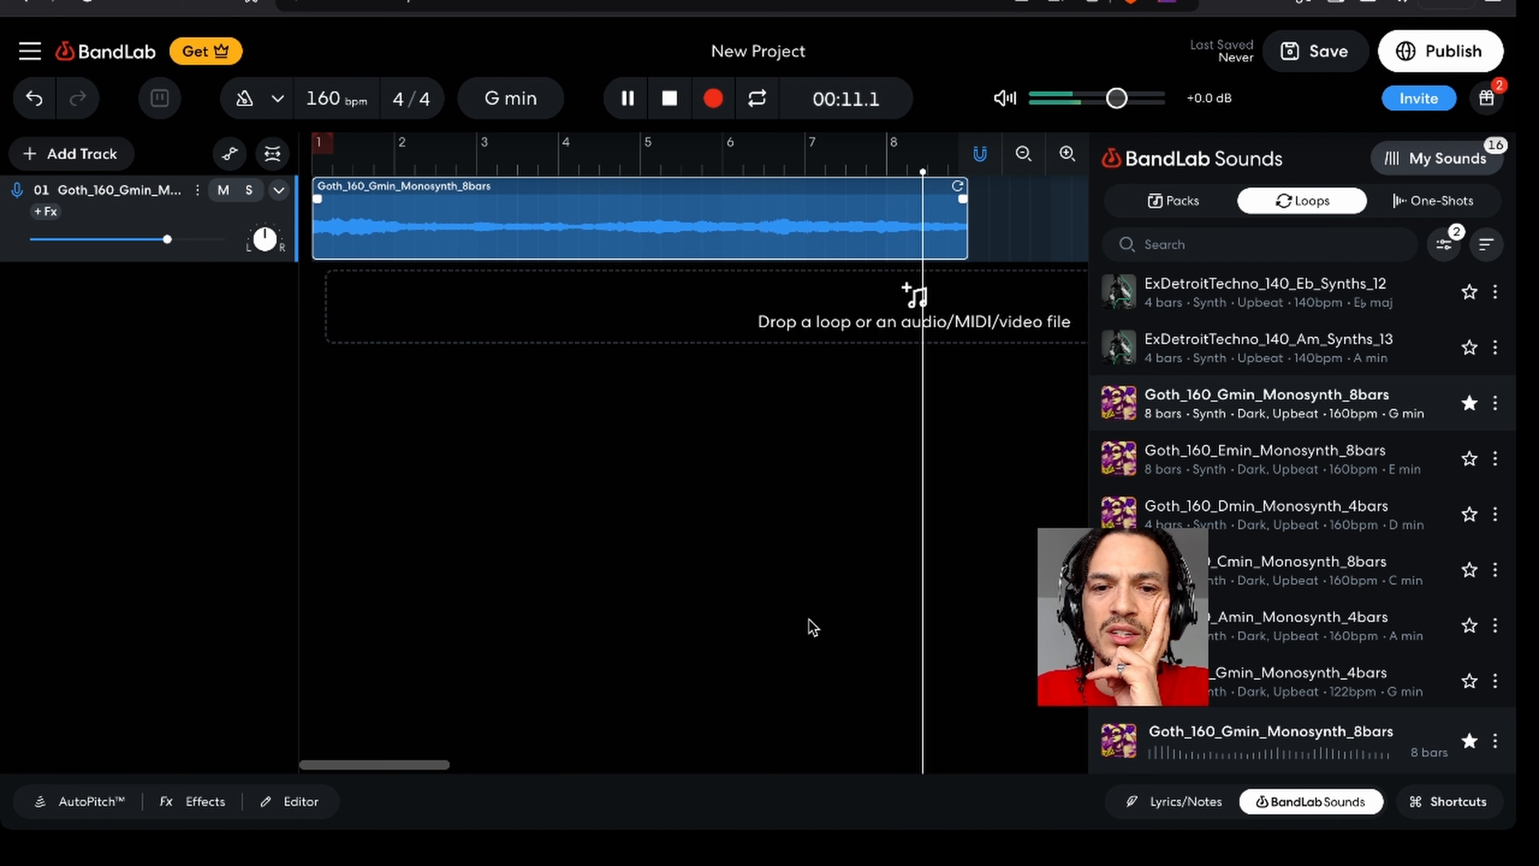
scroll(897, 646, "right", 2)
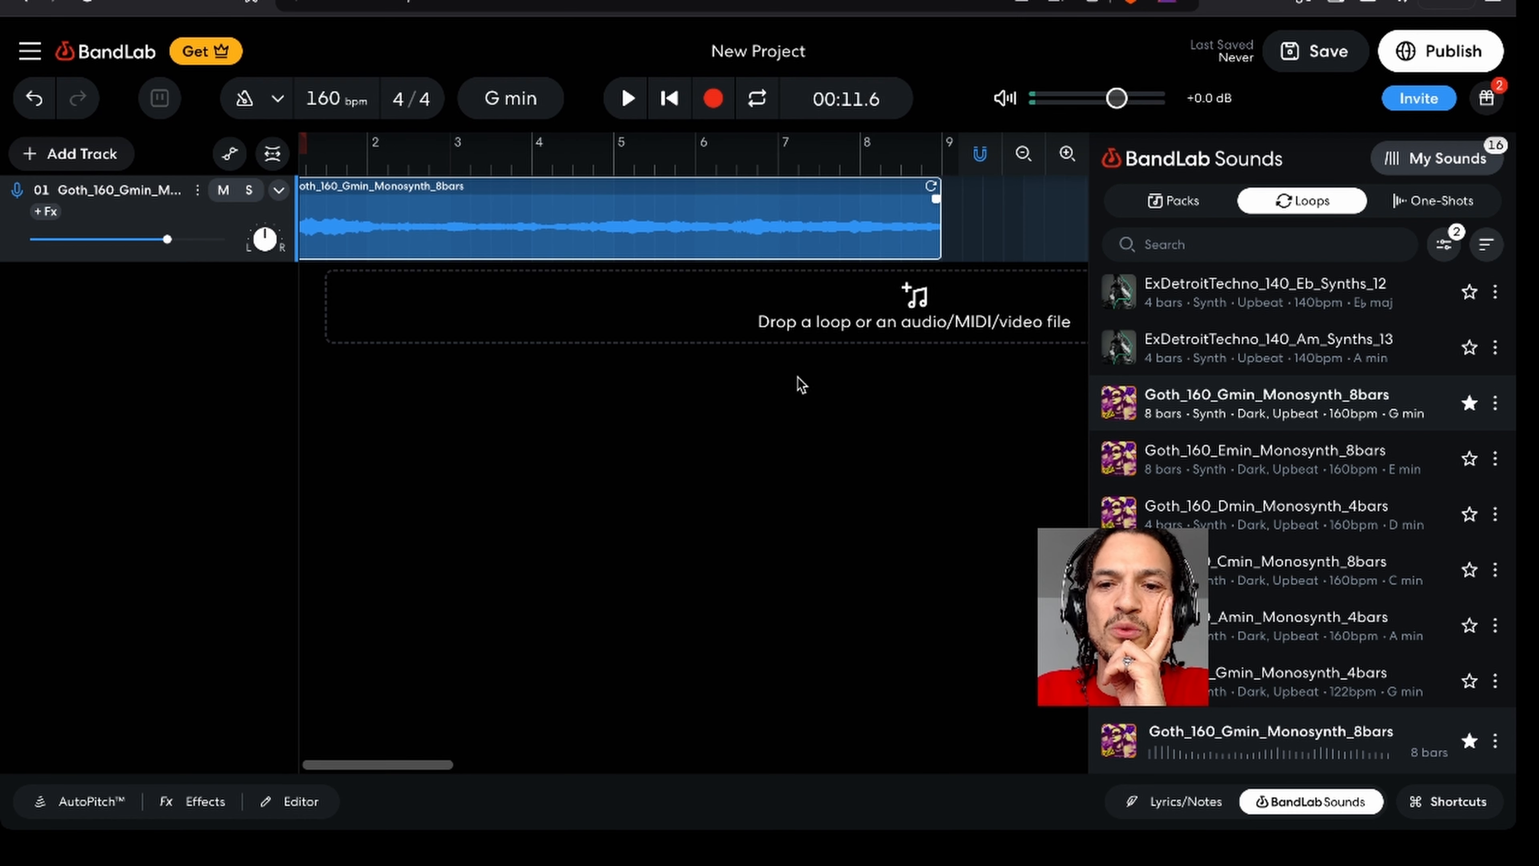
scroll(812, 521, "left", 2)
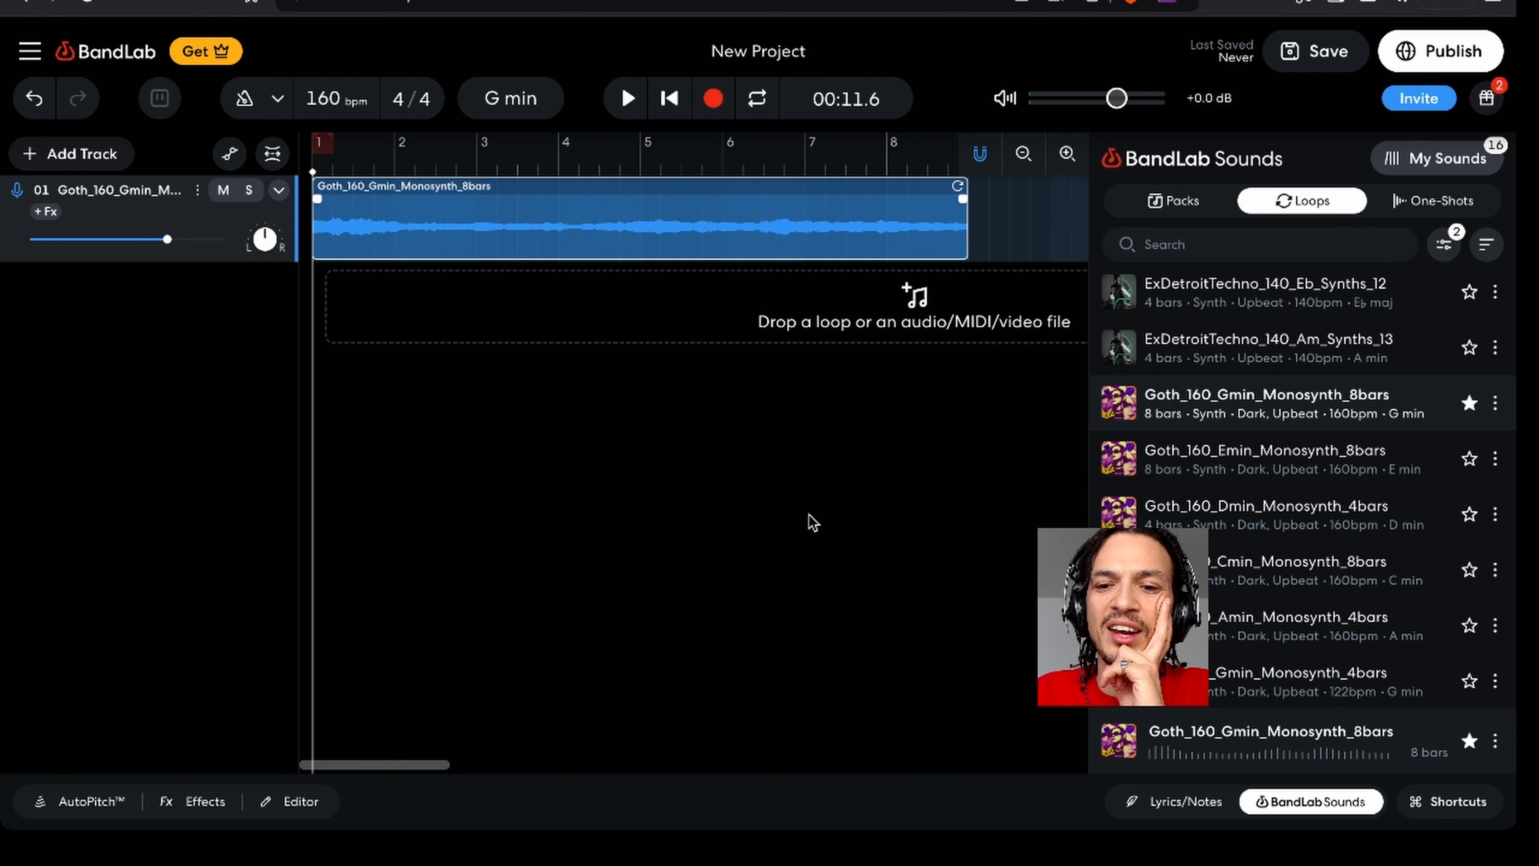
- Preview the Goth_160_Dmin_Monosynth_4bars and Goth_160_Gmin_Monosynth_8bars loops for comparison, and play the project track again
left_click(1118, 514)
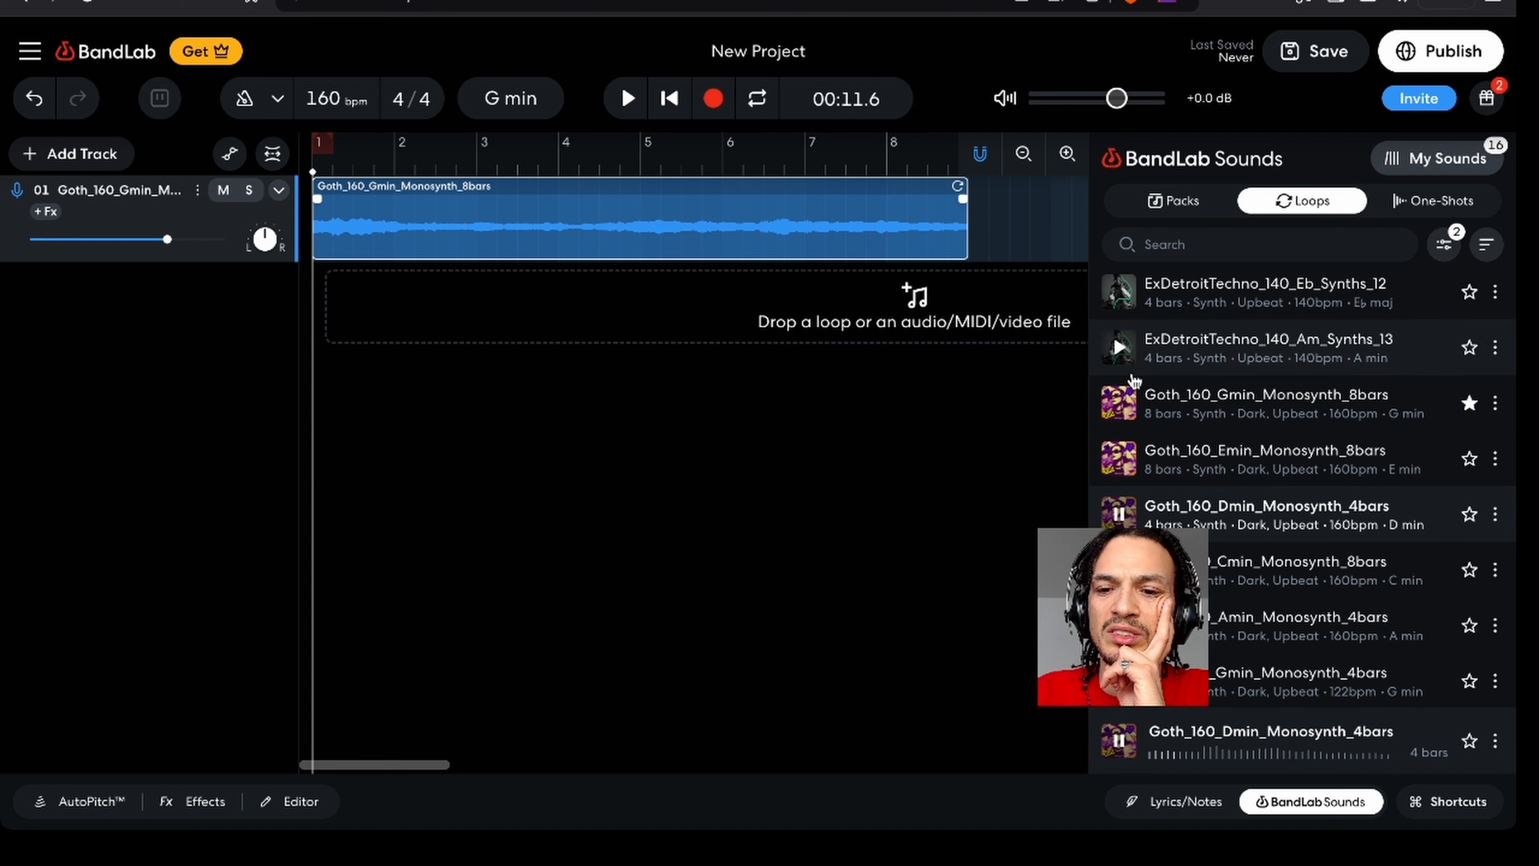
left_click(1119, 402)
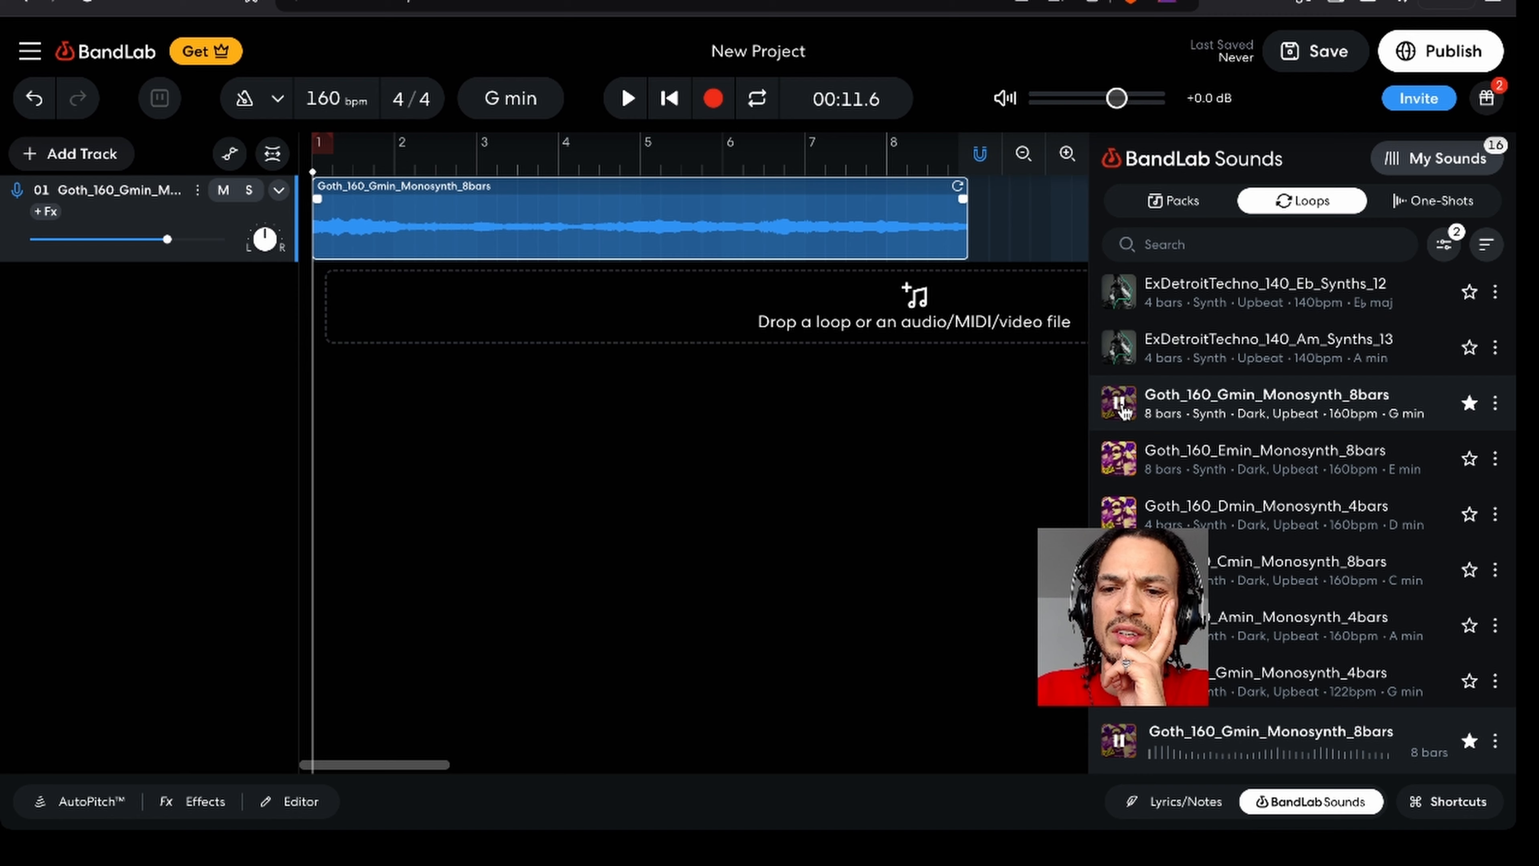
left_click(1119, 402)
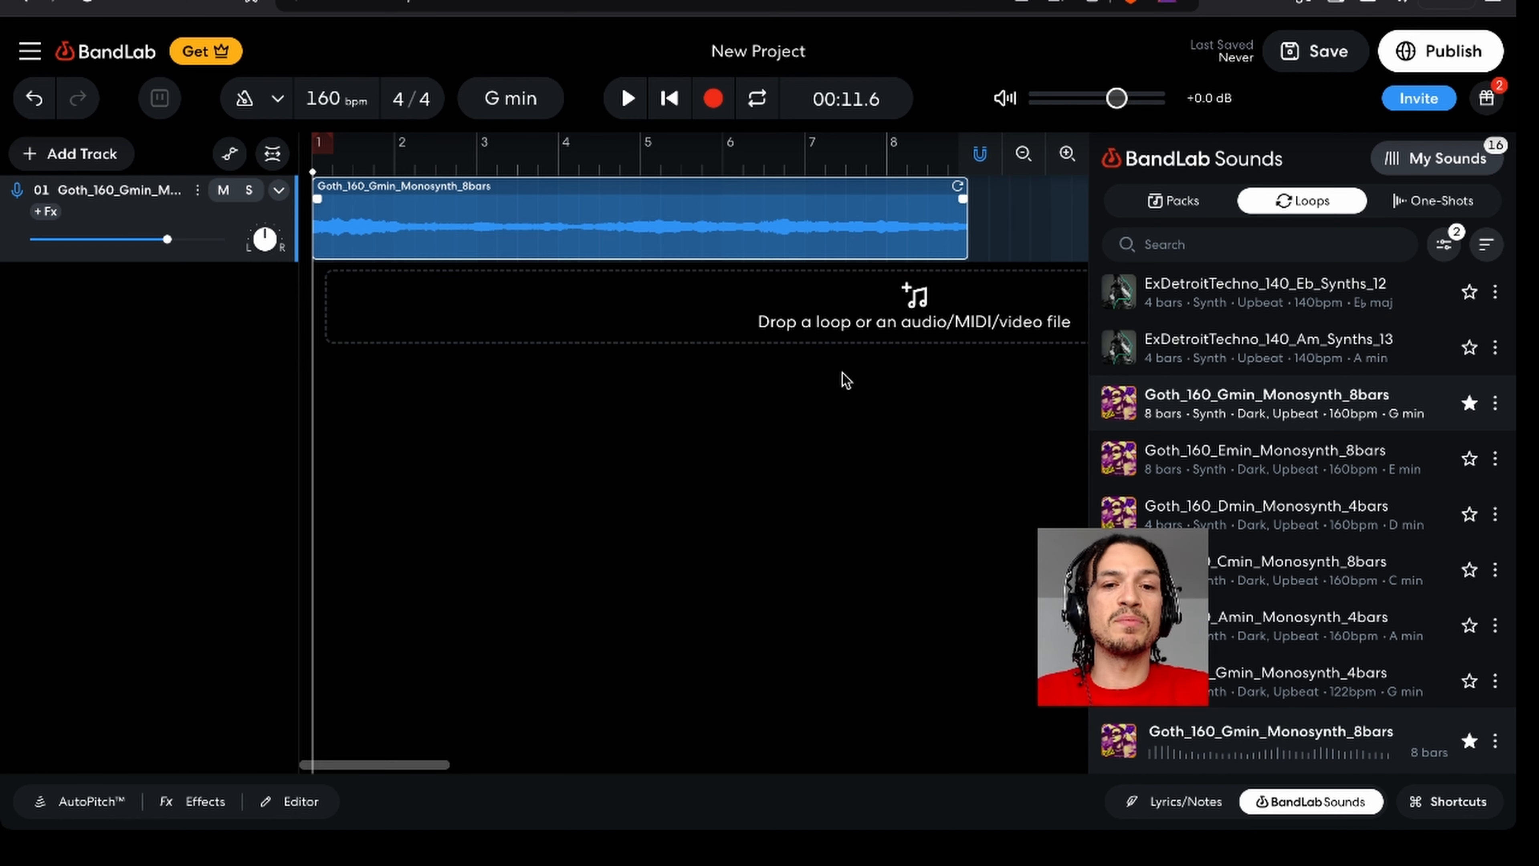
key("space")
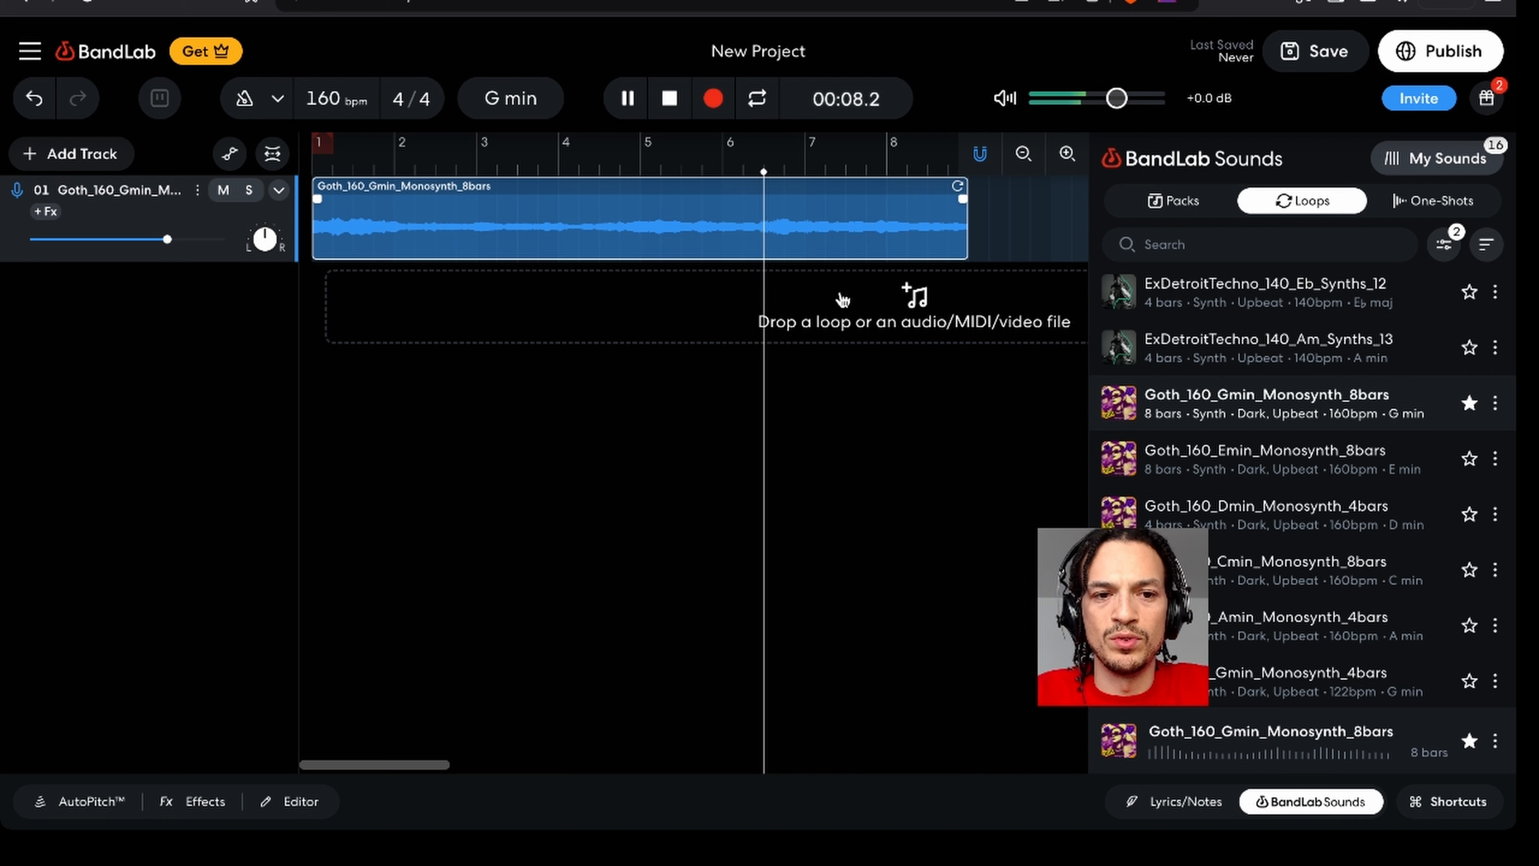
key("space")
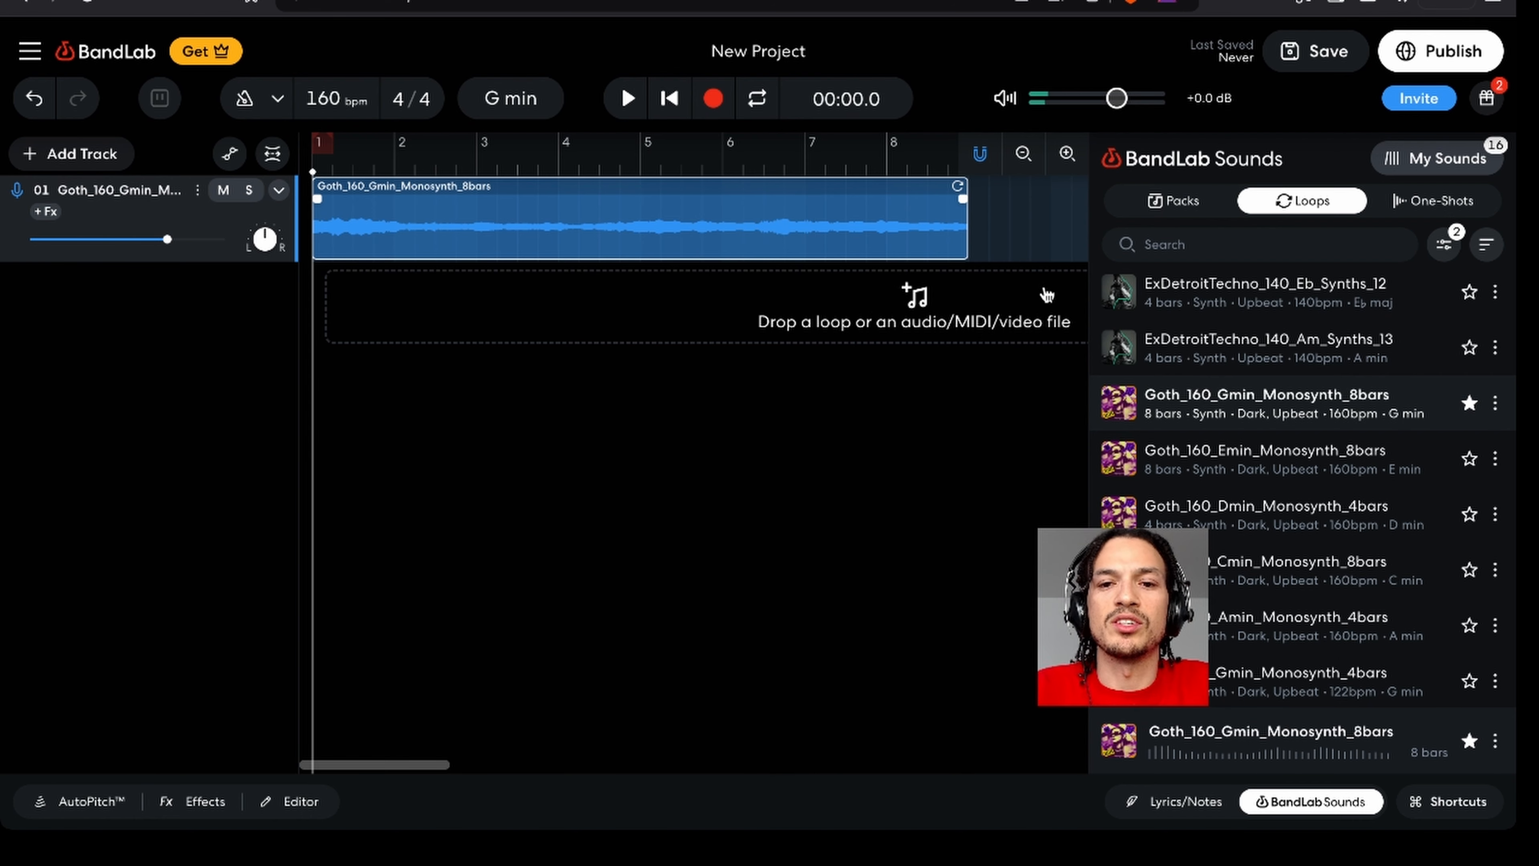
- Browse the upbeat synth loops and preview DHTB3_ScovilleSynth_85_Synth_01 and ASTechno_Modern_126_D_Synth_06_2bars
scroll(887, 318, "down", 5)
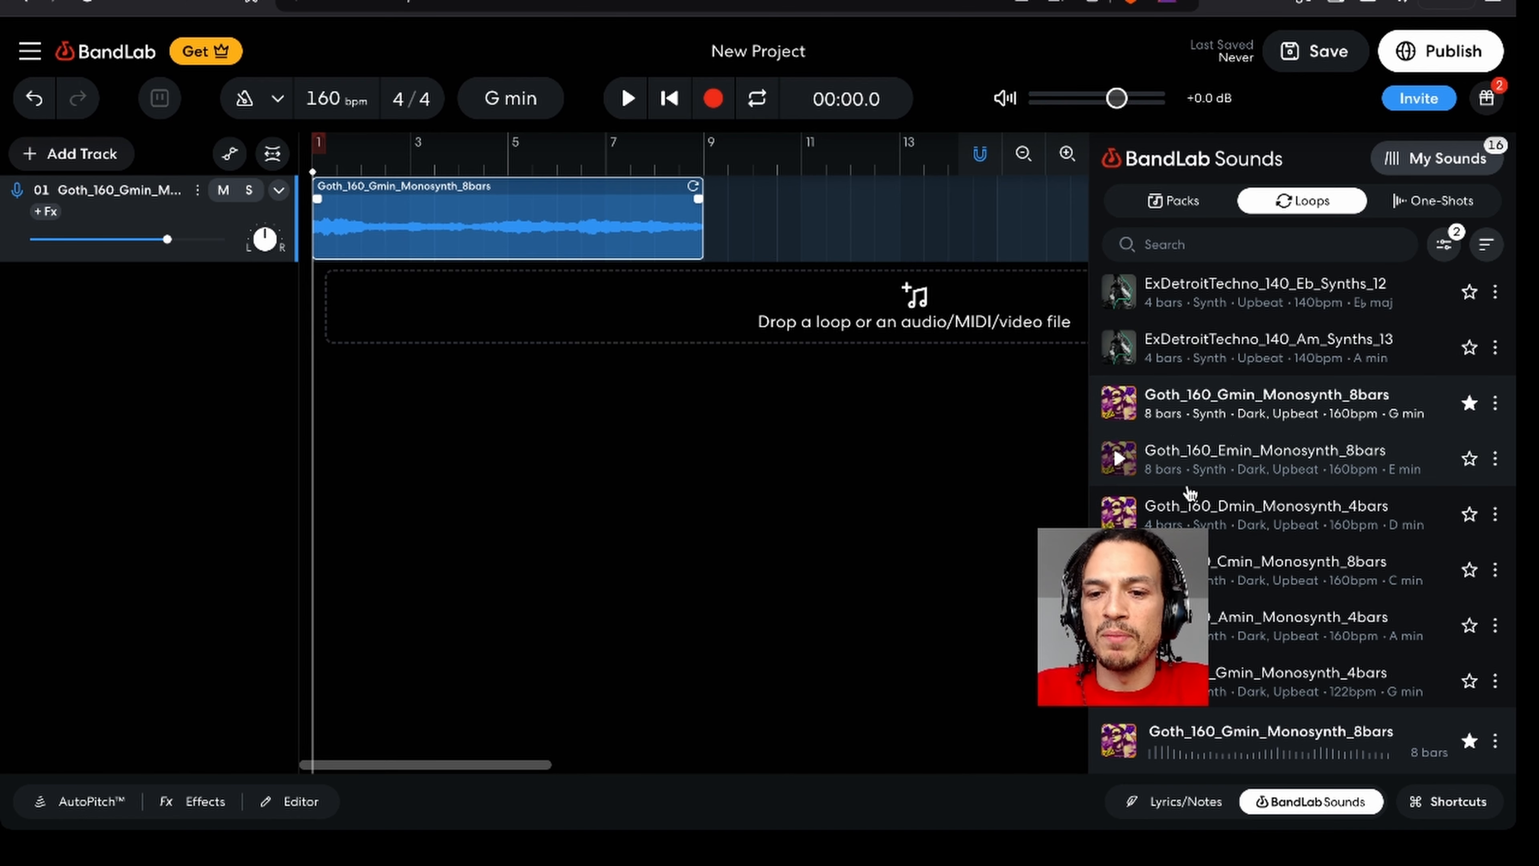
scroll(1190, 493, "down", 5)
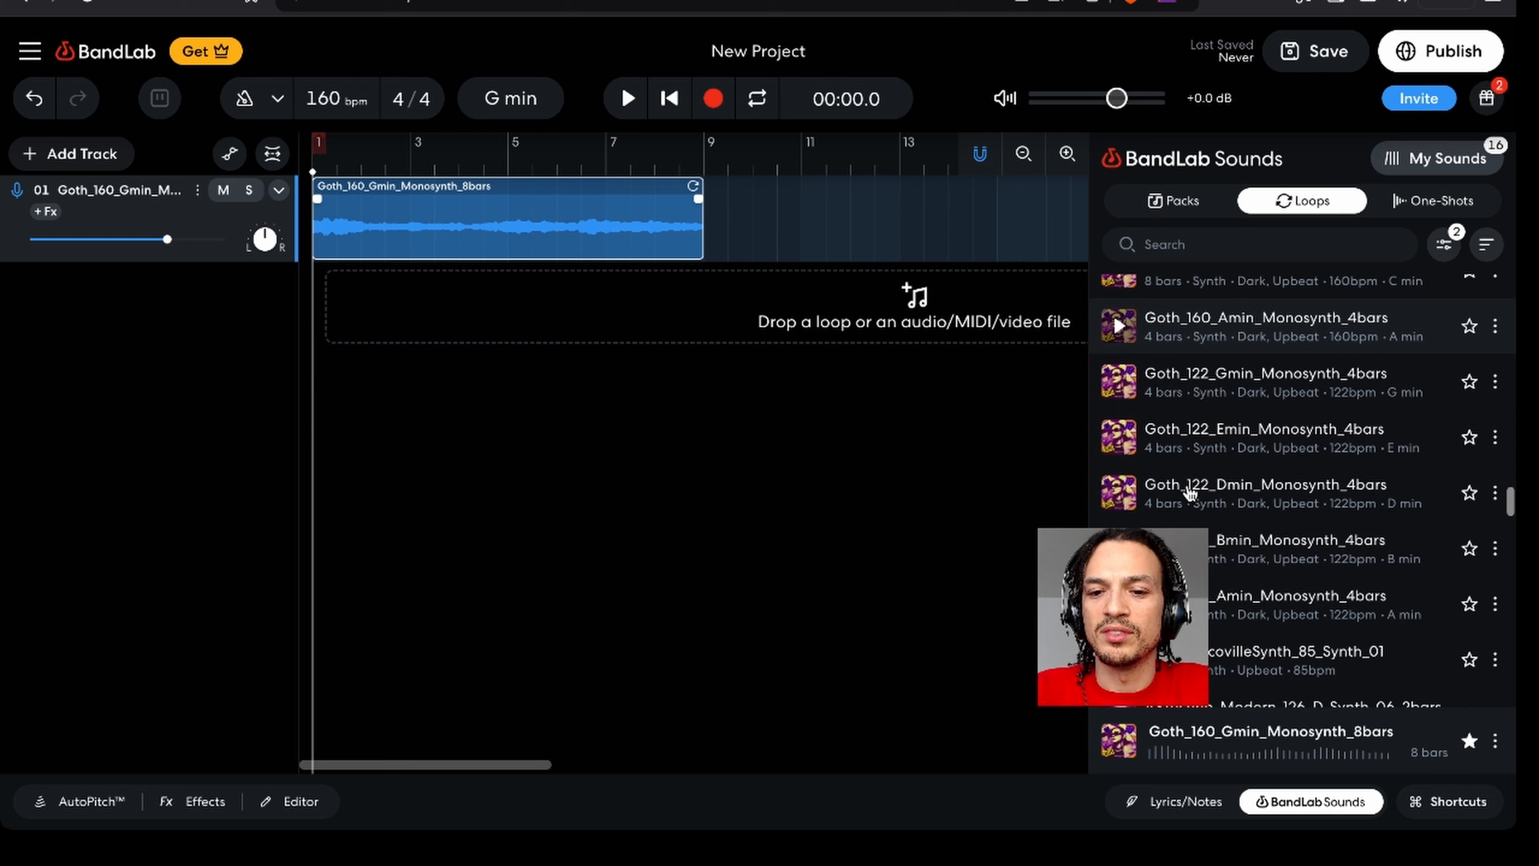
scroll(1189, 492, "down", 4)
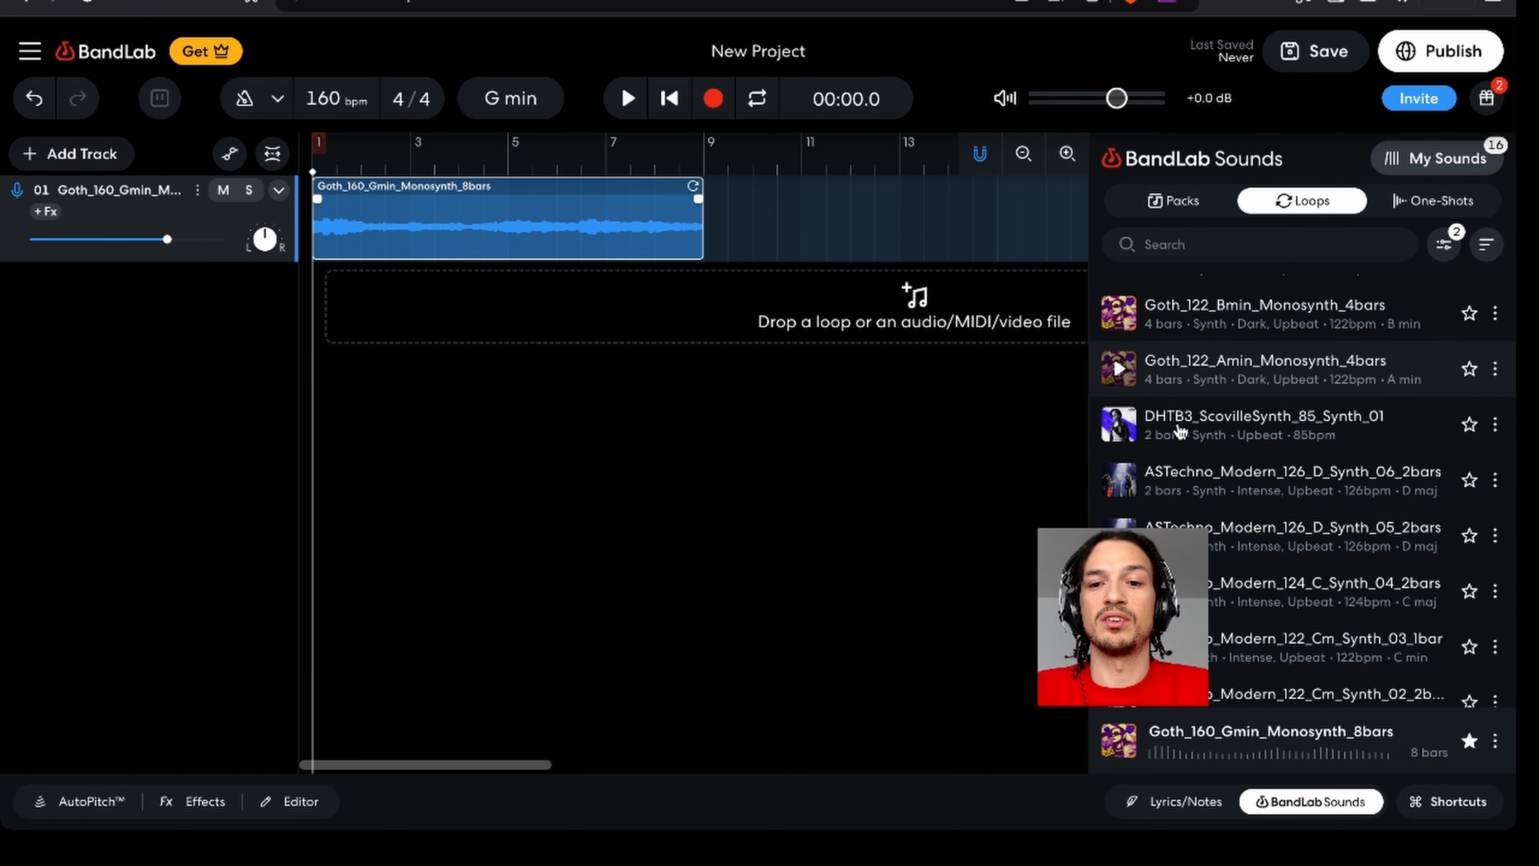
scroll(1180, 430, "down", 10)
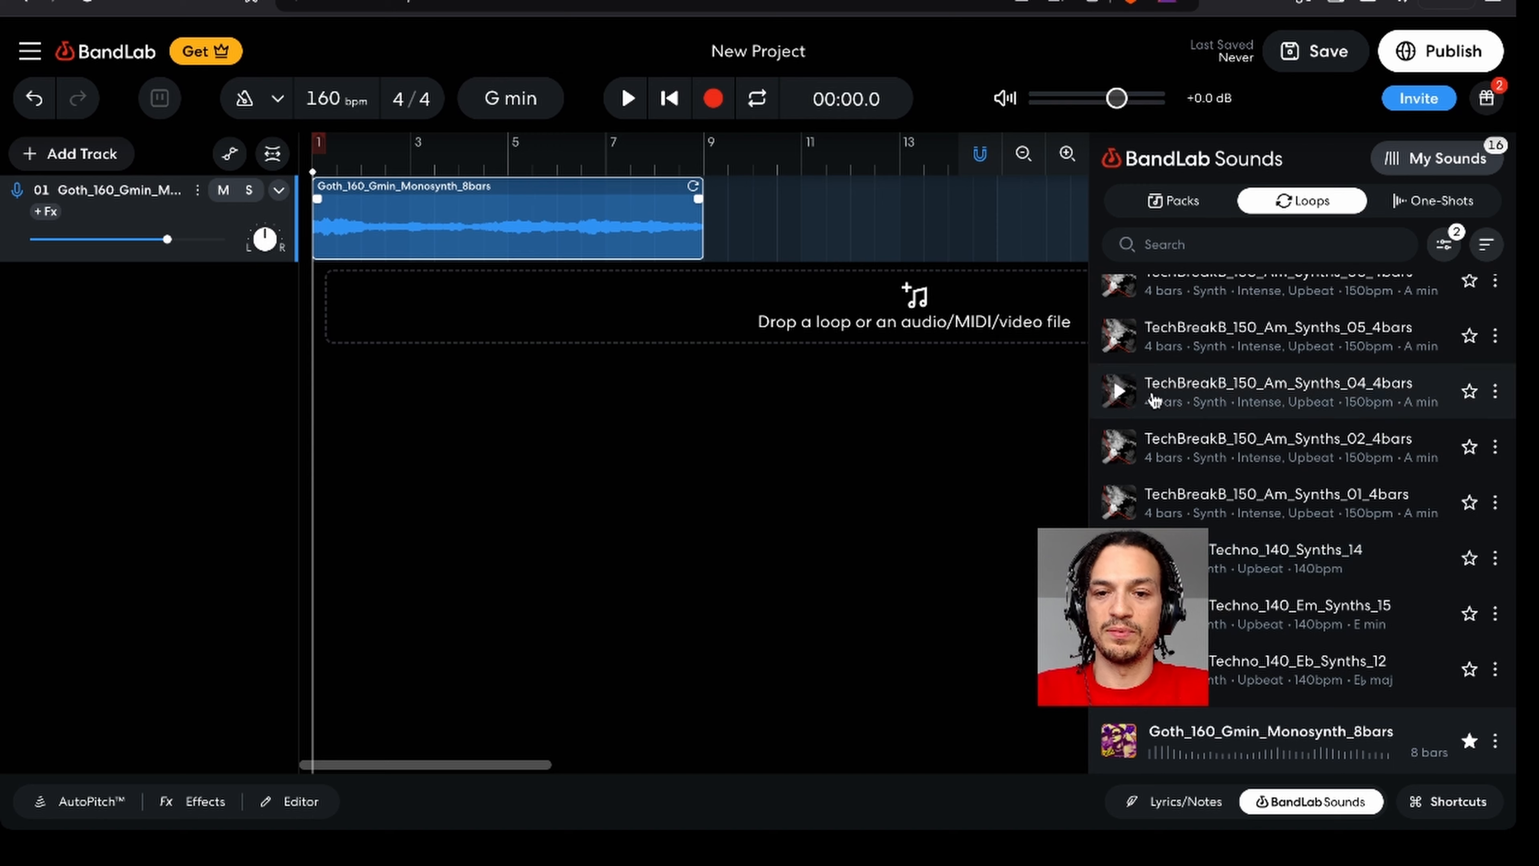
scroll(1230, 461, "down", 5)
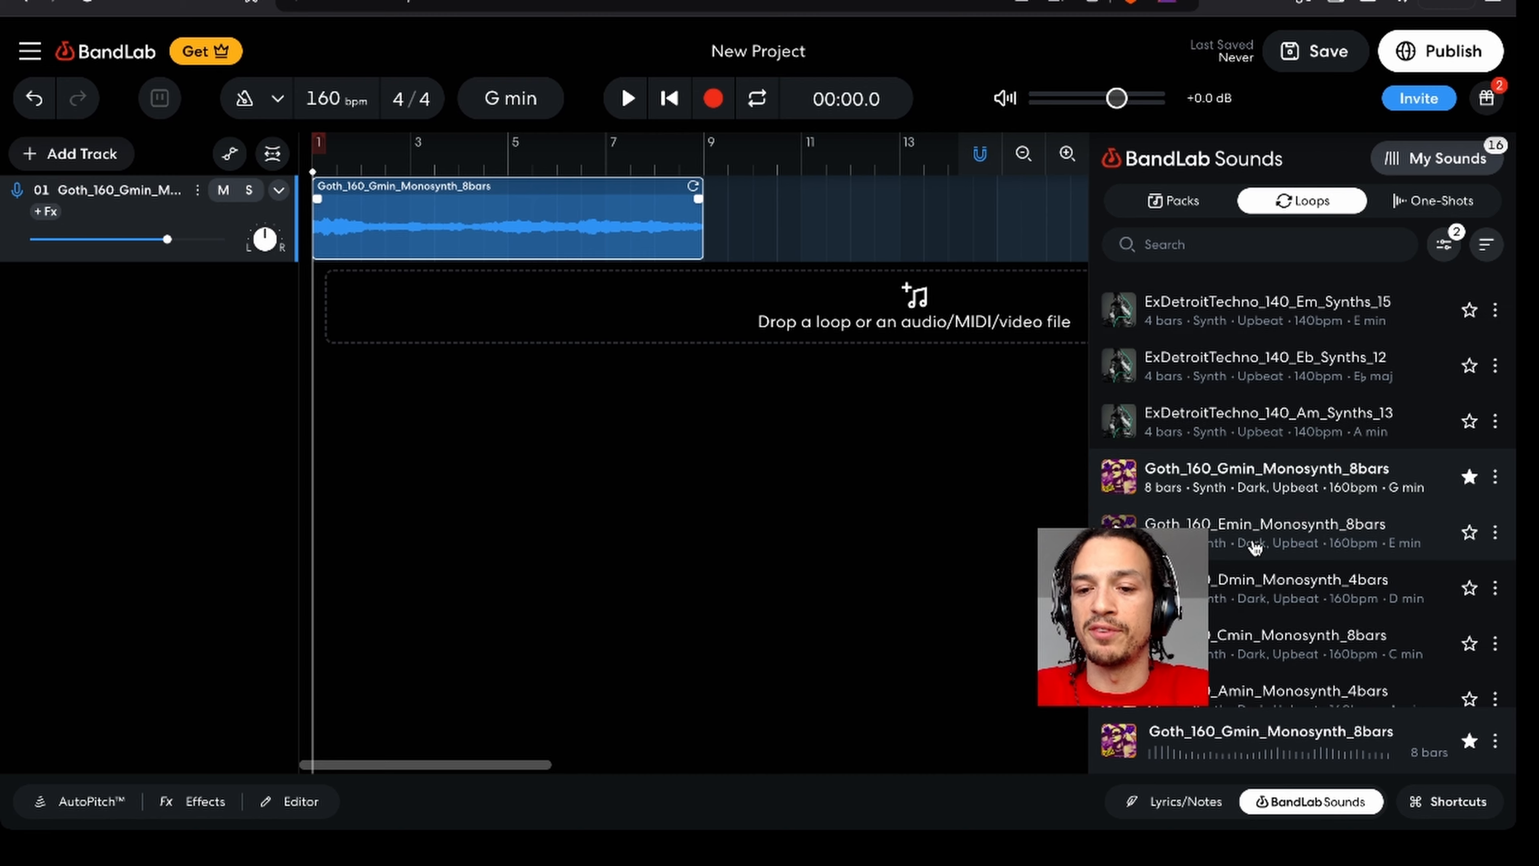
scroll(1251, 525, "down", 7)
scroll(1248, 547, "down", 1)
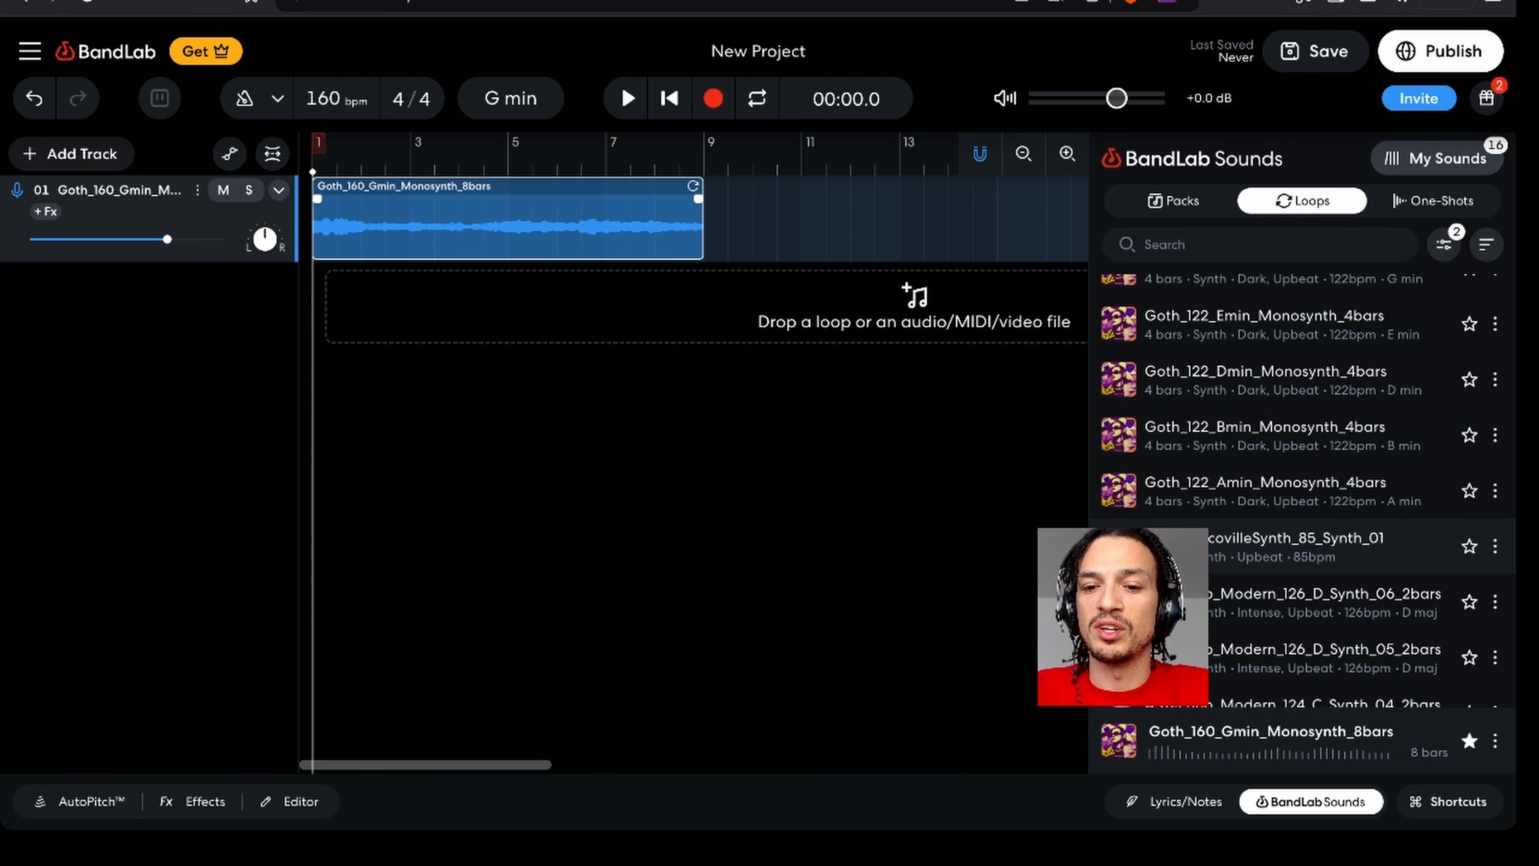
left_click(1119, 547)
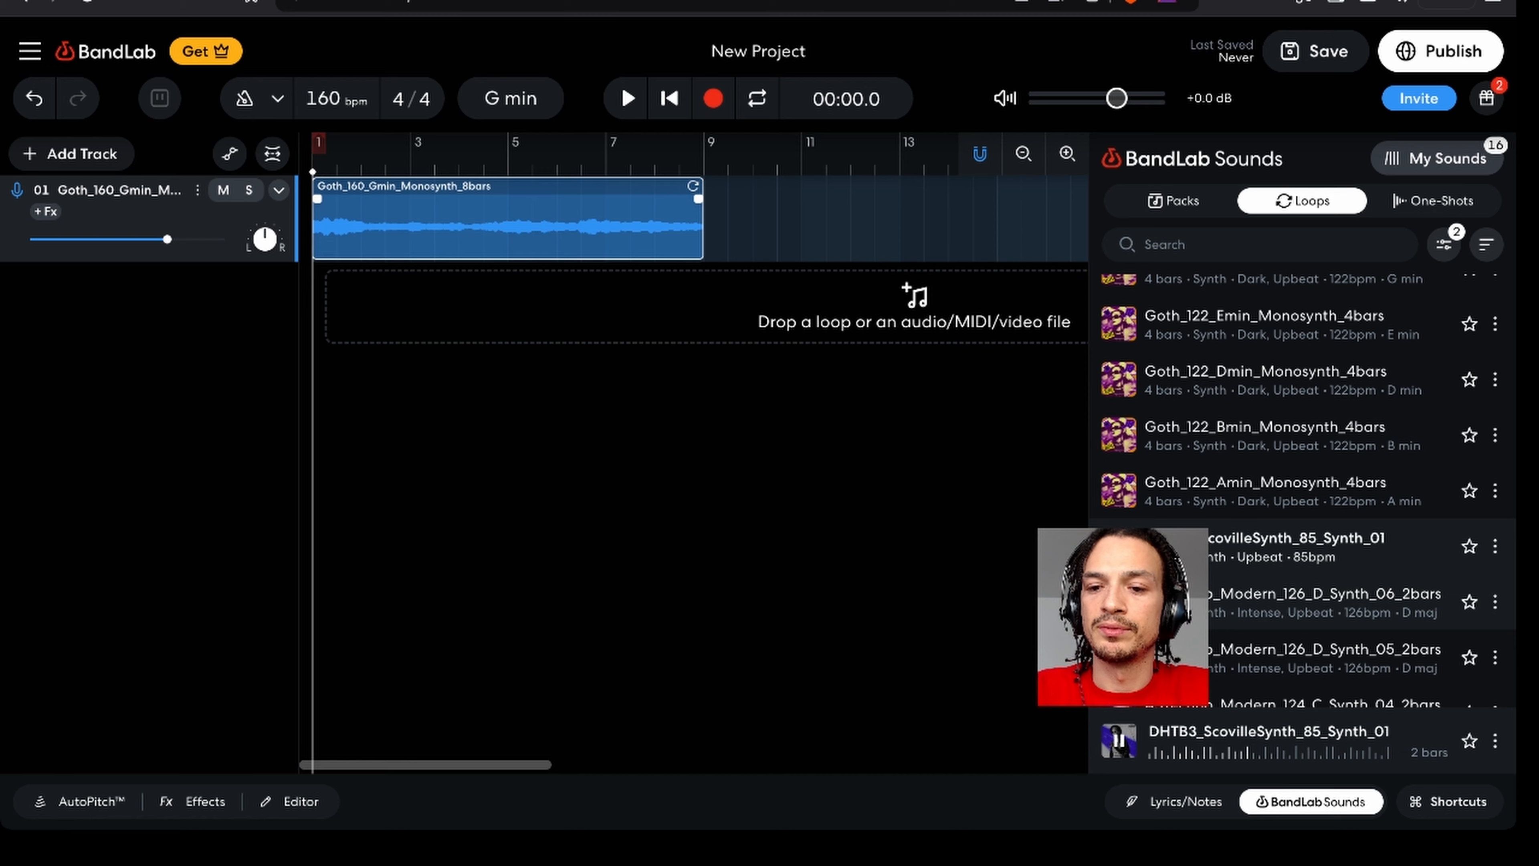
left_click(1120, 602)
scroll(1142, 370, "down", 4)
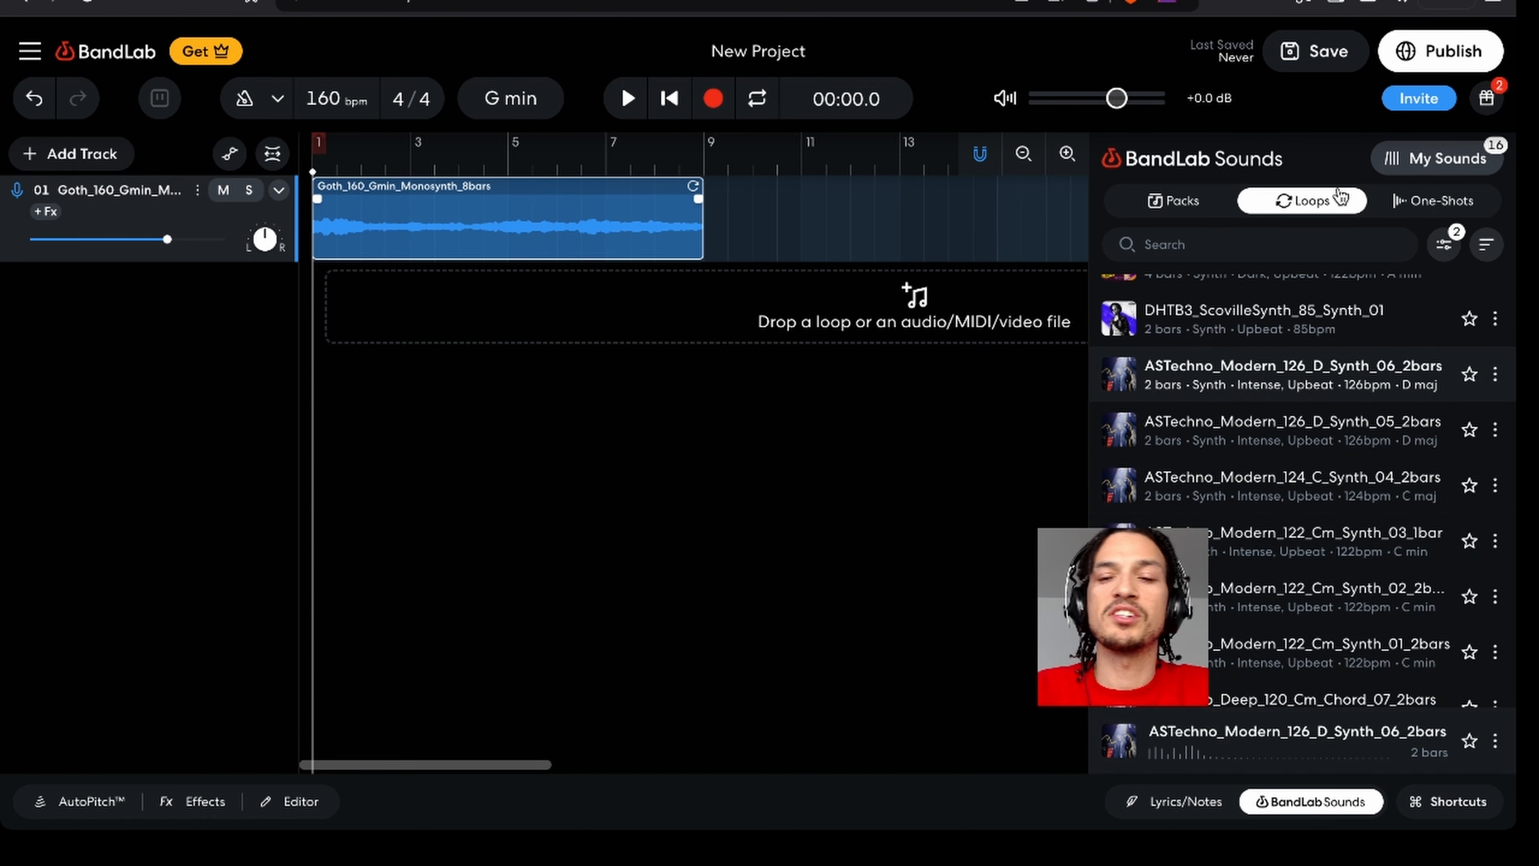
- Change the loop library's instrument filter from Synth to Bass, keeping the character filter, and return to the loop list
left_click(1446, 246)
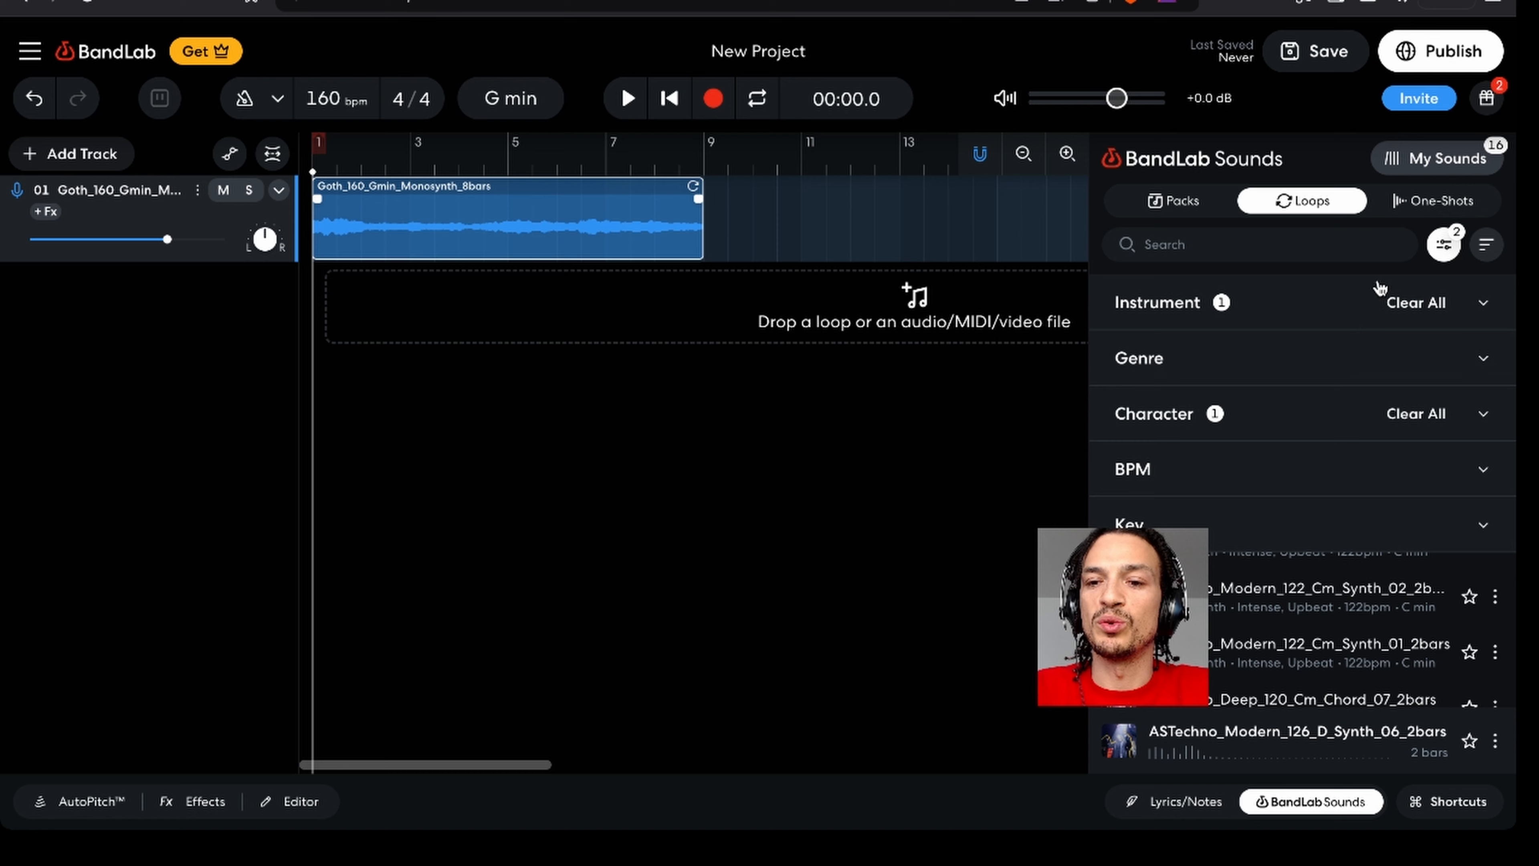
left_click(1416, 303)
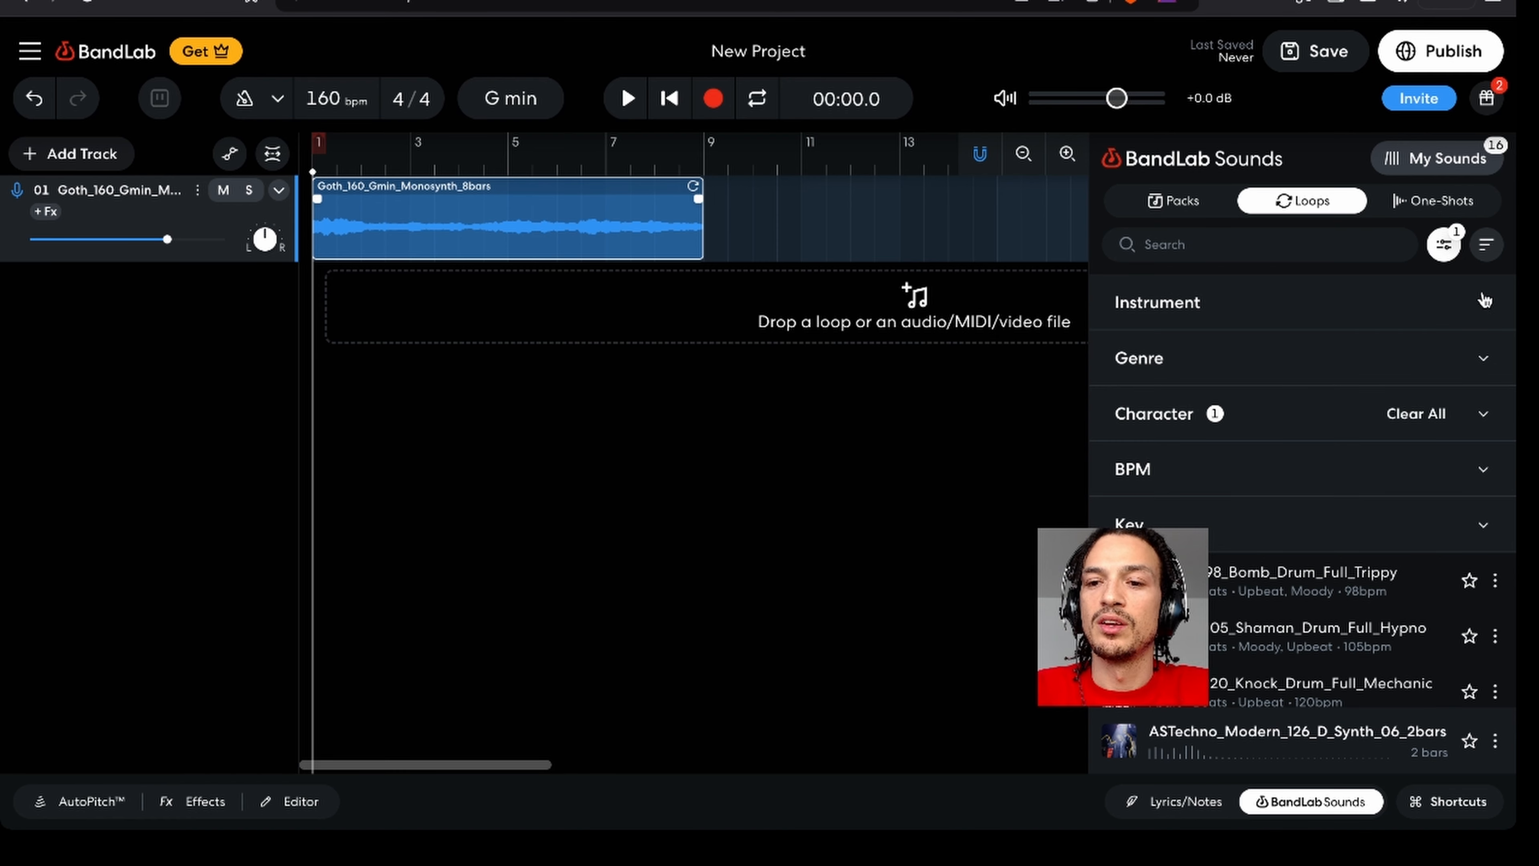
left_click(1487, 313)
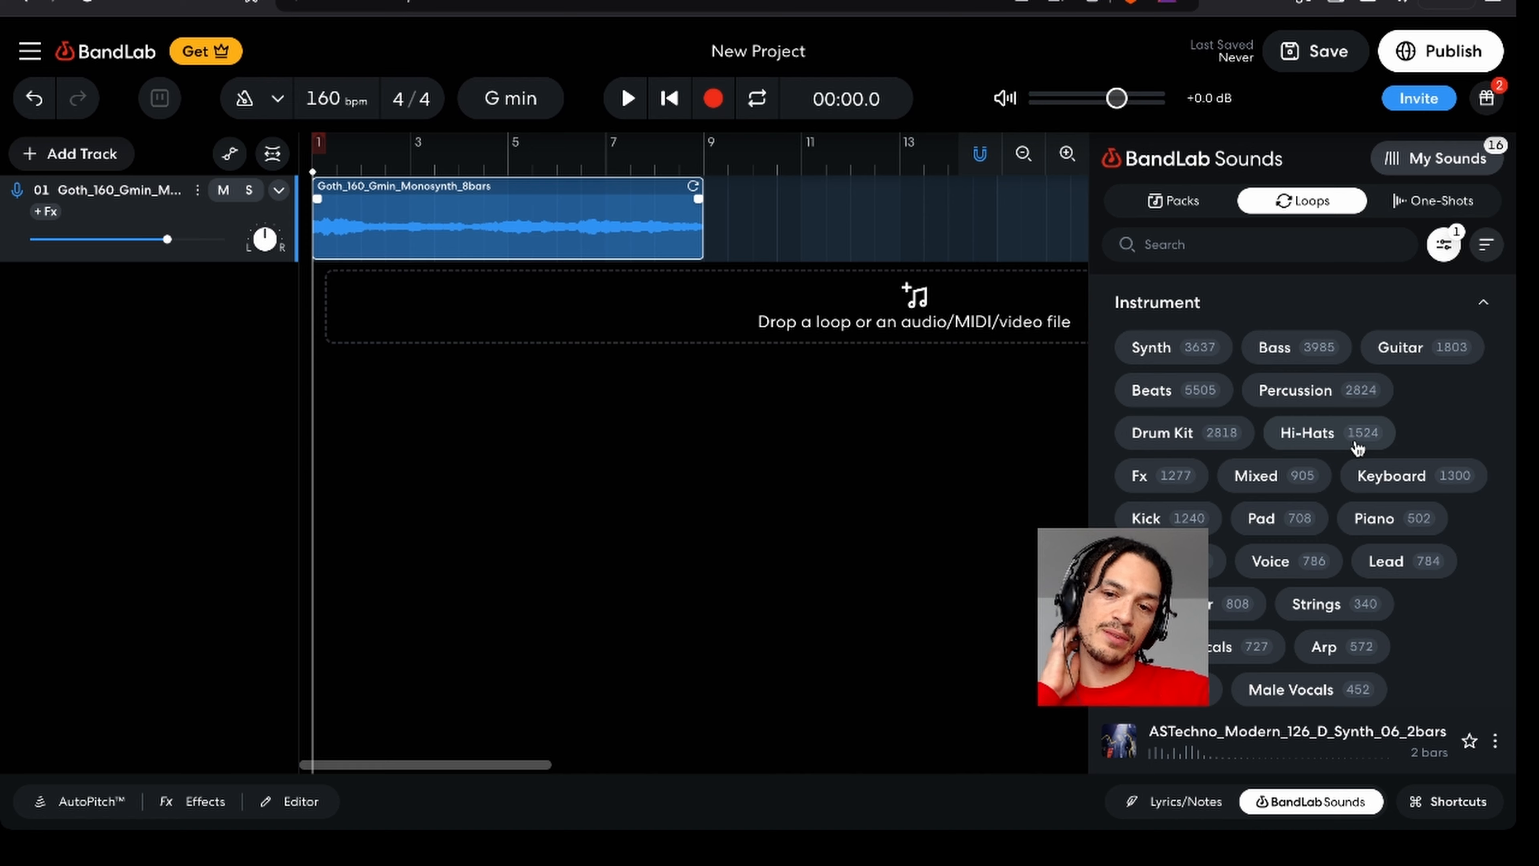
left_click(1310, 355)
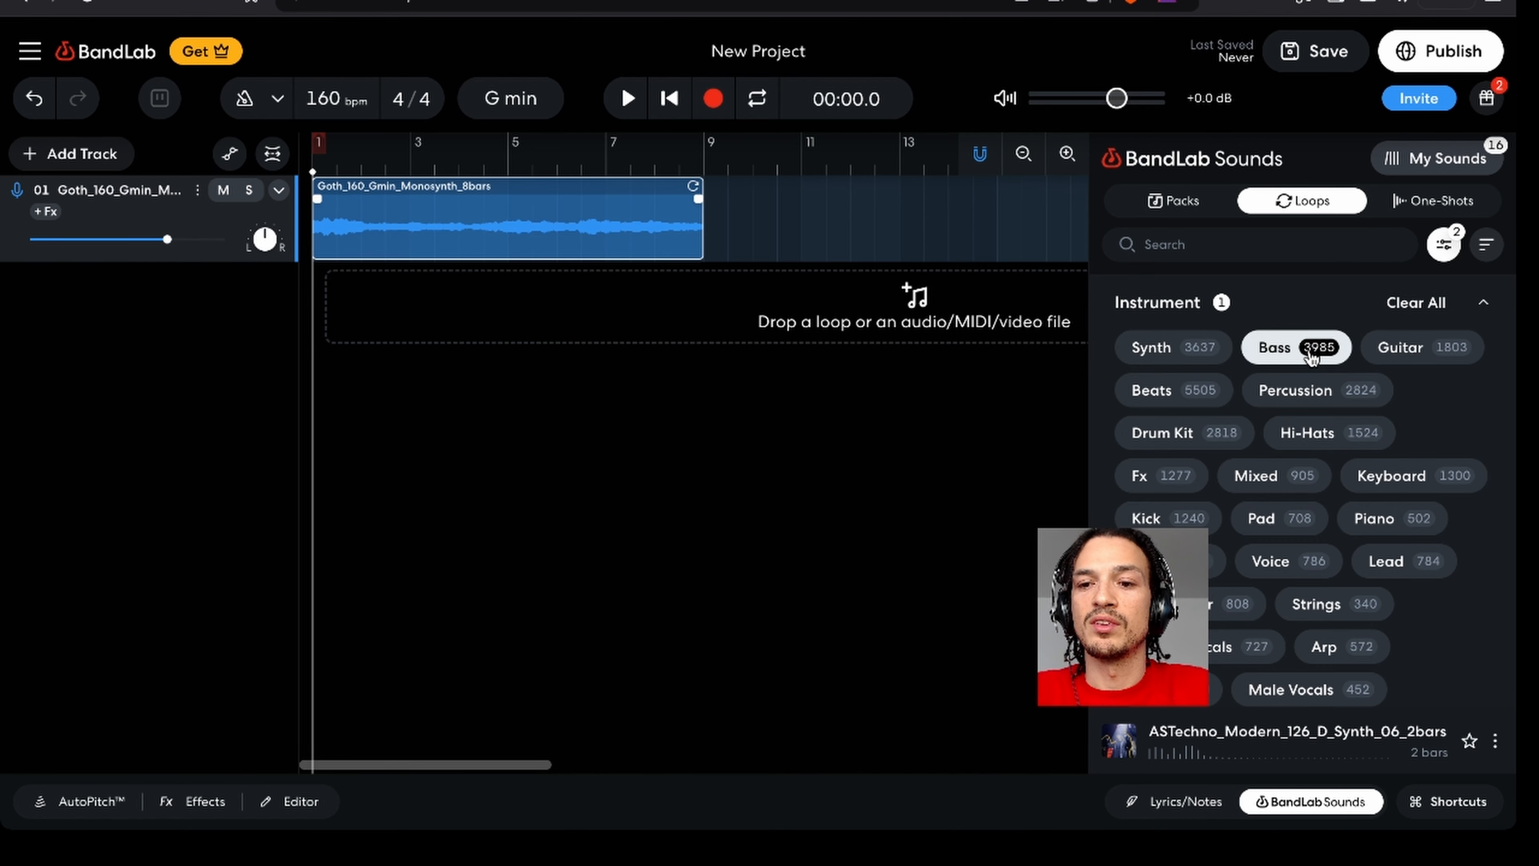
left_click(1488, 302)
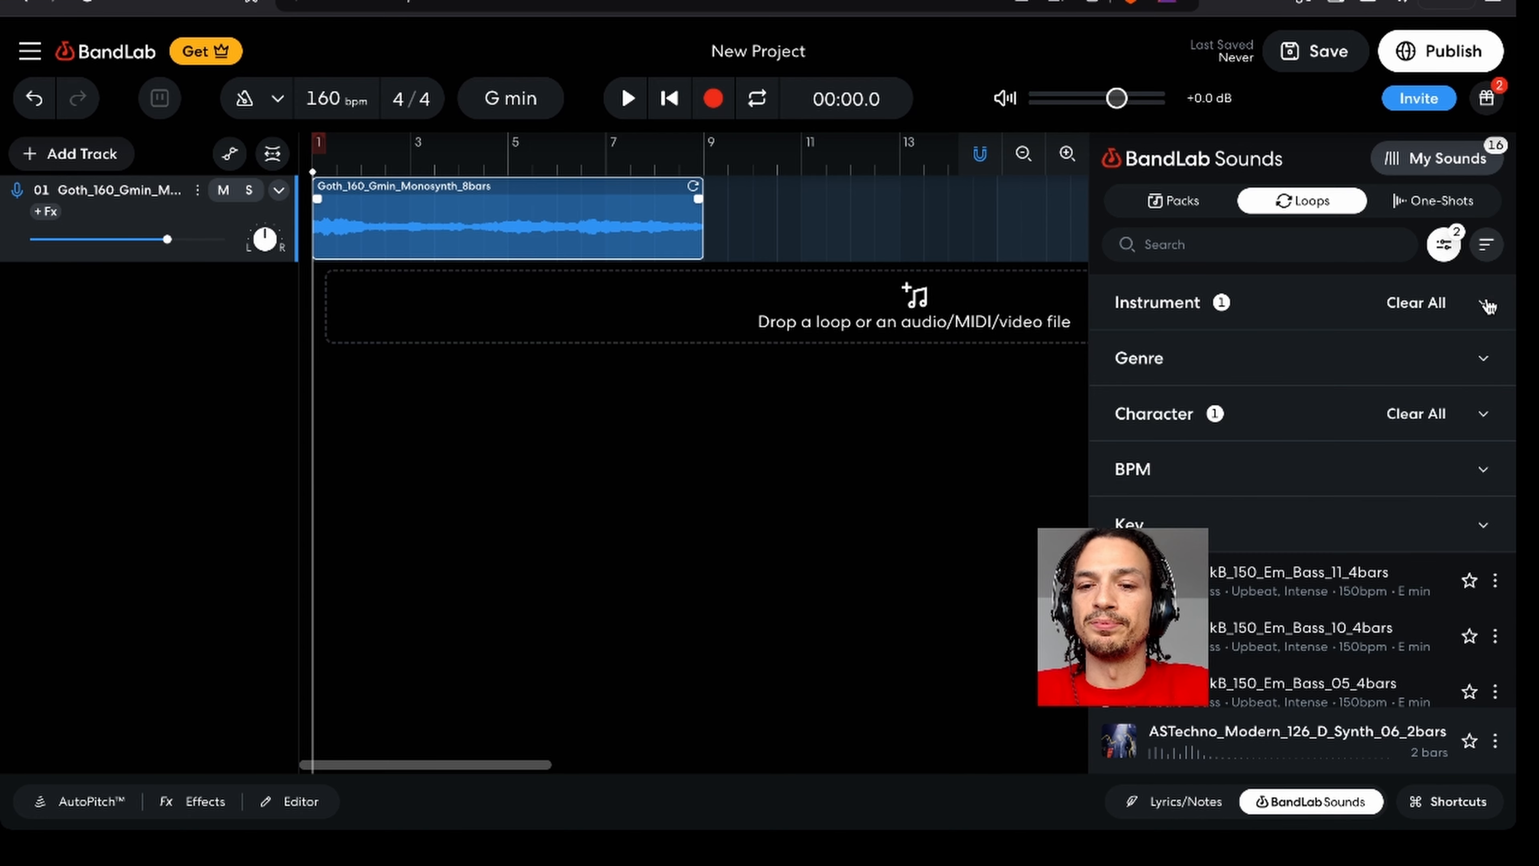
left_click(1454, 250)
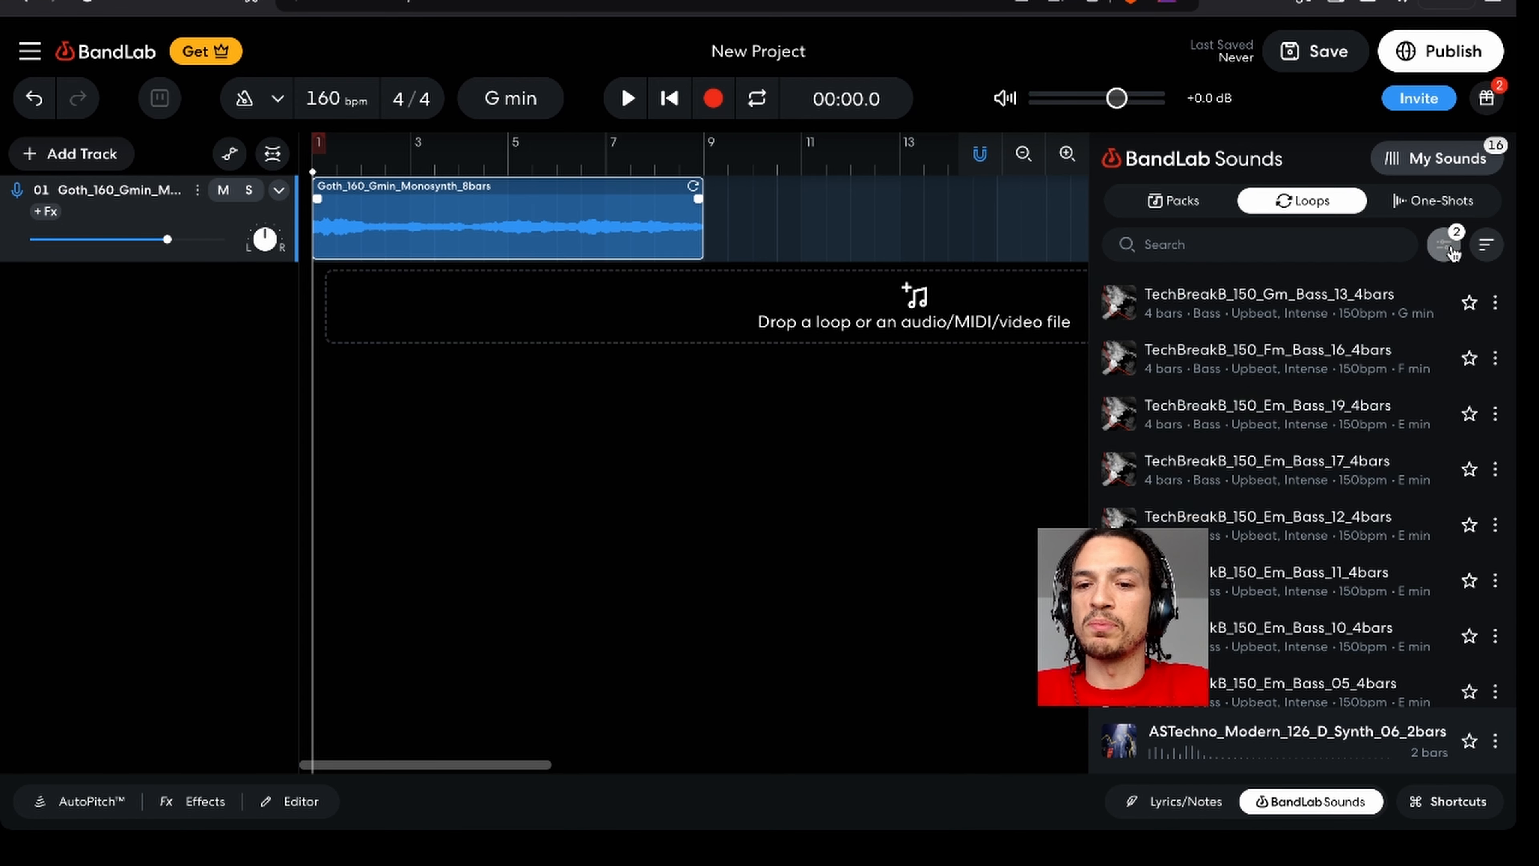
- Preview TechBreakB_150_Gm_Bass_13_4bars and place it on a new second track starting at bar 1
left_click(1118, 303)
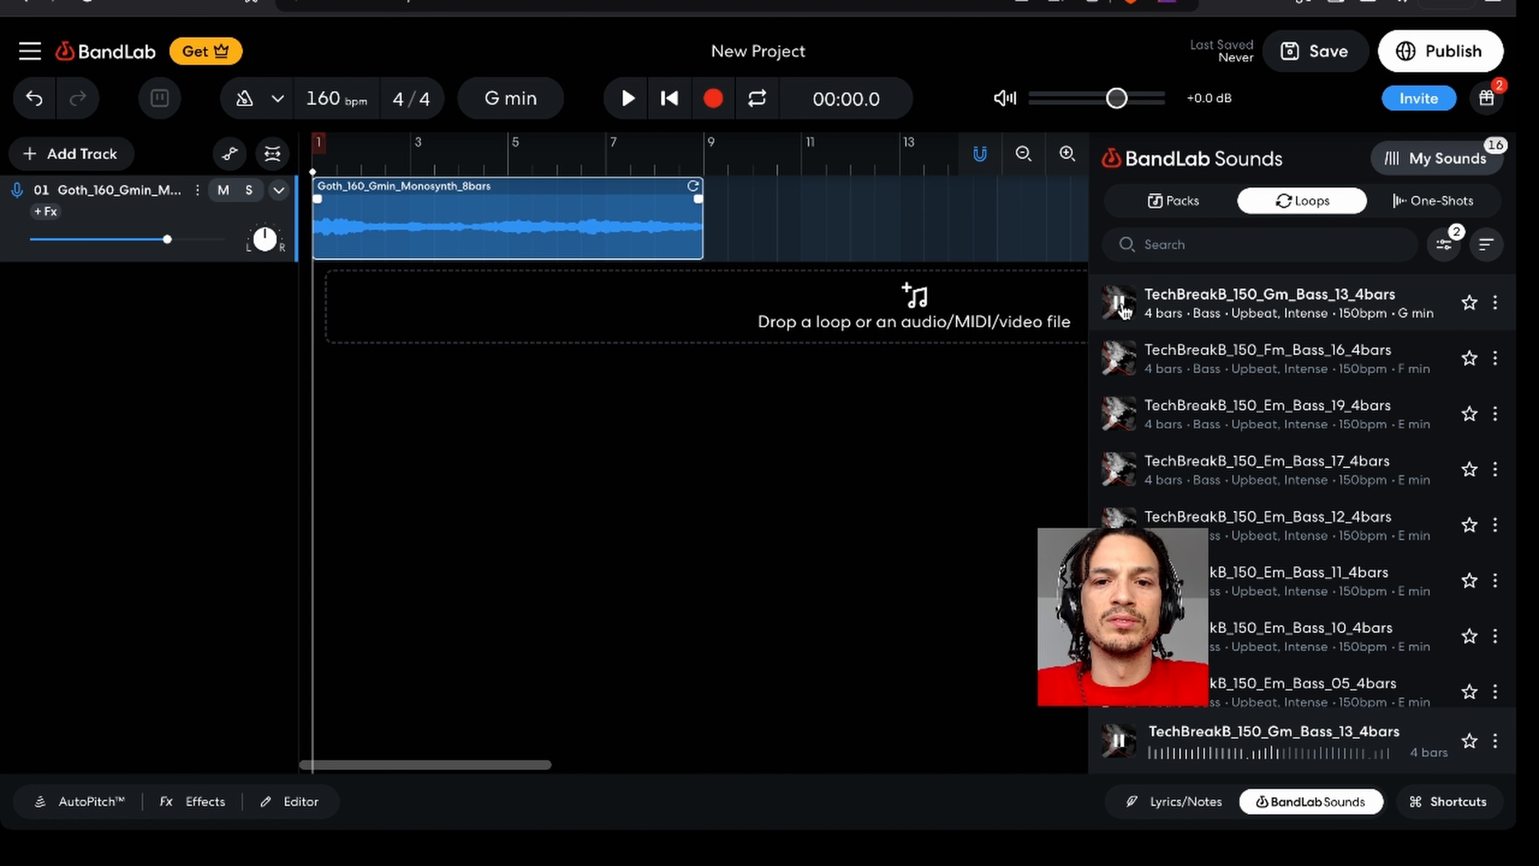
left_click(1119, 303)
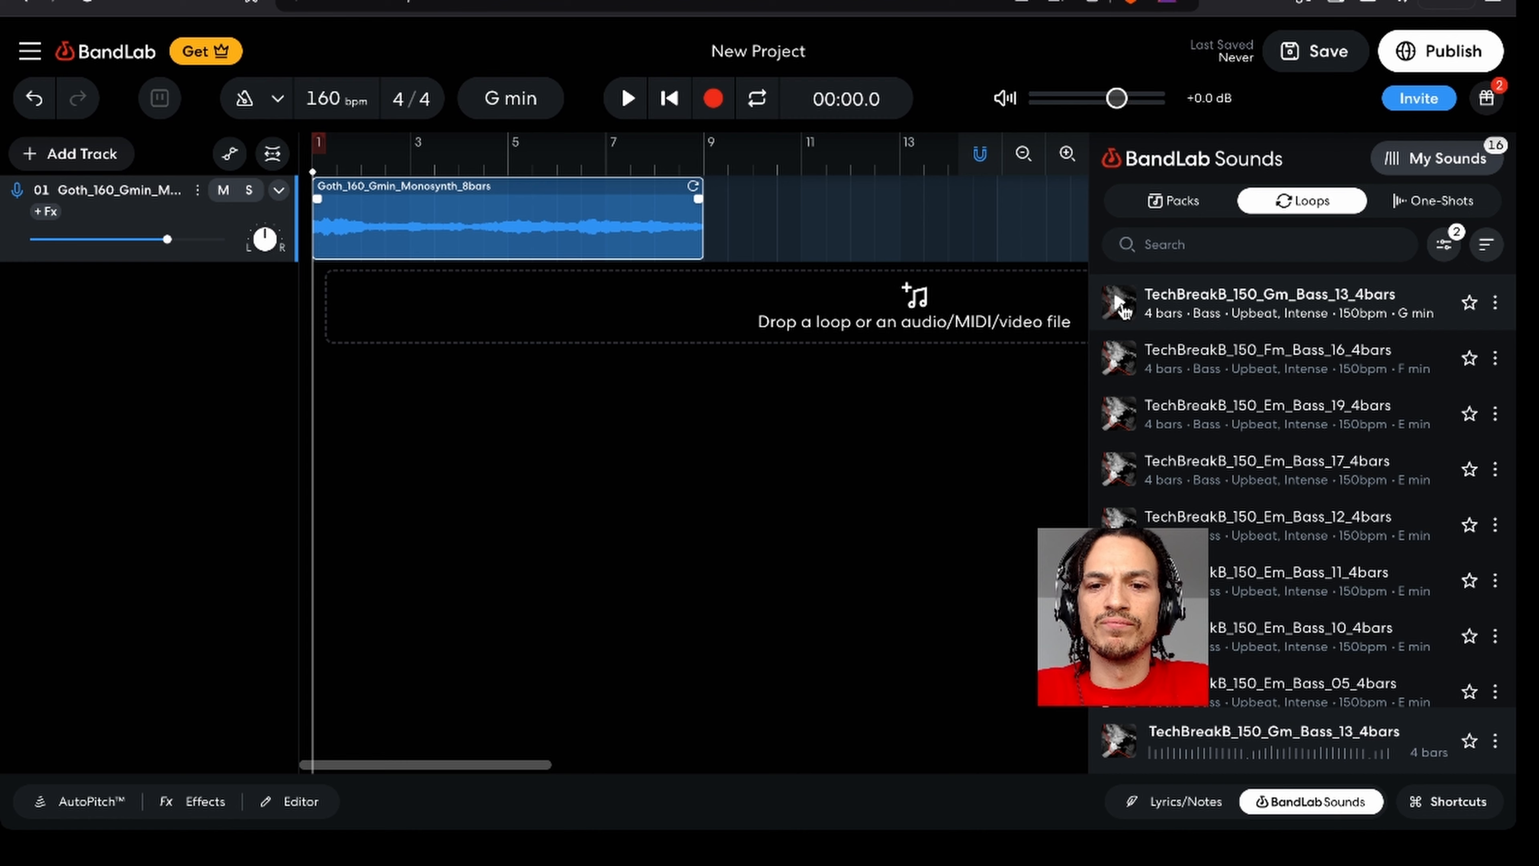
left_click_drag(1121, 310, 456, 306)
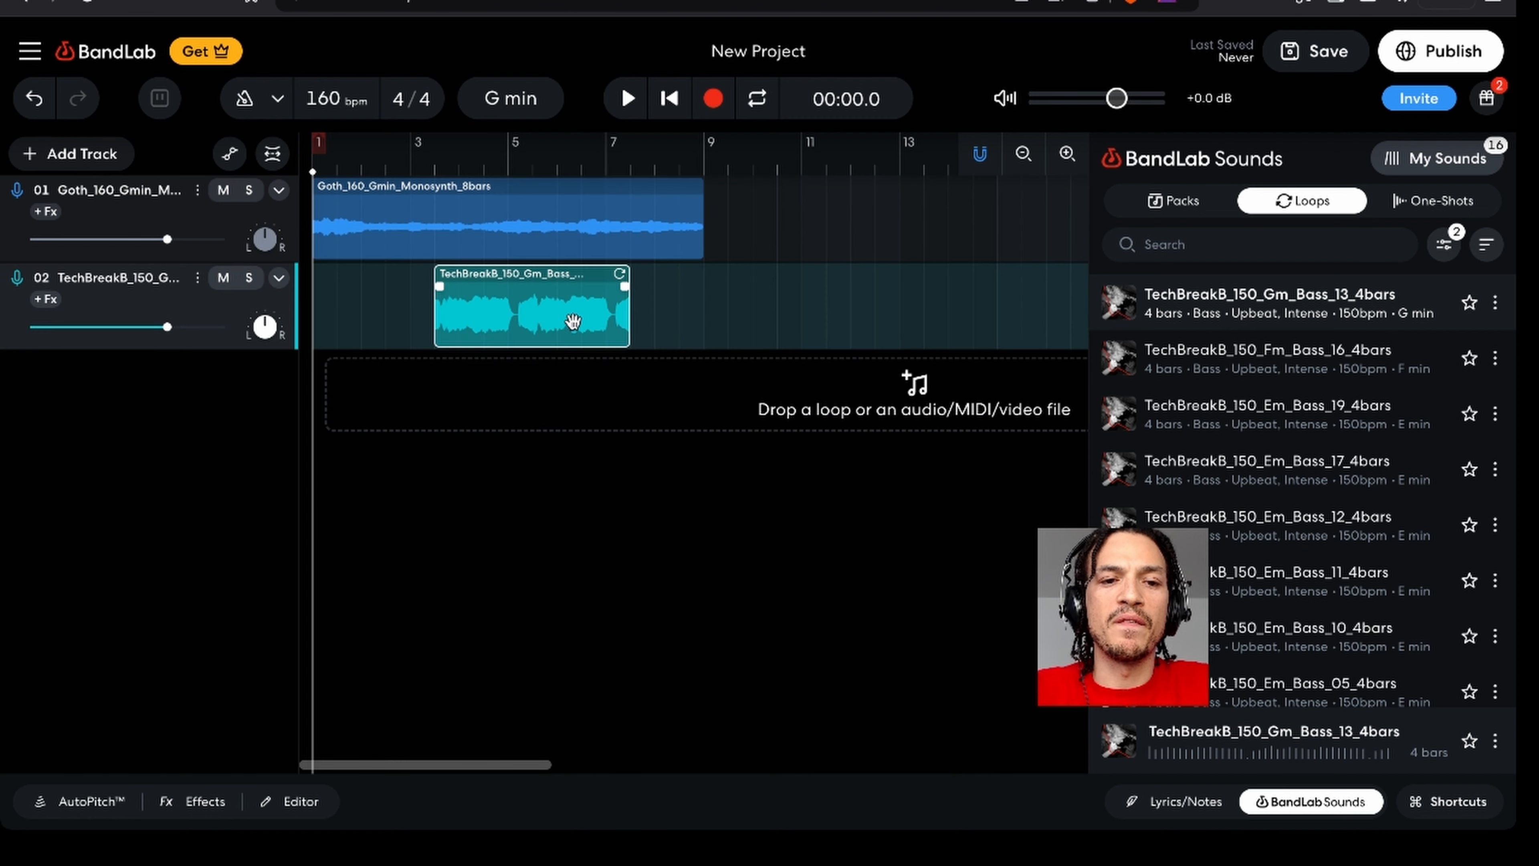
left_click_drag(574, 323, 402, 328)
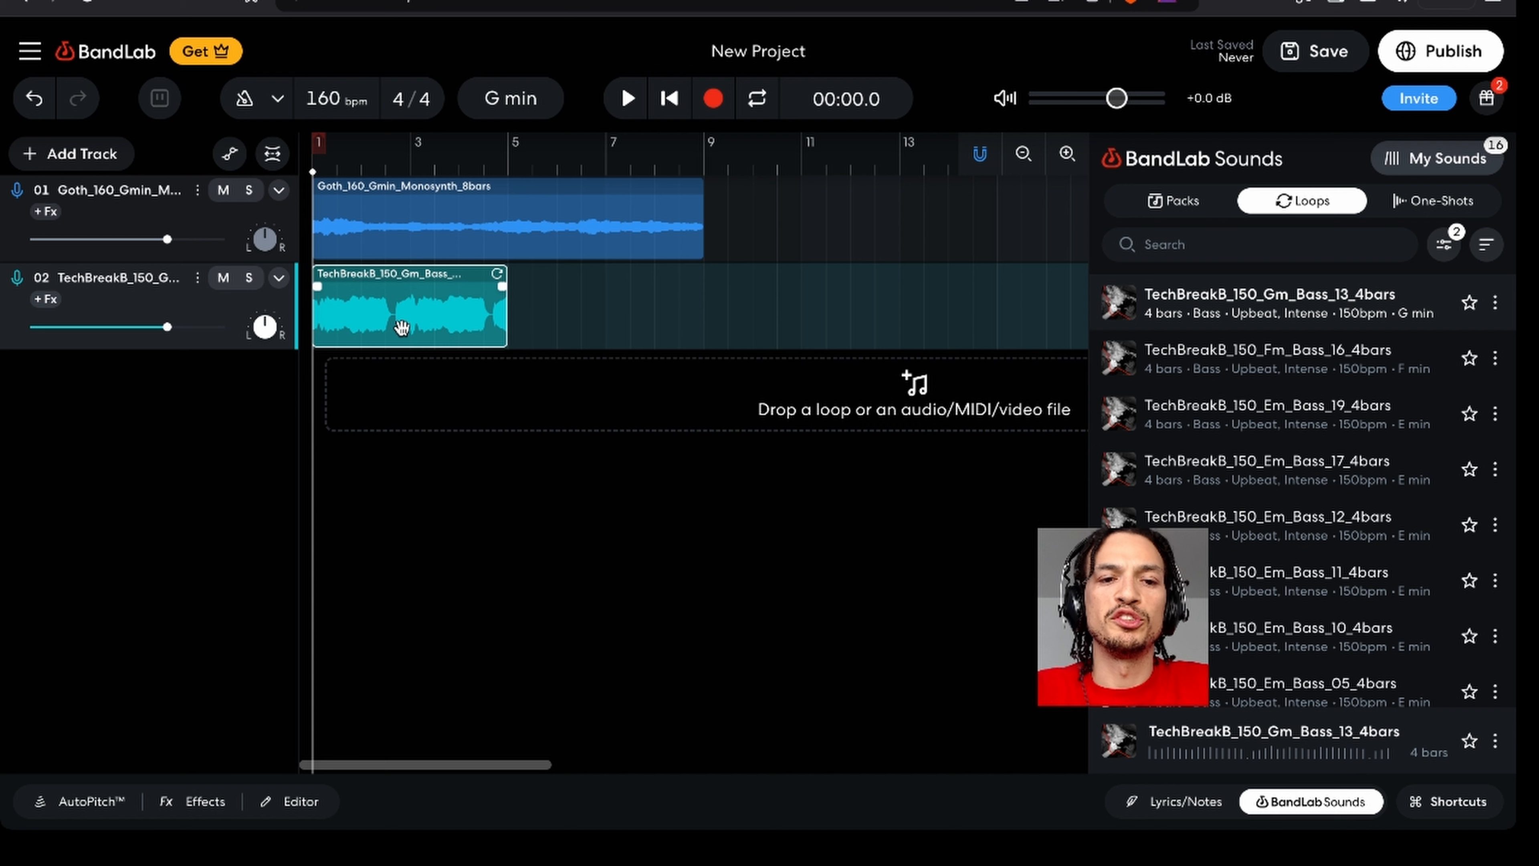
- Loop the bass clip out to bar 9 so it matches the synth clip, and play both tracks together
left_click_drag(501, 274, 698, 285)
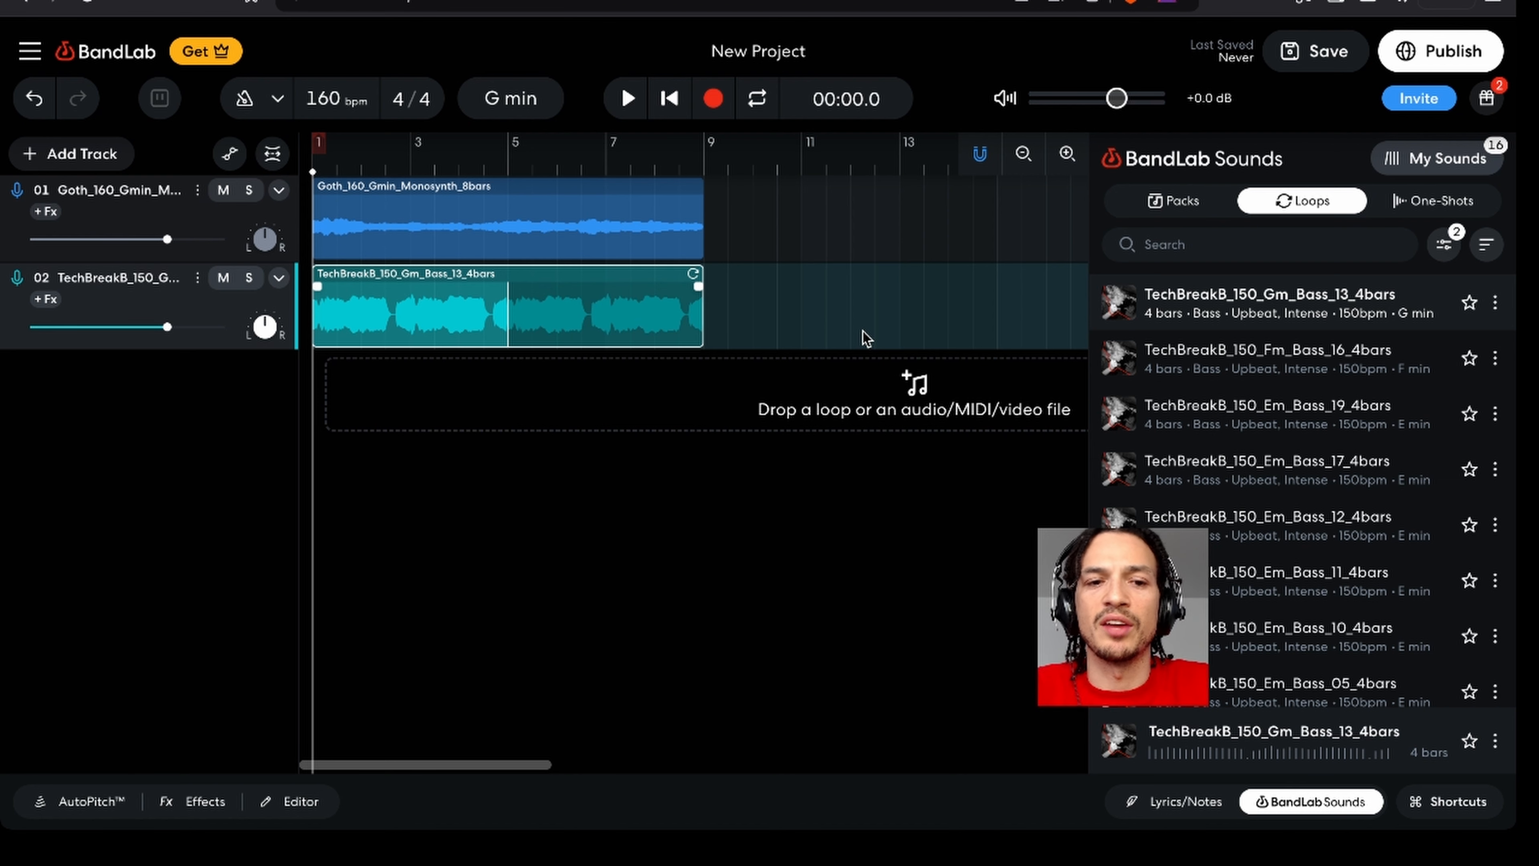
key("space")
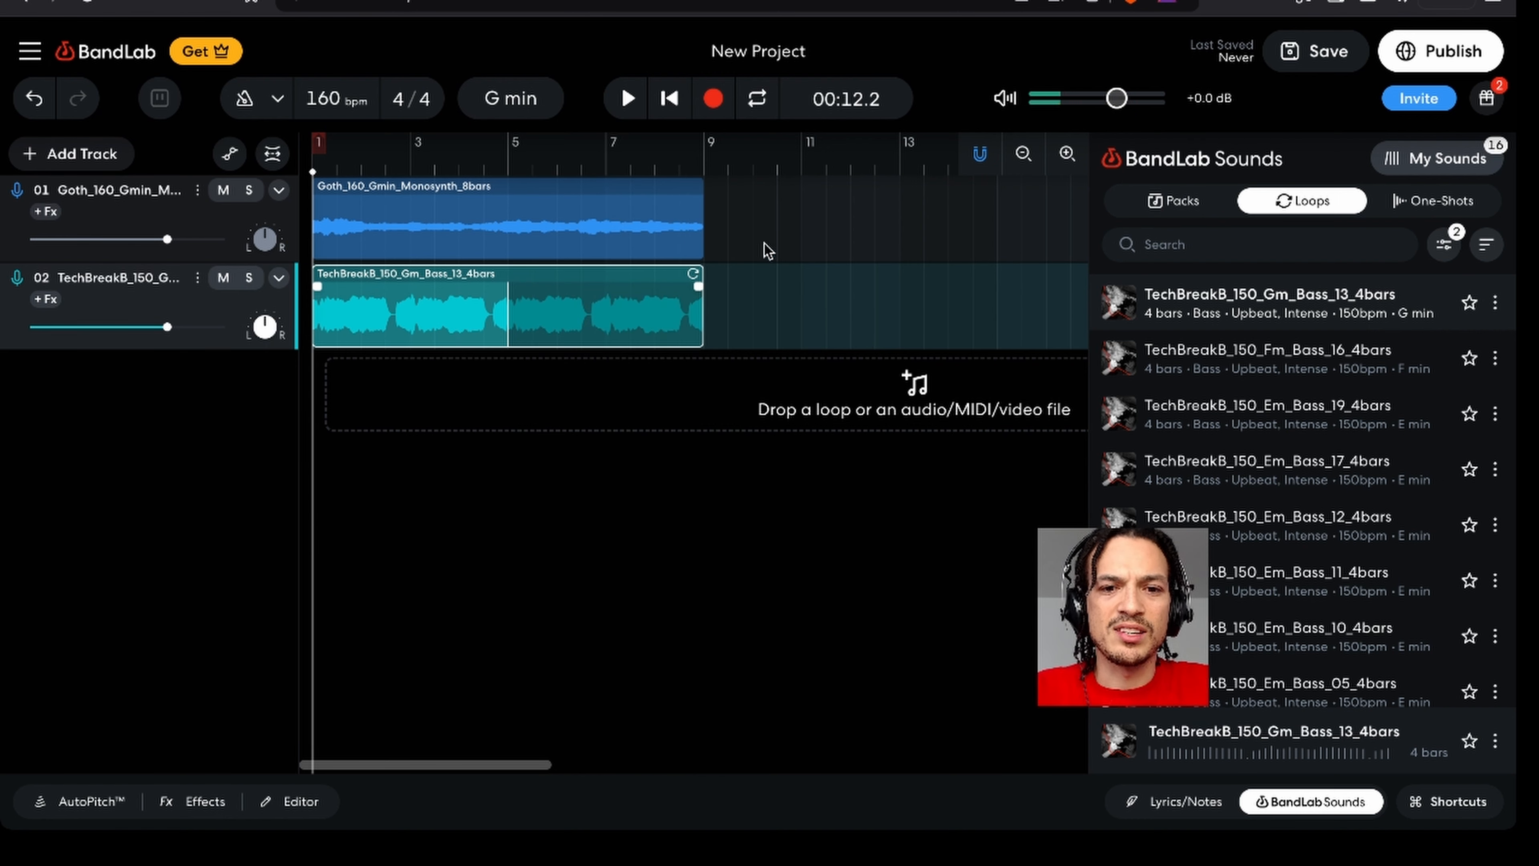
- Select the synth and bass clips together on their two tracks
left_click(743, 240)
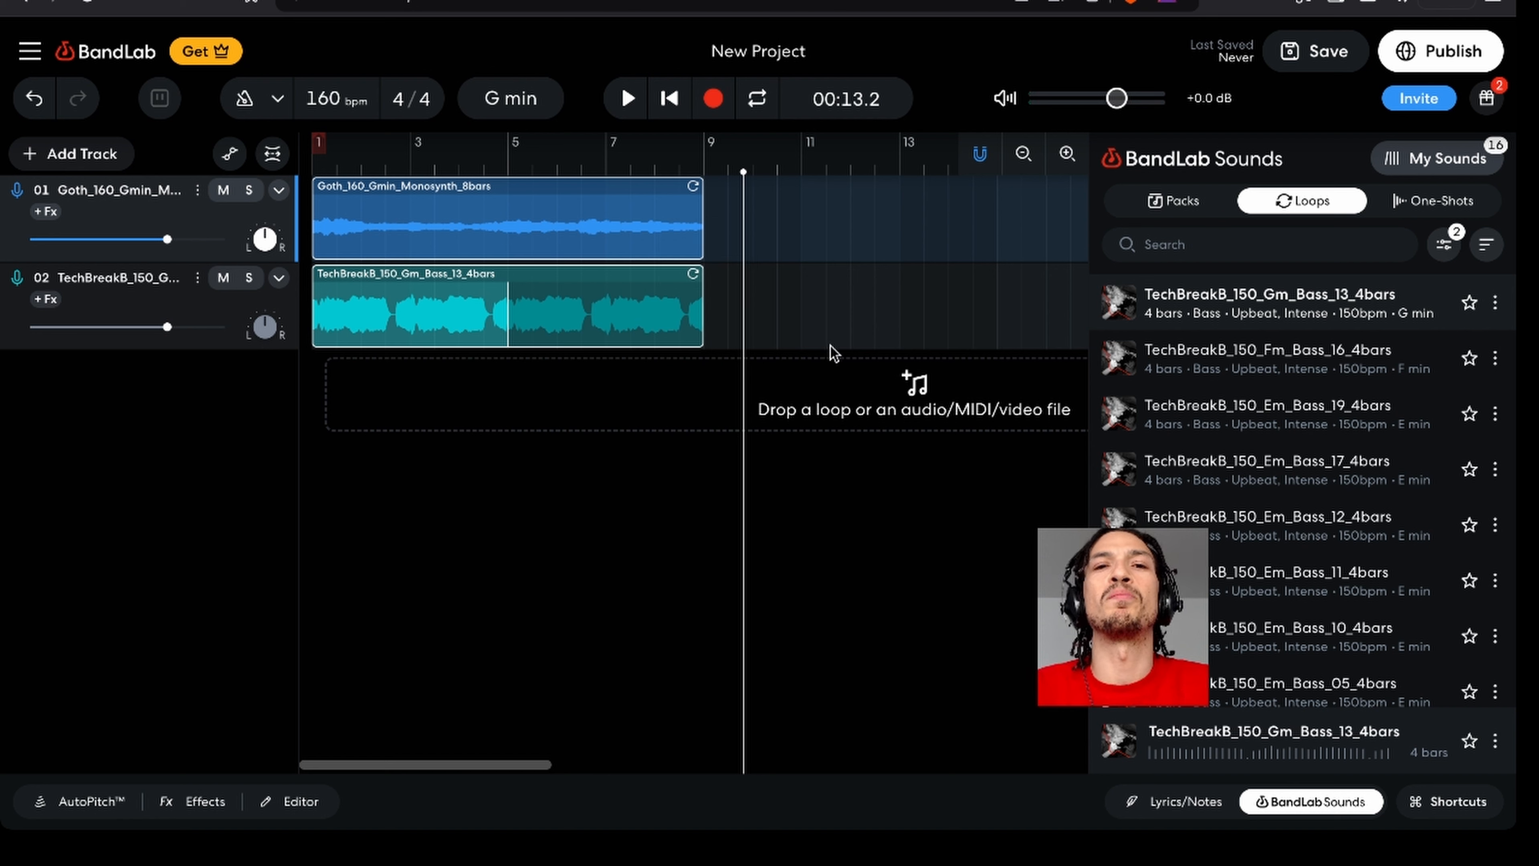
left_click(789, 303)
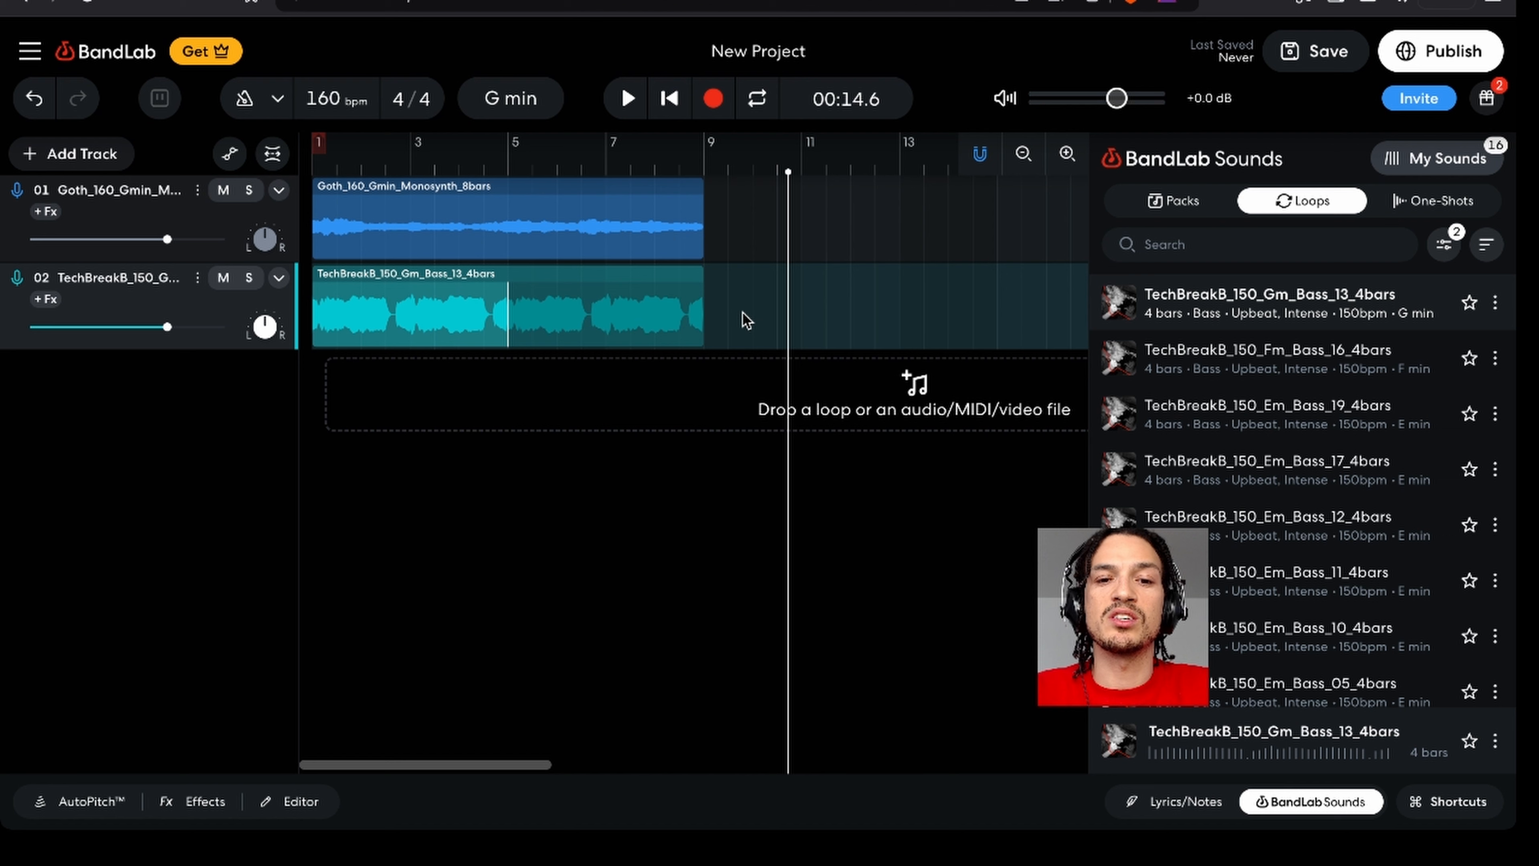
left_click_drag(741, 320, 661, 202)
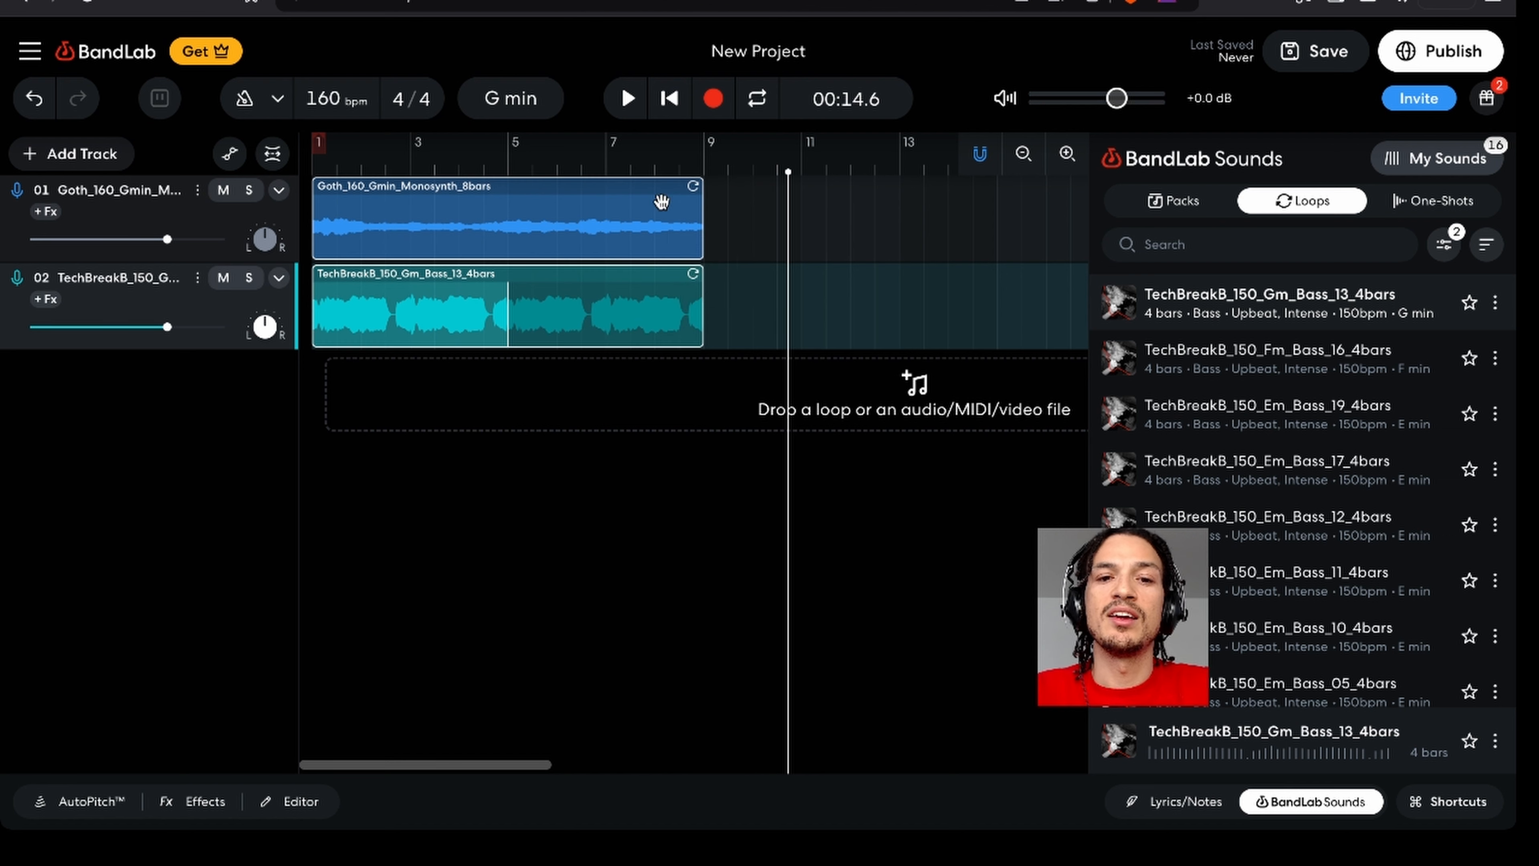
key("super+c")
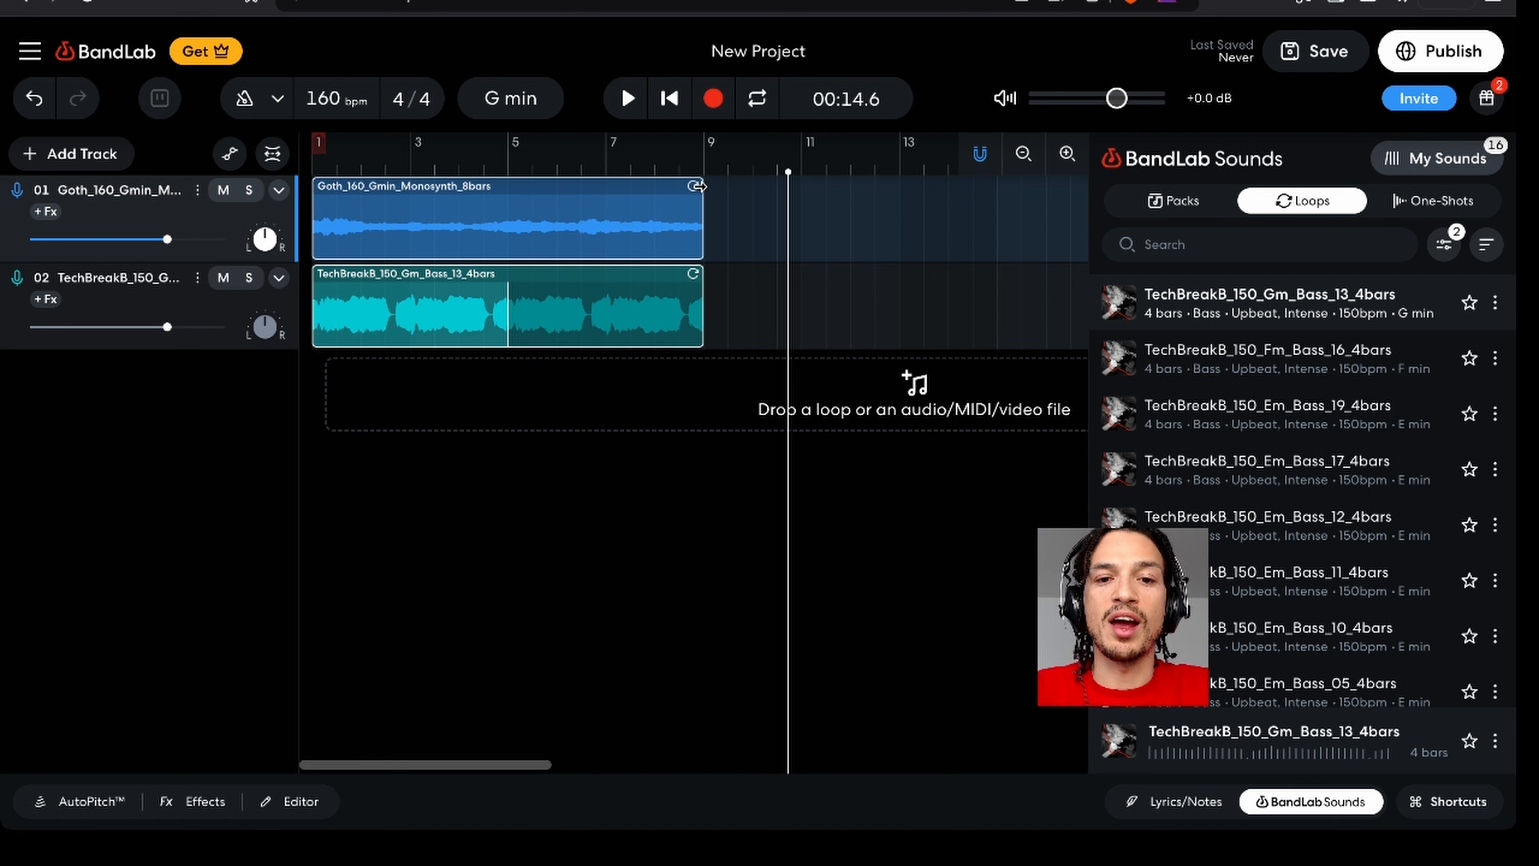
- Try extending both selected clips to about bar 11 by their trim edge, and bring their ends back to bar 9
left_click_drag(743, 187, 705, 214)
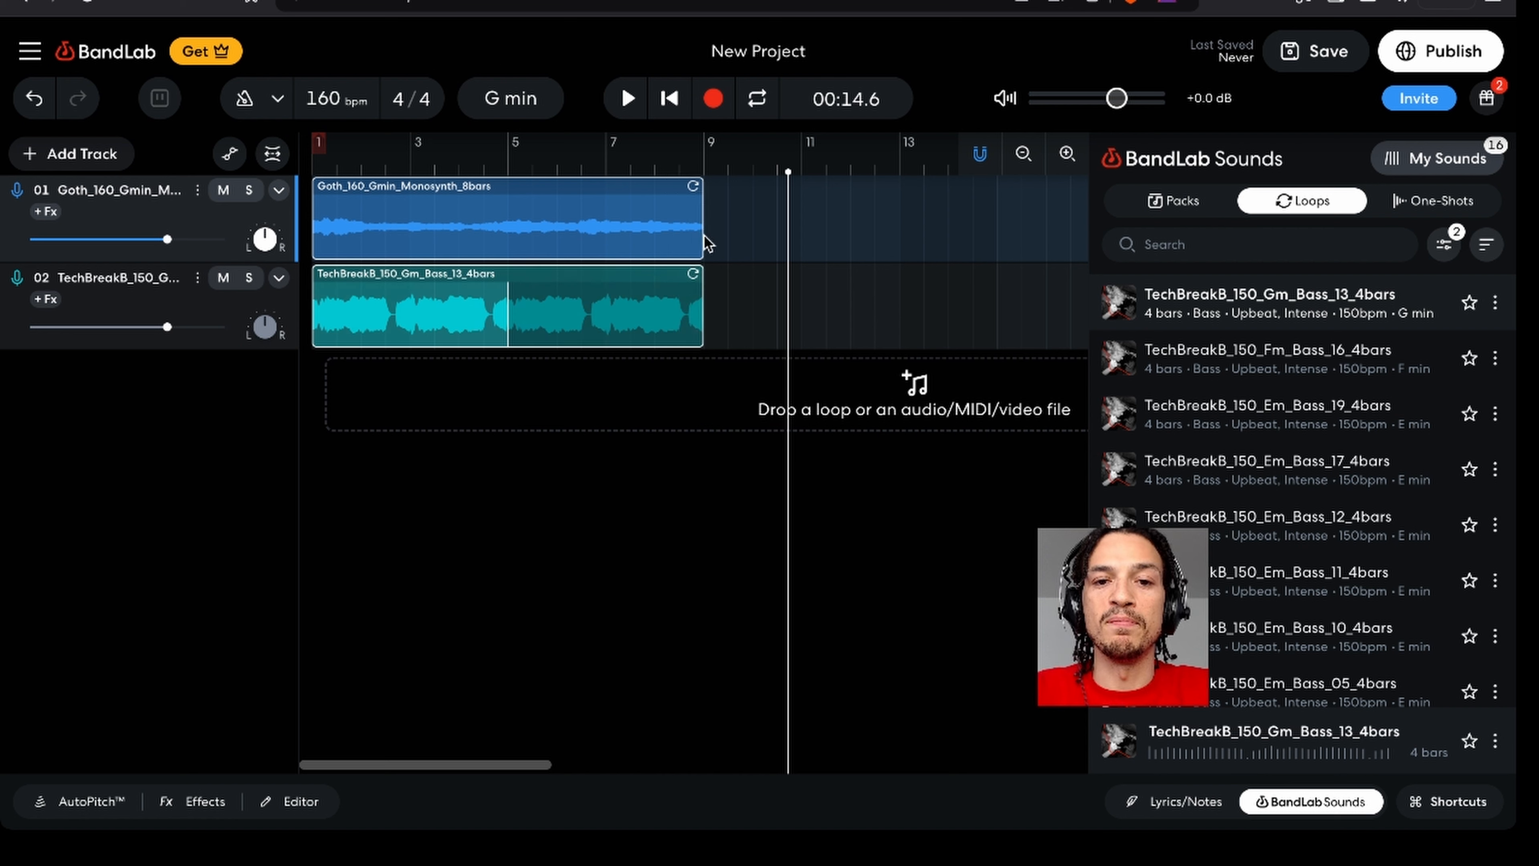
left_click_drag(774, 235, 808, 236)
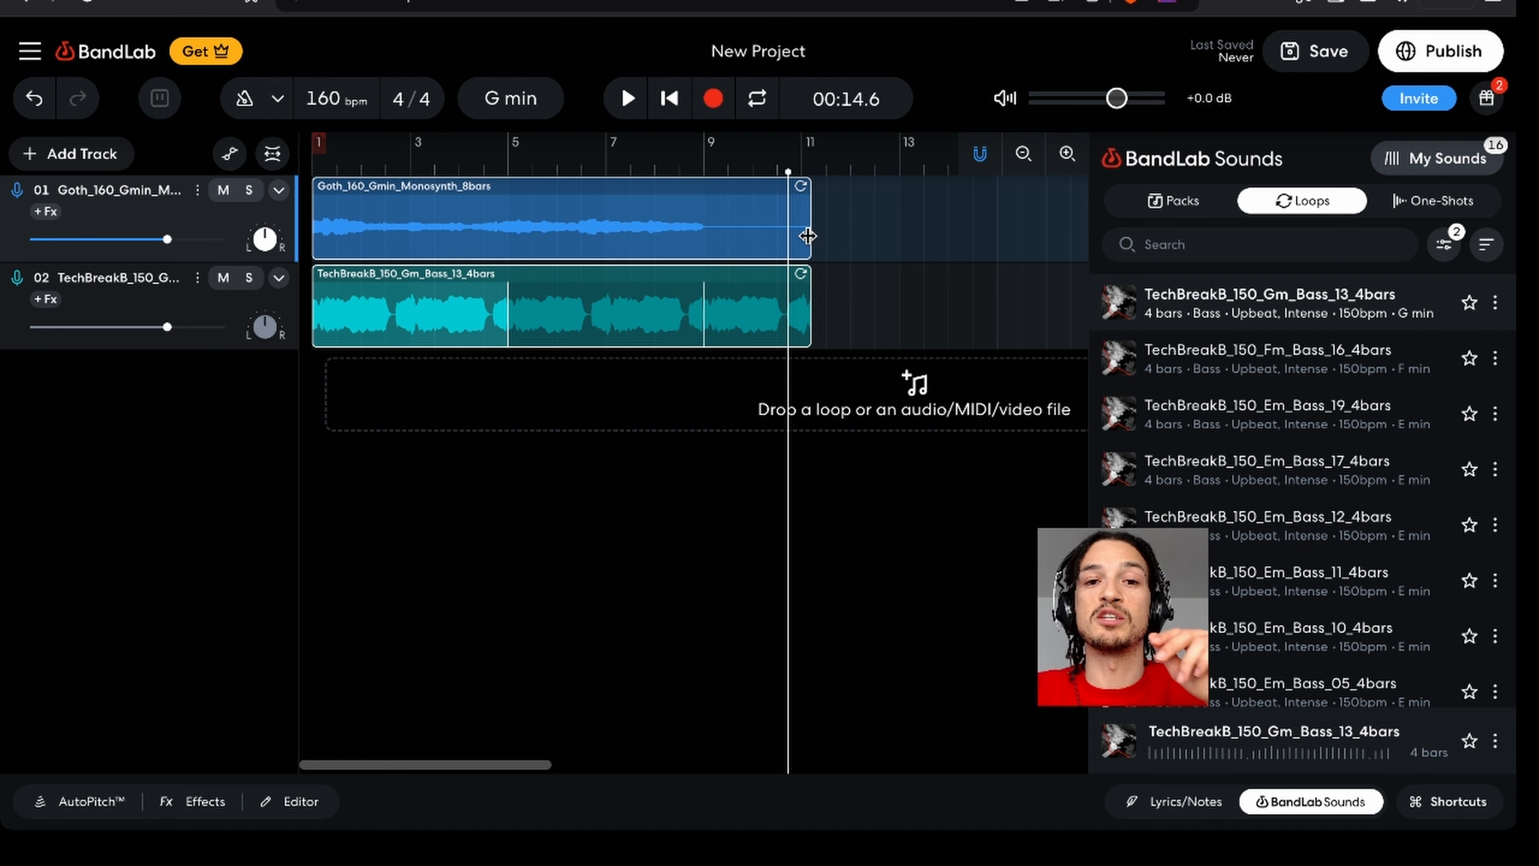
left_click_drag(807, 236, 697, 249)
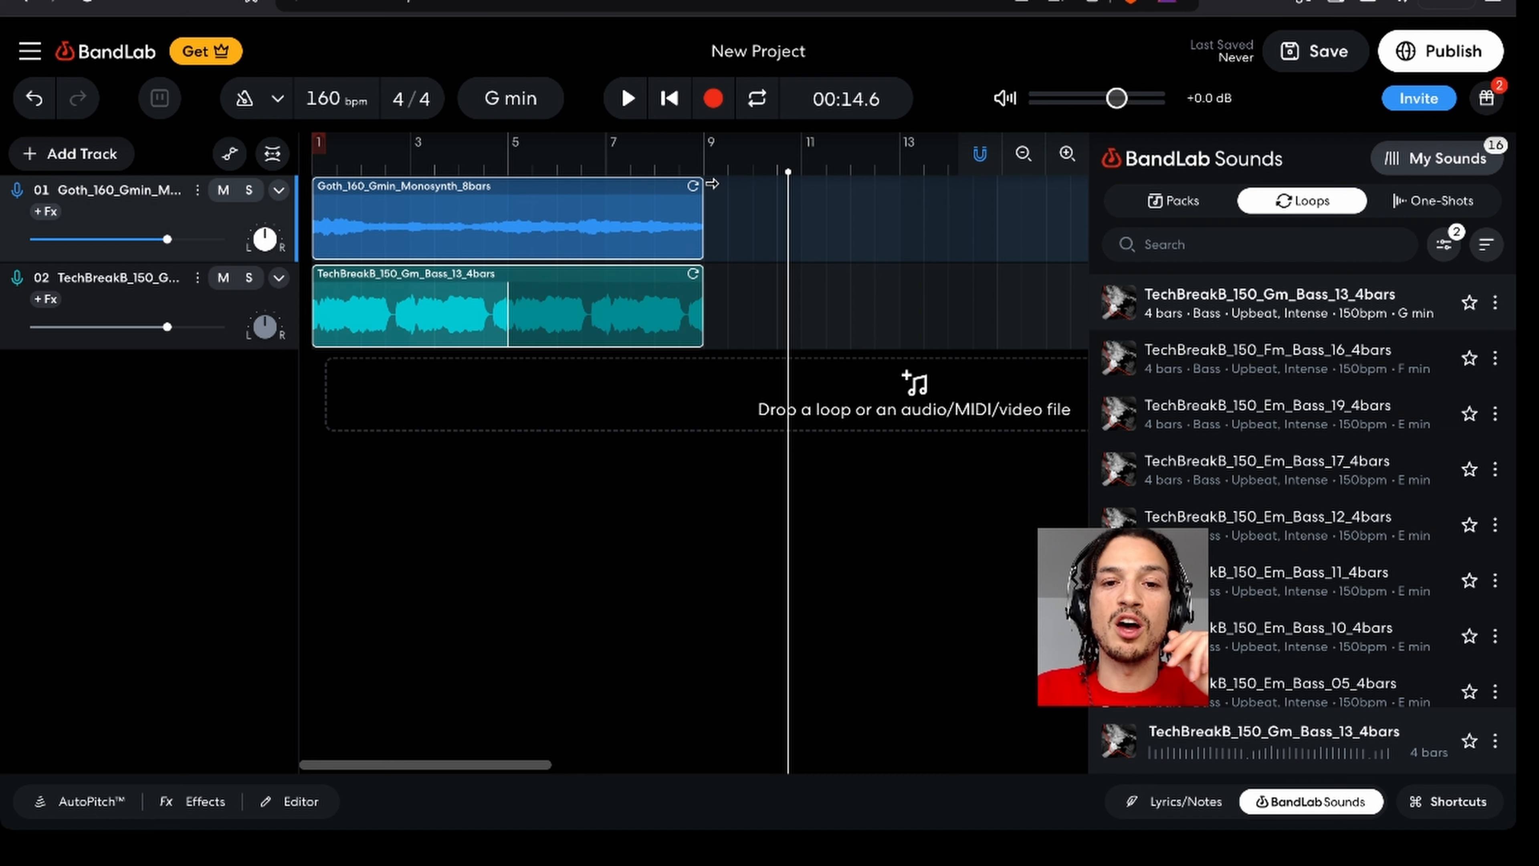
- Loop both selected clips together so that the synth and bass repeat until bar 25
left_click_drag(711, 184, 1048, 178)
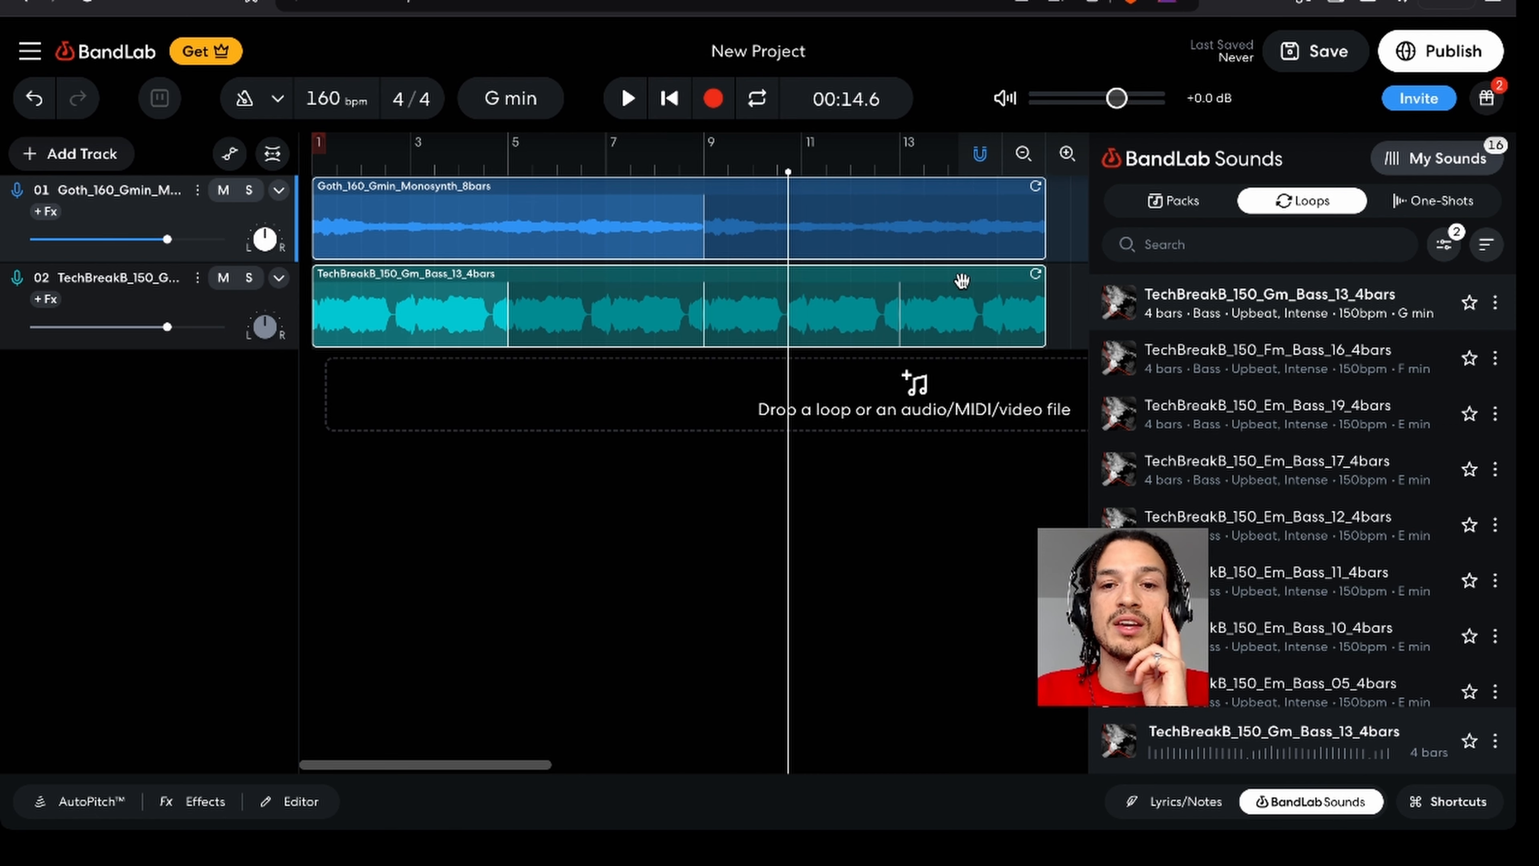
left_click(1023, 154)
left_click(1024, 153)
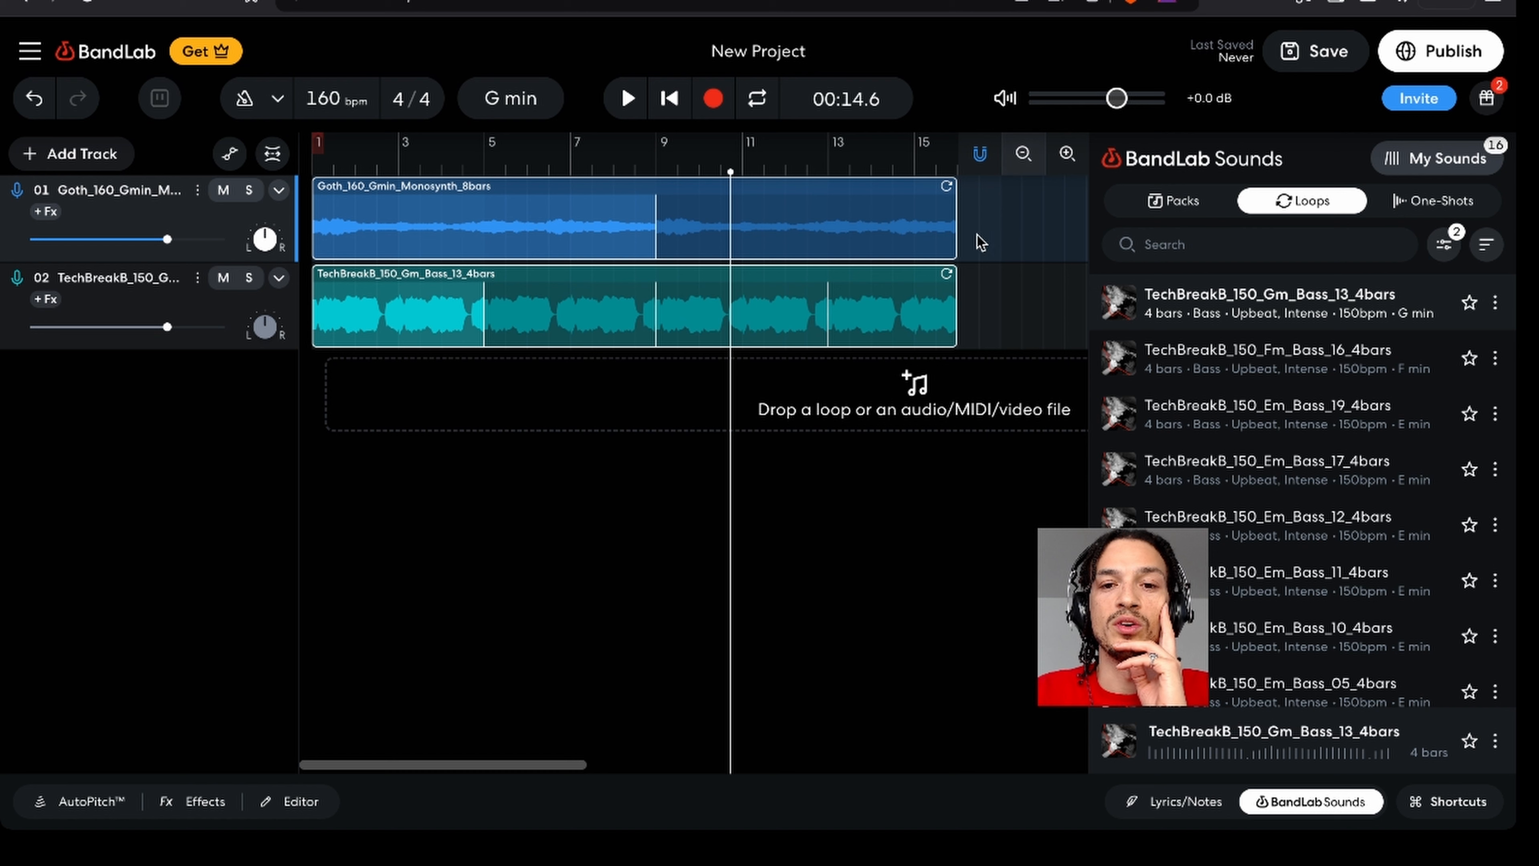
scroll(961, 257, "down", 4)
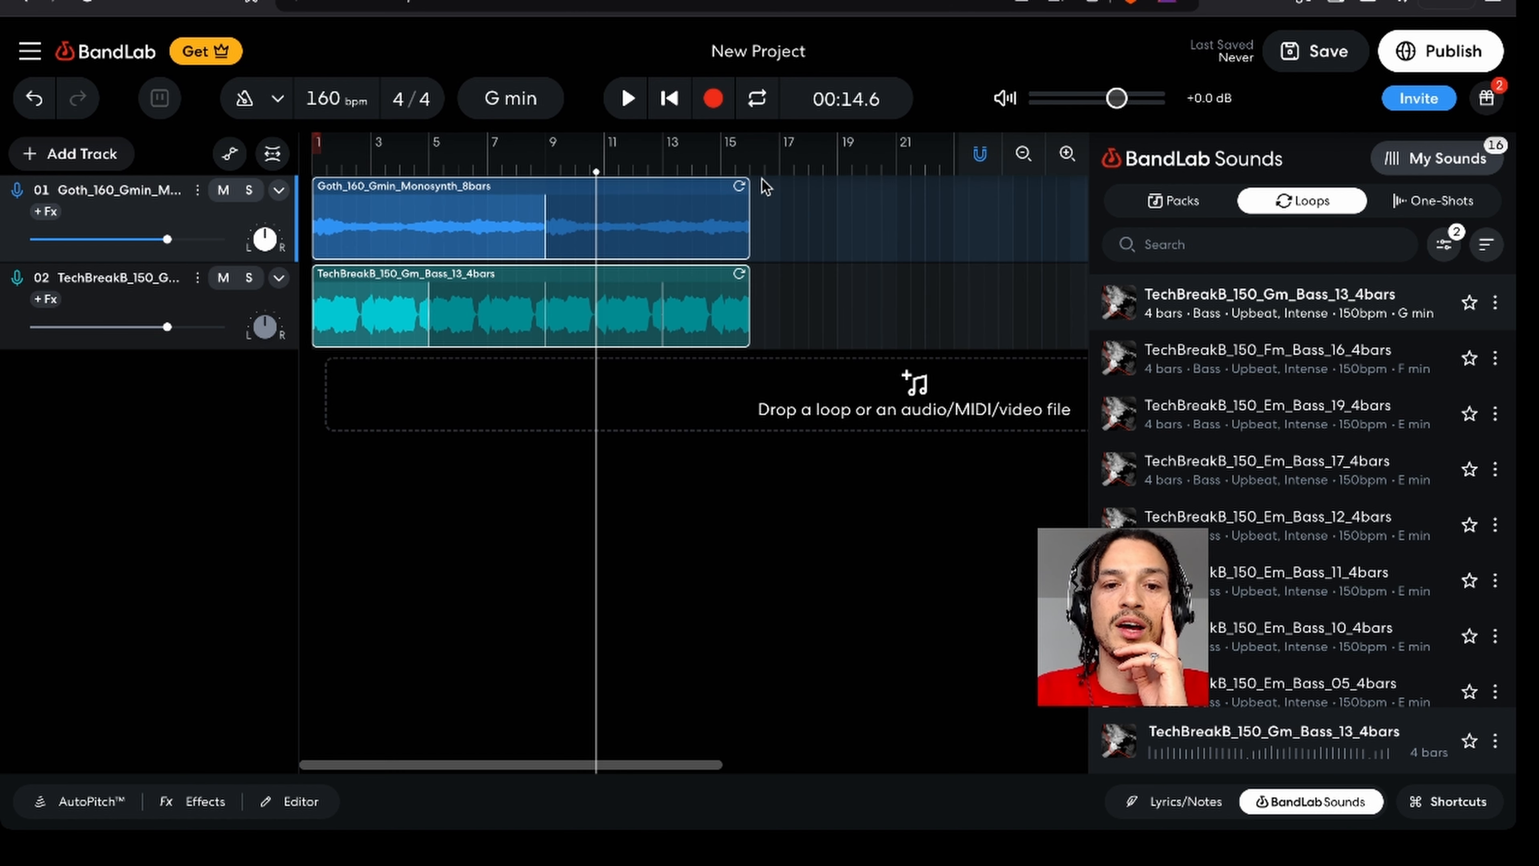
left_click_drag(747, 186, 1004, 204)
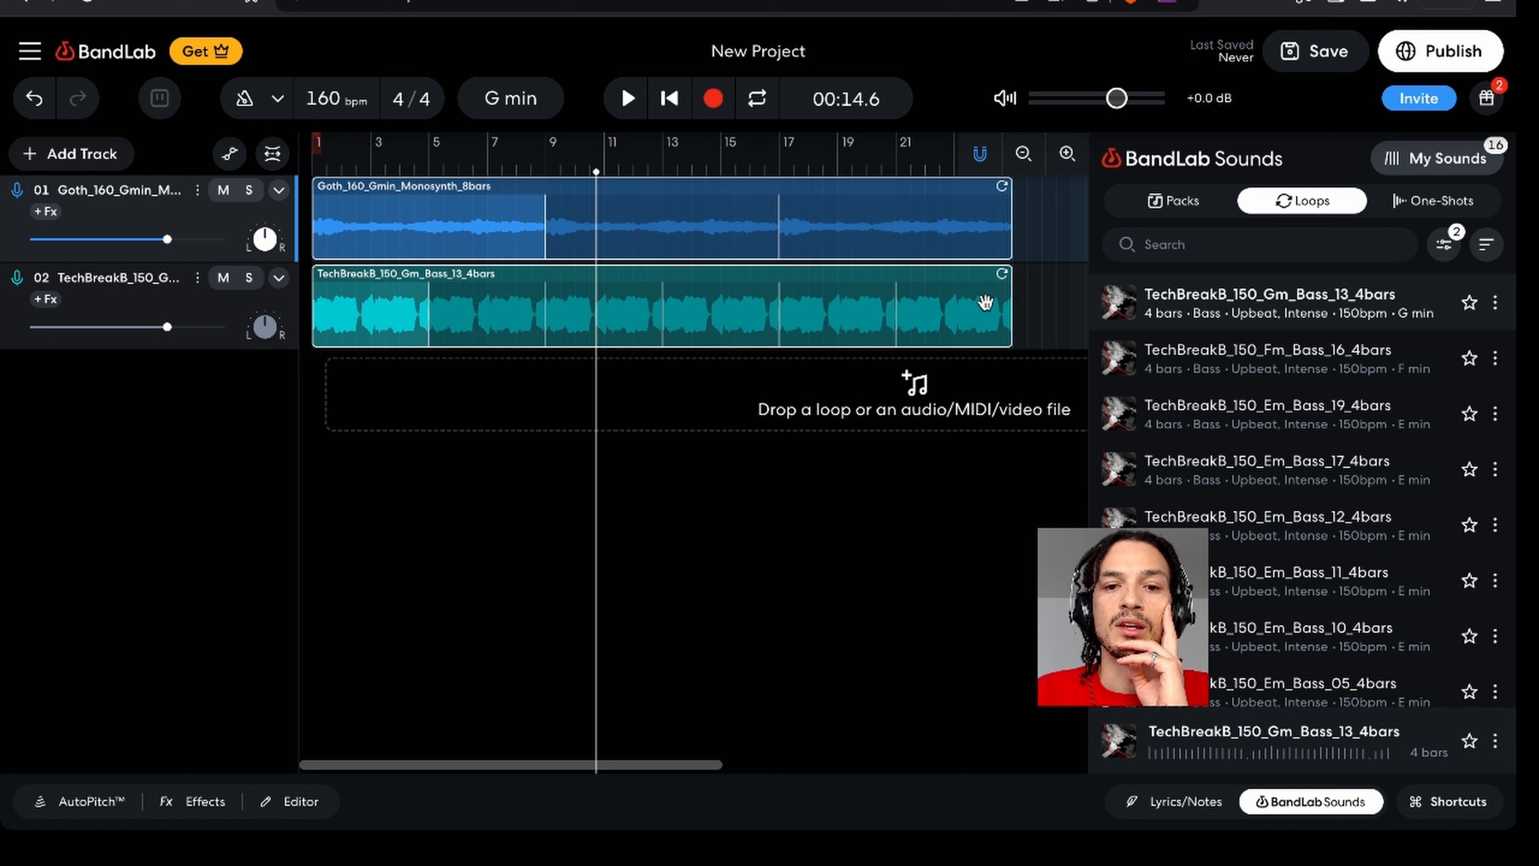
scroll(985, 302, "right", 3)
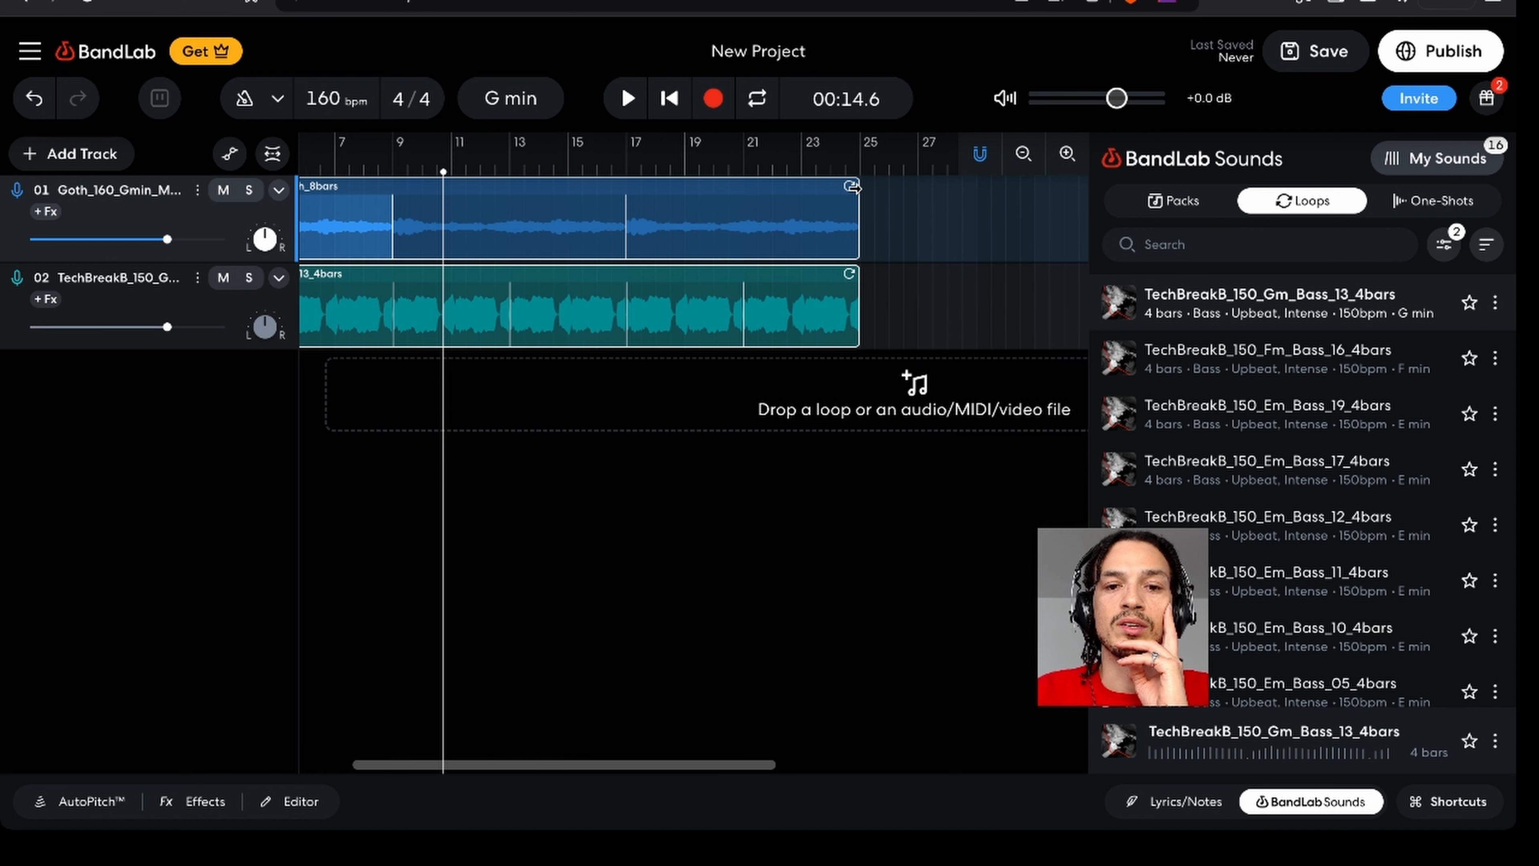
left_click_drag(922, 188, 856, 190)
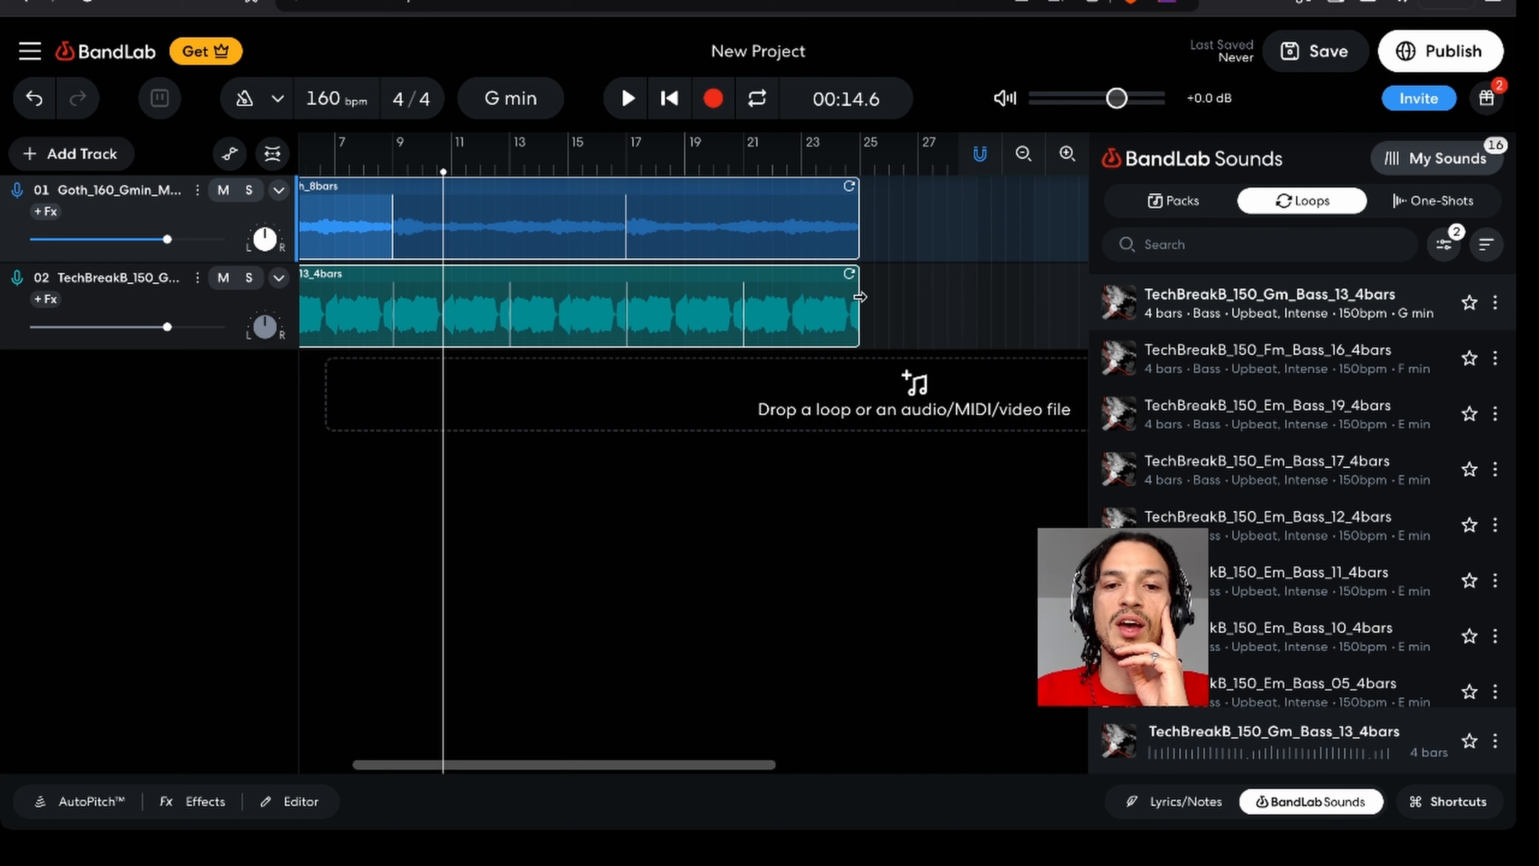
scroll(860, 297, "left", 3)
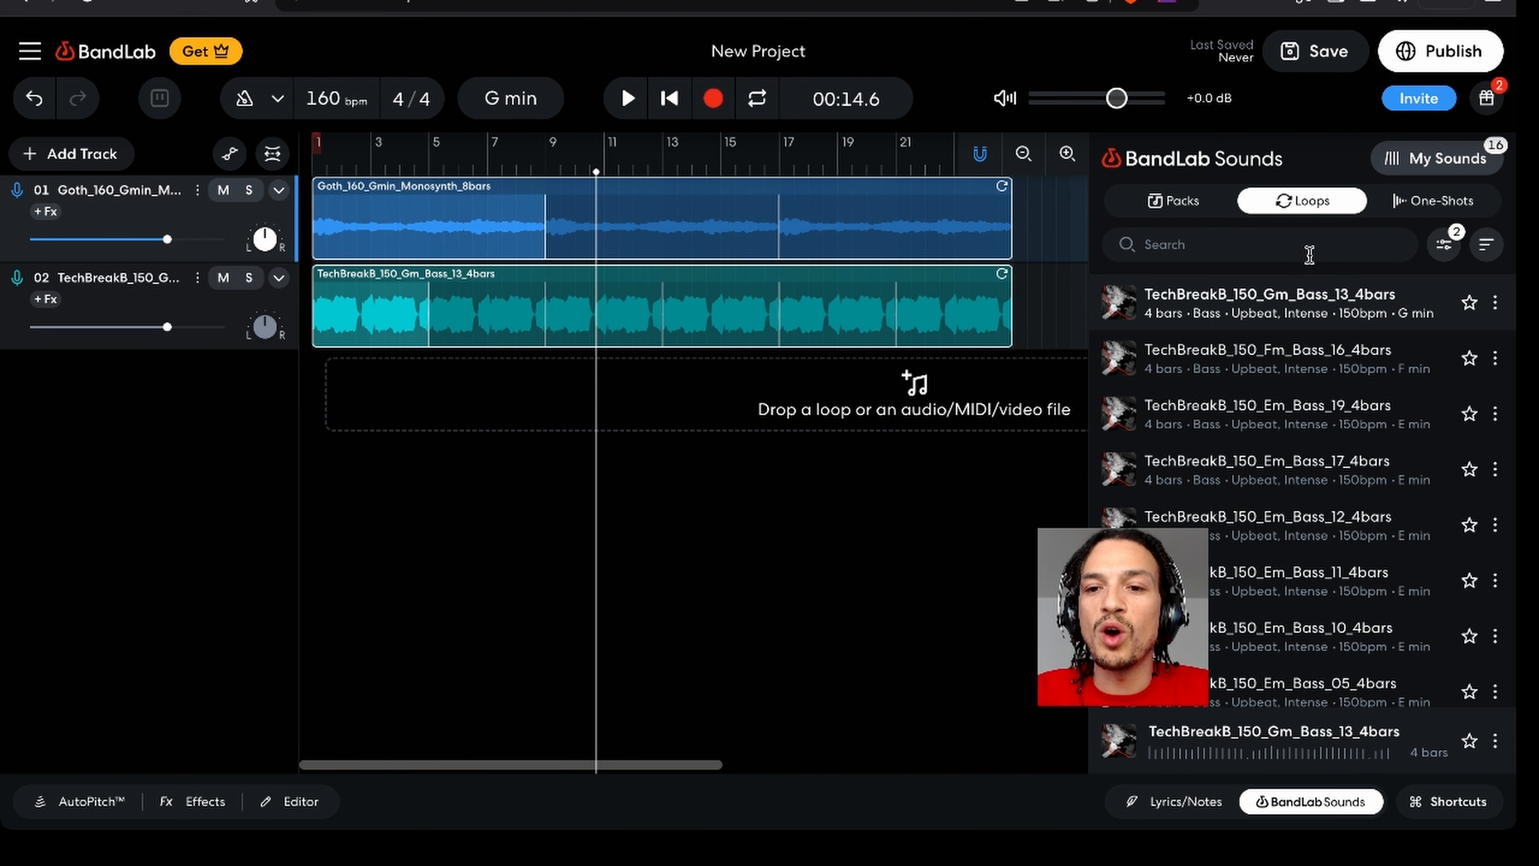
- Clear the Bass instrument filter in the loop library and filter the loops by Guitar instead
left_click(1445, 244)
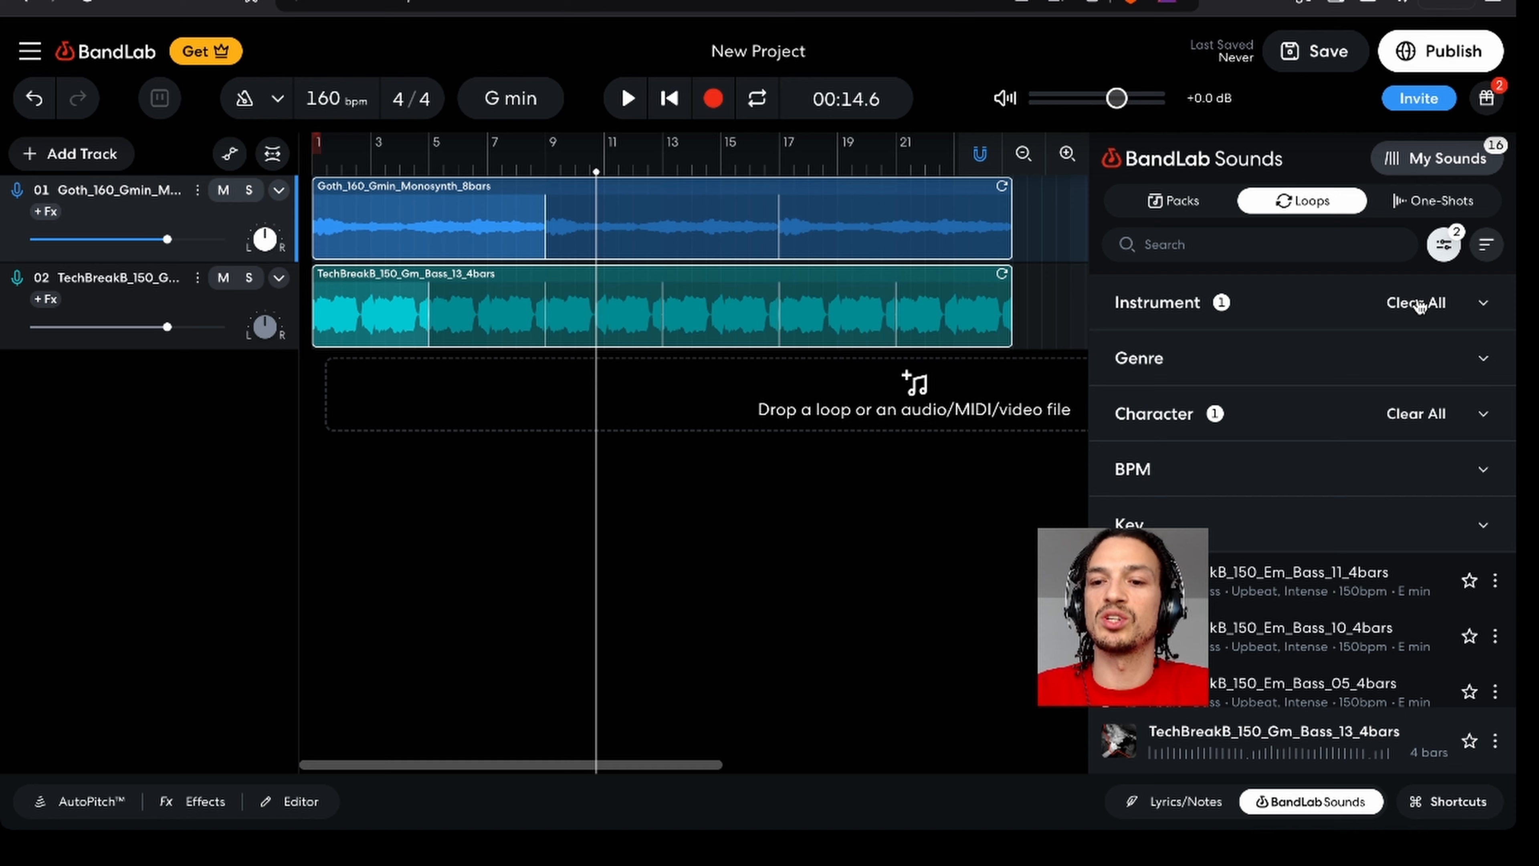
left_click(1359, 305)
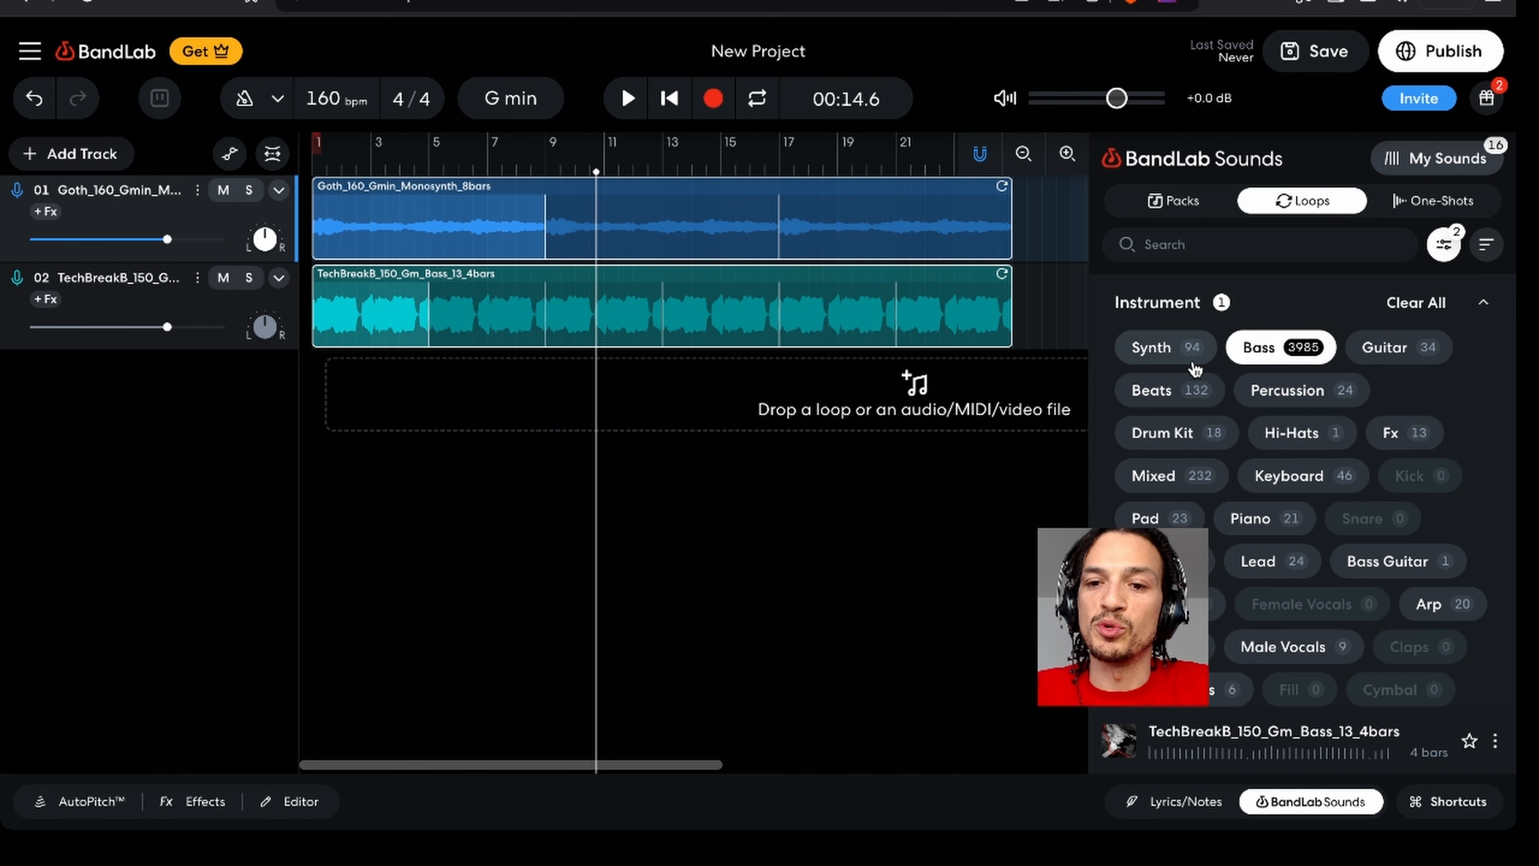
left_click(1448, 309)
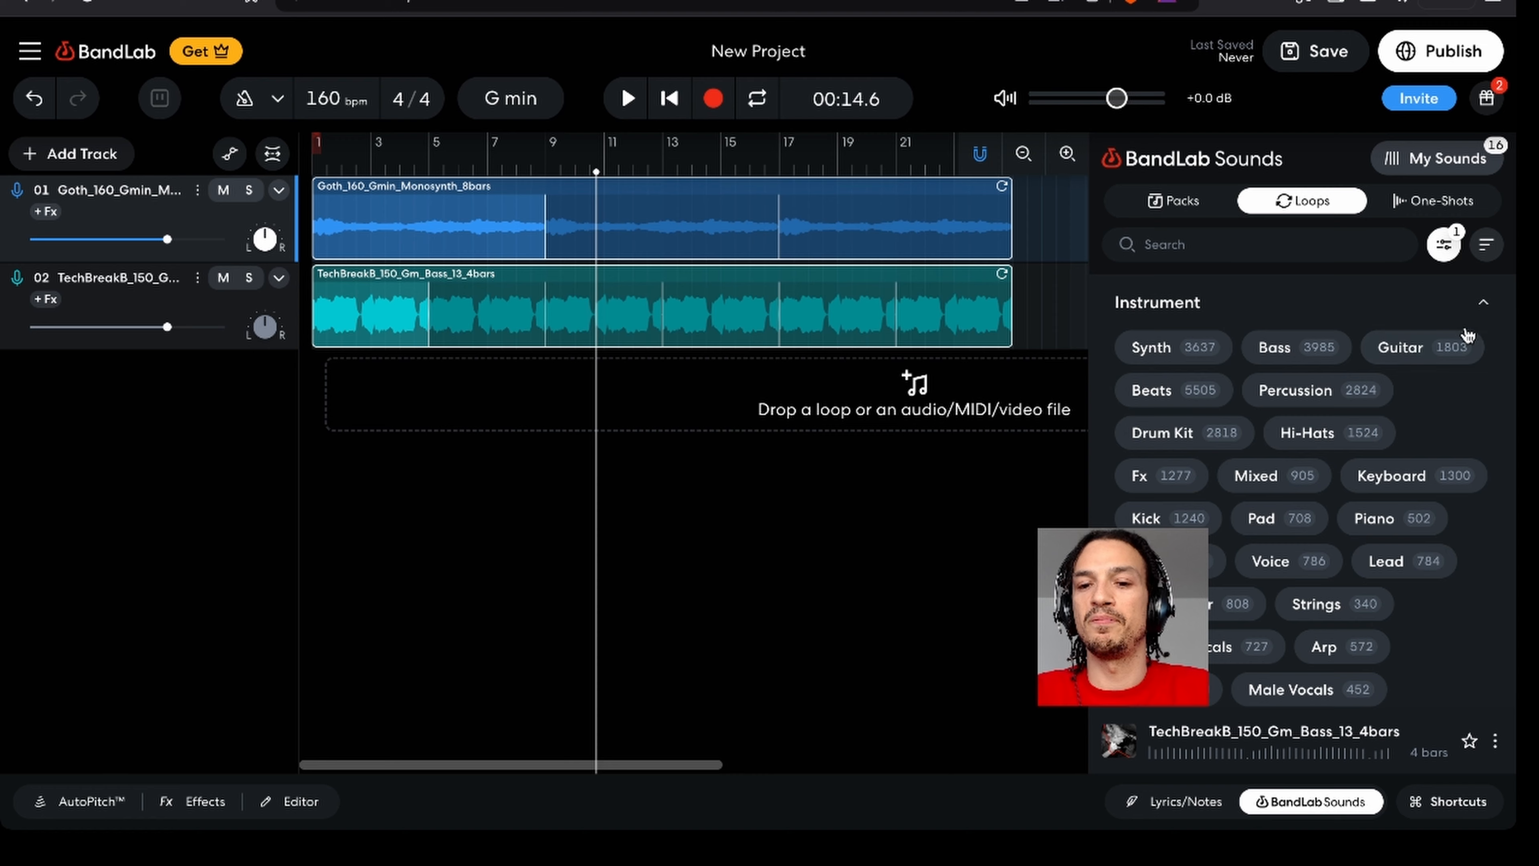
scroll(1278, 630, "down", 2)
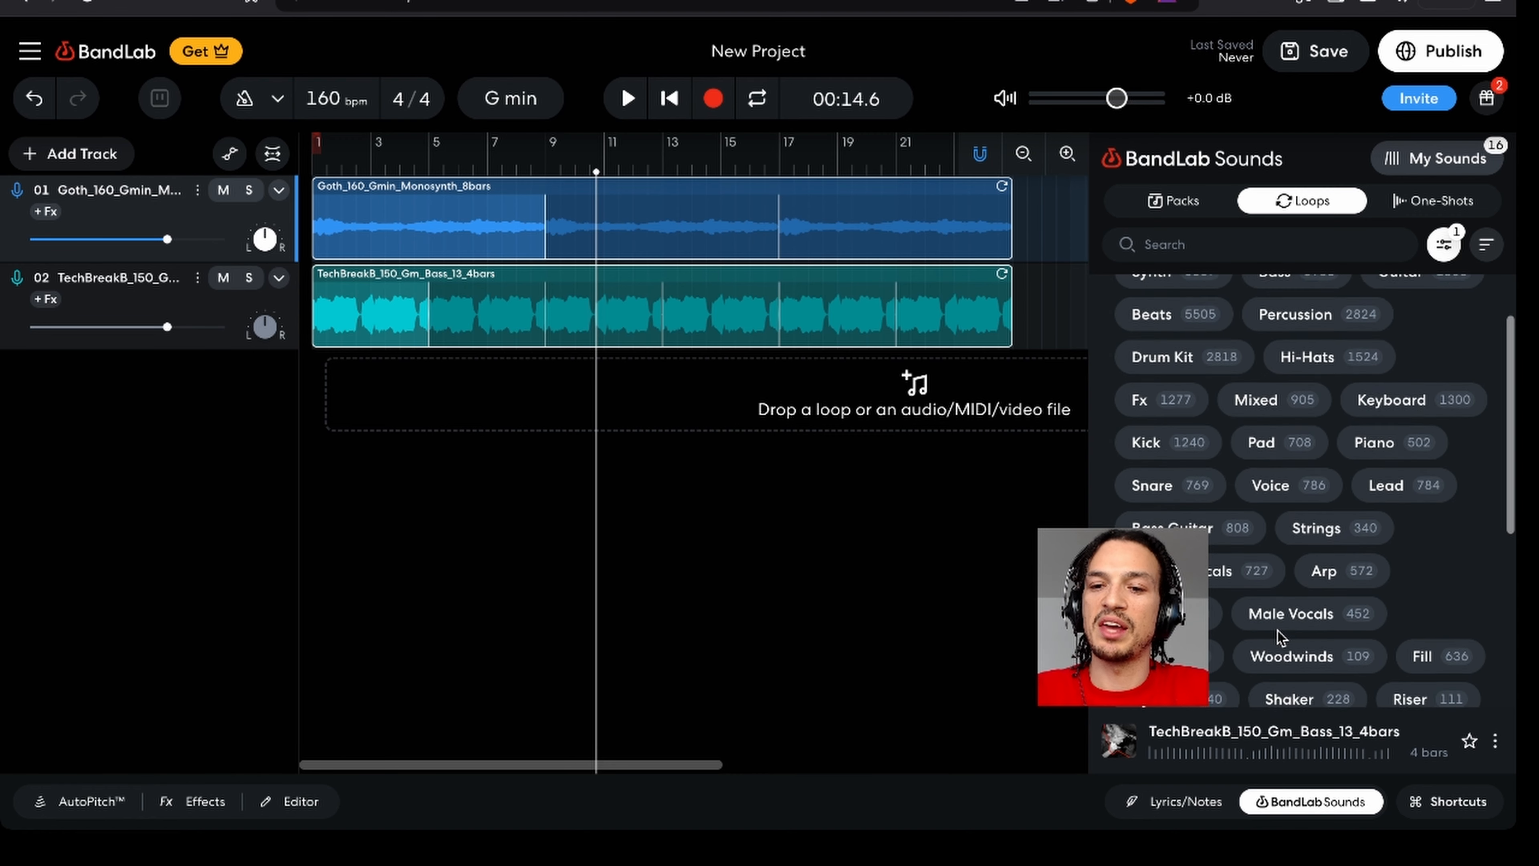
scroll(1278, 630, "down", 1)
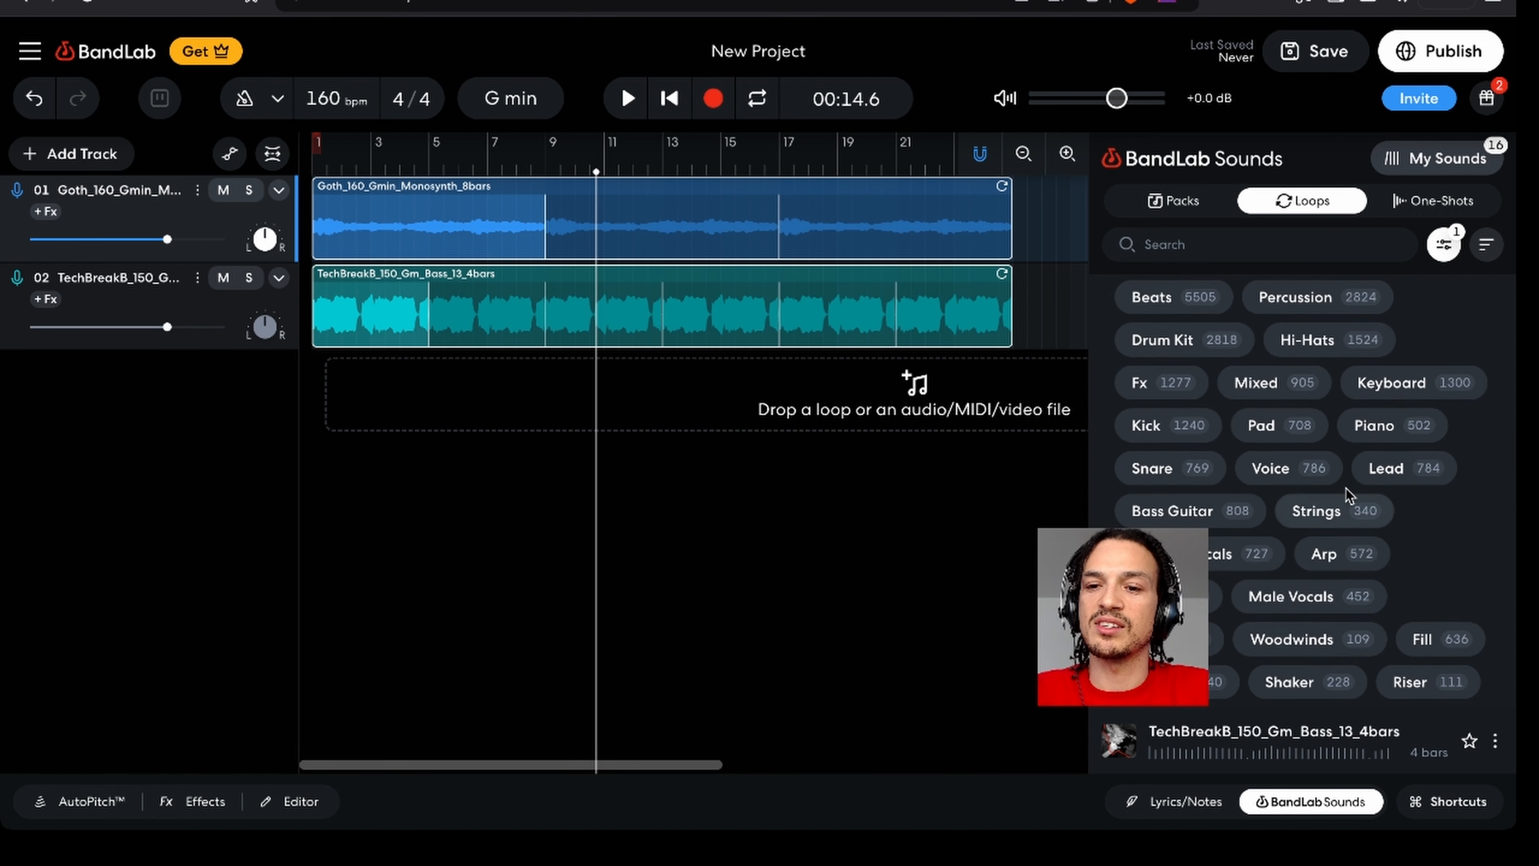
scroll(1346, 485, "up", 3)
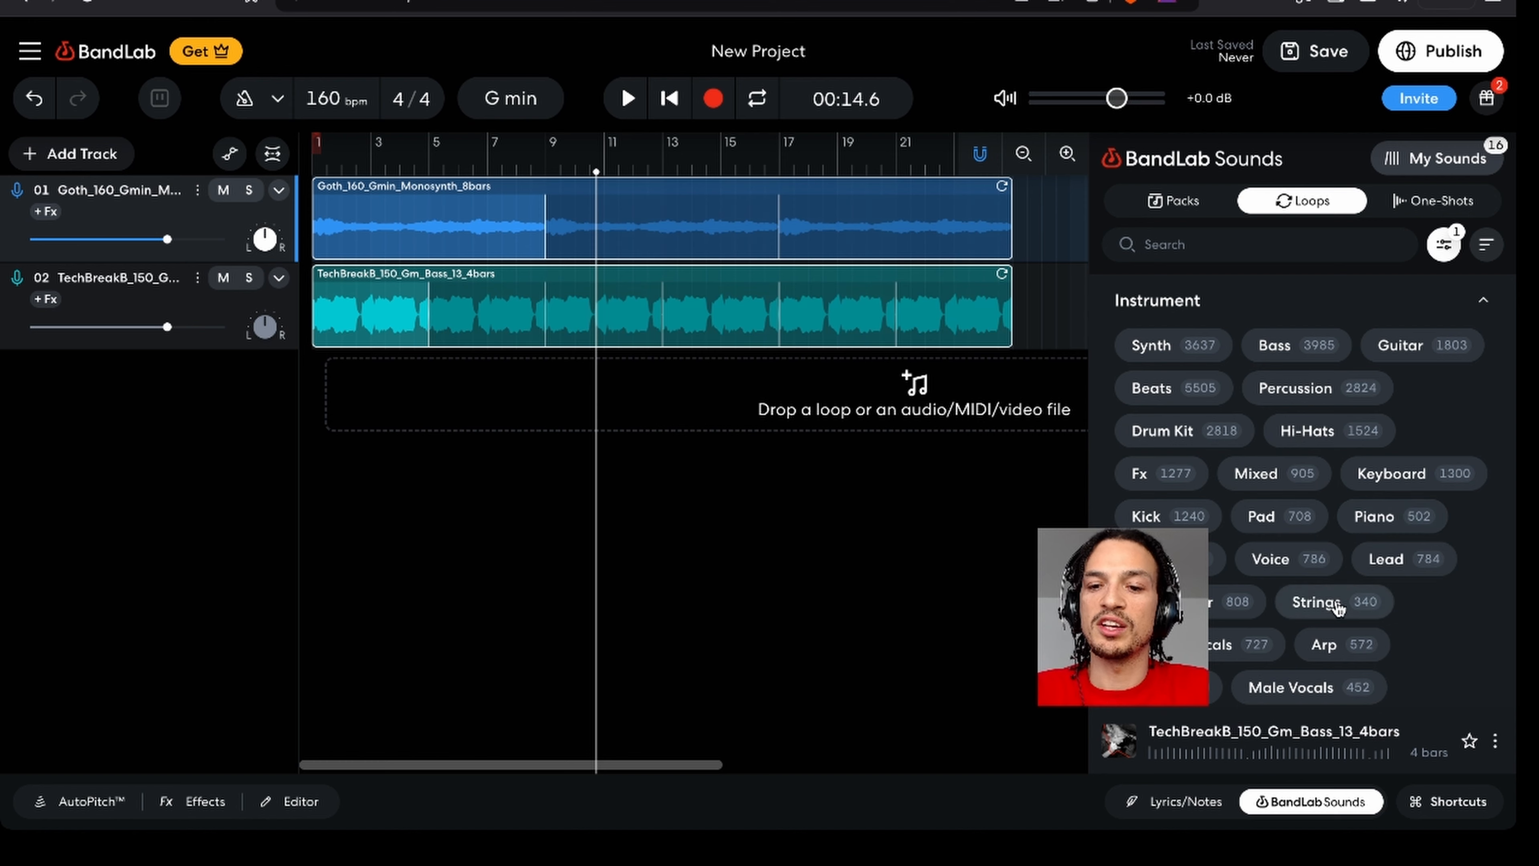
left_click(1427, 344)
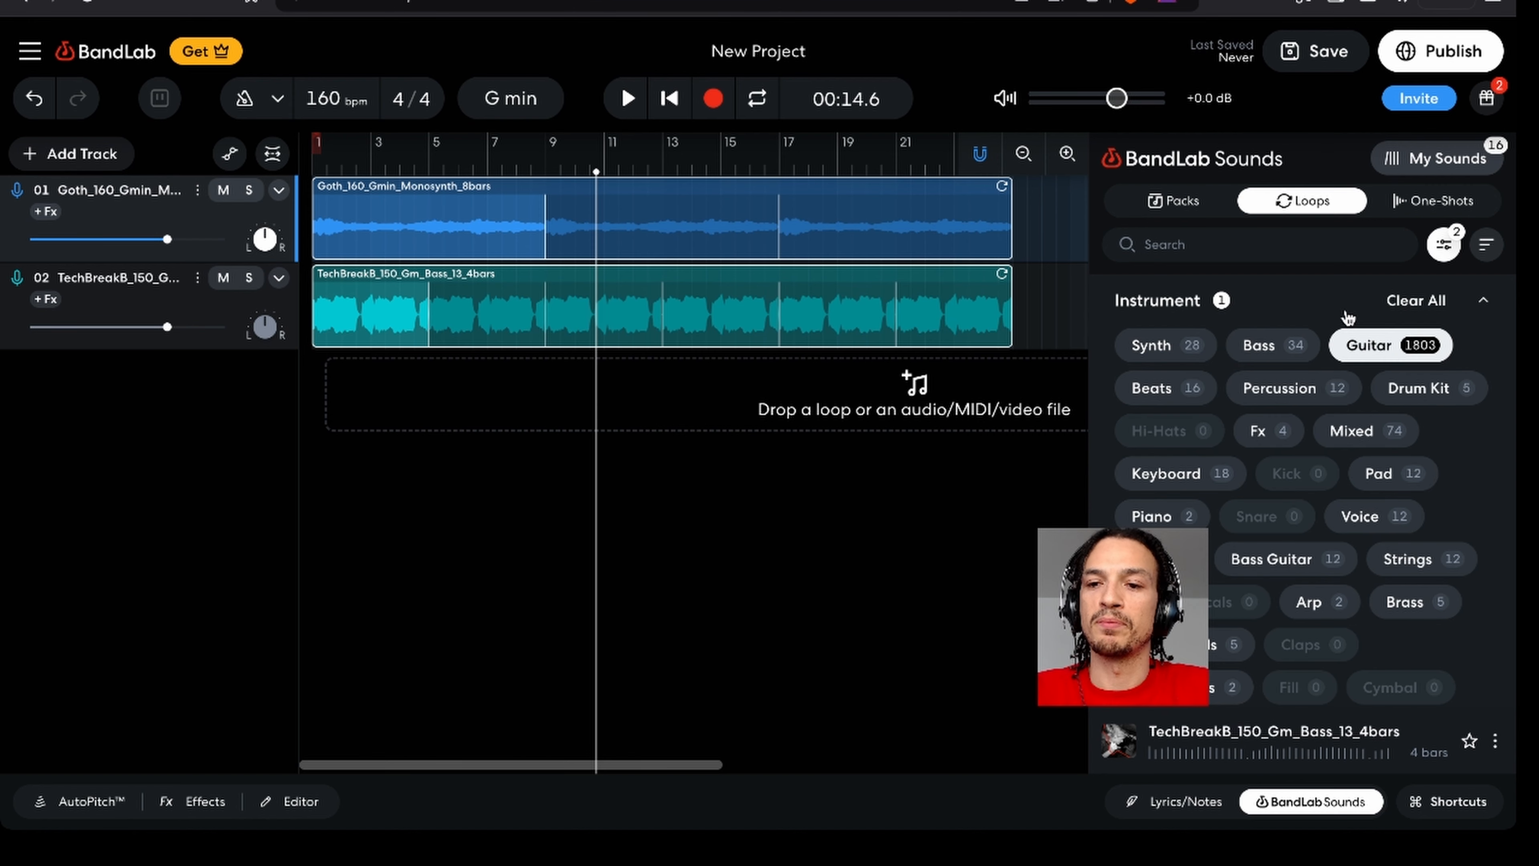
left_click(1482, 305)
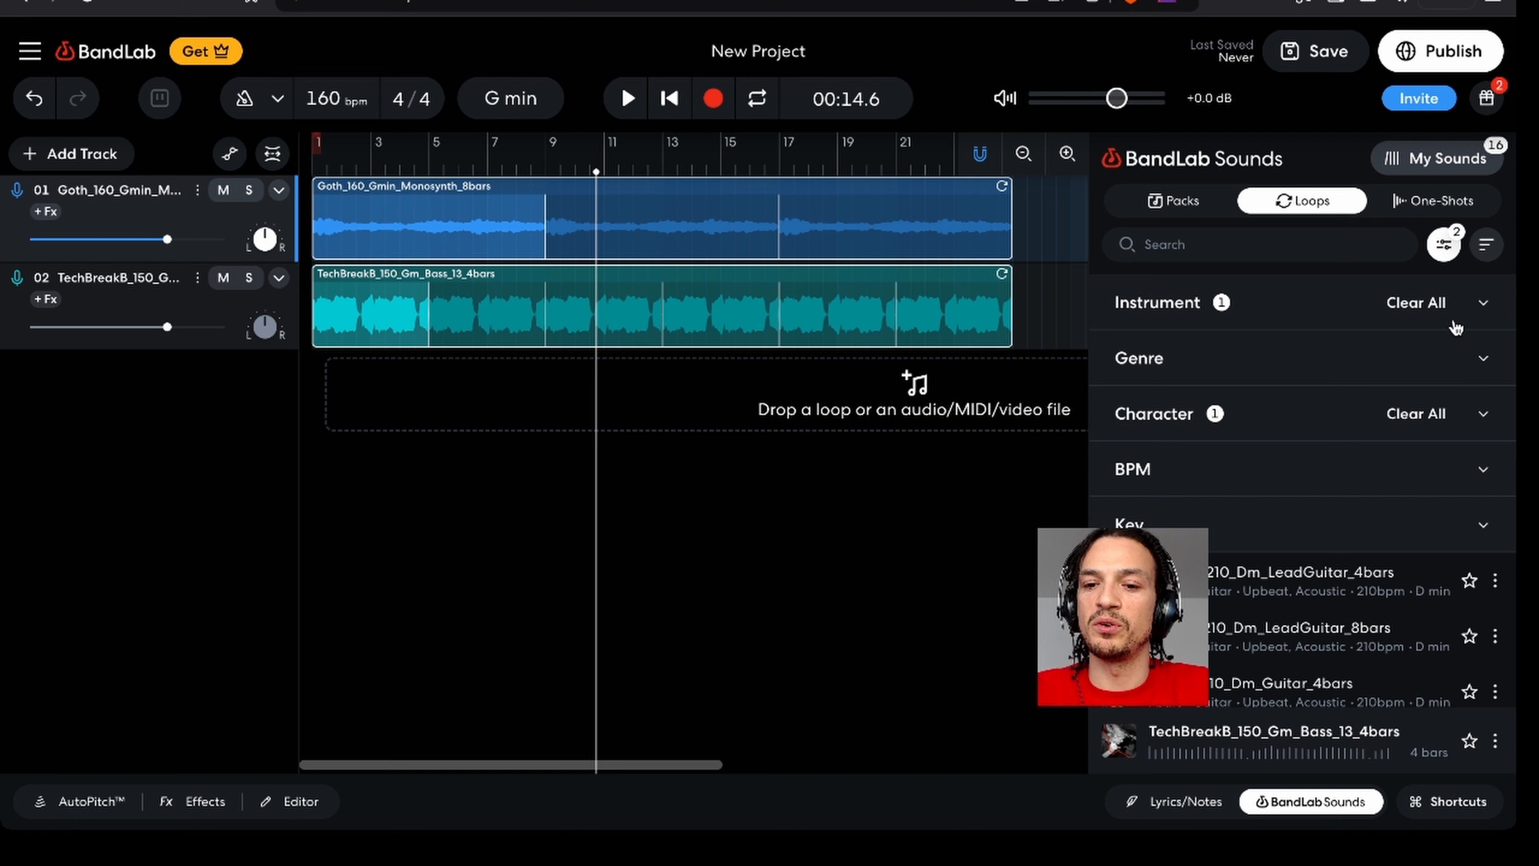
- Preview the HCJ_02_210_Dm_LeadGuitar_4bars loop and place it on a new third track starting at bar 9
left_click(1349, 606)
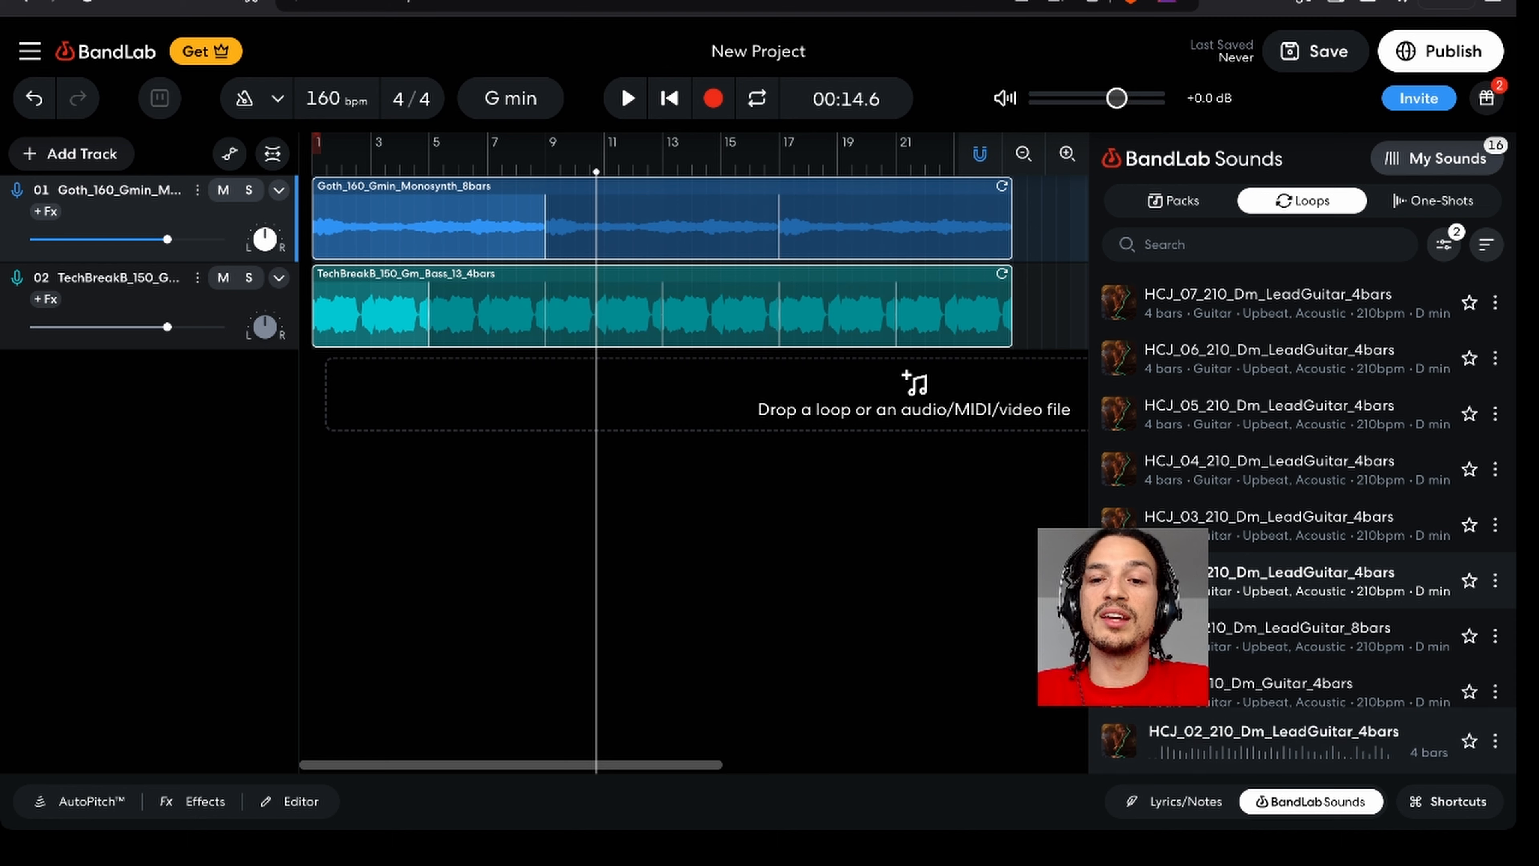
scroll(1114, 513, "down", 1)
scroll(1115, 512, "down", 2)
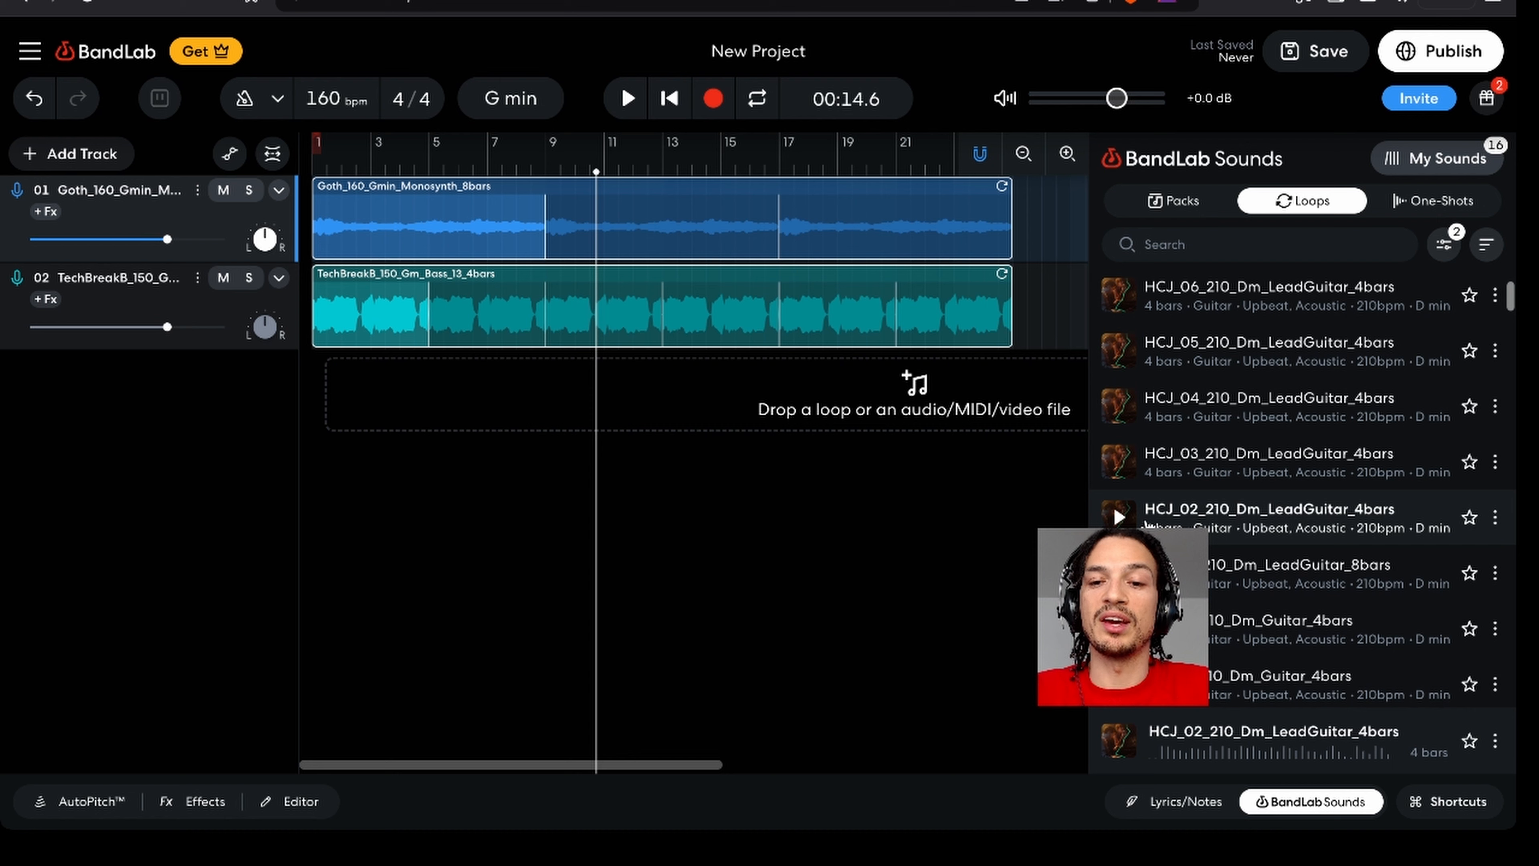
left_click_drag(1115, 515, 557, 395)
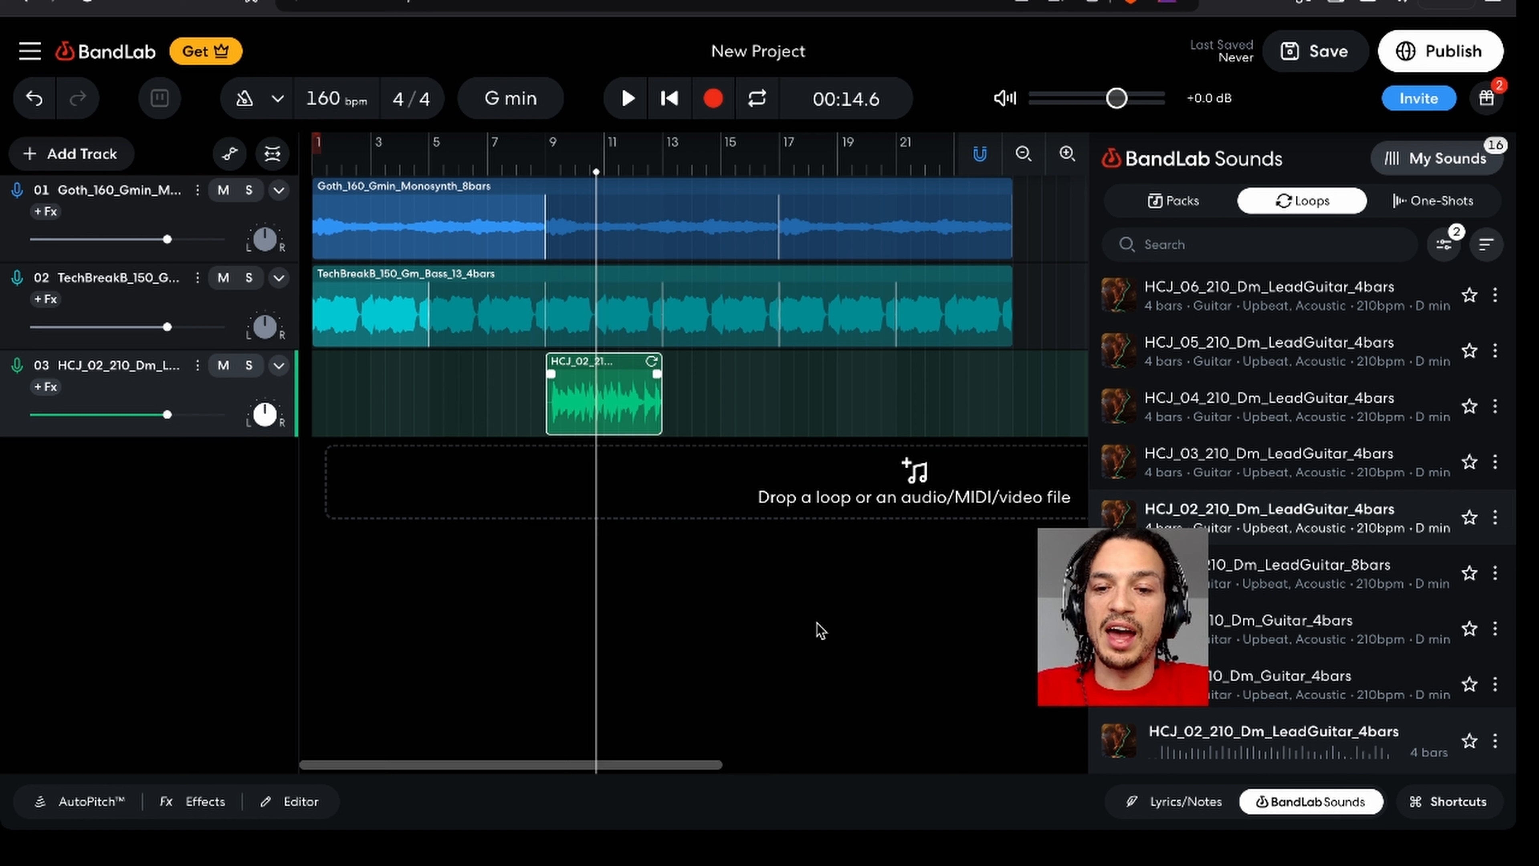
left_click_drag(1124, 512, 1221, 526)
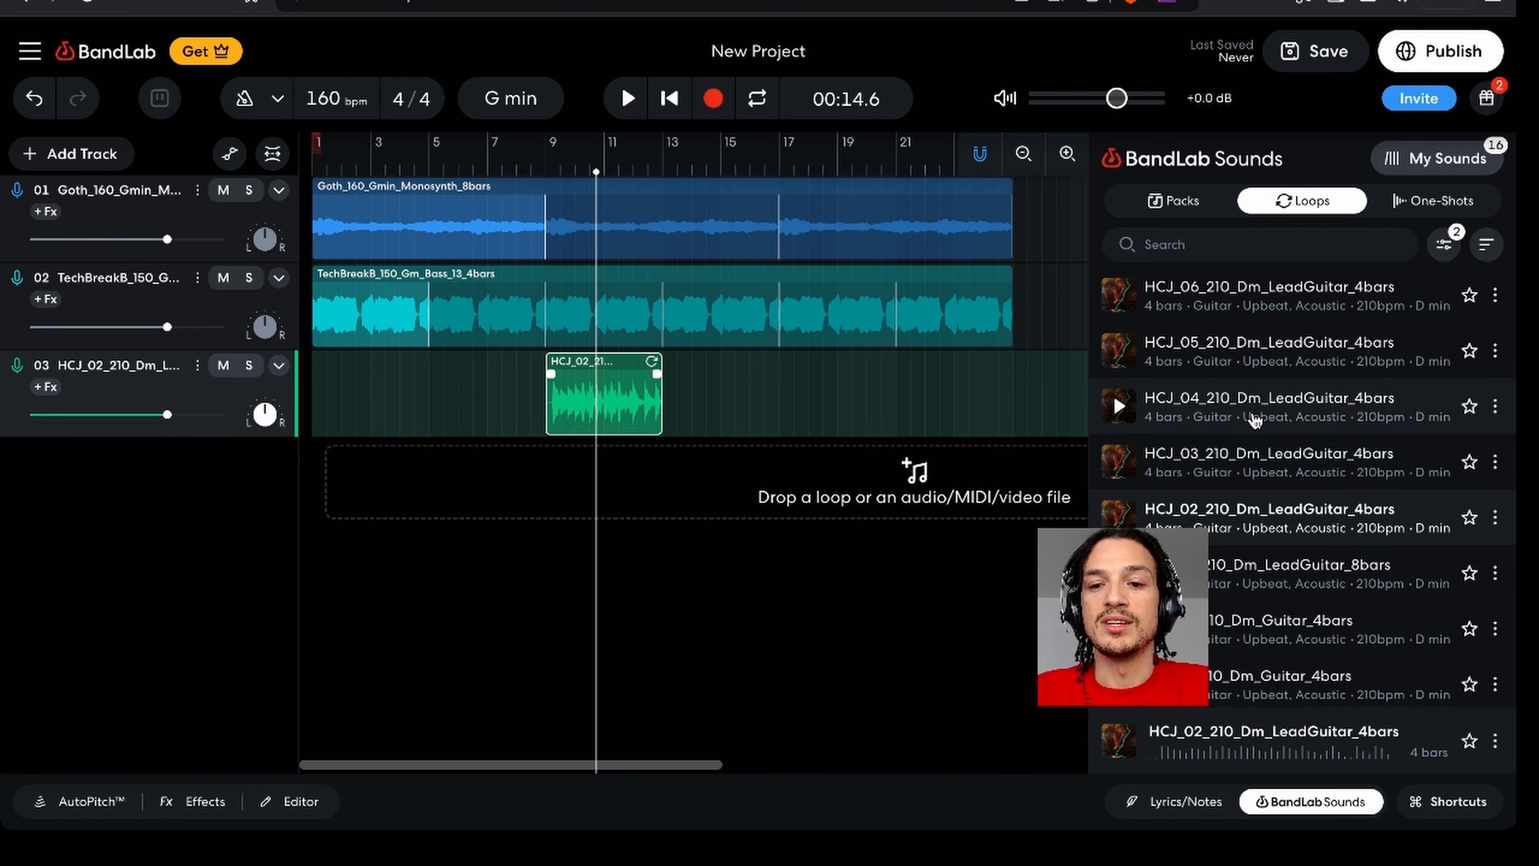
- Play the arrangement from bar 9 to hear the lead guitar, and delete its clip from the third track
scroll(668, 379, "up", 5)
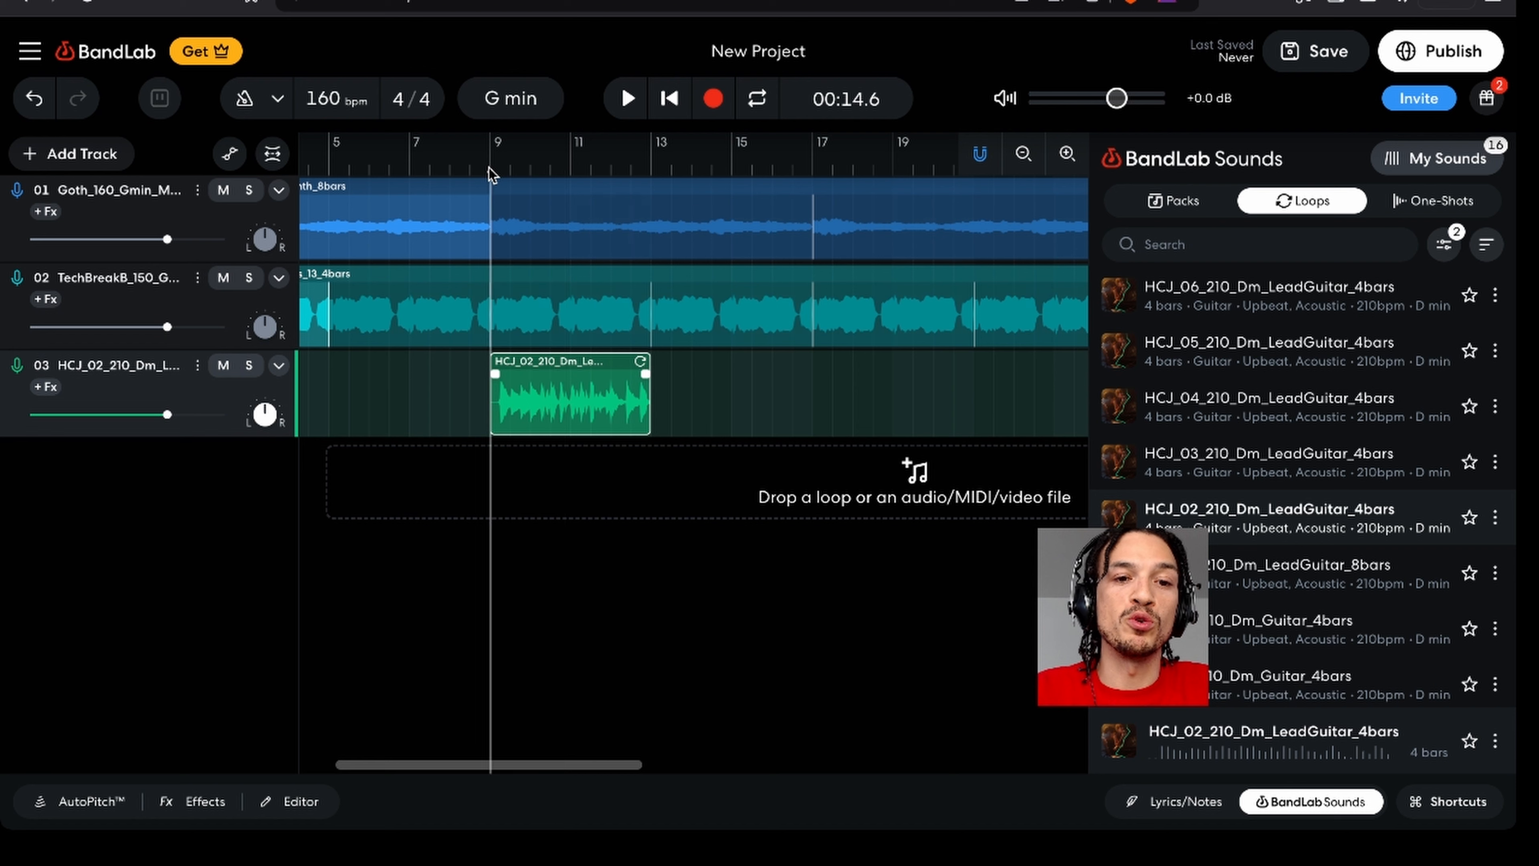
left_click(489, 168)
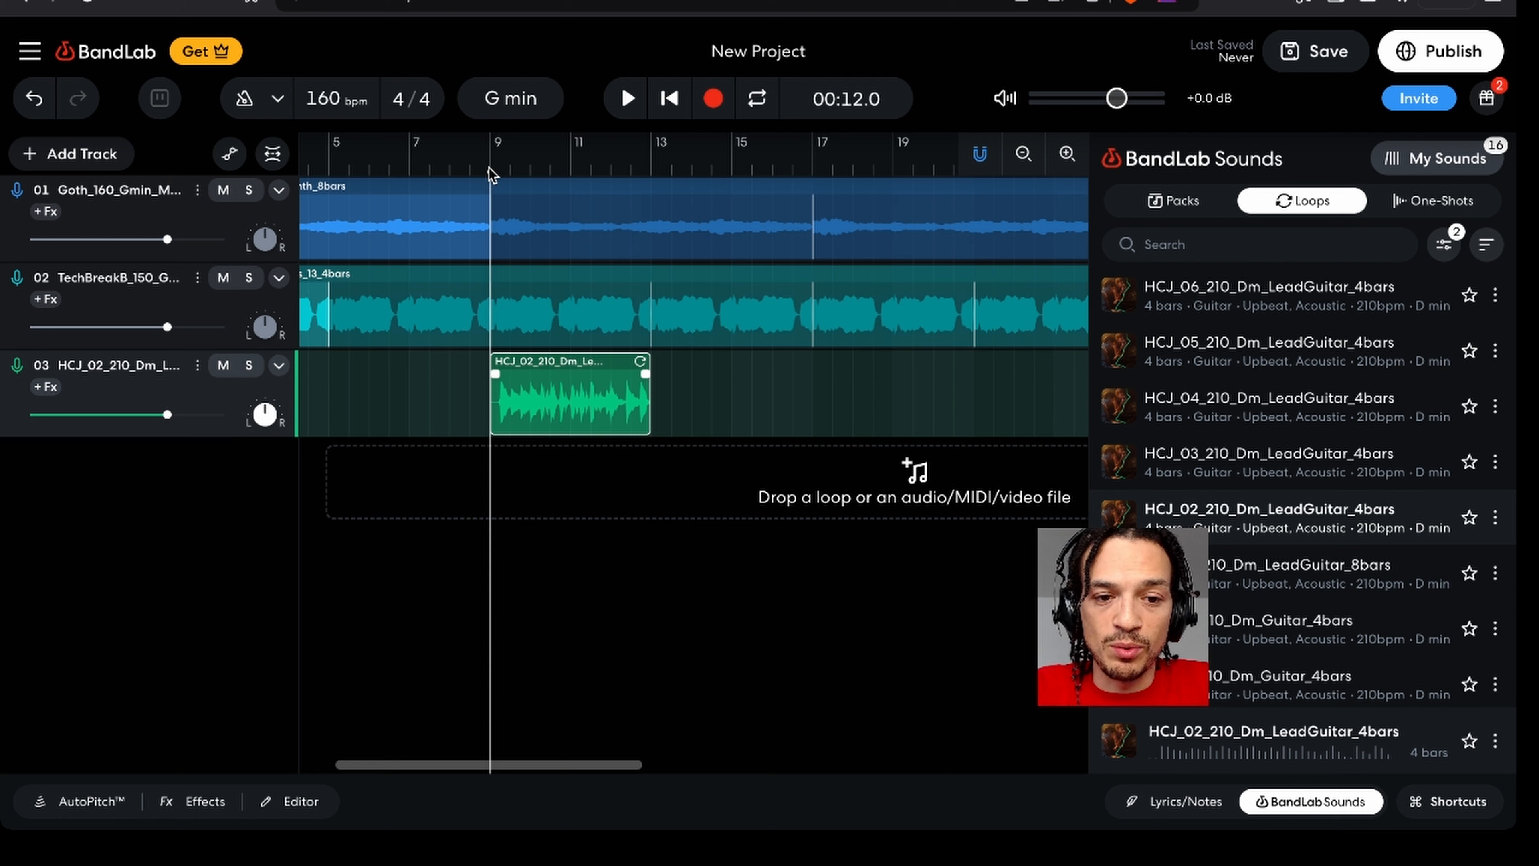
key("space")
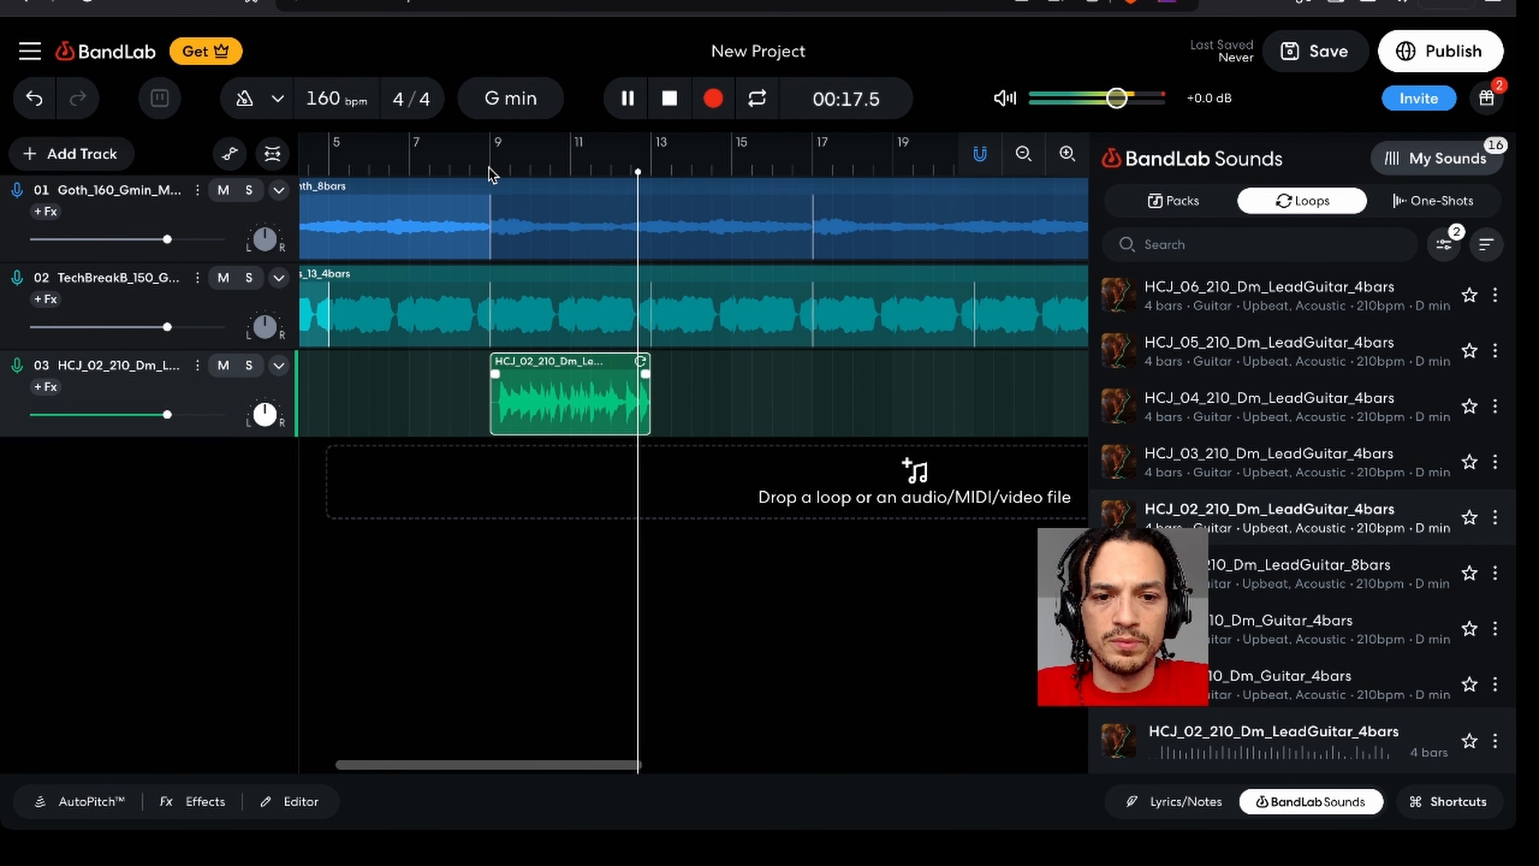
key("space")
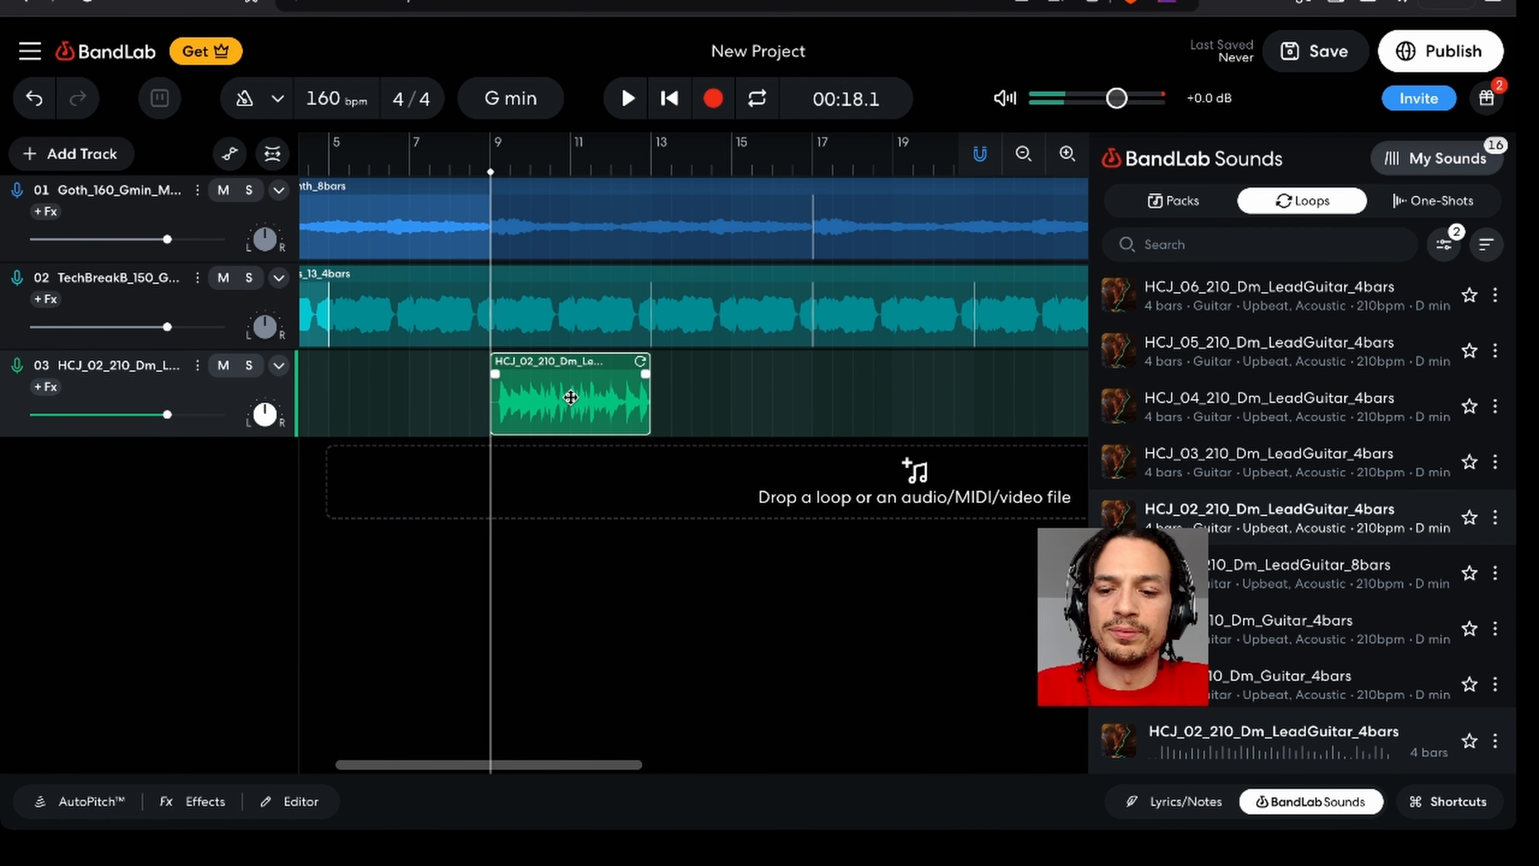
key("Delete")
scroll(570, 396, "left", 3)
scroll(571, 397, "down", 2)
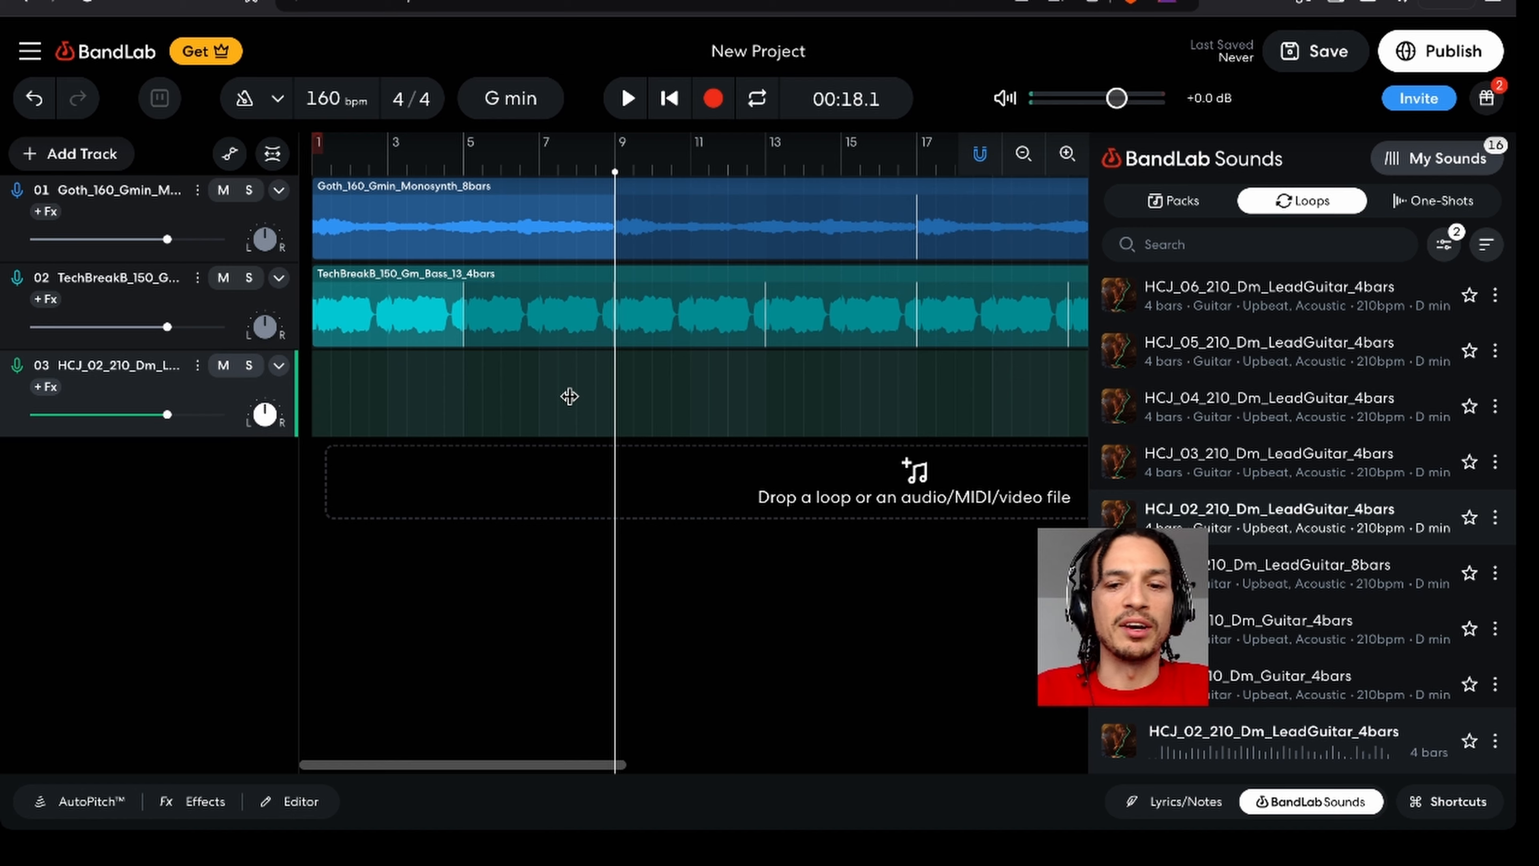
- Audition the Goth_160_Dmin_FlangeBassVI_4bars loop and place it at bar 1 on the empty third track
scroll(1393, 678, "down", 10)
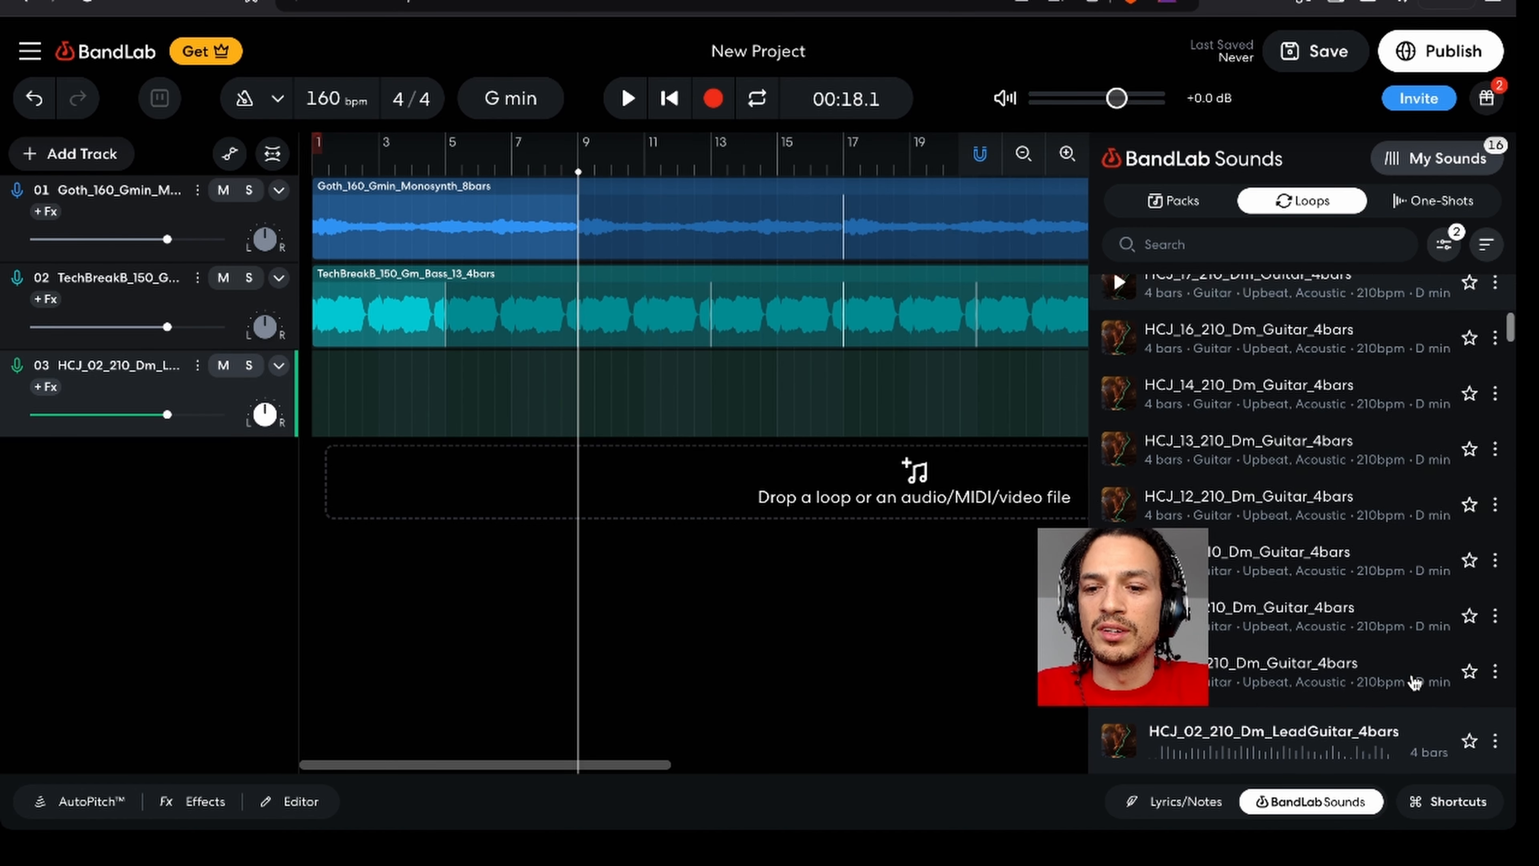
scroll(1415, 682, "down", 1)
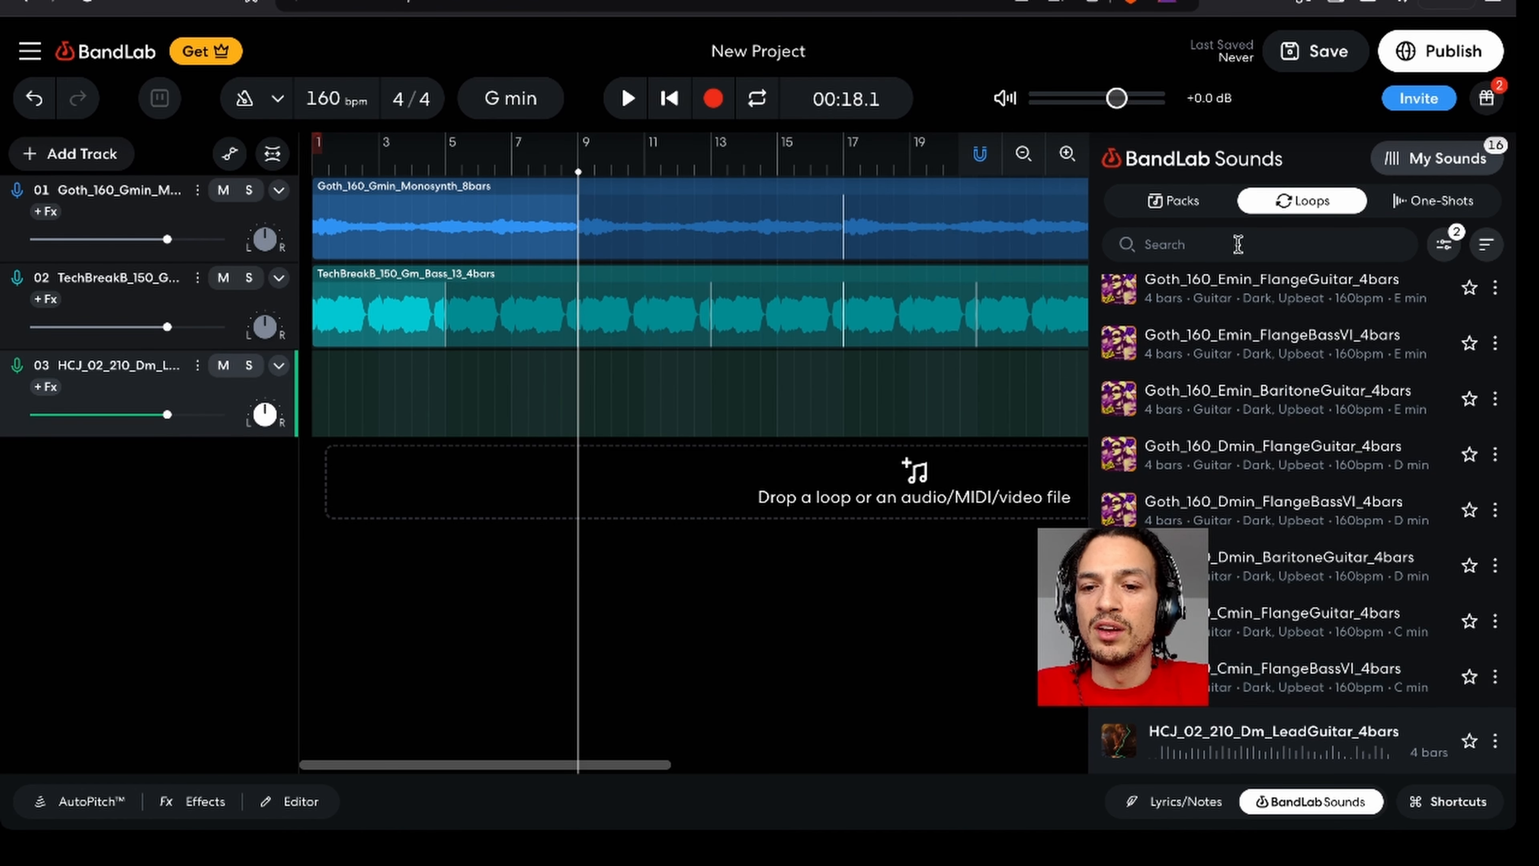
left_click(1117, 510)
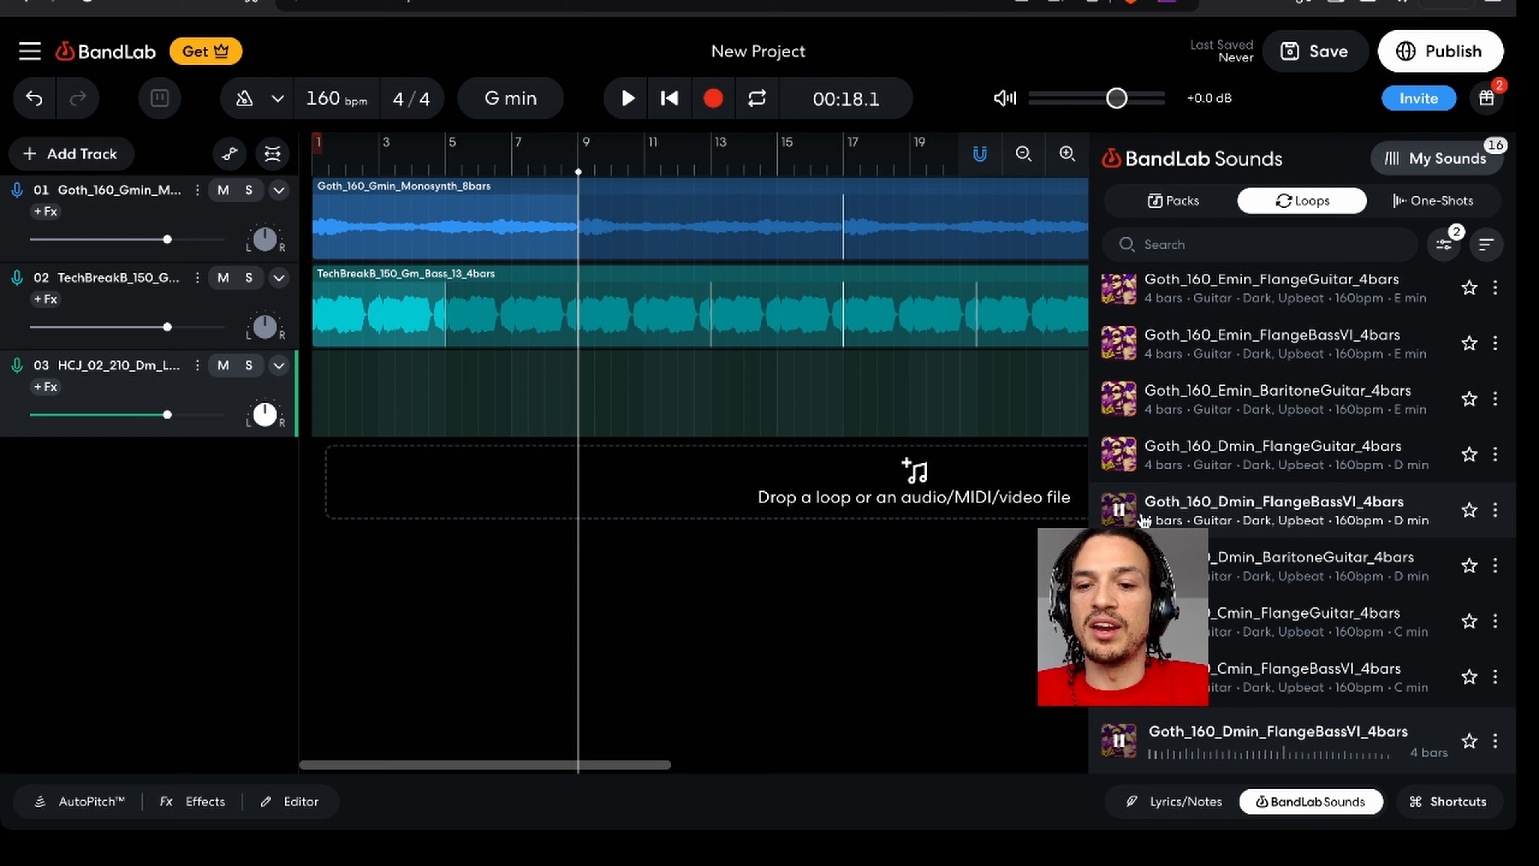
left_click(1117, 510)
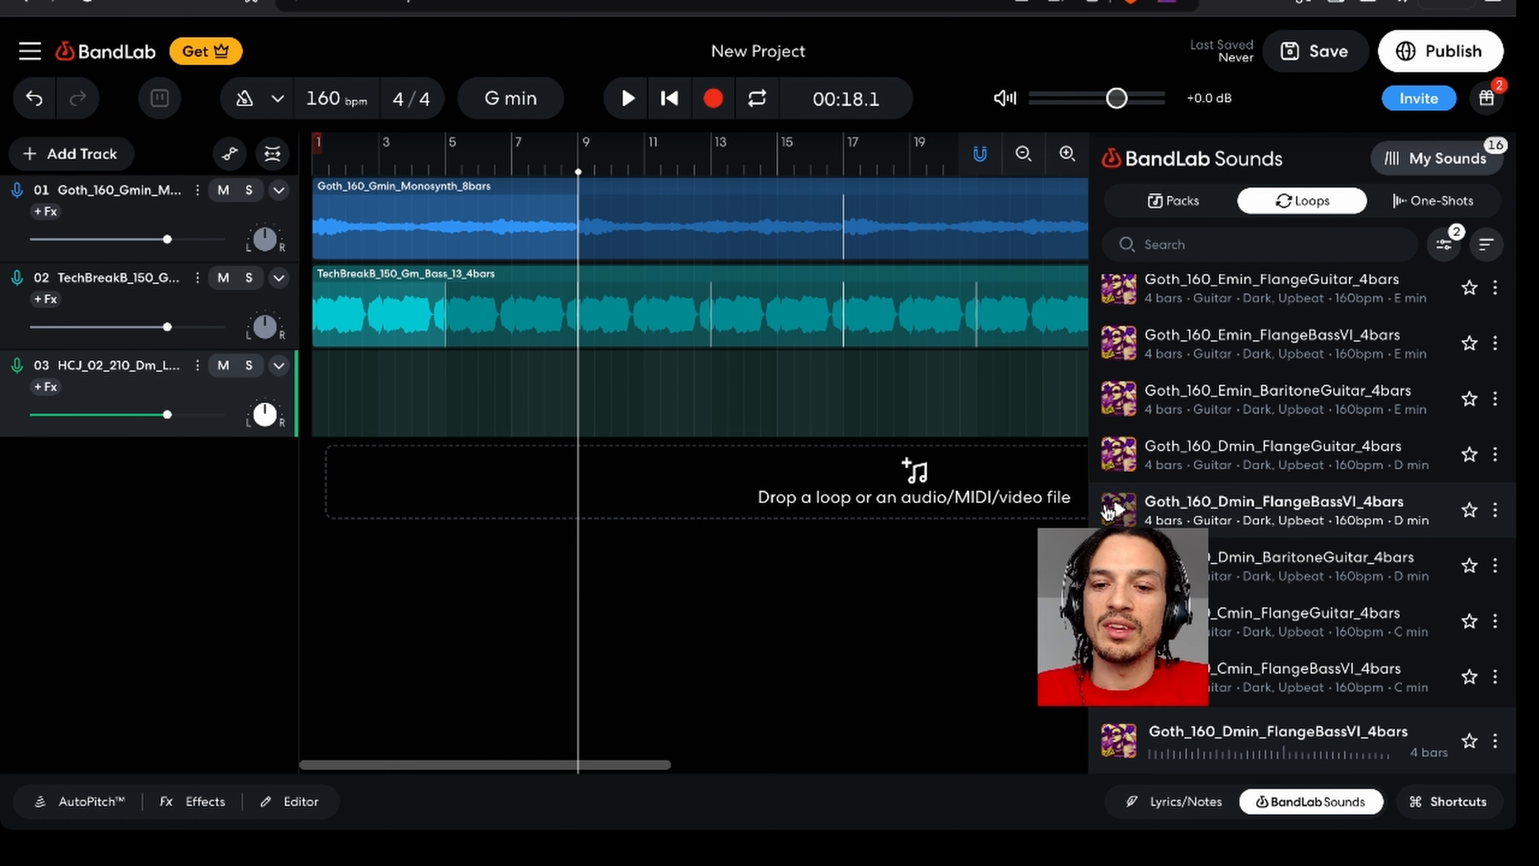
left_click_drag(272, 392, 321, 383)
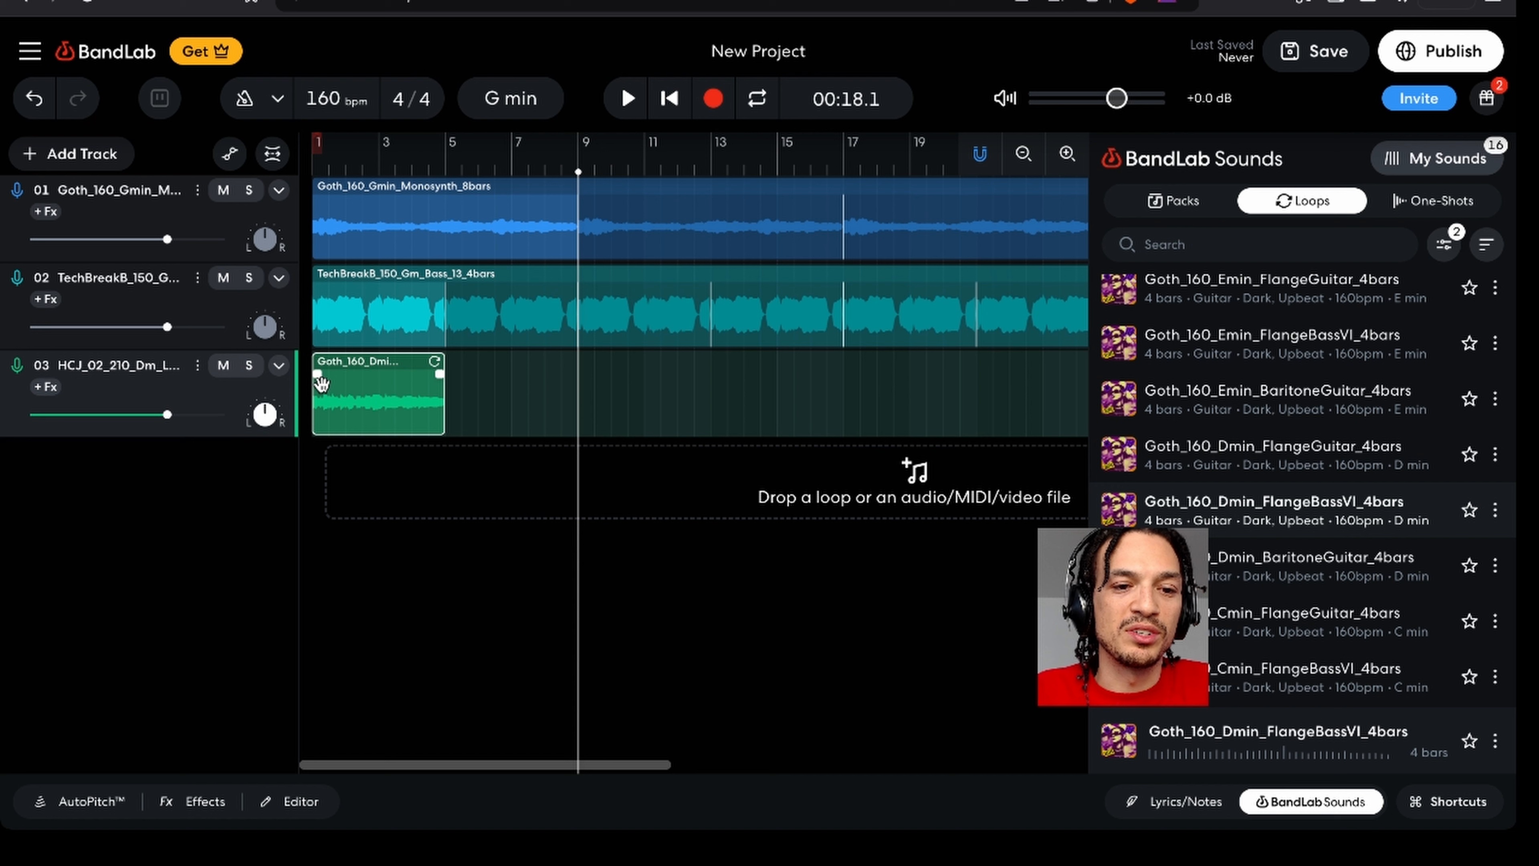
- Play the project from the start and loop the FlangeBassVI clip out to bar 9
key("Return")
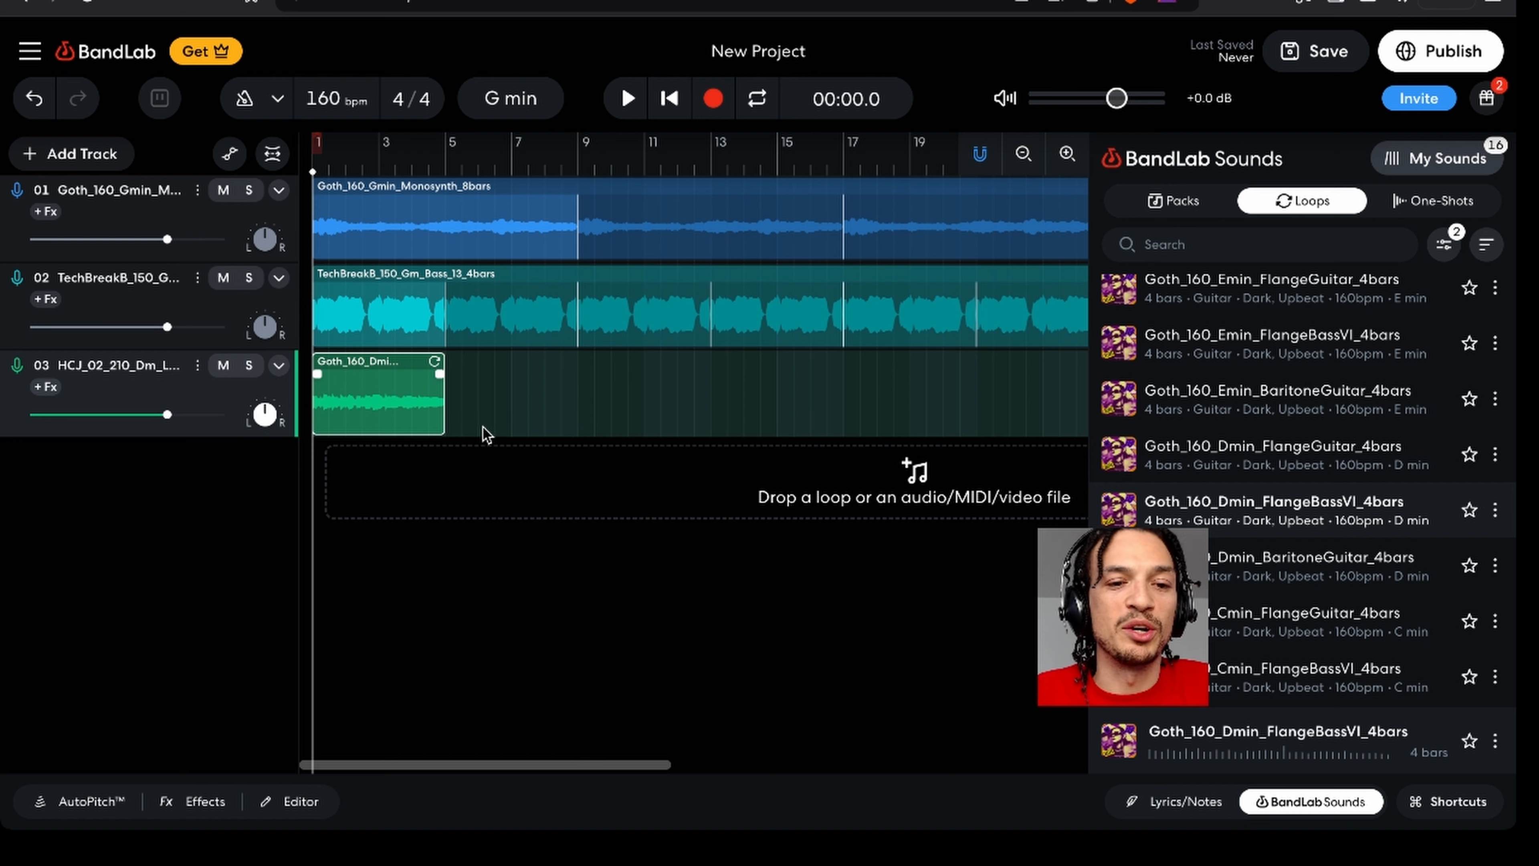
key("space")
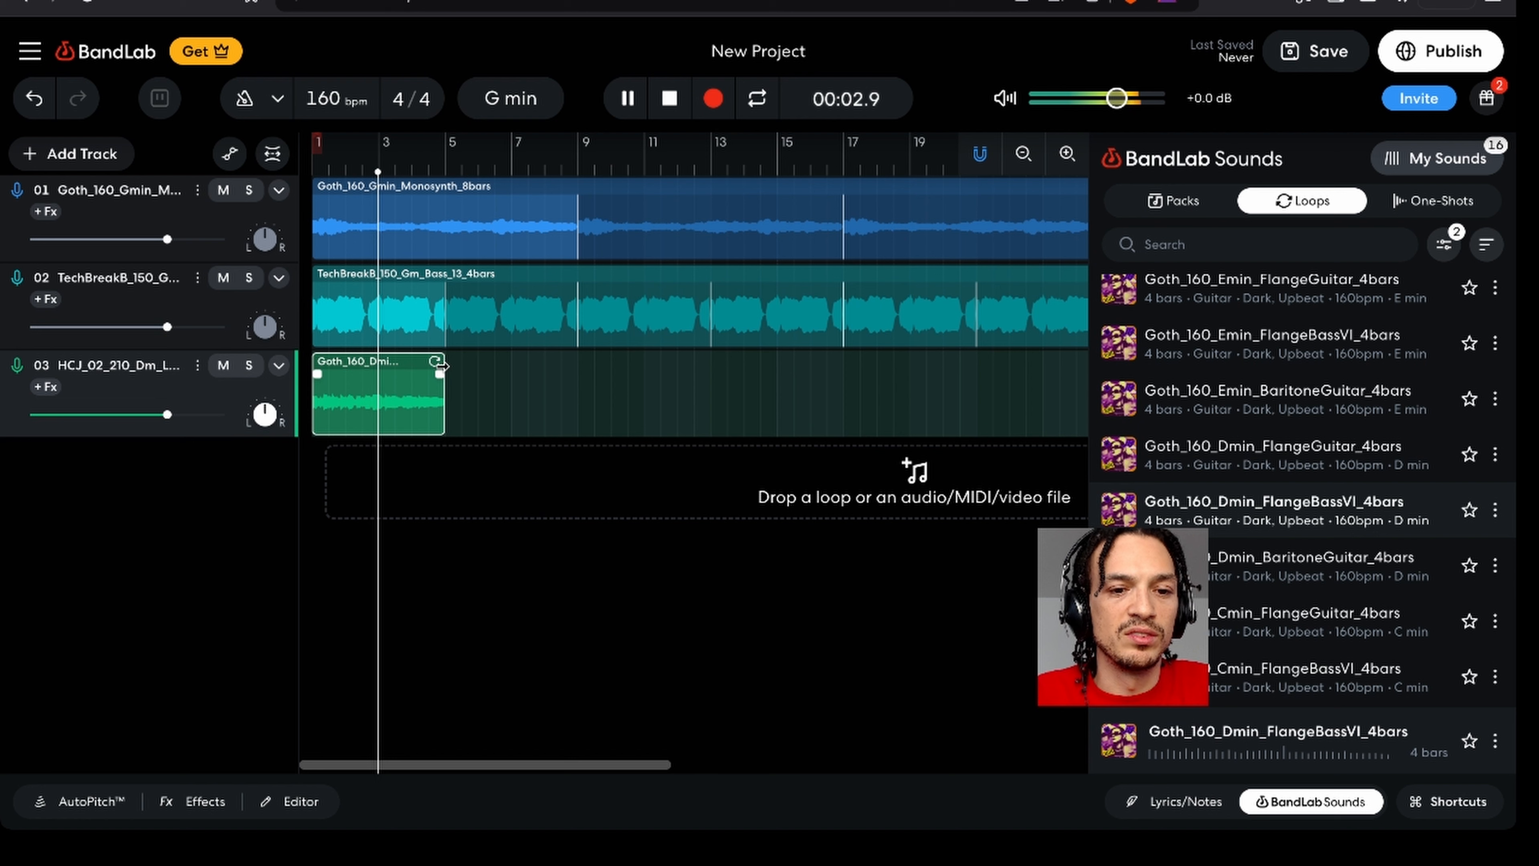
left_click_drag(442, 364, 576, 350)
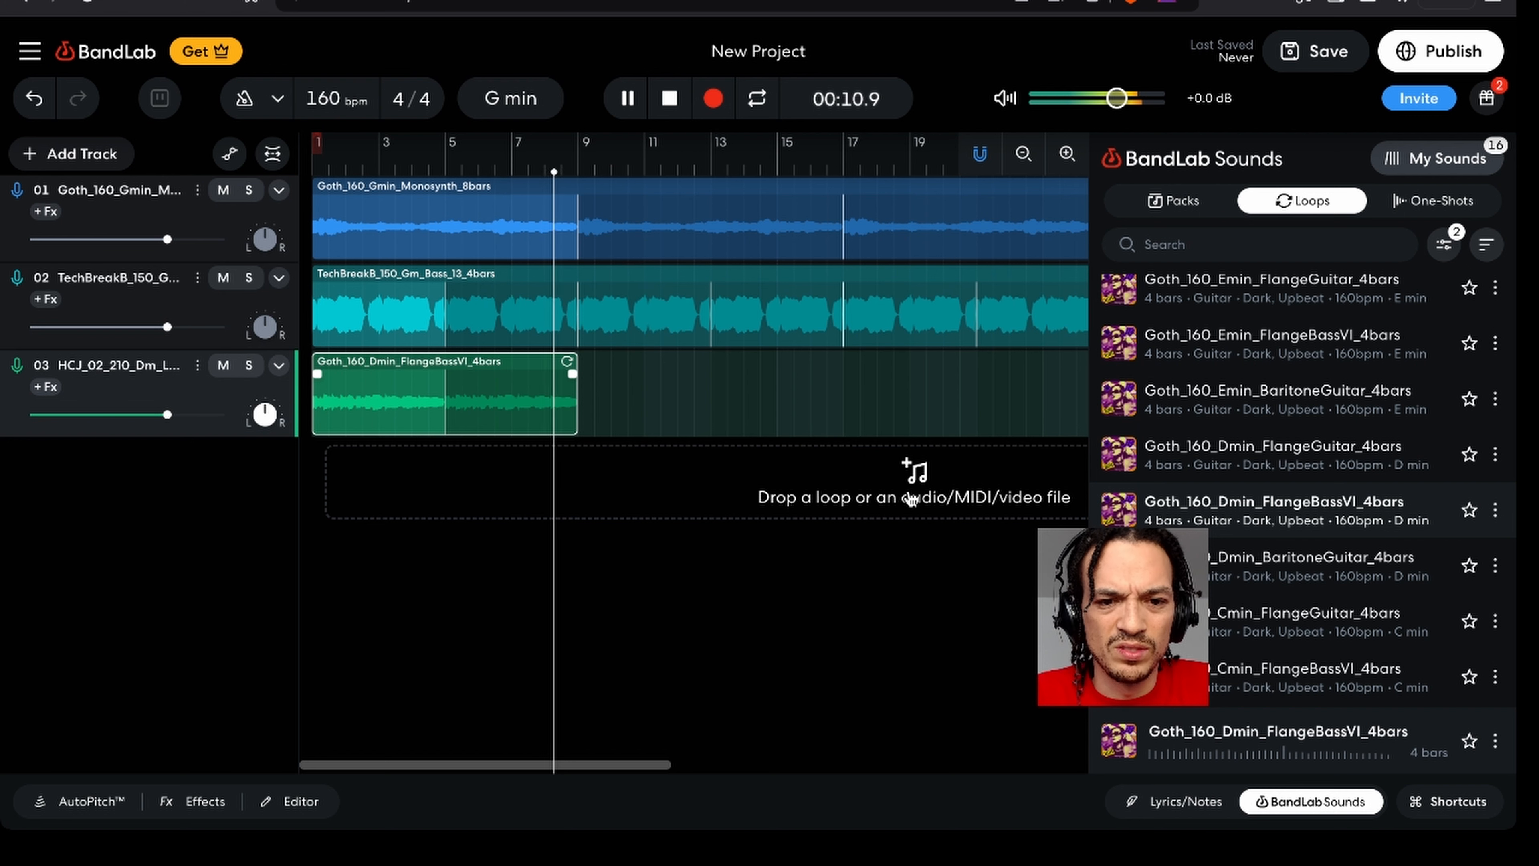
key("space")
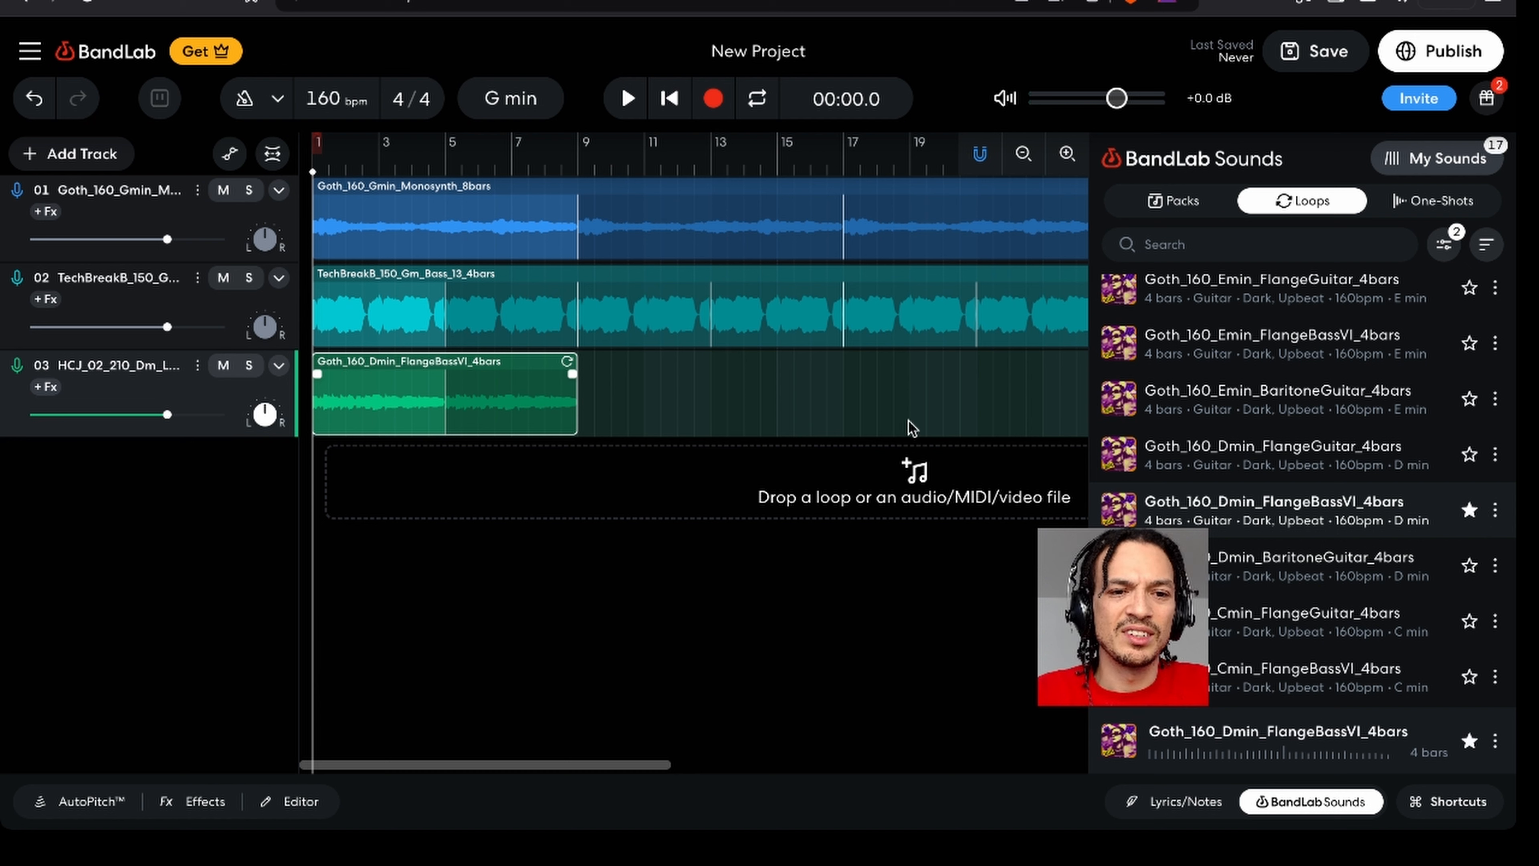
- Extend the looped FlangeBassVI clip to bar 17 while replaying all three tracks from the start
key("space")
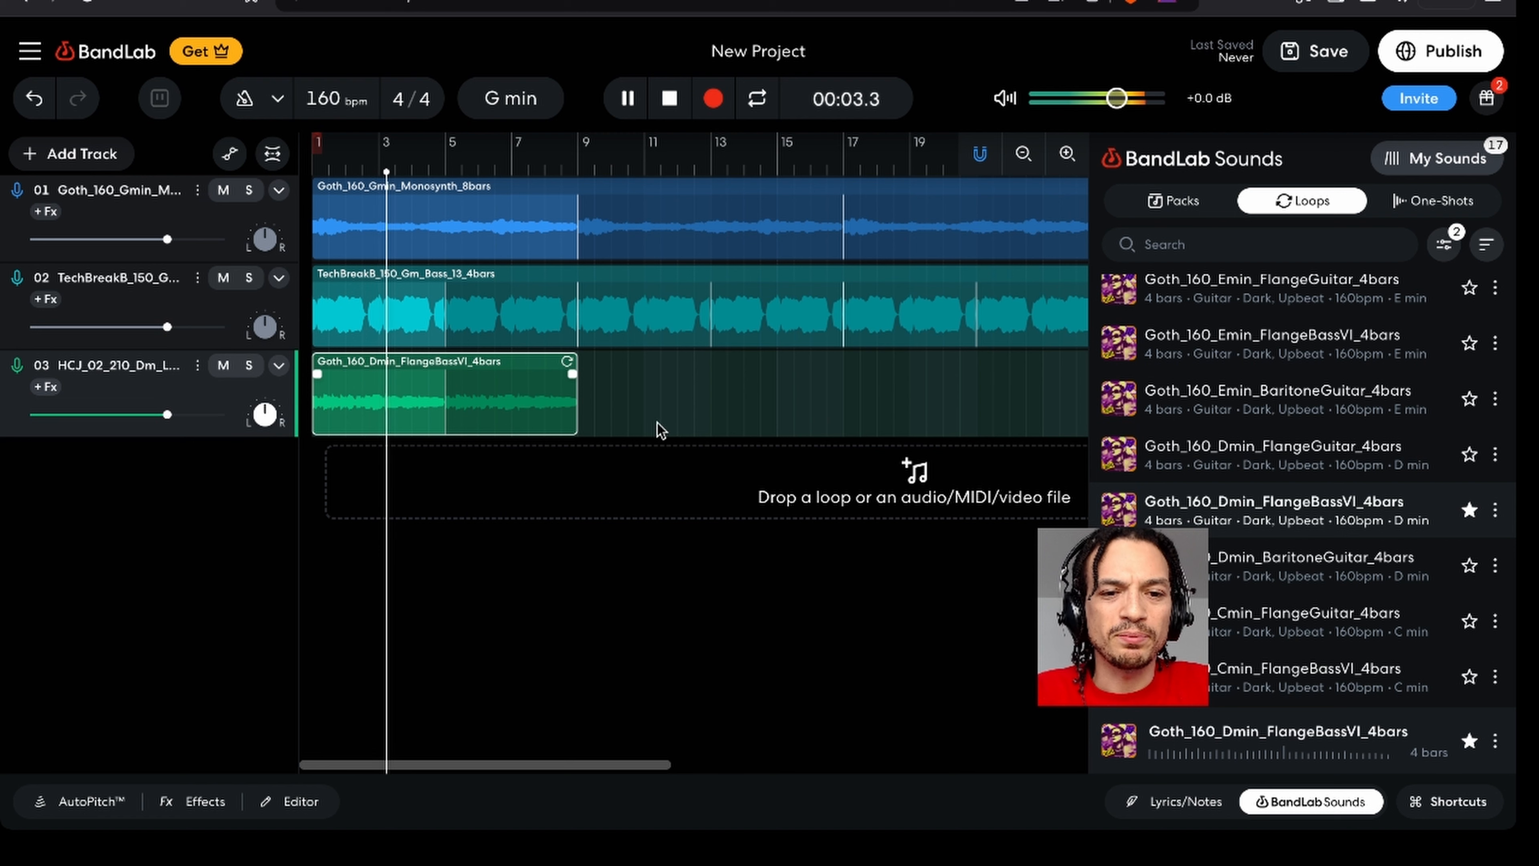
left_click_drag(569, 361, 843, 379)
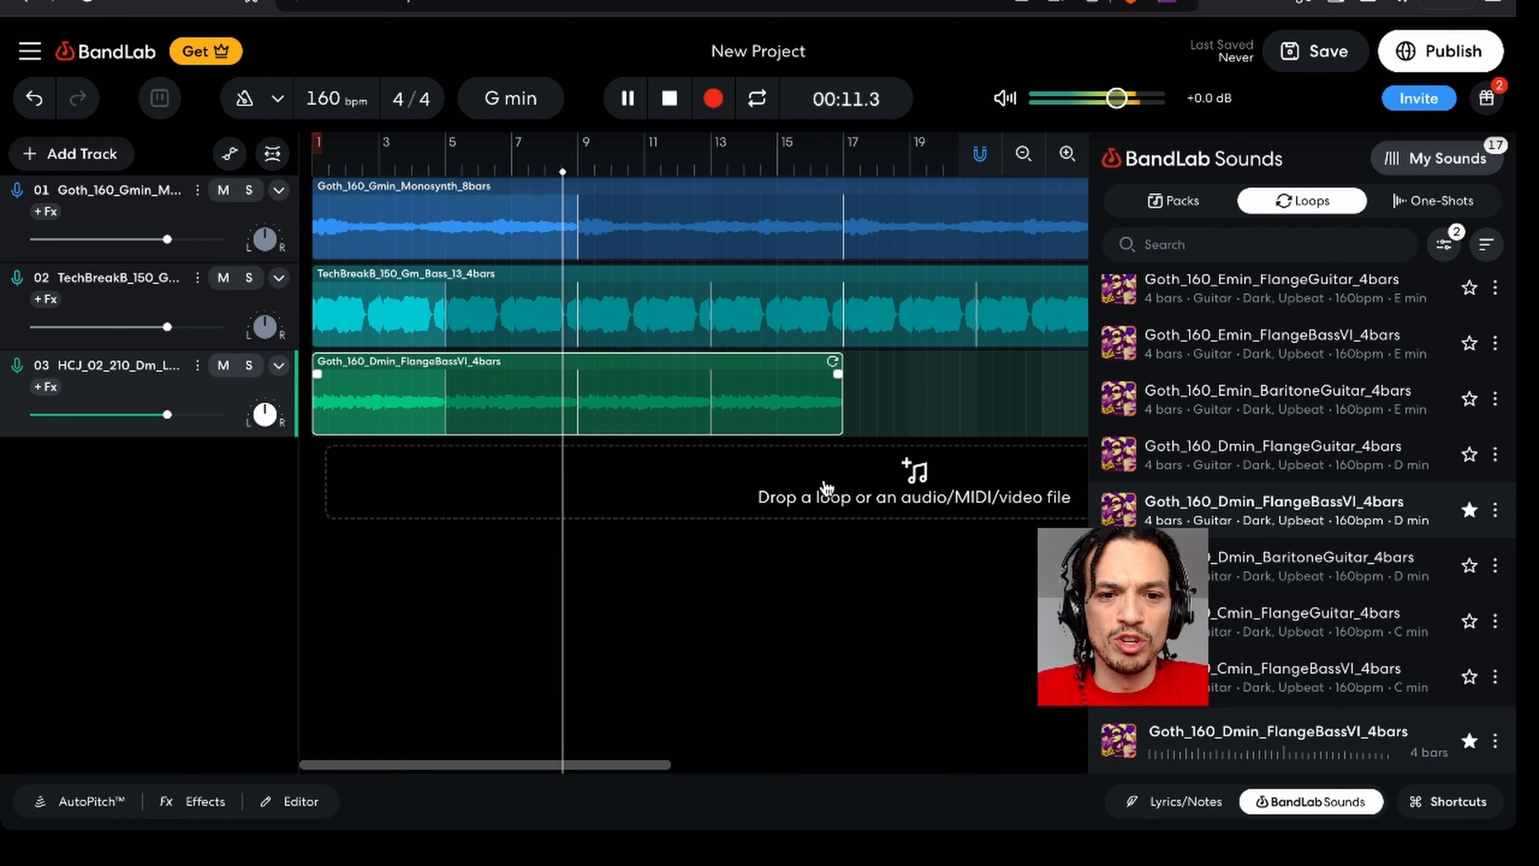
key("space")
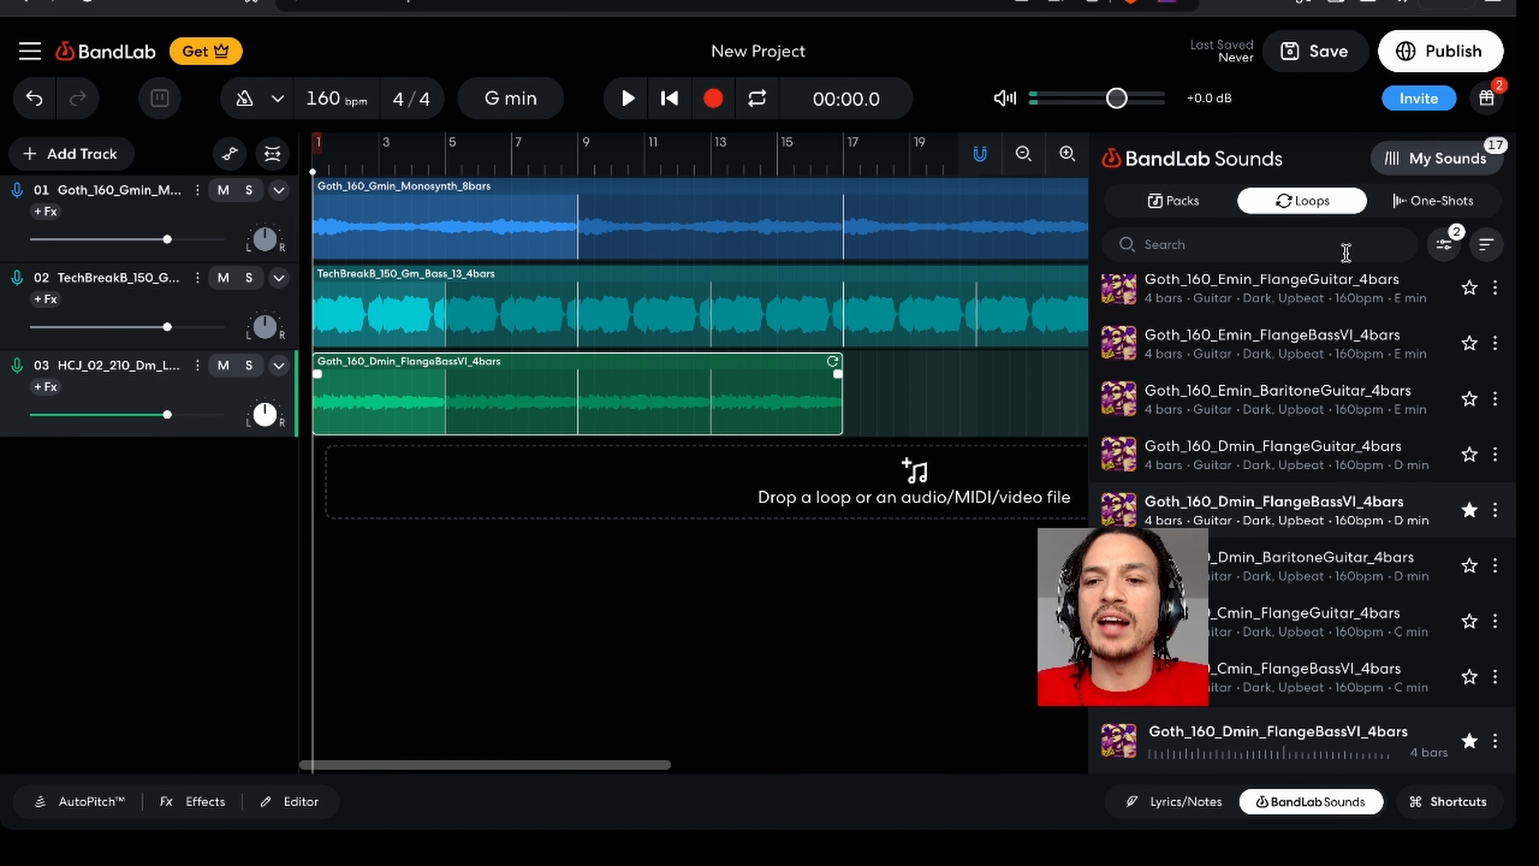
- Replace the Guitar instrument filter with Drum Kit, keeping the Upbeat character filter
left_click(1452, 256)
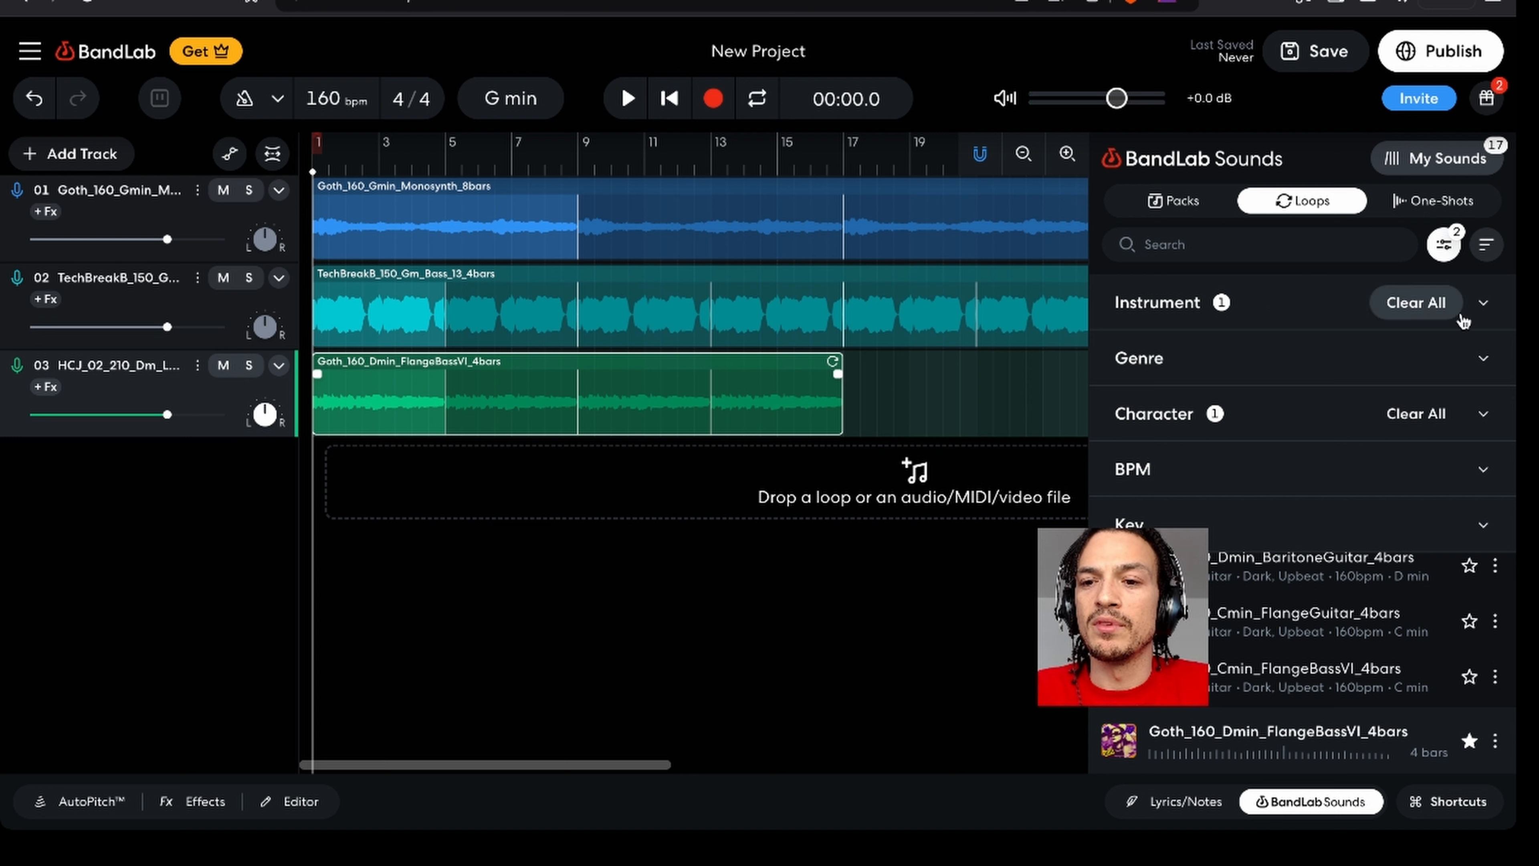
left_click(1419, 303)
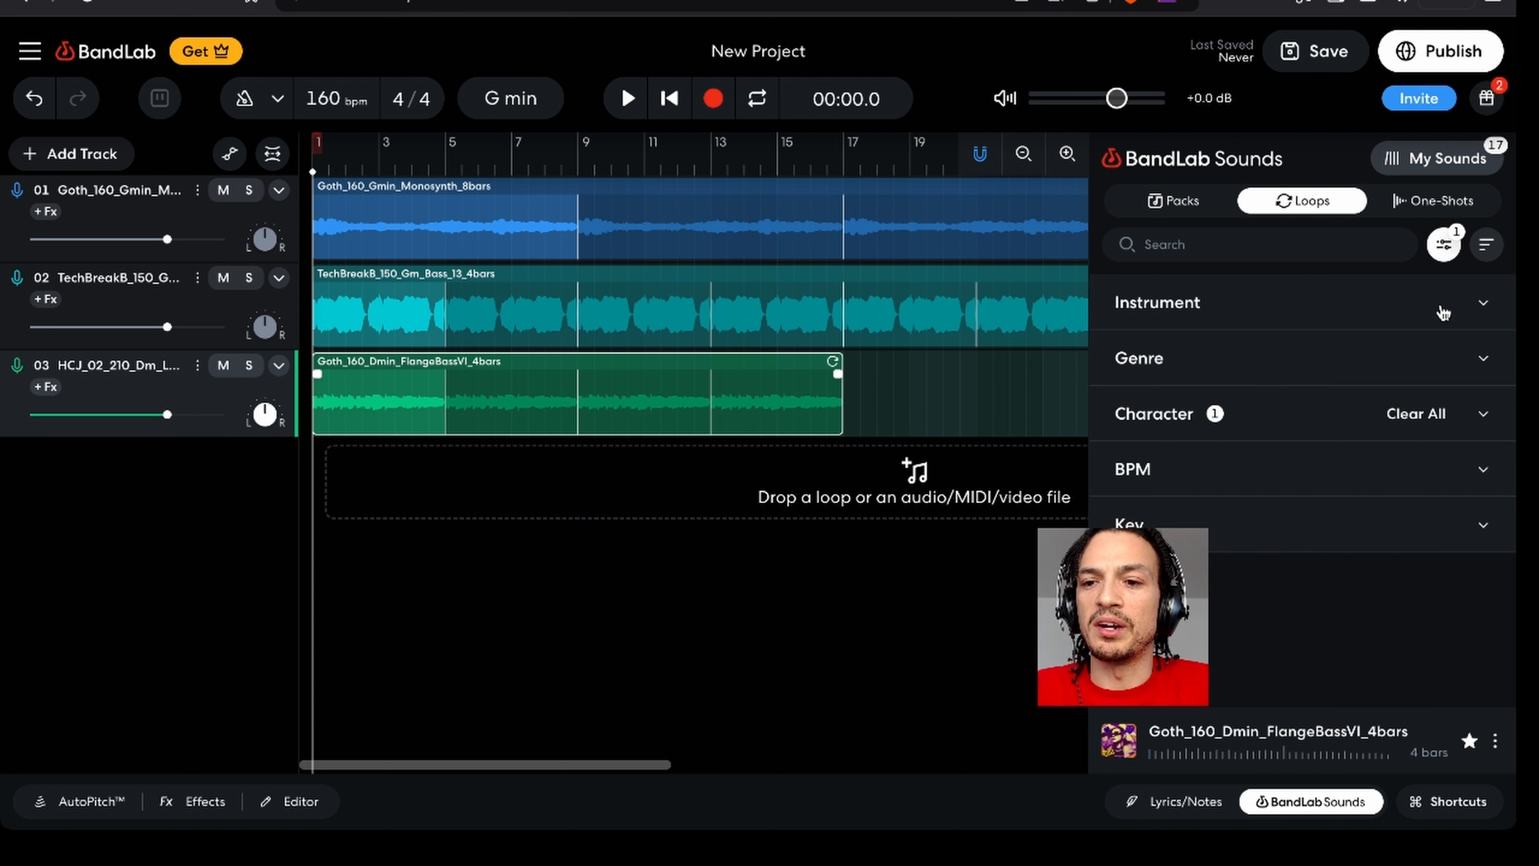
left_click(1260, 424)
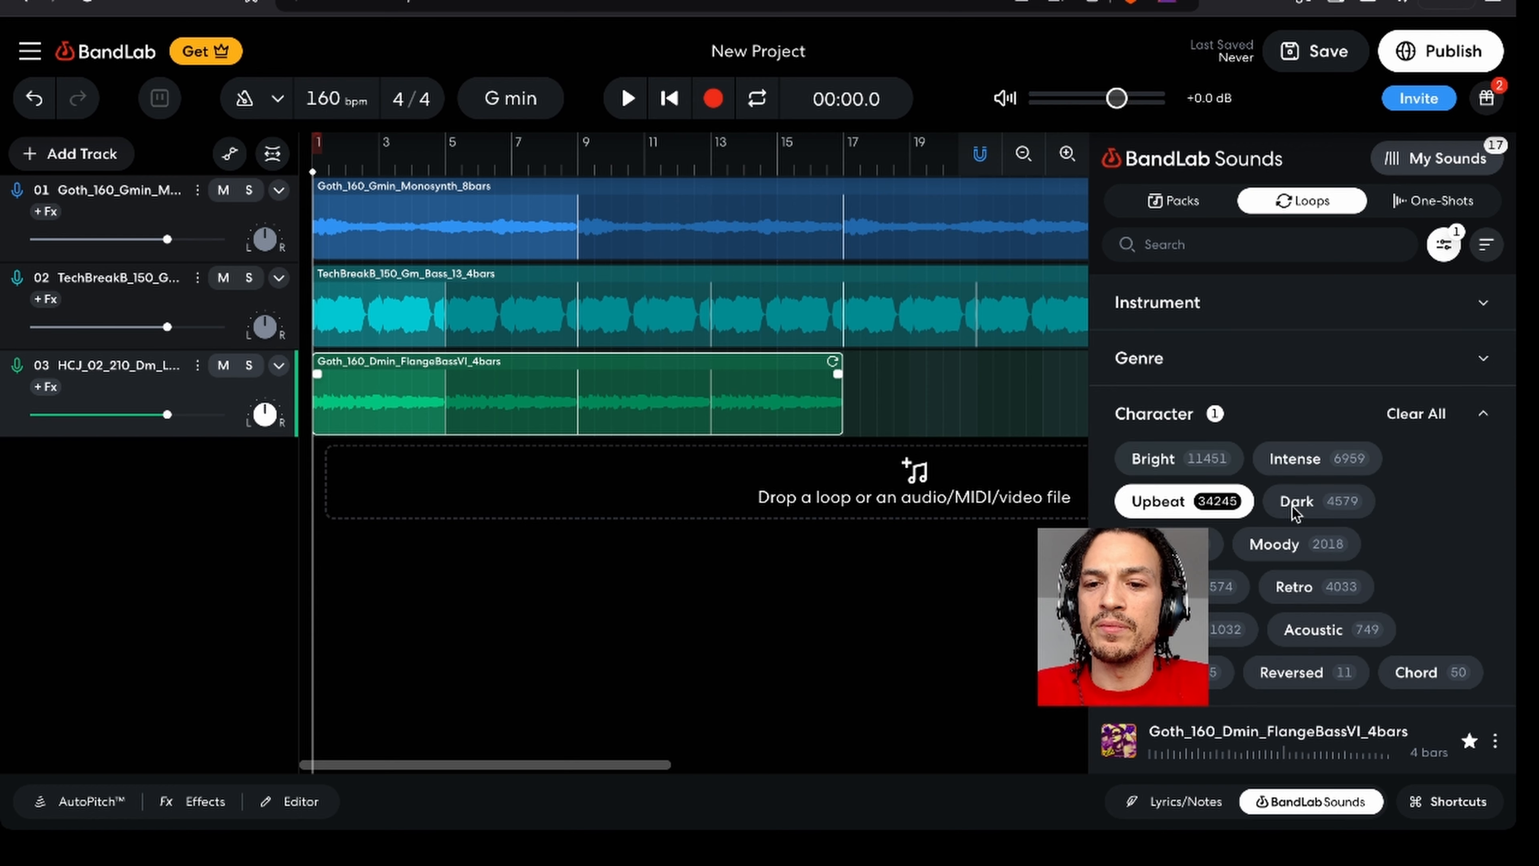
left_click(1289, 412)
left_click(1434, 302)
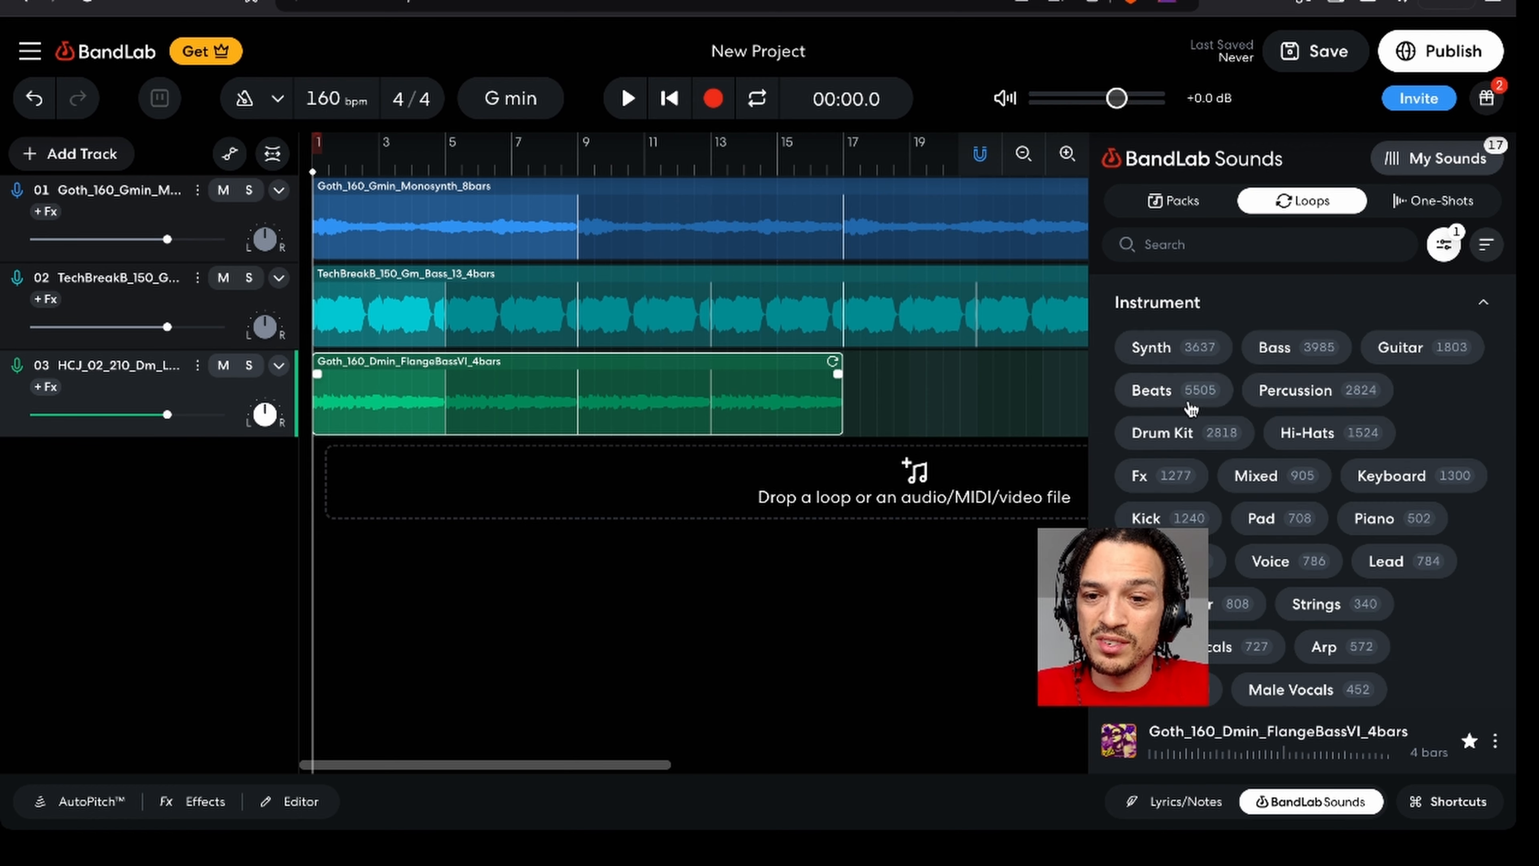
left_click(1212, 432)
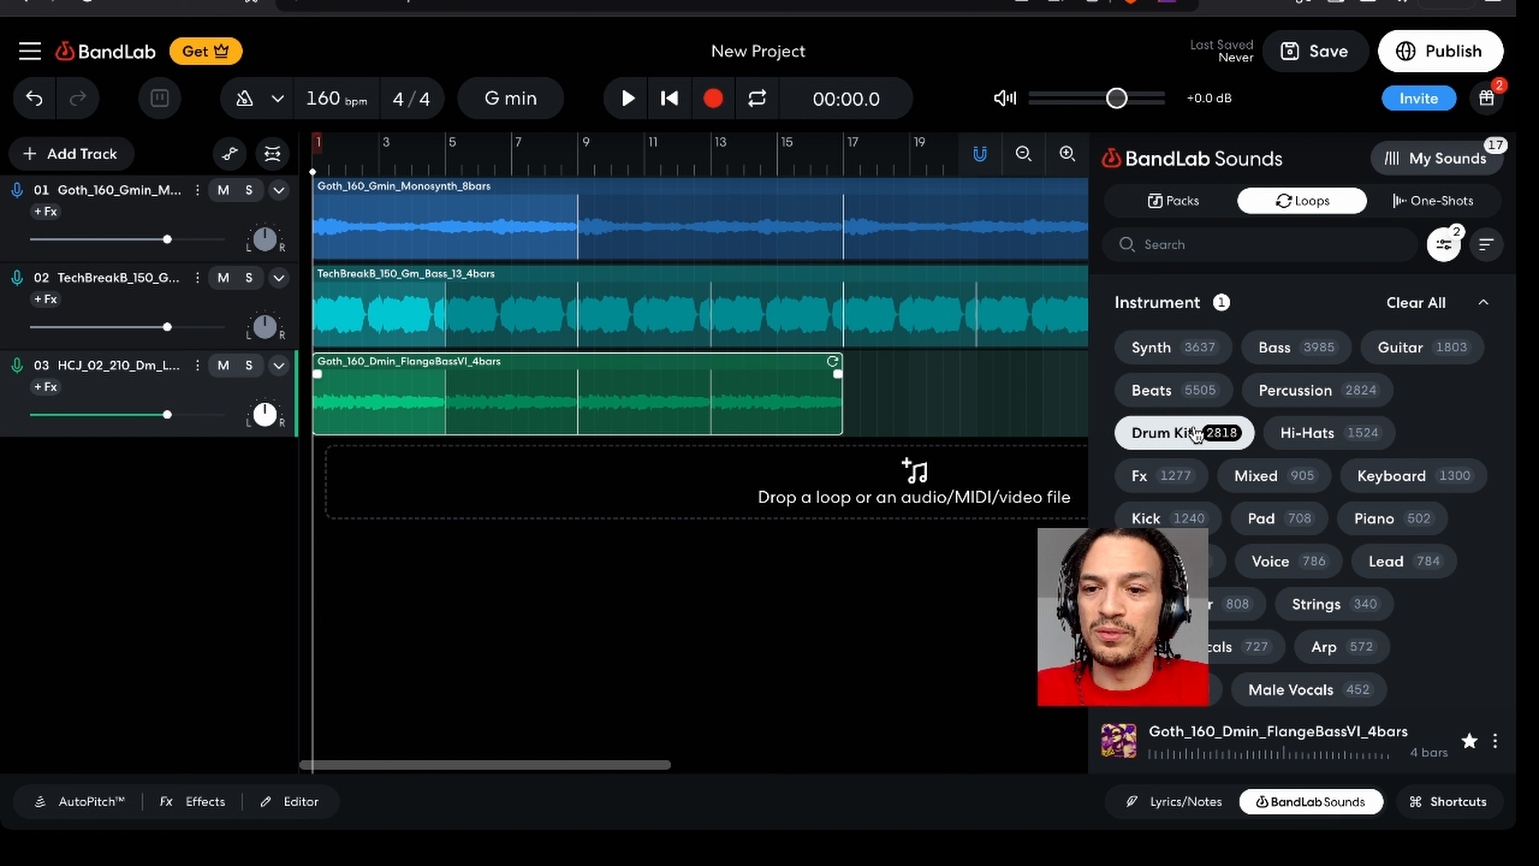
left_click(1490, 303)
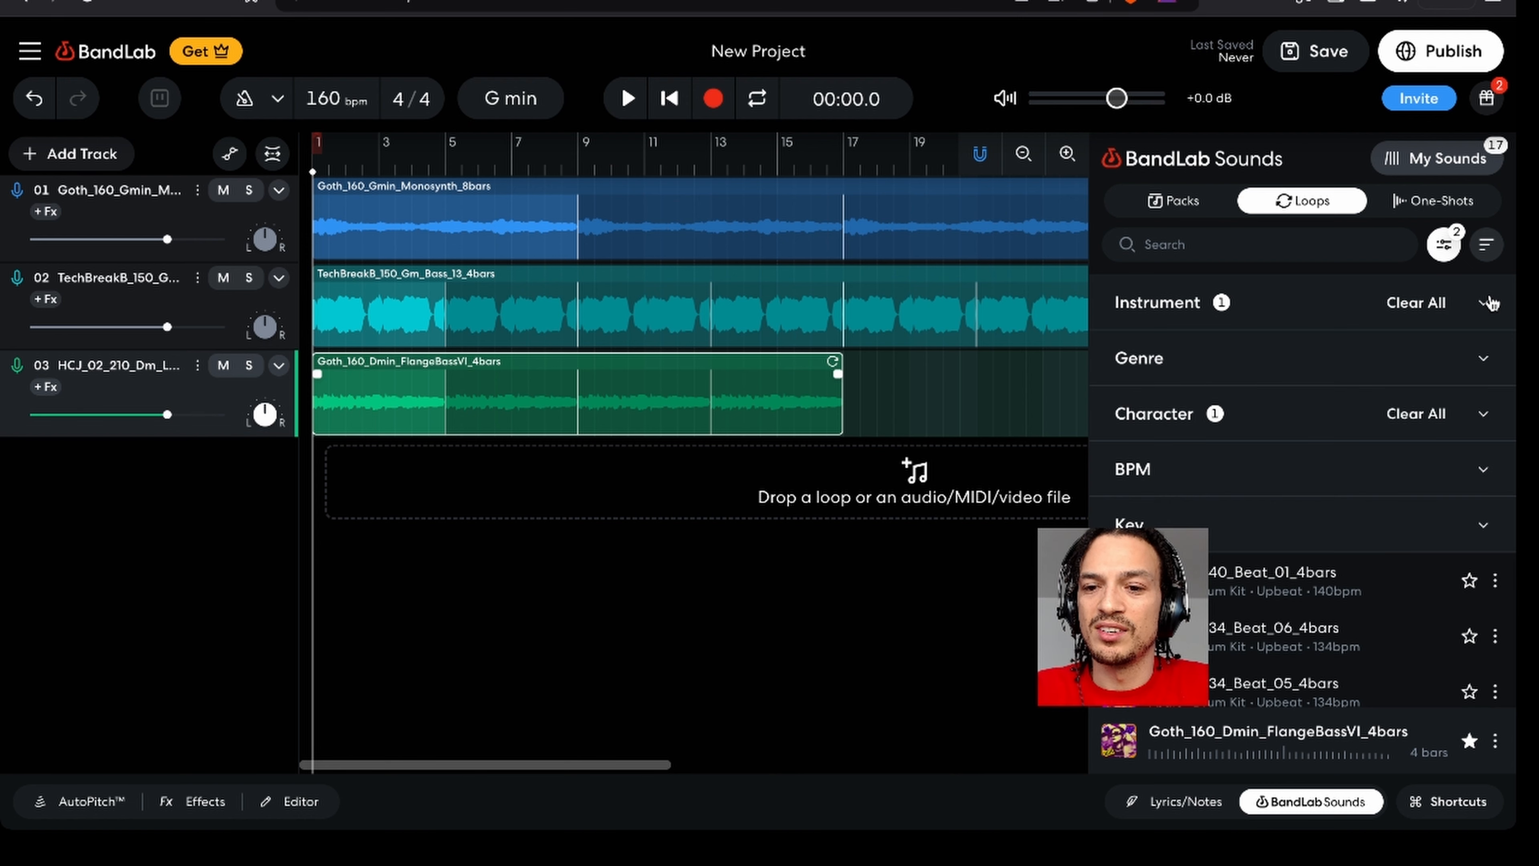
- Audition the JTSPD2_140_Beat_06, Beat_05 and Beat_04 four-bar loops from the filtered drum kit results
left_click(1490, 303)
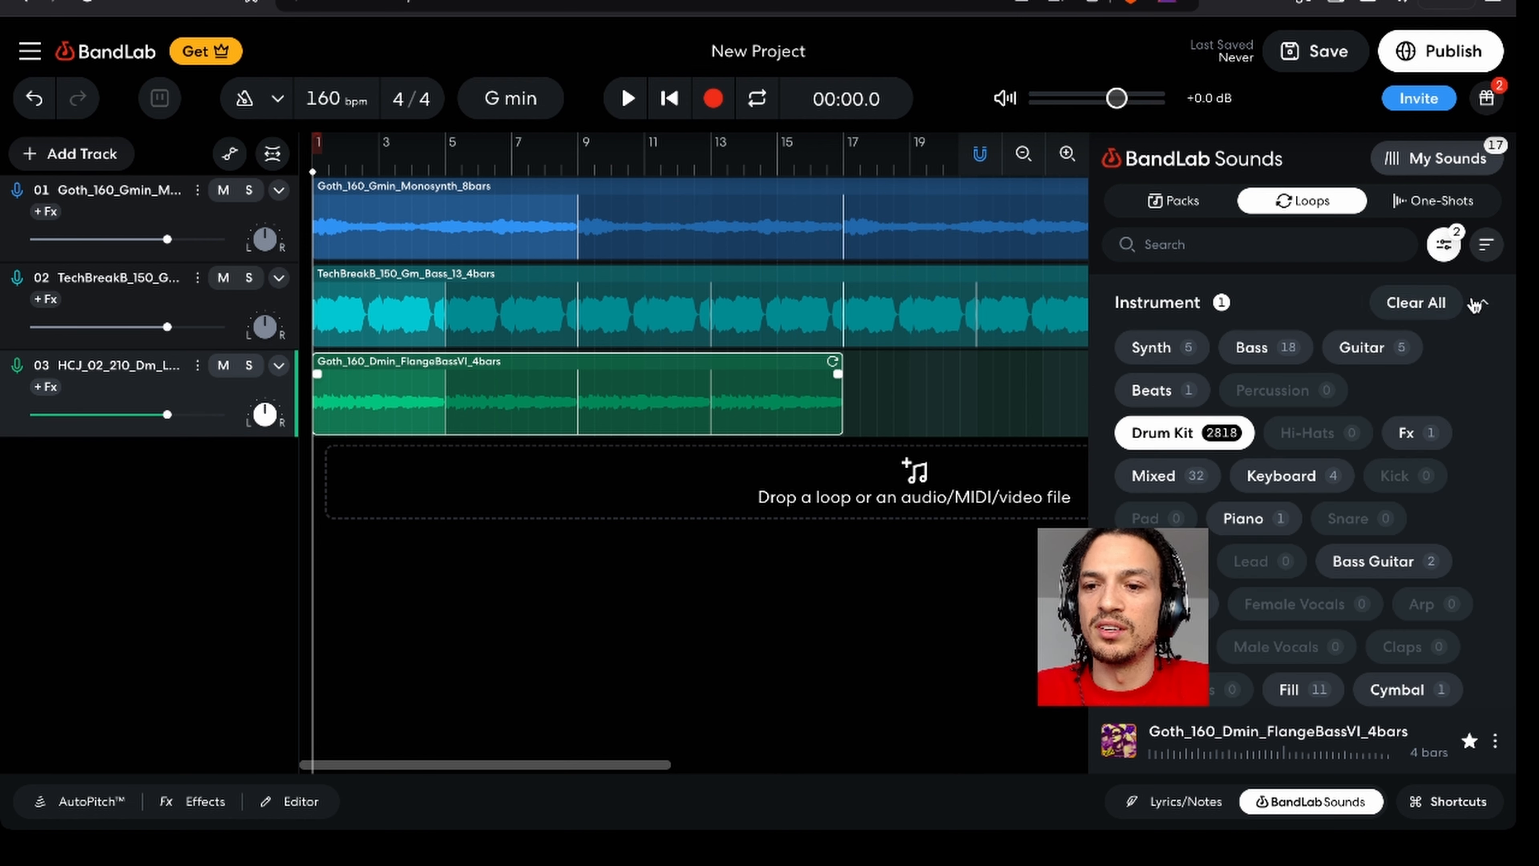
left_click(1476, 304)
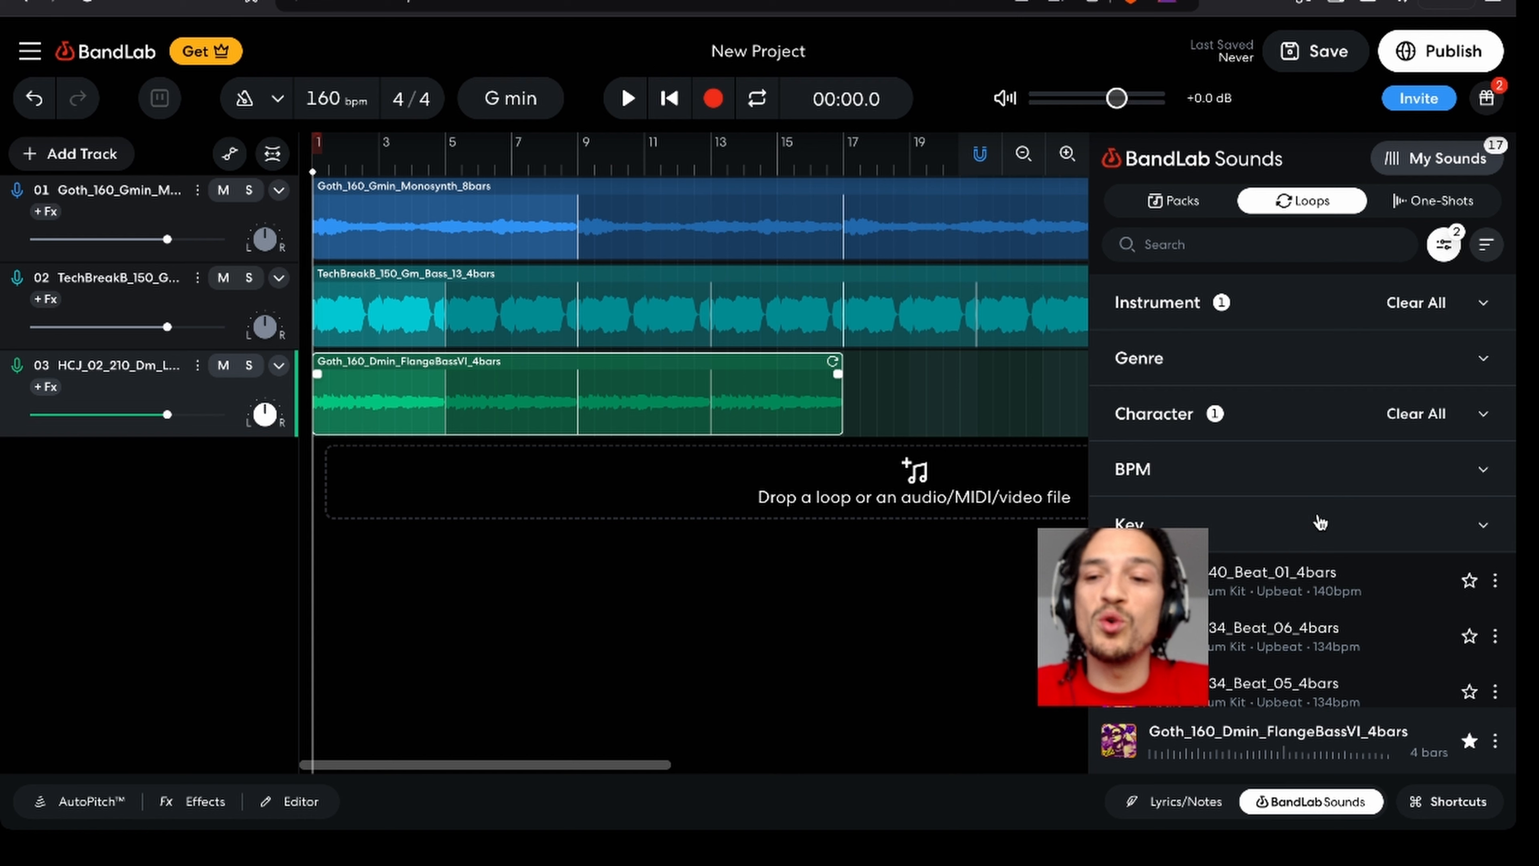
left_click(1444, 246)
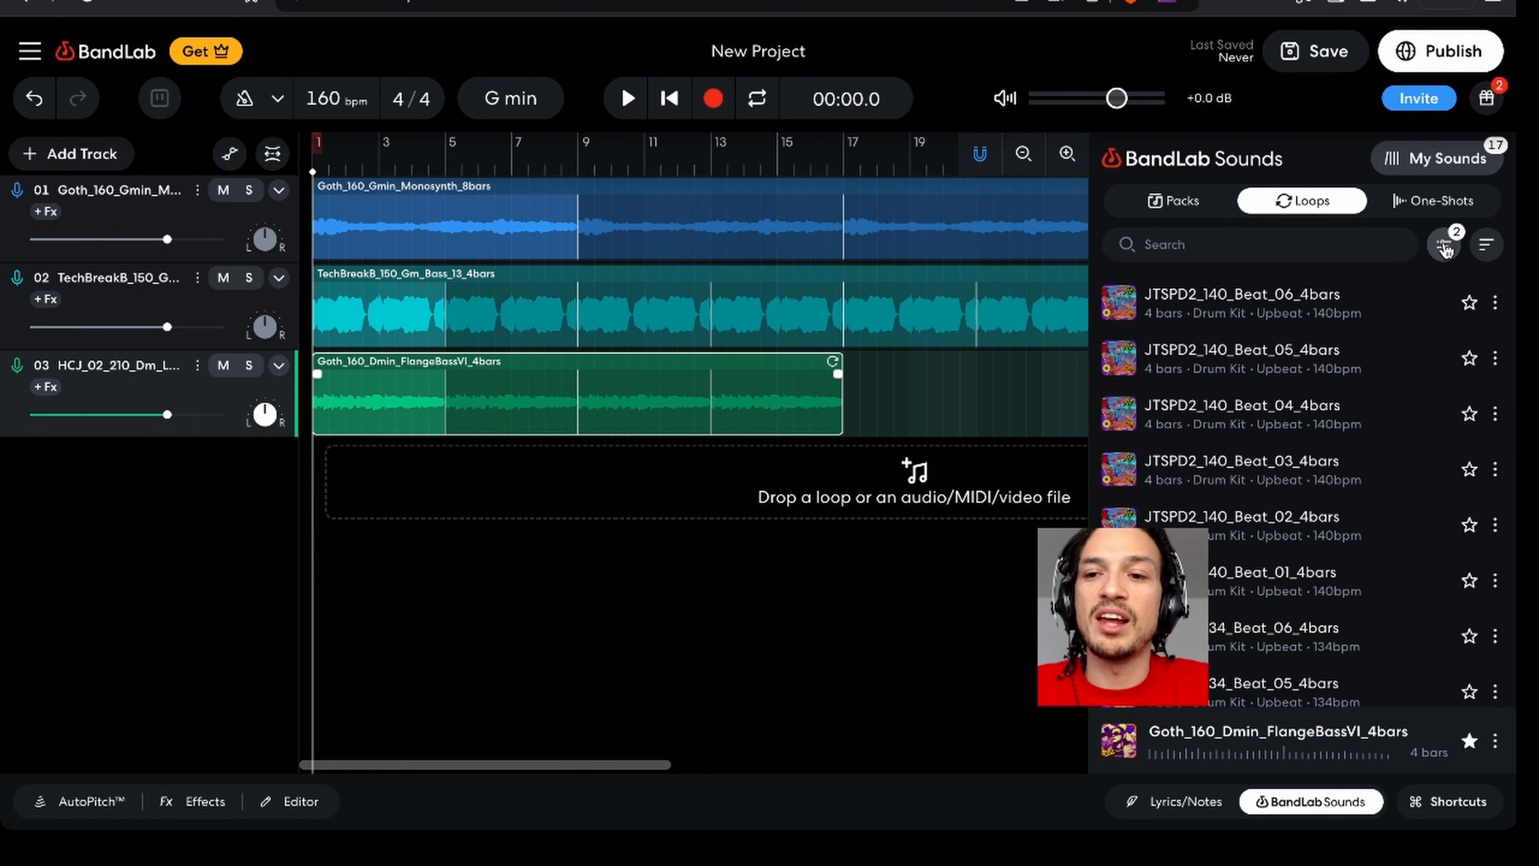
left_click(1118, 303)
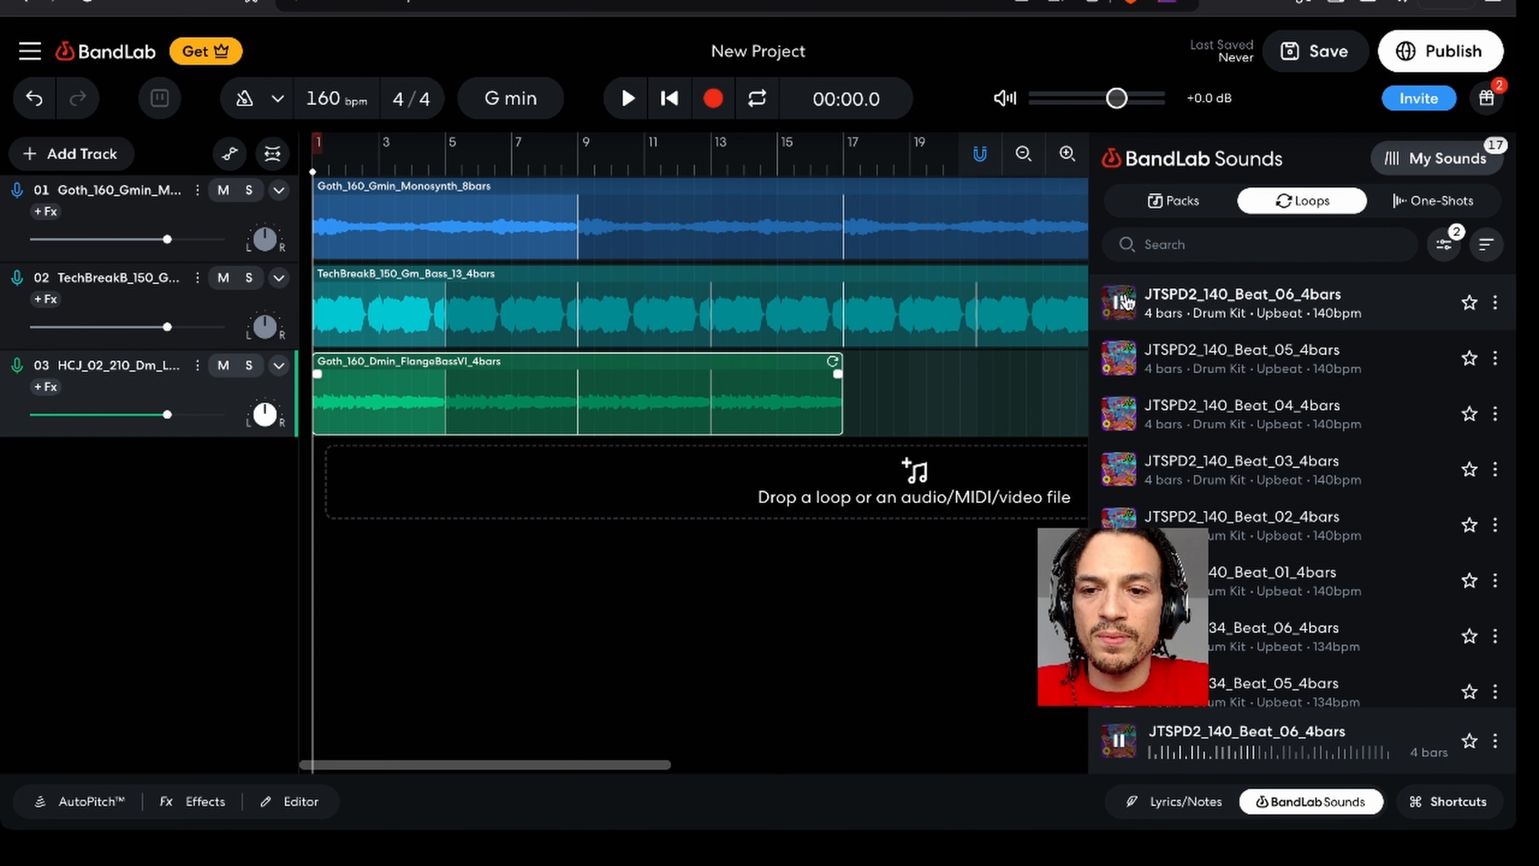
left_click(1118, 357)
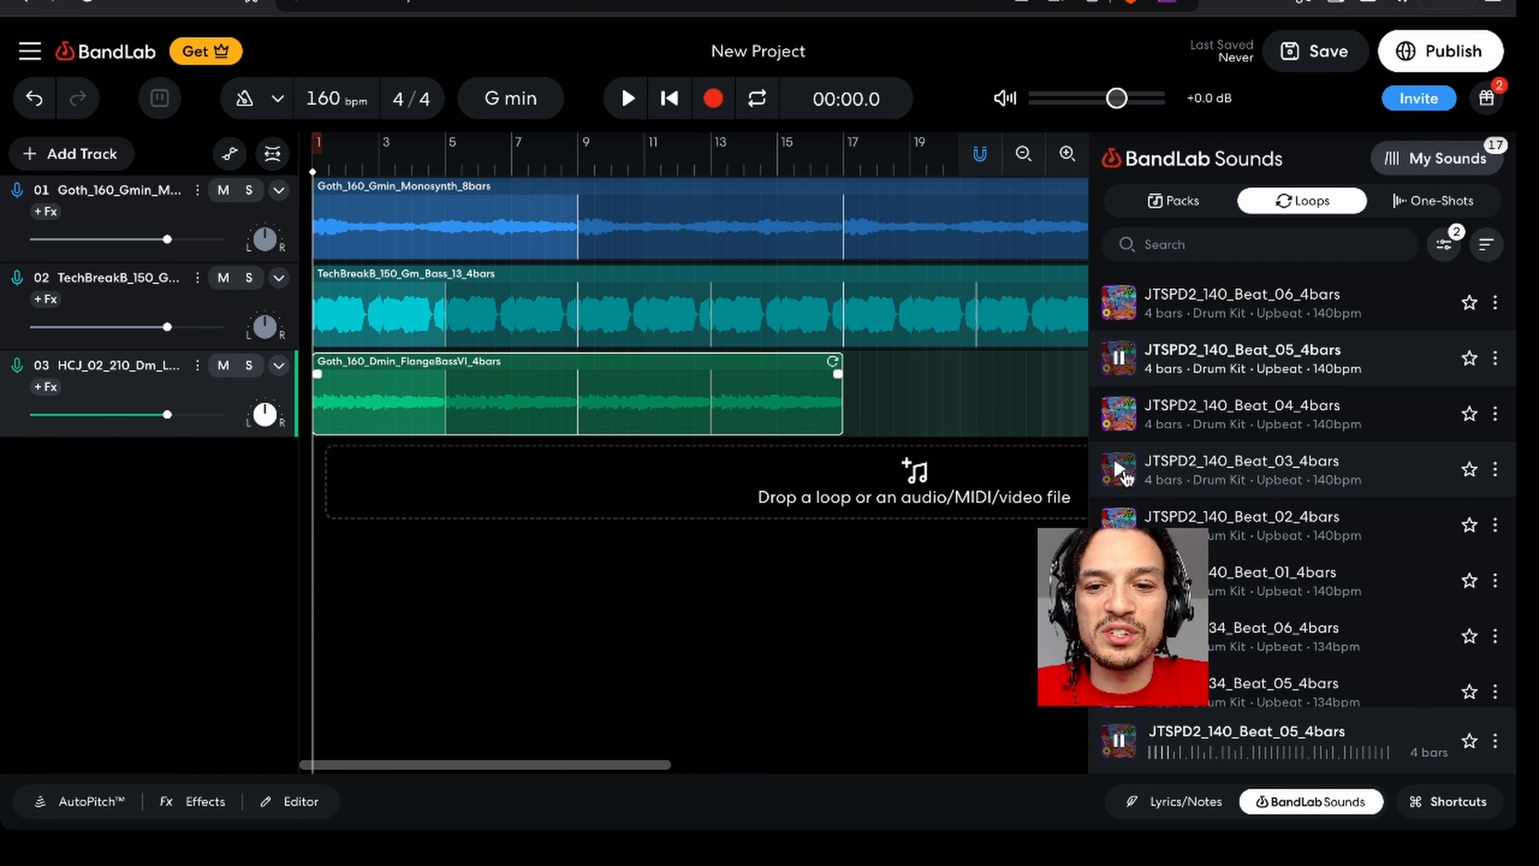
scroll(1115, 418, "down", 1)
scroll(1114, 406, "up", 1)
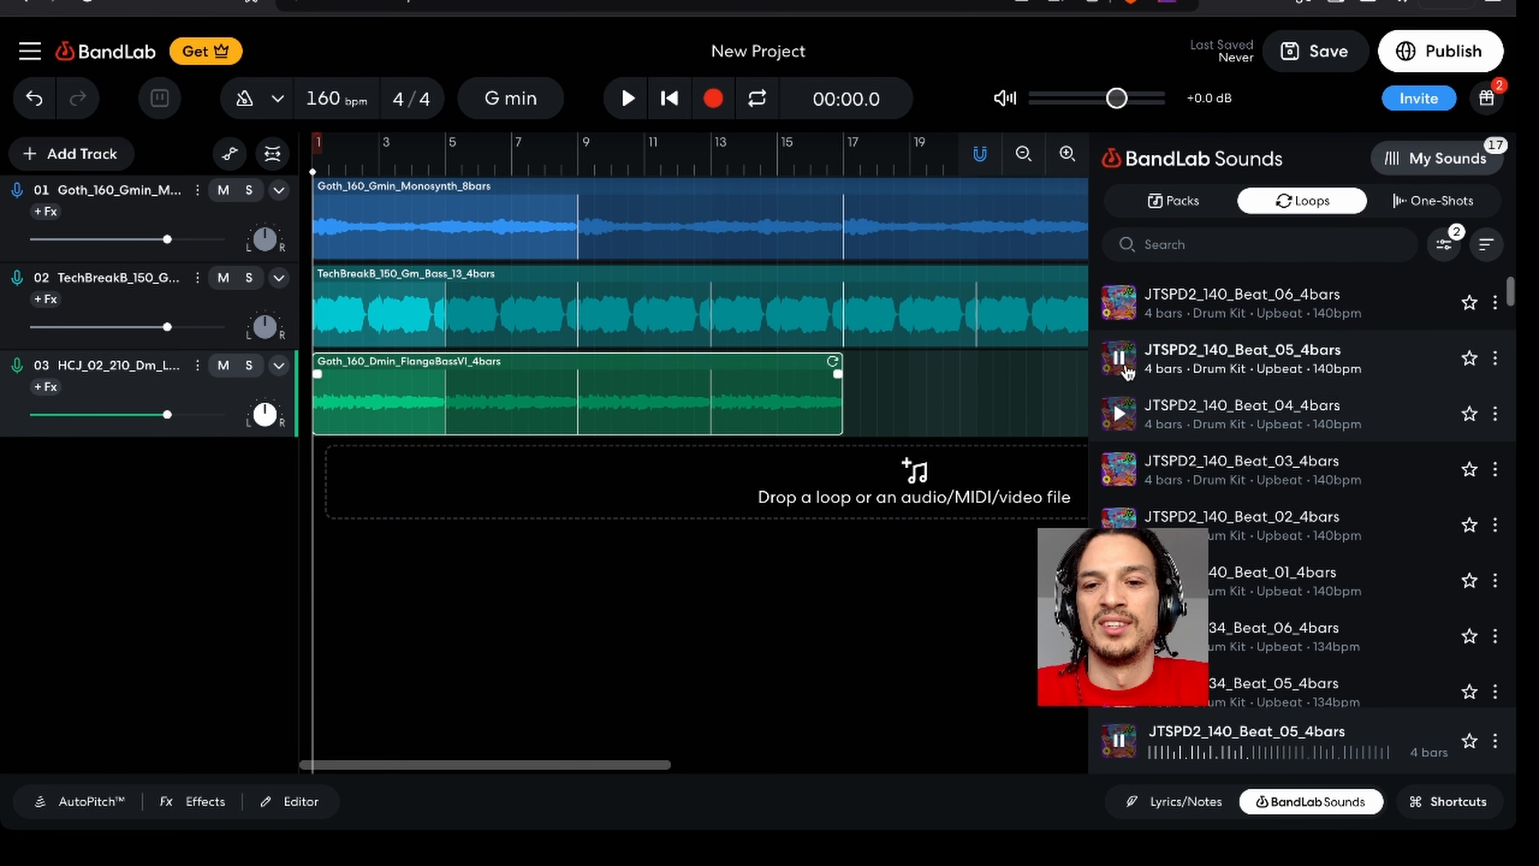
left_click(1119, 416)
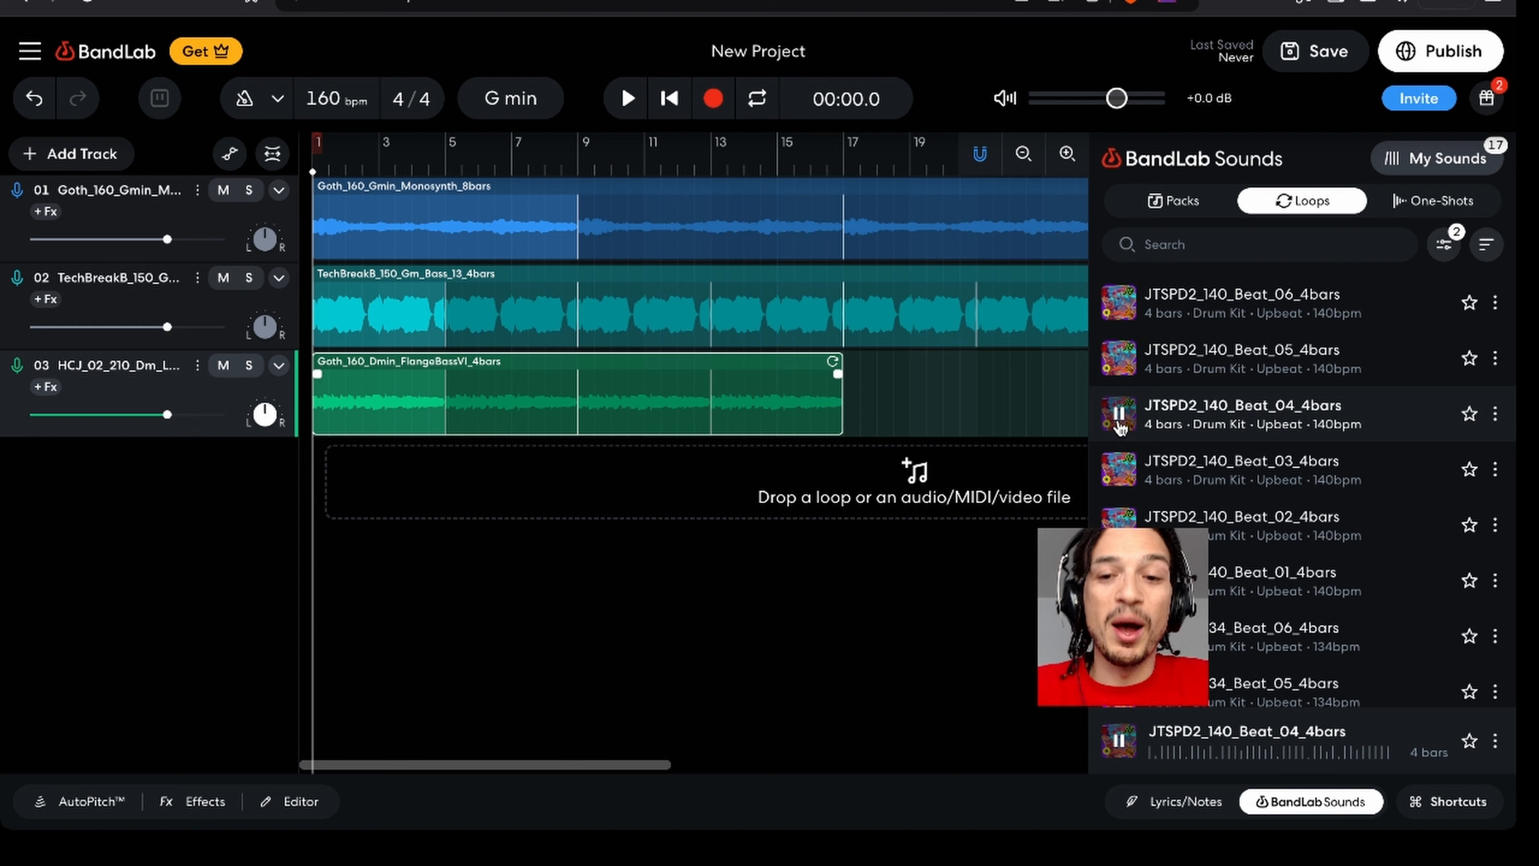
scroll(1115, 406, "down", 1)
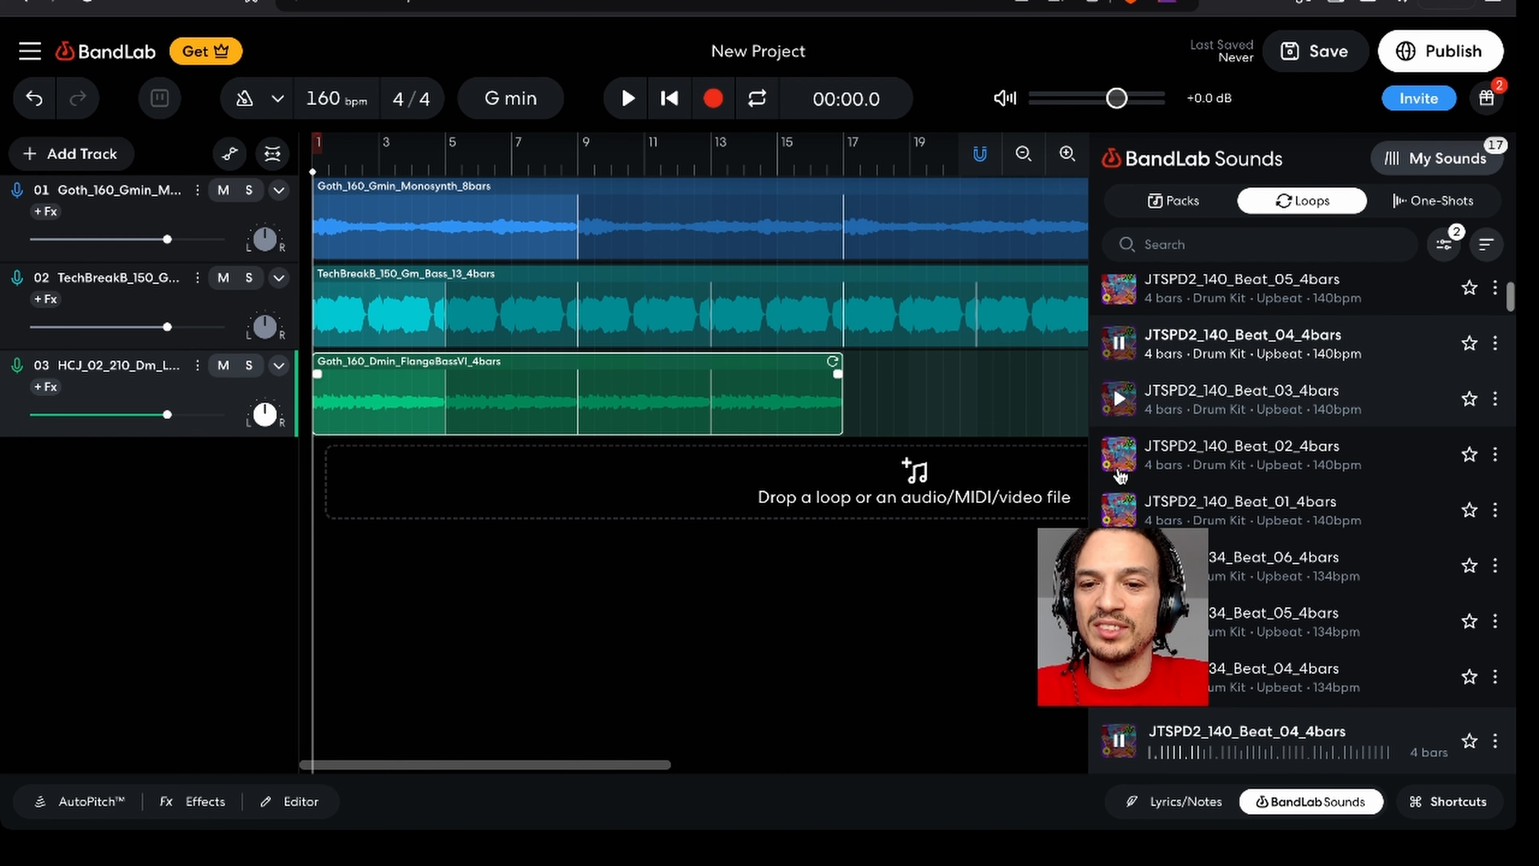
- Mark the JTSPD2_140_Beat_04 and JTSPD2_140_Beat_05 loops as favorites and stop the preview
left_click(1469, 344)
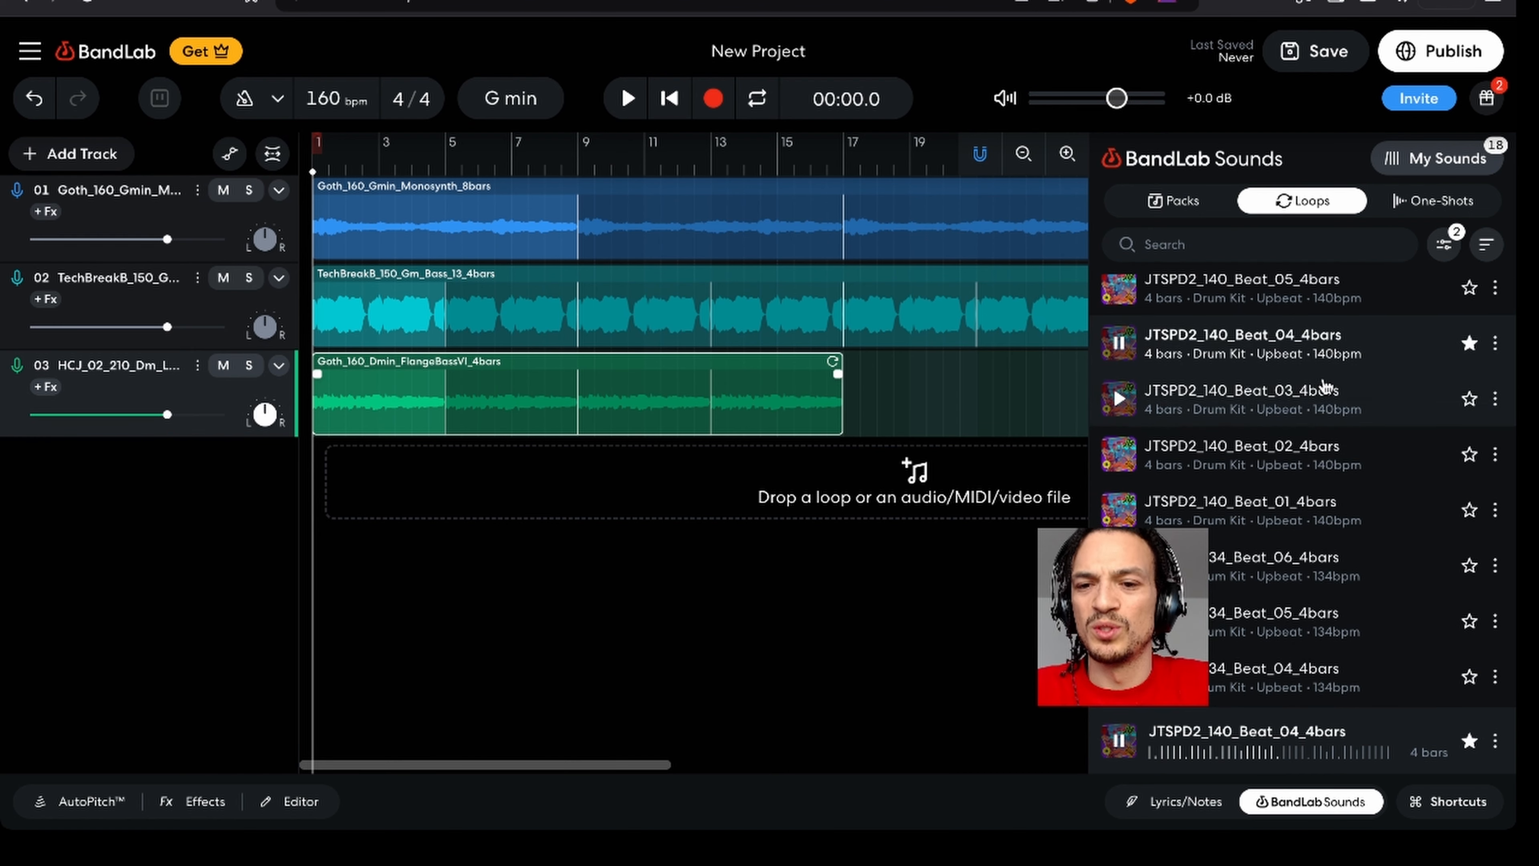
scroll(1169, 352, "up", 1)
scroll(1170, 354, "up", 1)
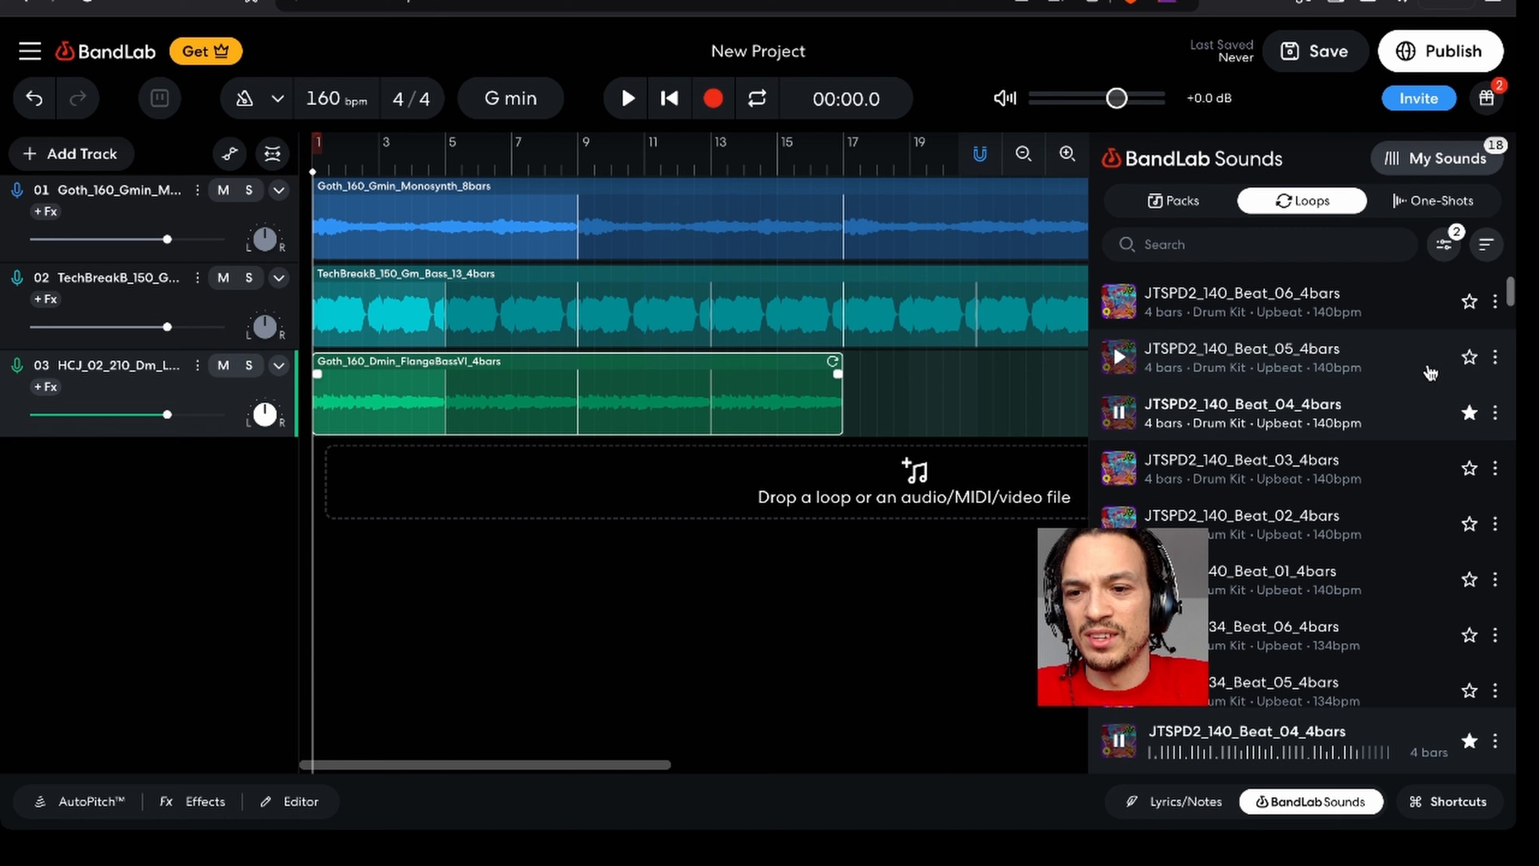
left_click(1469, 356)
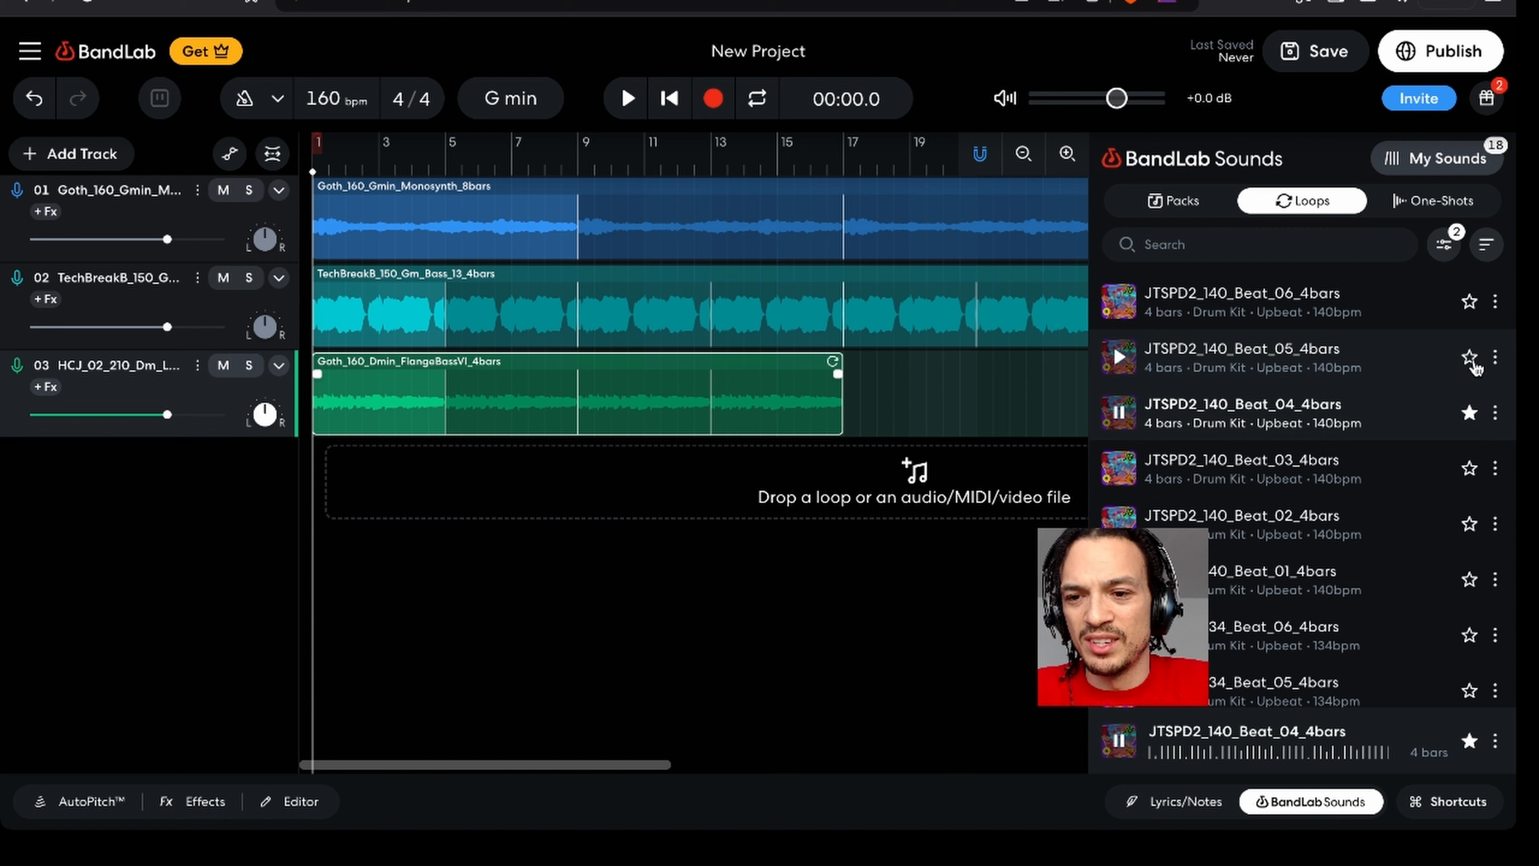
left_click(1118, 412)
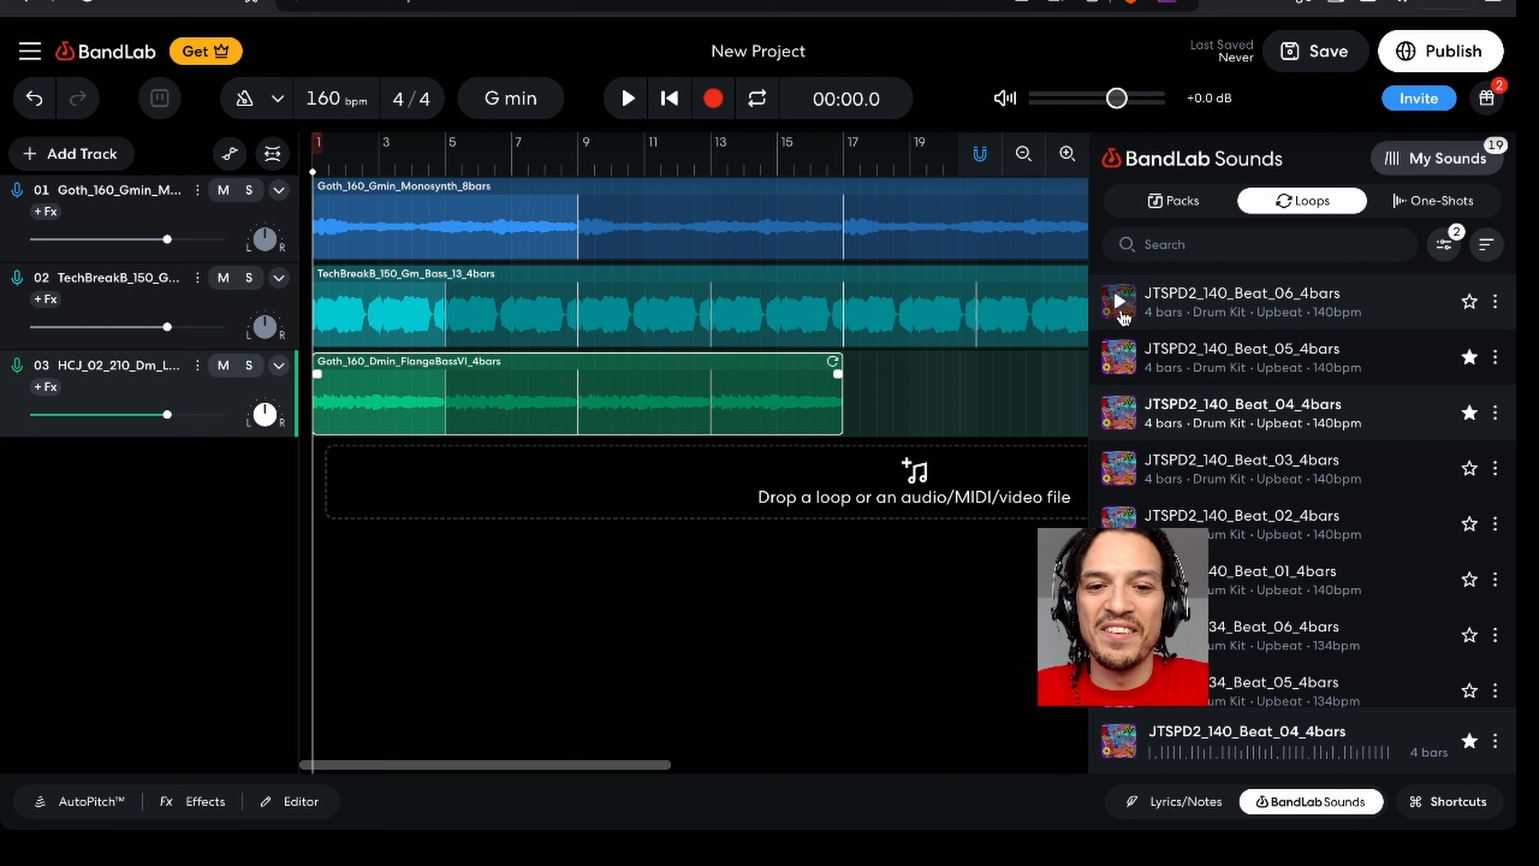
- Place JTSPD2_140_Beat_06_4bars at bar 5 on a new fourth track and loop it out to bar 17 while playing the project
left_click_drag(1123, 315, 486, 505)
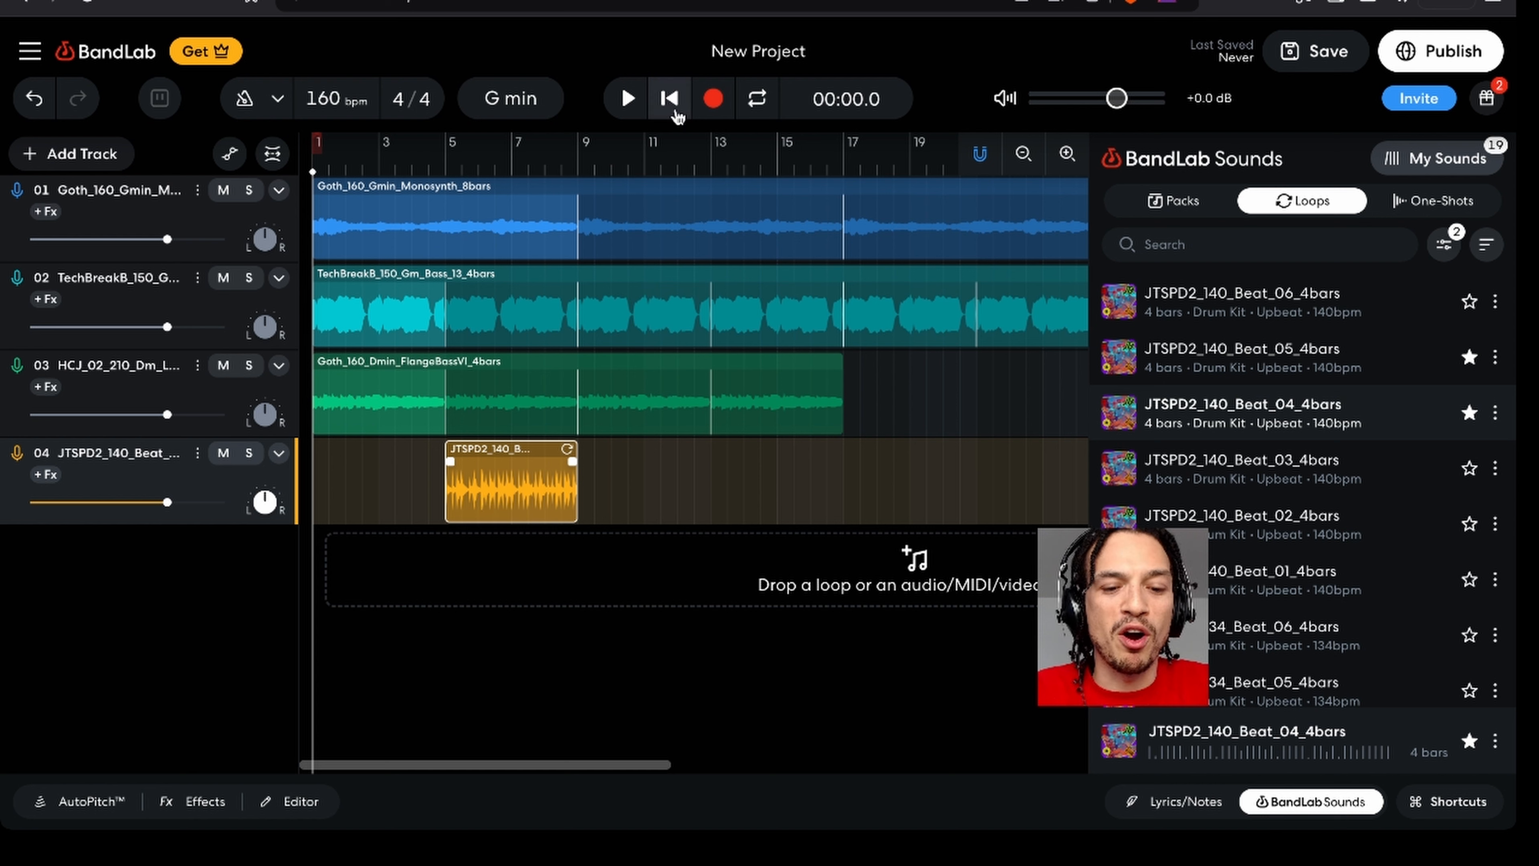
key("space")
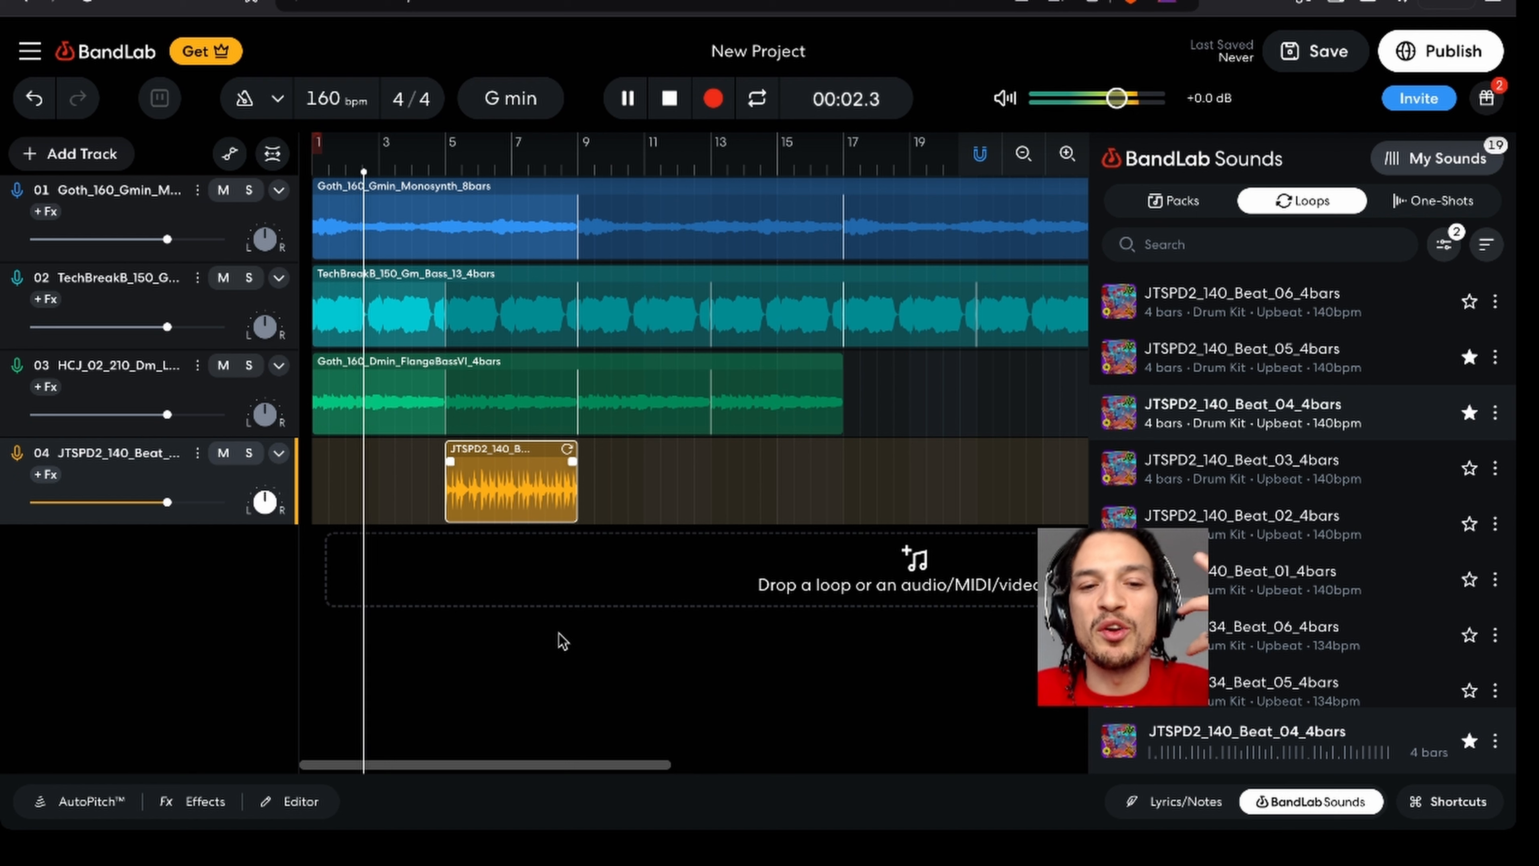
left_click_drag(572, 449, 836, 452)
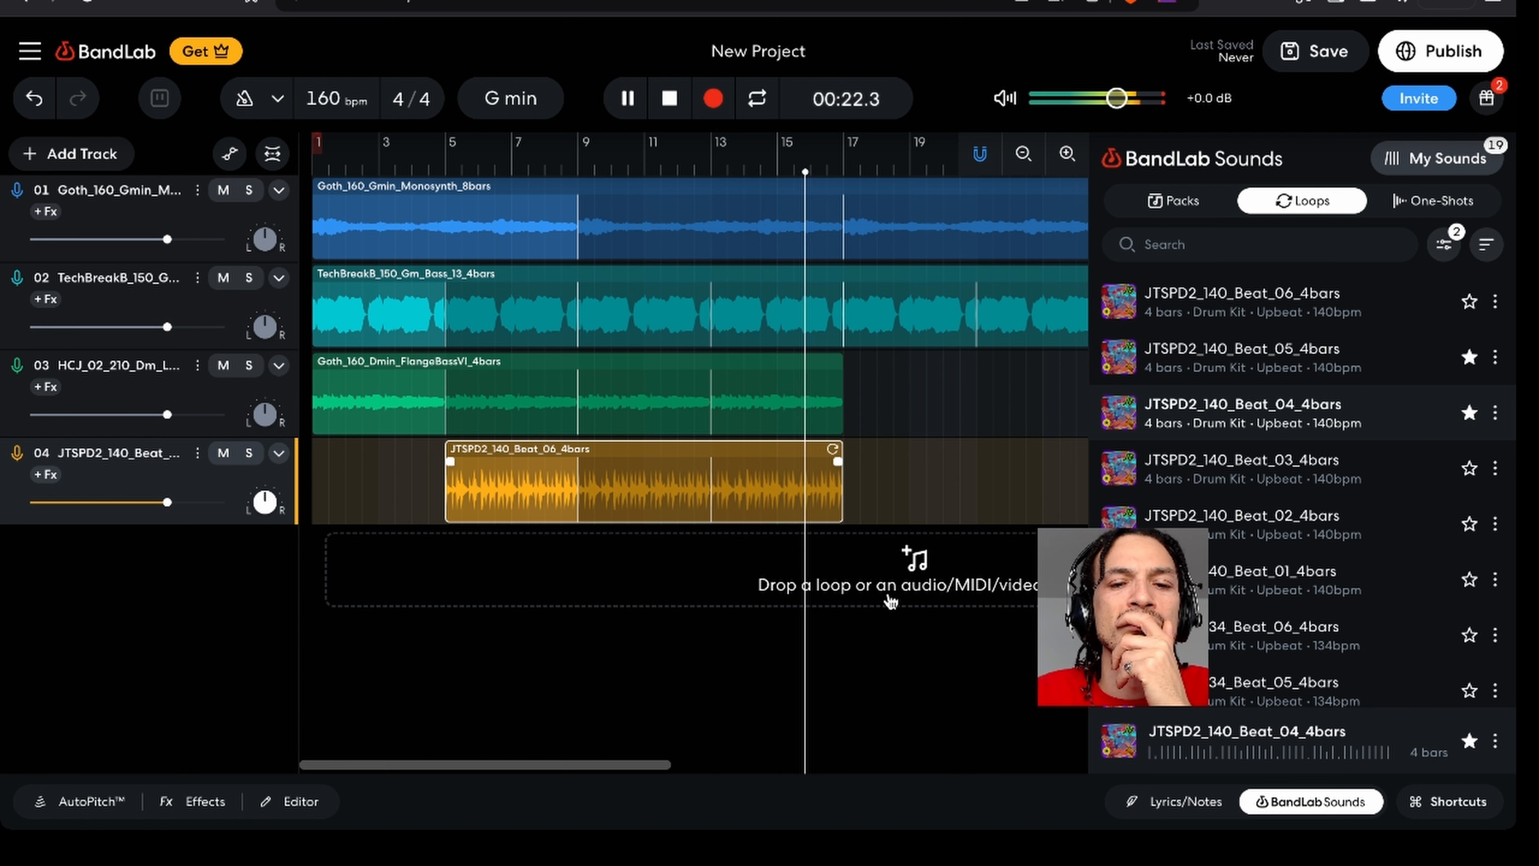
key("space")
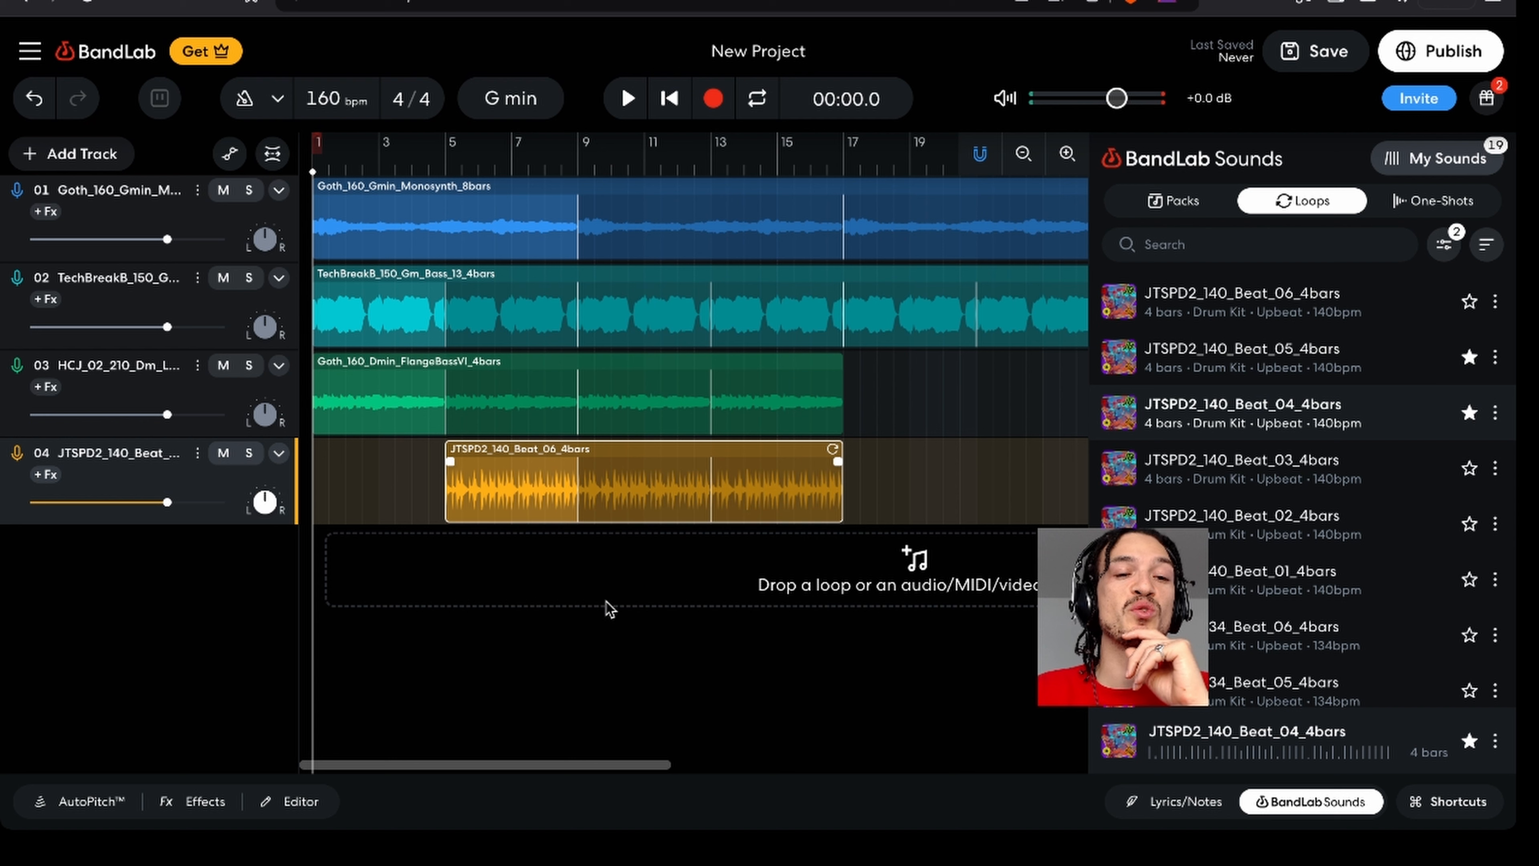
- Try a copy of the FlangeBassVI clip over the drum clip on track 4 and move it to bar 17 on track 3
left_click(372, 399)
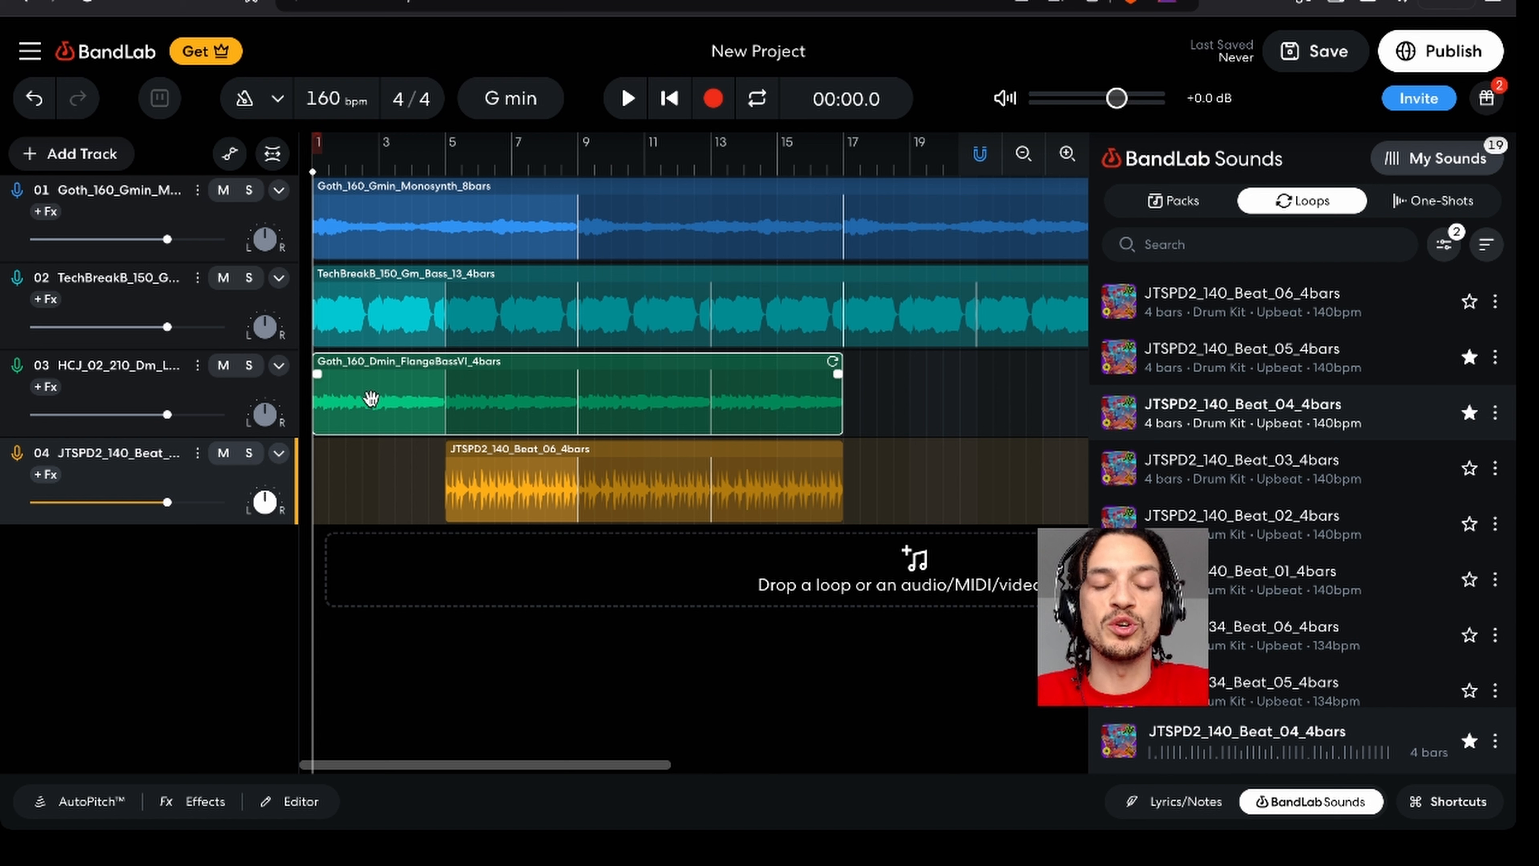
left_click_drag(372, 399, 367, 485)
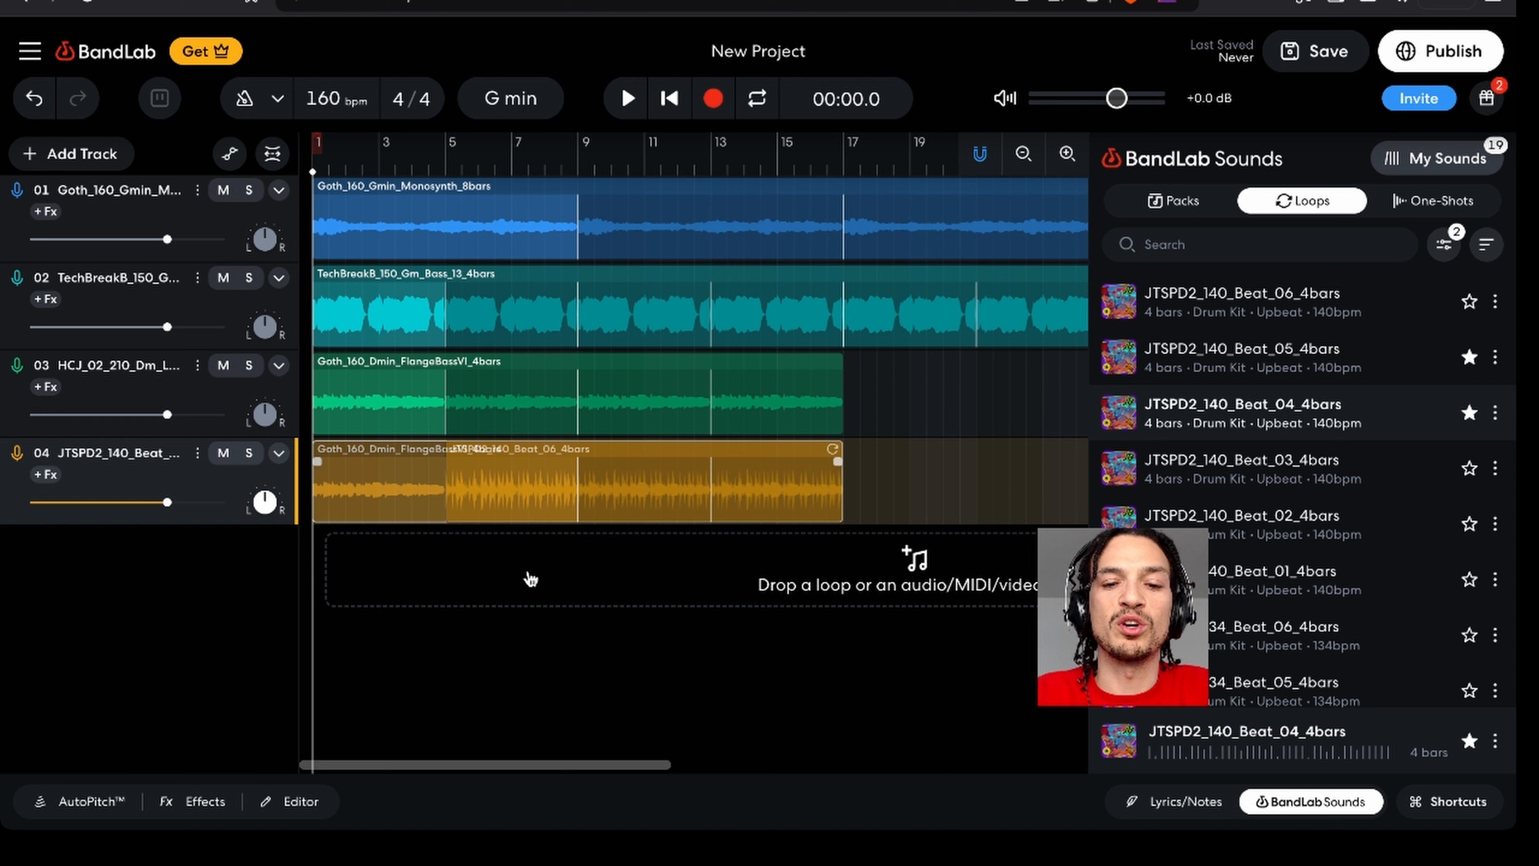
left_click_drag(522, 561, 814, 383)
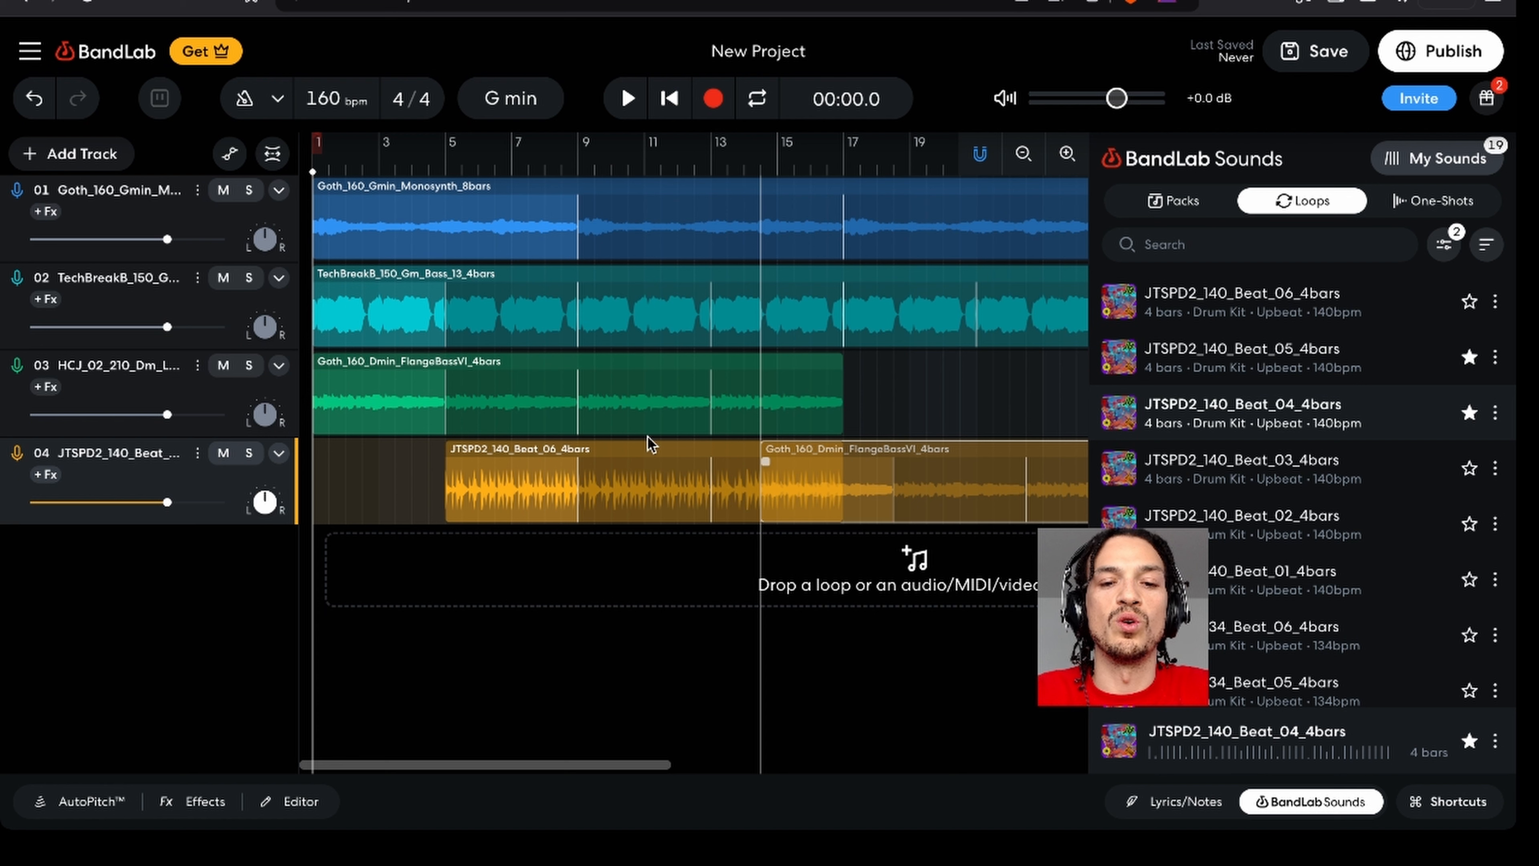
left_click_drag(820, 449, 906, 403)
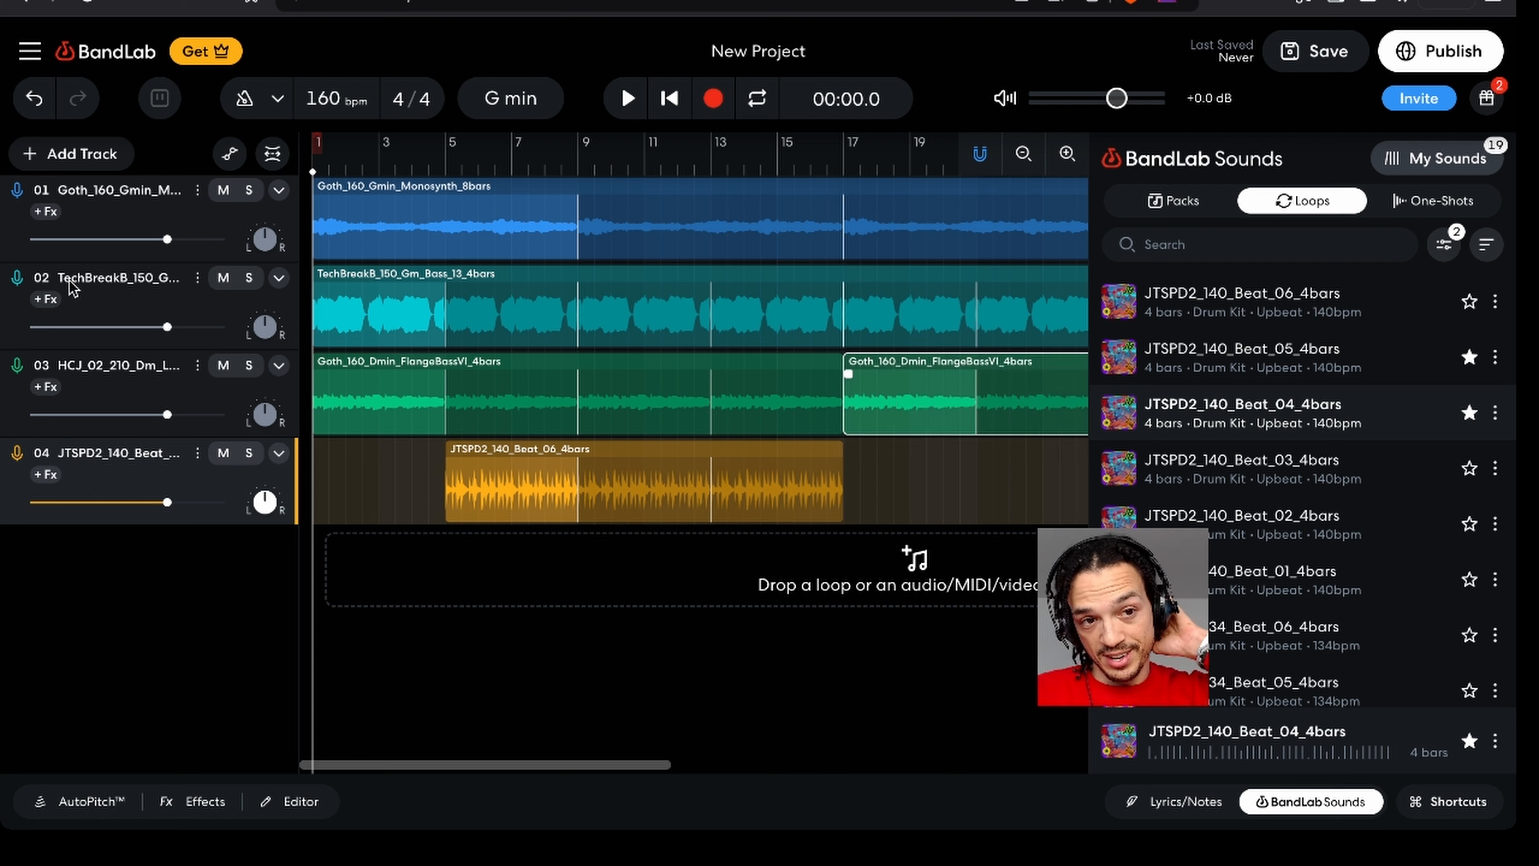
- Add a virtual instrument track below the drum track and close its instrument editor
left_click(49, 168)
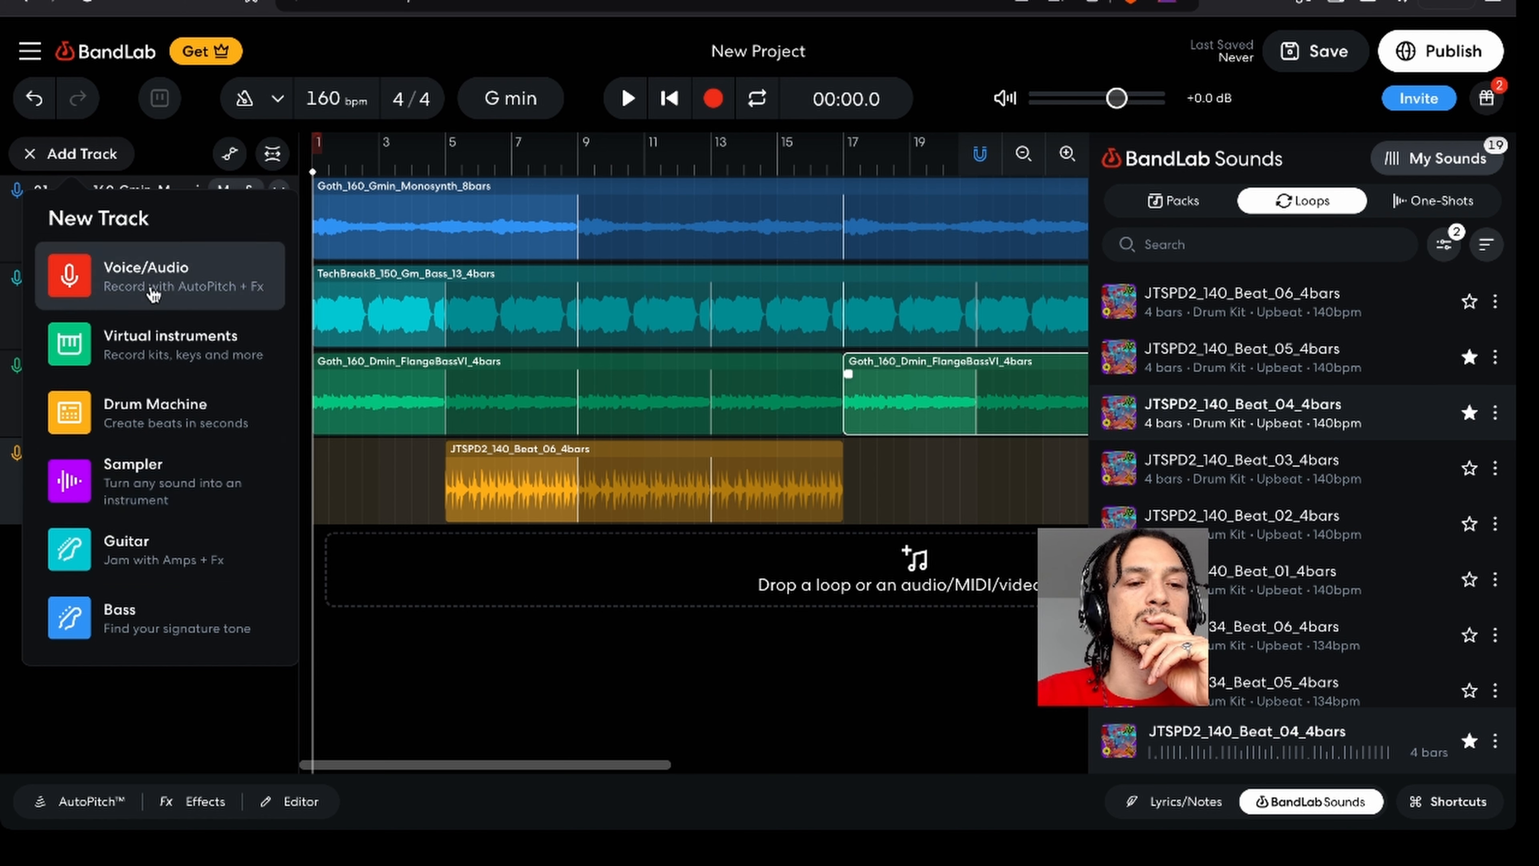
left_click(142, 340)
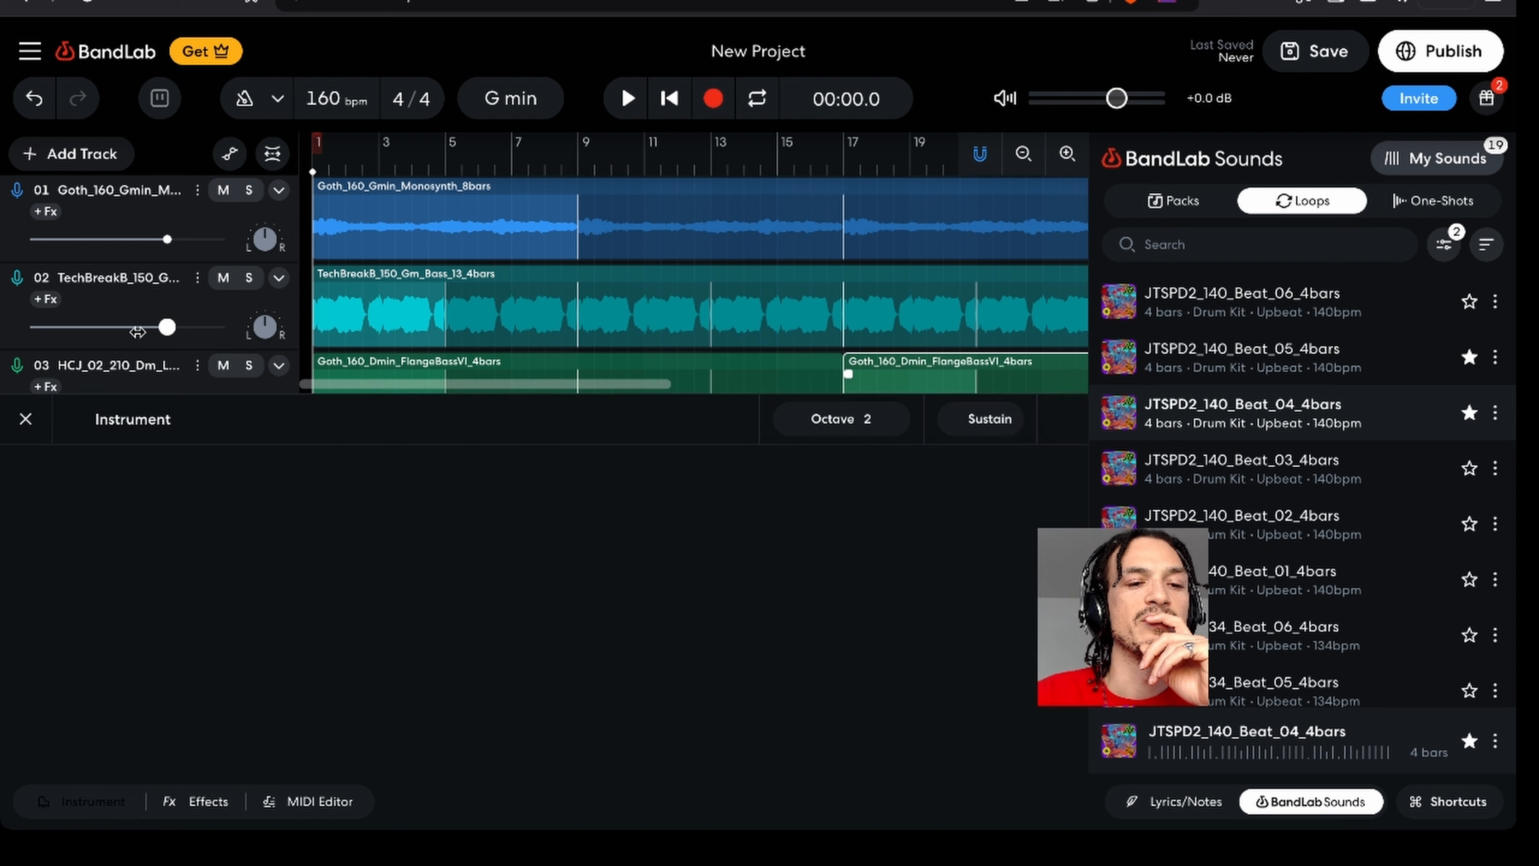
left_click(23, 420)
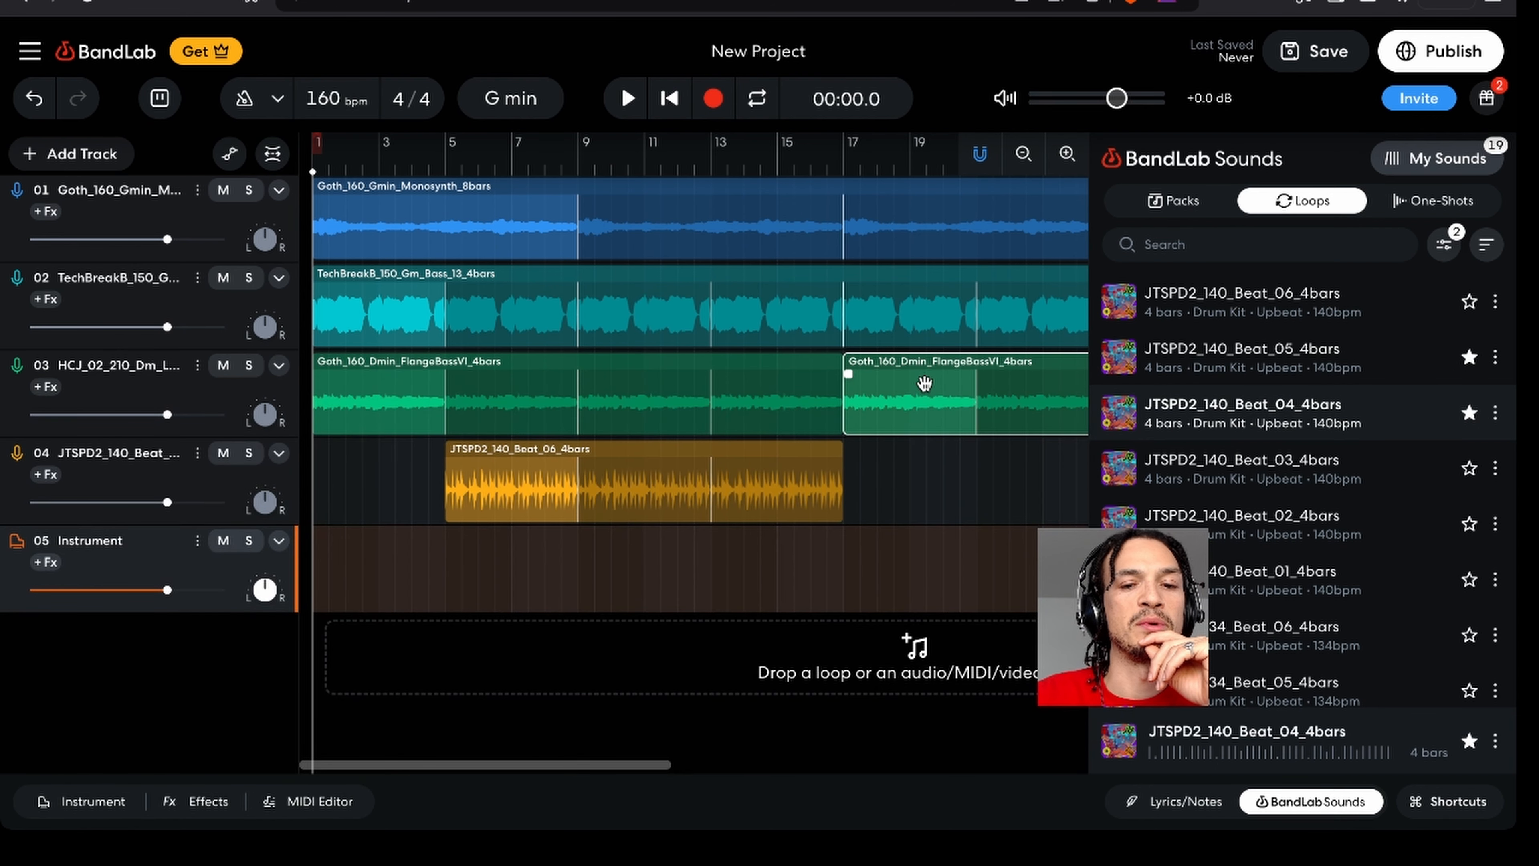
- Move the copied FlangeBassVI clip onto the drum track, and delete both that clip and the empty Instrument track
left_click_drag(924, 383, 933, 487)
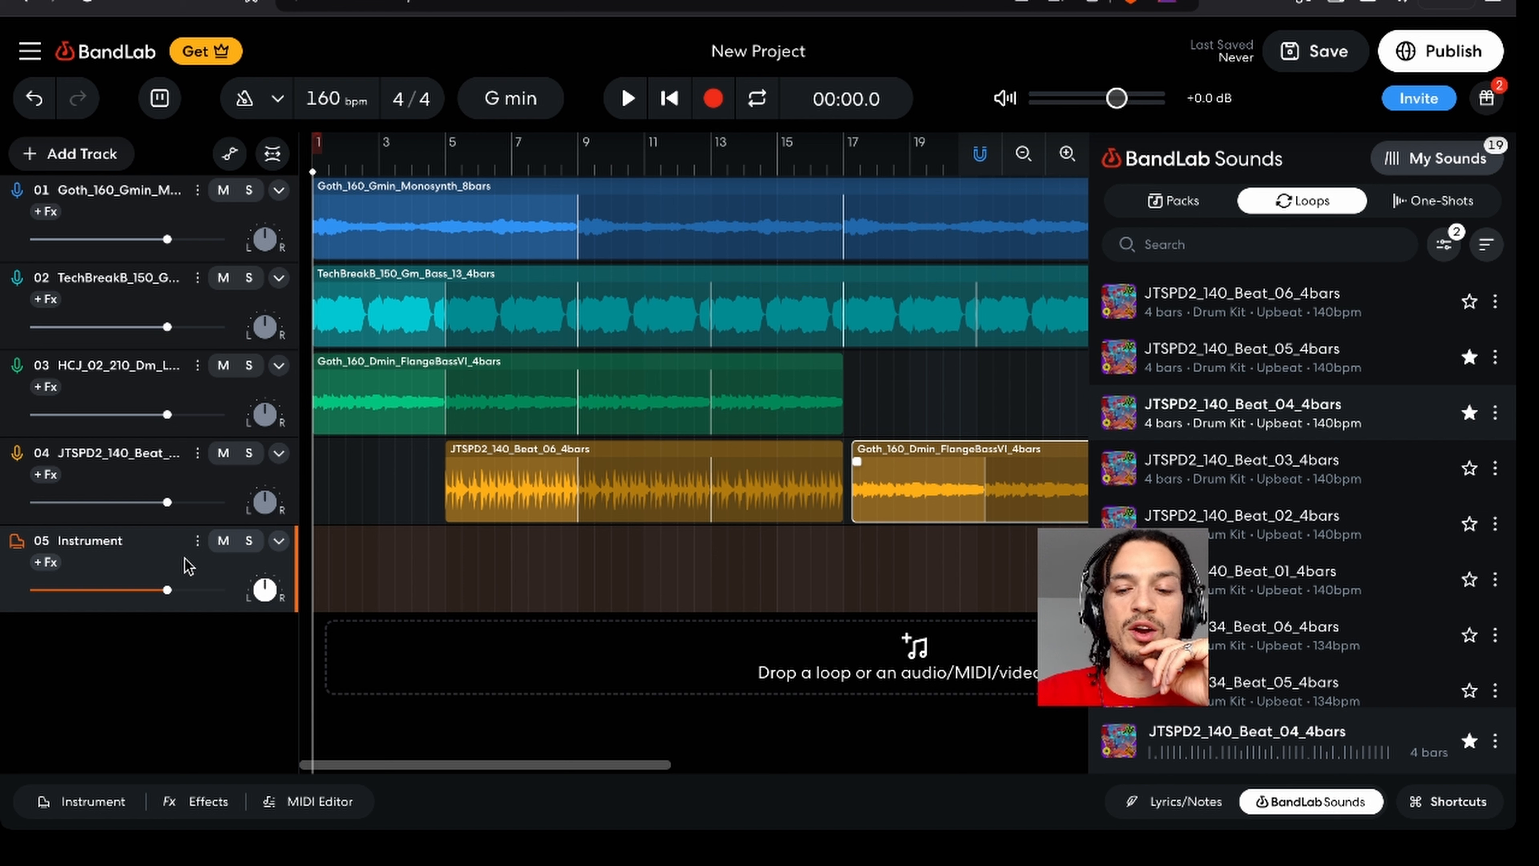
key("Delete")
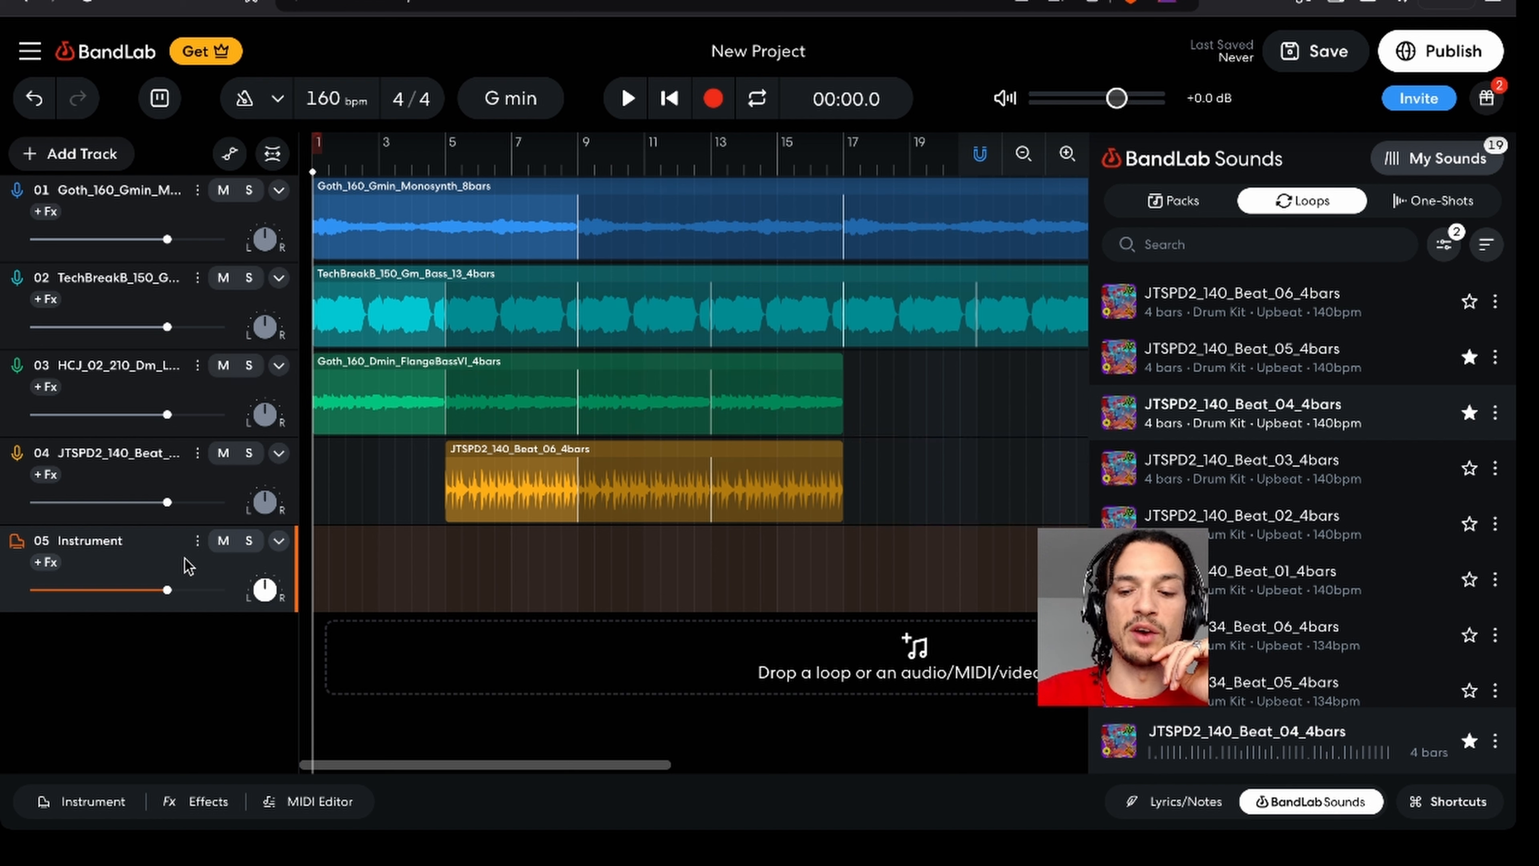
key("Delete")
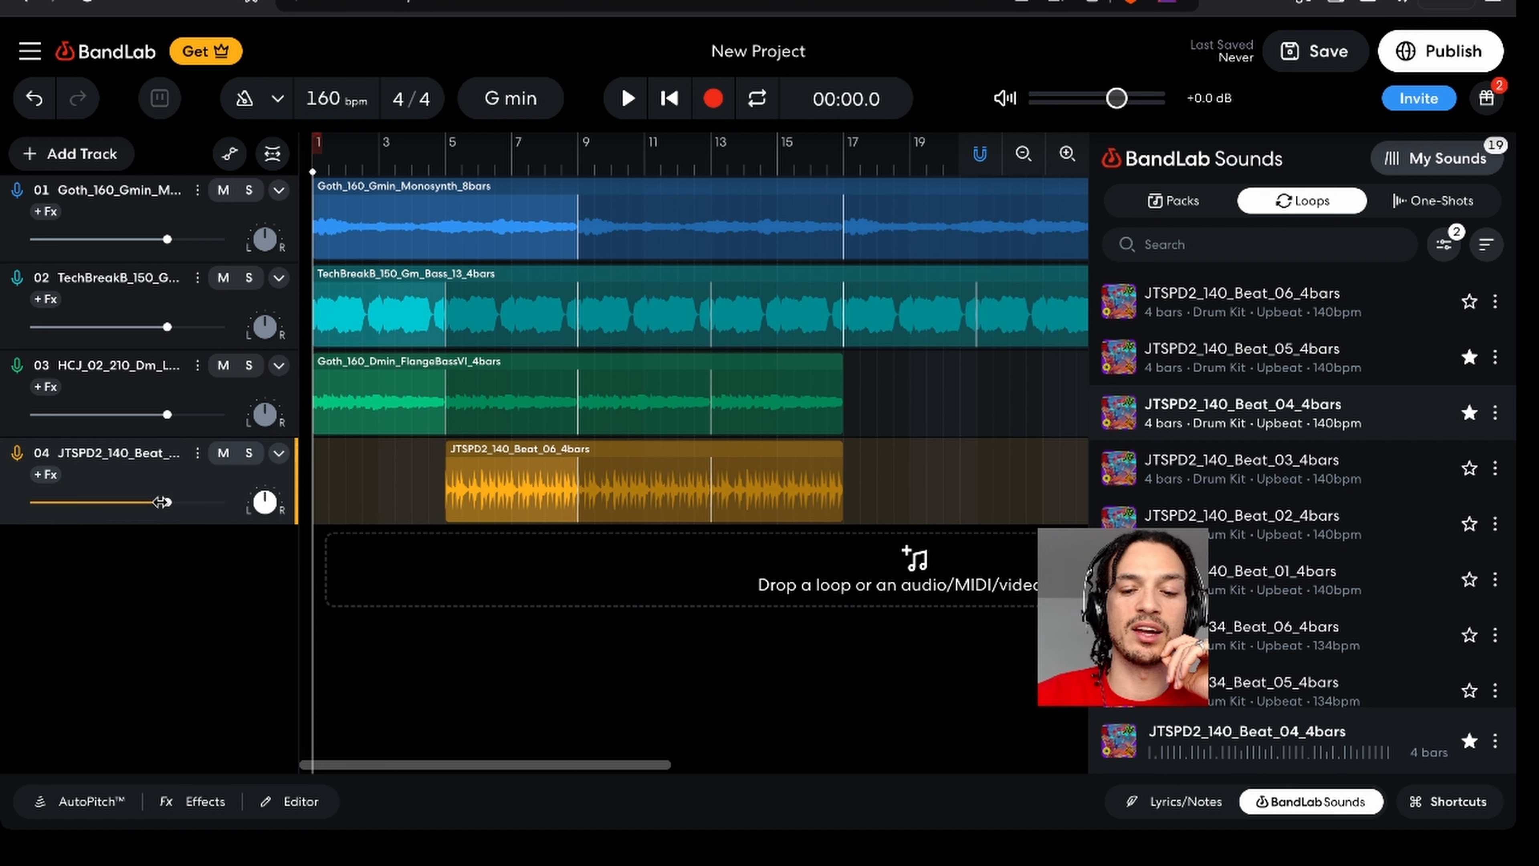
- Duplicate the JTSPD2_140_Beat_06 drum track and delete the clip on the duplicate to leave an empty fifth track
left_click_drag(163, 501, 168, 501)
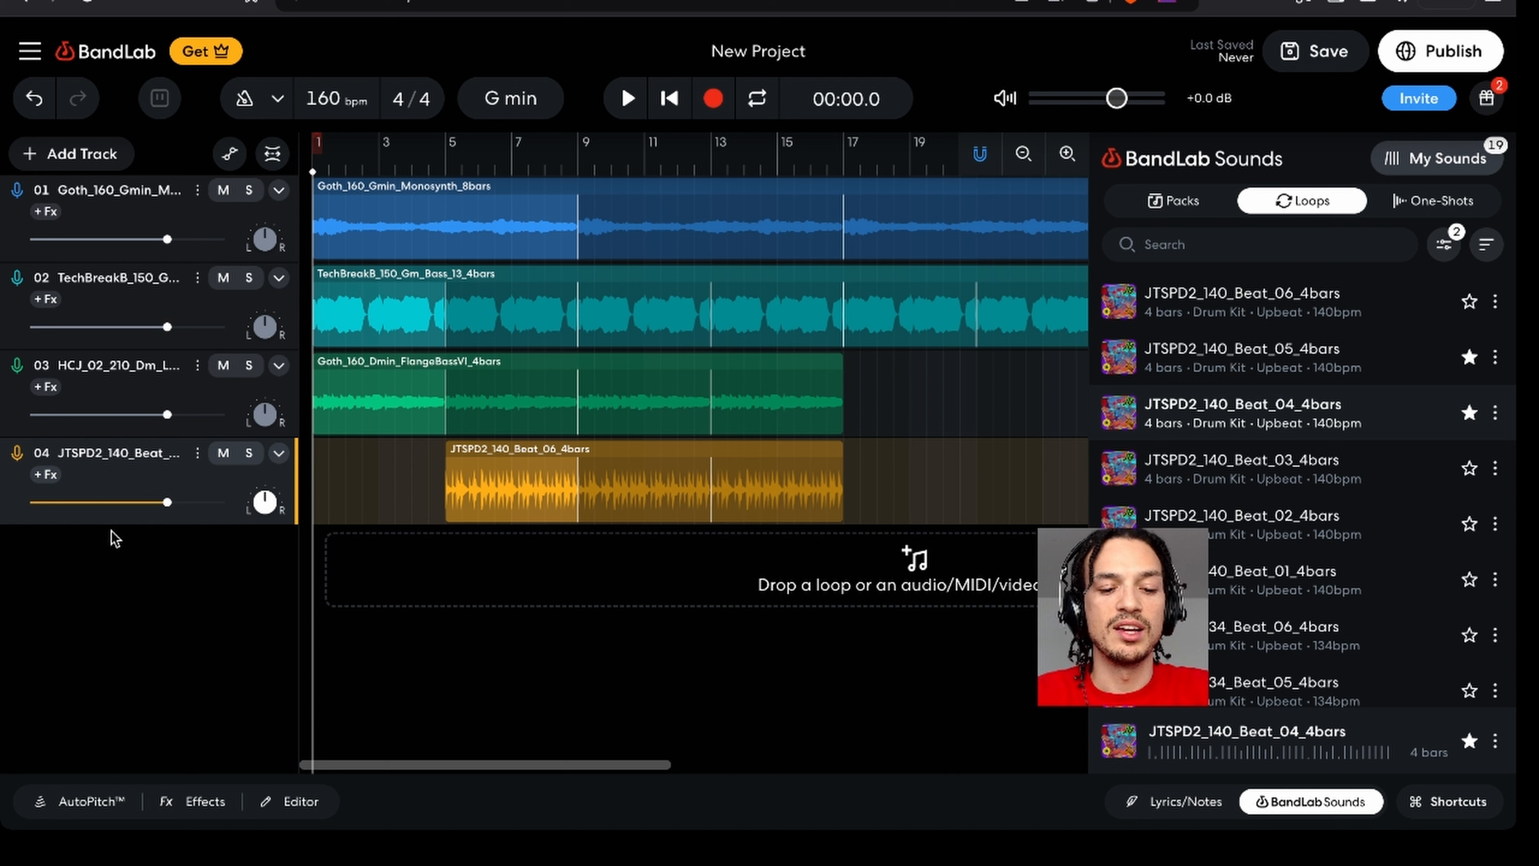
key("ctrl+d")
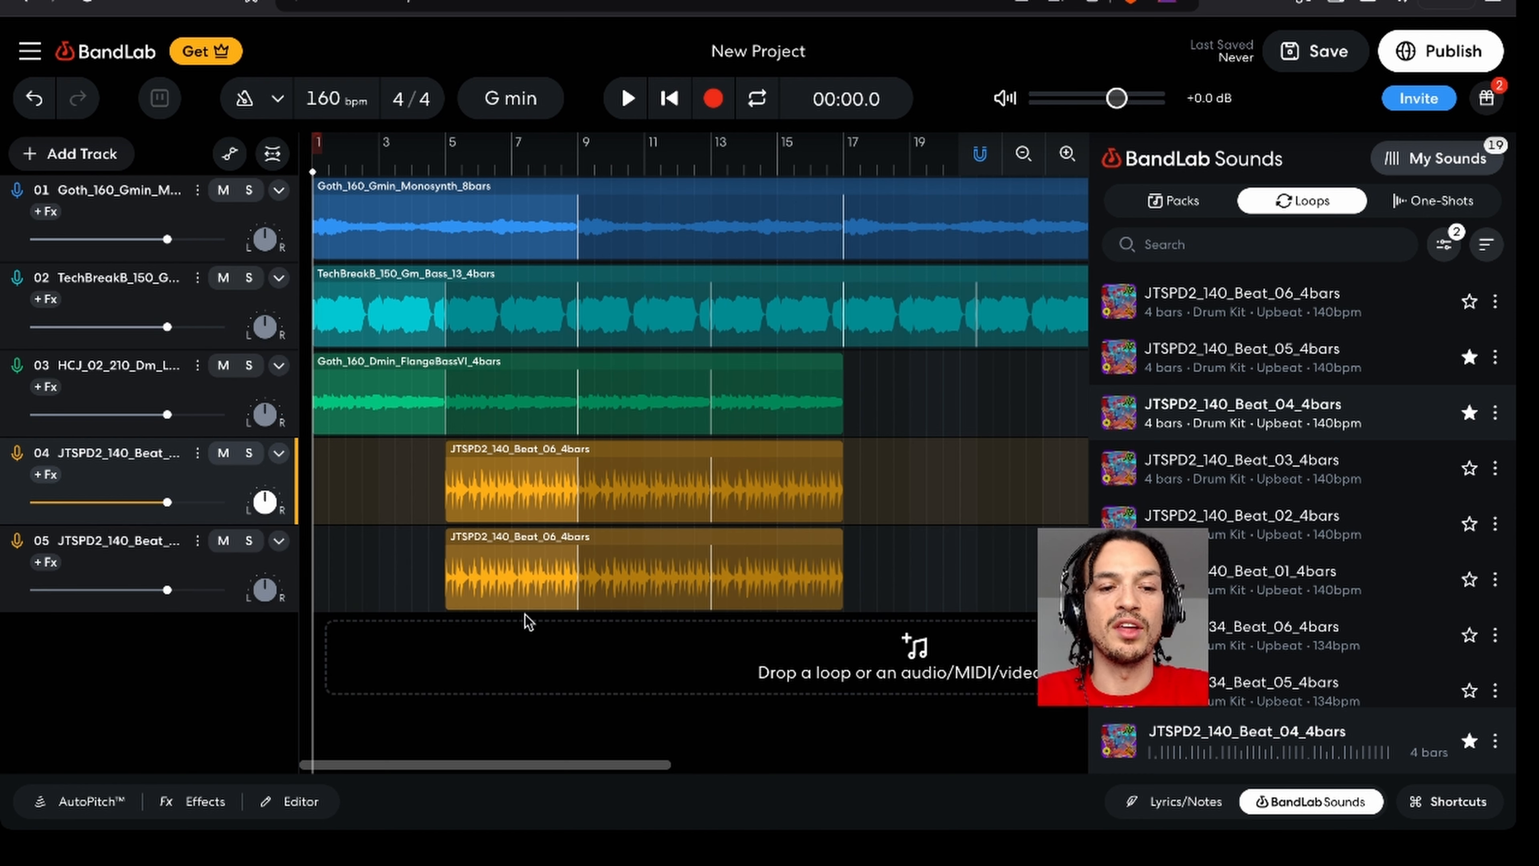
left_click(413, 587)
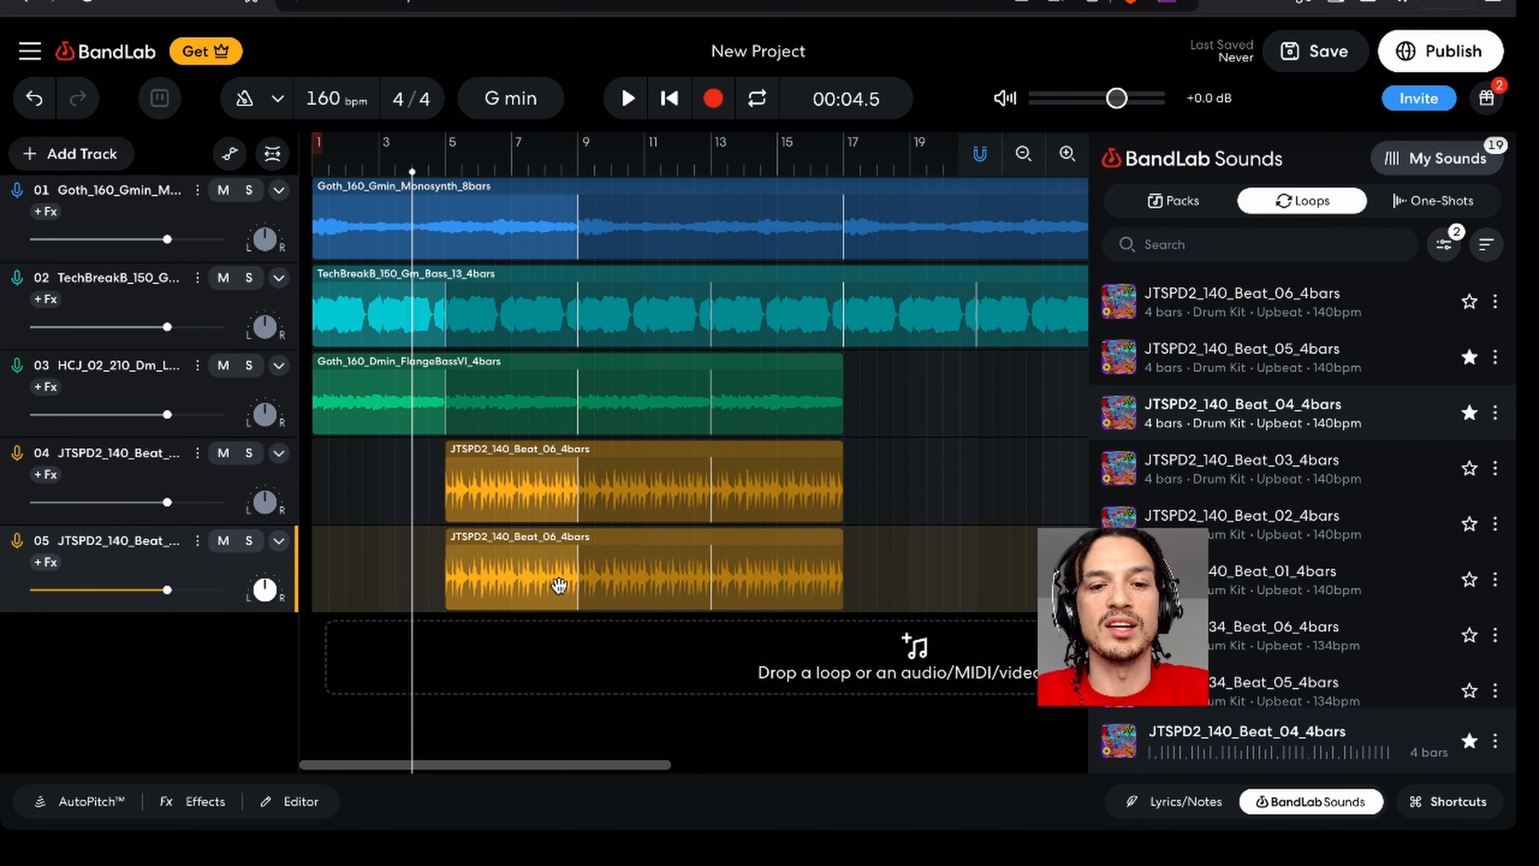
left_click(558, 585)
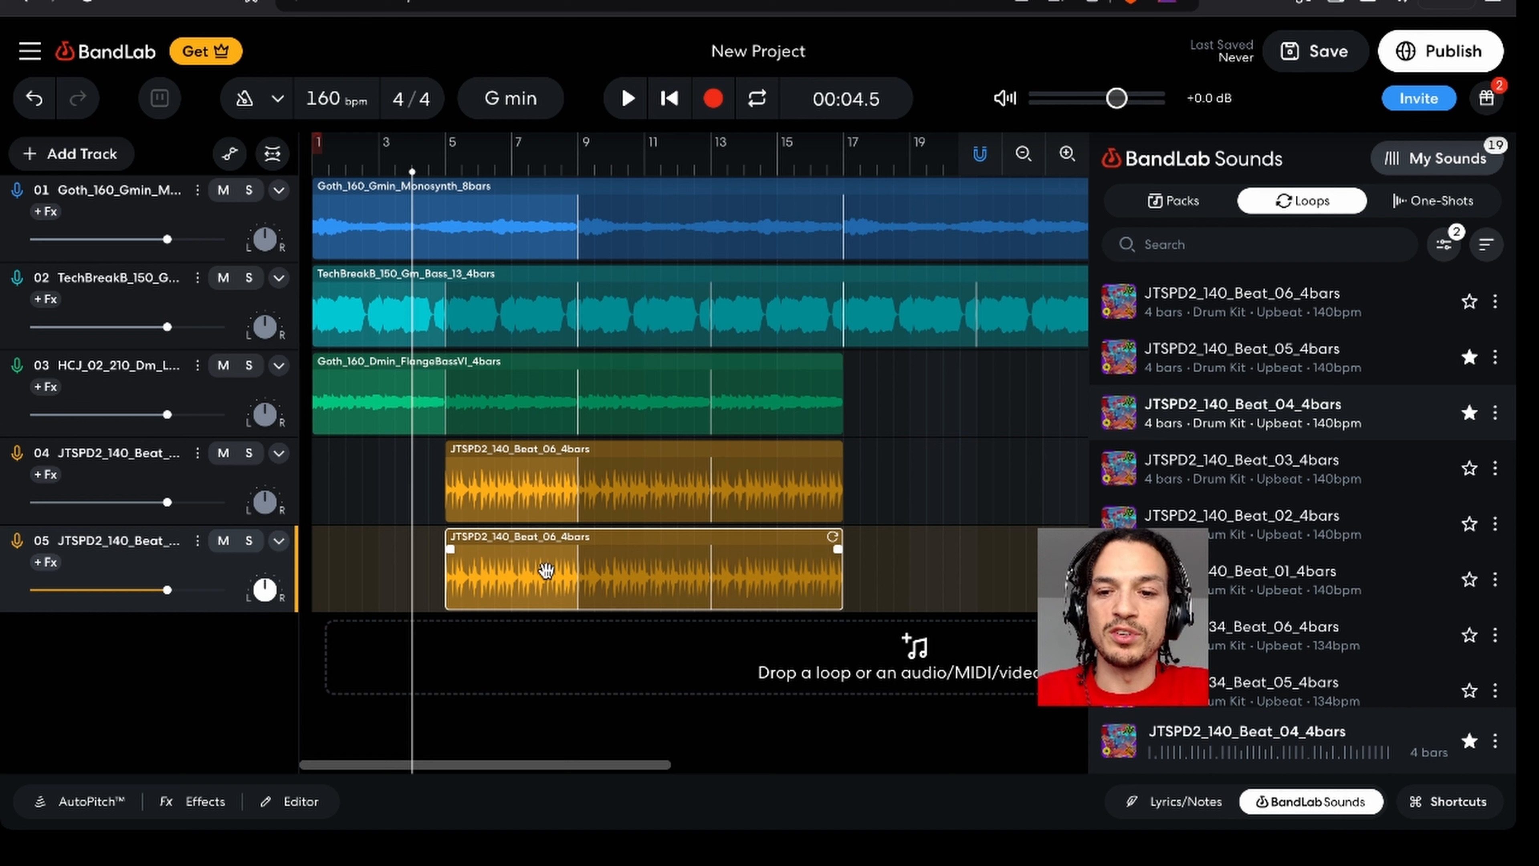
key("Delete")
- Clear the Drum Kit instrument filter from the loop browser, keeping the Upbeat character filter
scroll(1364, 568, "down", 1)
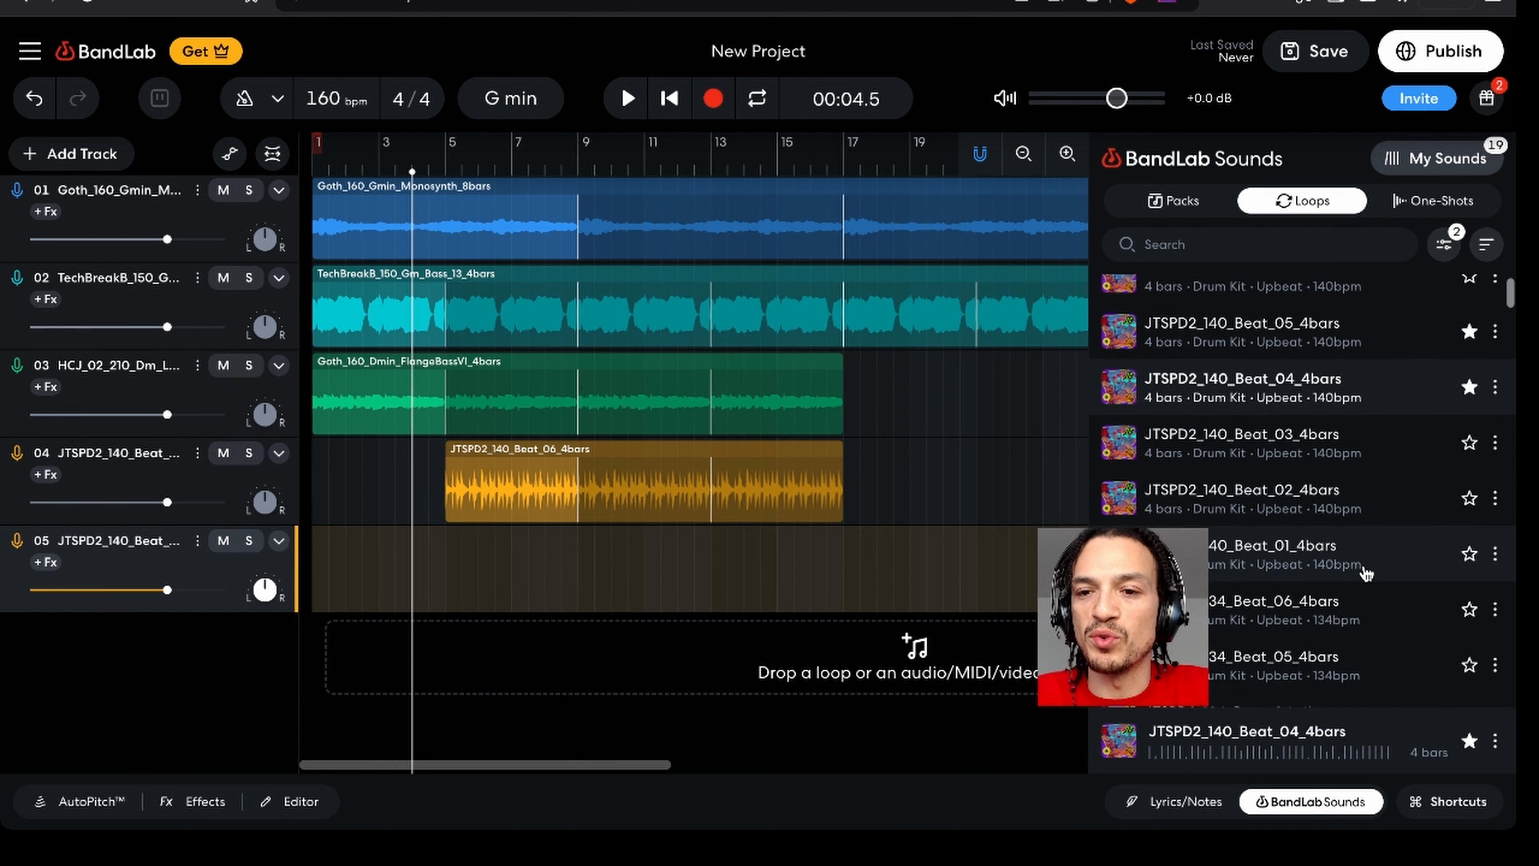
scroll(1367, 573, "up", 1)
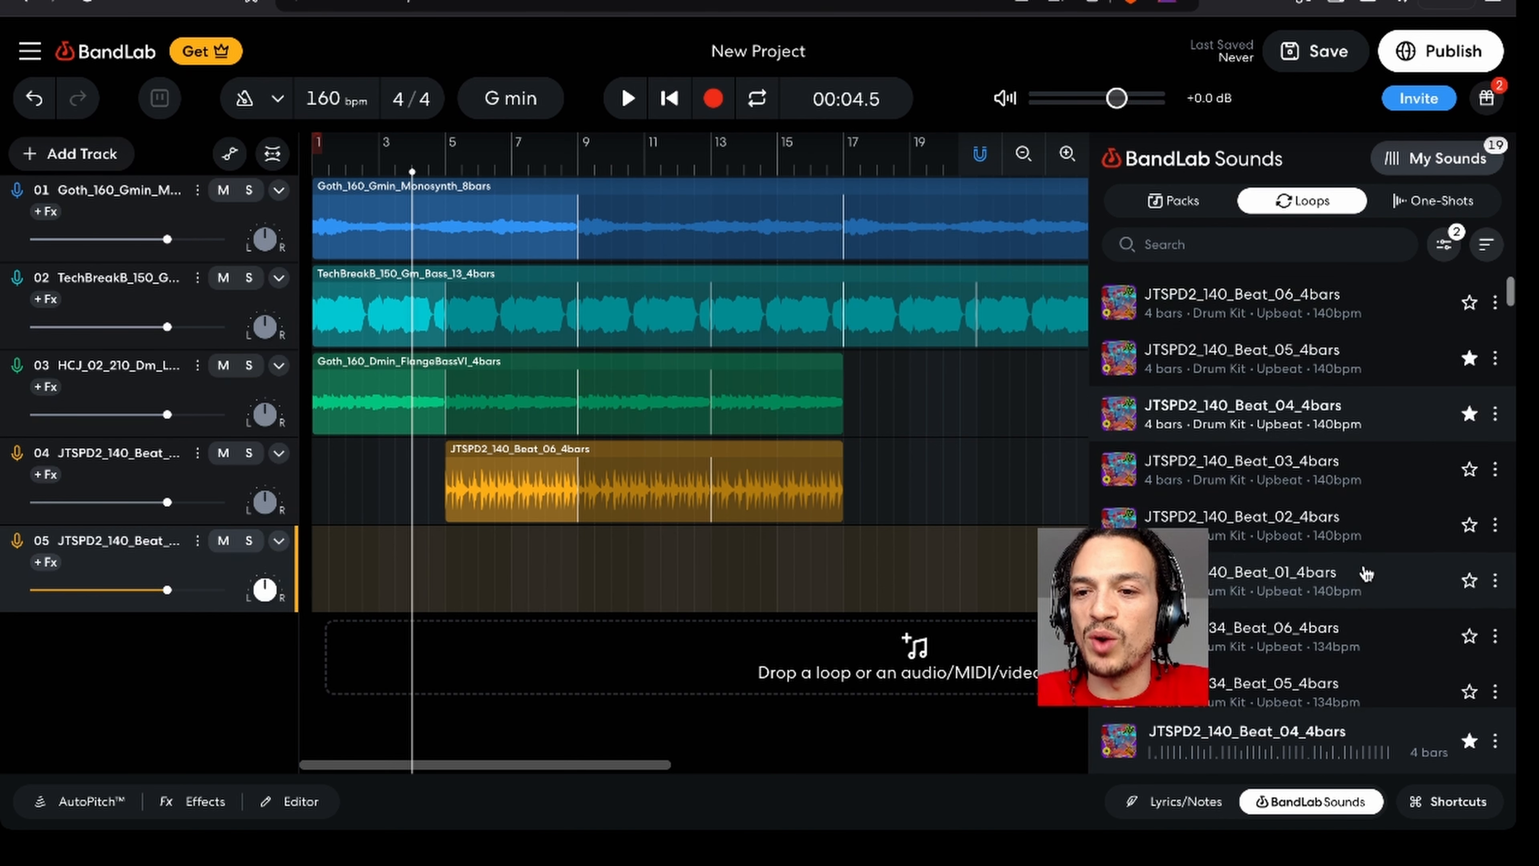
left_click(1457, 242)
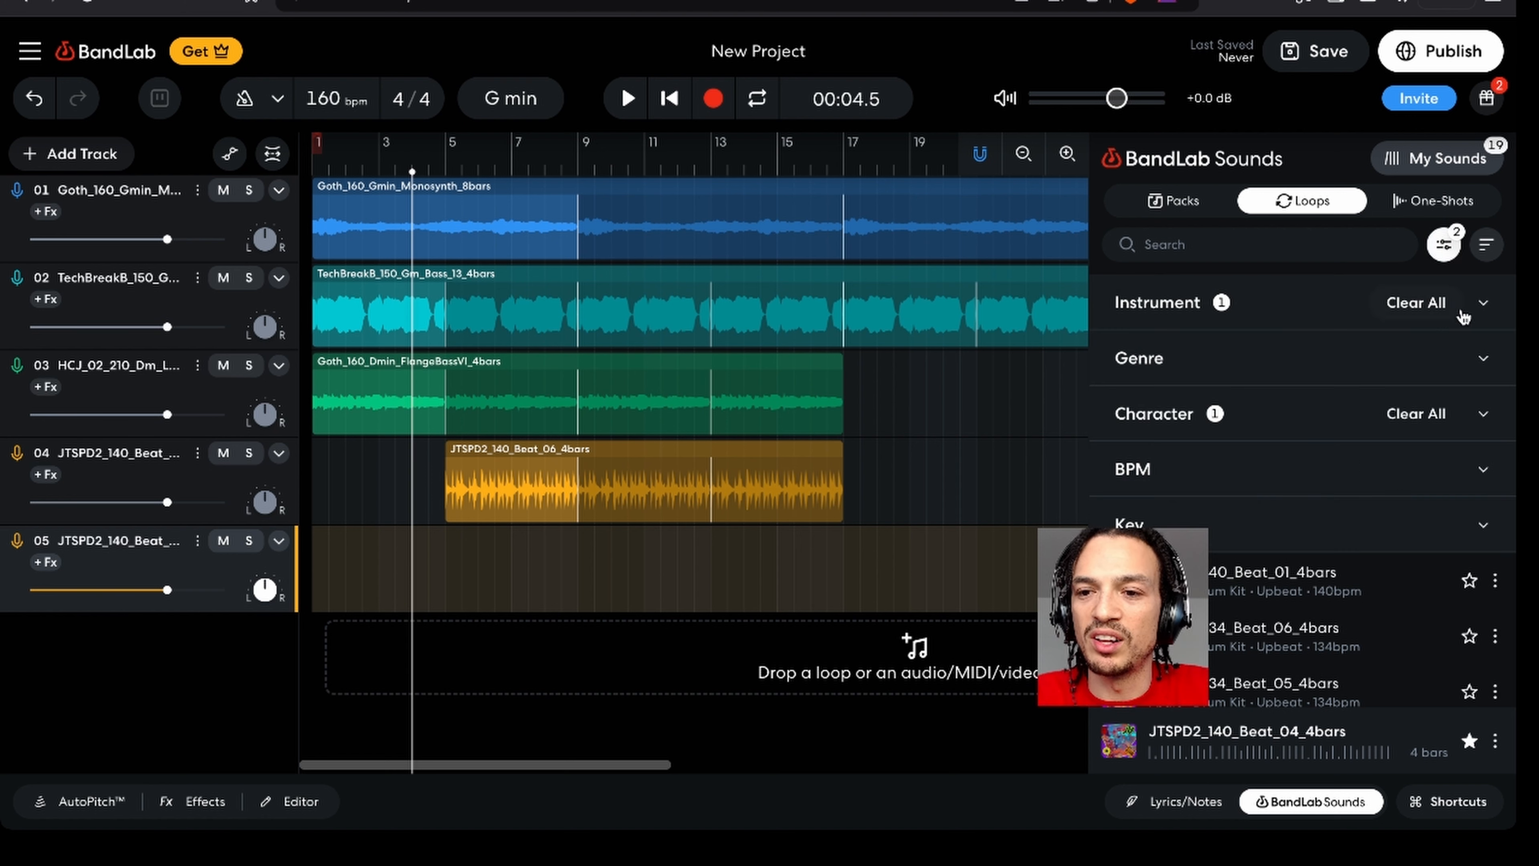
left_click(1446, 245)
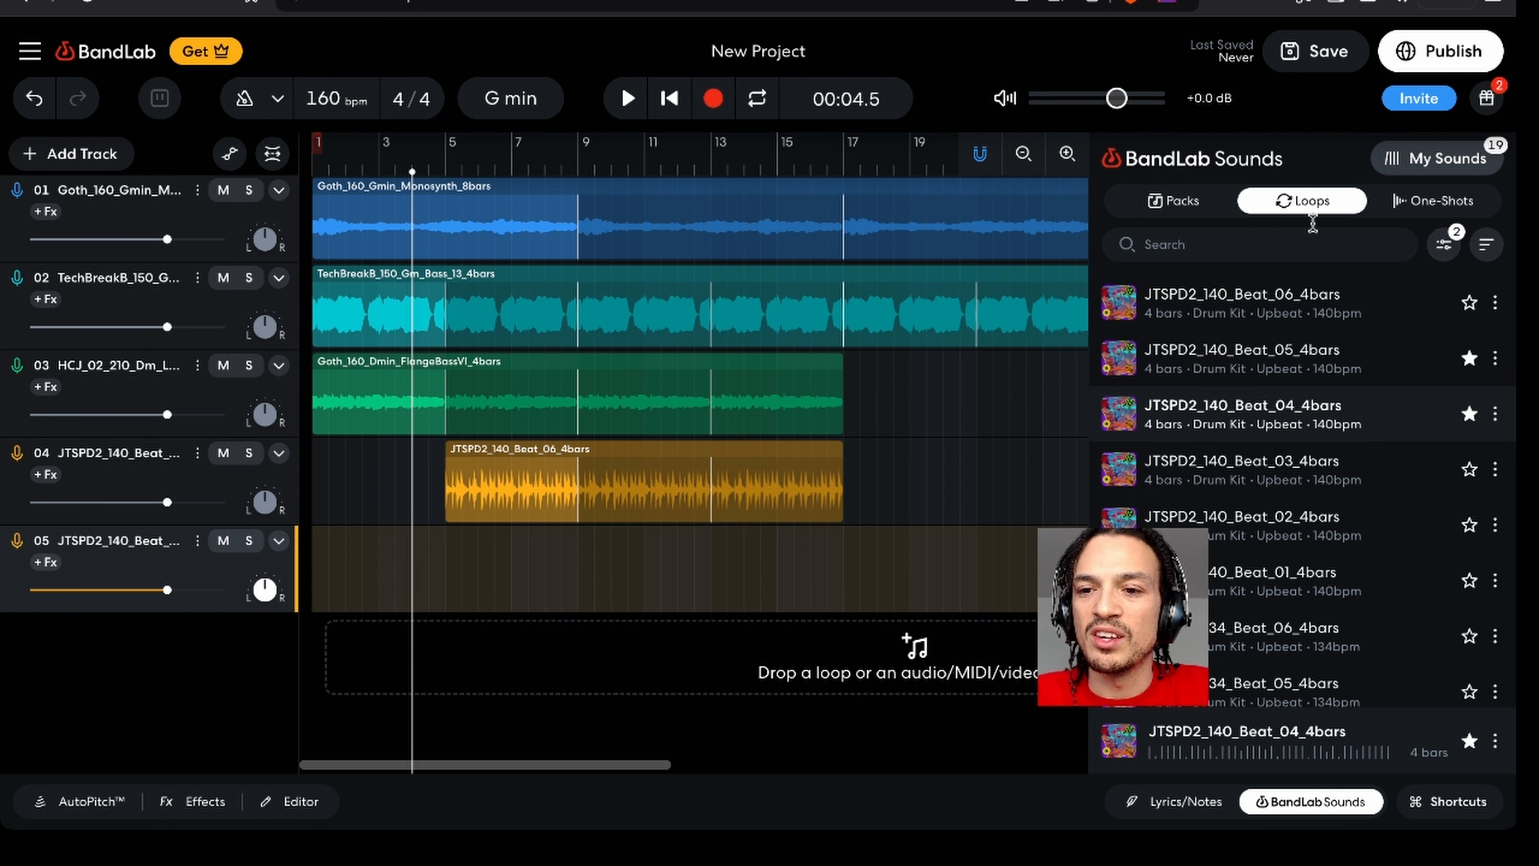
left_click(1448, 249)
left_click(1431, 306)
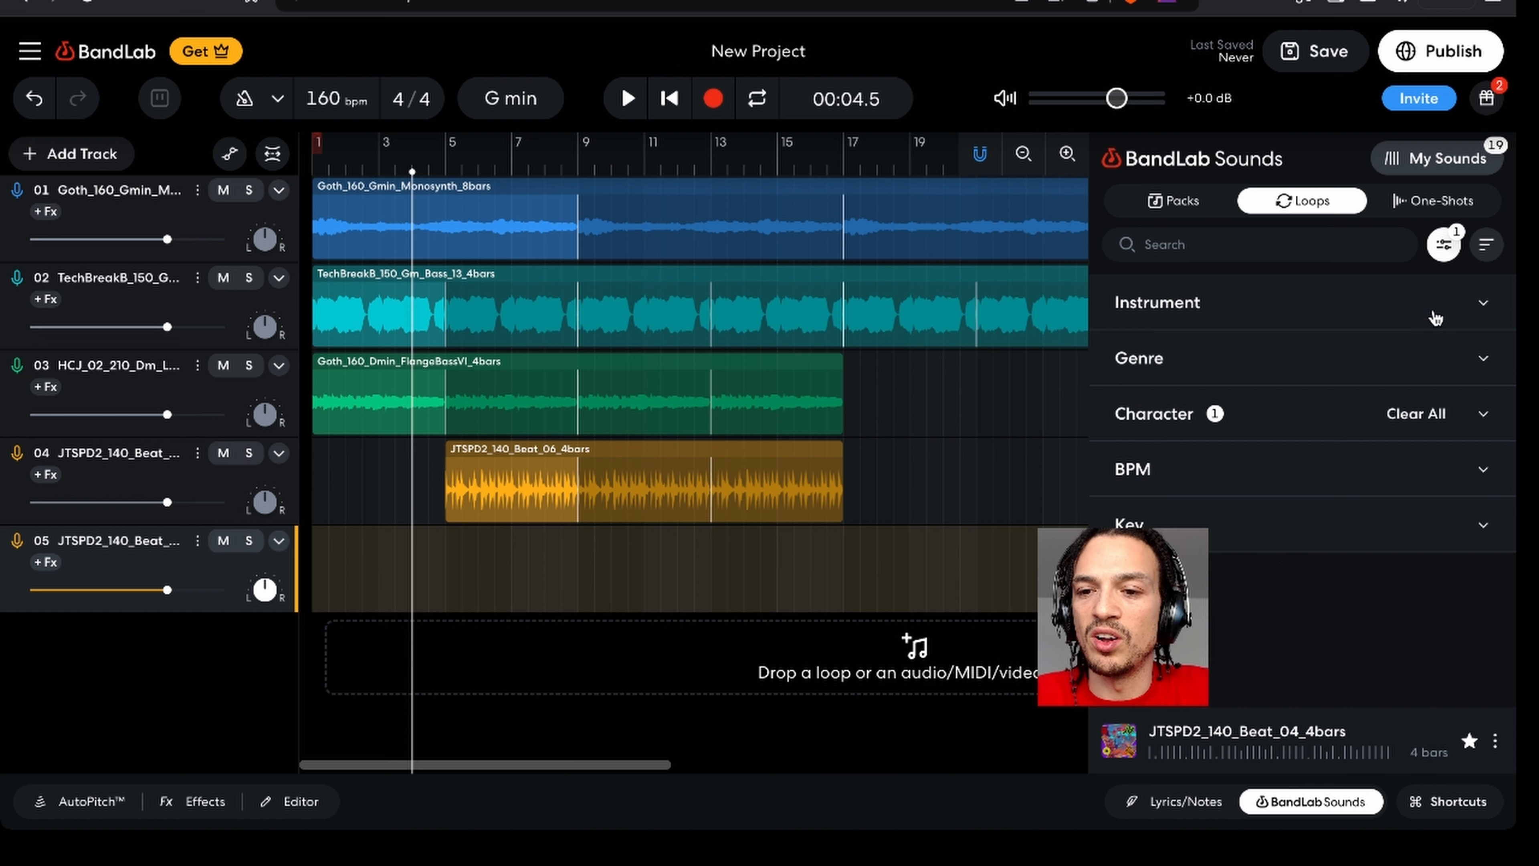
- Clear the Upbeat character filter from the loop browser and filter the loops by the Drum Kit instrument
left_click(1406, 415)
left_click(1282, 244)
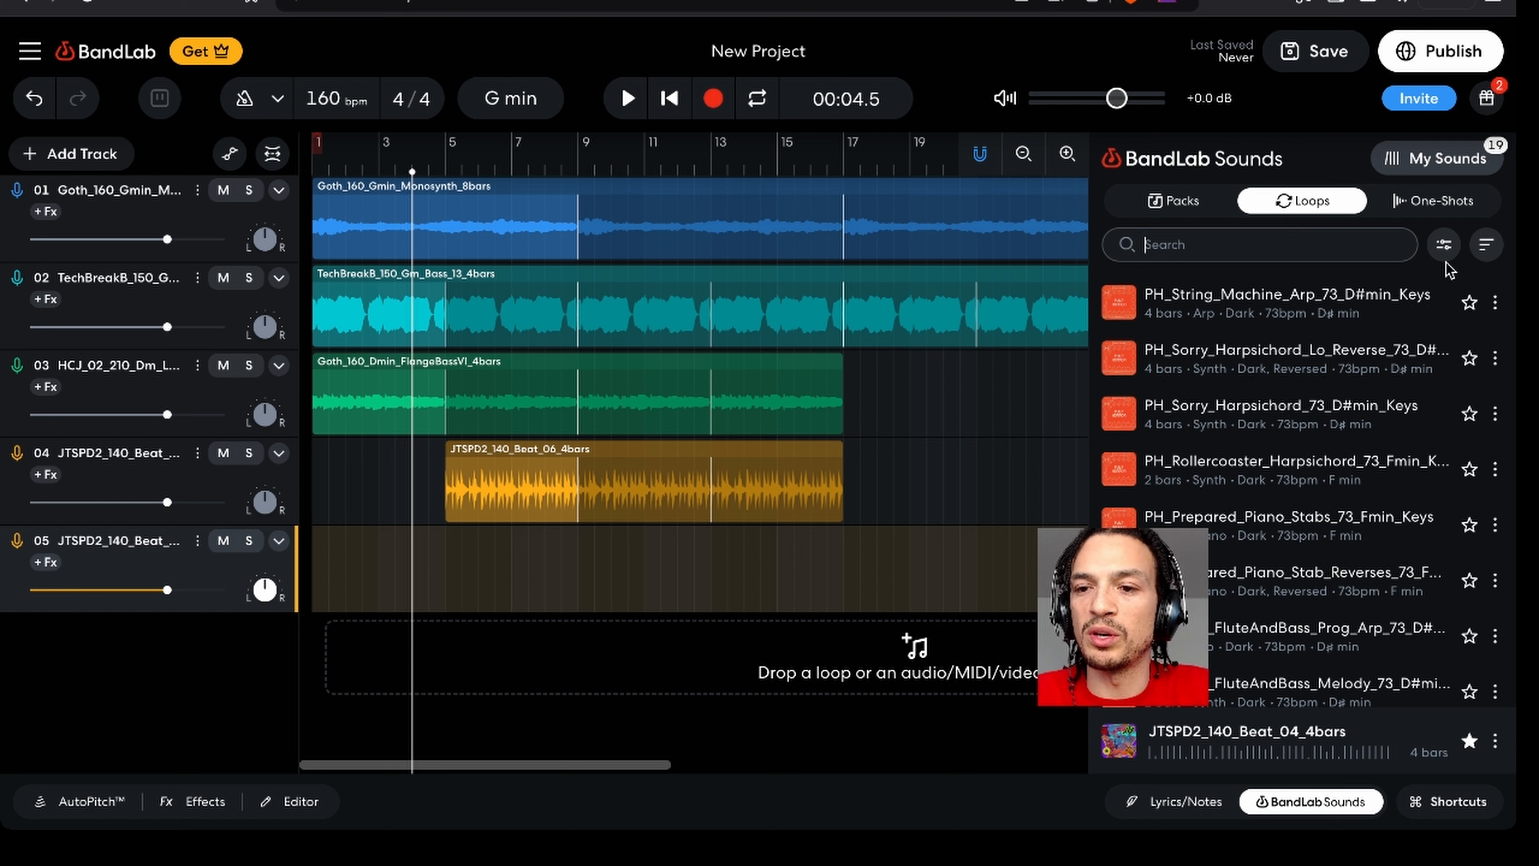
left_click(1444, 244)
left_click(1275, 320)
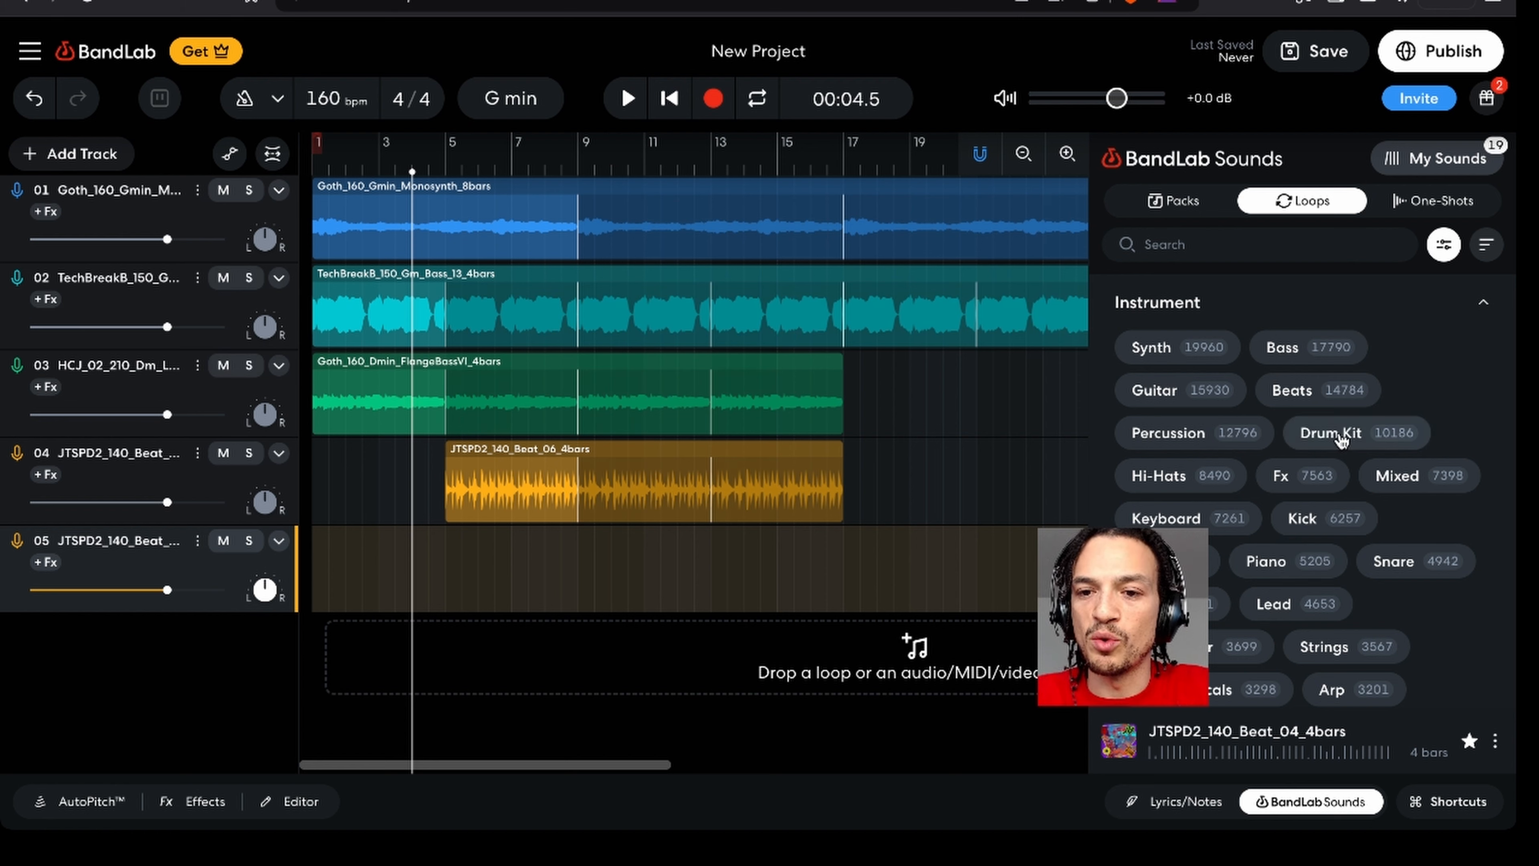
left_click(1342, 438)
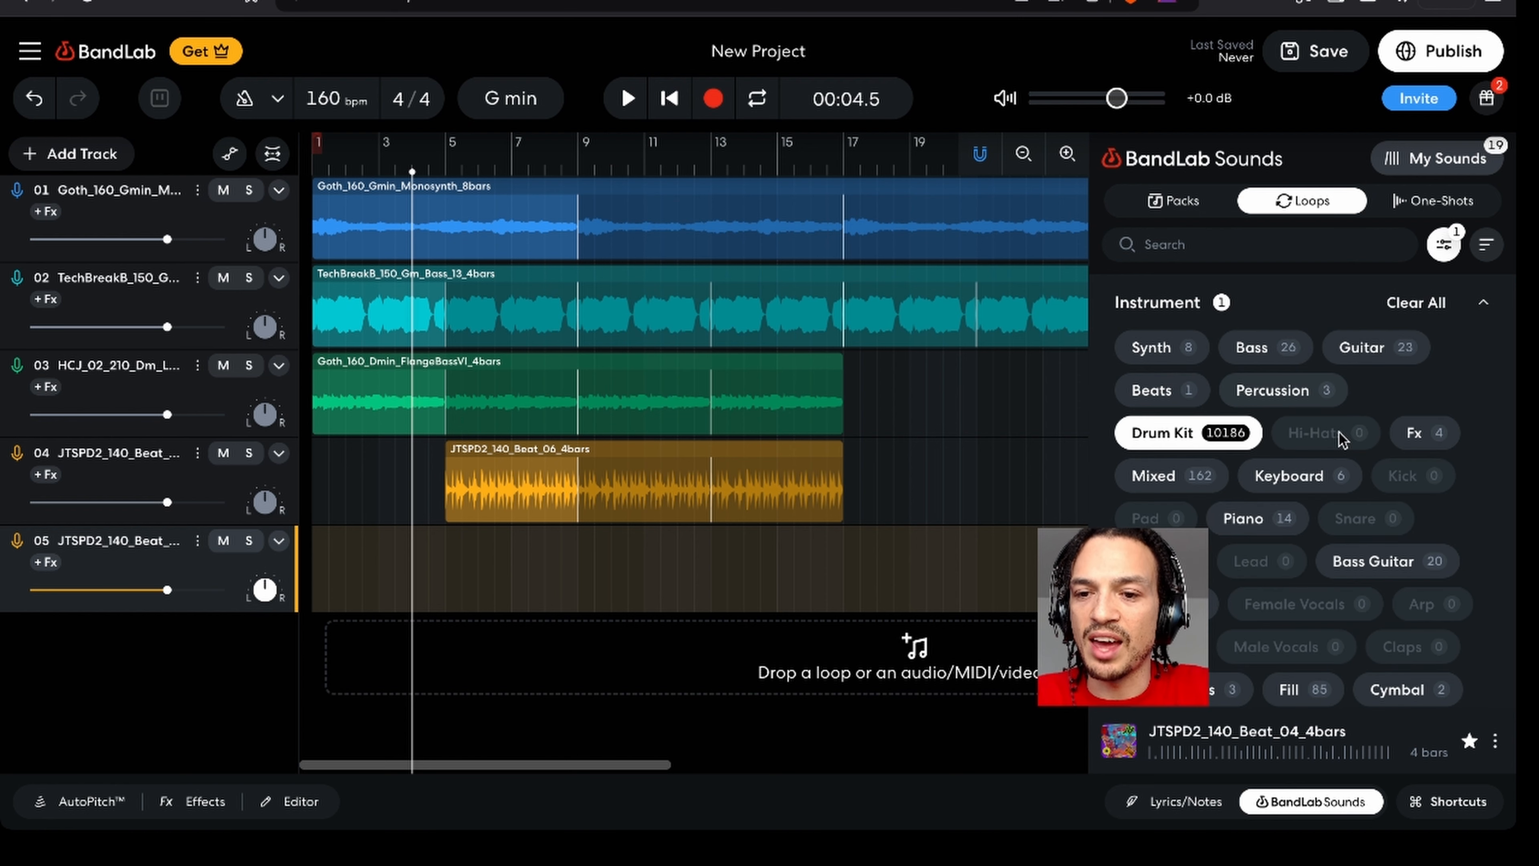
left_click(1445, 245)
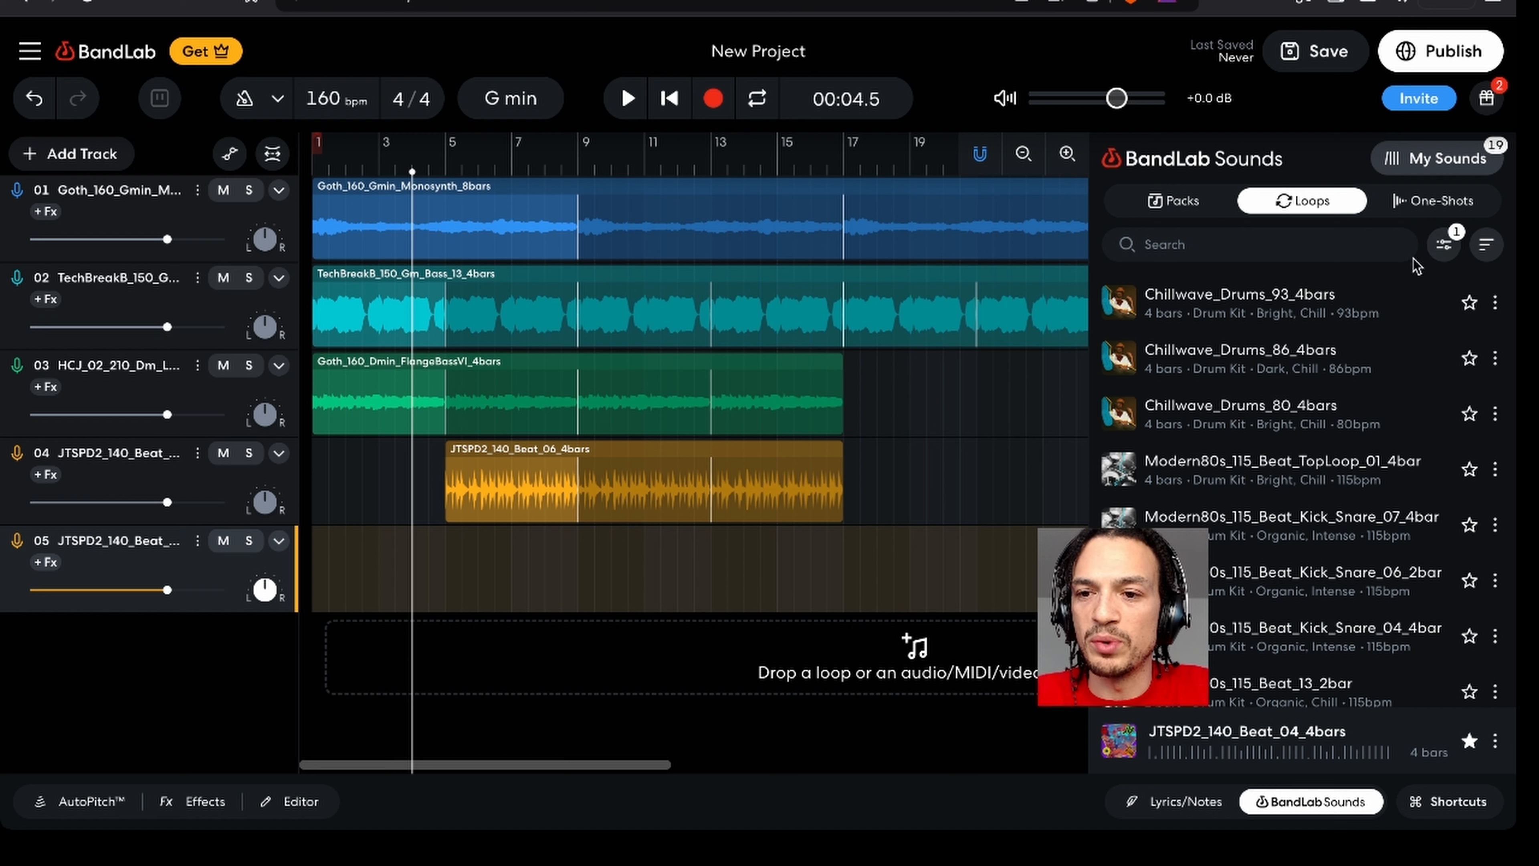
- Add the Rock genre to the Drum Kit loop filter and return to the list of loops
left_click(1445, 245)
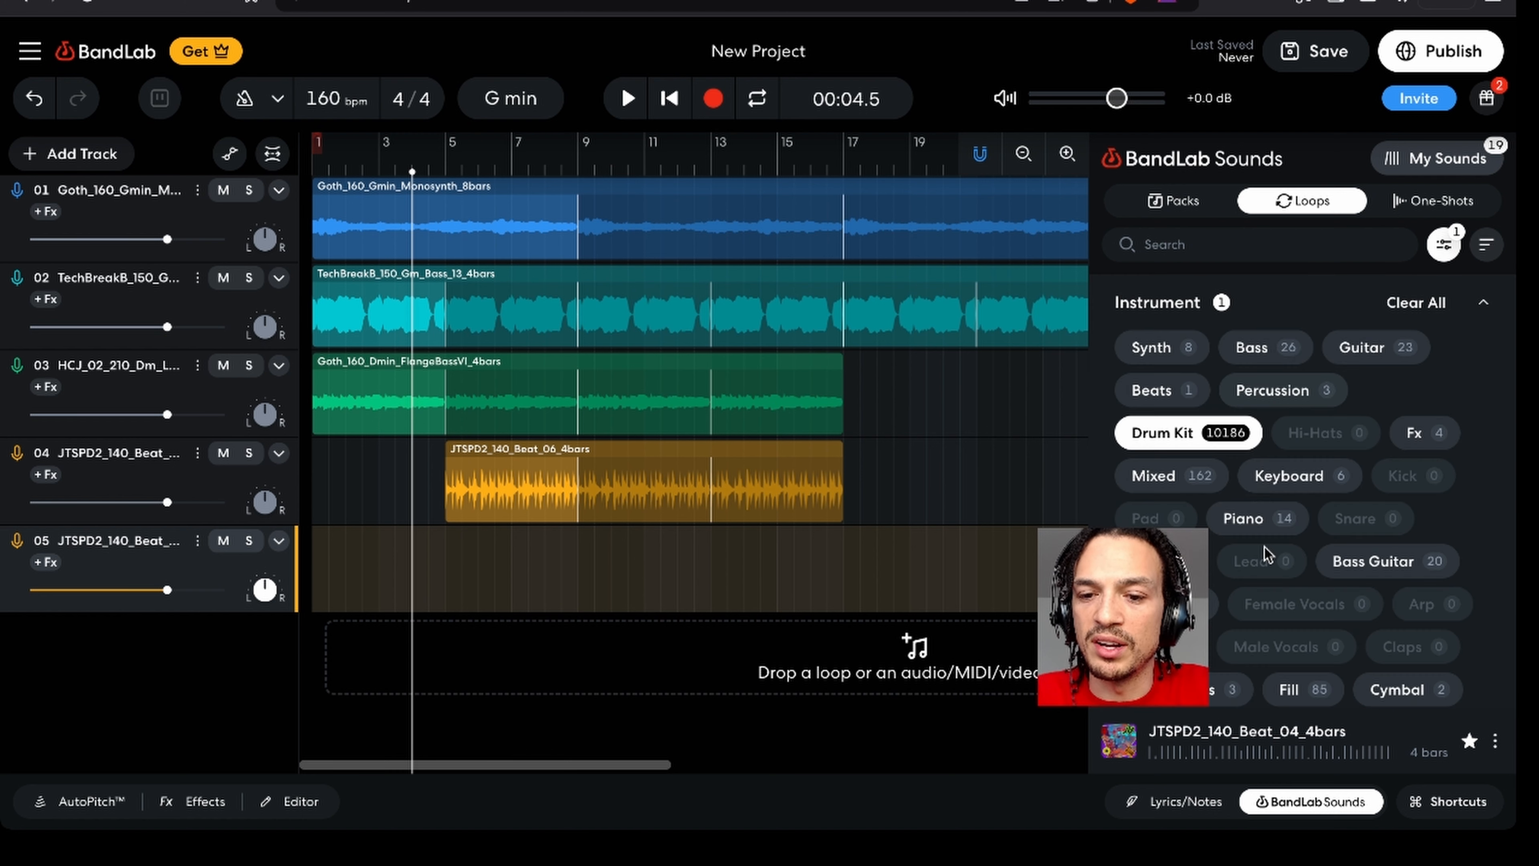
scroll(1268, 553, "down", 2)
scroll(1291, 522, "up", 2)
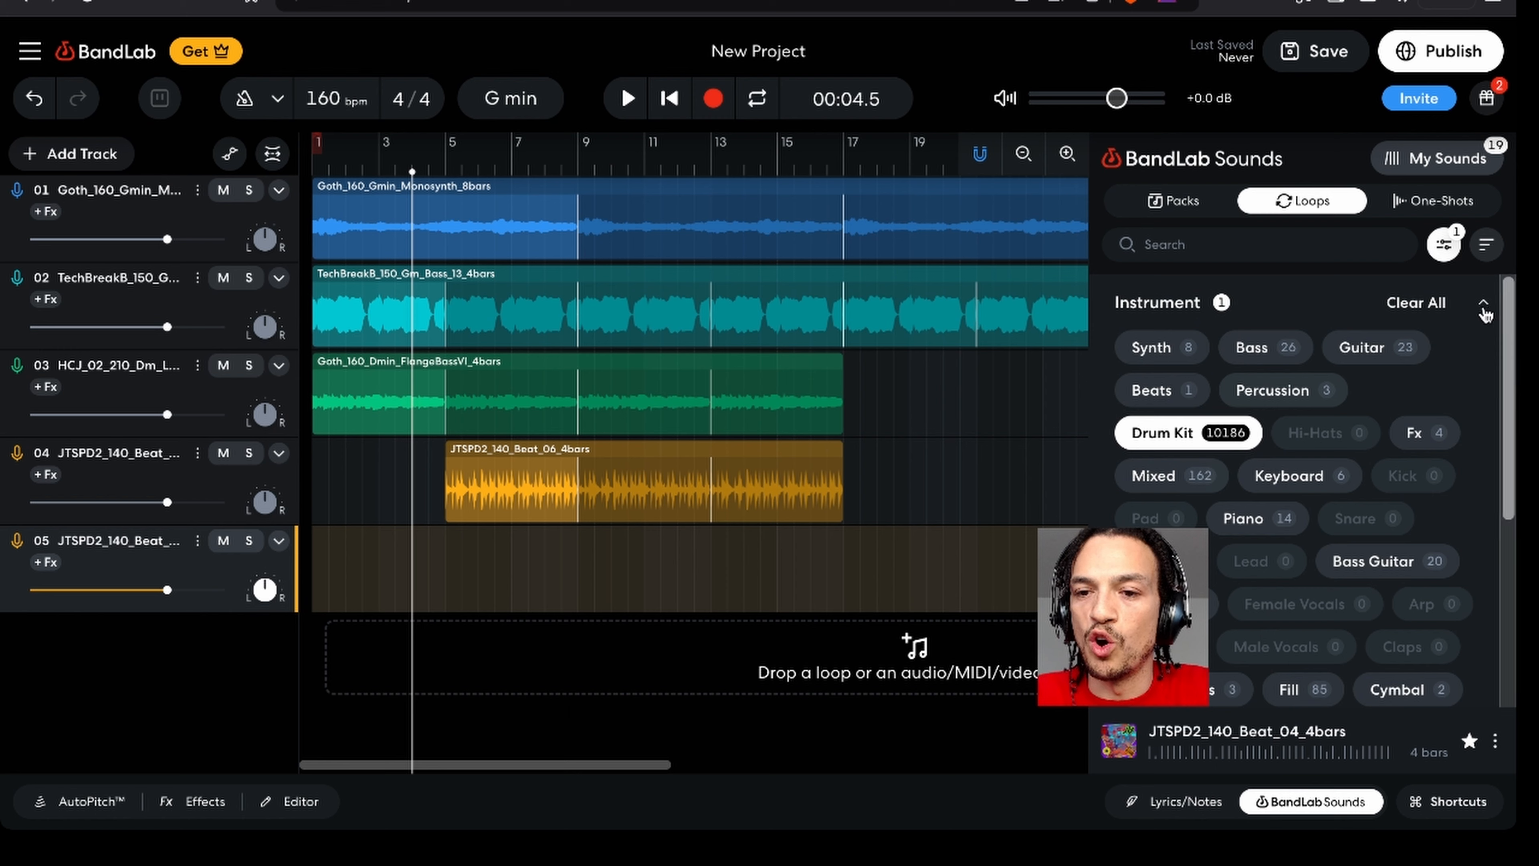
left_click(1482, 306)
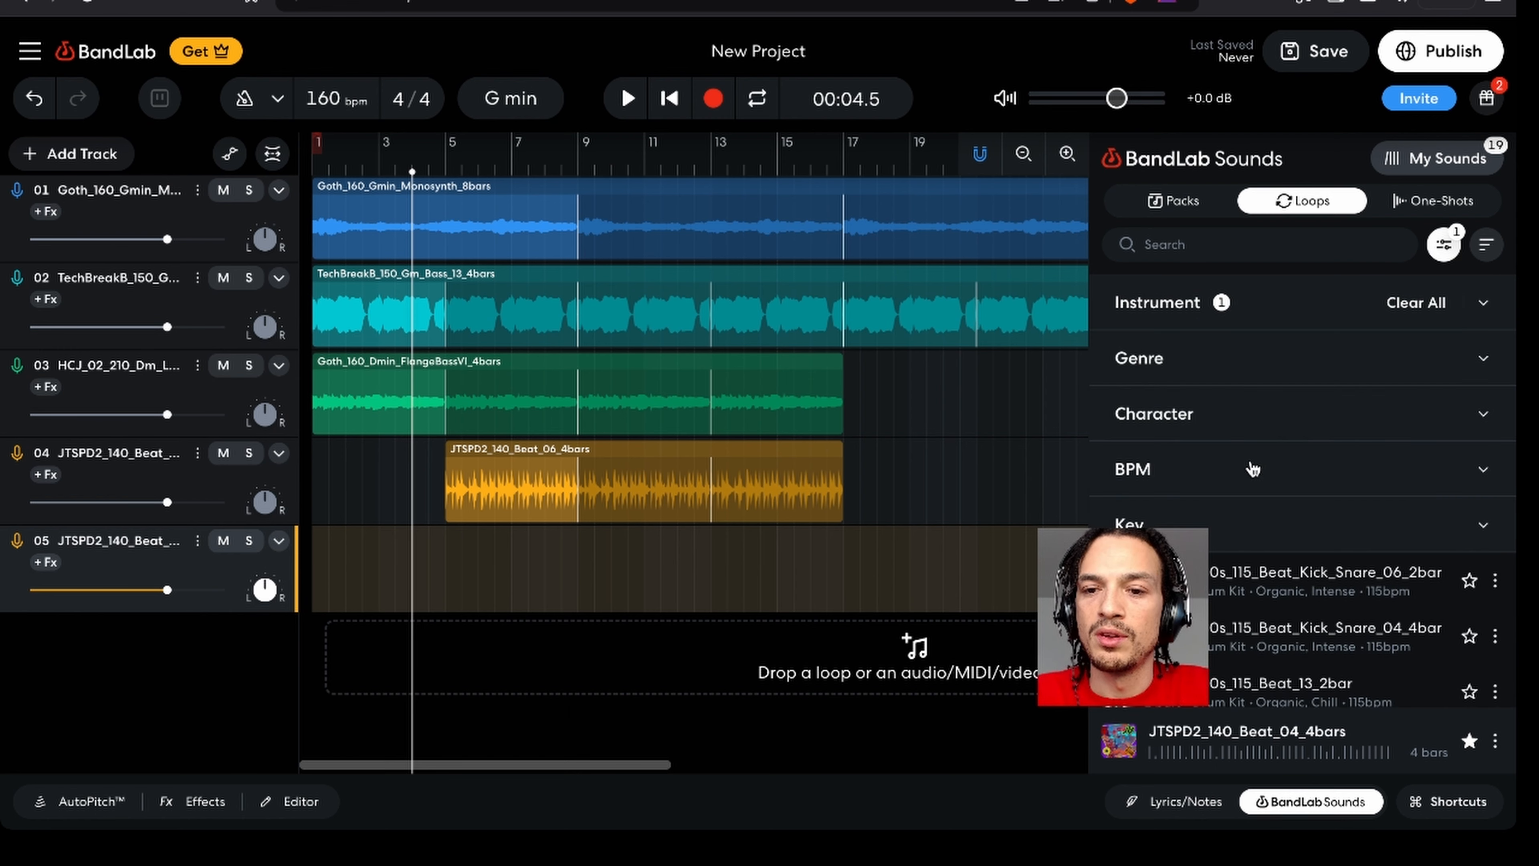
left_click(1258, 359)
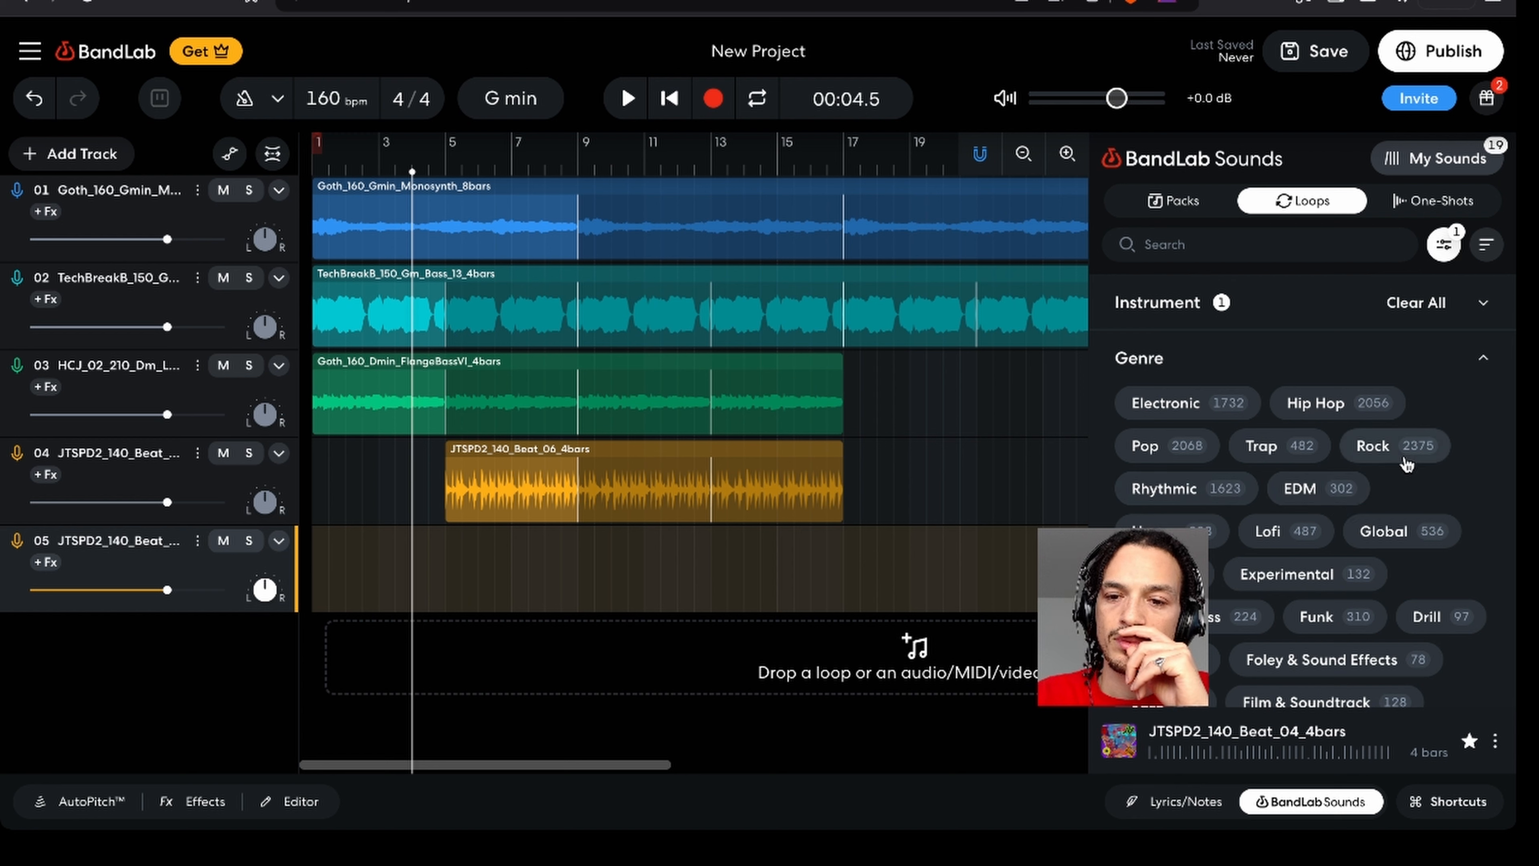
left_click(1405, 458)
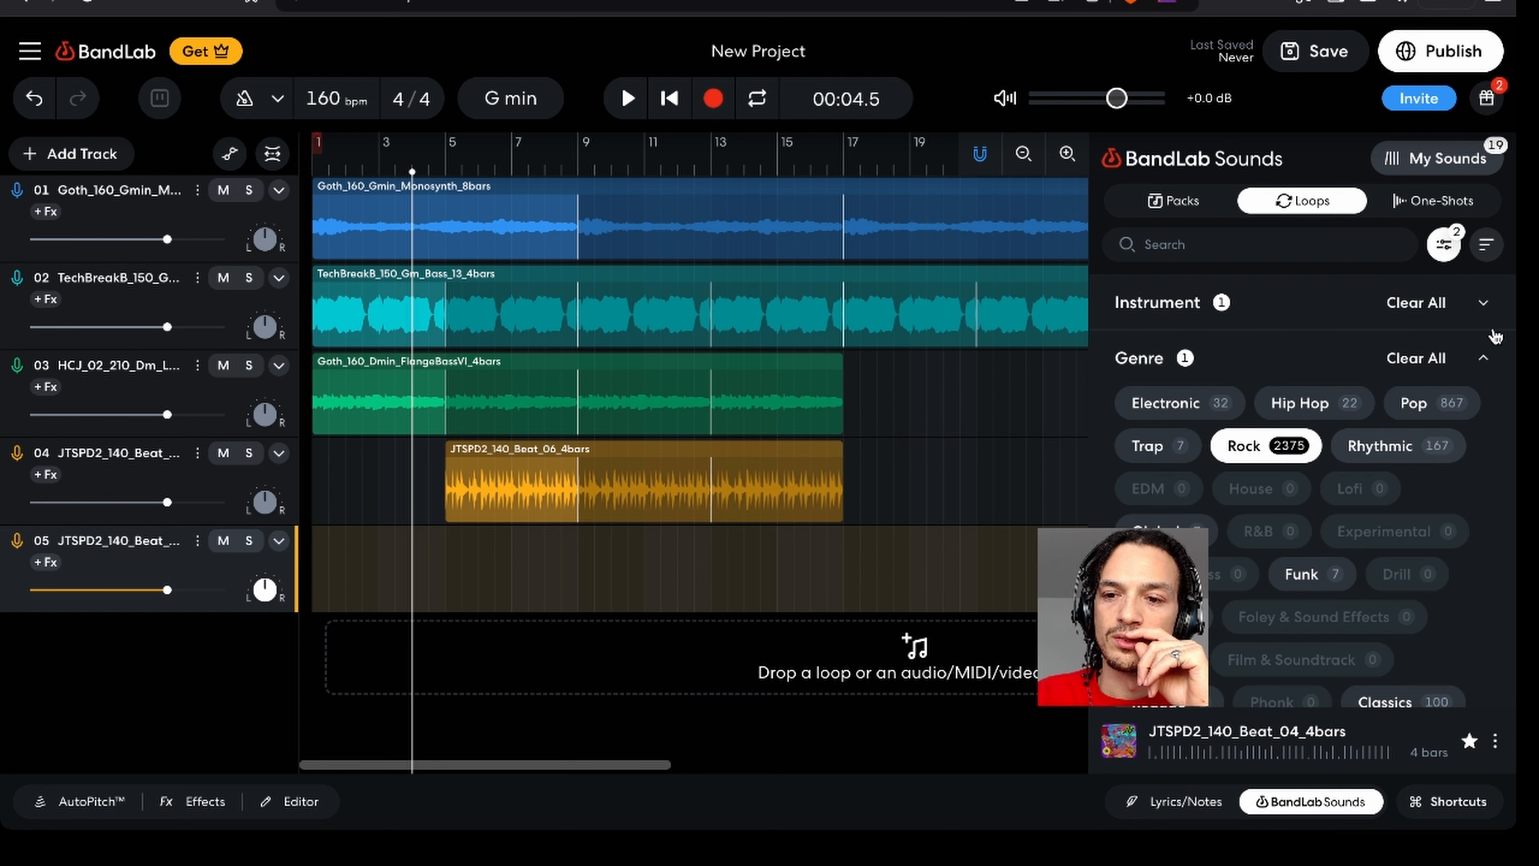
left_click(1483, 357)
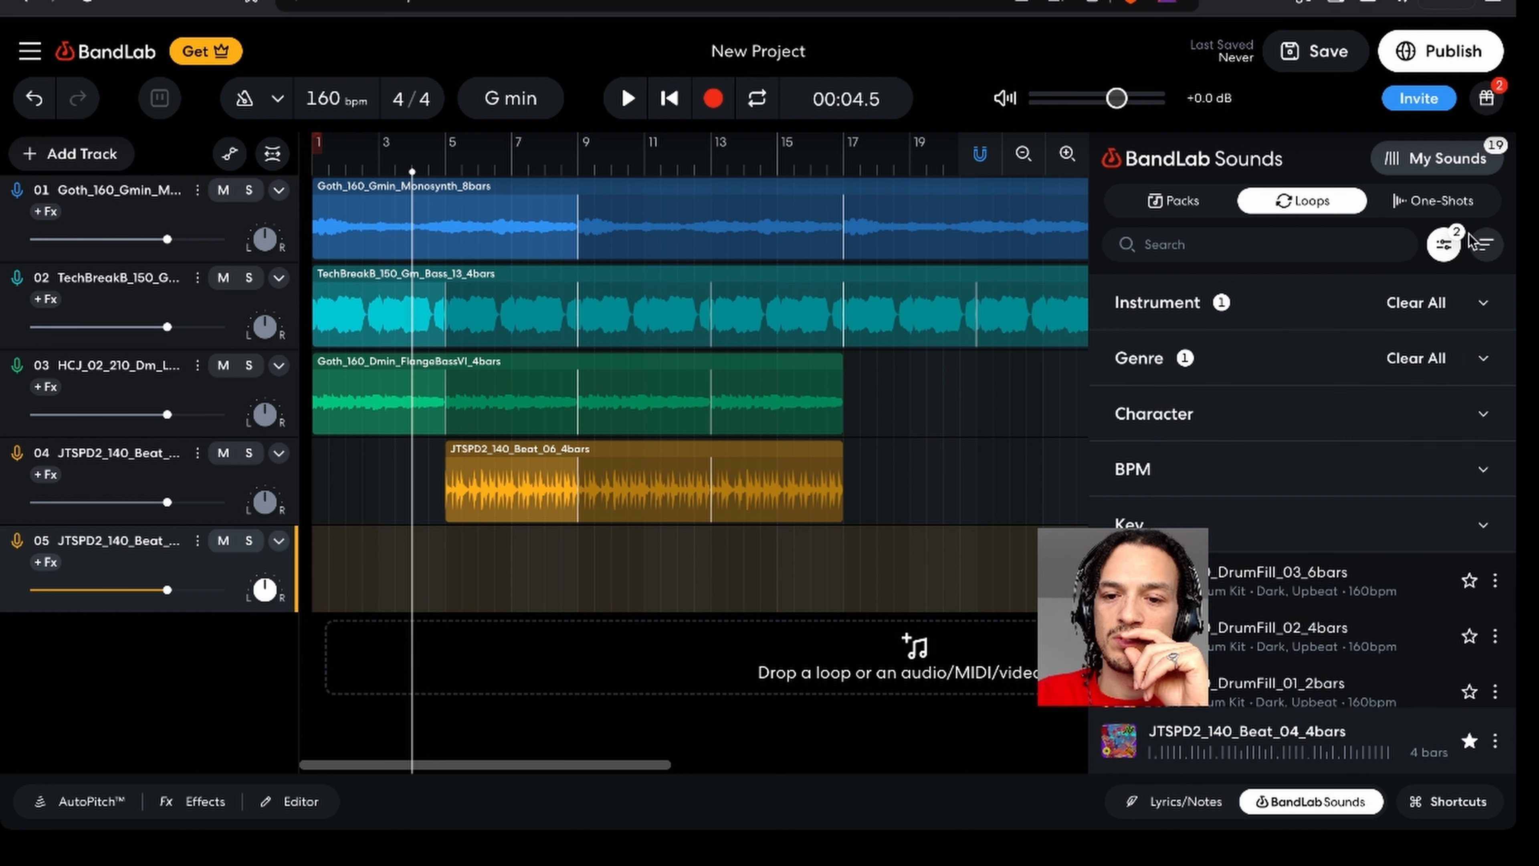
left_click(1445, 243)
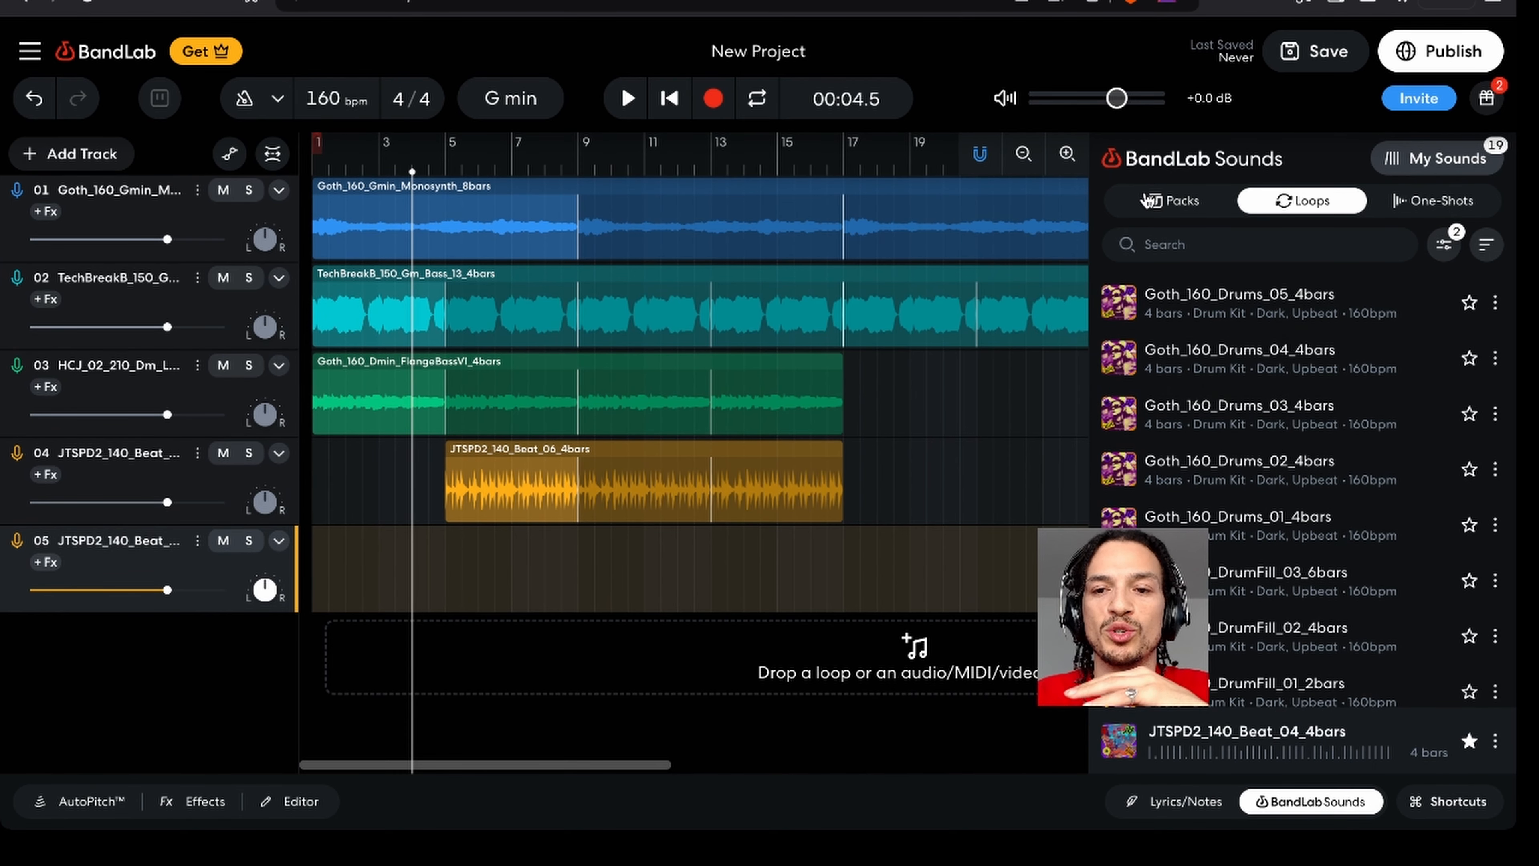
- Browse the available sound packs, then return to the filtered drum kit loops
left_click(1145, 200)
scroll(1165, 364, "down", 3)
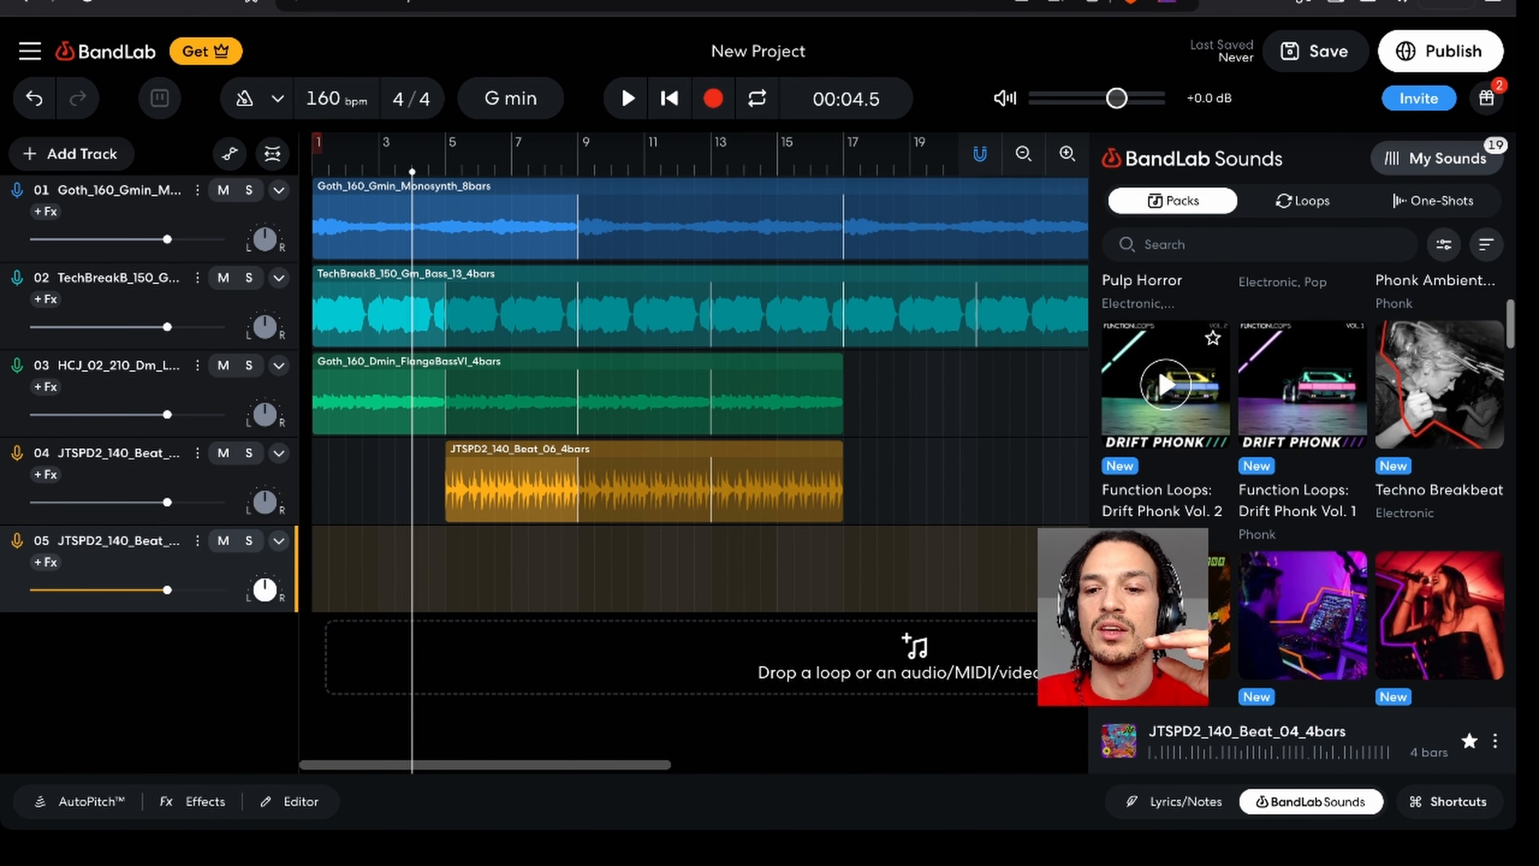
scroll(1165, 376, "down", 10)
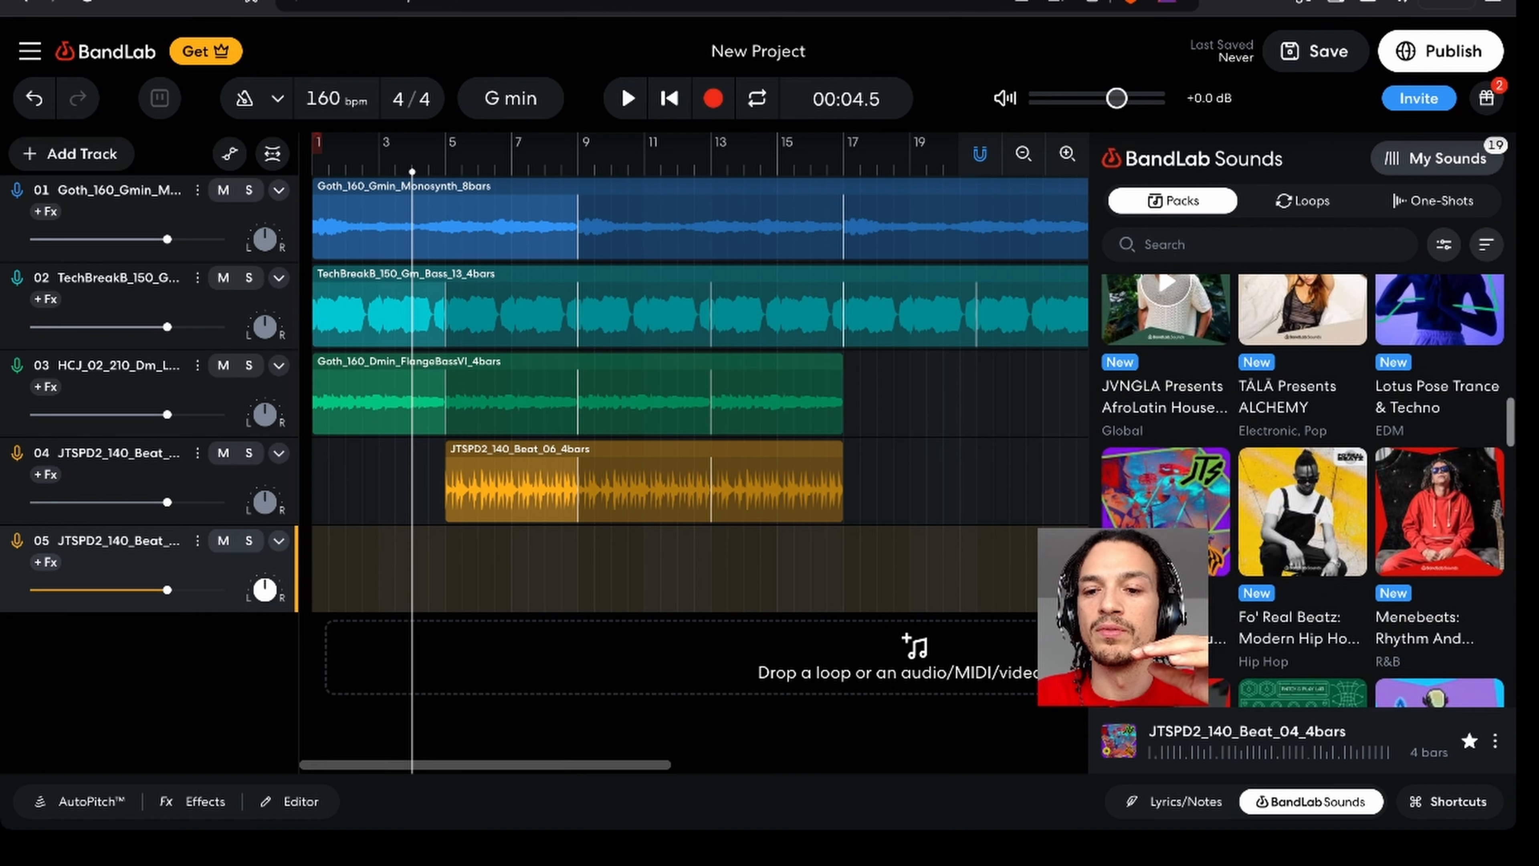
scroll(1165, 424, "down", 6)
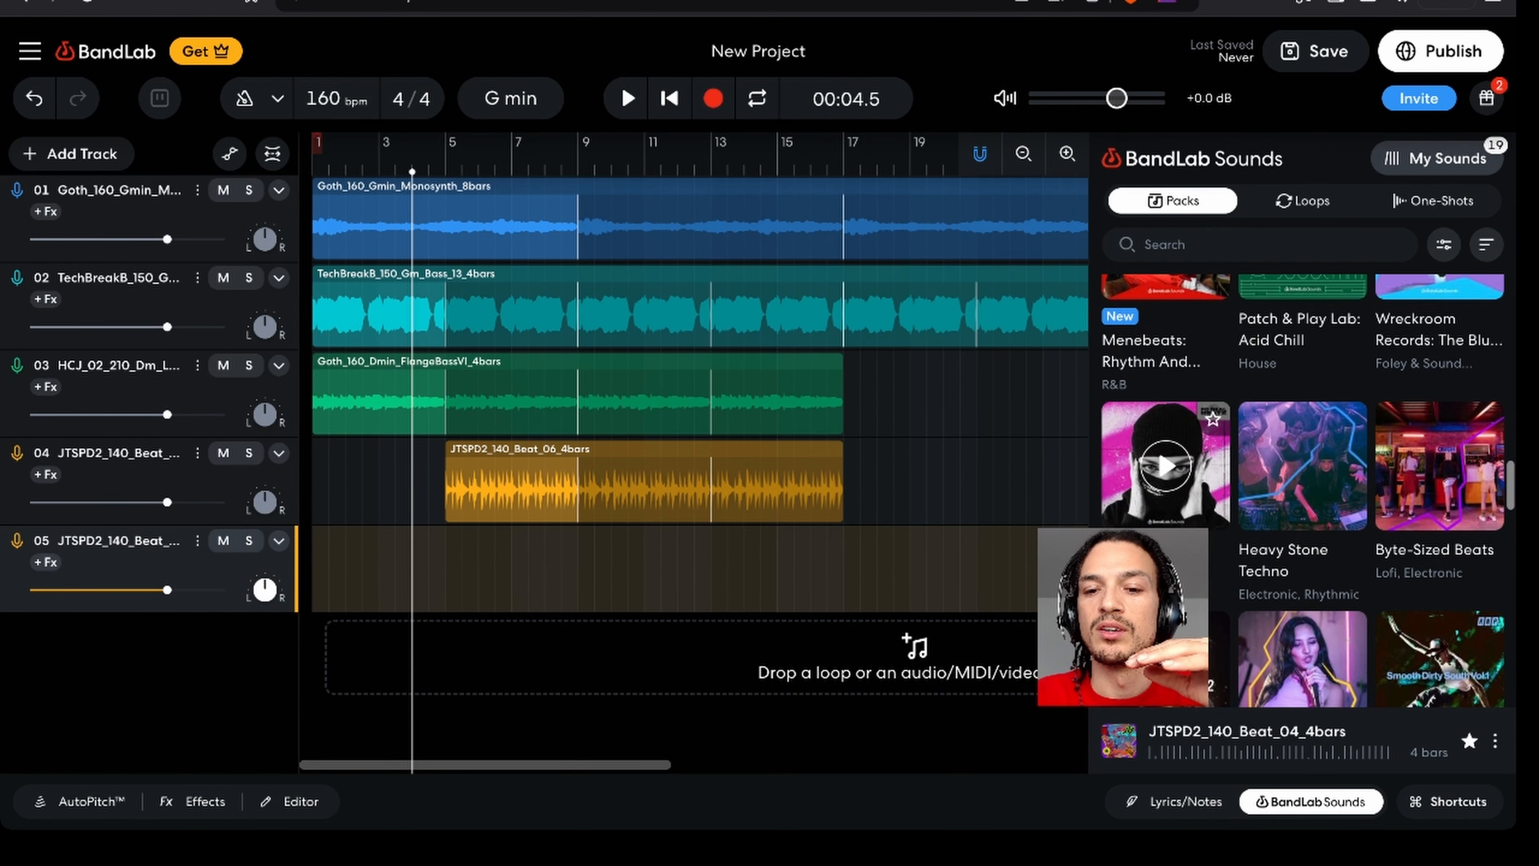
scroll(1164, 461, "up", 5)
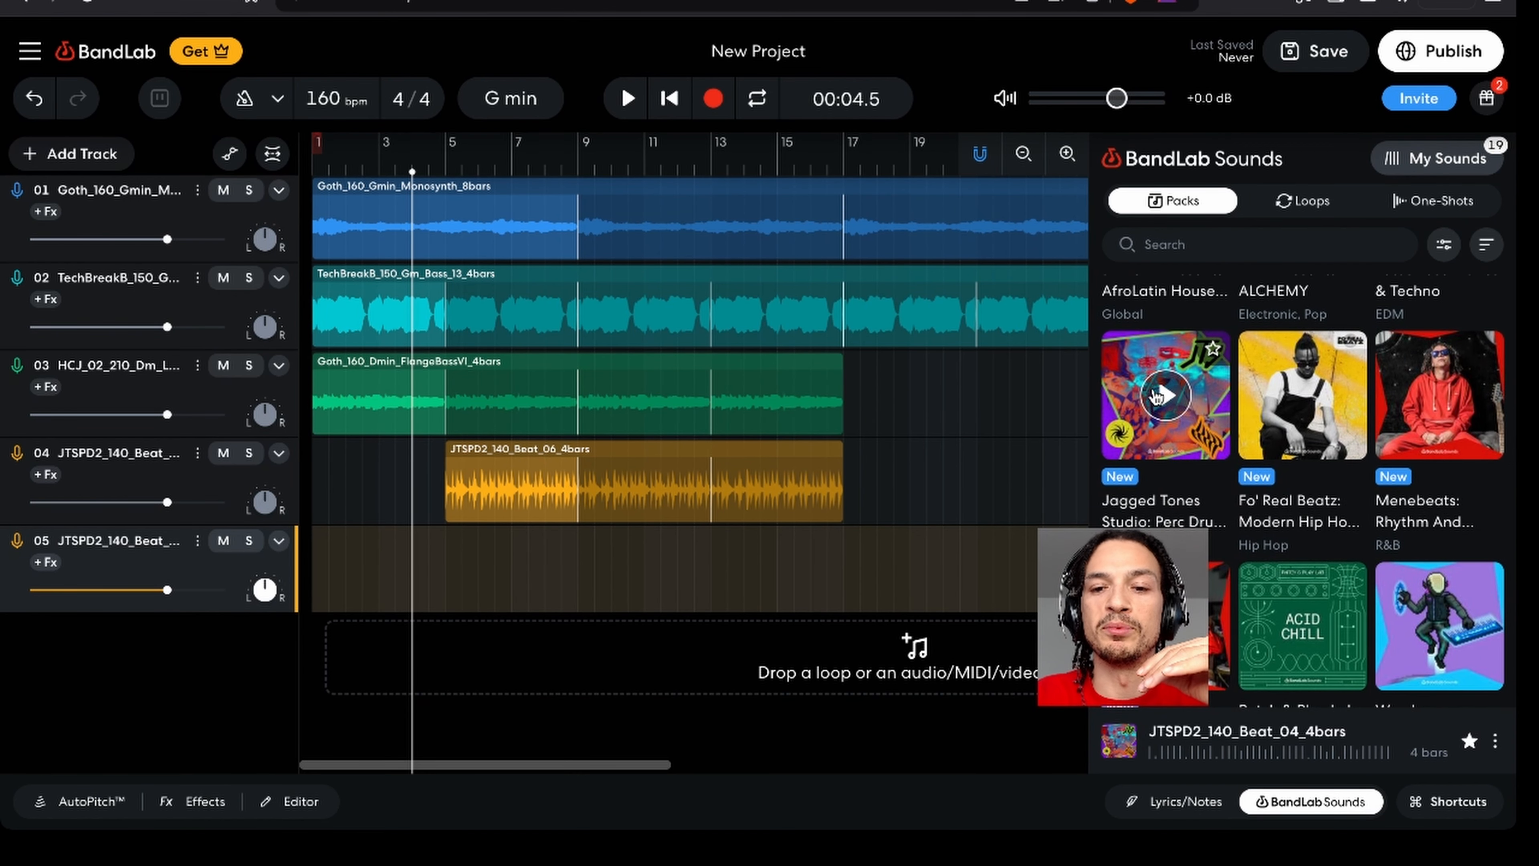
scroll(1164, 434, "down", 2)
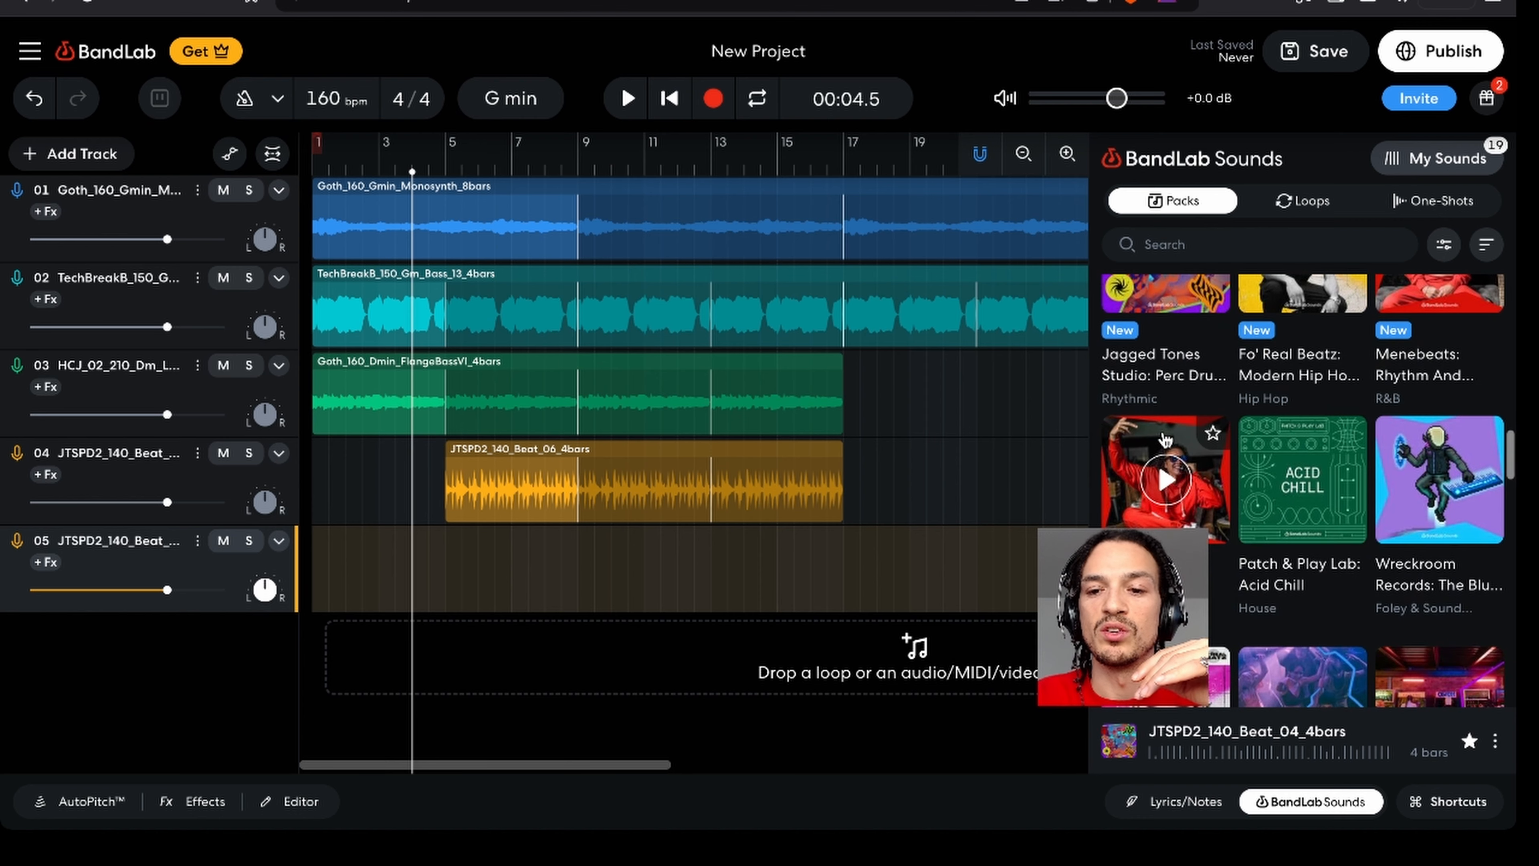
scroll(1165, 438, "down", 8)
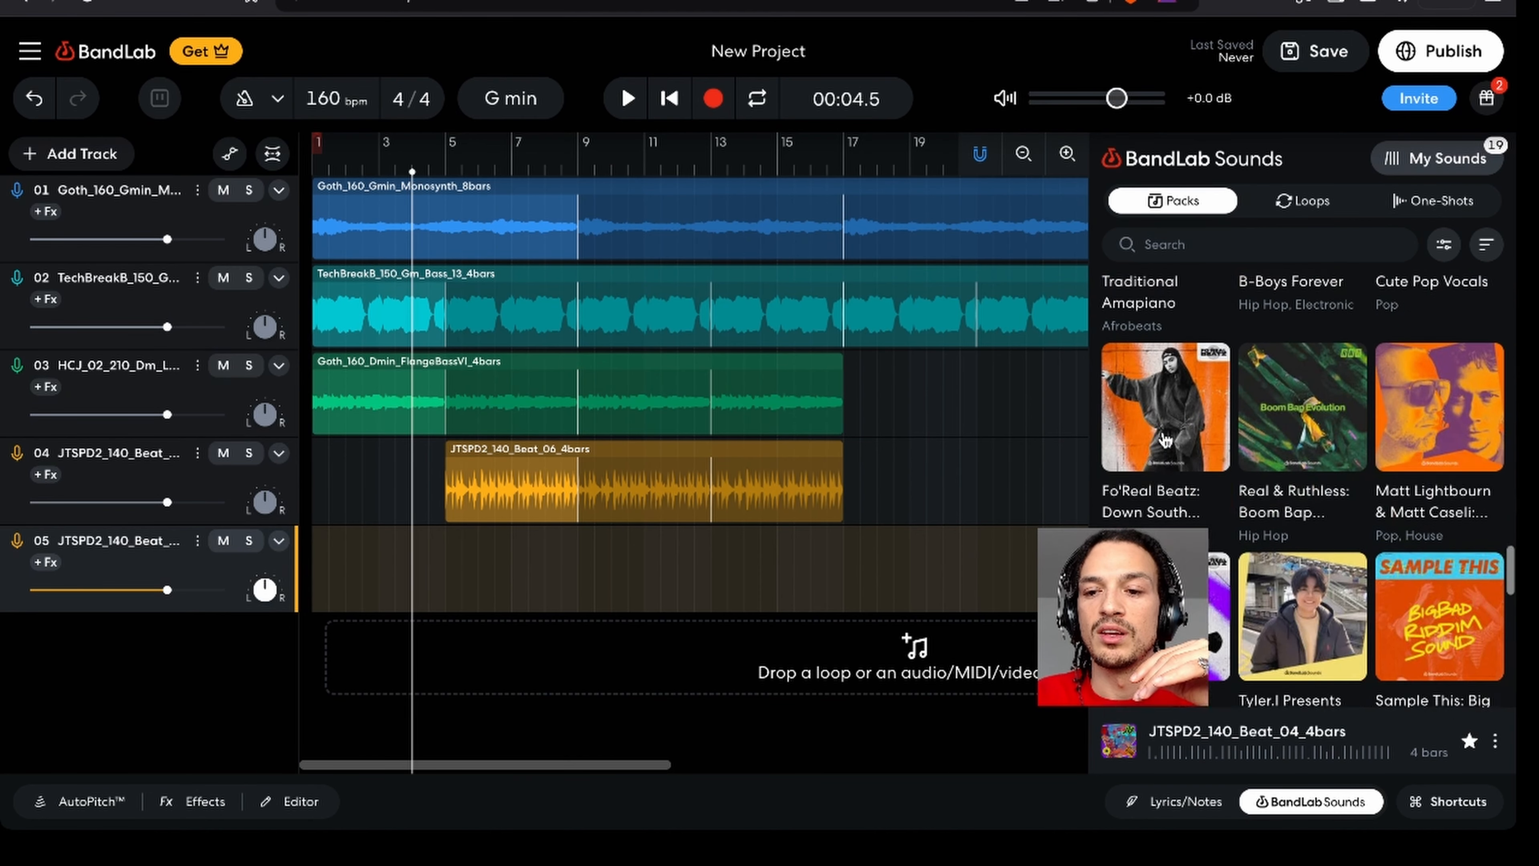
scroll(1164, 439, "down", 6)
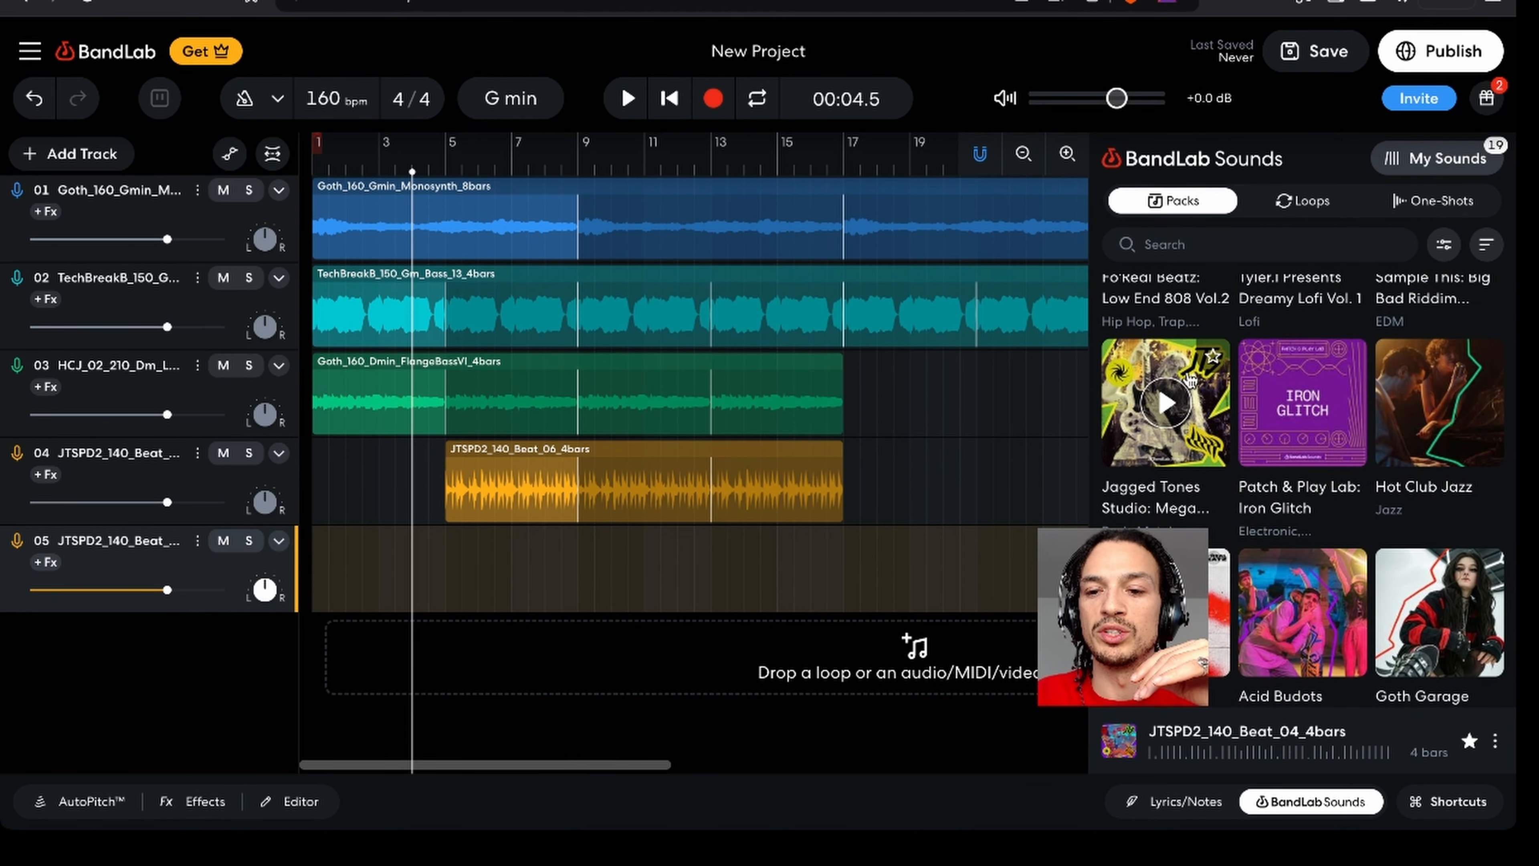
scroll(1191, 382, "down", 7)
scroll(1203, 485, "up", 10)
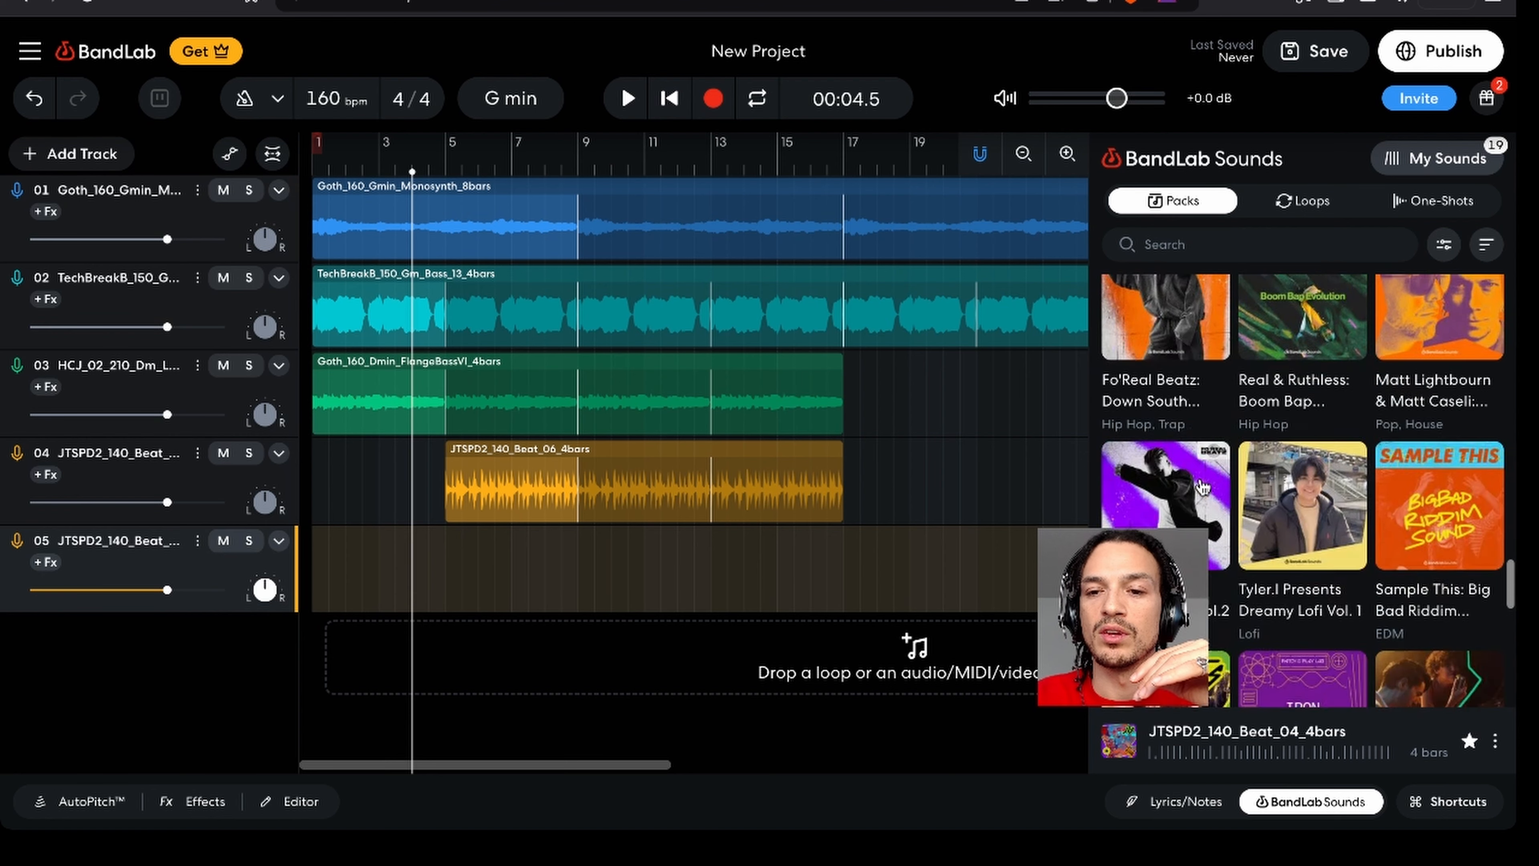
scroll(1203, 485, "up", 5)
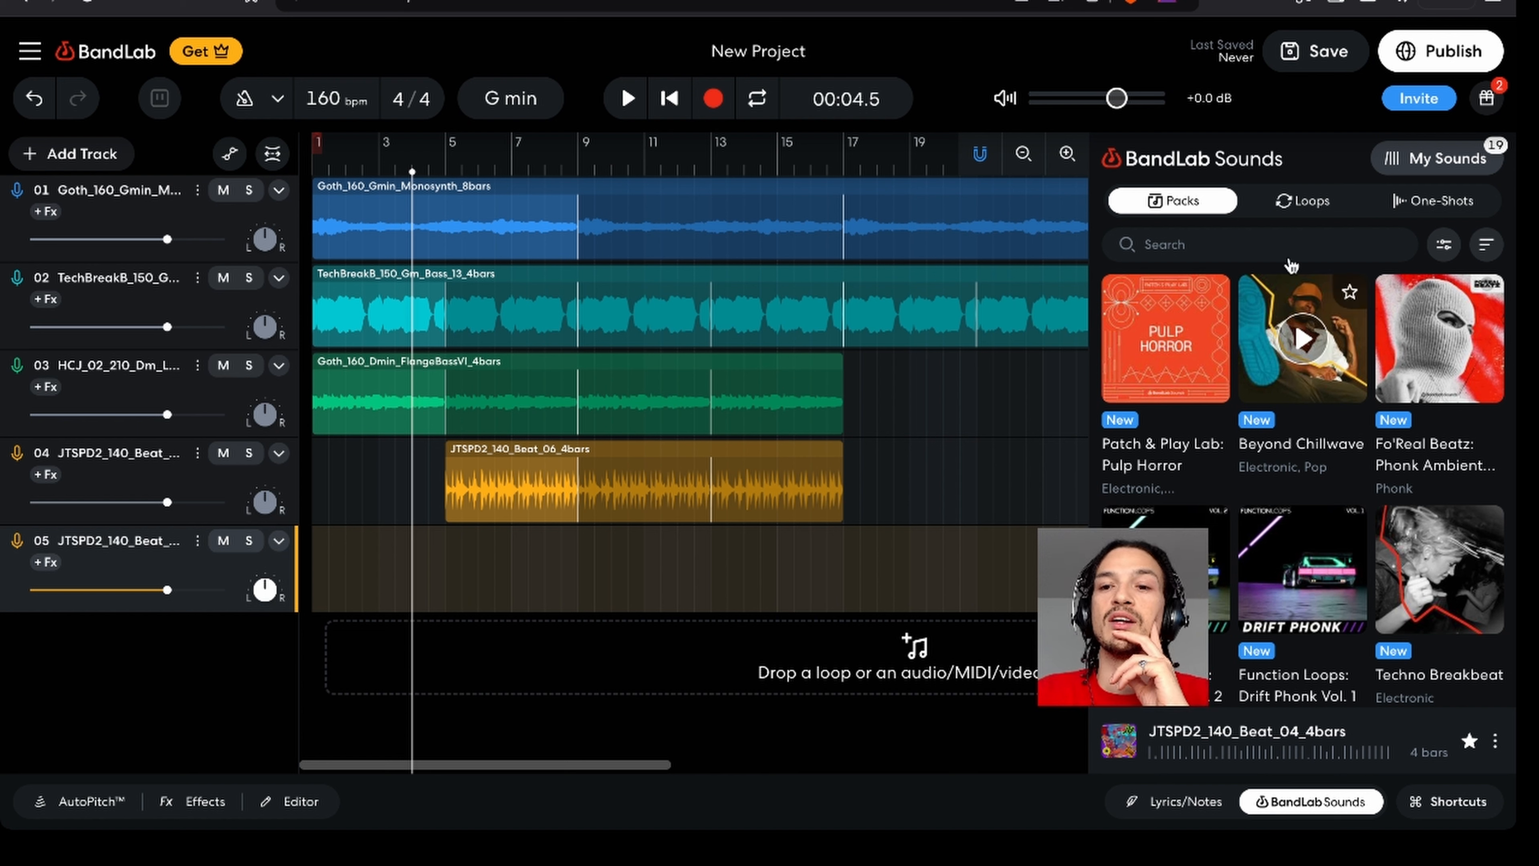
left_click(1309, 200)
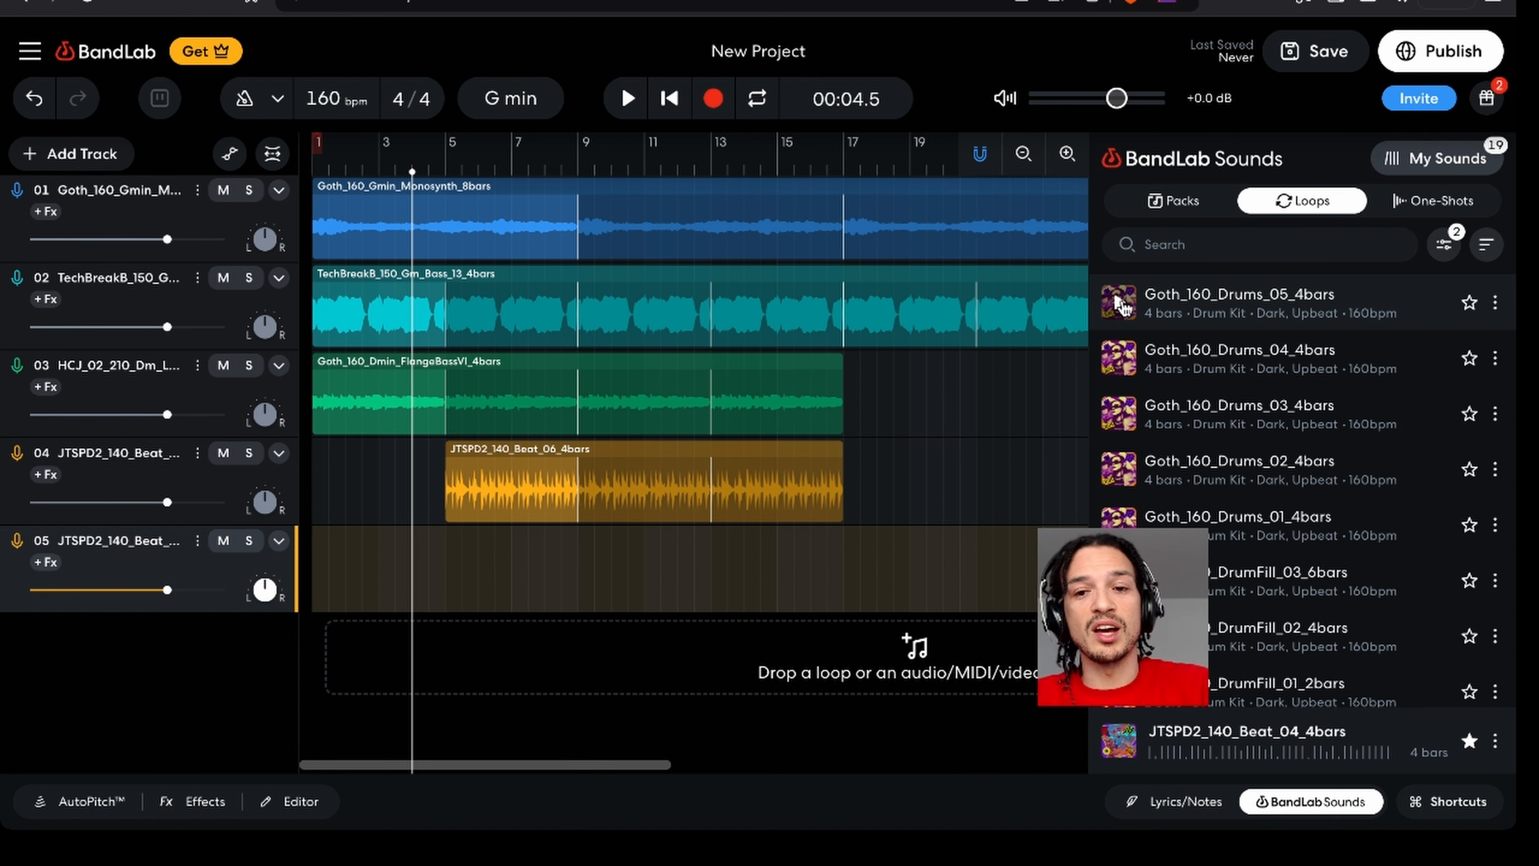
- Preview the Goth_160_Drums_05_4bars loop and place it on the empty fifth track at bar 17
left_click(1120, 305)
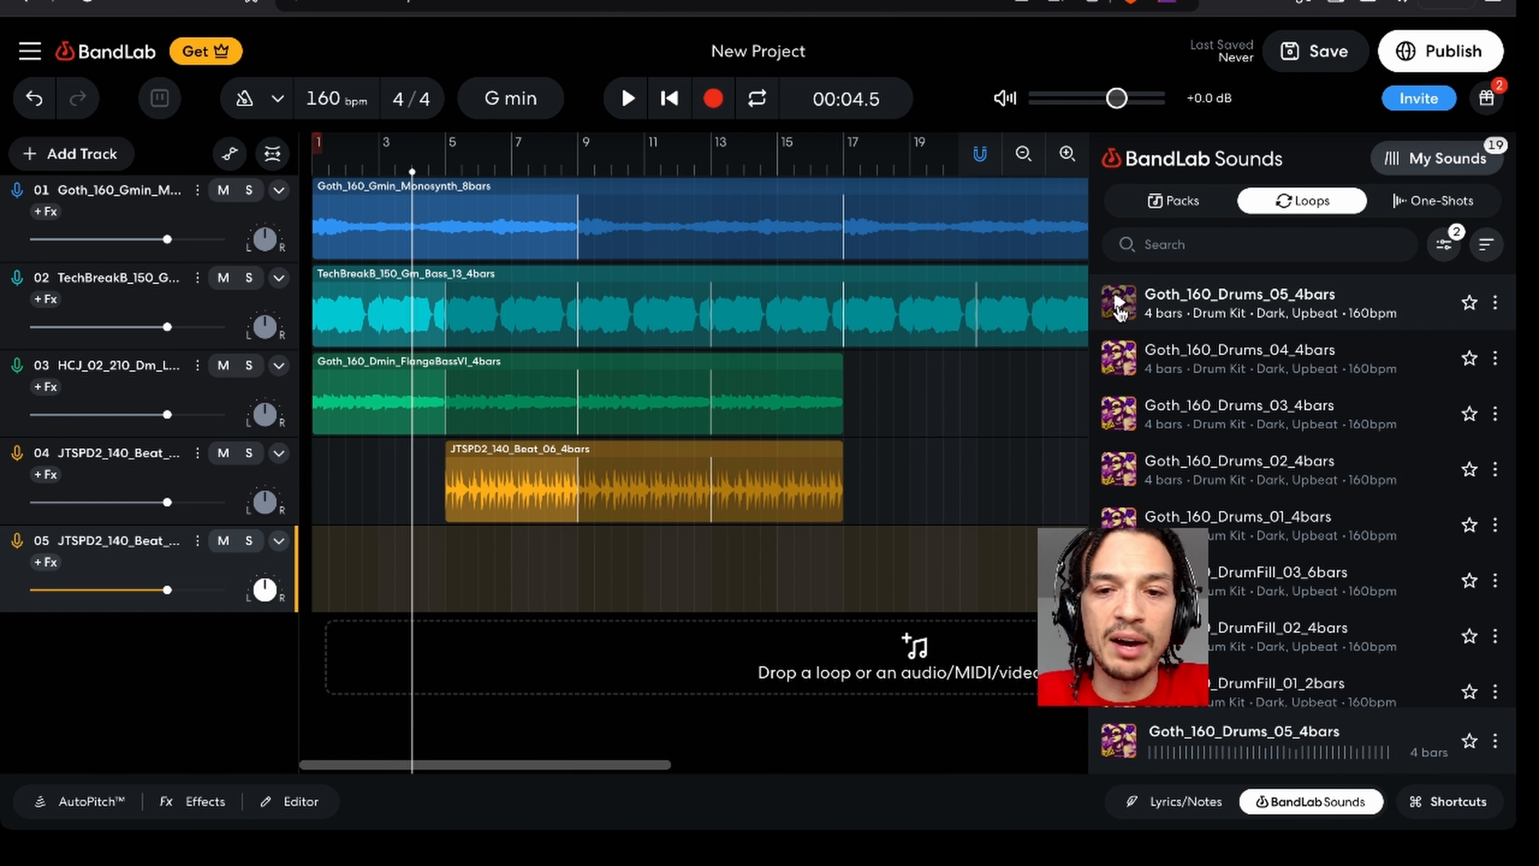
left_click_drag(1118, 310, 854, 576)
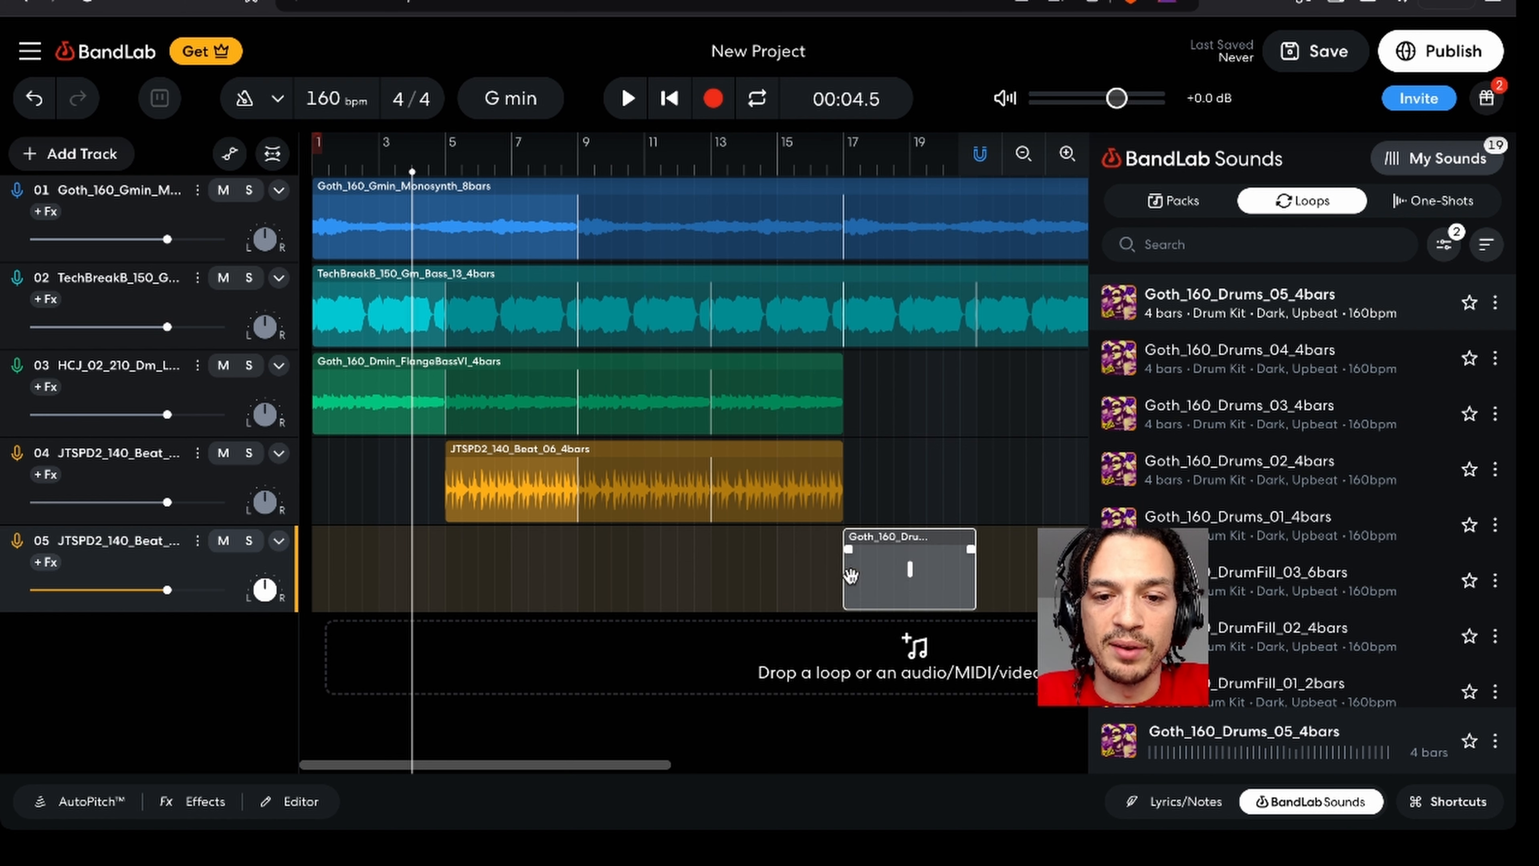
left_click(852, 572)
scroll(878, 413, "right", 3)
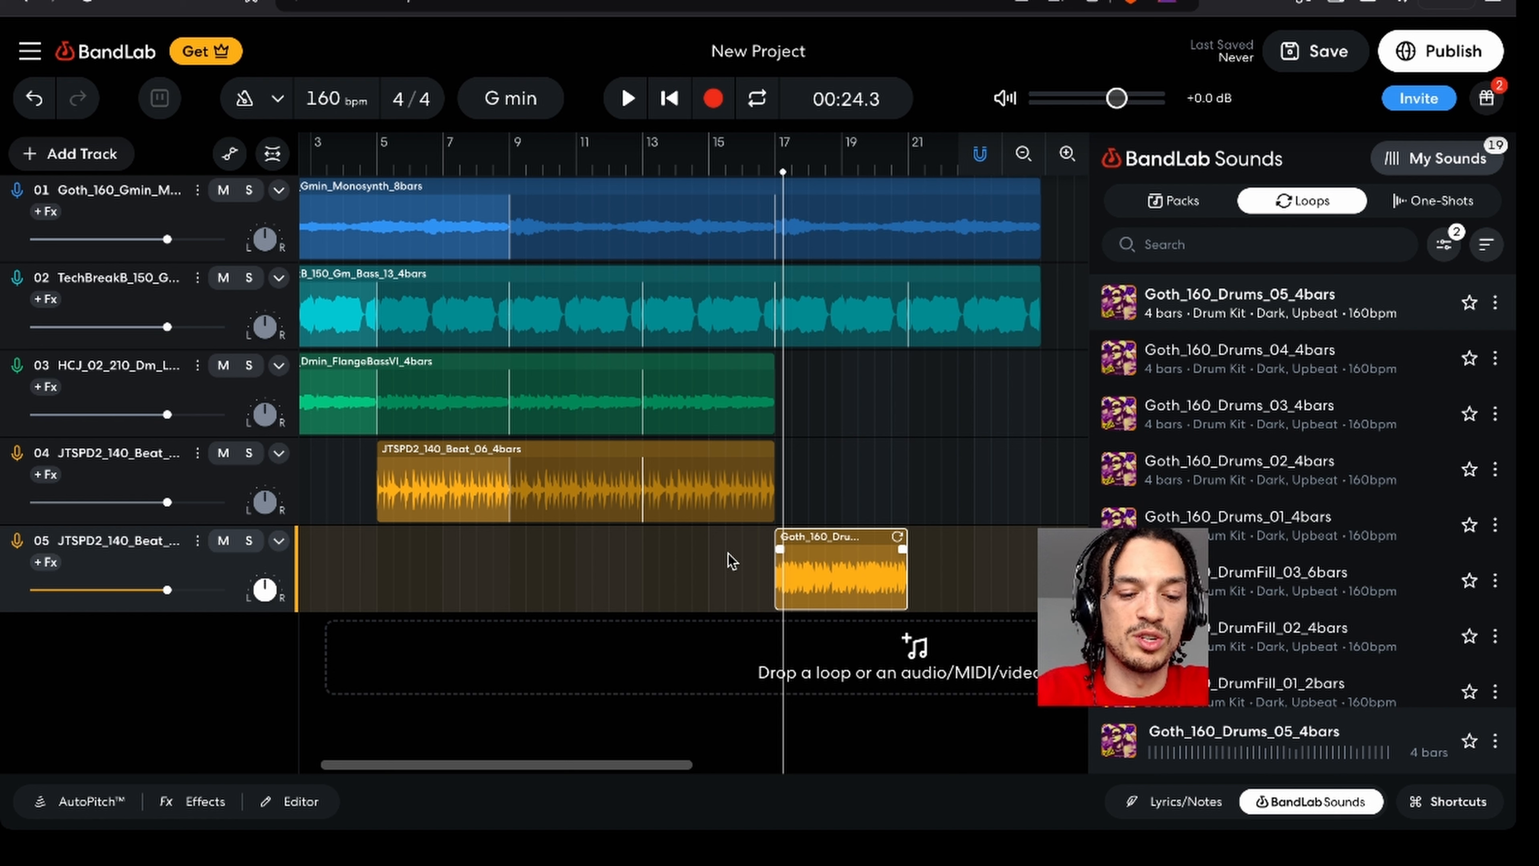
- Duplicate the fifth track and delete the drum clip on the duplicate to leave an empty sixth track
key("super+d")
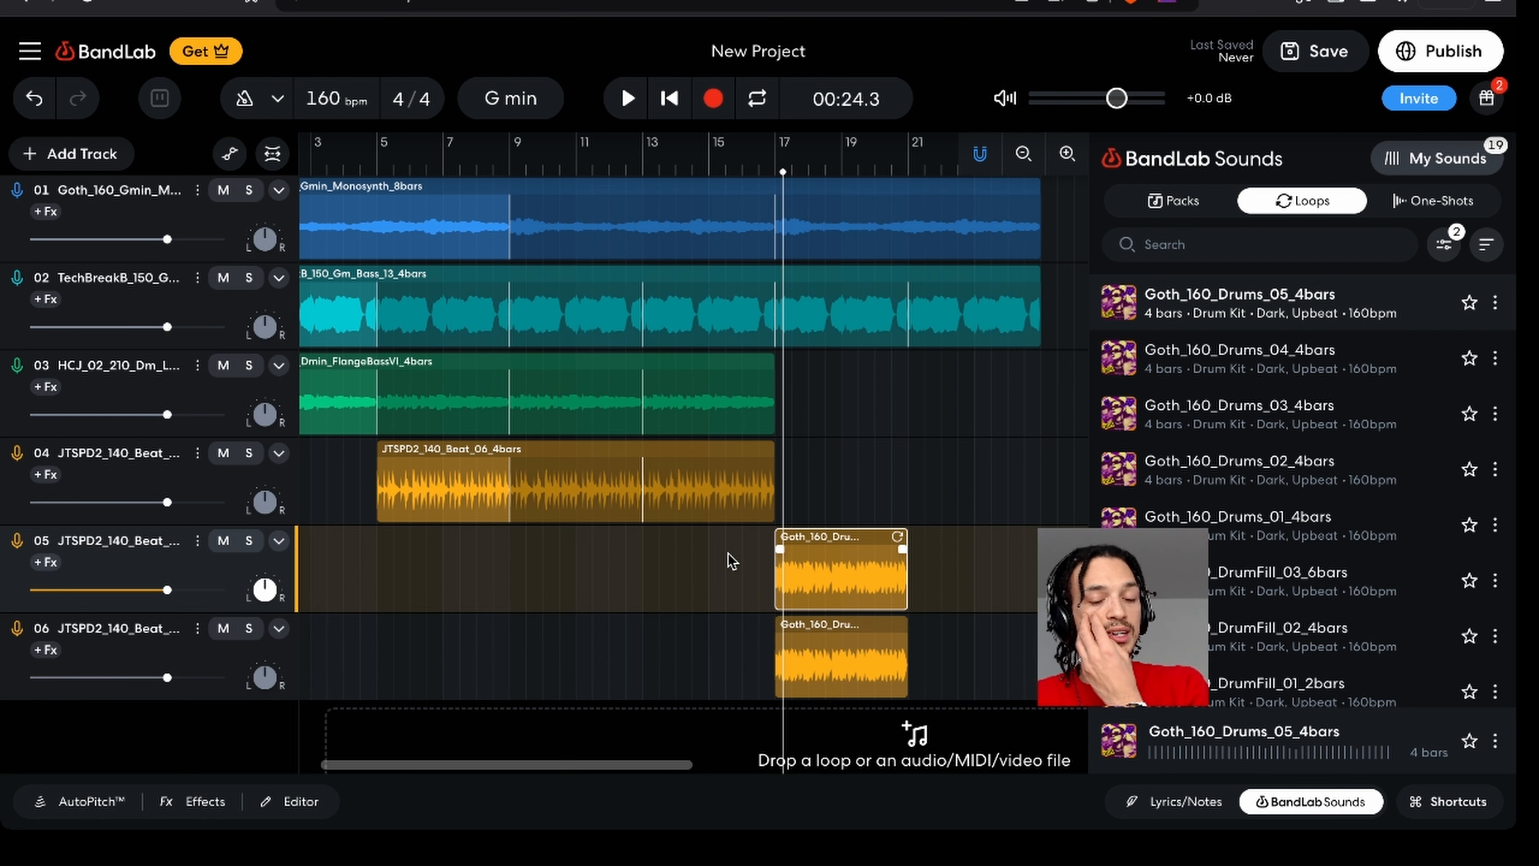
left_click(592, 643)
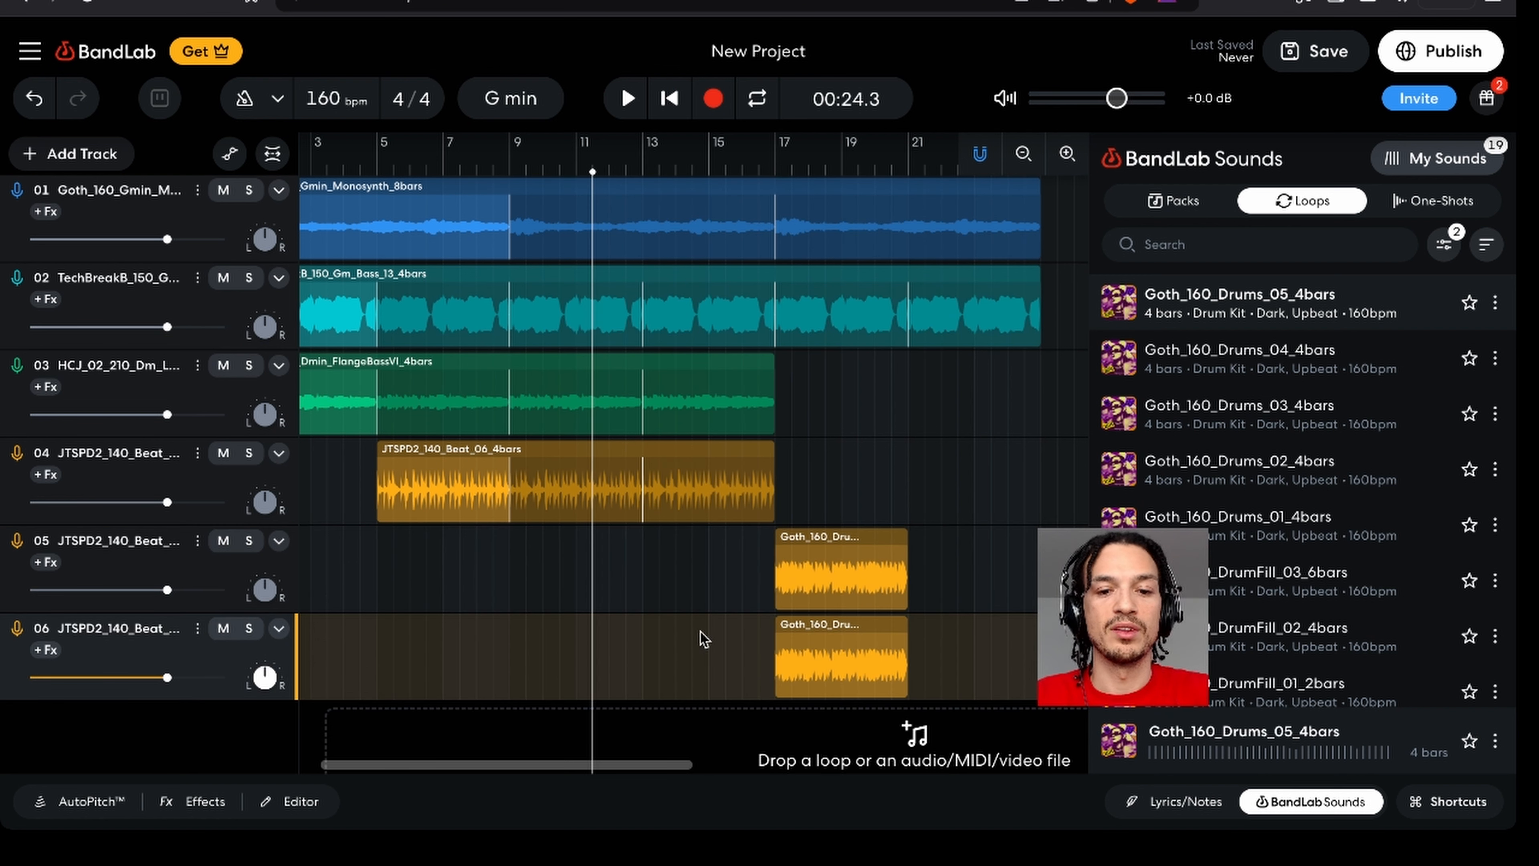
left_click(906, 646)
key("Delete")
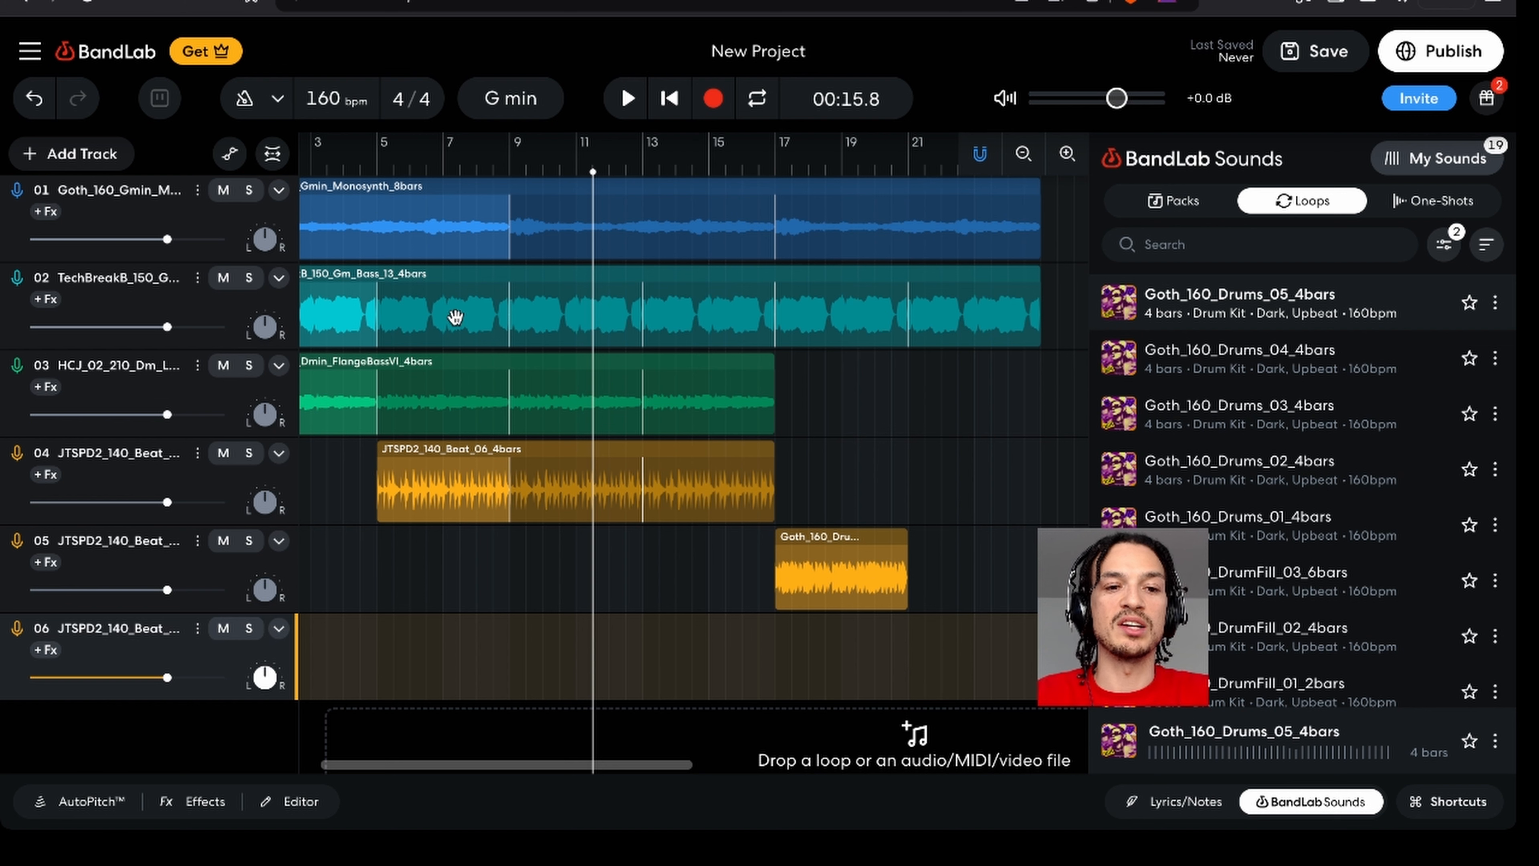
- Copy the FlangeBassVI clip from the third track and set the playhead to the start of bar 17
left_click(439, 380)
scroll(440, 381, "left", 3)
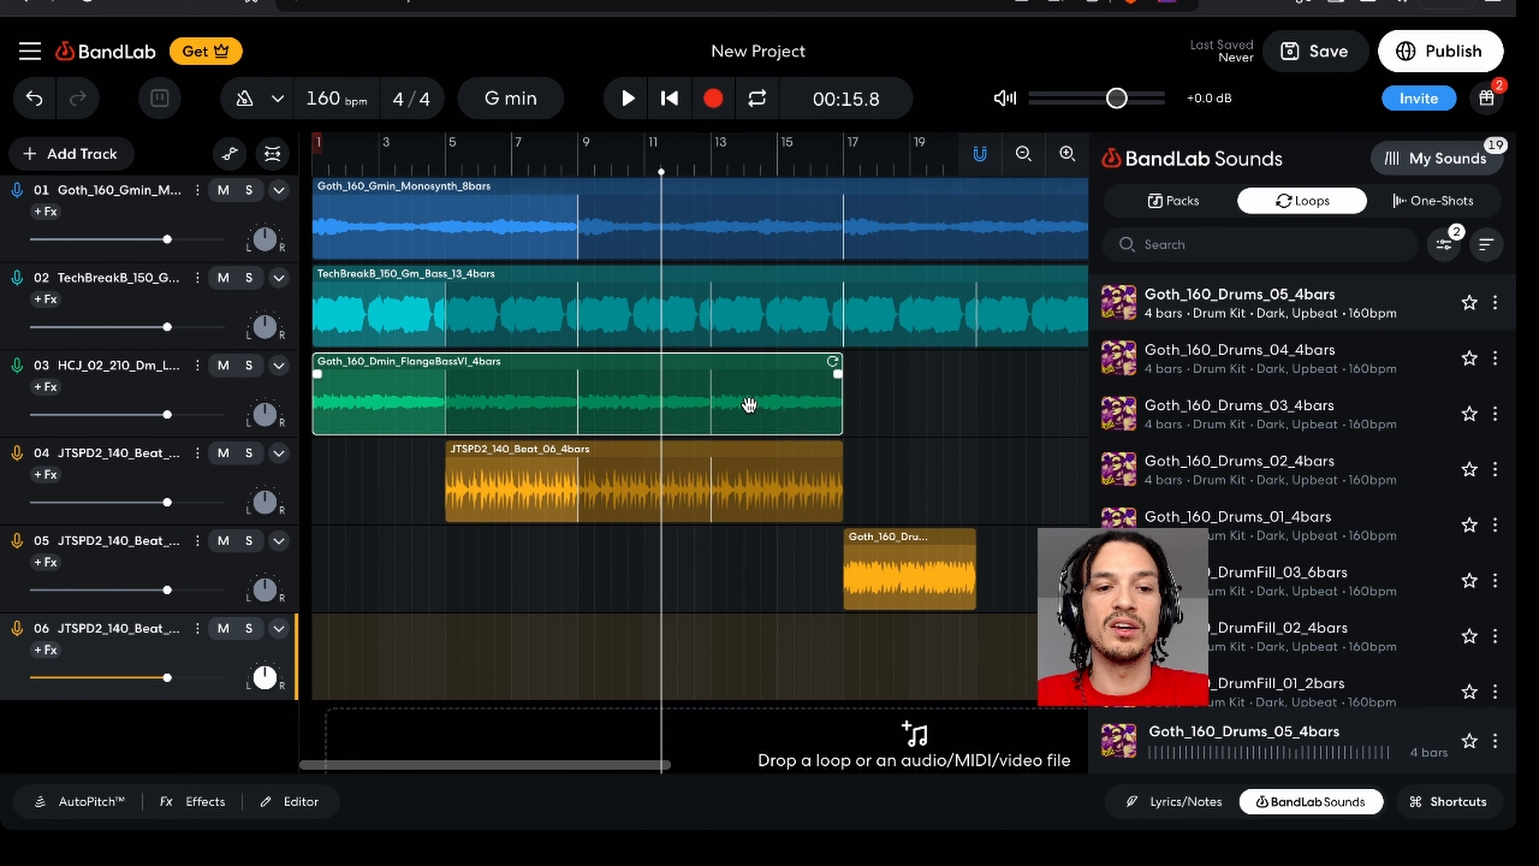
left_click(845, 171)
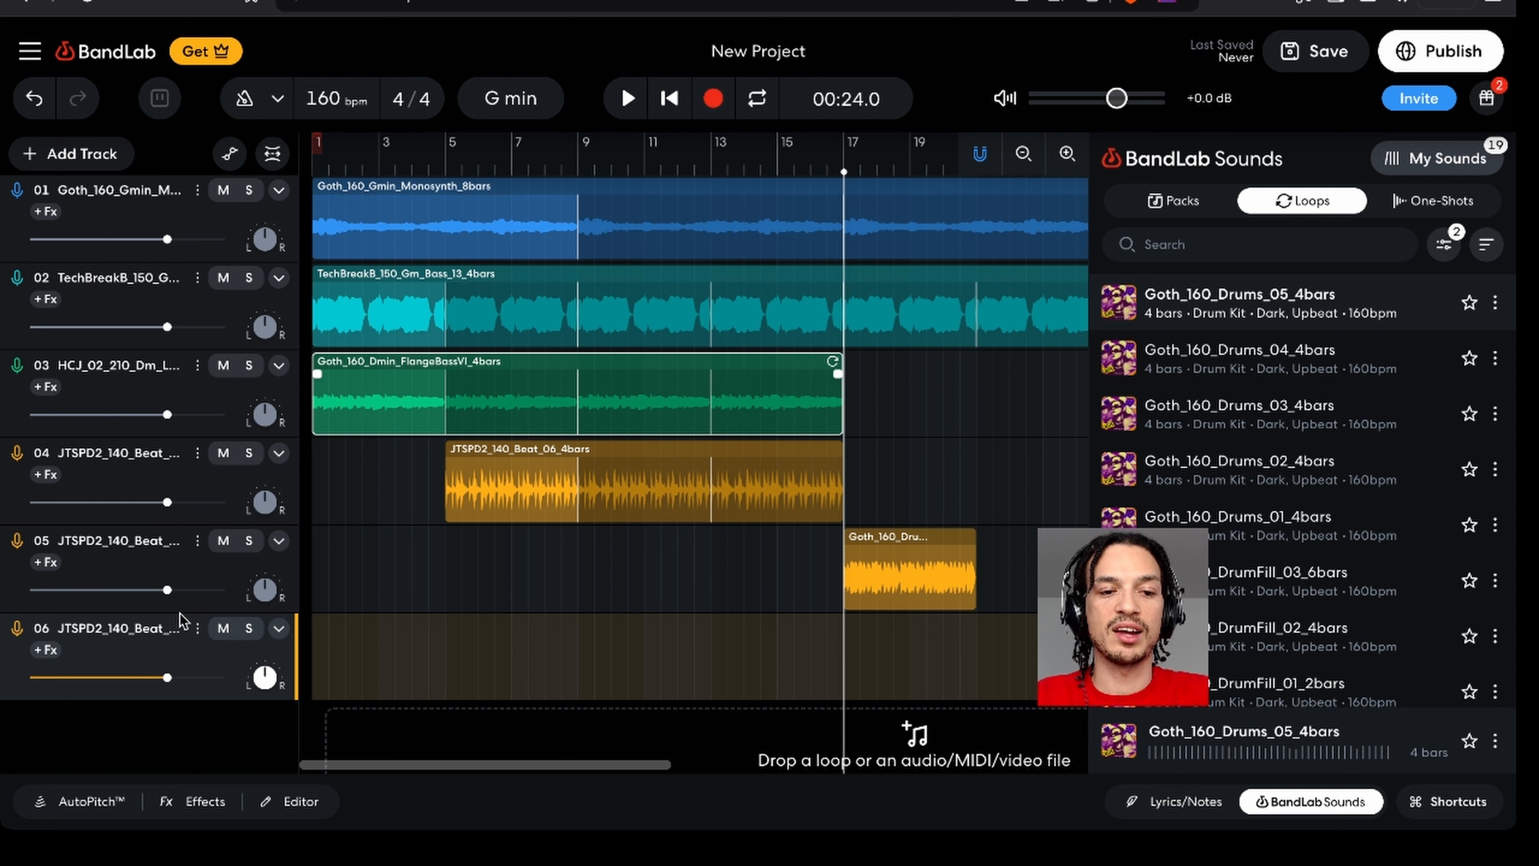
- Try pasting the copied FlangeBassVI clip onto the fifth track at bar 17, and undo the paste
left_click(182, 576)
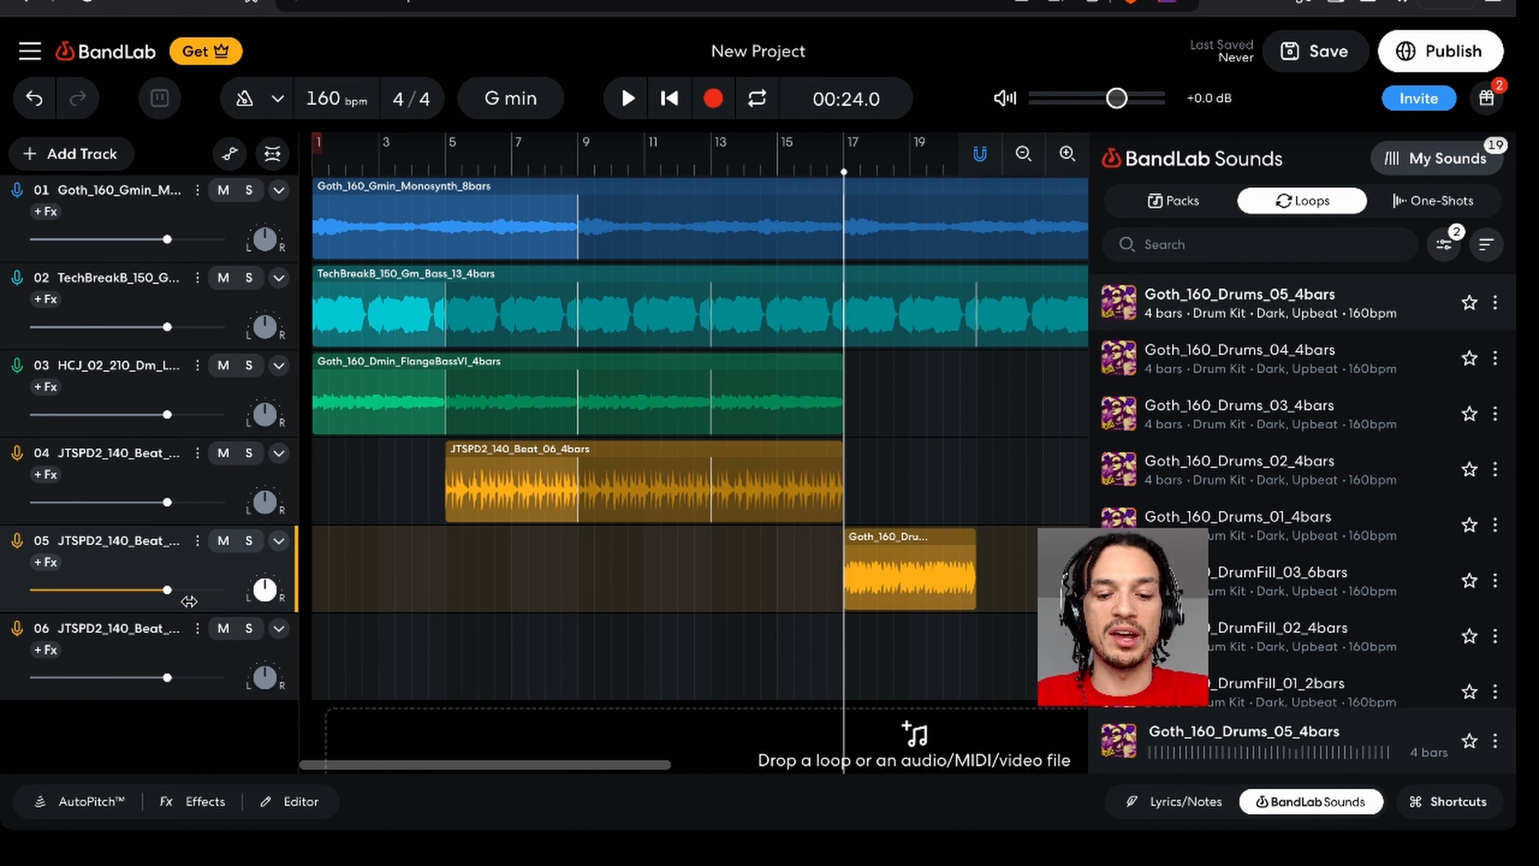
key("ctrl+v")
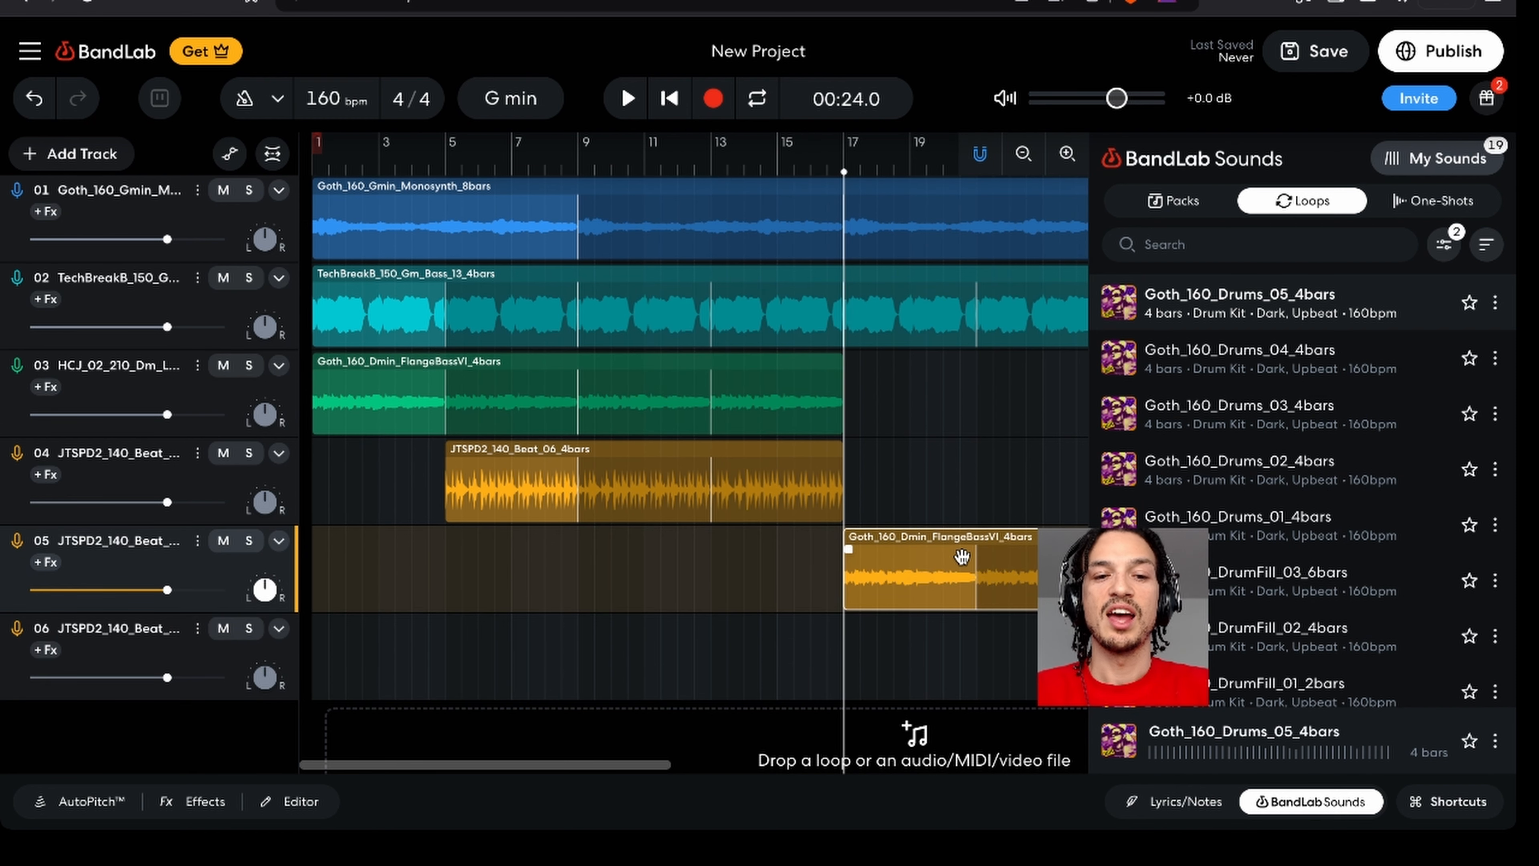
scroll(962, 557, "right", 1)
scroll(961, 556, "right", 3)
scroll(962, 556, "down", 1)
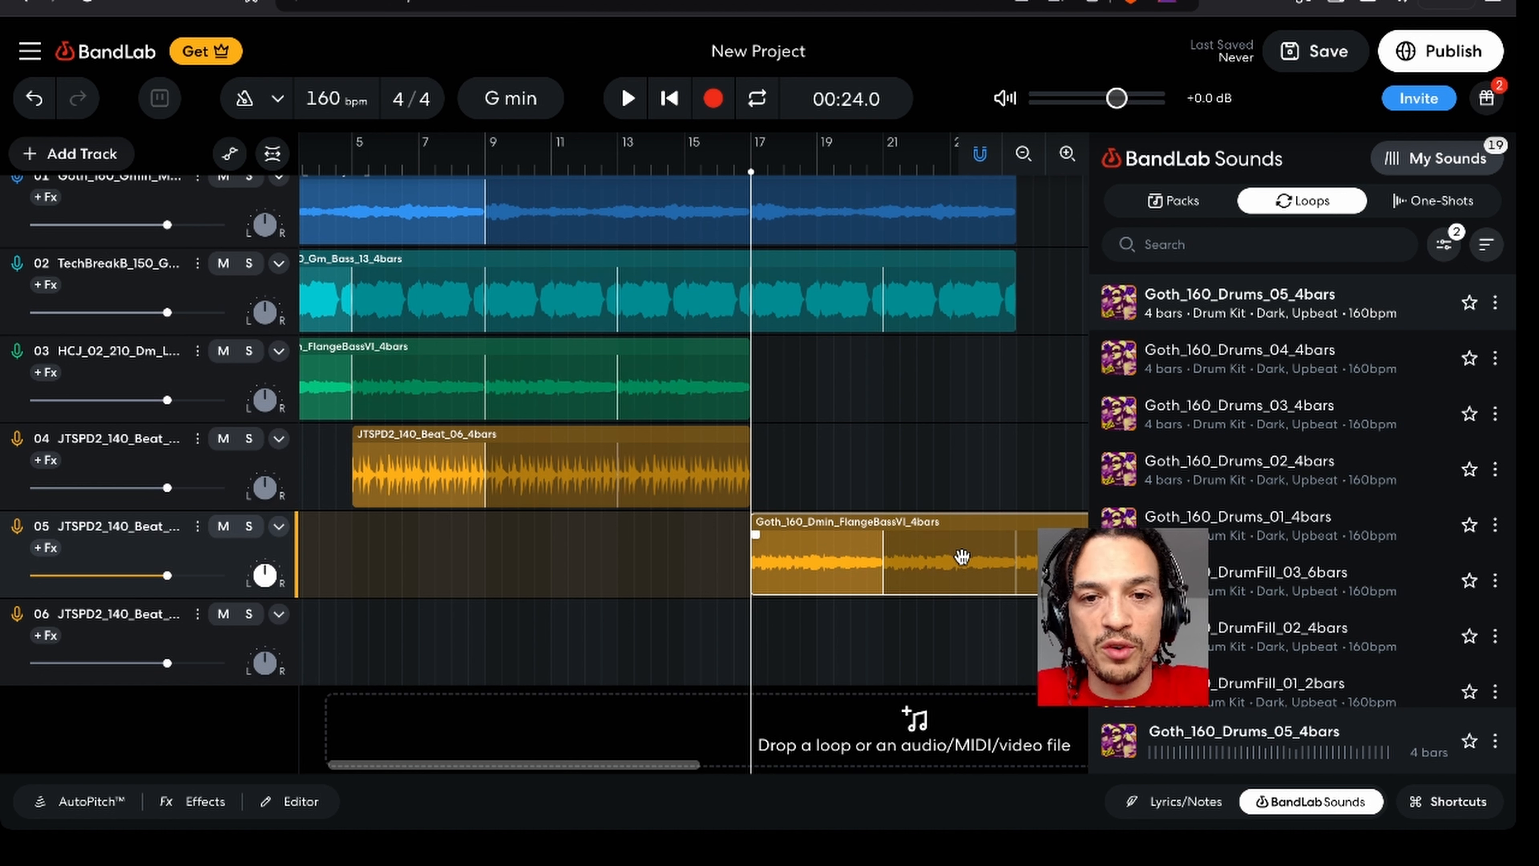
key("ctrl+z")
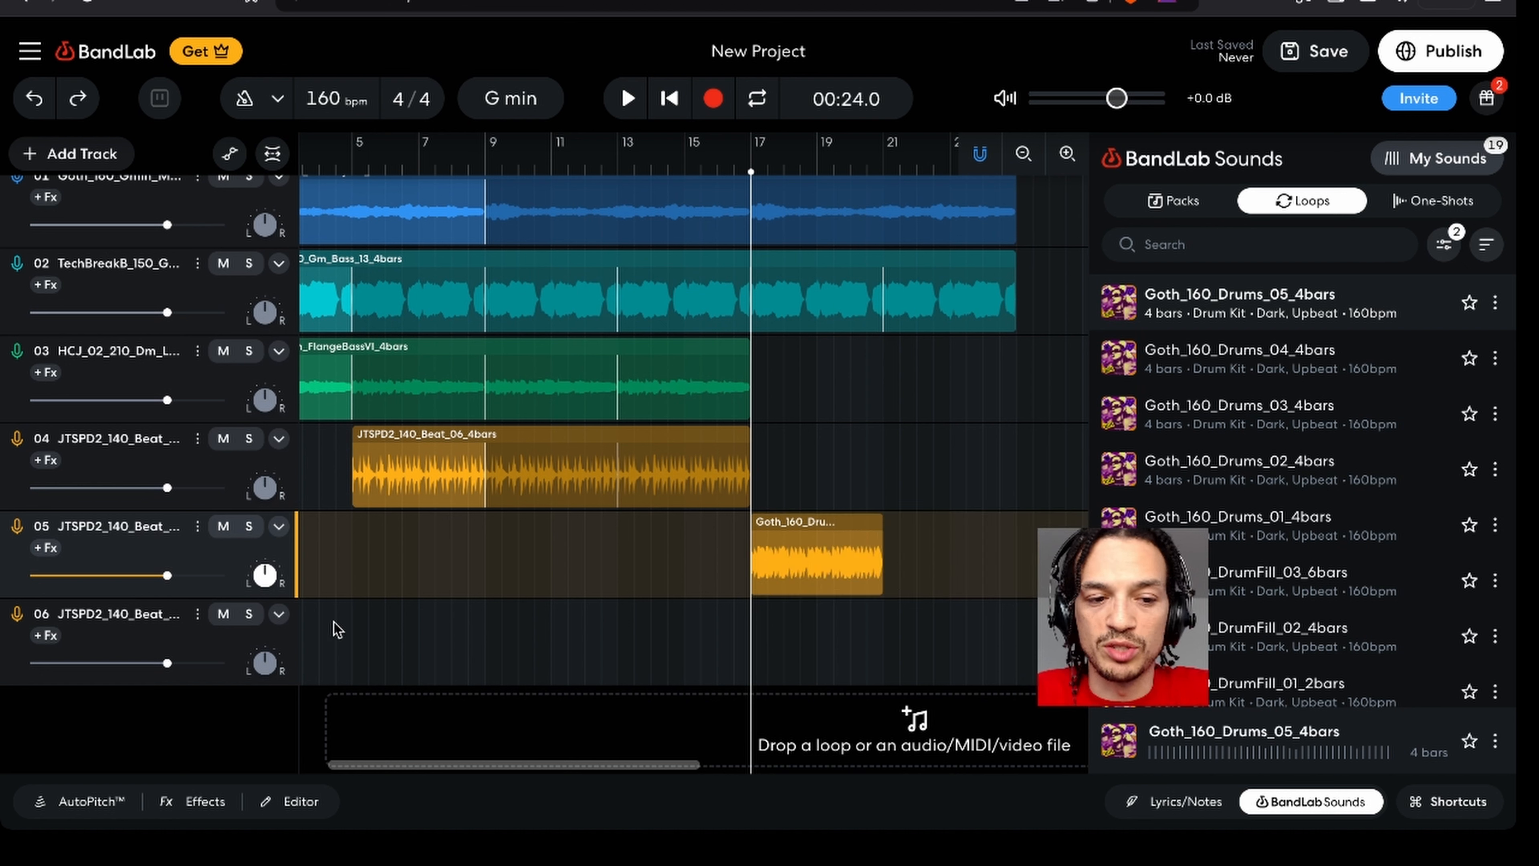
- Paste the copied FlangeBassVI clip onto the empty sixth track at the start of bar 17 with grid snapping on
left_click(189, 642)
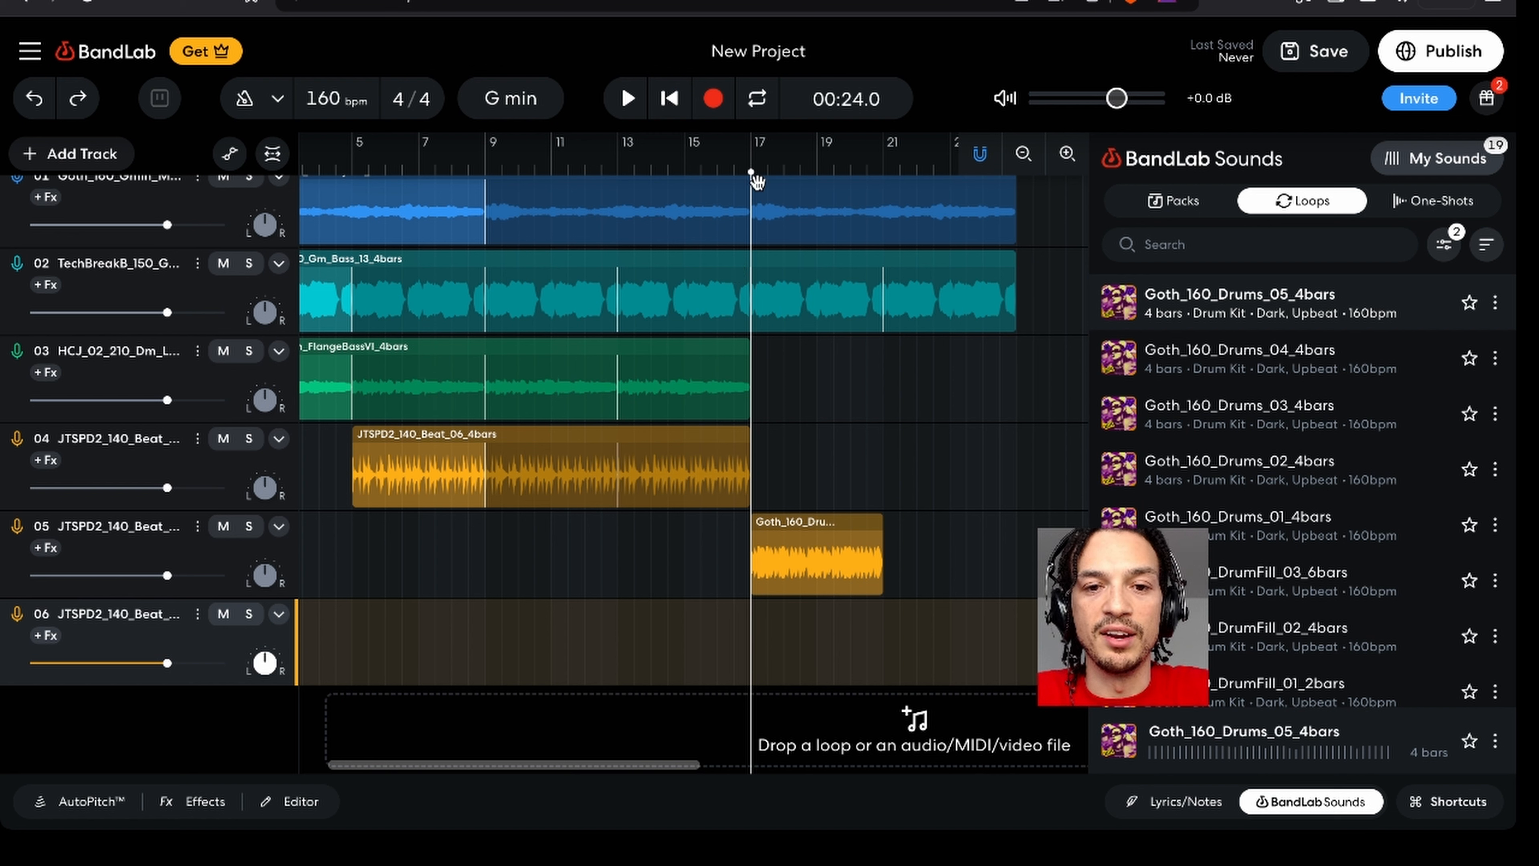
mouse_move(751, 172)
left_mouse_down()
mouse_move(811, 182)
mouse_move(749, 179)
left_mouse_up()
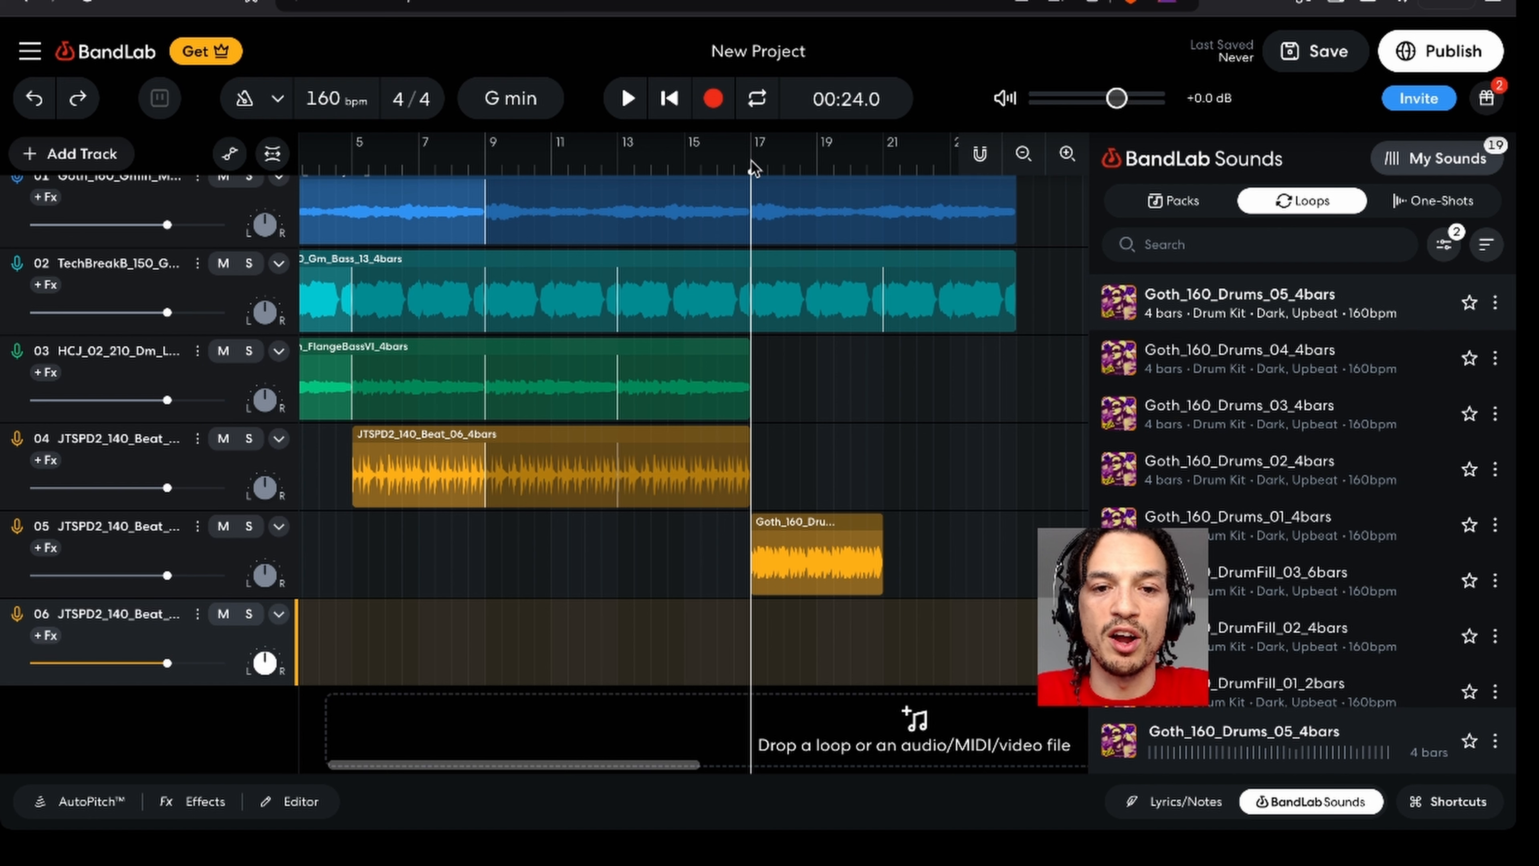
left_click_drag(750, 173, 754, 173)
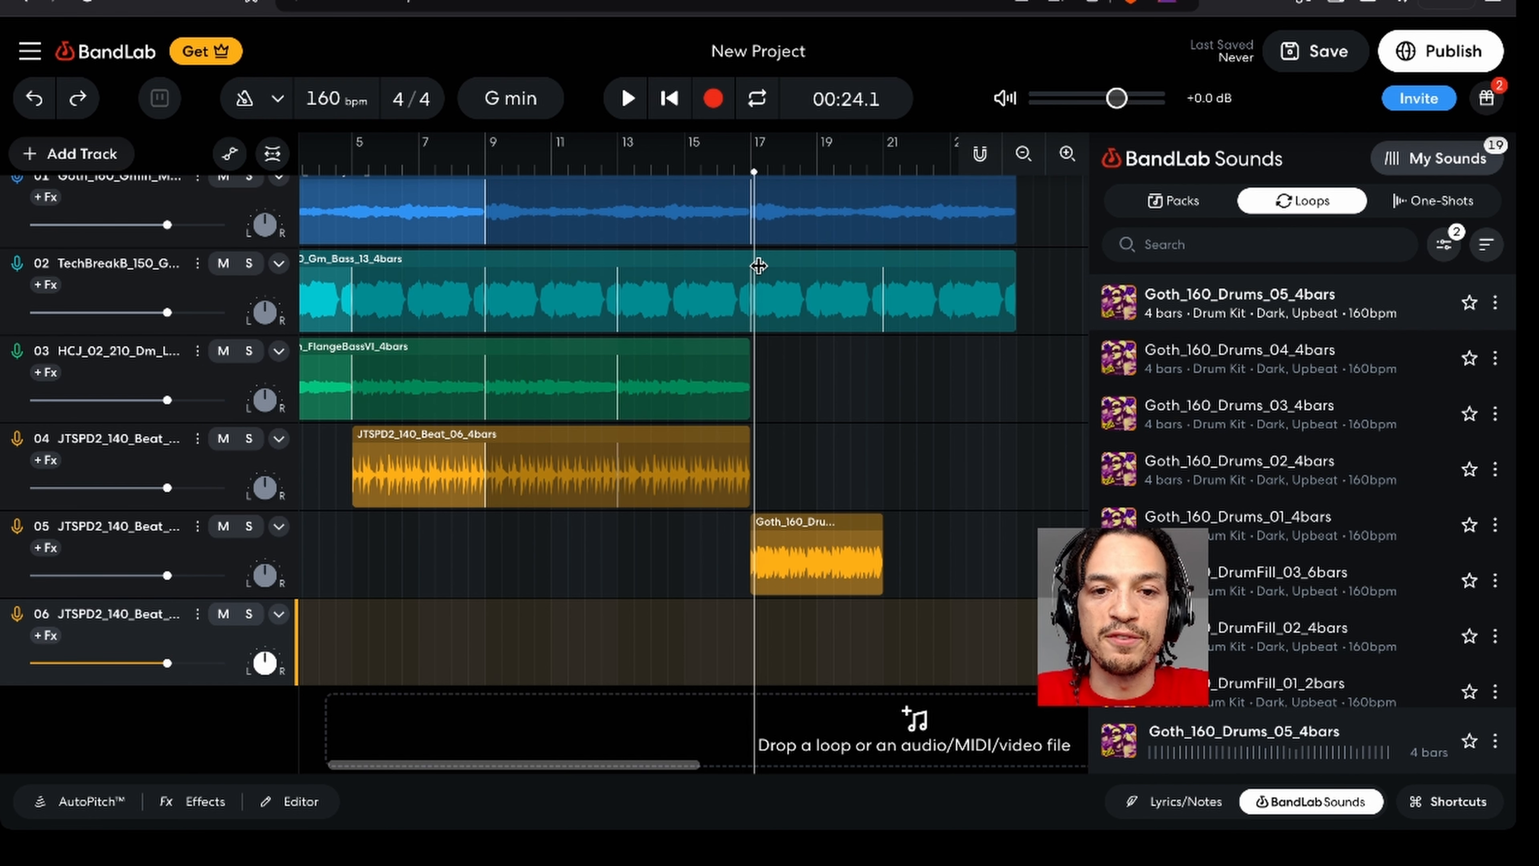
scroll(758, 265, "up", 5)
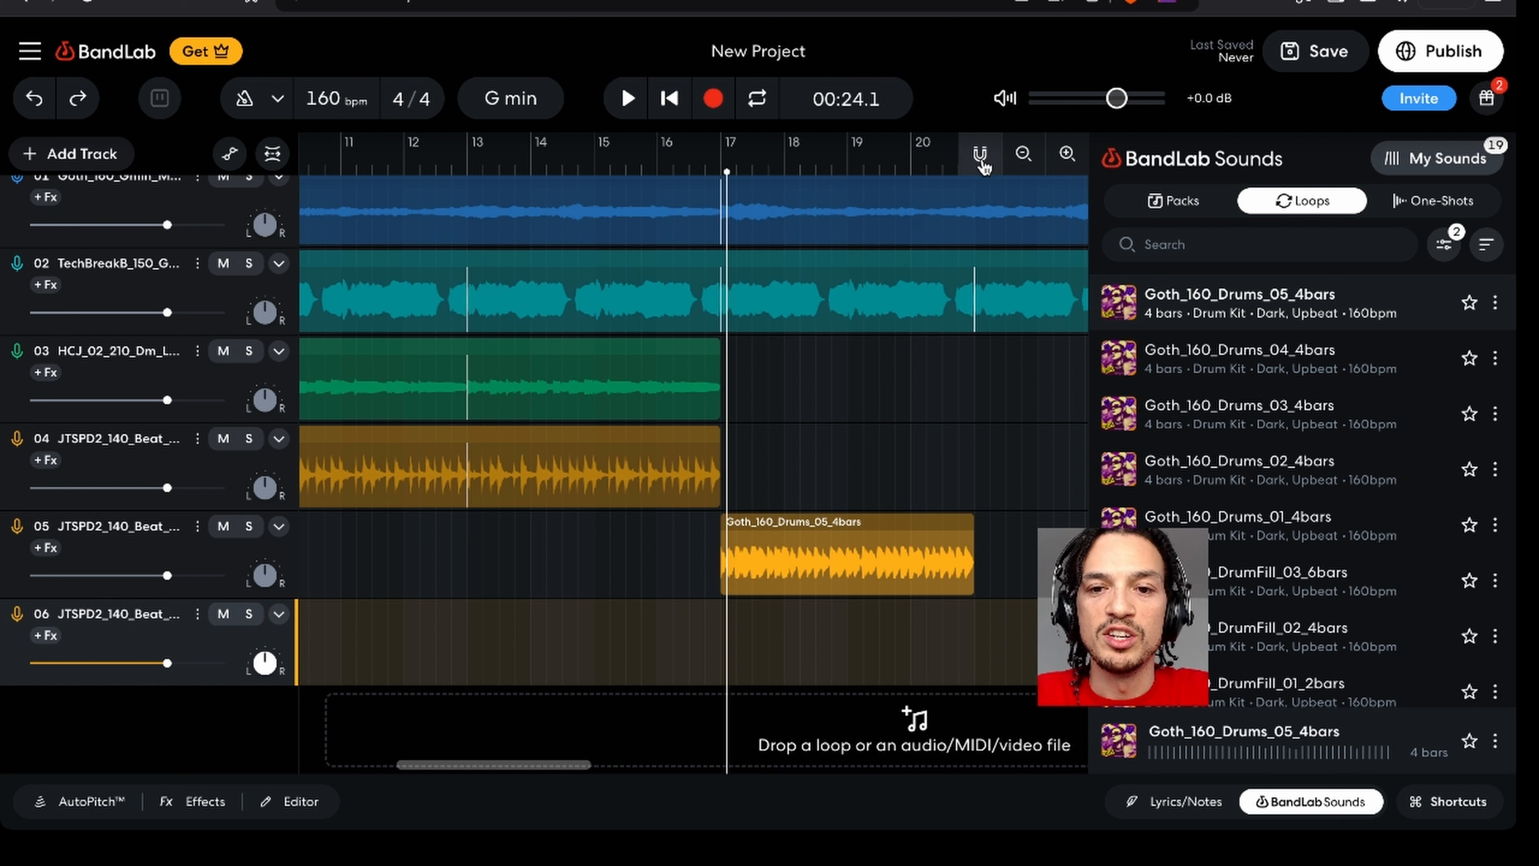
left_click(981, 159)
left_click_drag(726, 176, 723, 177)
key("super+v")
scroll(258, 656, "down", 3)
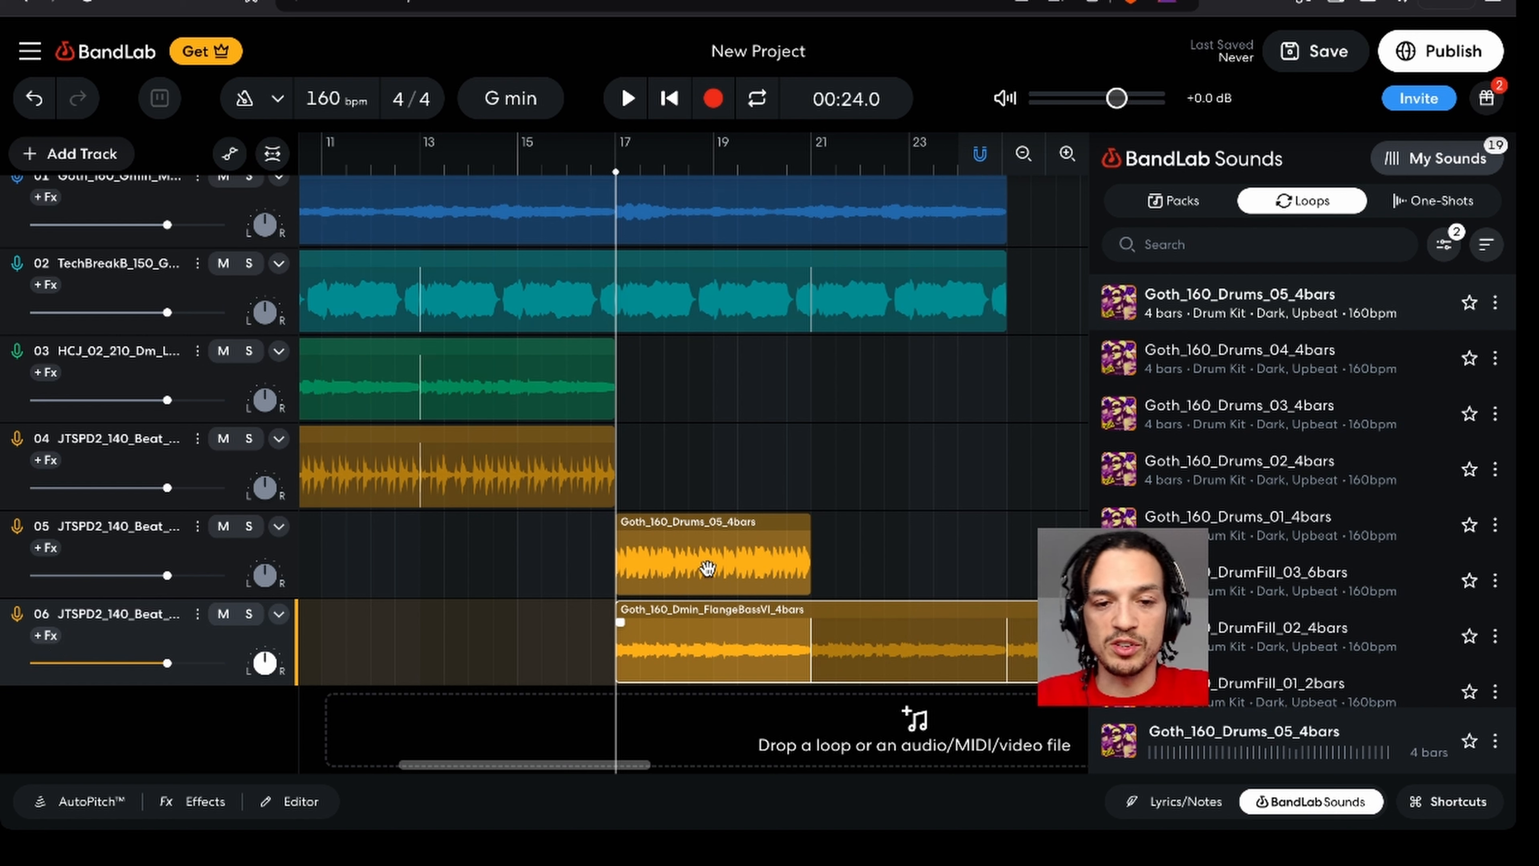
- Play the arrangement from bar 13 and extend the Goth_160_Drums_05 loop on the fifth track to bar 25
left_click(419, 164)
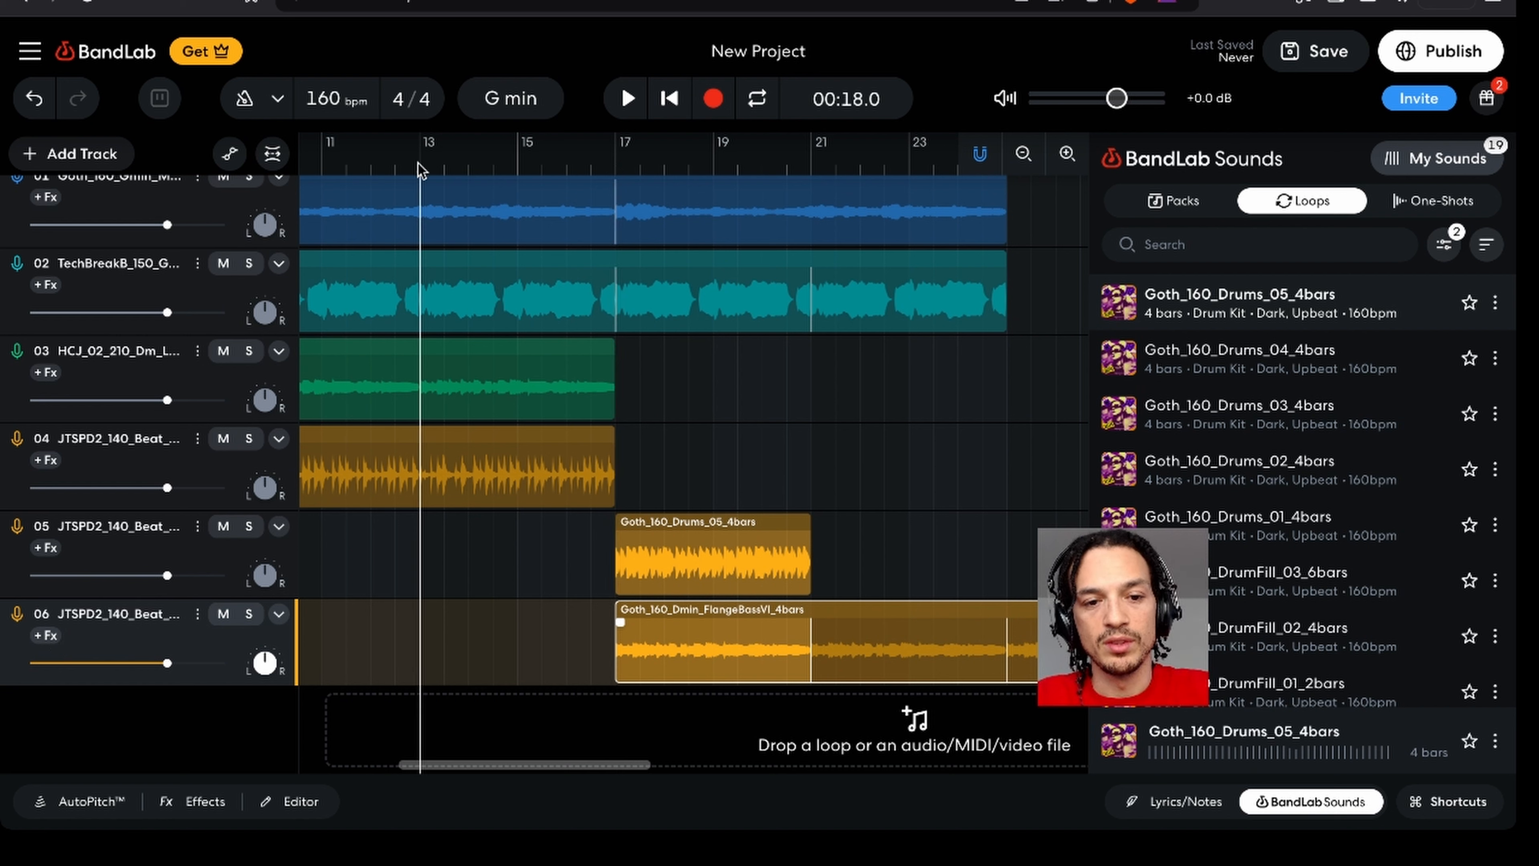
key("space")
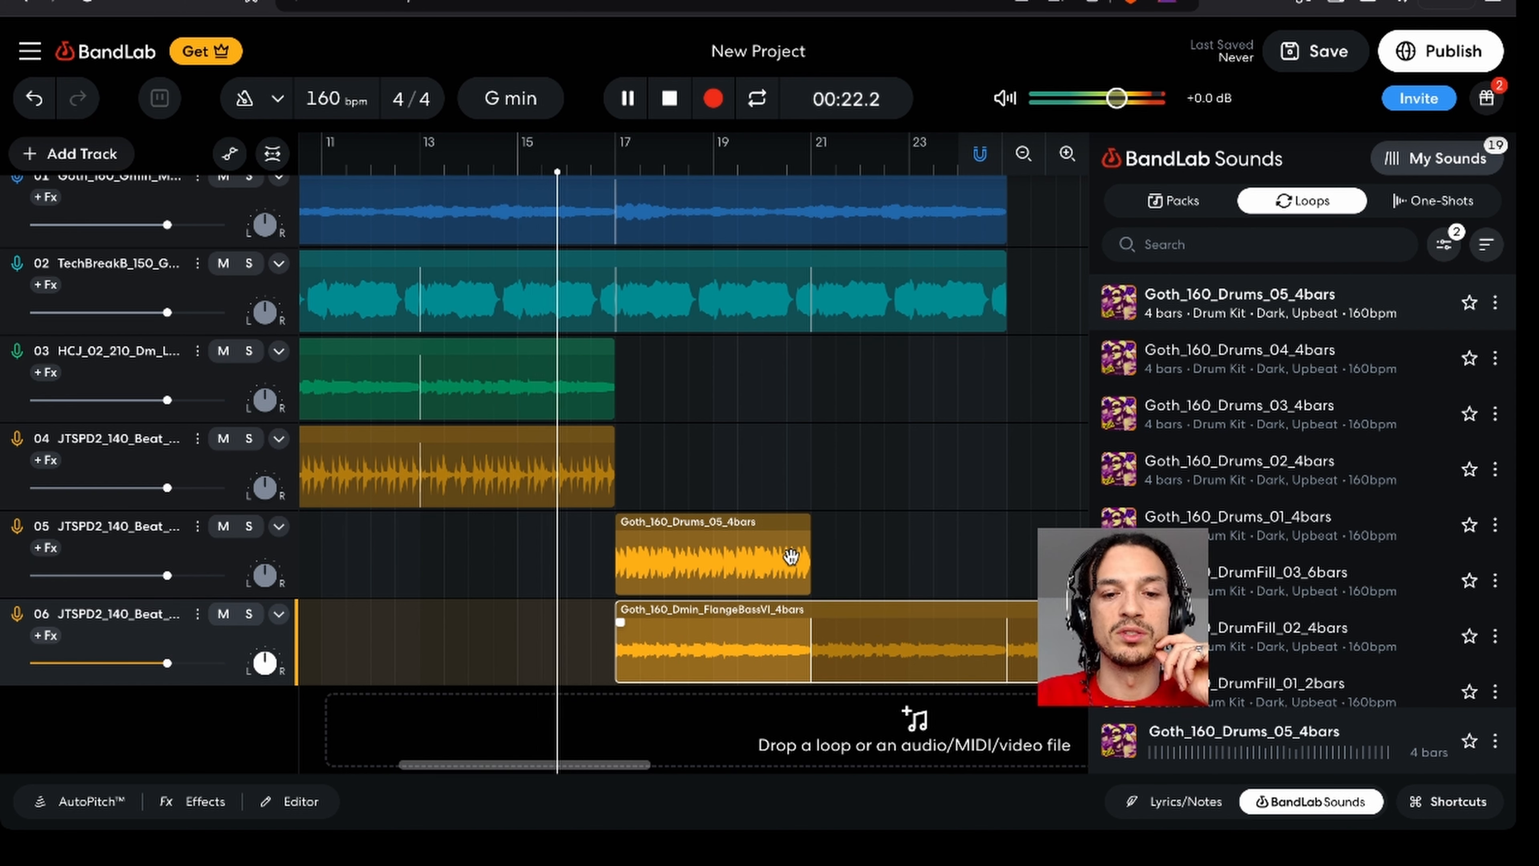
left_click(802, 527)
left_click_drag(803, 520, 1003, 520)
- Raise the fifth track's volume slightly during playback, and stop playback once the level is set
left_click_drag(167, 575, 196, 575)
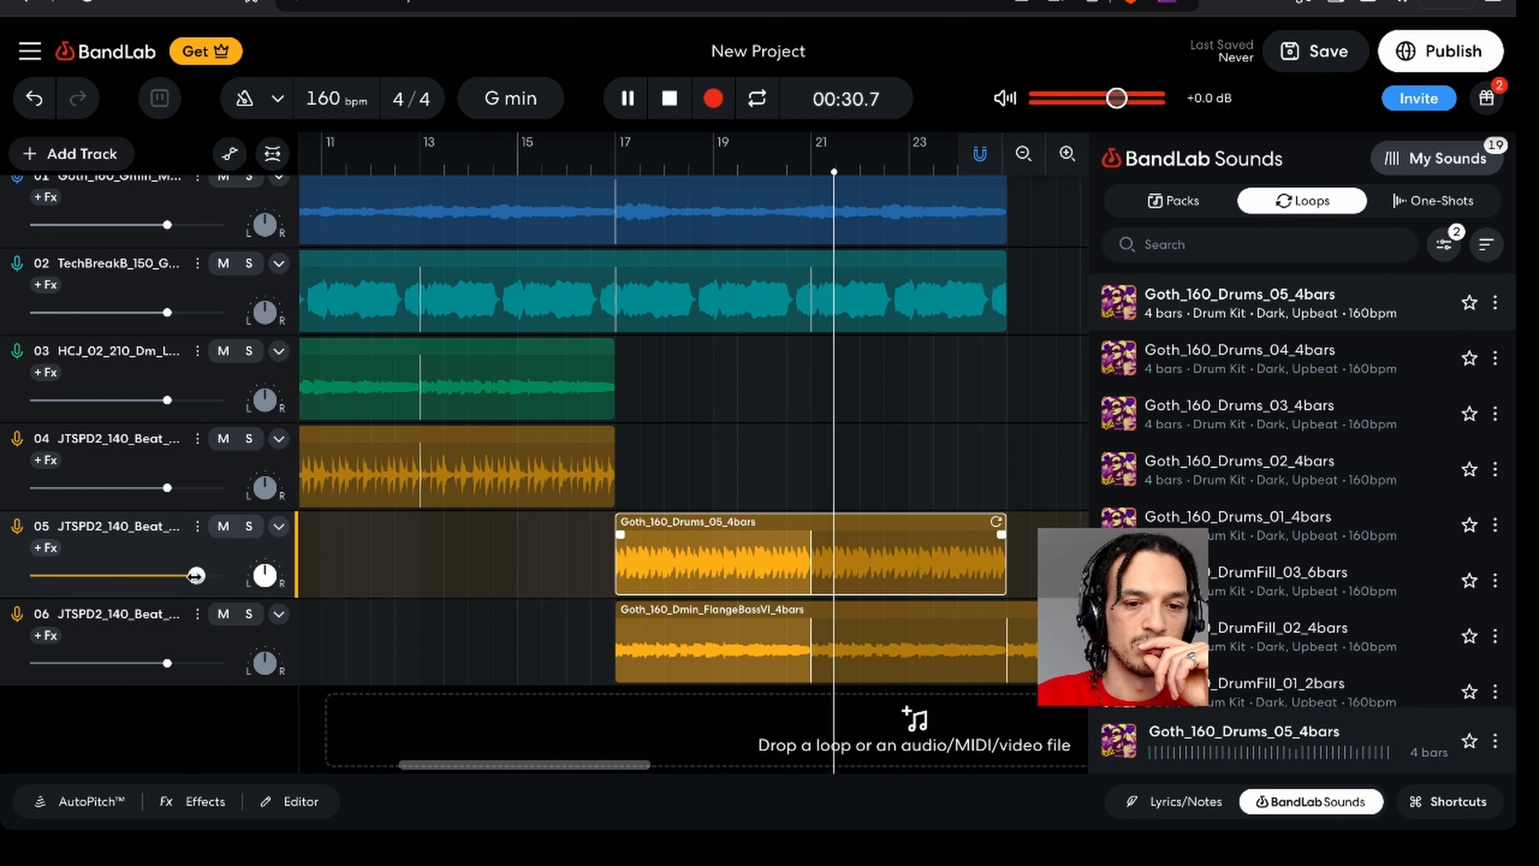
left_click_drag(195, 575, 177, 575)
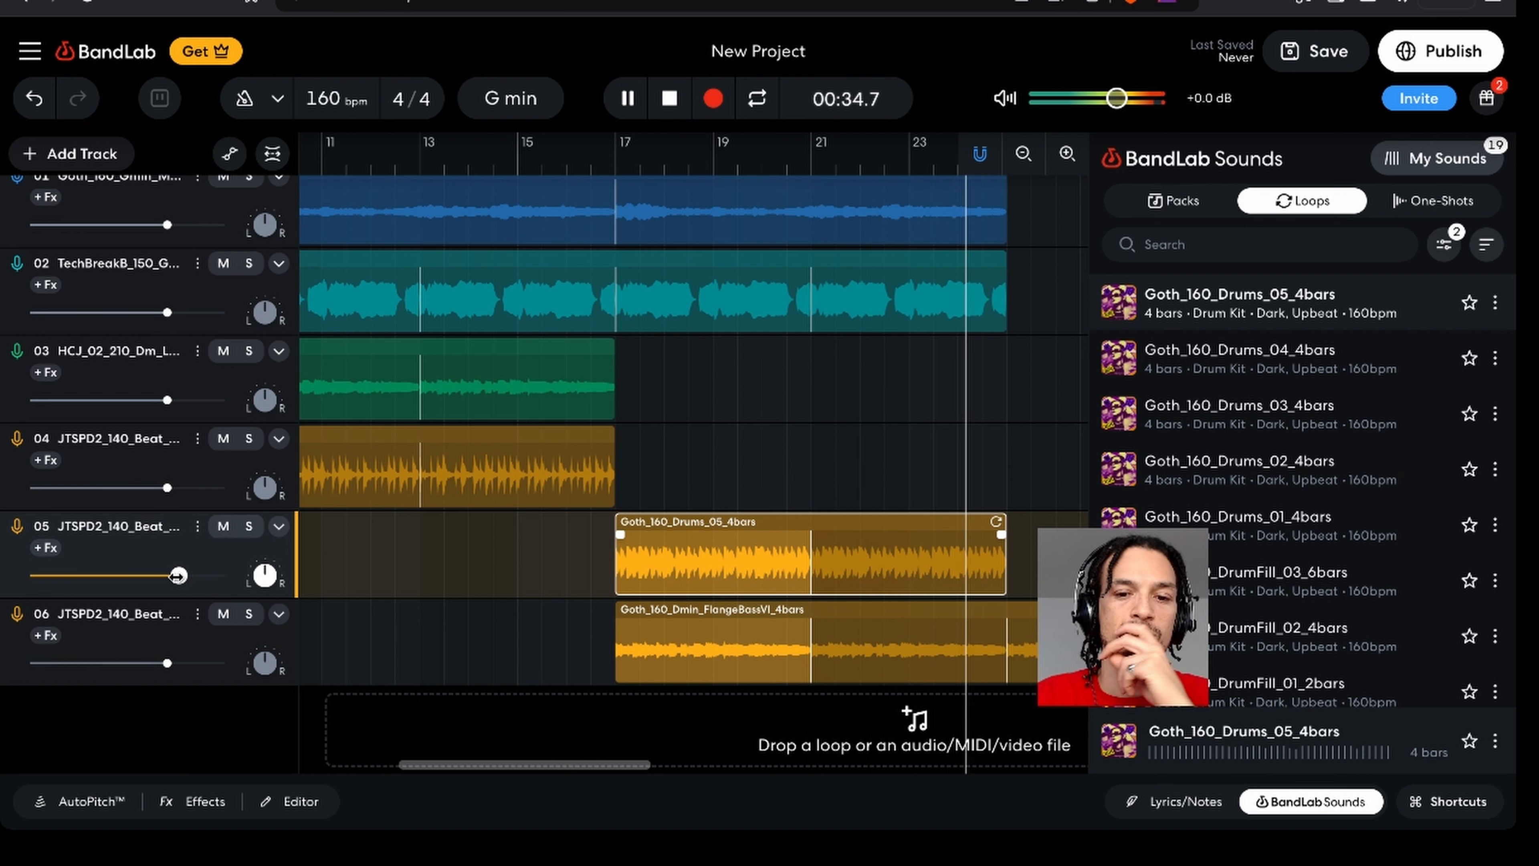
key("space")
- Look over the whole arrangement across all six tracks and play the song from the beginning
scroll(335, 591, "up", 1)
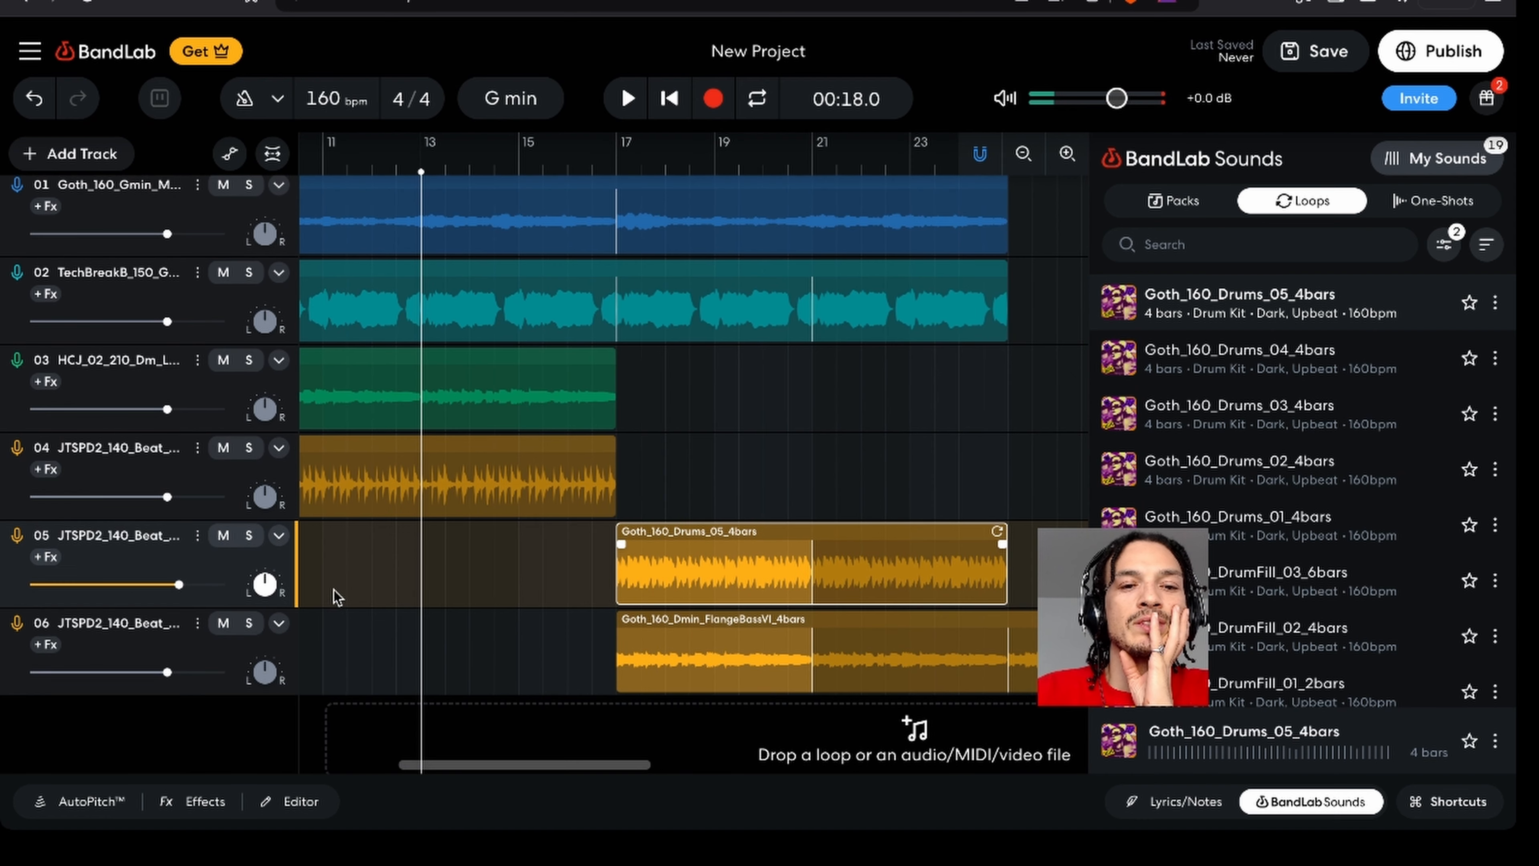
scroll(335, 592, "left", 3)
scroll(335, 597, "left", 6)
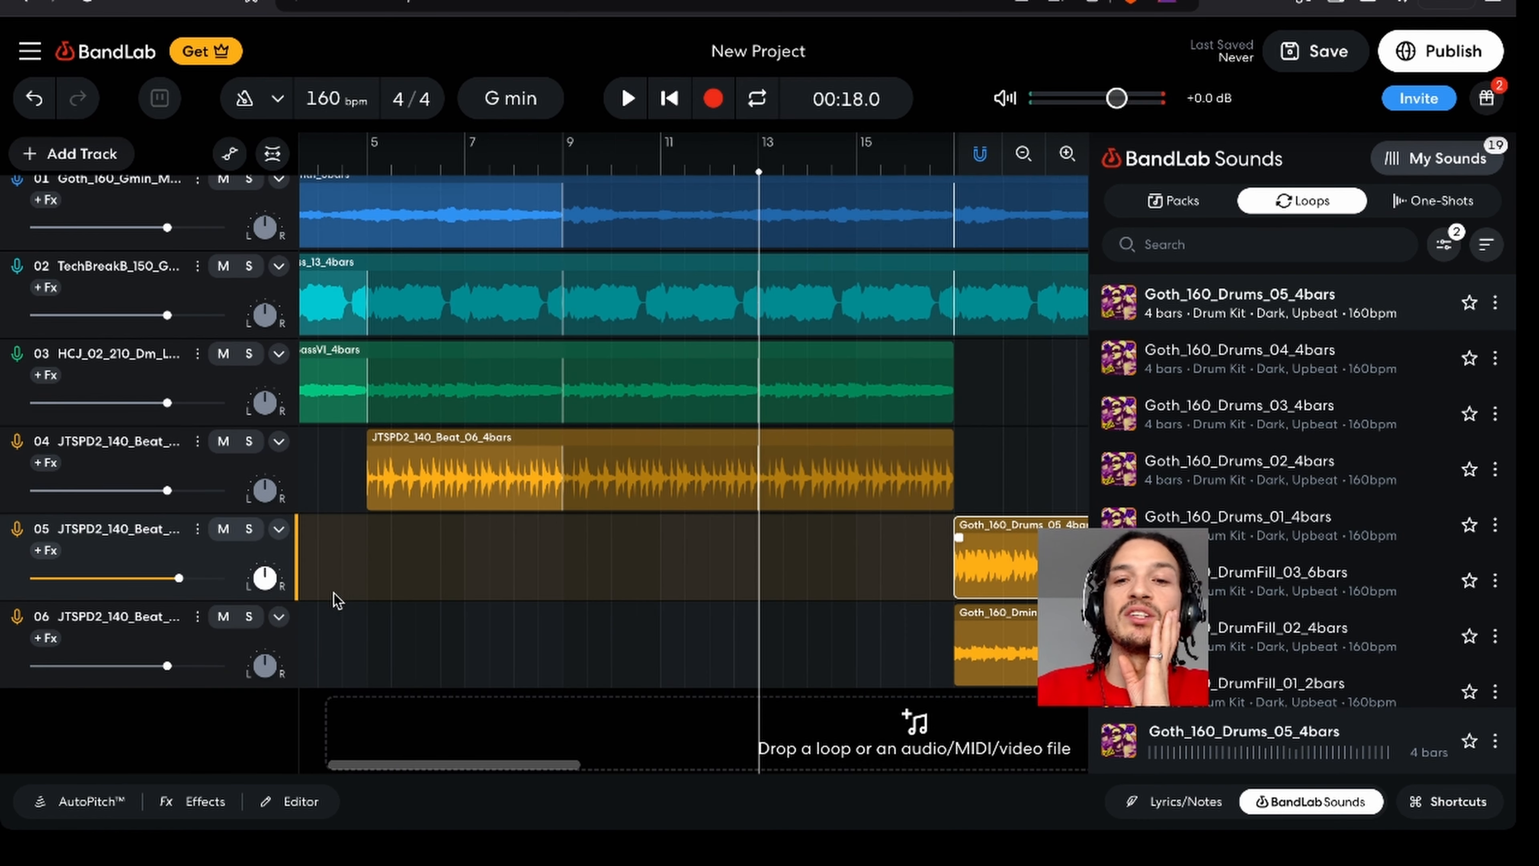
scroll(900, 389, "down", 1)
scroll(635, 436, "down", 2)
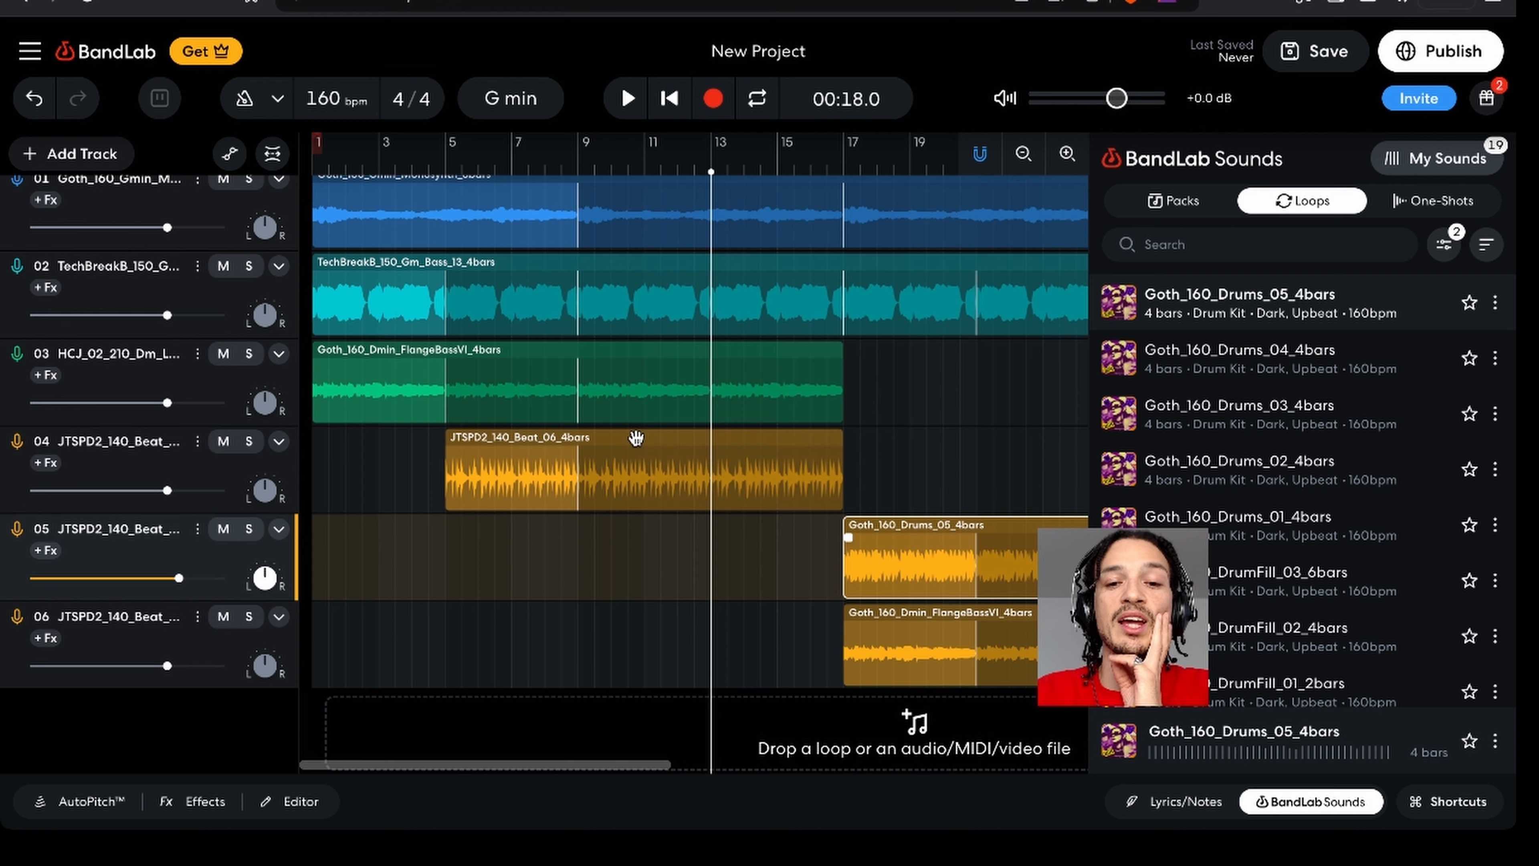
scroll(634, 437, "right", 3)
scroll(635, 436, "up", 1)
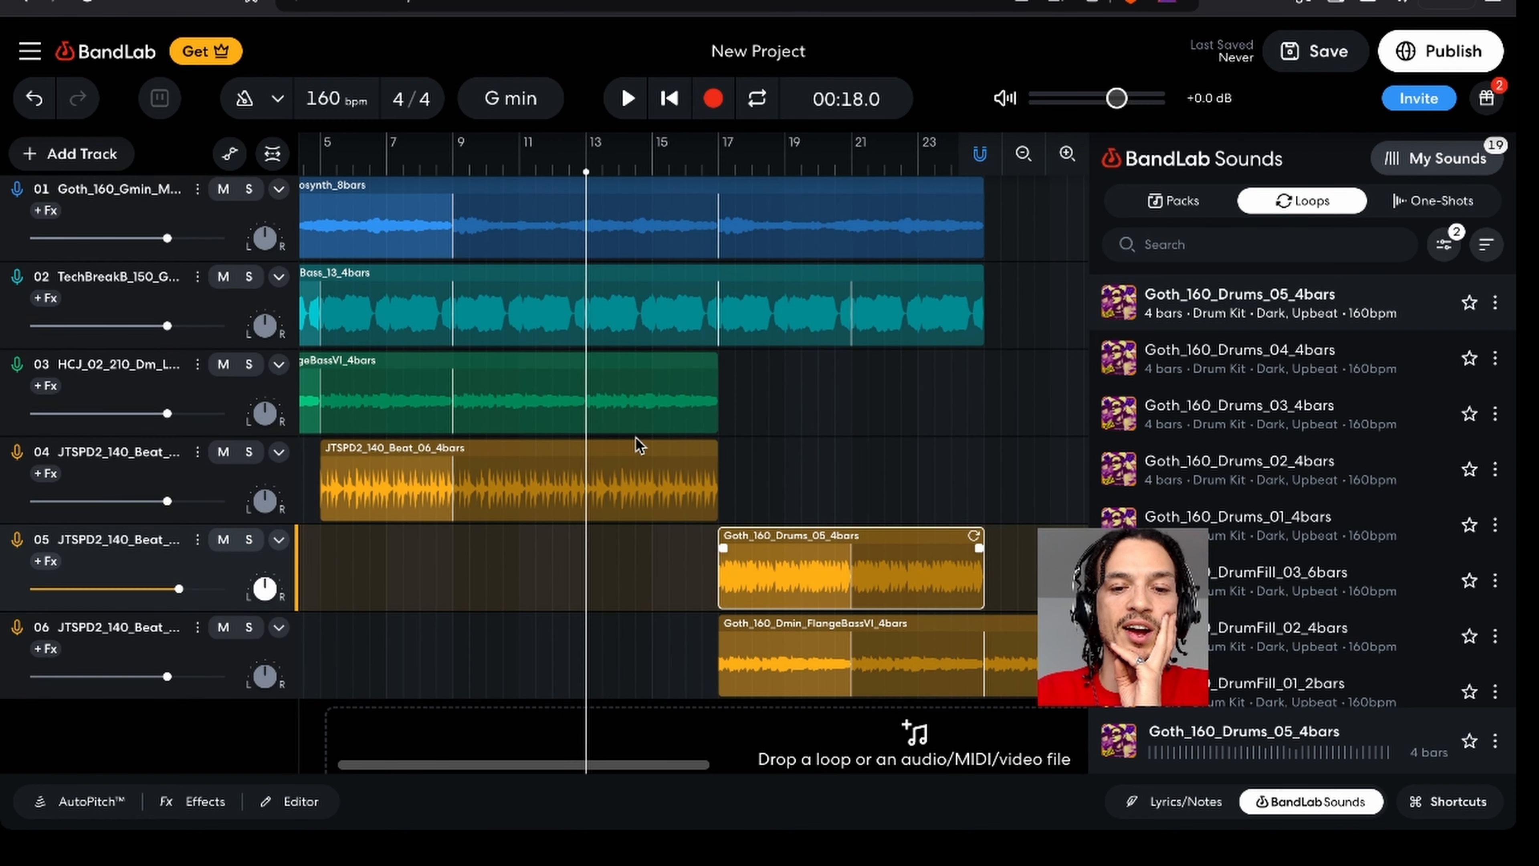
scroll(635, 436, "right", 3)
key("Return")
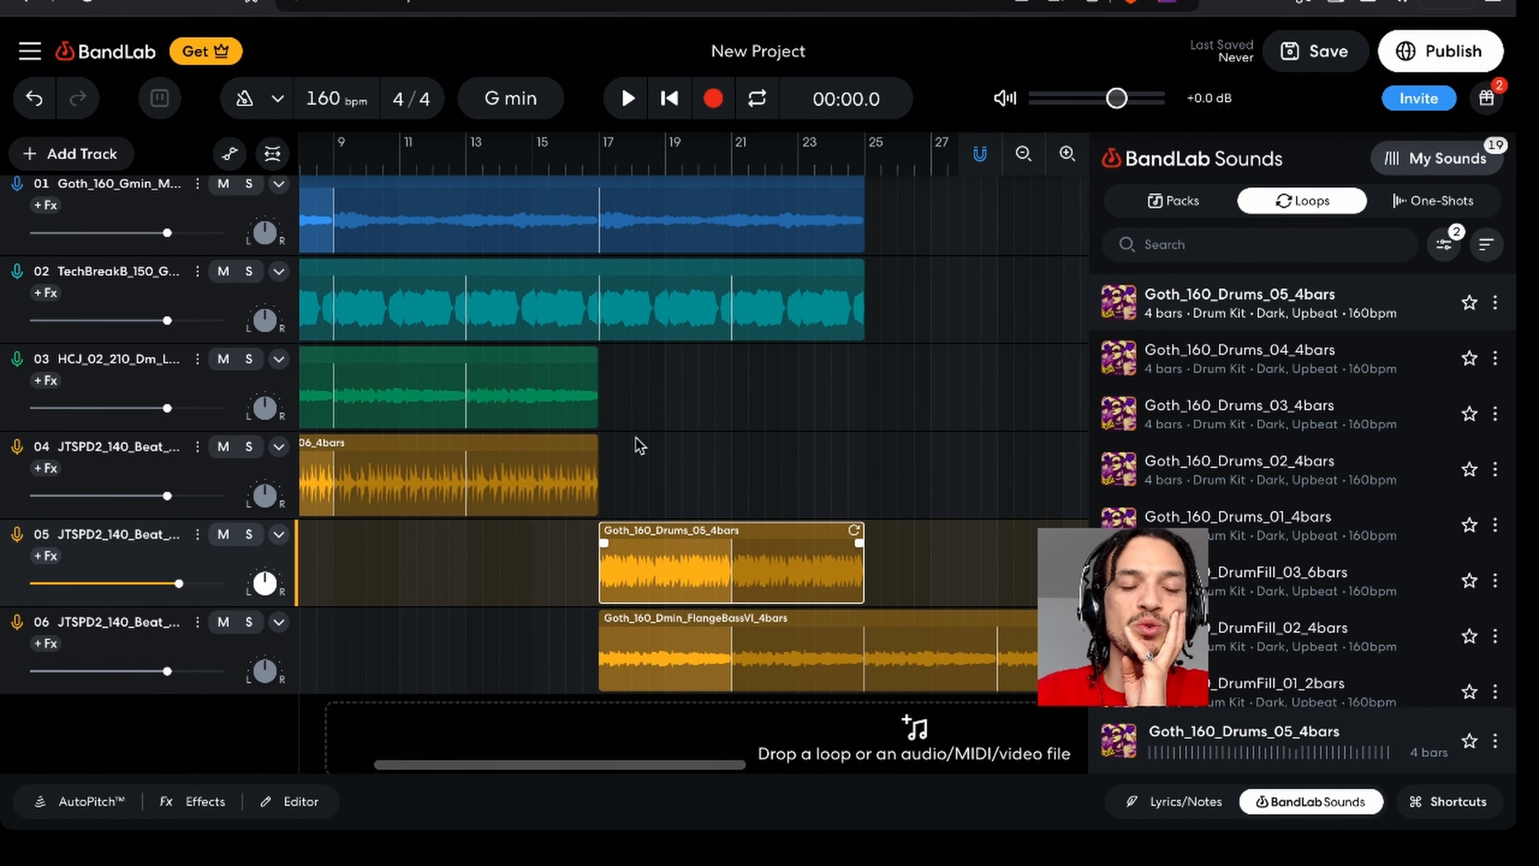
key("space")
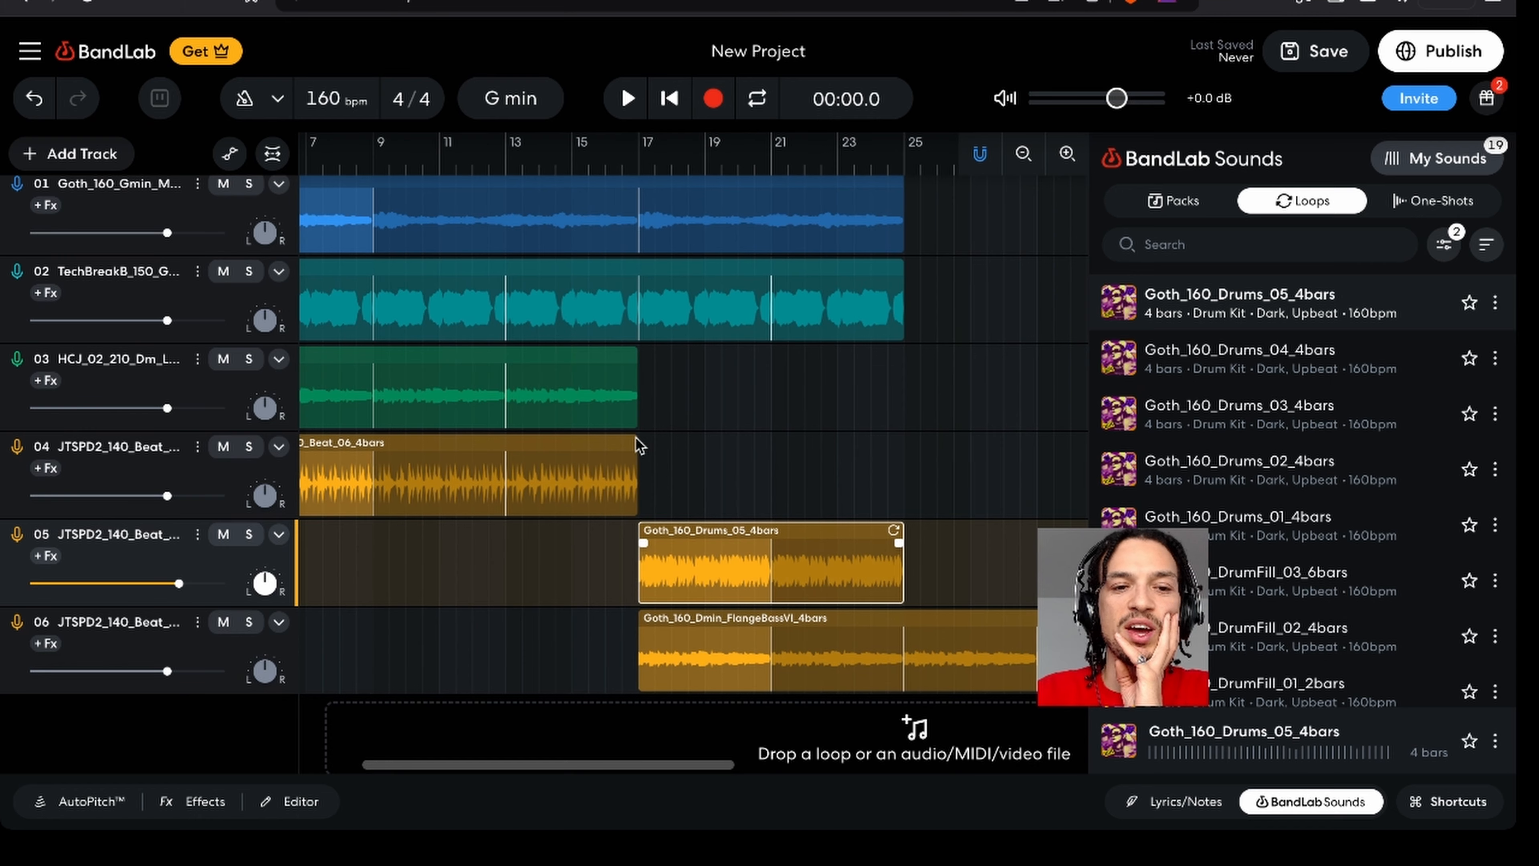
scroll(625, 434, "down", 3)
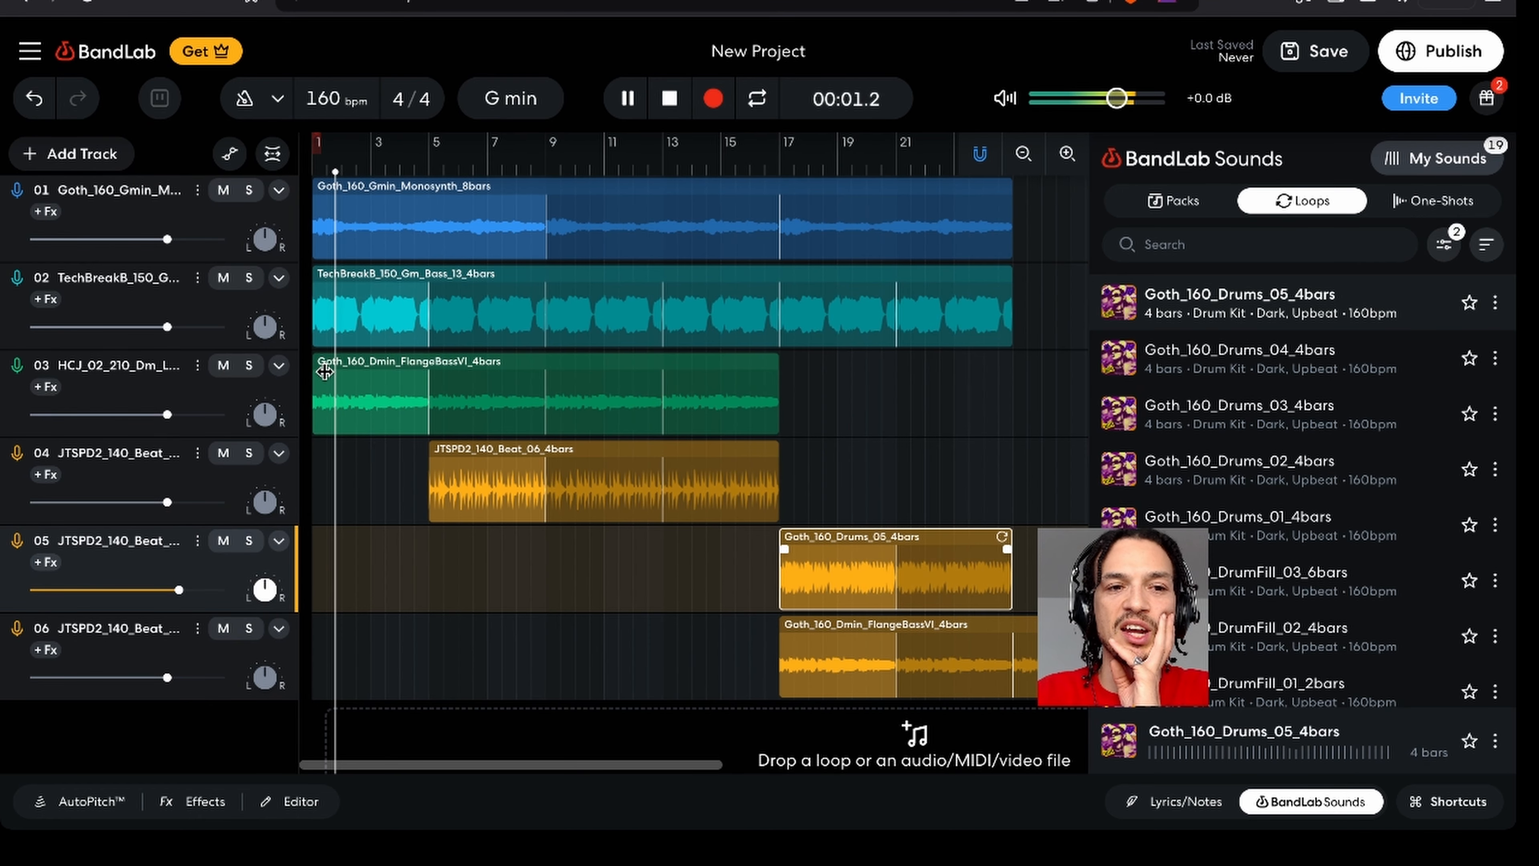
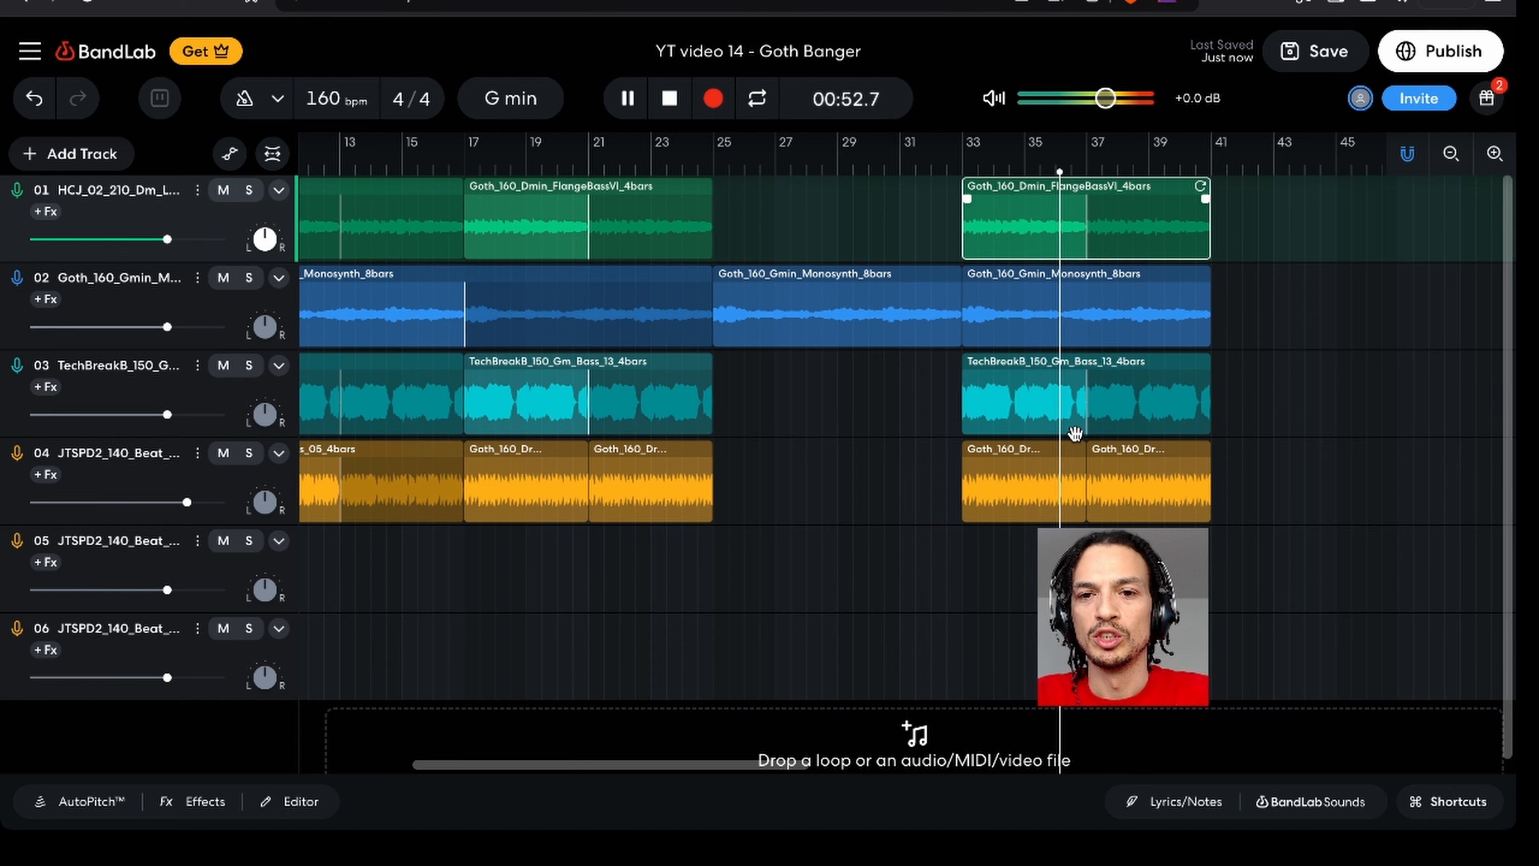
- Stop playback and open the project's publishing form, cancelling it without publishing
key("space")
scroll(963, 494, "down", 1)
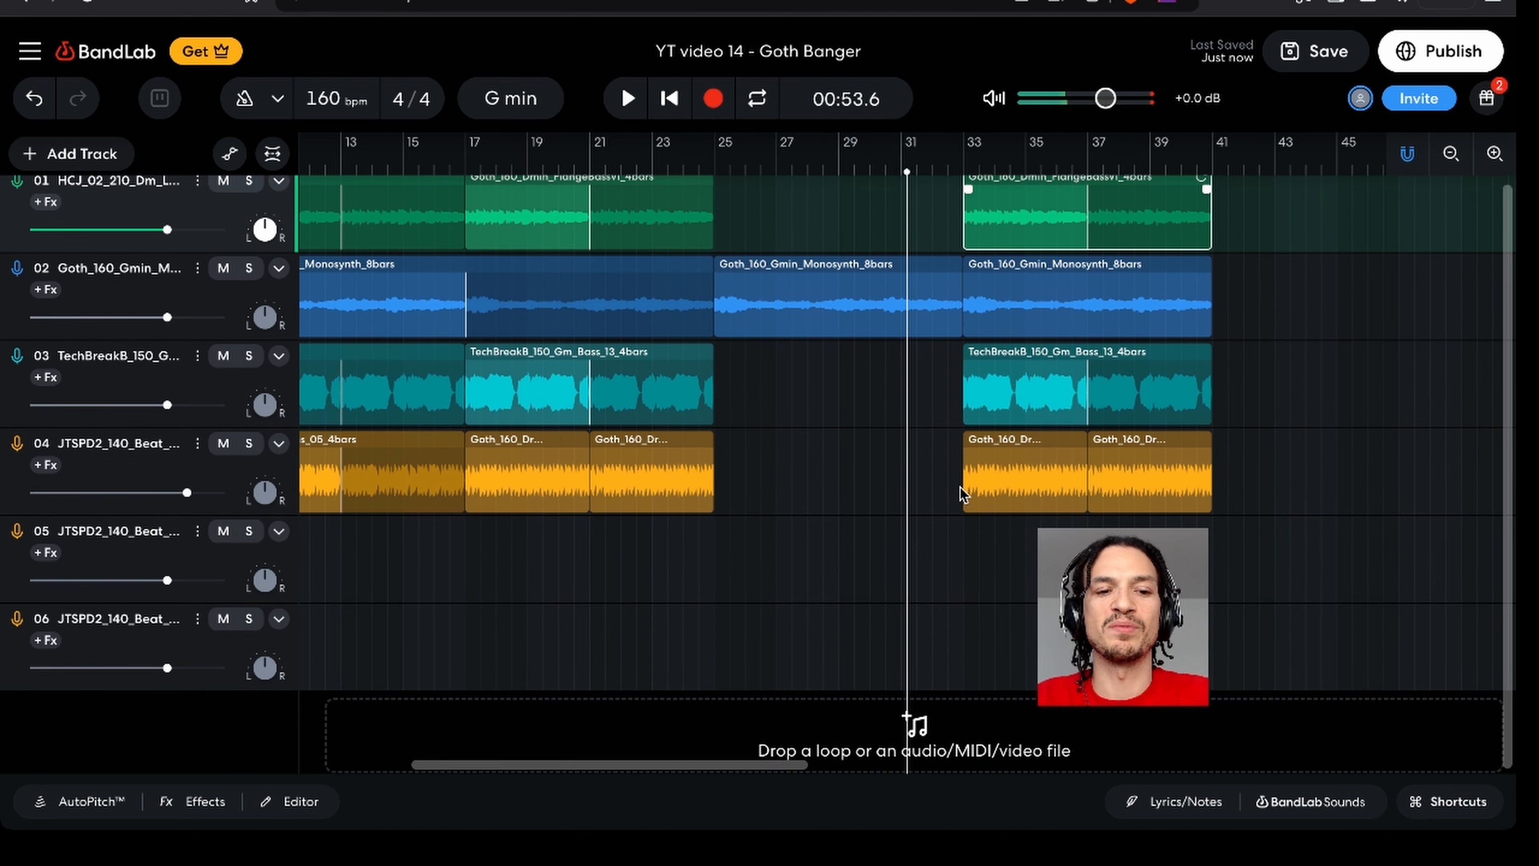
scroll(1416, 406, "left", 2)
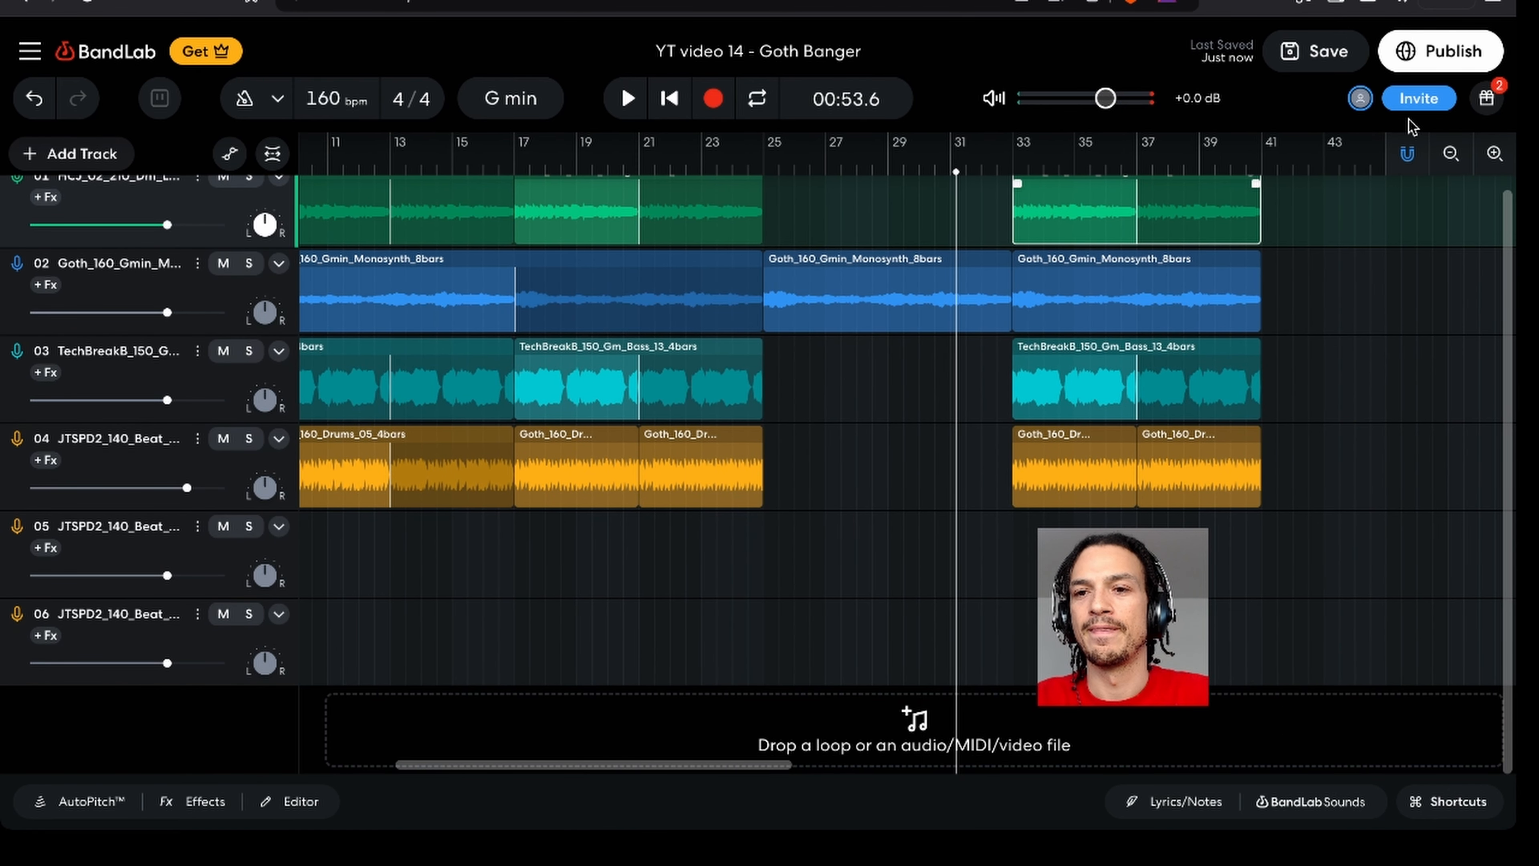
left_click(1418, 59)
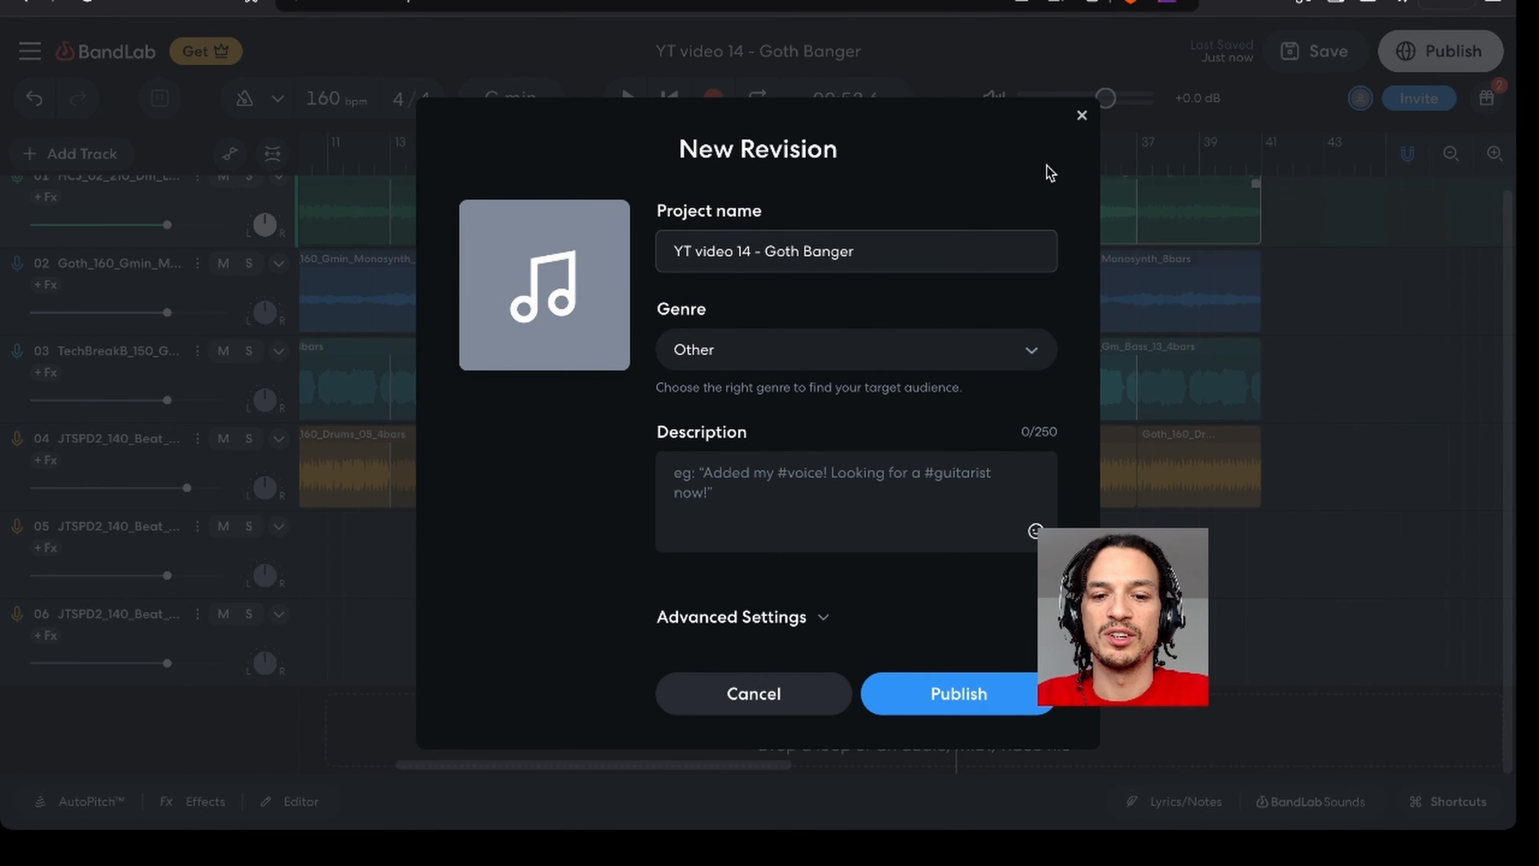
left_click(754, 691)
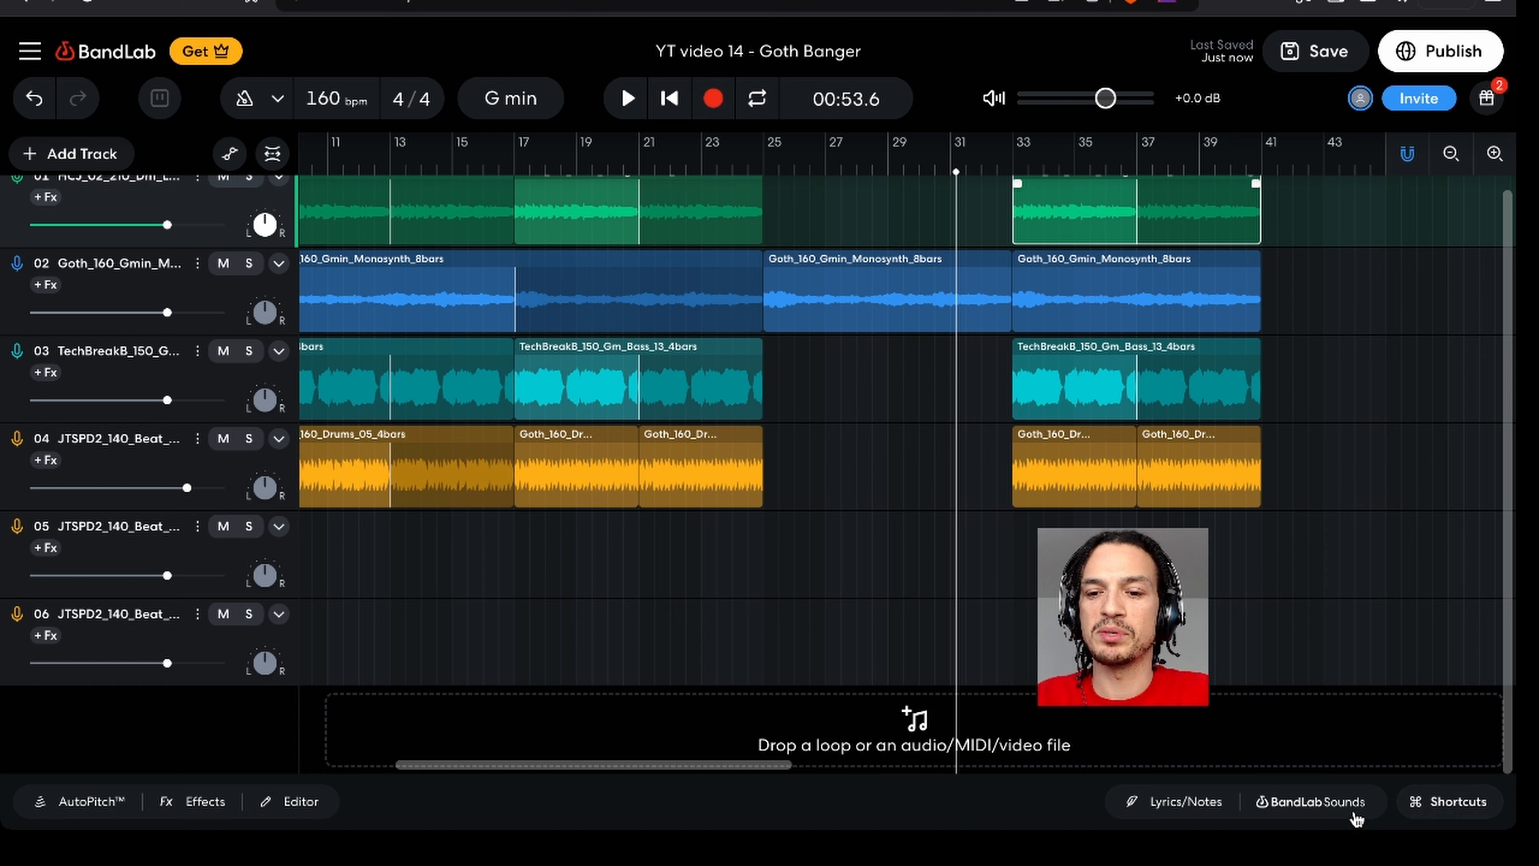
- Open the BandLab Sounds loop library and search it for "scream"
left_click(1318, 801)
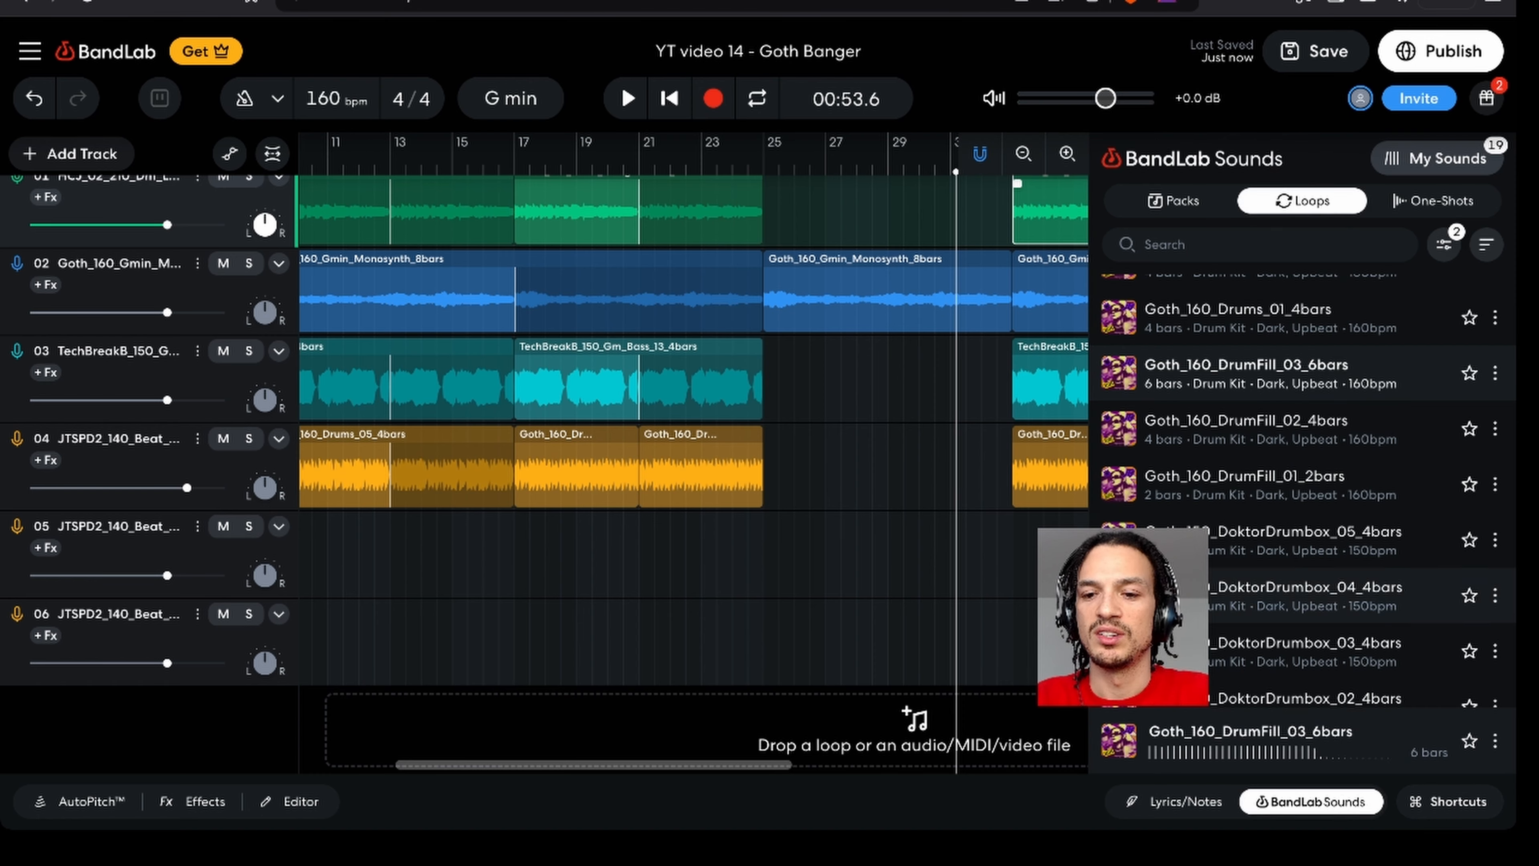
scroll(1267, 344, "down", 7)
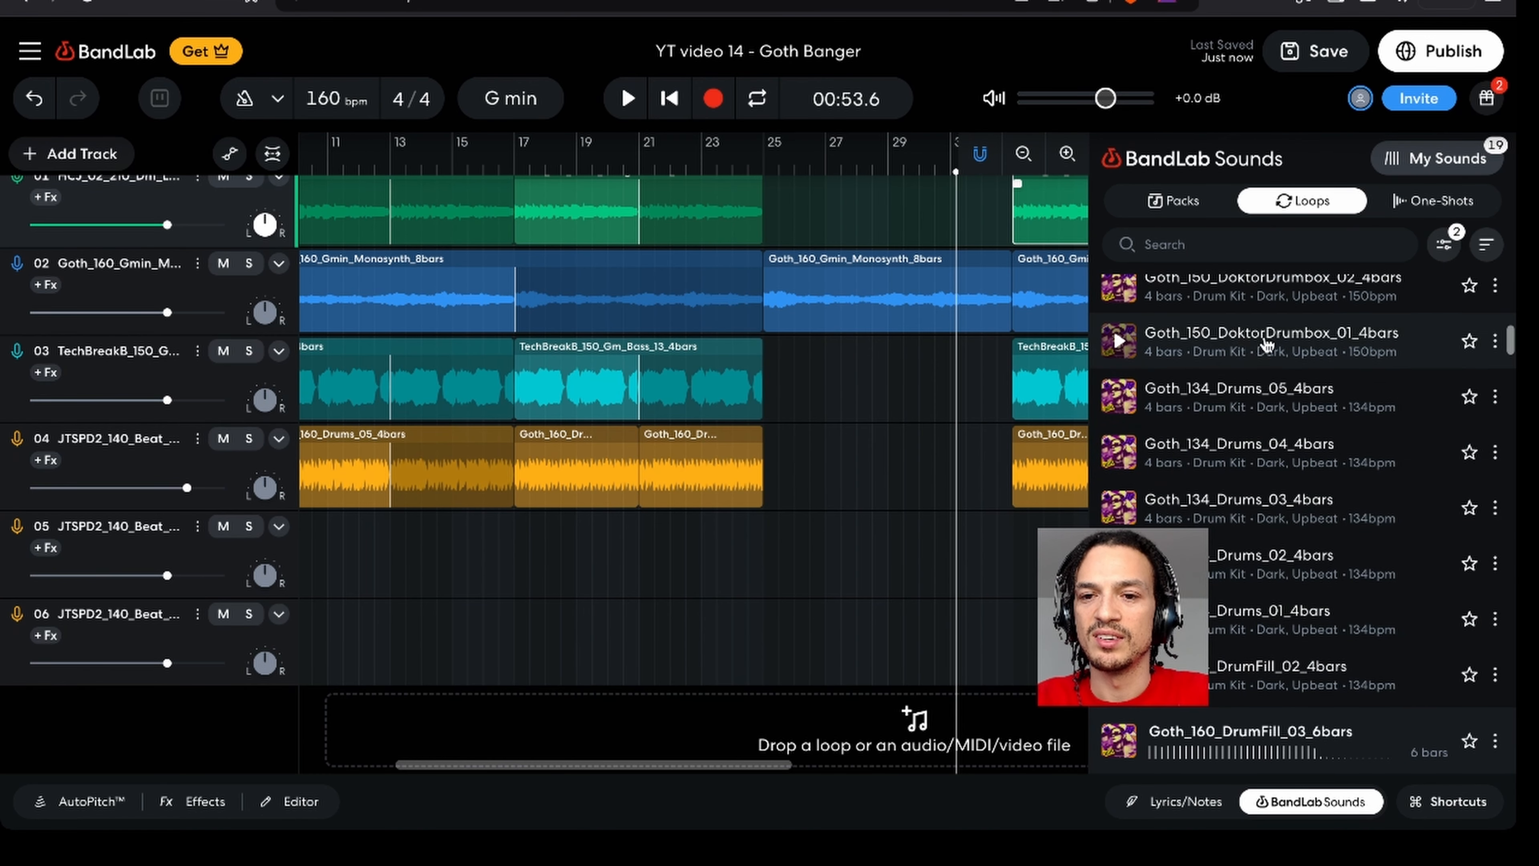
left_click(1251, 249)
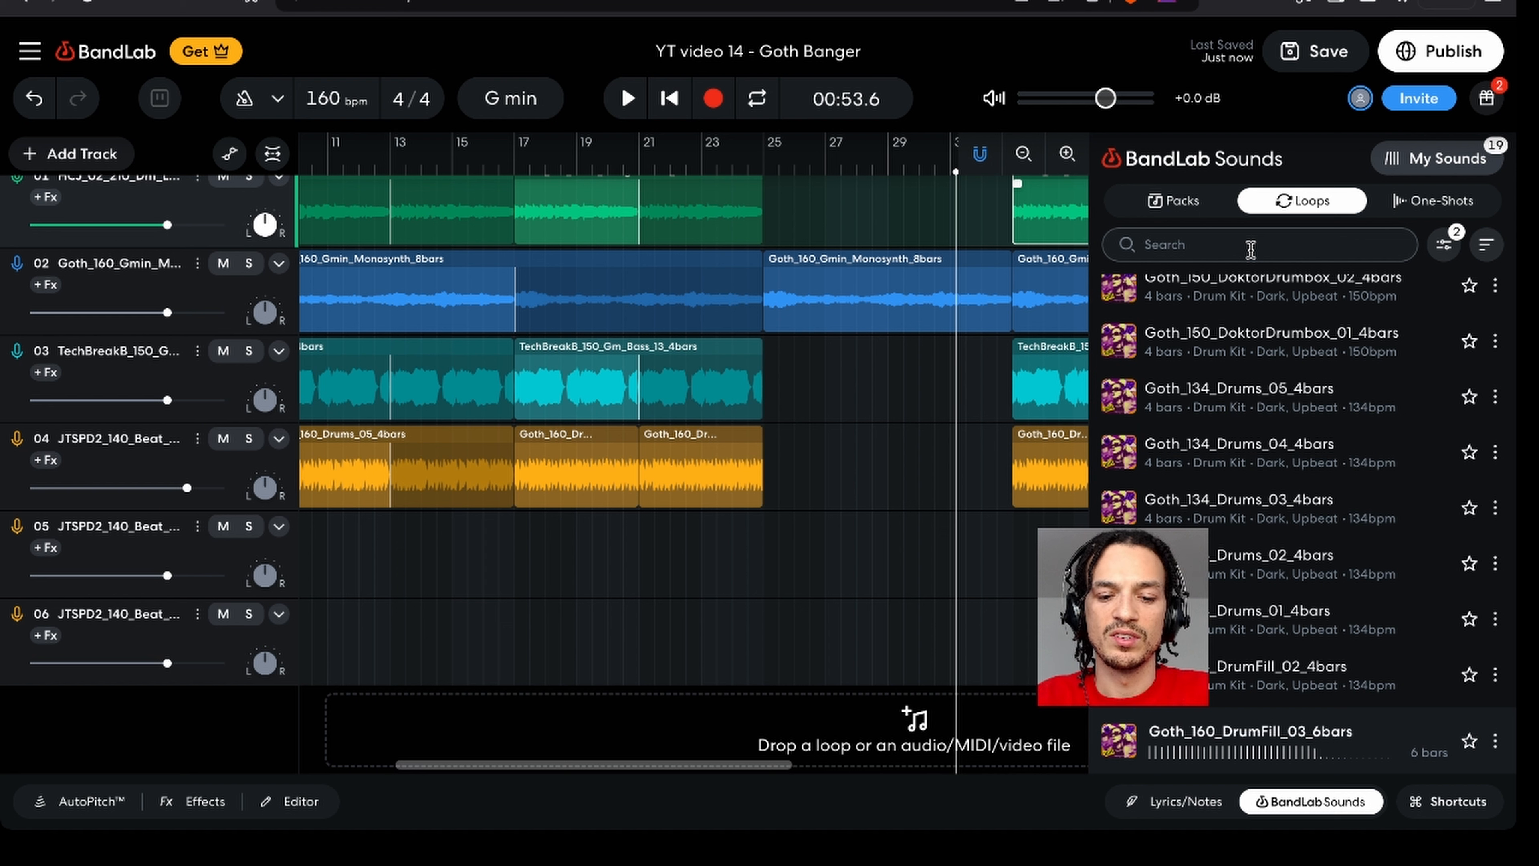
type("s")
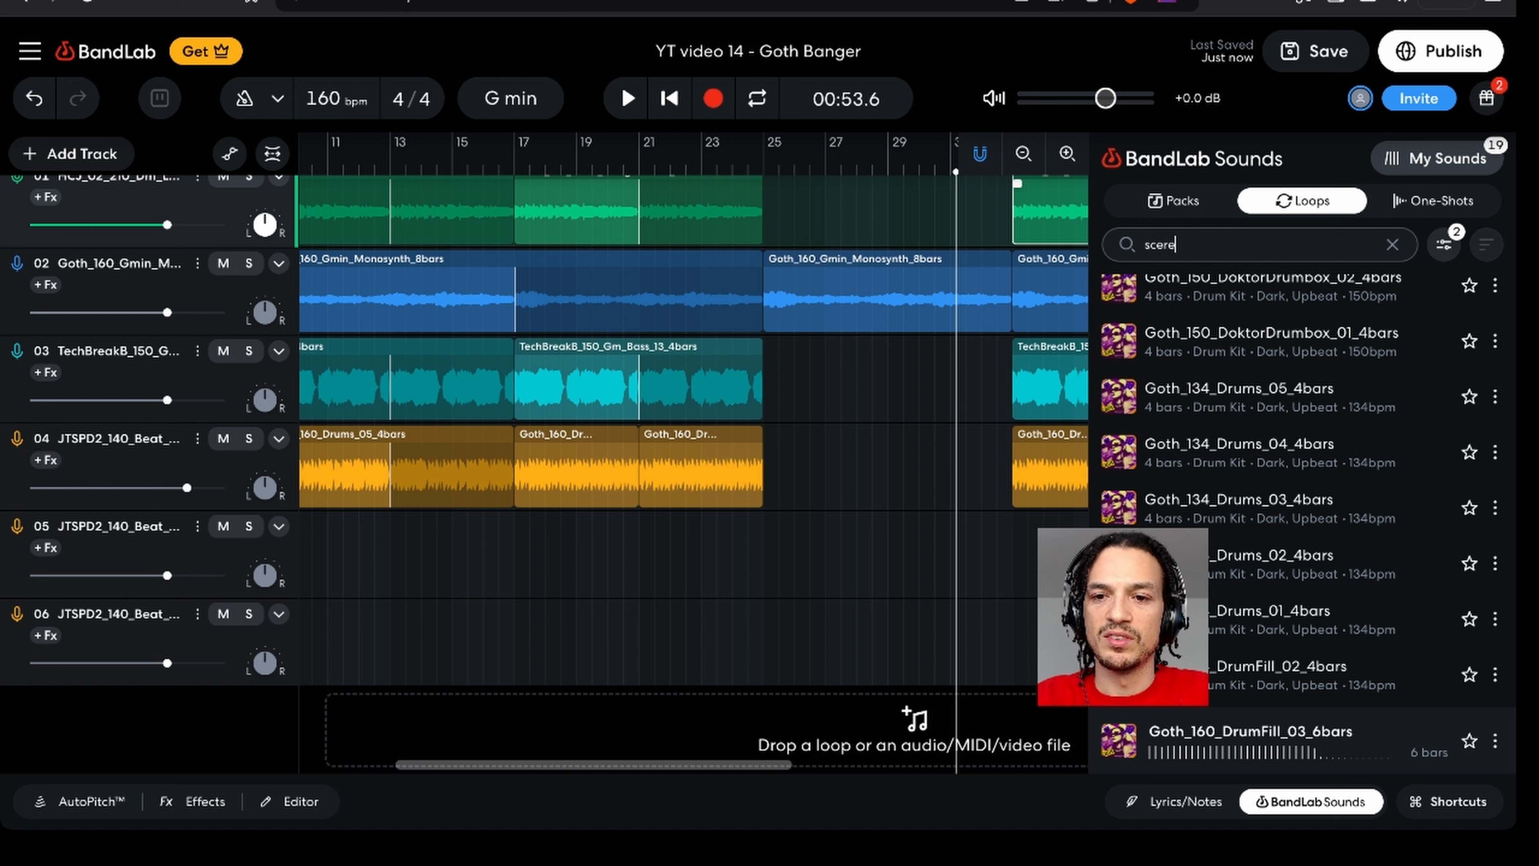
type("crea")
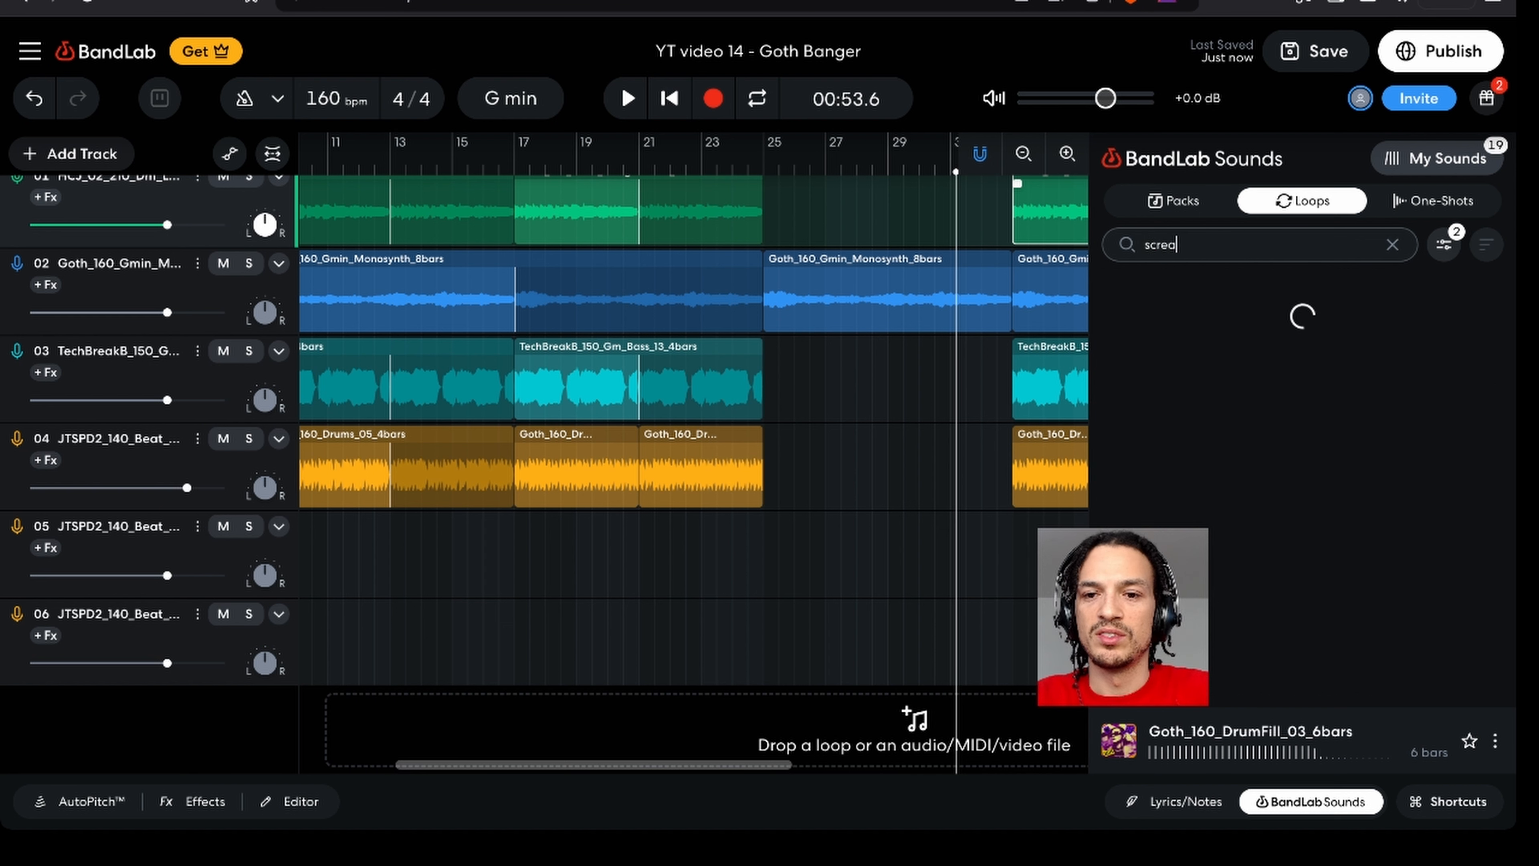
type("m")
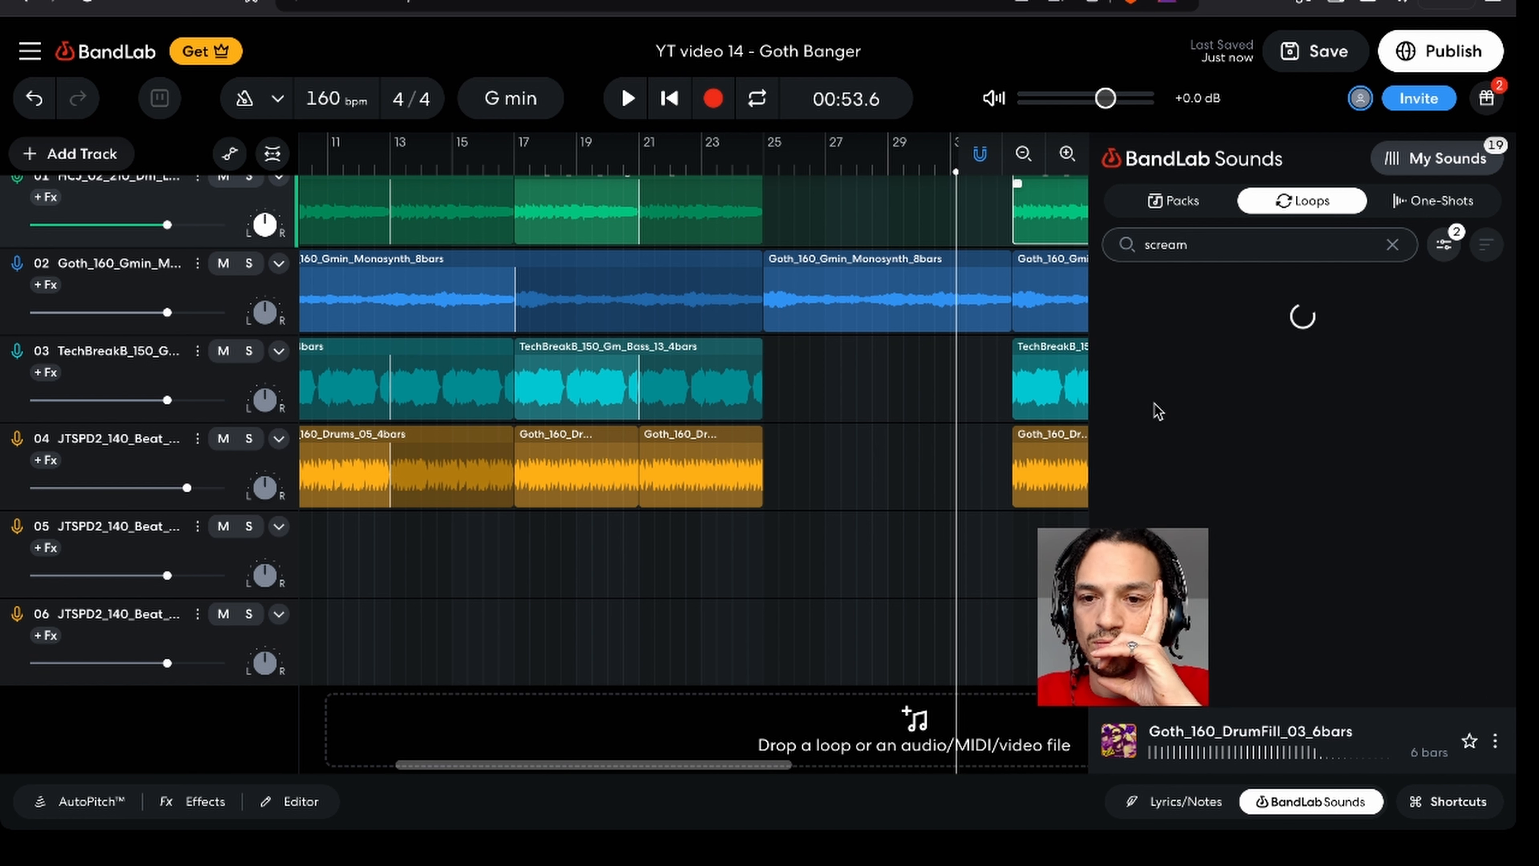
- Clear the instrument and genre filters so the "scream" search covers all loops
double_click(1161, 244)
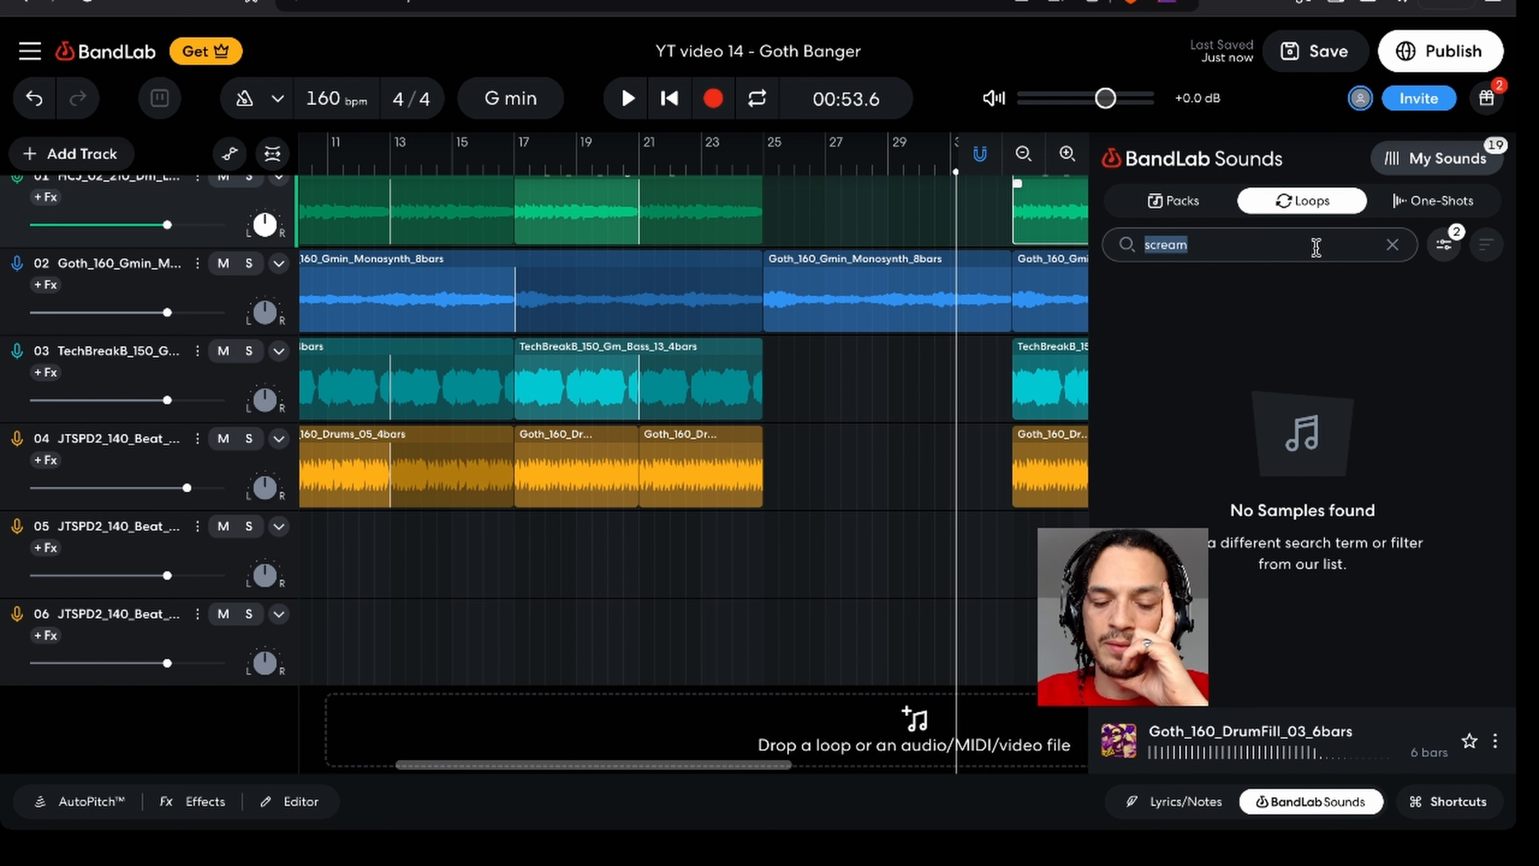
left_click(1446, 243)
left_click(1421, 303)
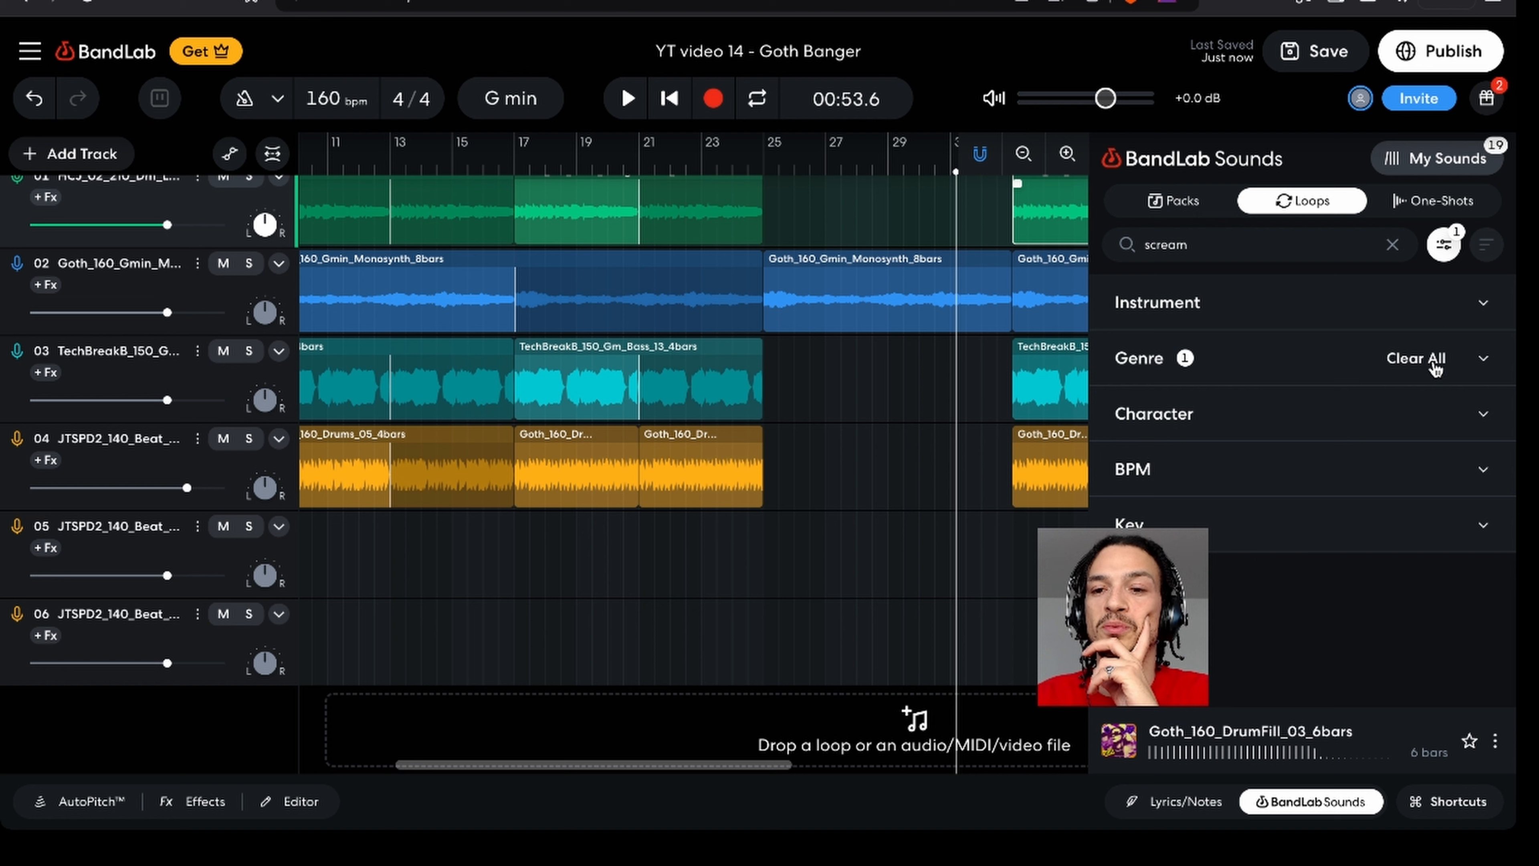
left_click(1435, 358)
left_click(1233, 243)
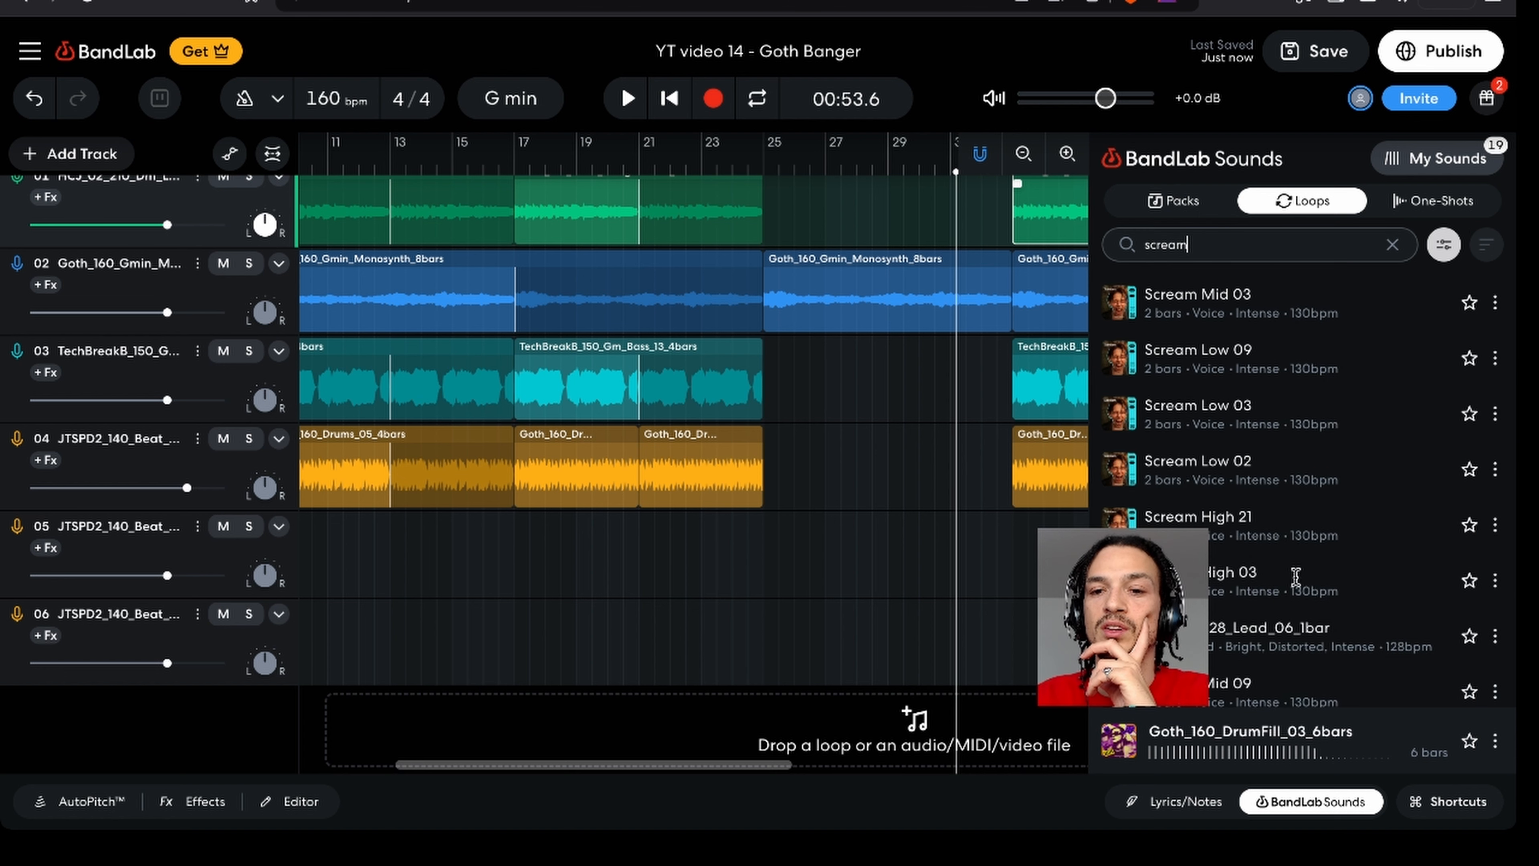
- Preview the loops Scream Mid 03, Scream Low 09, Scream Low 03 and Scream Low 02
left_click(1118, 302)
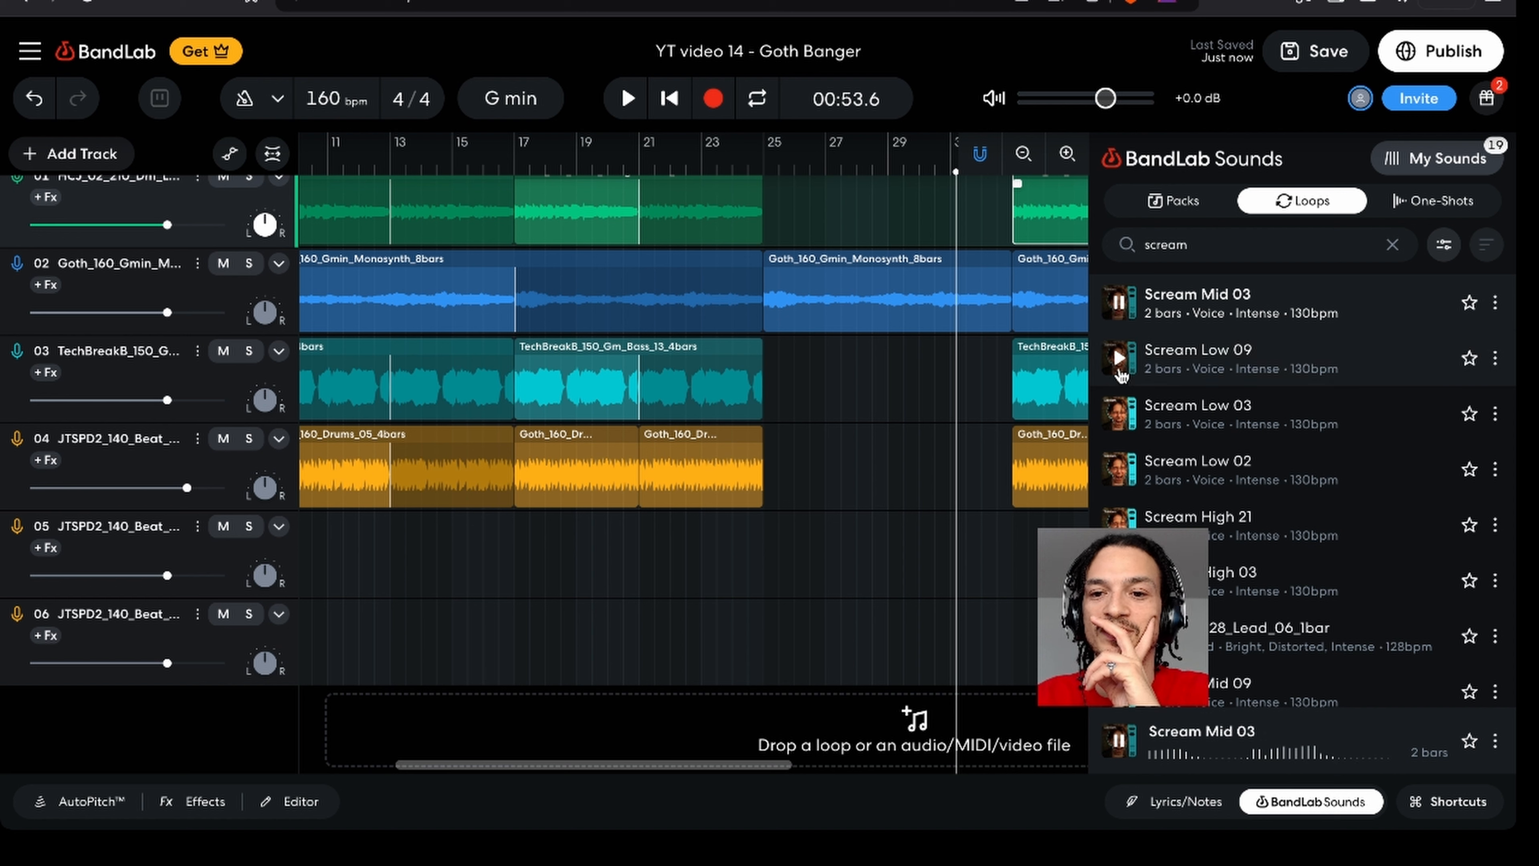
left_click(1117, 358)
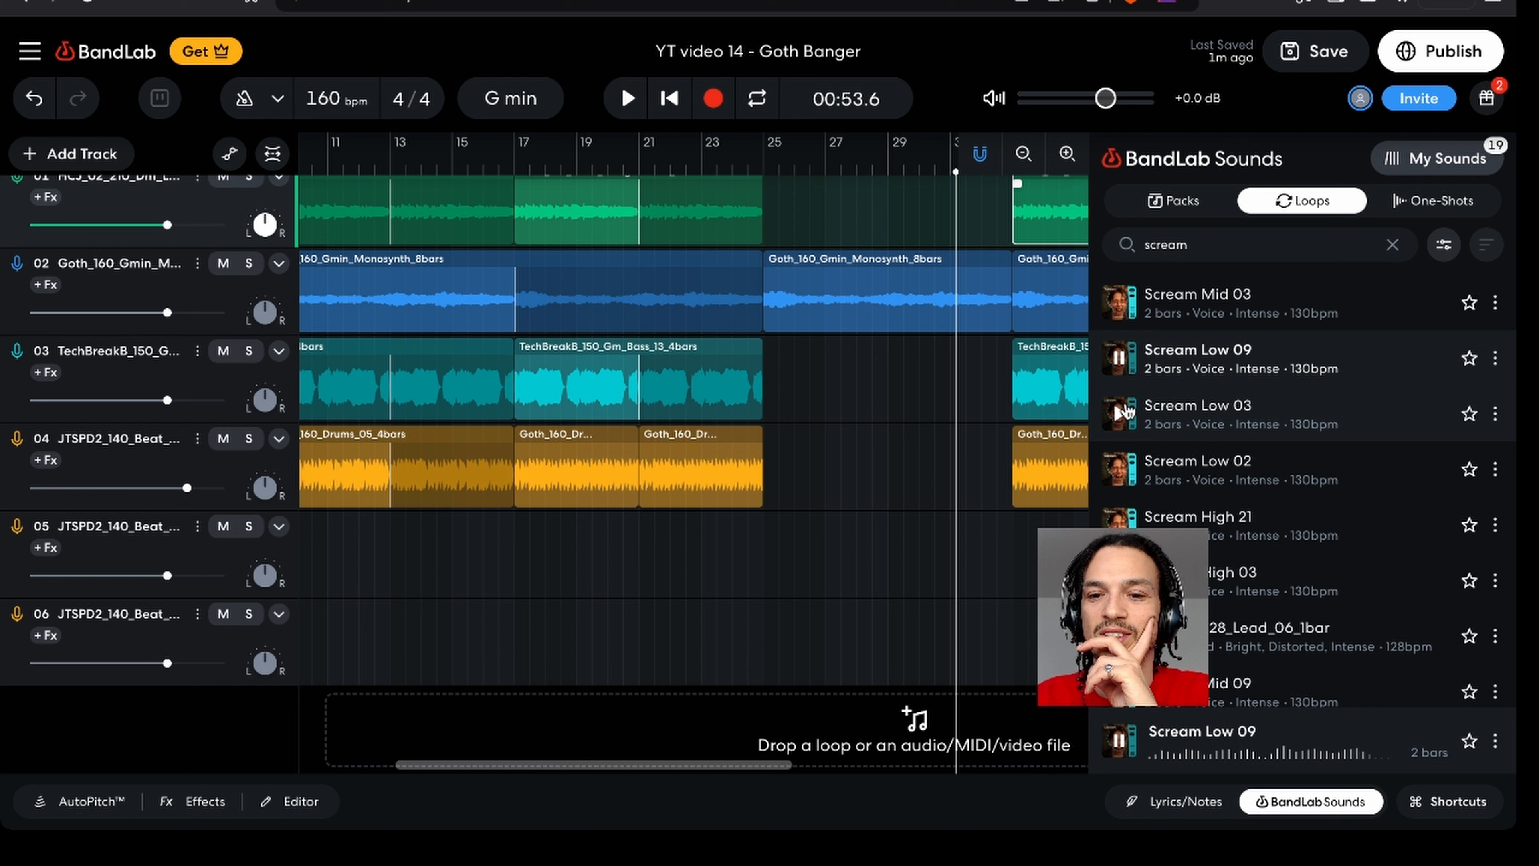
left_click(1119, 412)
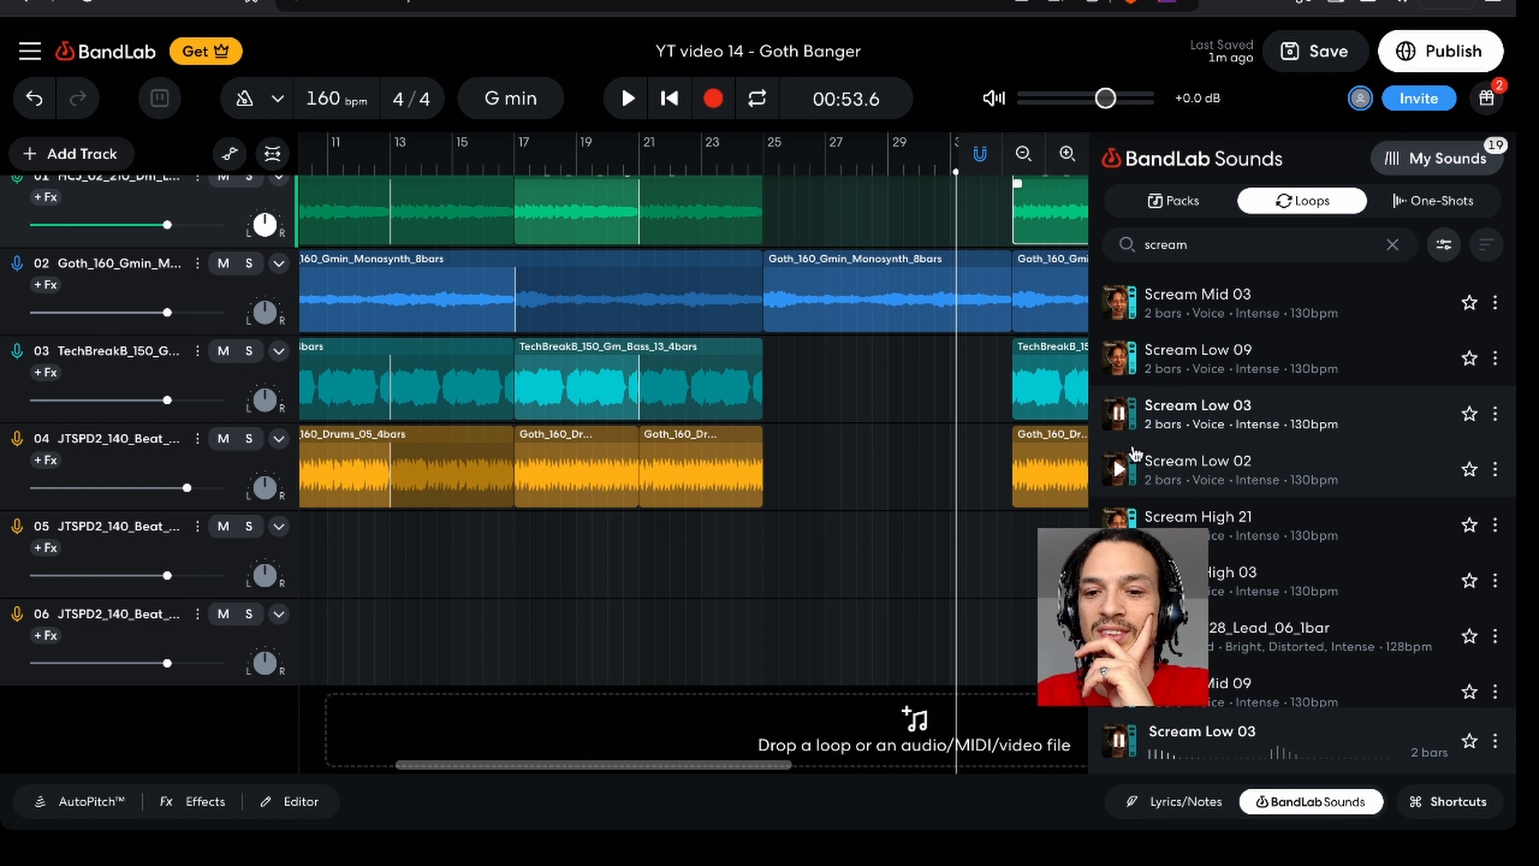
left_click(1119, 468)
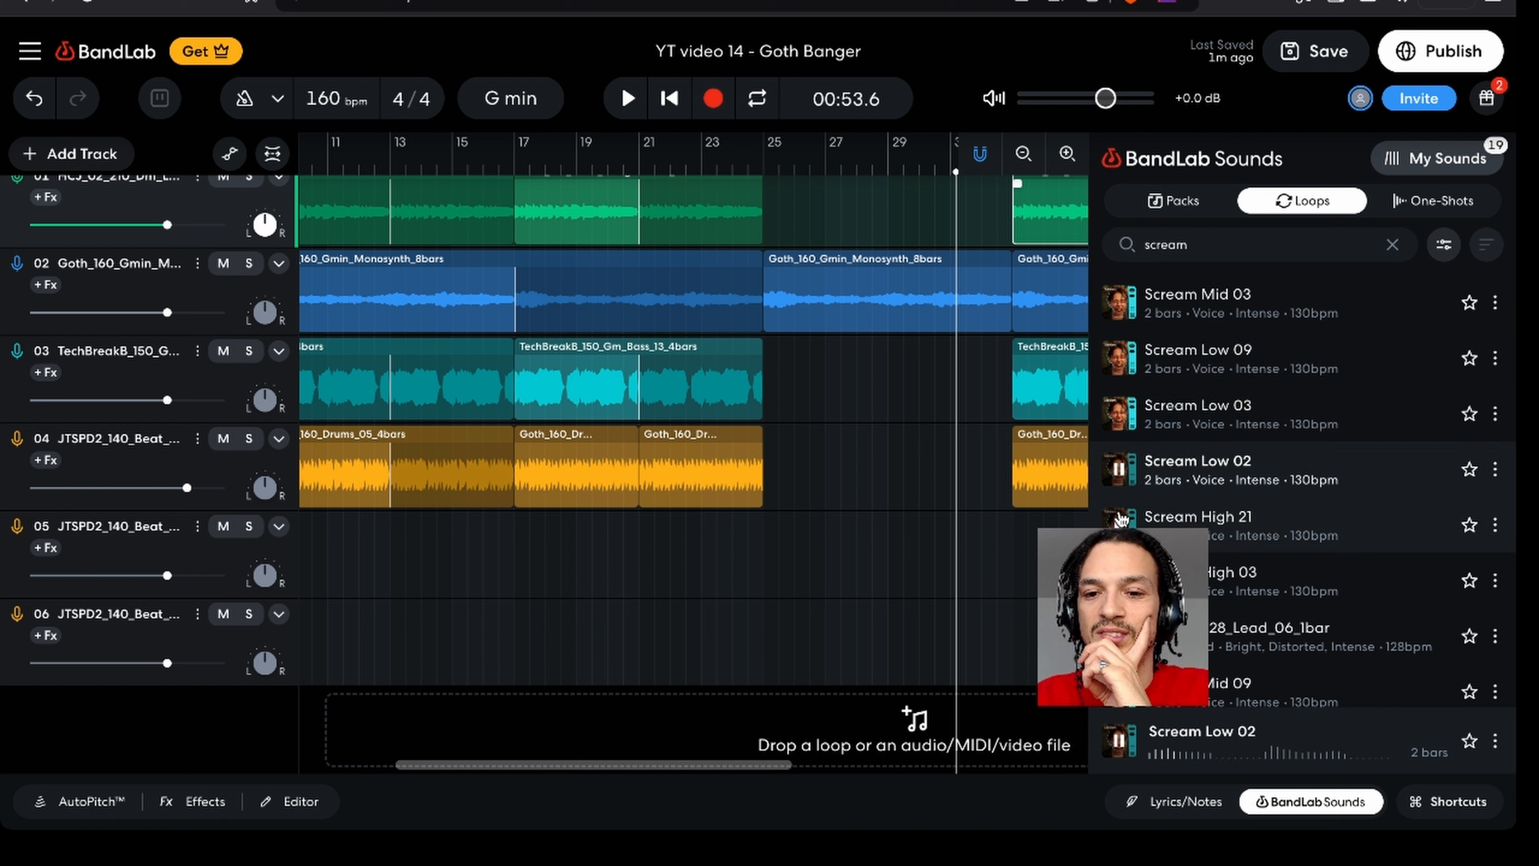
- Preview the Scream High 18 loop from further down the results and mark it as a favourite
scroll(1121, 485, "down", 5)
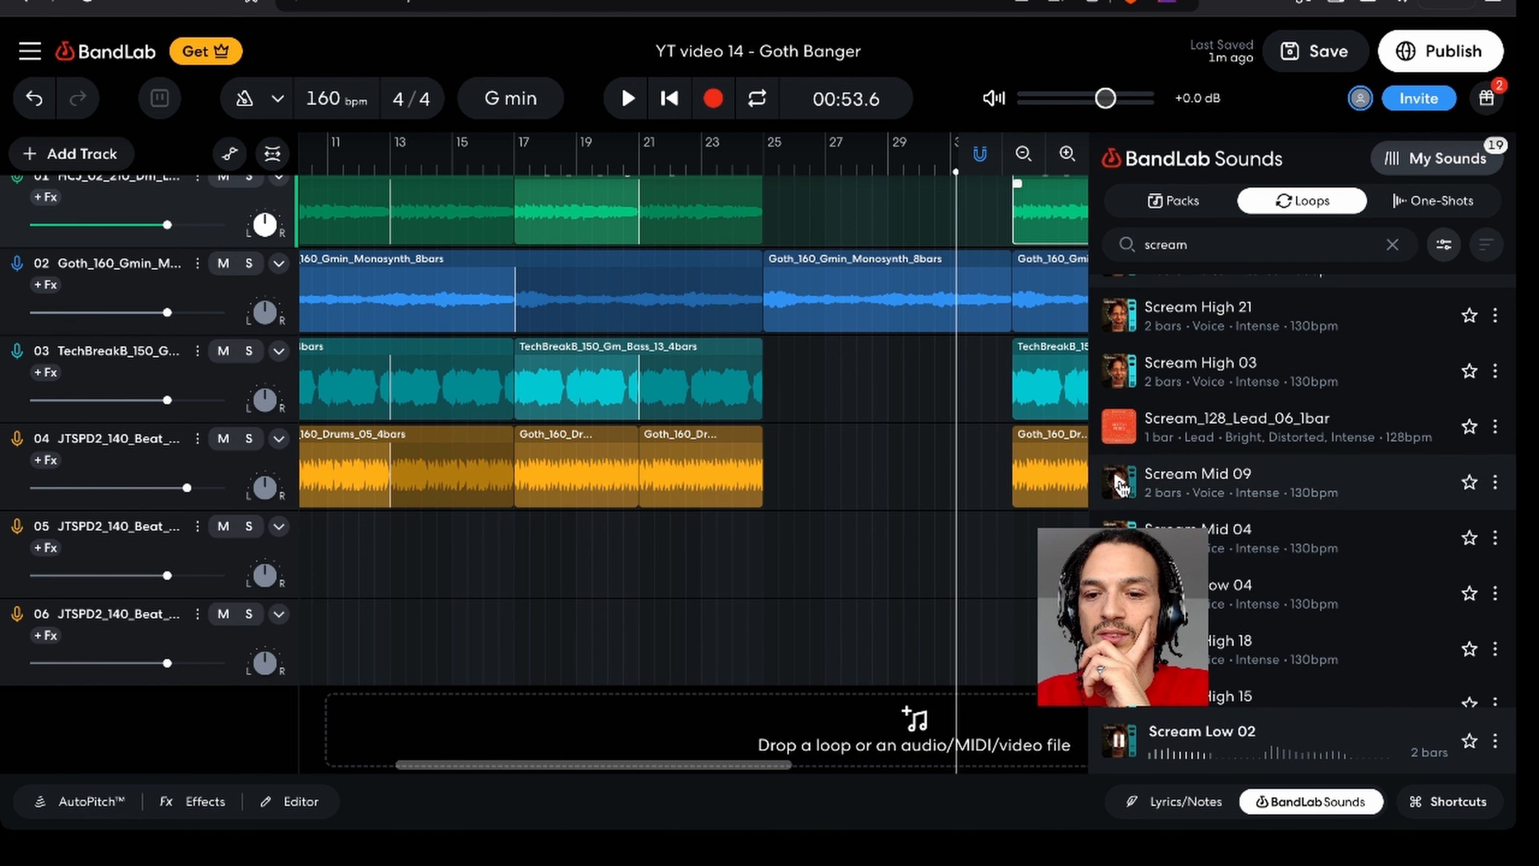
left_click(1118, 649)
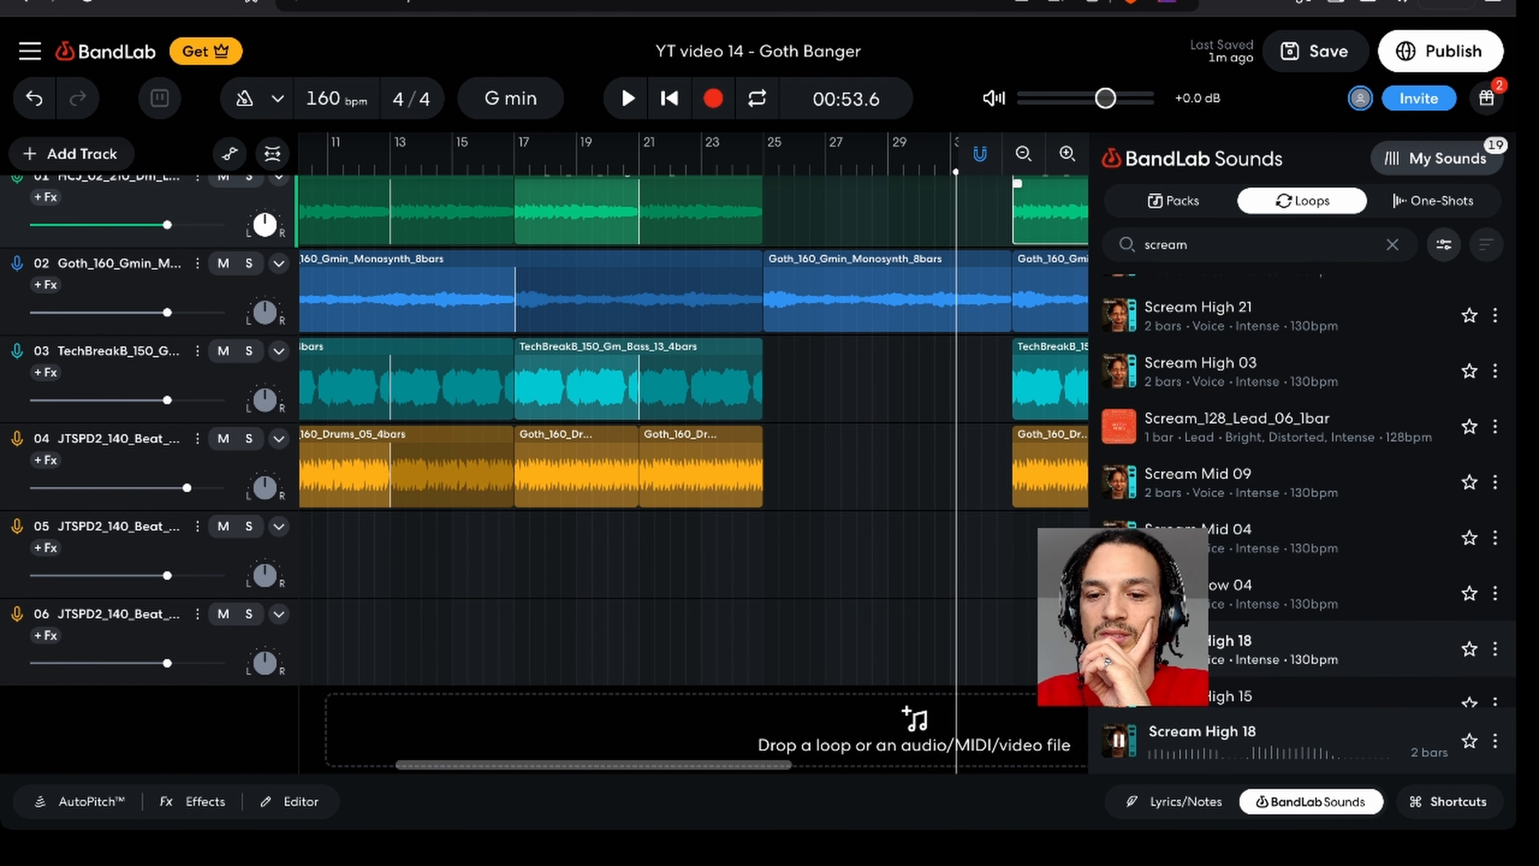
scroll(1119, 543, "up", 1)
scroll(1120, 543, "down", 2)
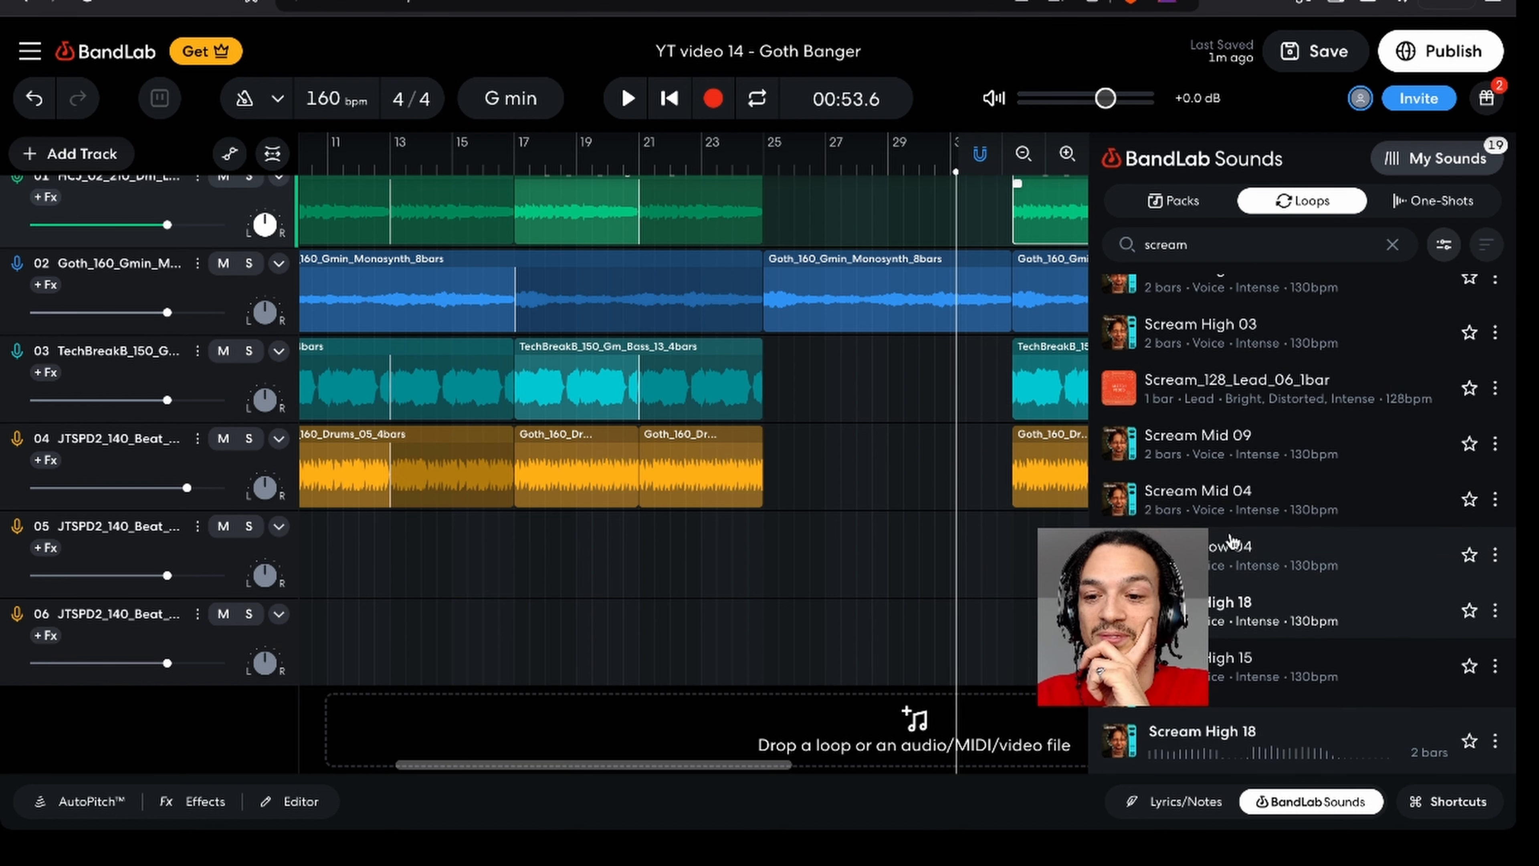
left_click(1471, 611)
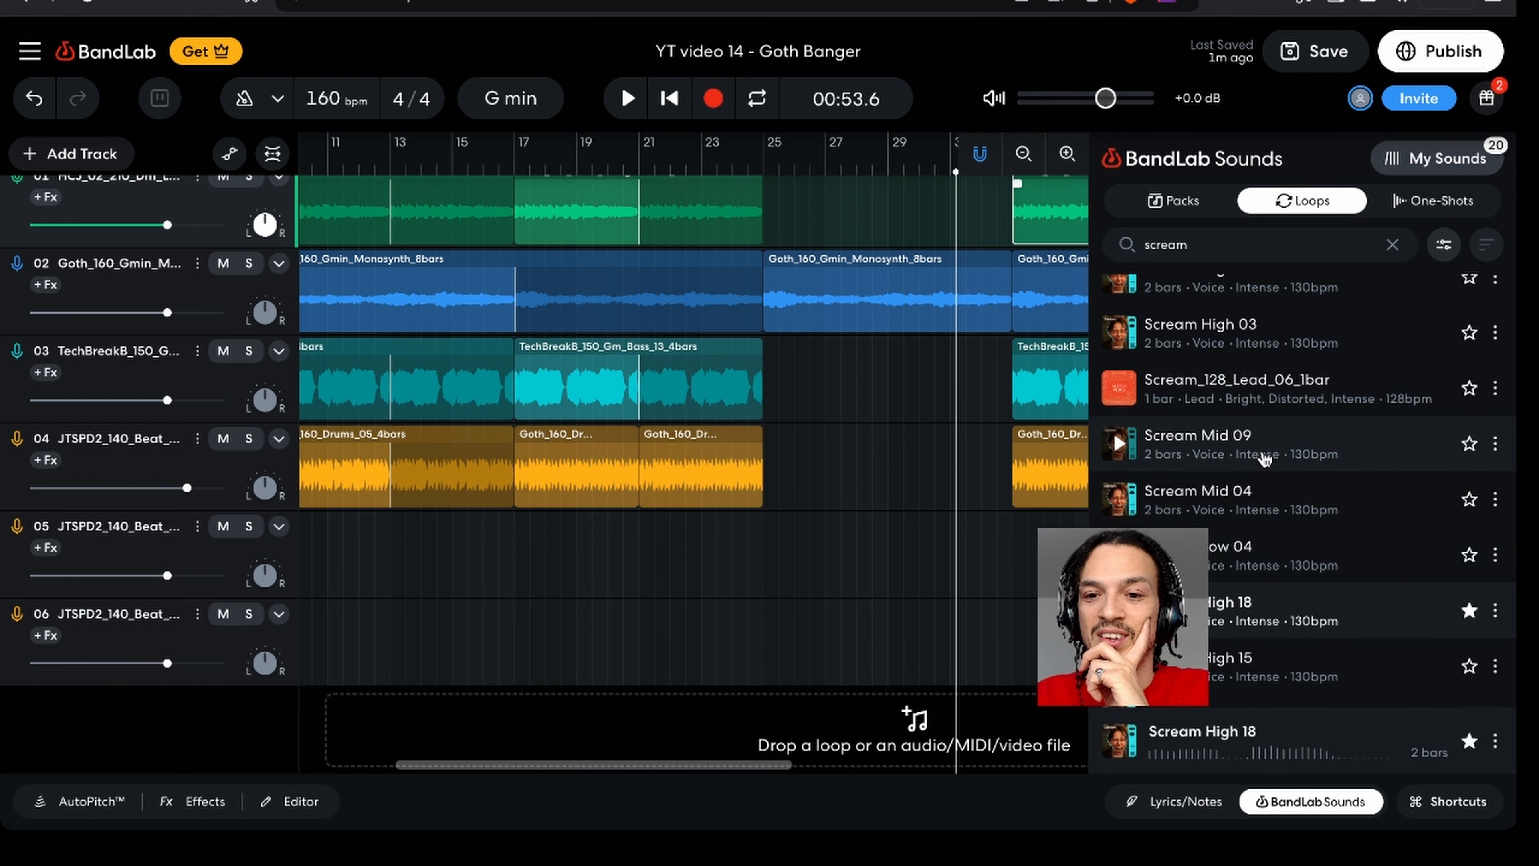
- Preview Scream Low 02 again and place it on track 05 just after bar 31
scroll(1265, 459, "up", 4)
left_click(1117, 470)
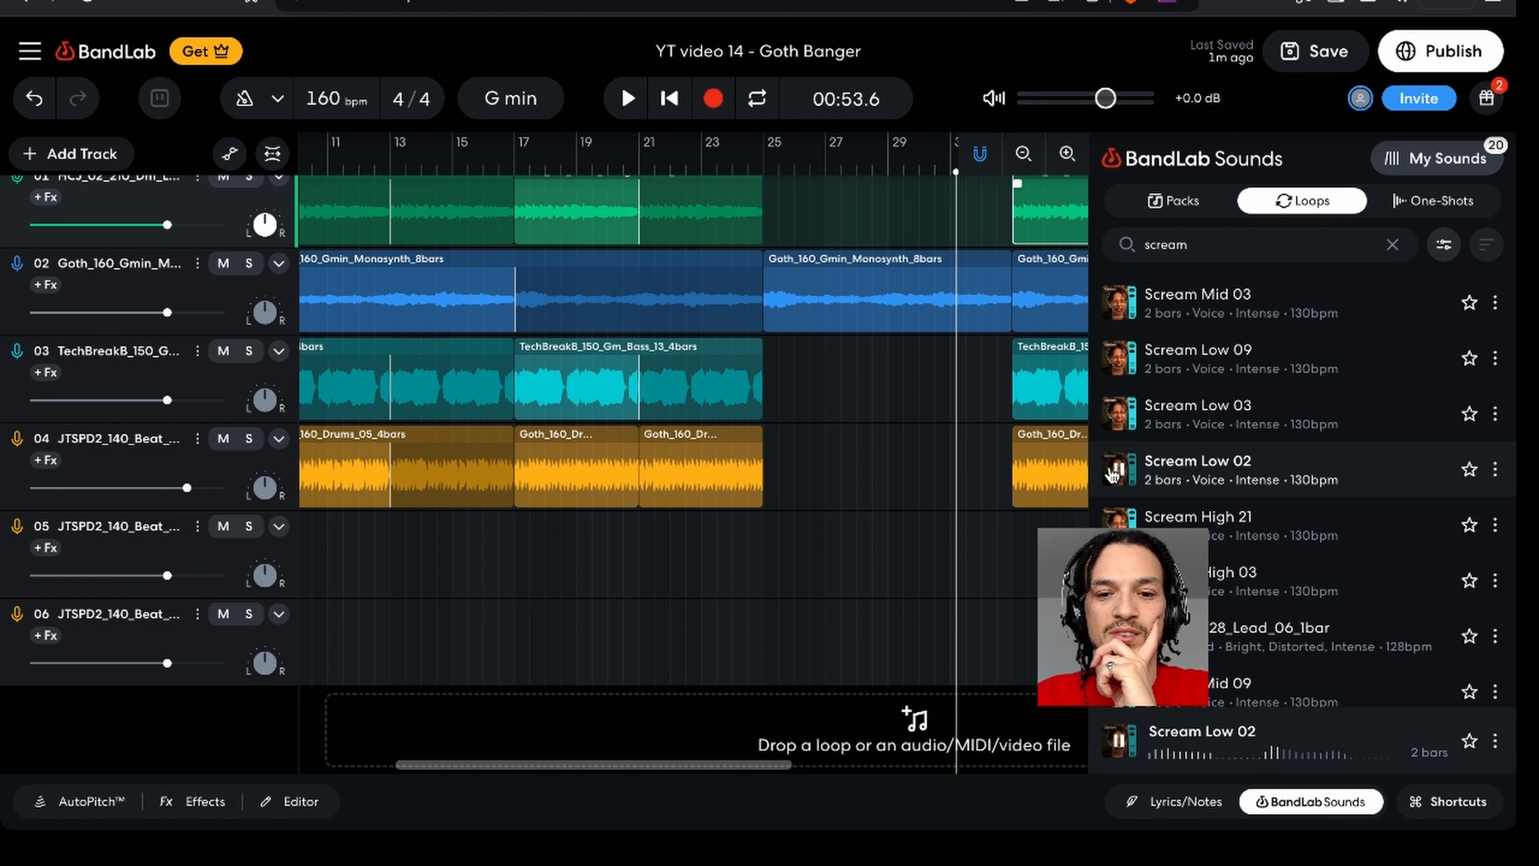
left_click_drag(932, 562, 985, 559)
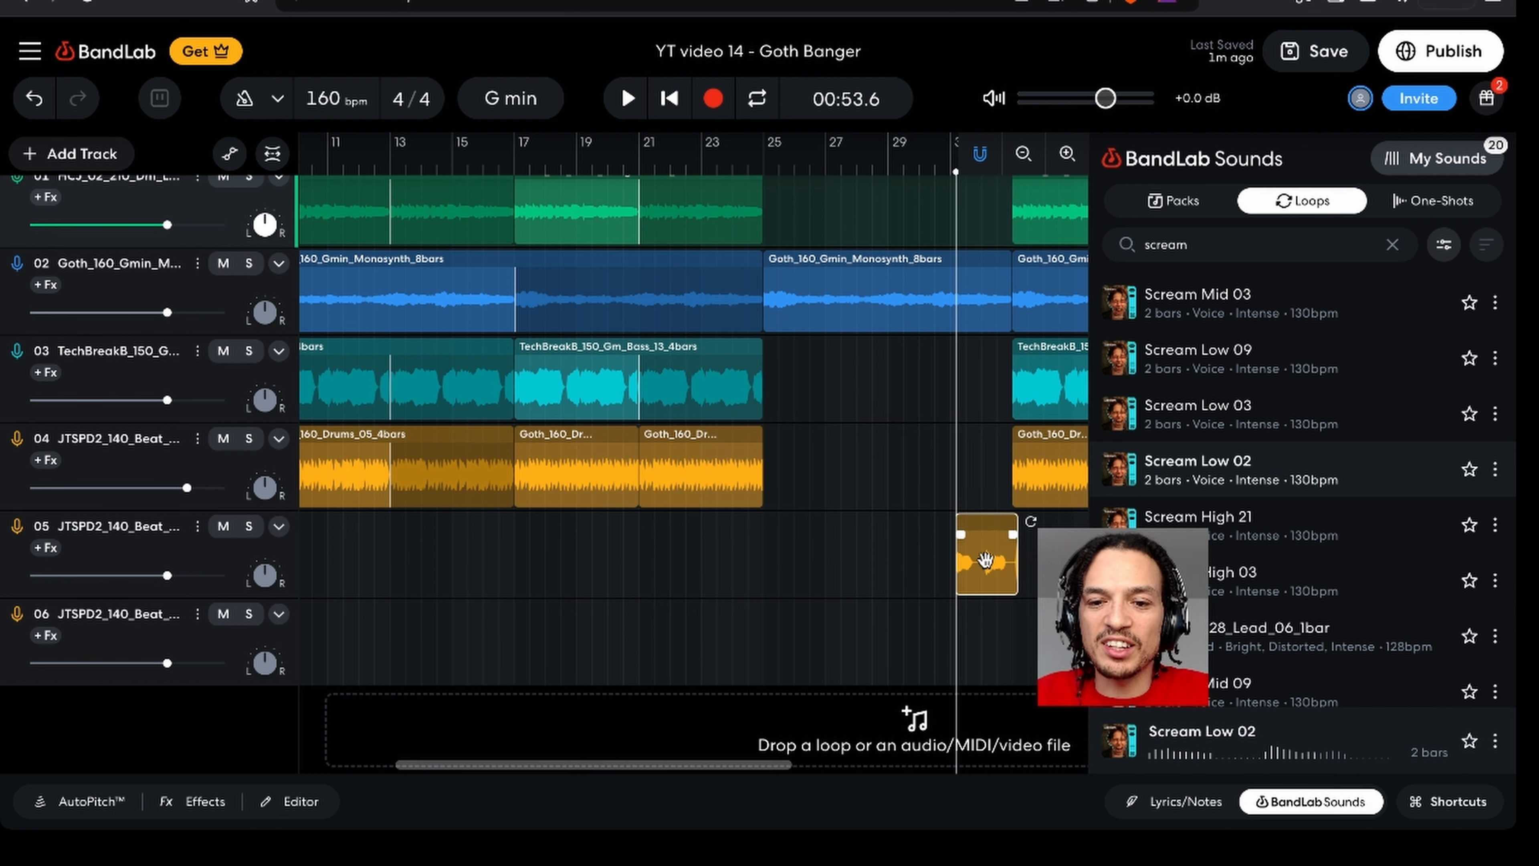
left_click(1032, 624)
- Play the song from bar 30 to check how the scream on track 05 leads into bar 33
left_click(920, 167)
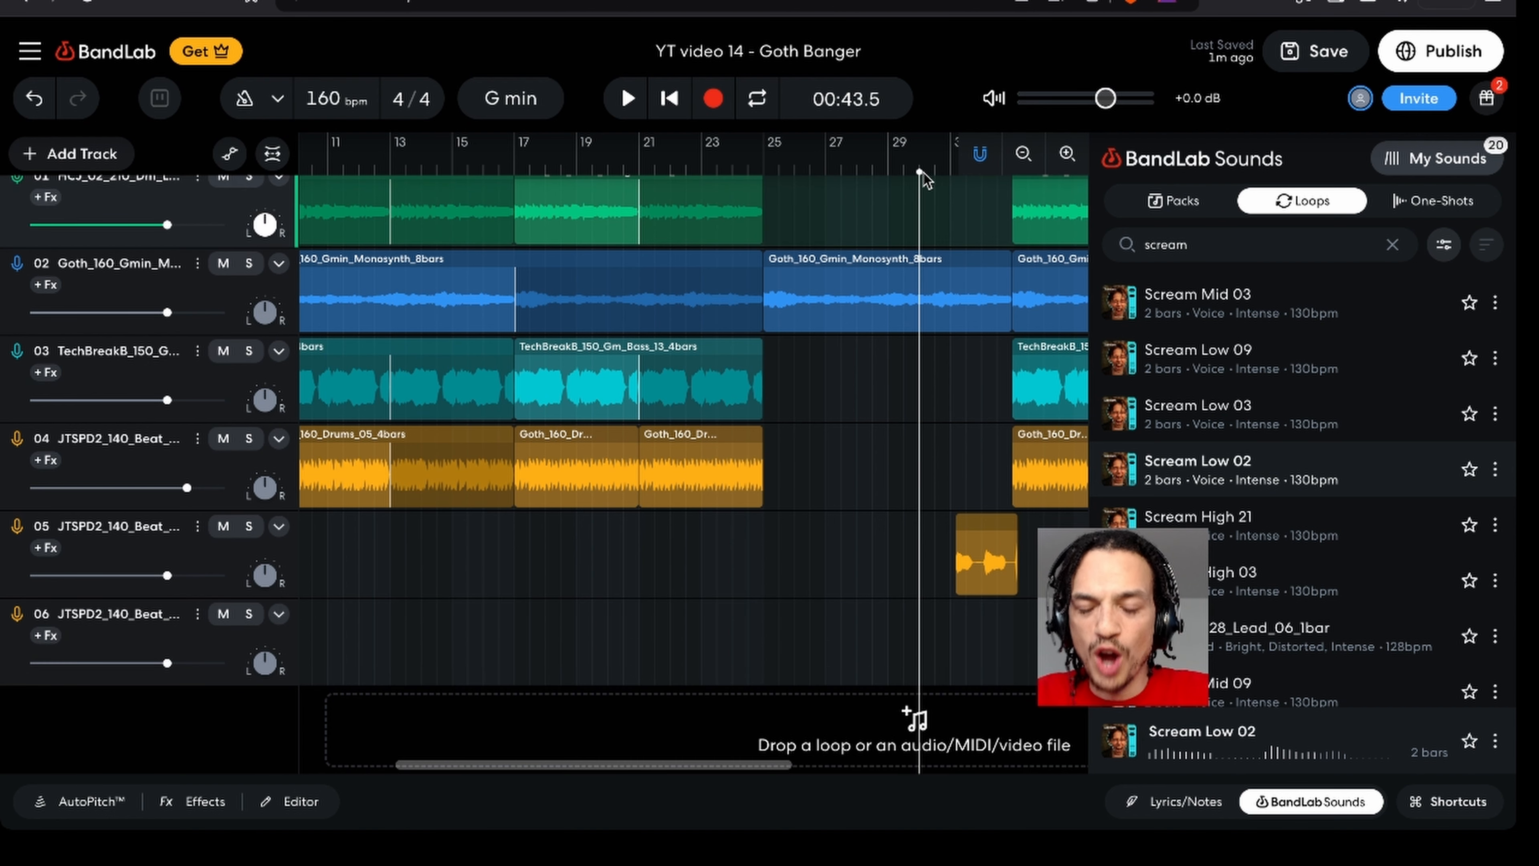
key("space")
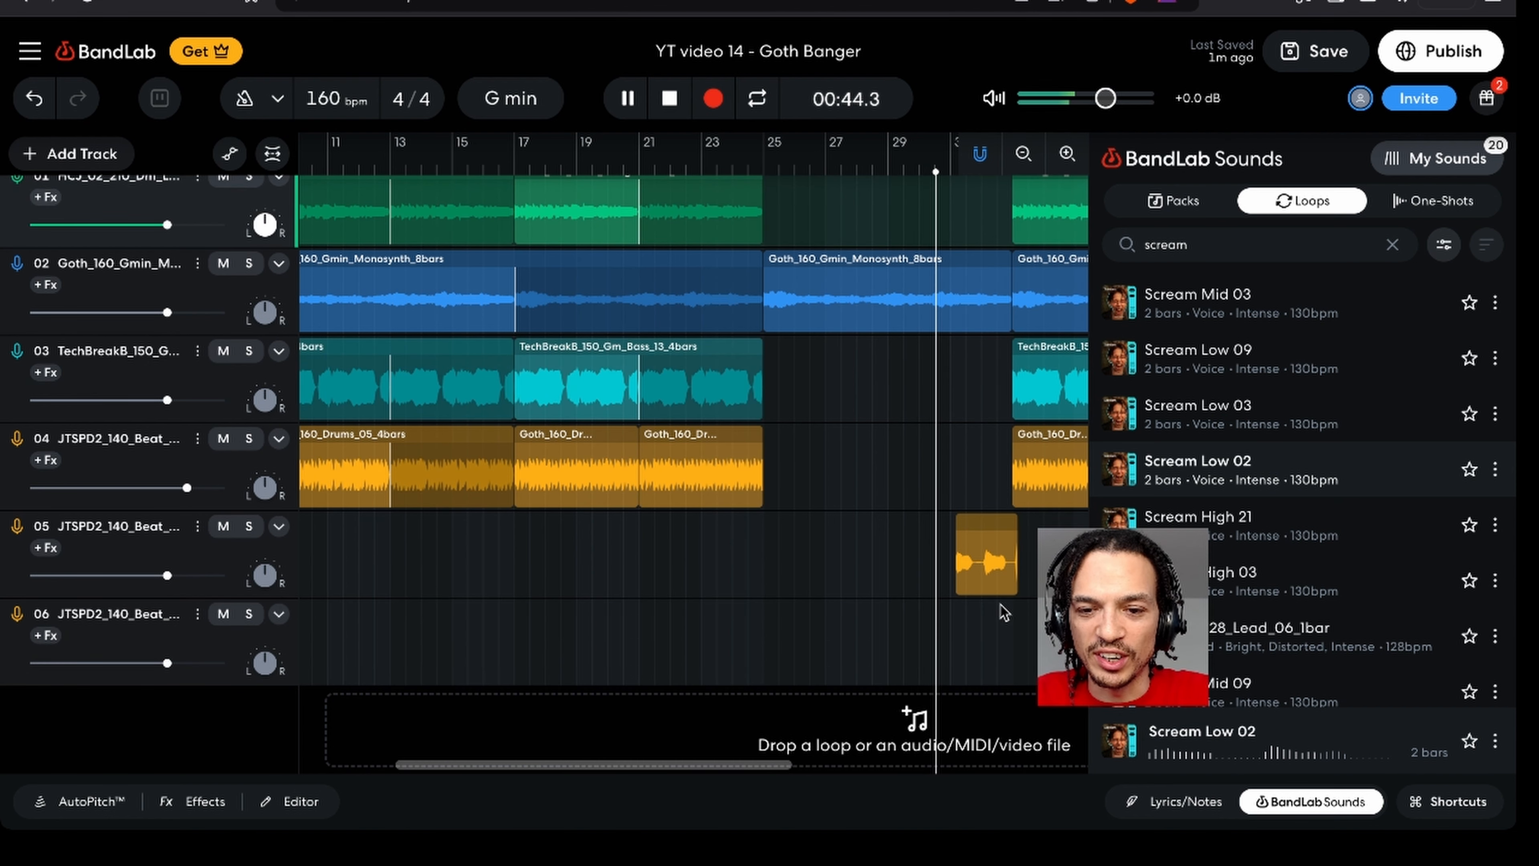
scroll(1003, 613, "up", 2)
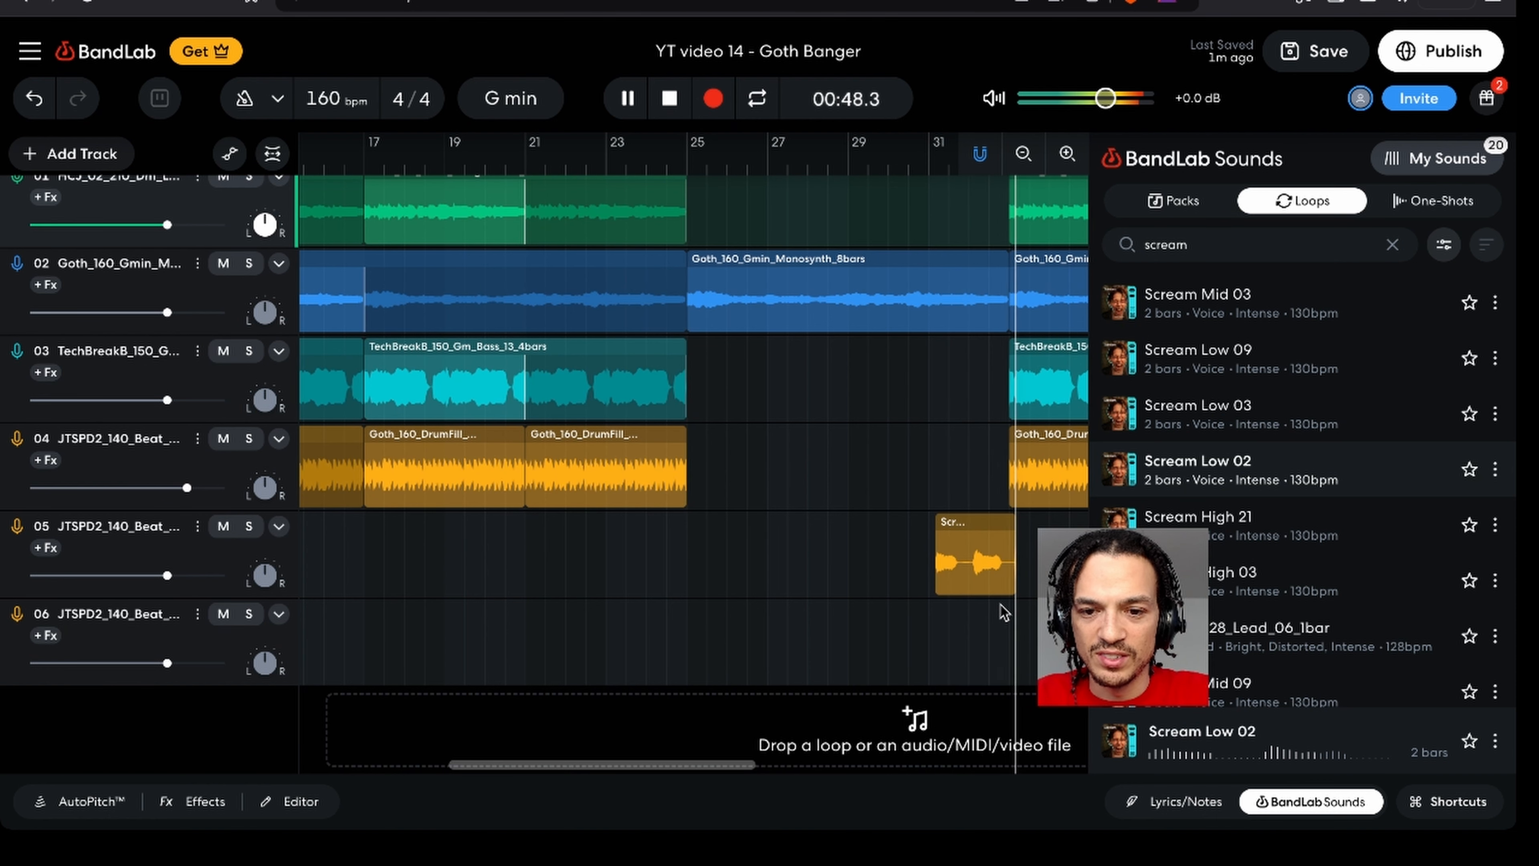
key("space")
scroll(982, 546, "up", 3)
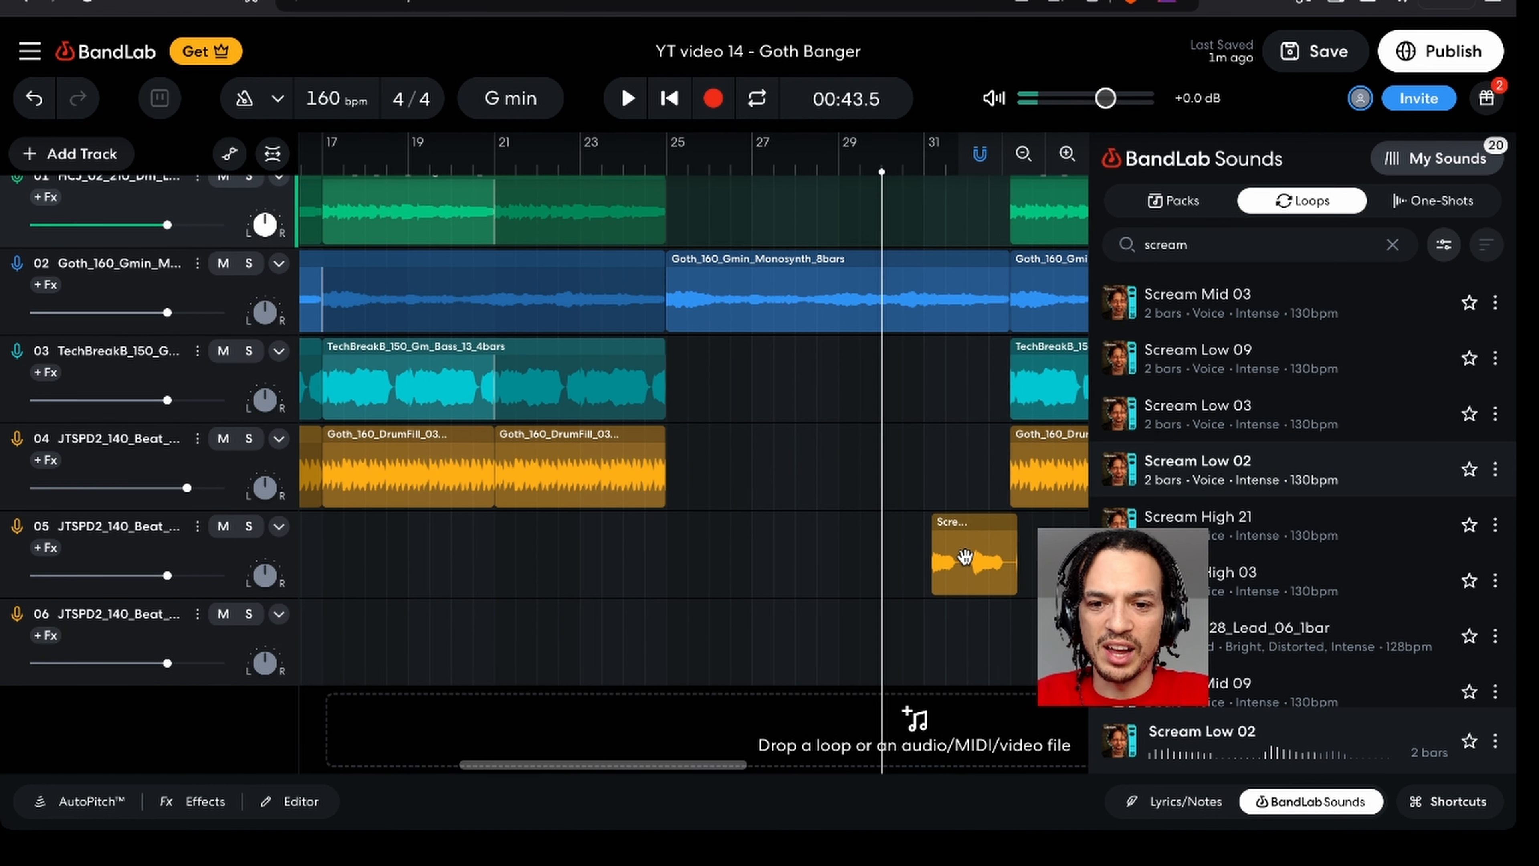
- Shift the scream clip on track 05 to start at bar 31 and end at bar 33, and play the transition again
scroll(1003, 531, "right", 1)
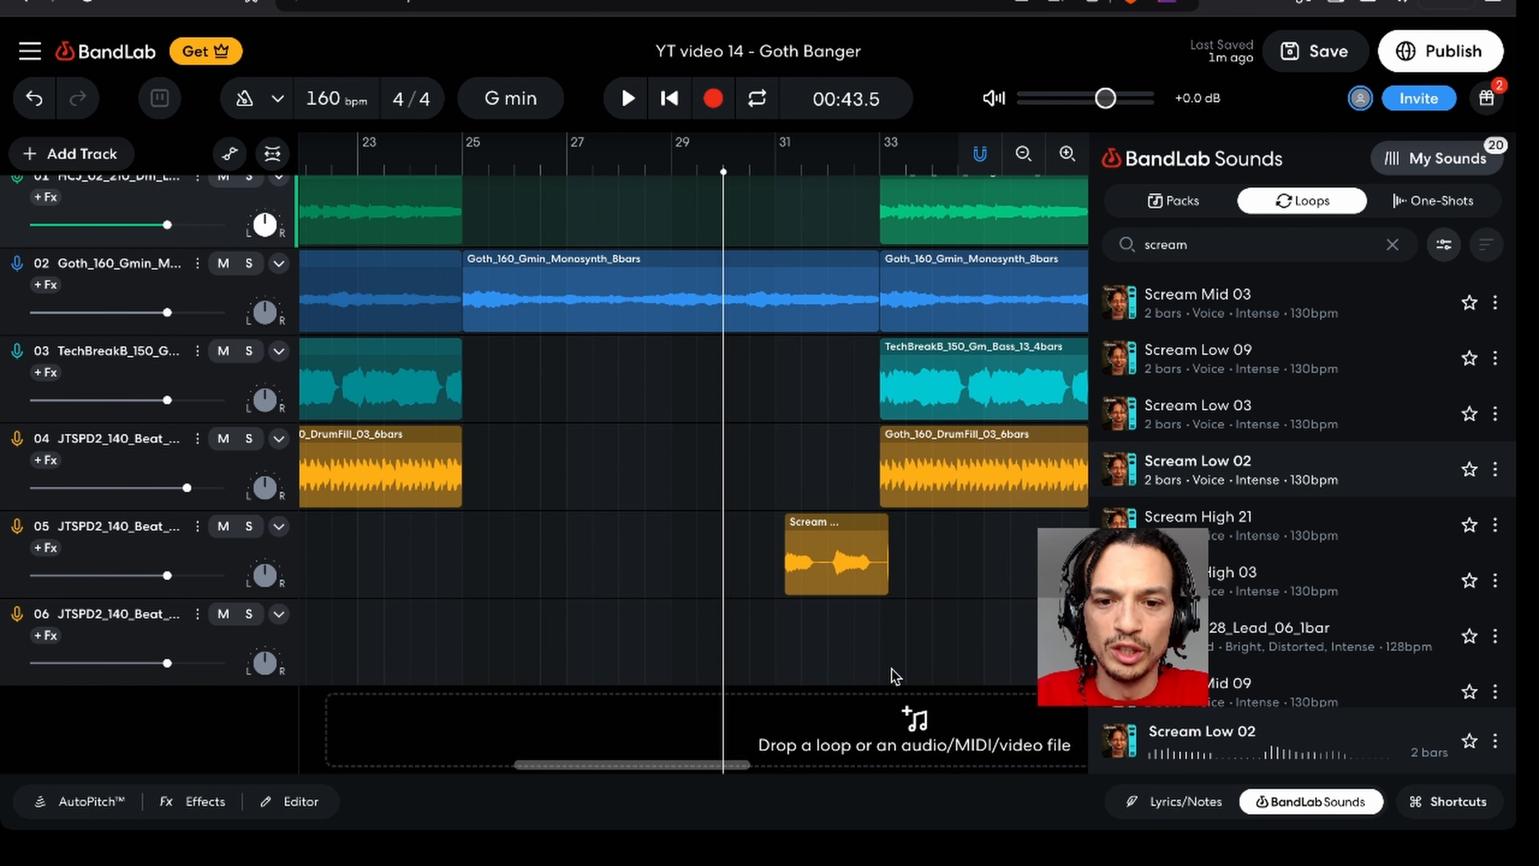
left_click_drag(856, 582, 842, 579)
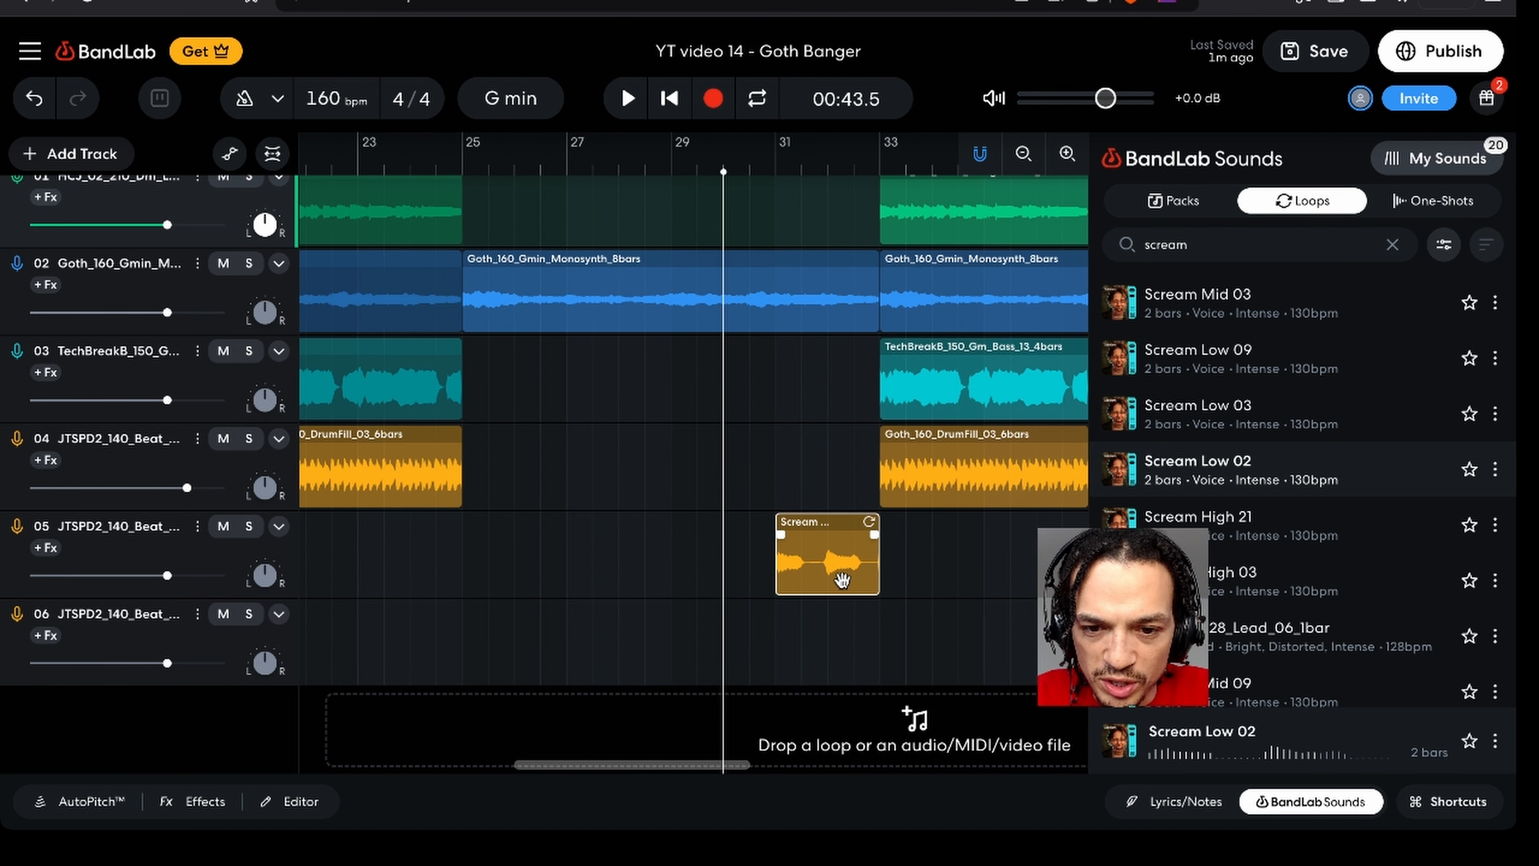
key("space")
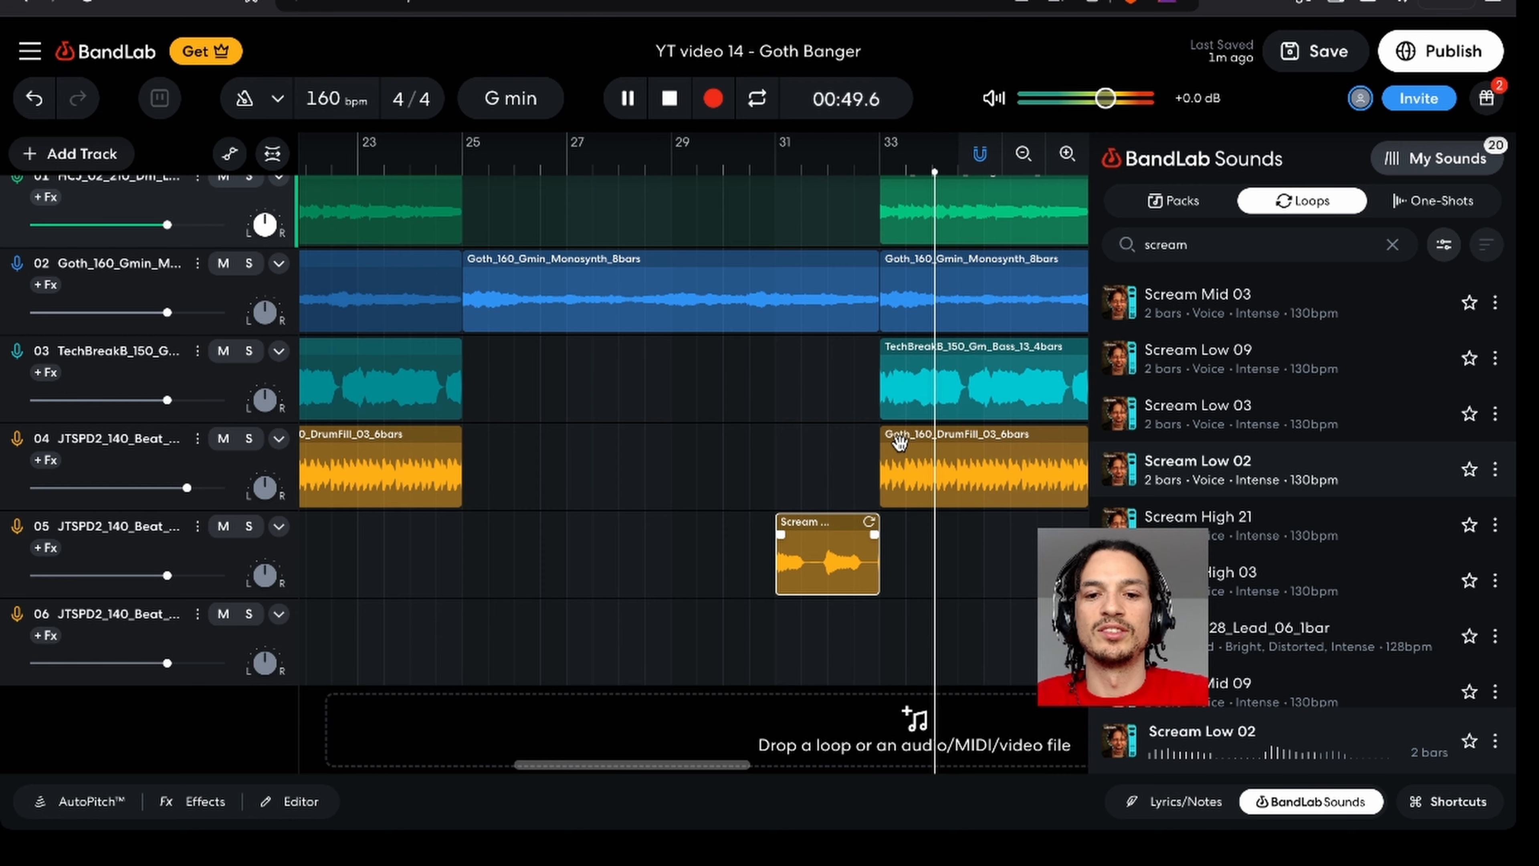
scroll(900, 443, "right", 2)
scroll(900, 443, "up", 1)
key("space")
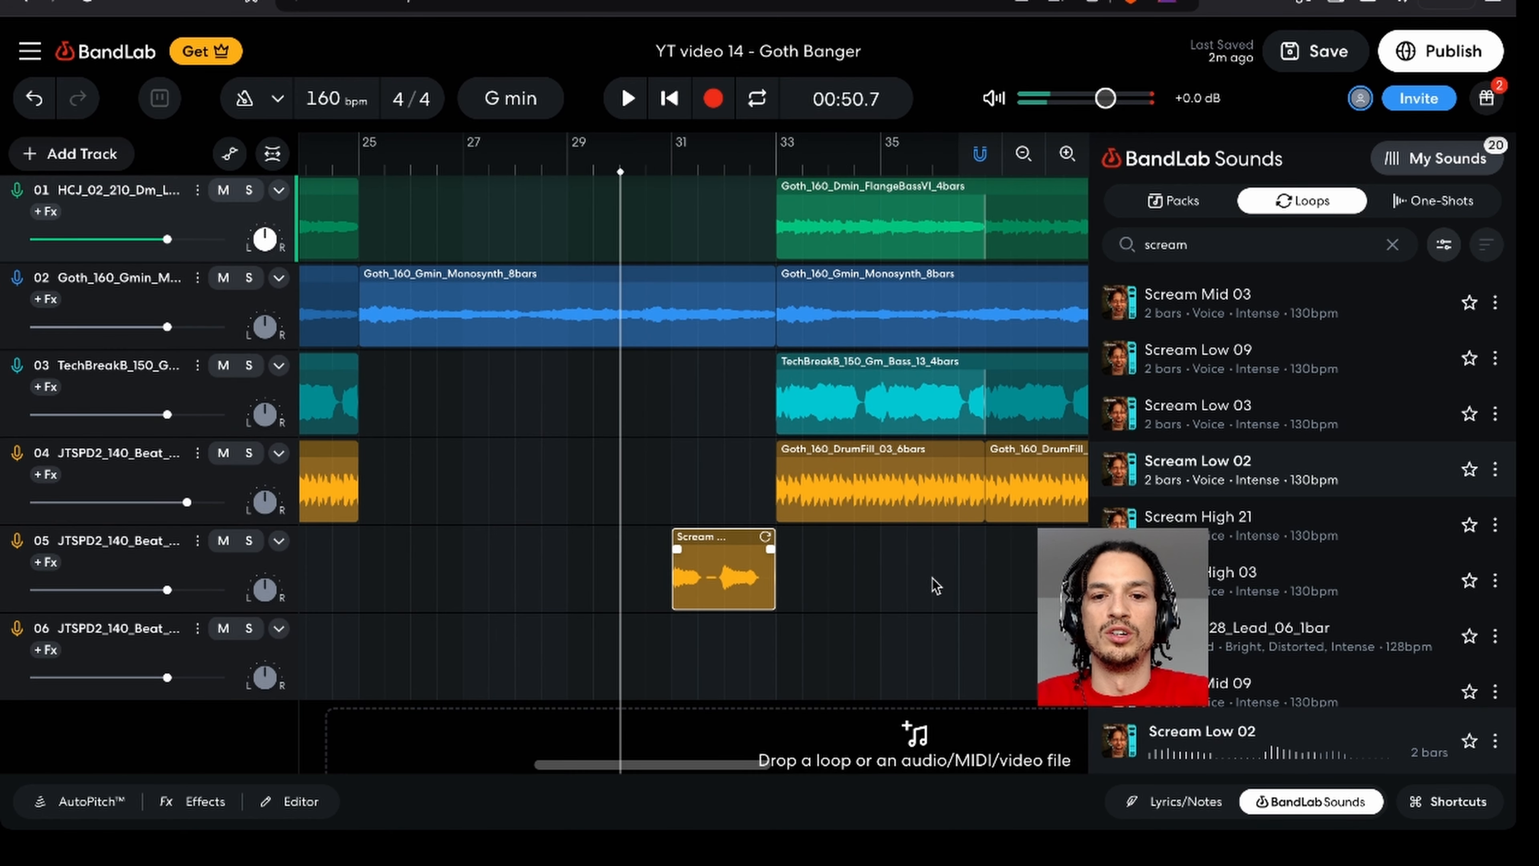
- Search the loop library for "metal guitar"
scroll(881, 608, "right", 3)
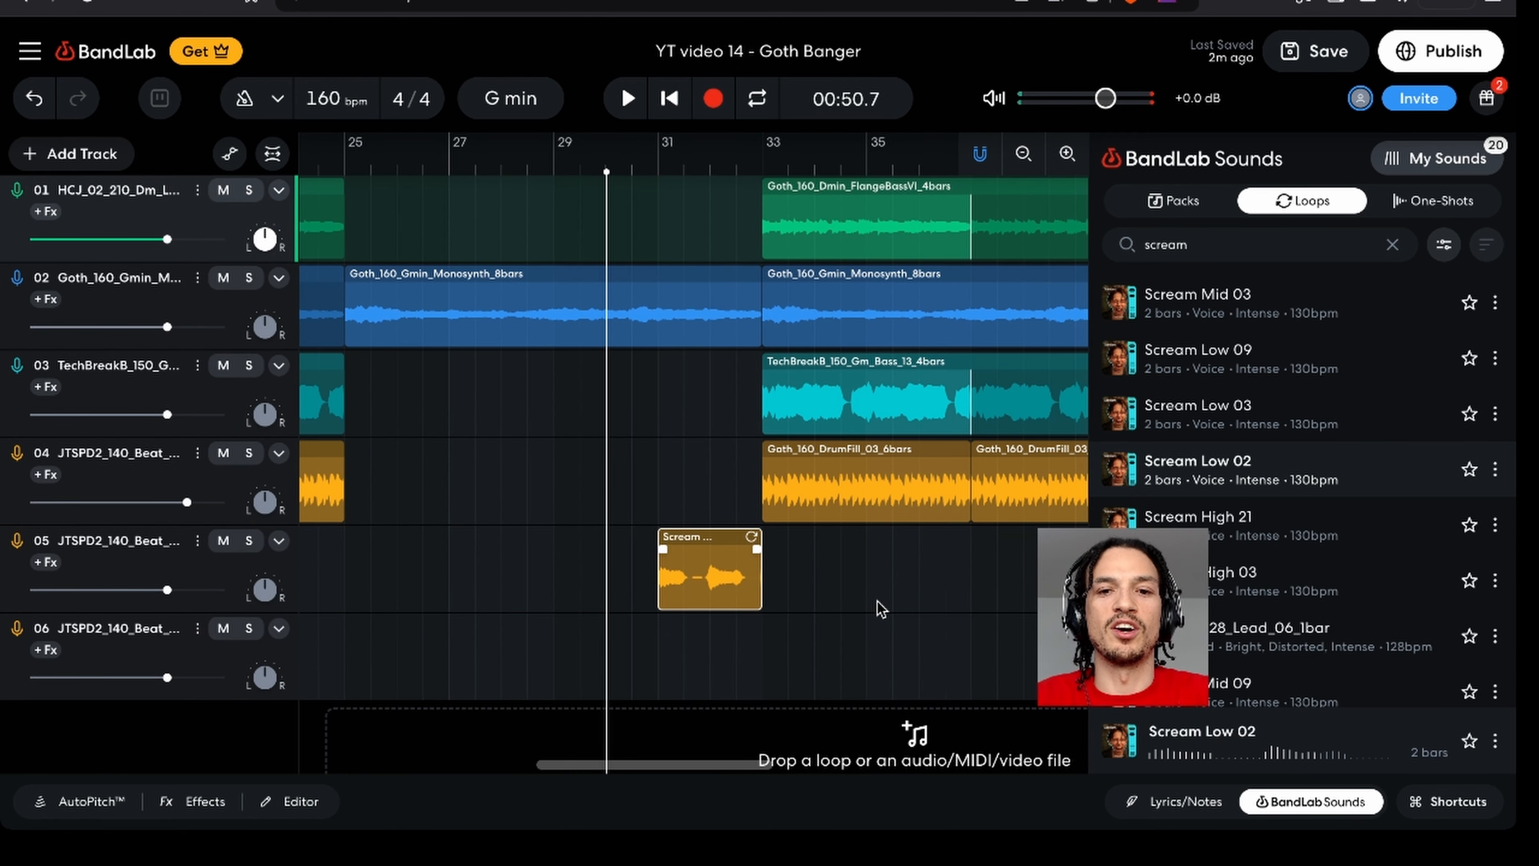
scroll(881, 608, "down", 1)
scroll(881, 608, "right", 4)
double_click(1174, 232)
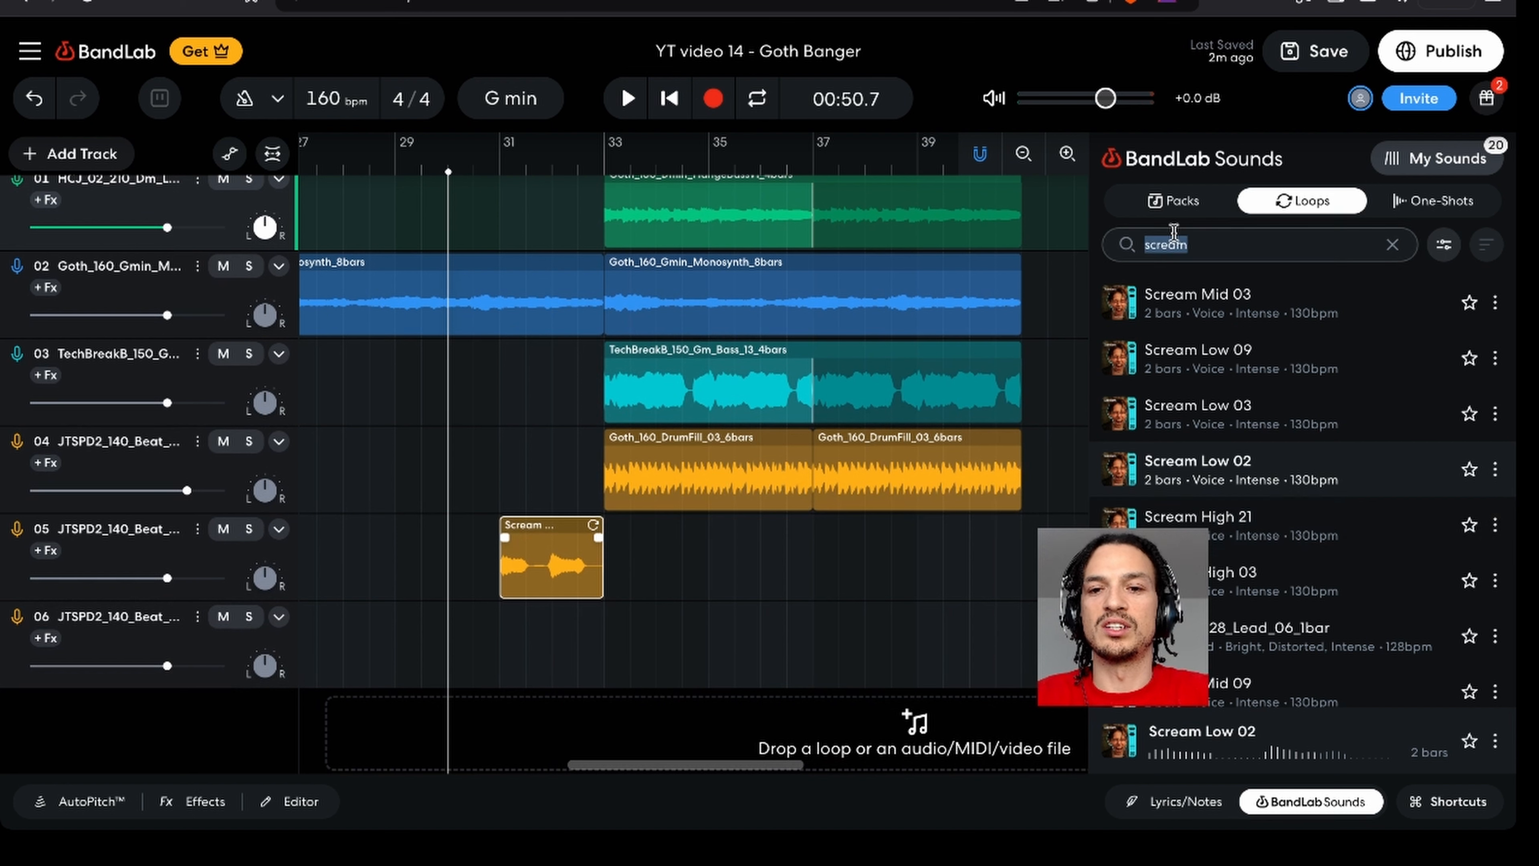
type("meta")
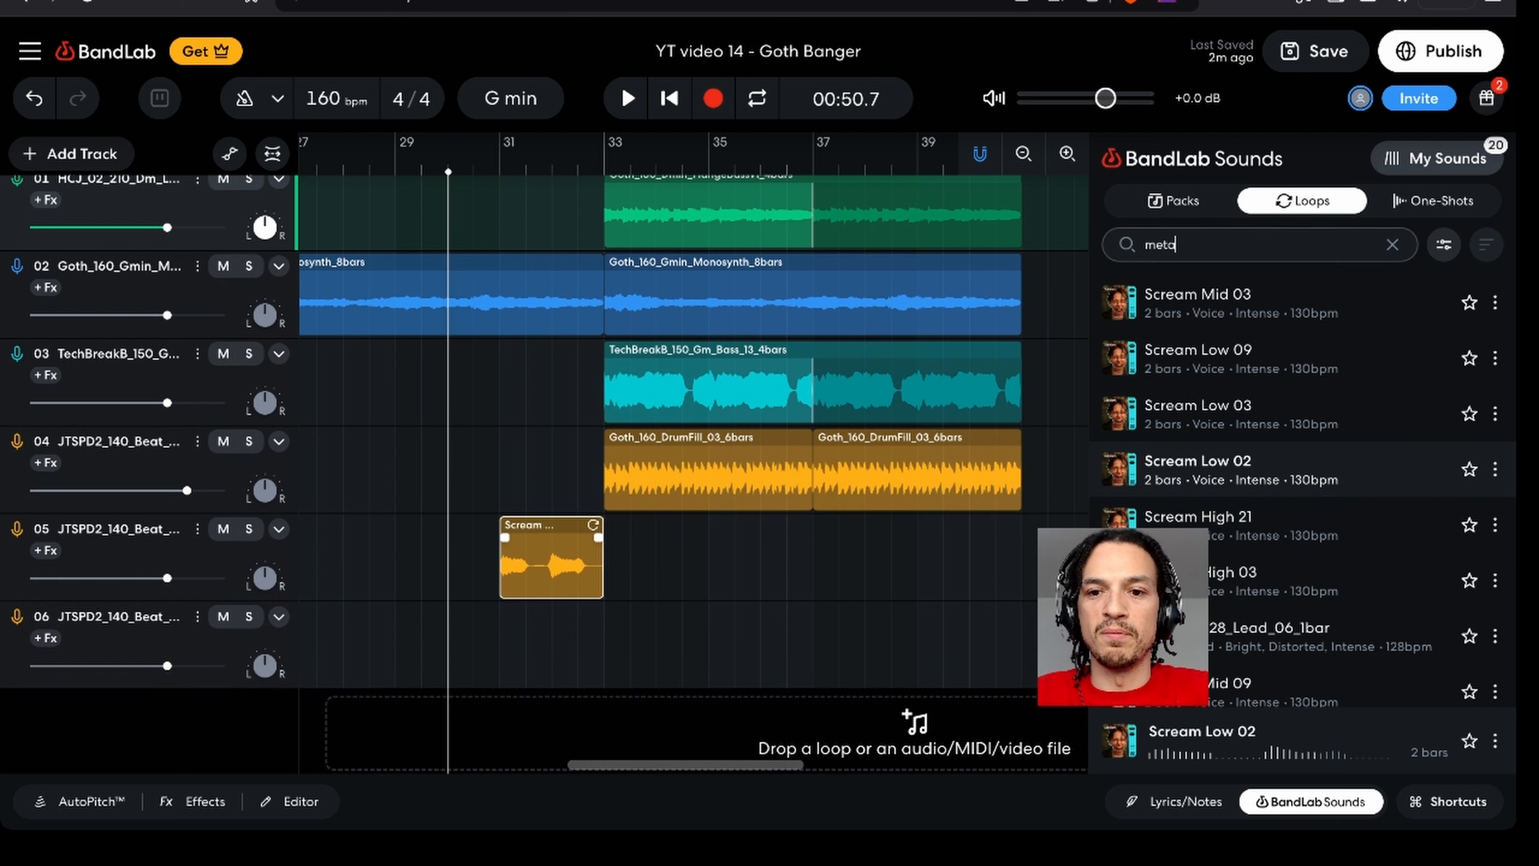
type("l guitar")
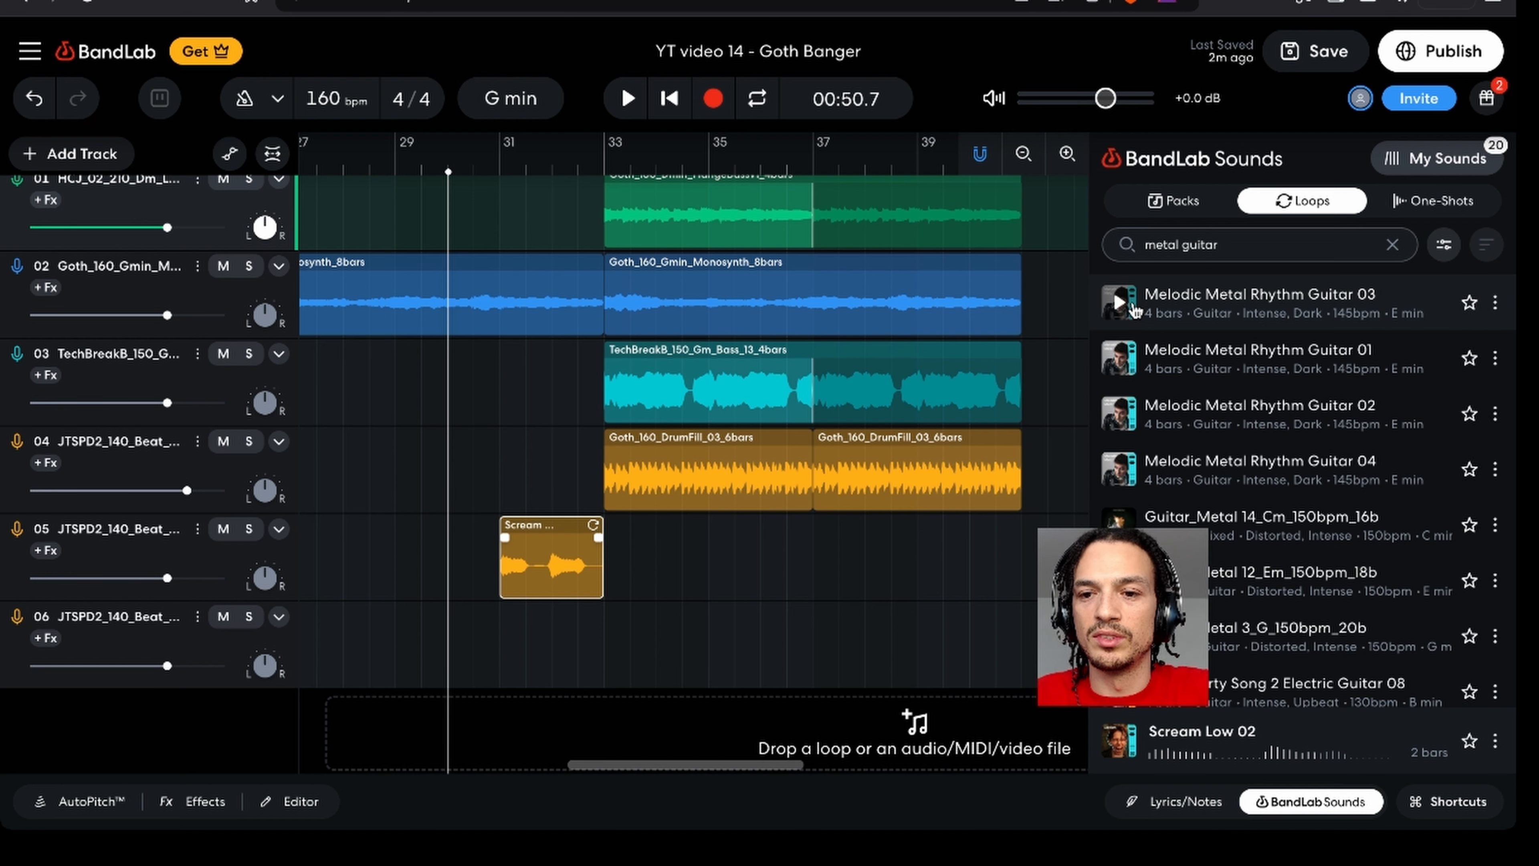
- Browse the metal guitar loops, previewing Melodic Metal Rhythm Guitar 03, Metal Party Song 1 Outro Electric Guitar and Metal Party Song 1 Break Electric Guitar2
left_click(1120, 302)
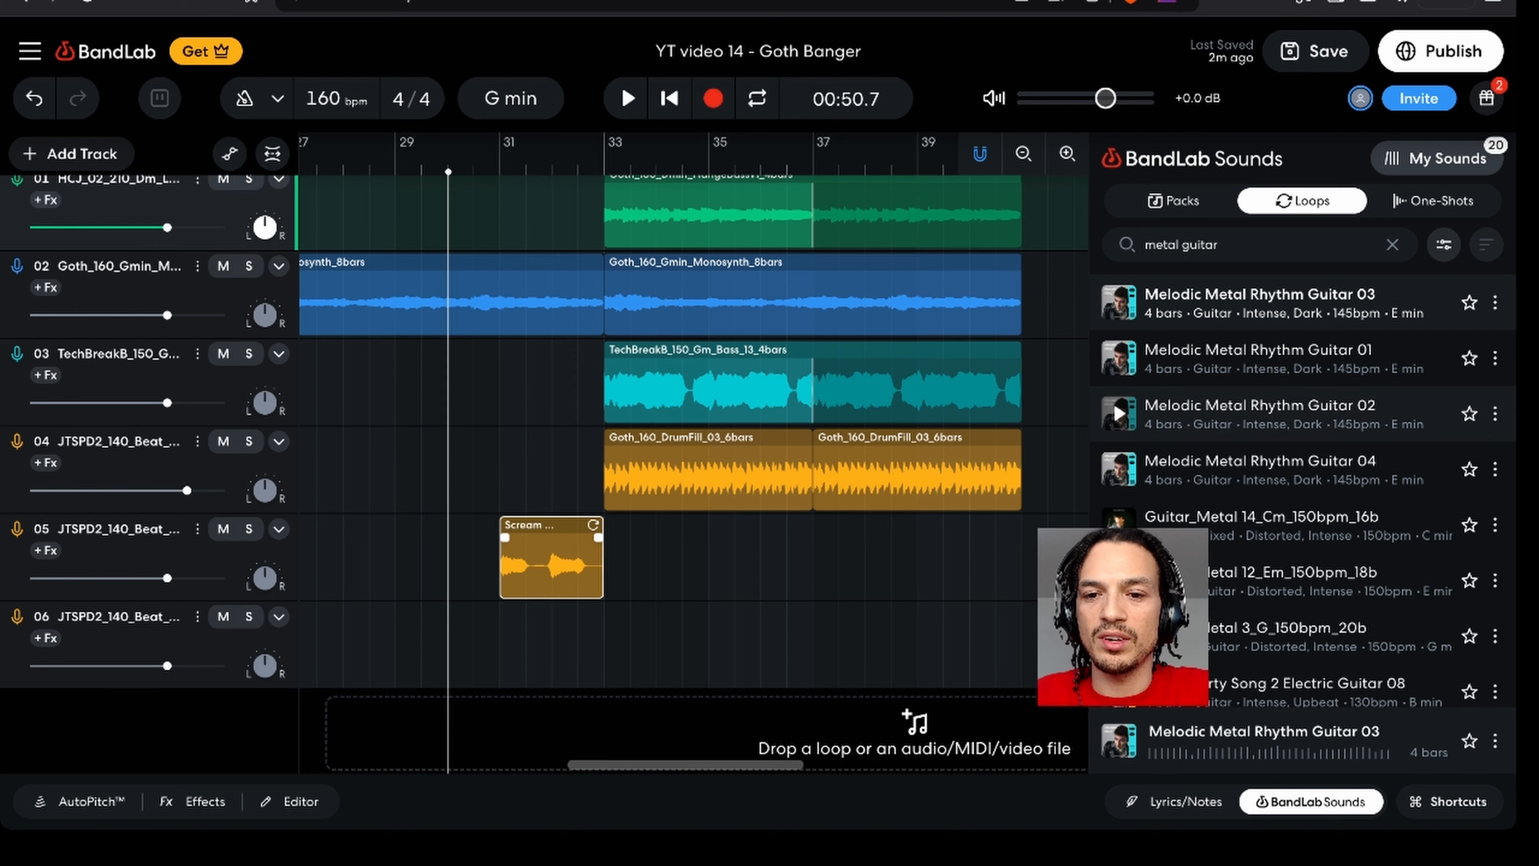
scroll(1165, 497, "down", 10)
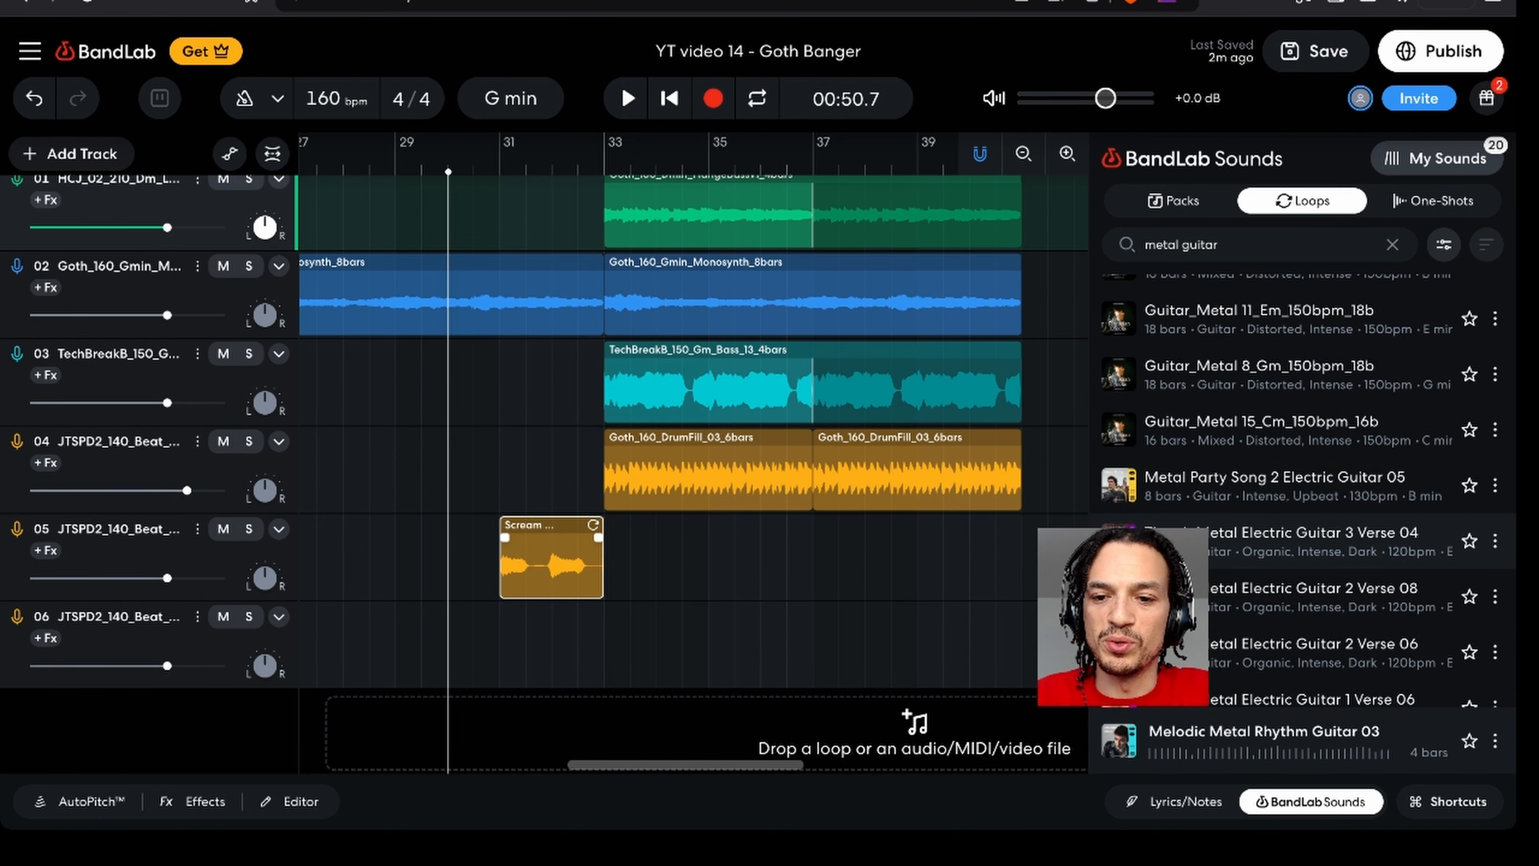
scroll(1120, 528, "down", 5)
left_click(1120, 419)
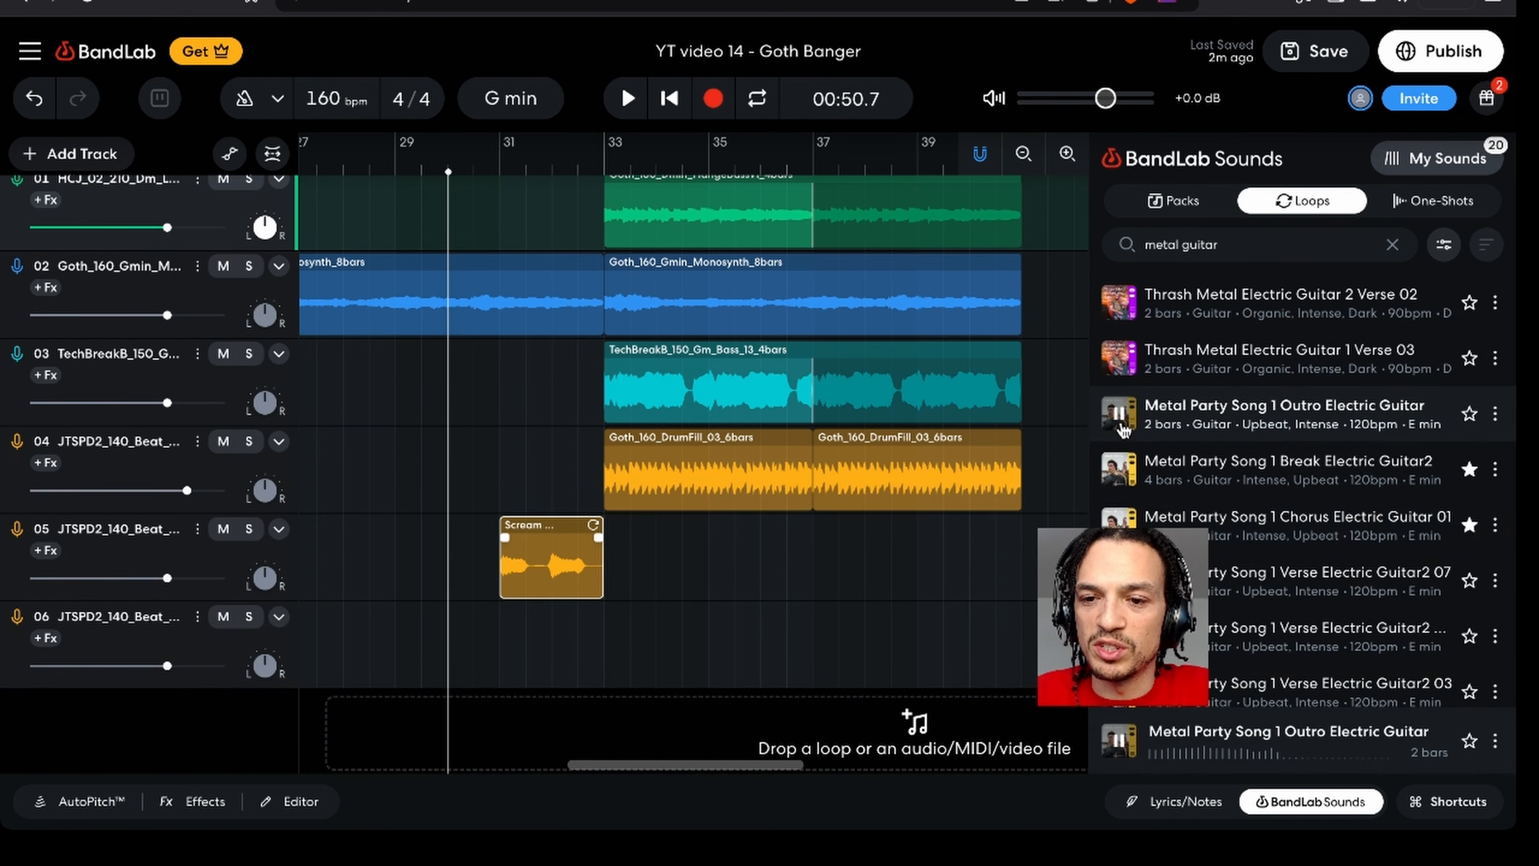
left_click(1120, 469)
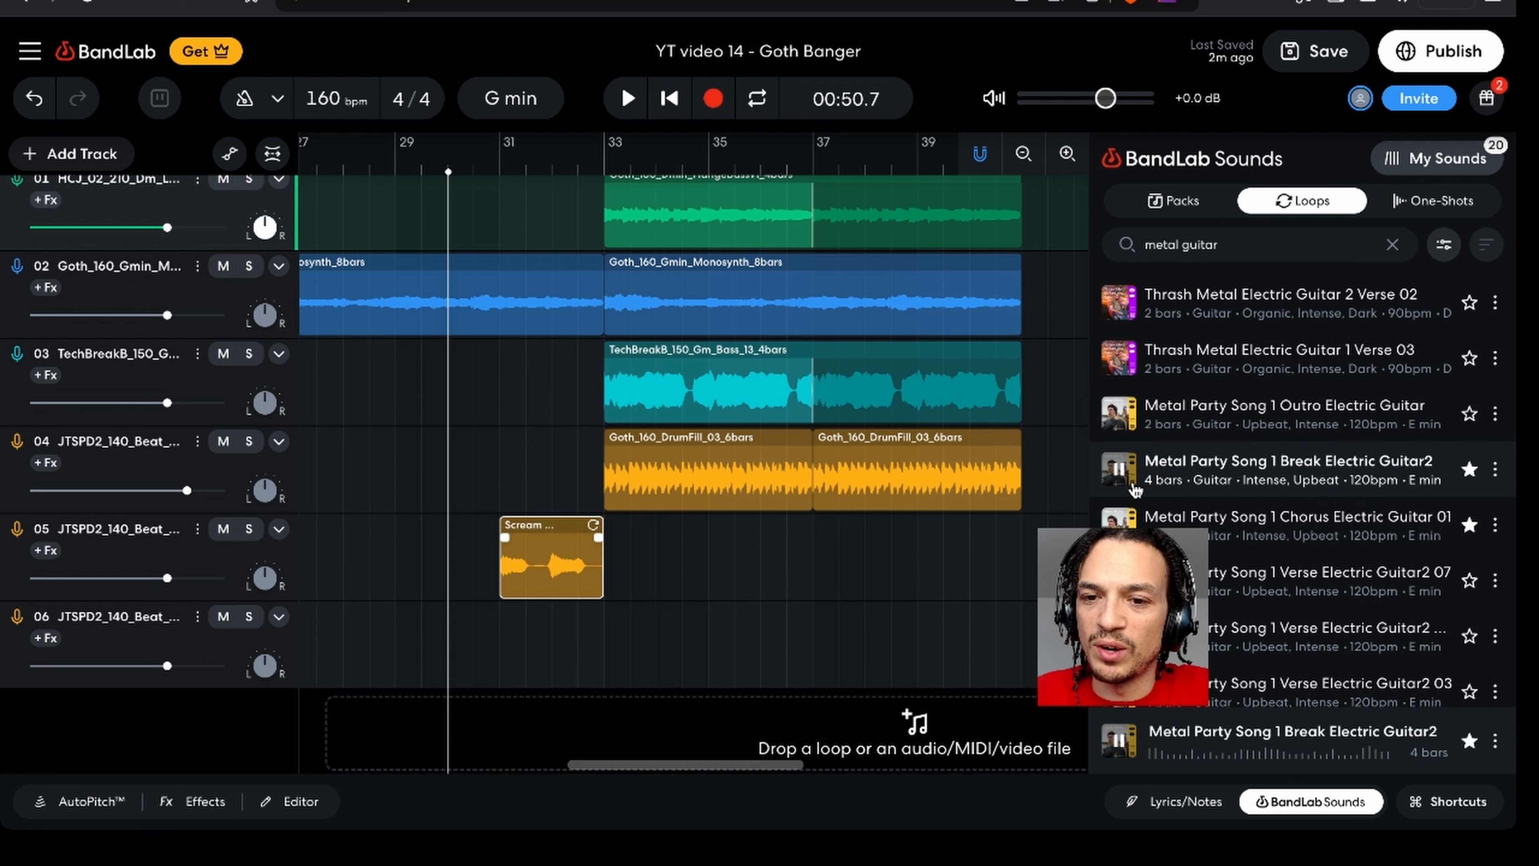
scroll(1127, 473, "down", 5)
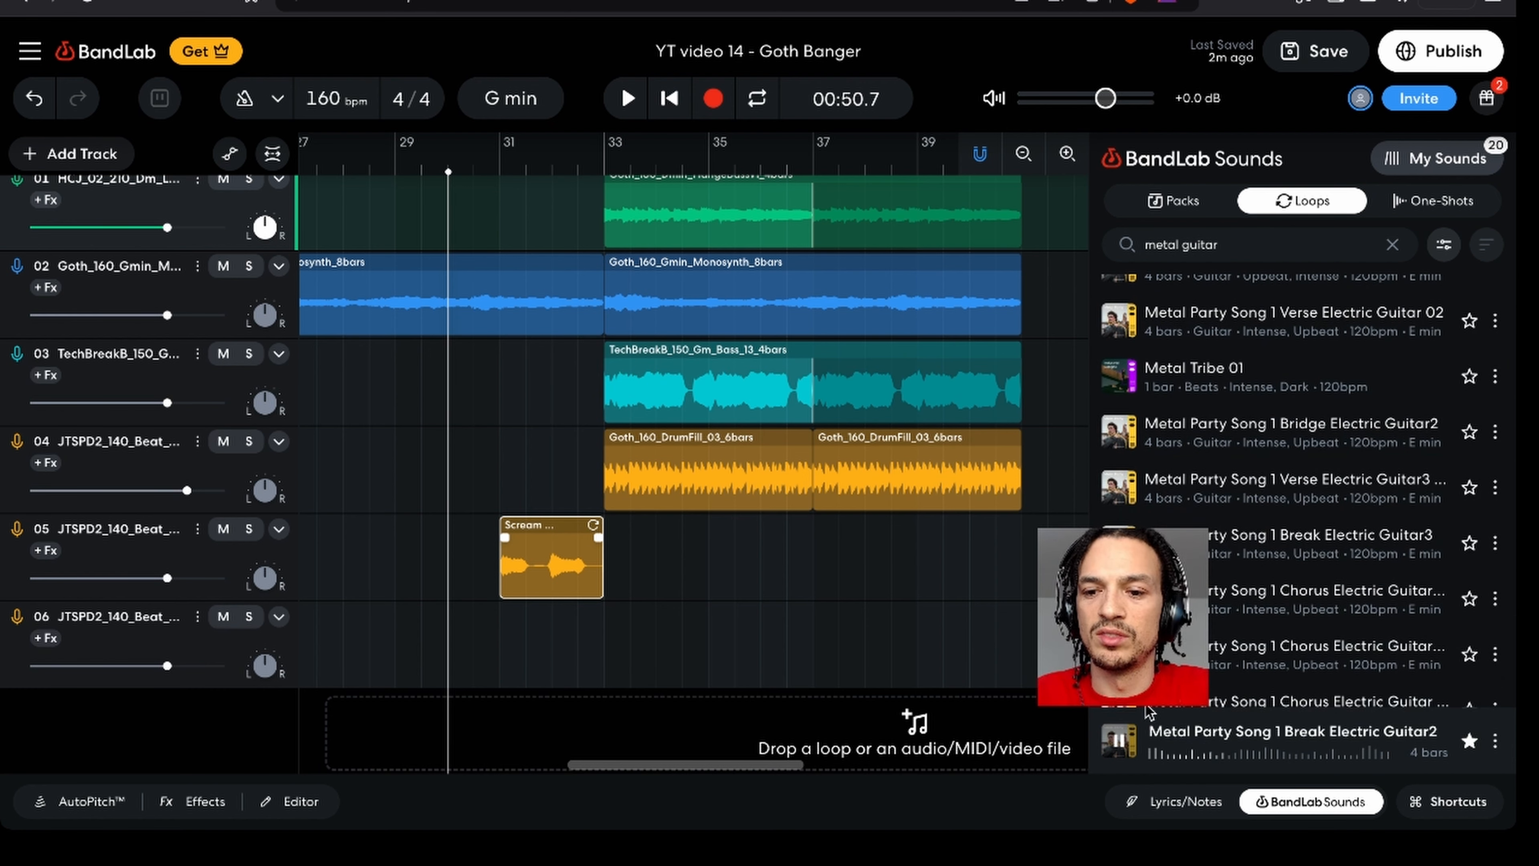
scroll(1119, 537, "down", 3)
scroll(1119, 528, "up", 6)
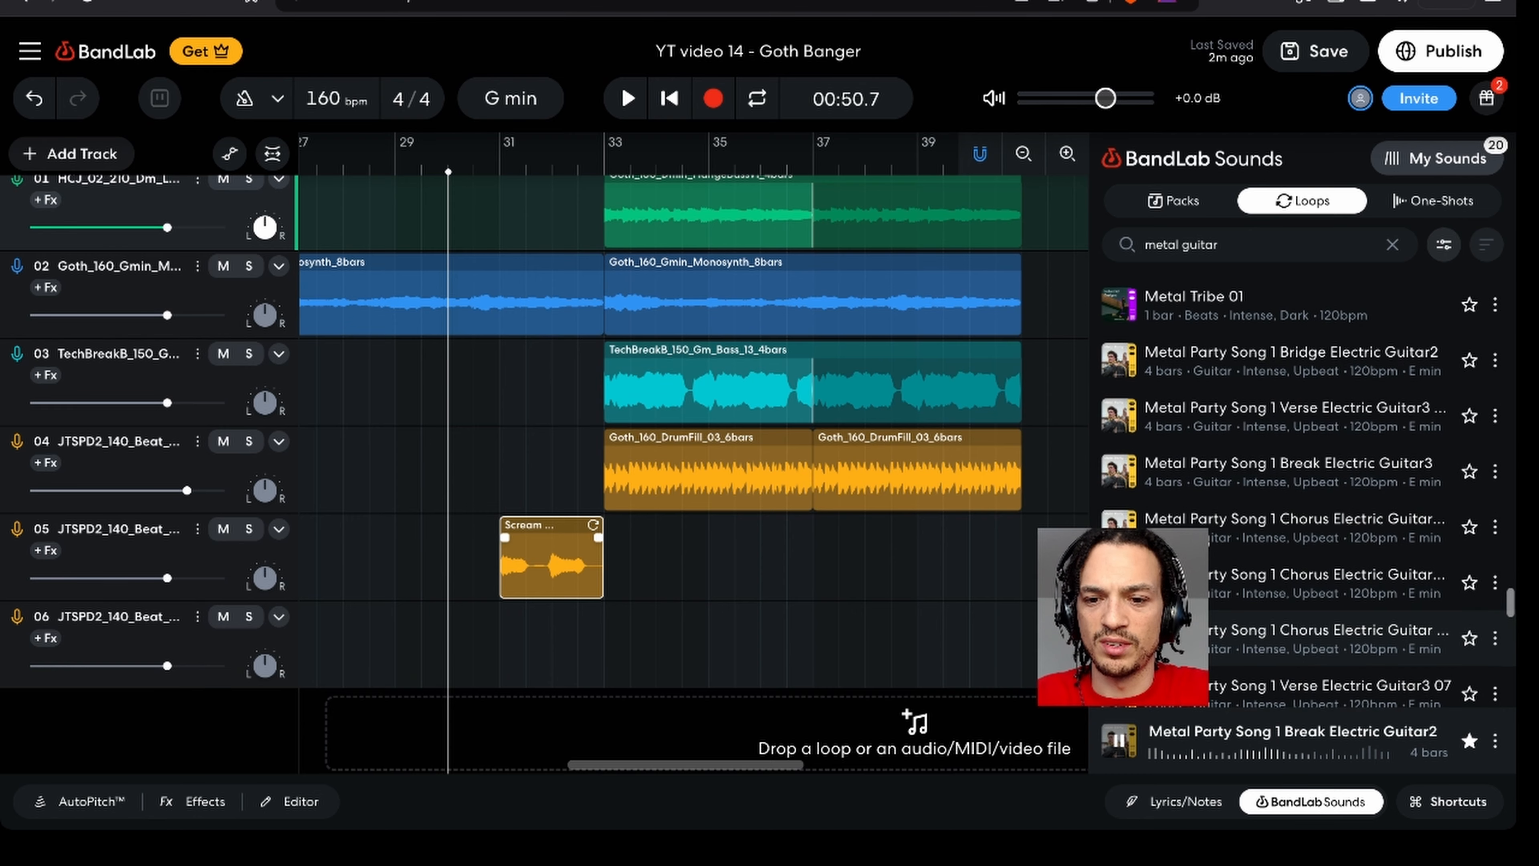
scroll(1118, 527, "up", 5)
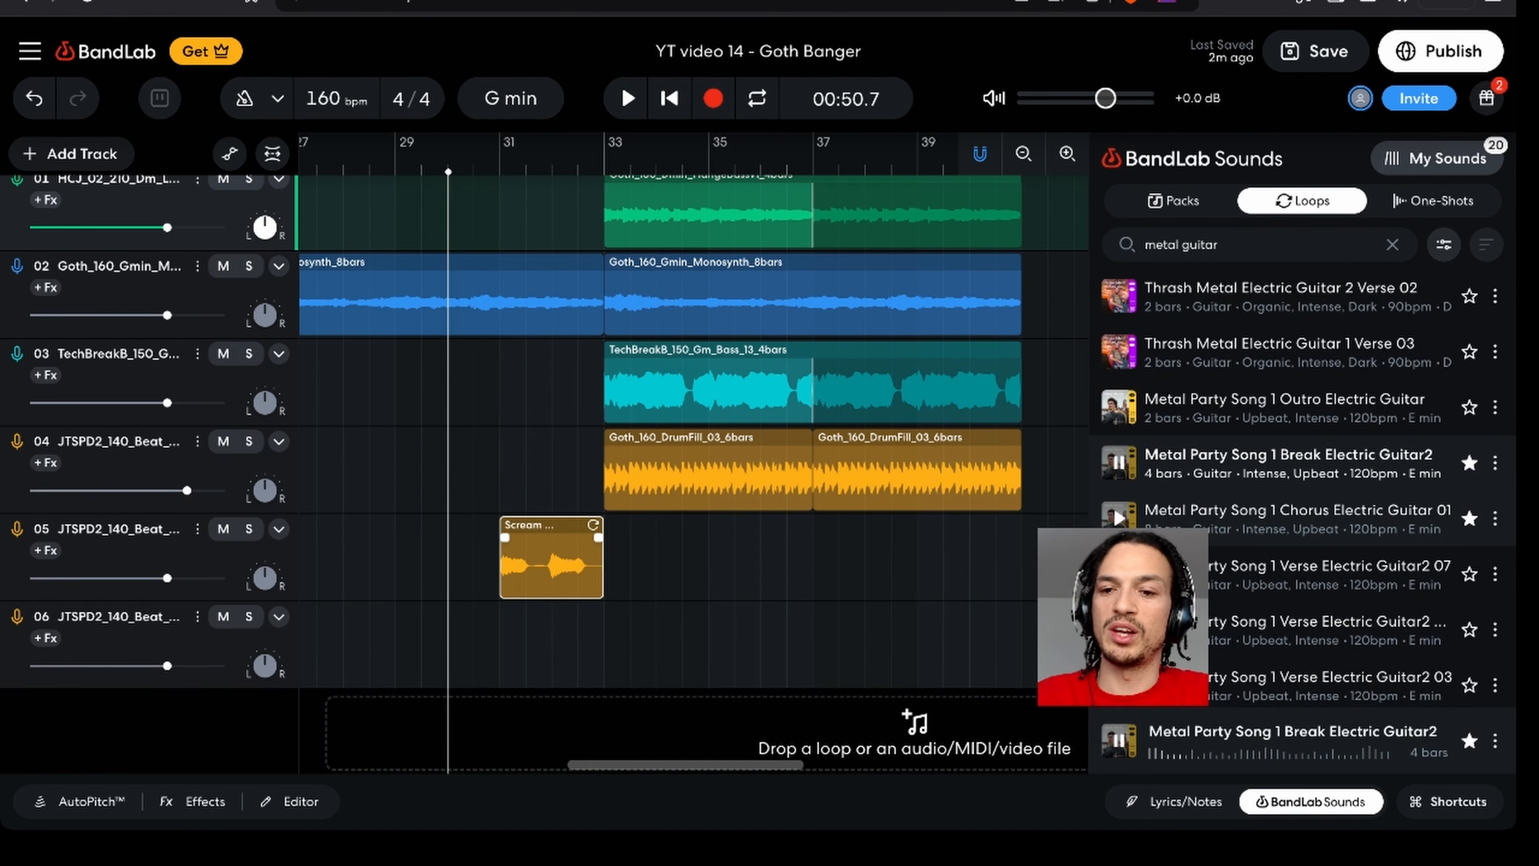
scroll(1118, 470, "down", 6)
scroll(1119, 470, "up", 3)
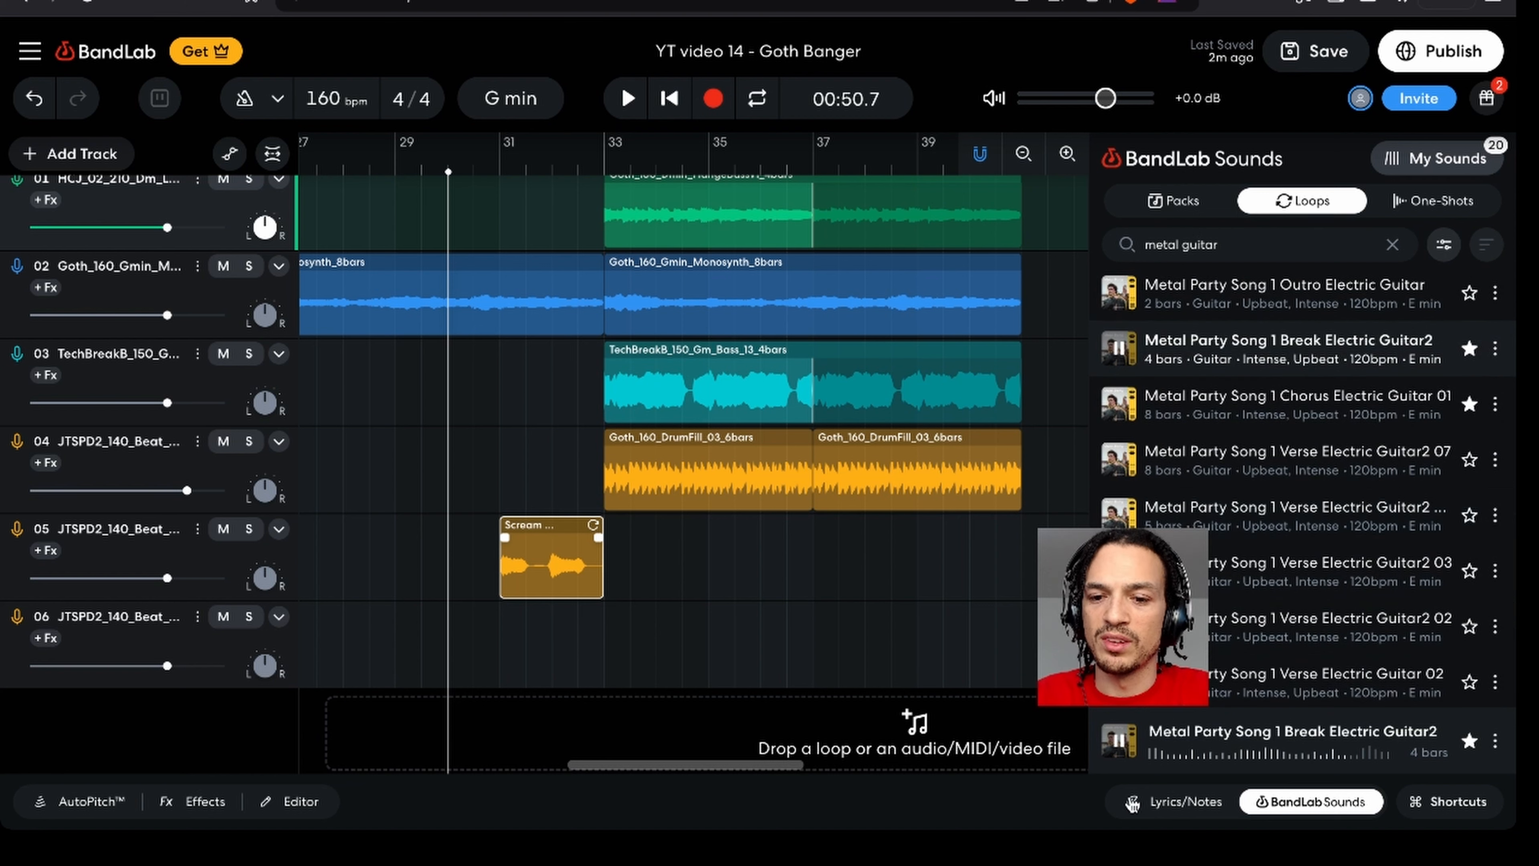
- Place Metal Party Song 1 Break Electric Guitar2 on track 06 at bar 33 and raise that track's volume while playing the section
left_click_drag(1118, 739, 611, 642)
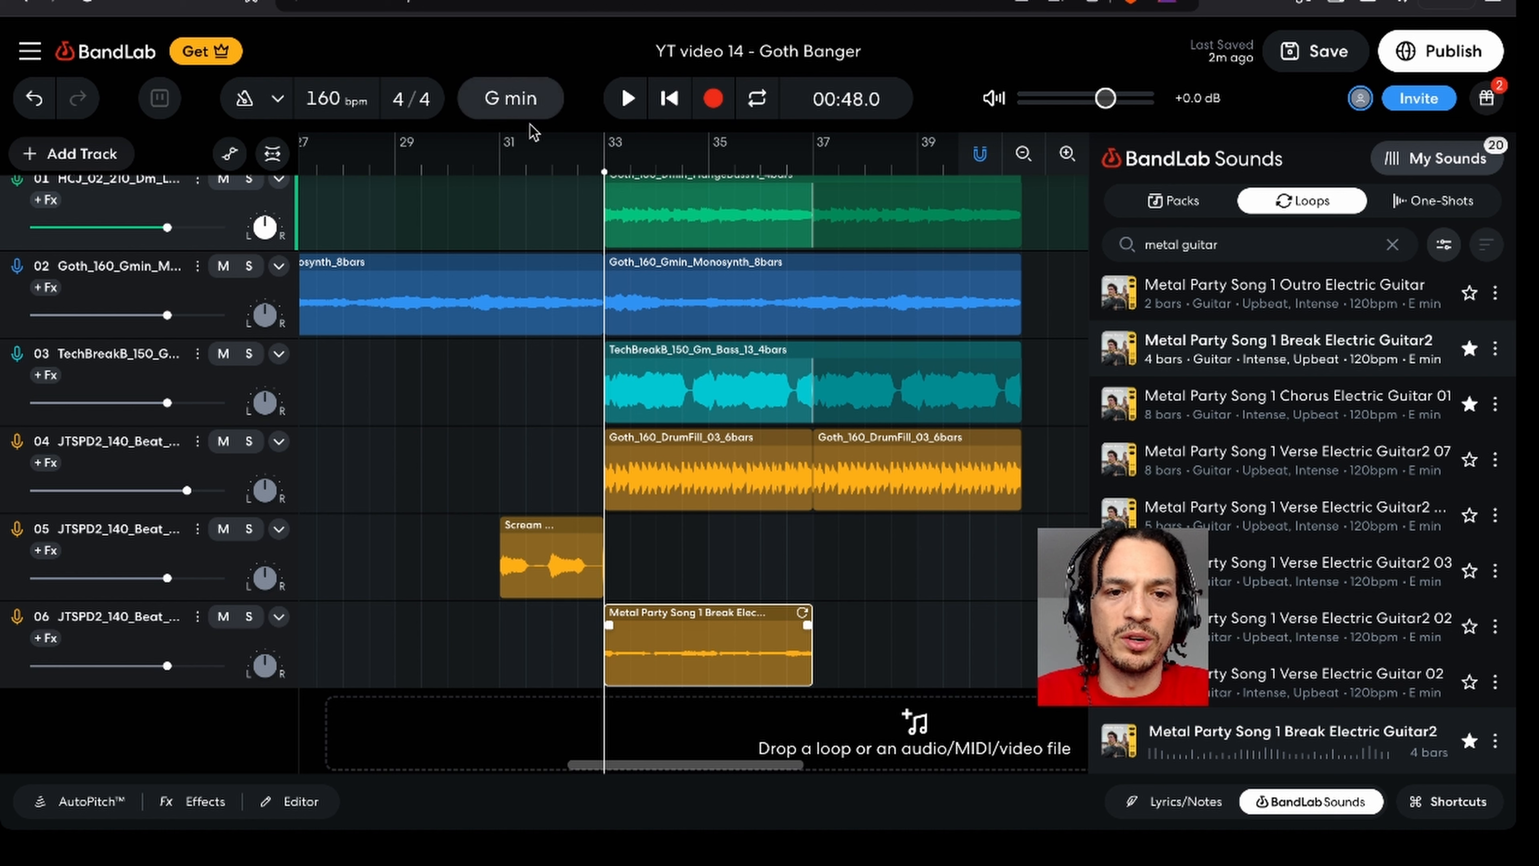
left_click(557, 170)
key("space")
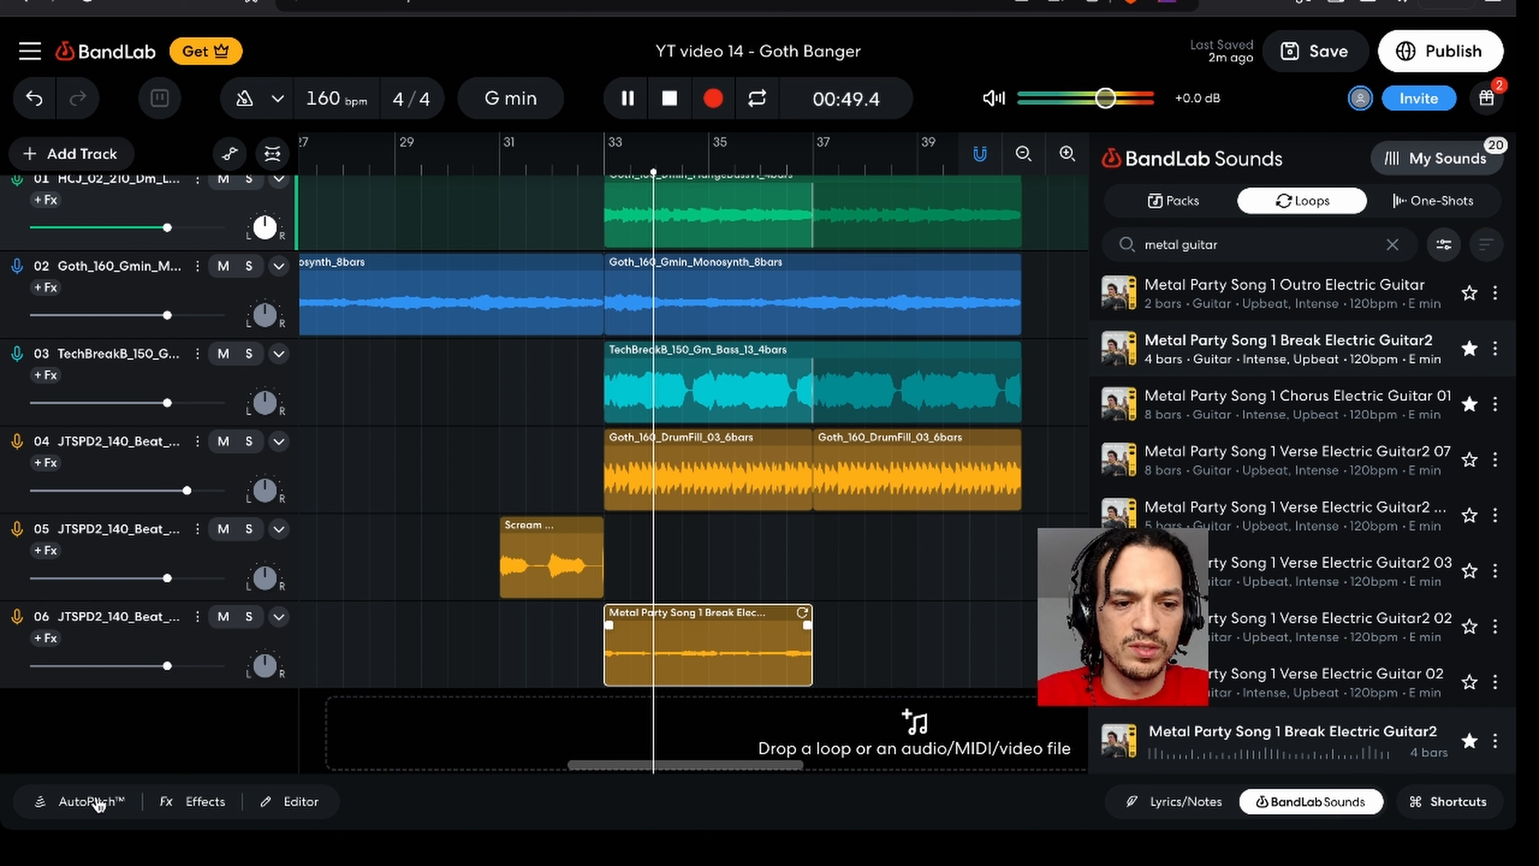
left_click_drag(168, 666, 201, 666)
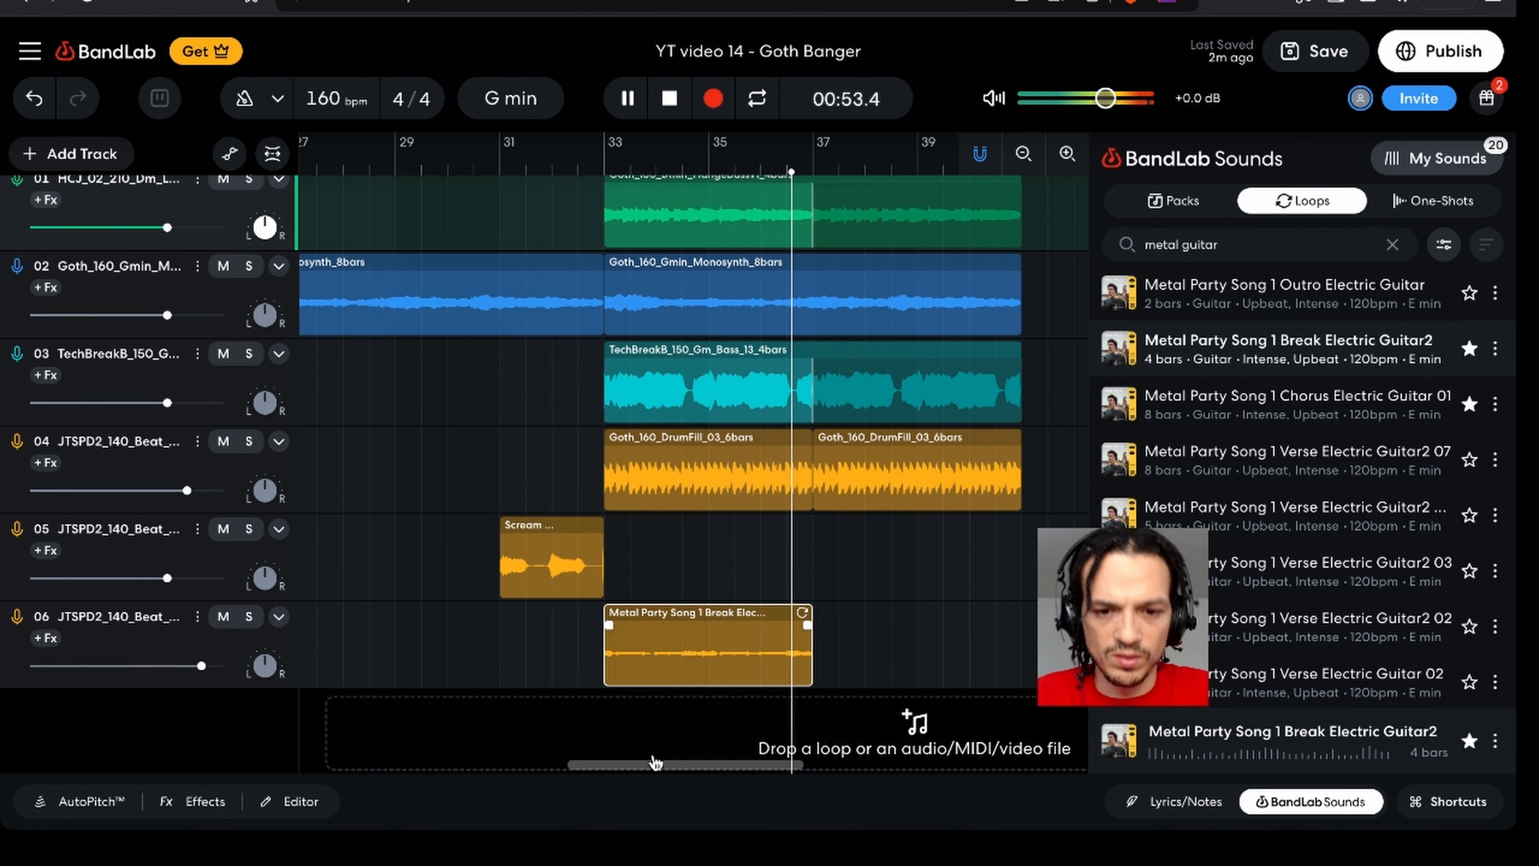
key("space")
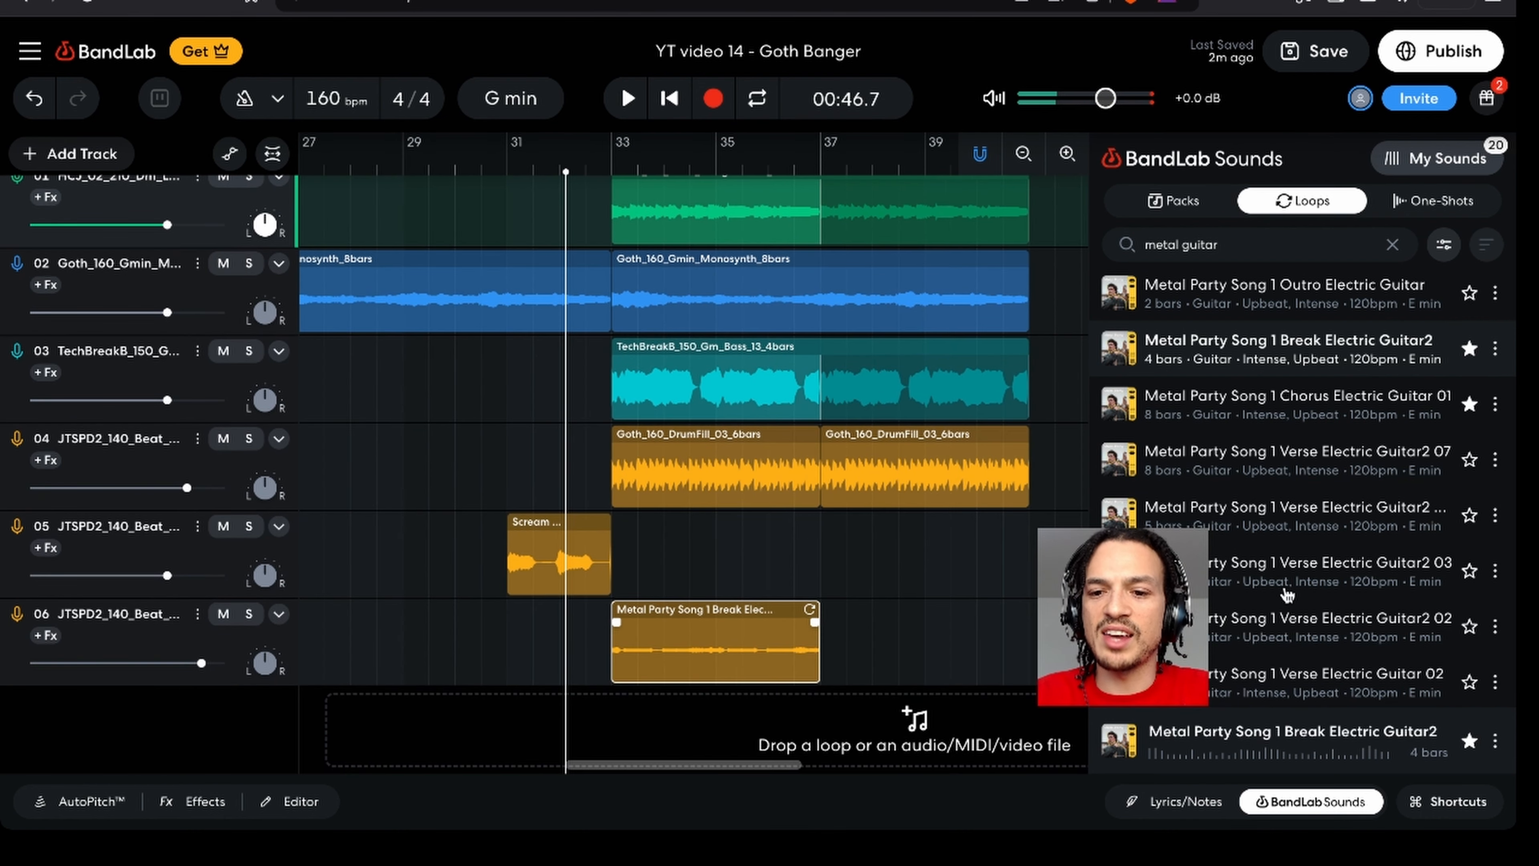
- Browse more metal guitar loops, preview Thrash Metal Electric Guitar 1 End Verse and view the pack it belongs to
scroll(1286, 595, "down", 8)
scroll(1286, 595, "up", 5)
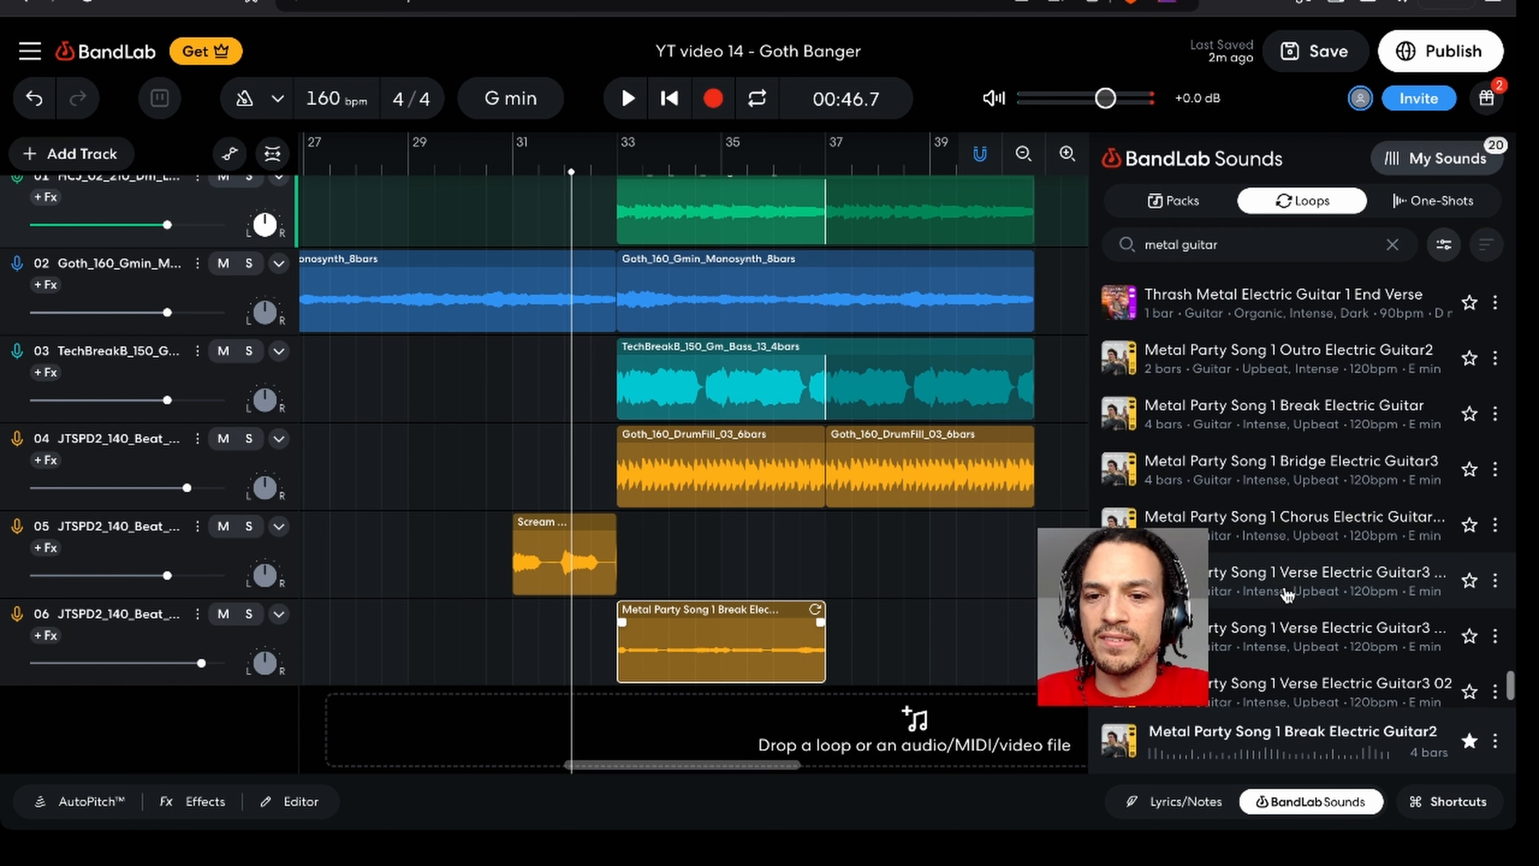
left_click(1114, 305)
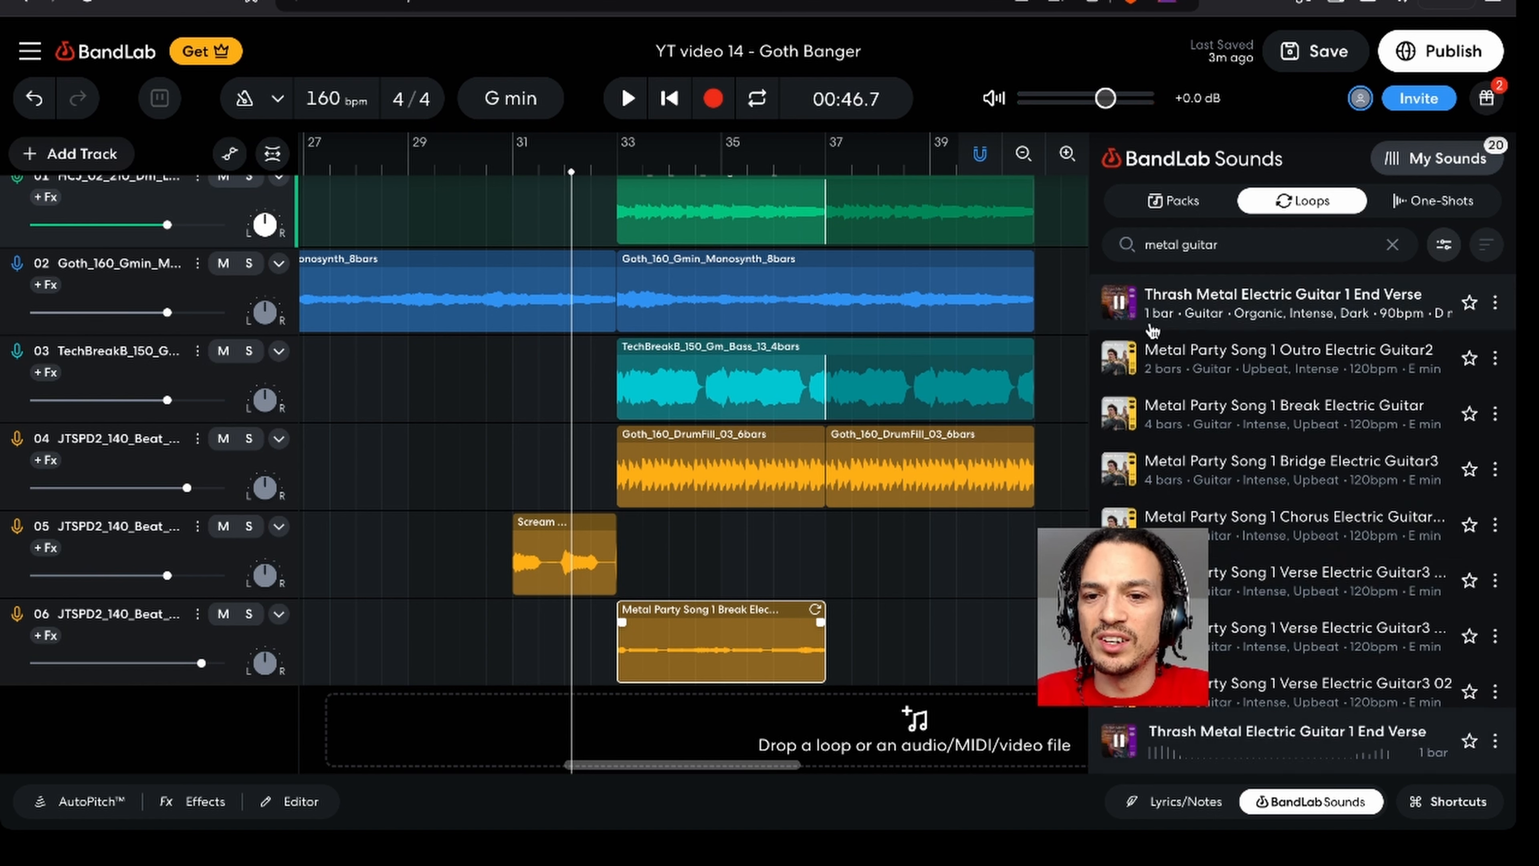
scroll(1206, 357, "up", 1)
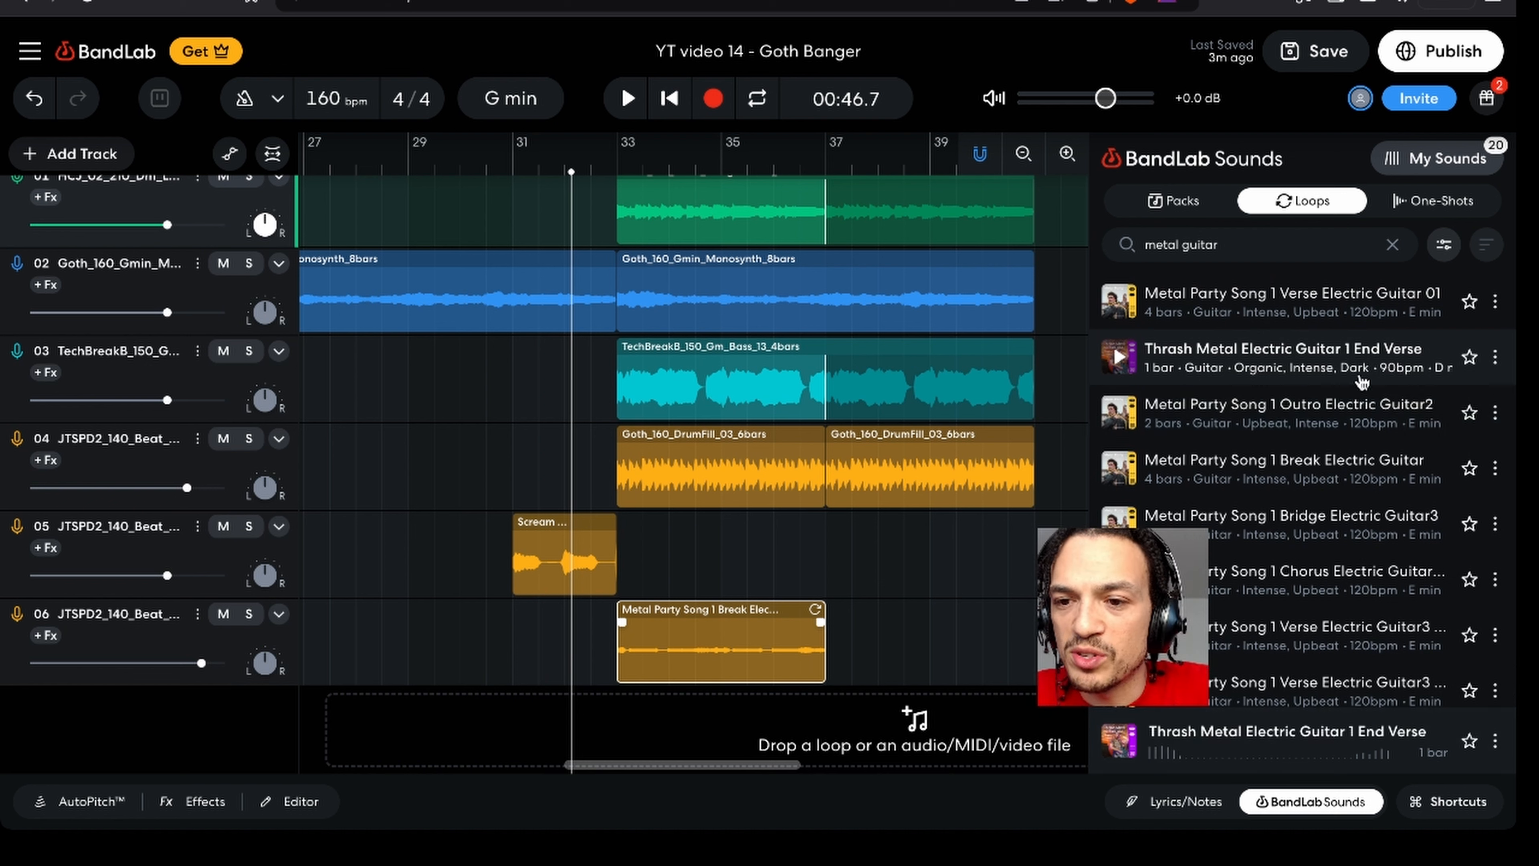
left_click(1495, 358)
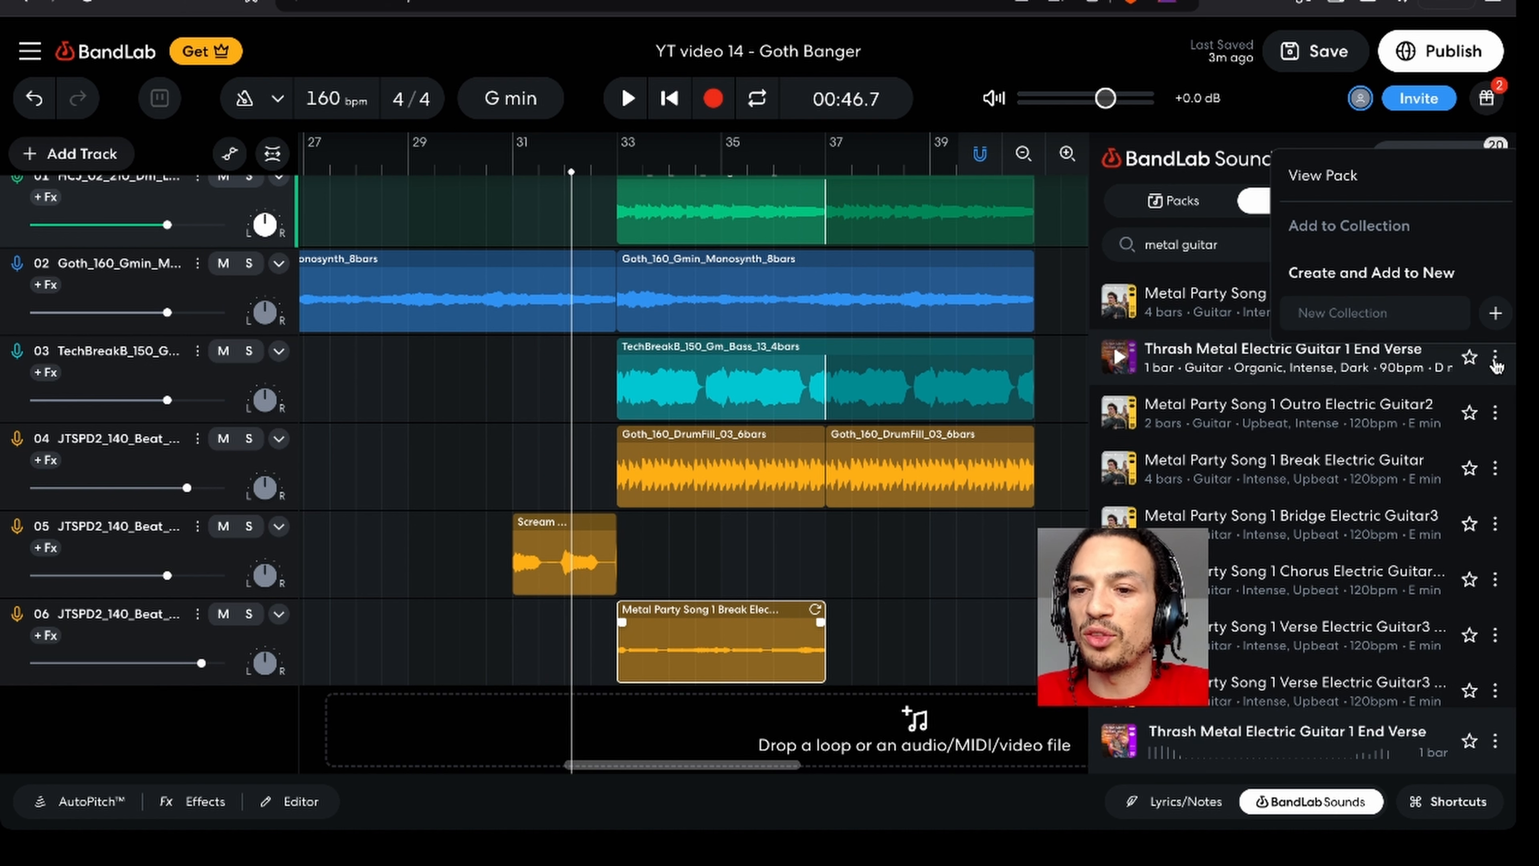
left_click(1335, 182)
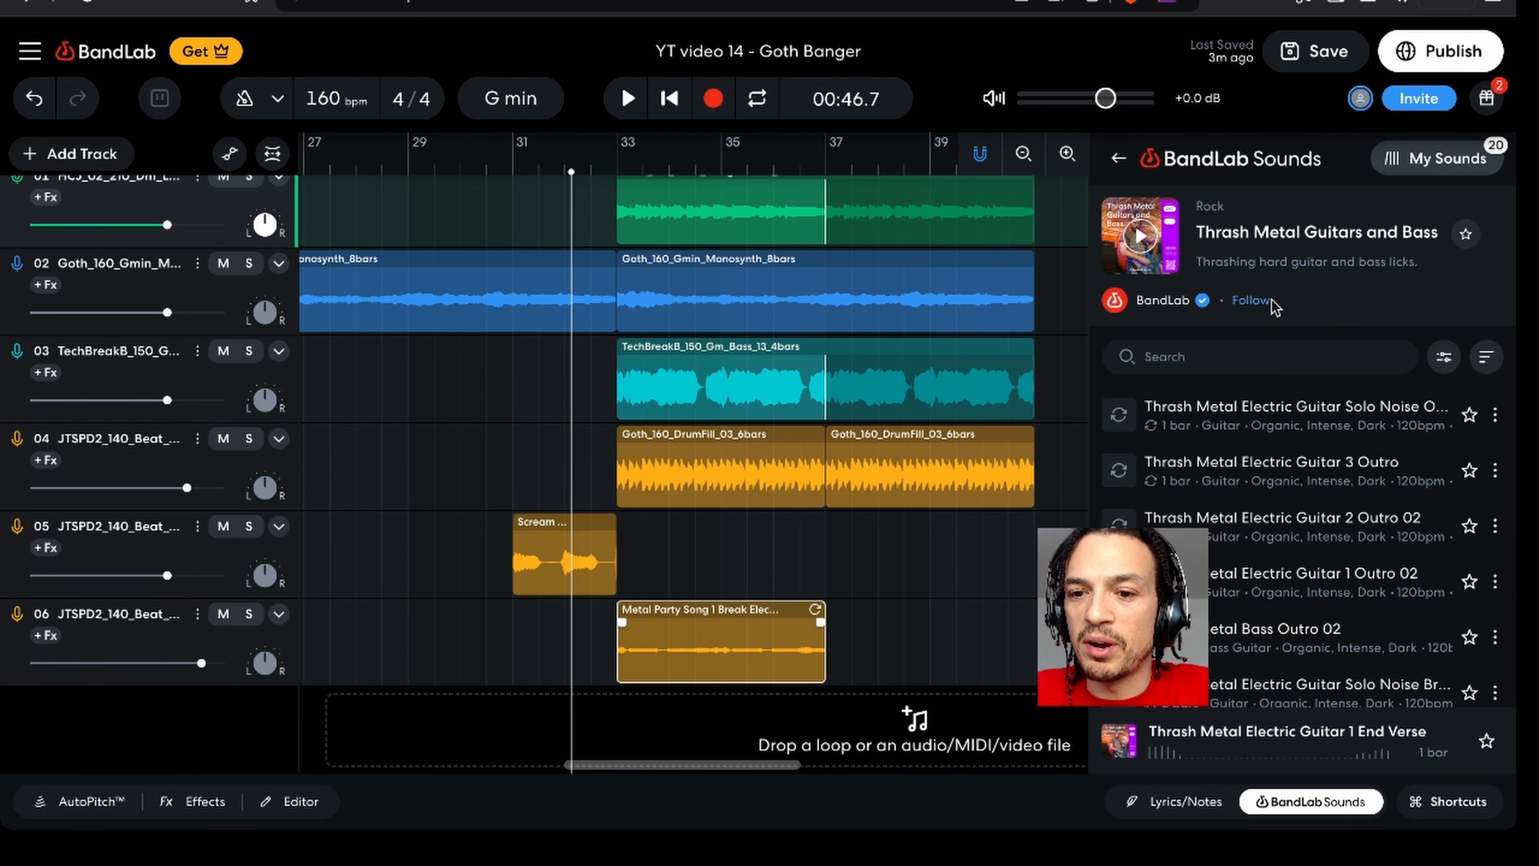
- Preview loops in the Thrash Metal Guitars and Bass pack, including Guitar 3 Outro and two Guitar Solo Noise loops
left_click(1117, 416)
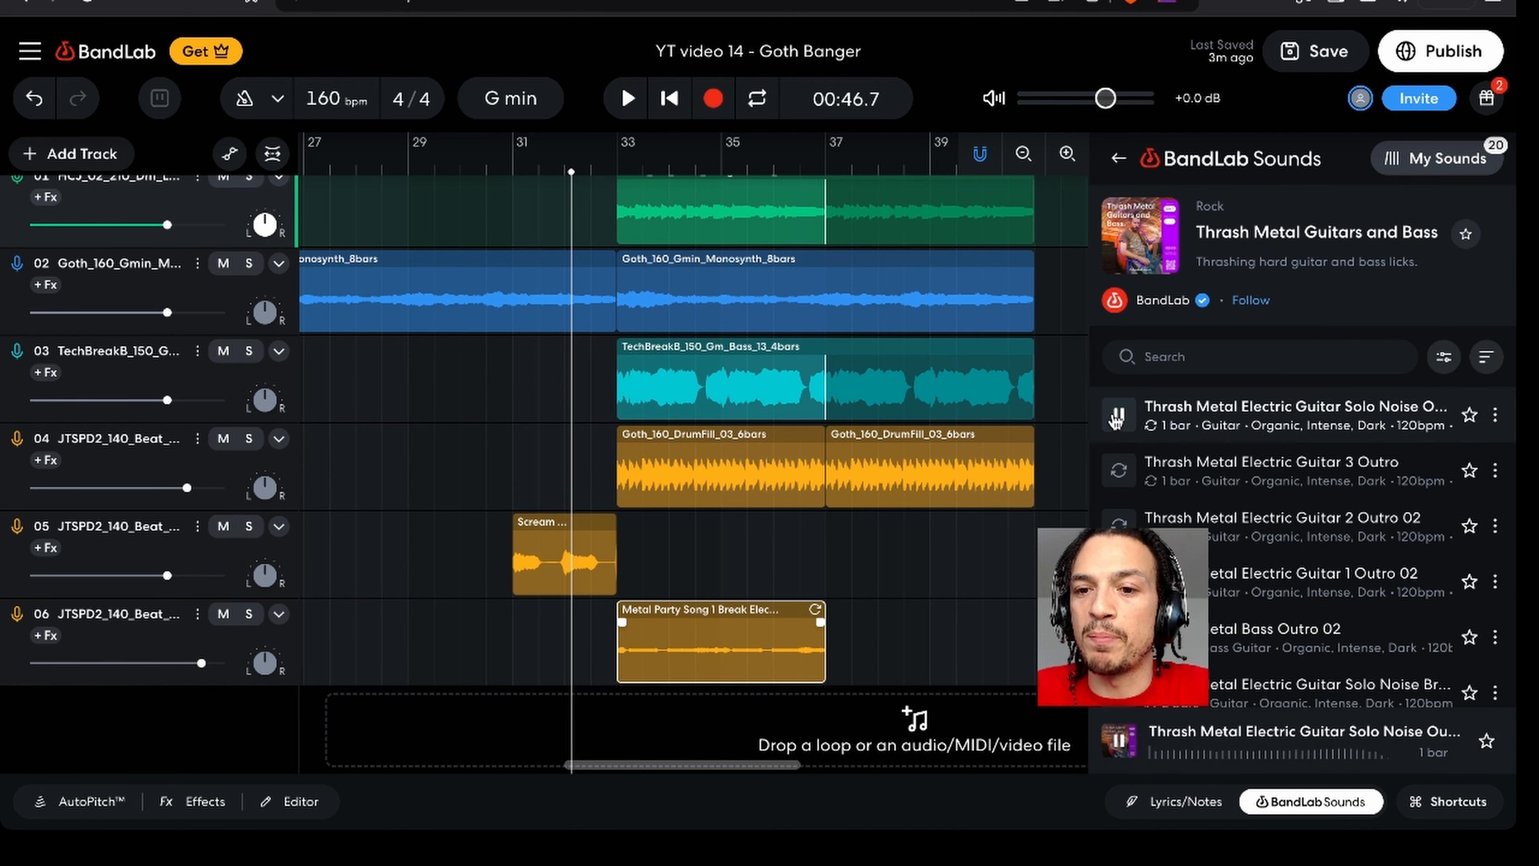
left_click(1117, 470)
scroll(1118, 470, "down", 3)
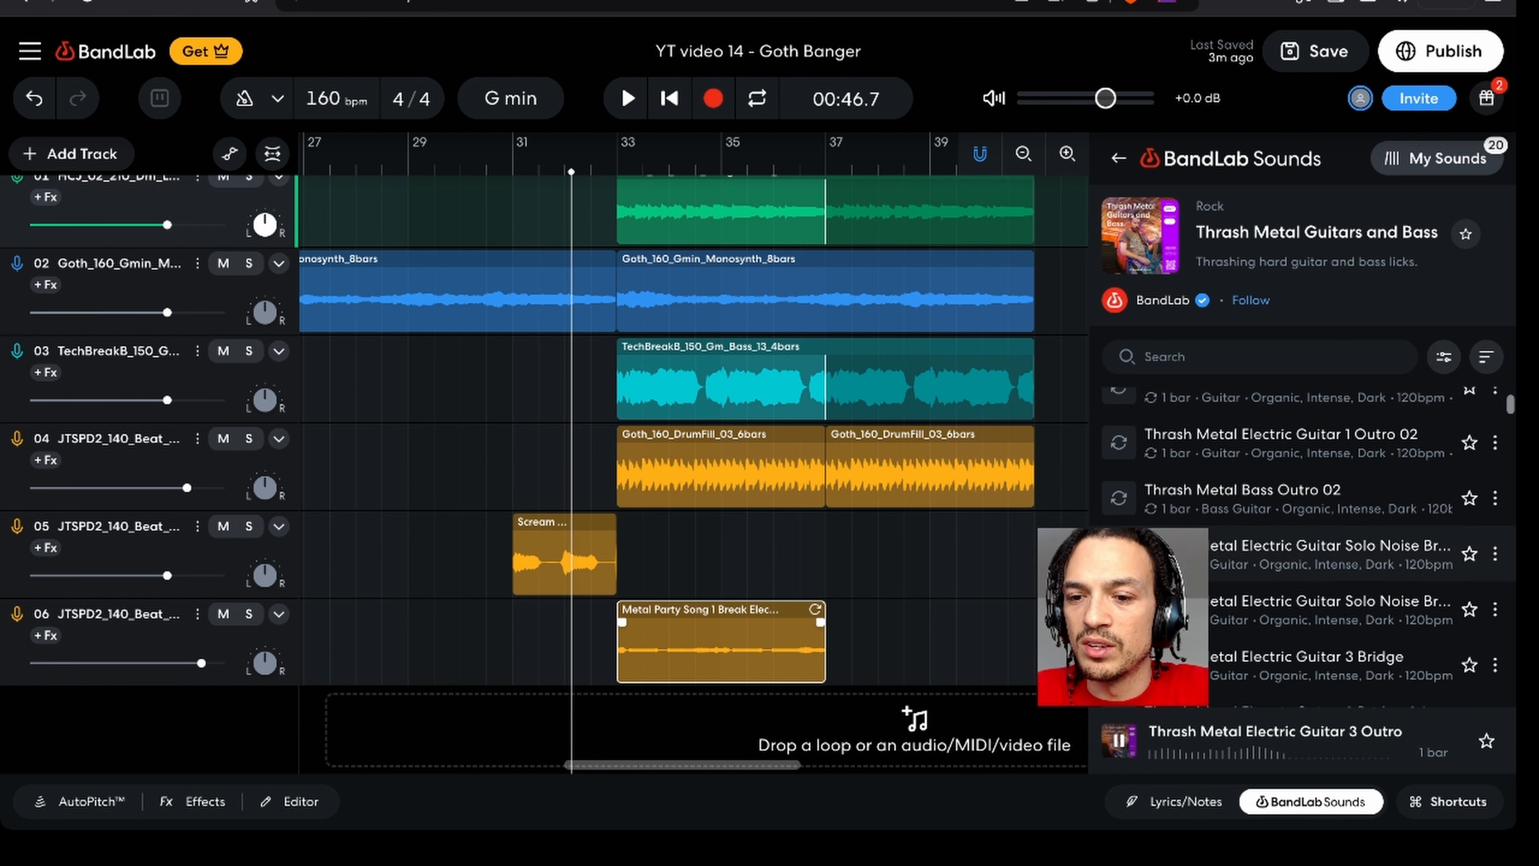
left_click(1118, 609)
scroll(1118, 508, "down", 5)
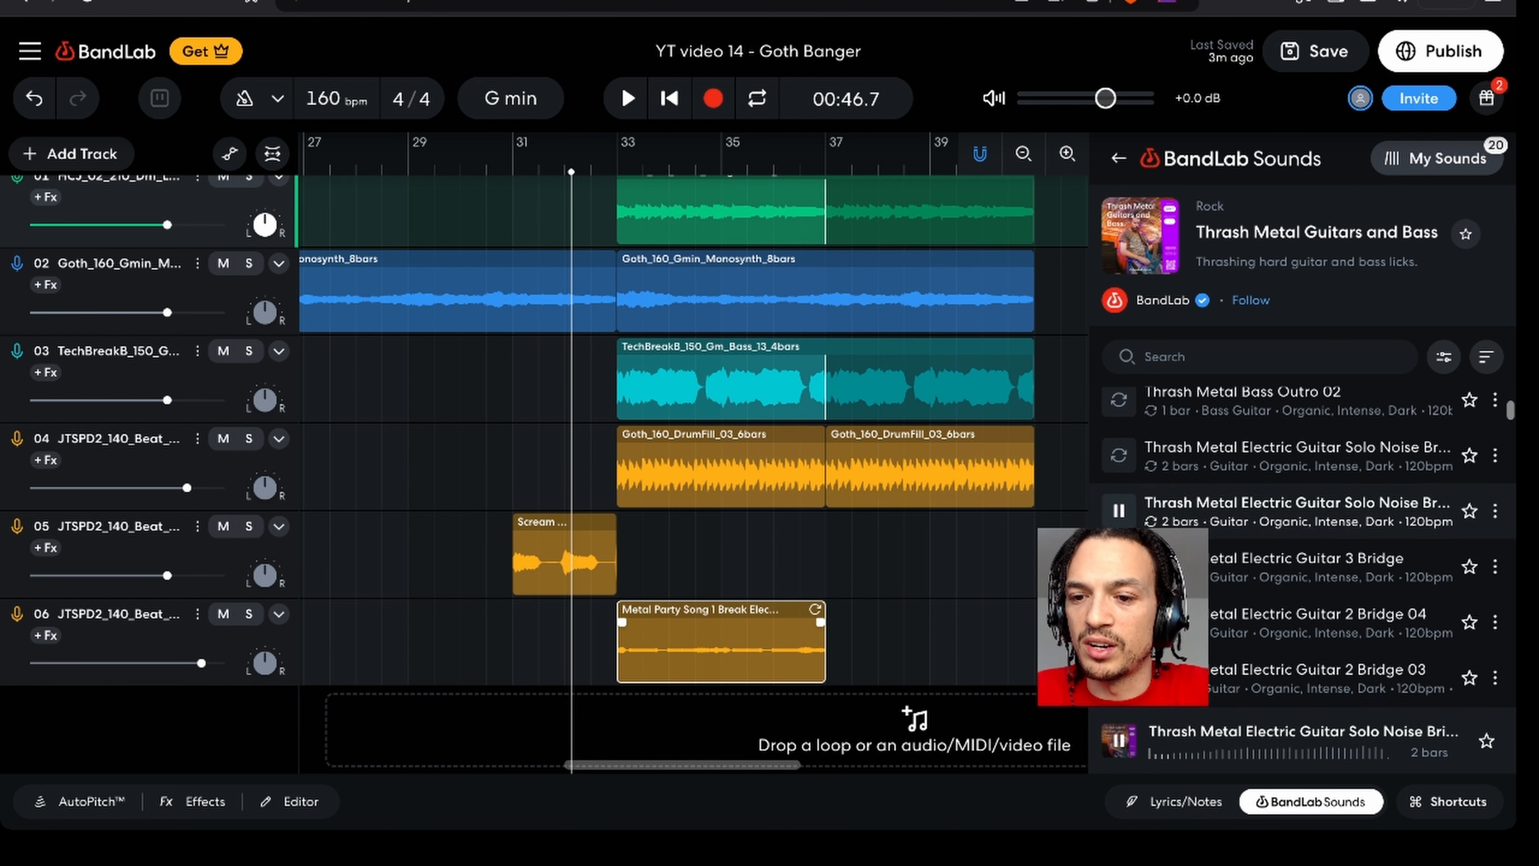
scroll(1118, 508, "down", 2)
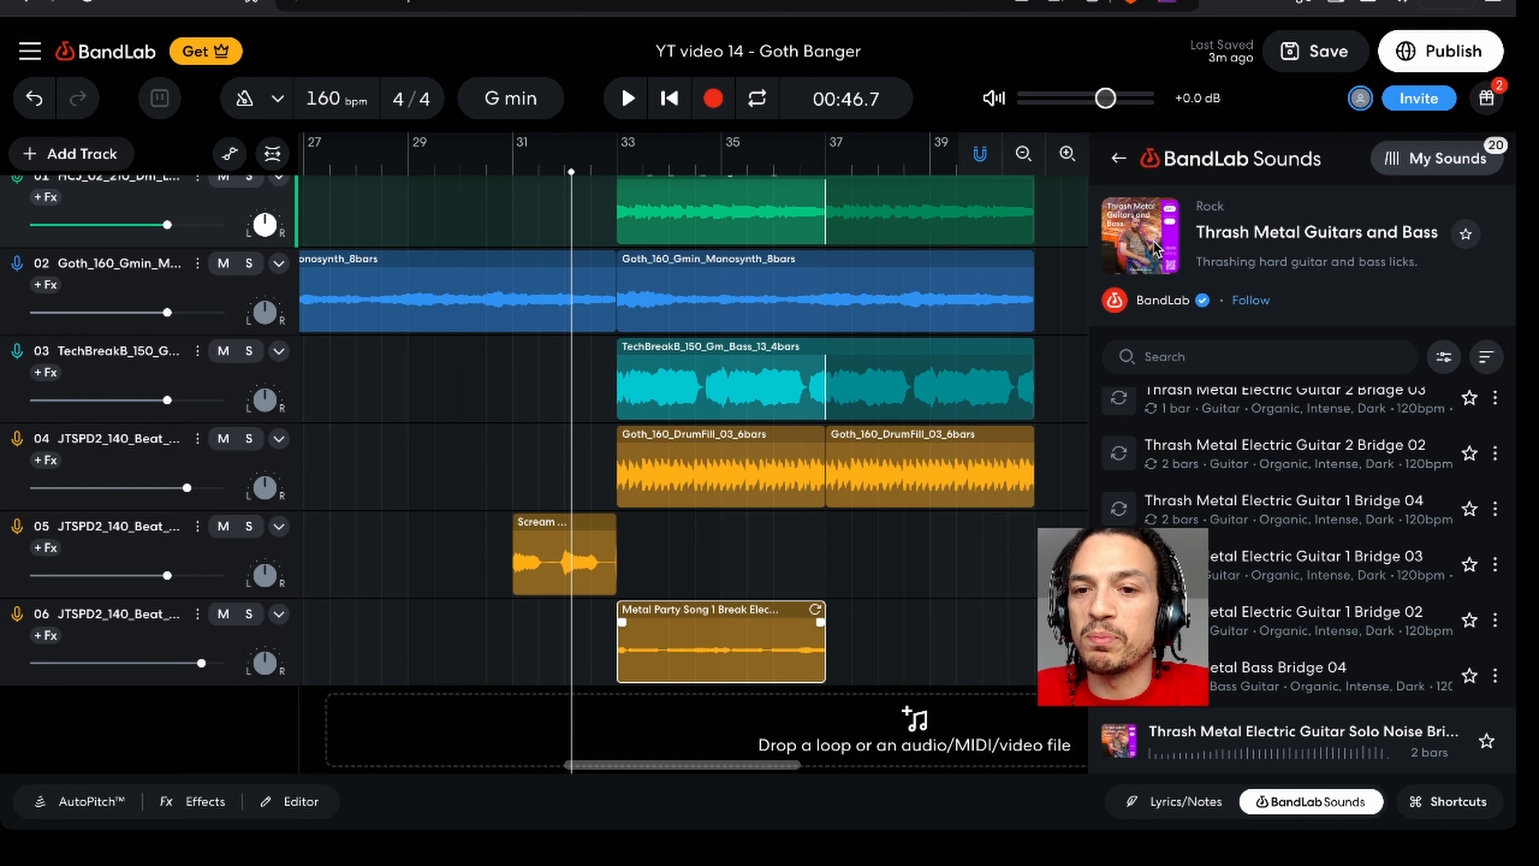
- Leave the pack and search the loop library for "guitar solo"
left_click(1116, 163)
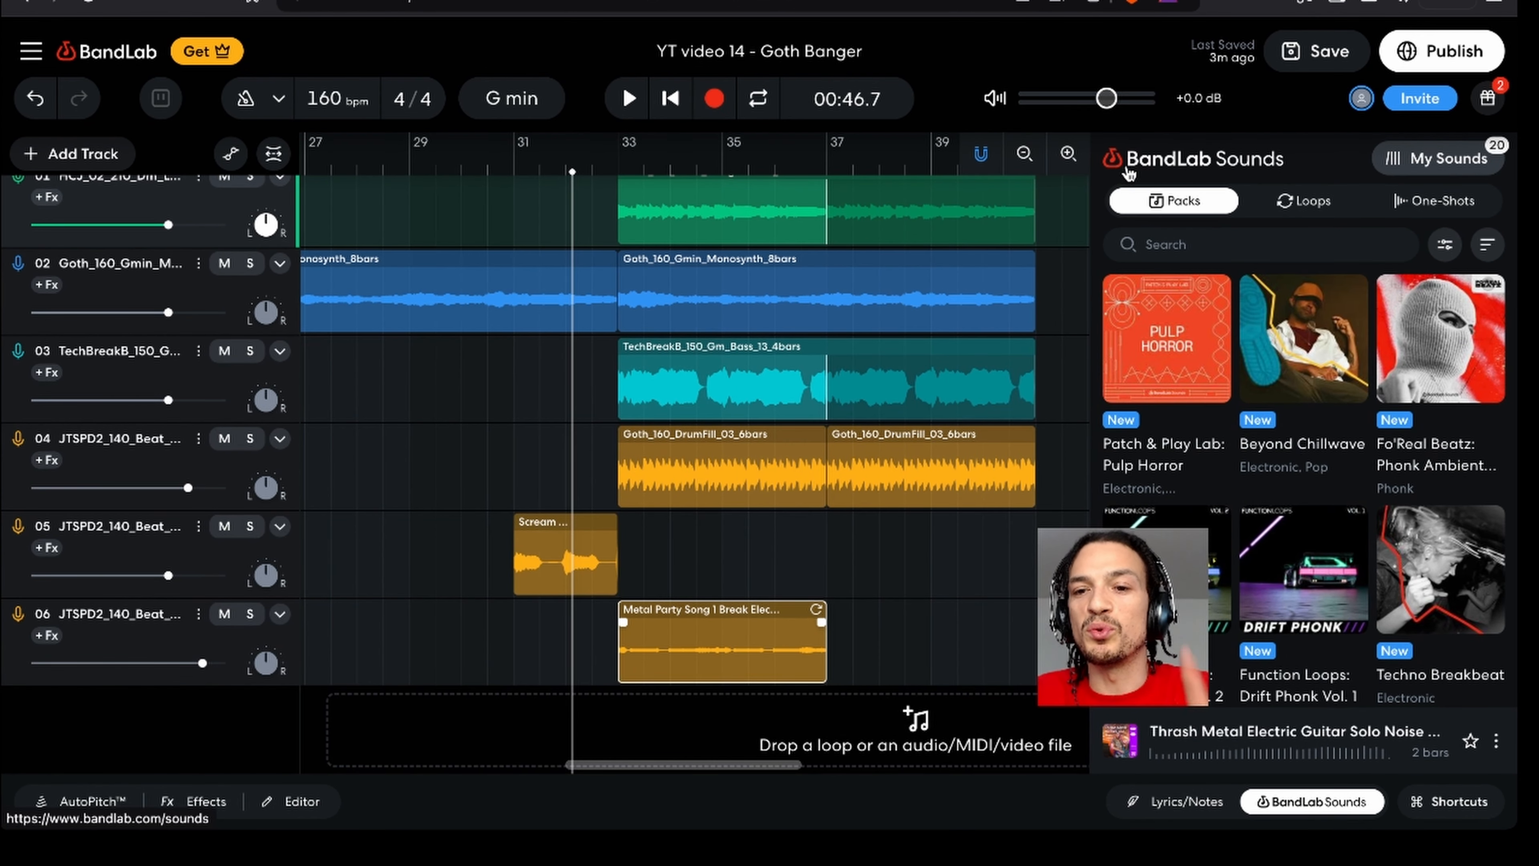
left_click(1302, 201)
left_click(1246, 255)
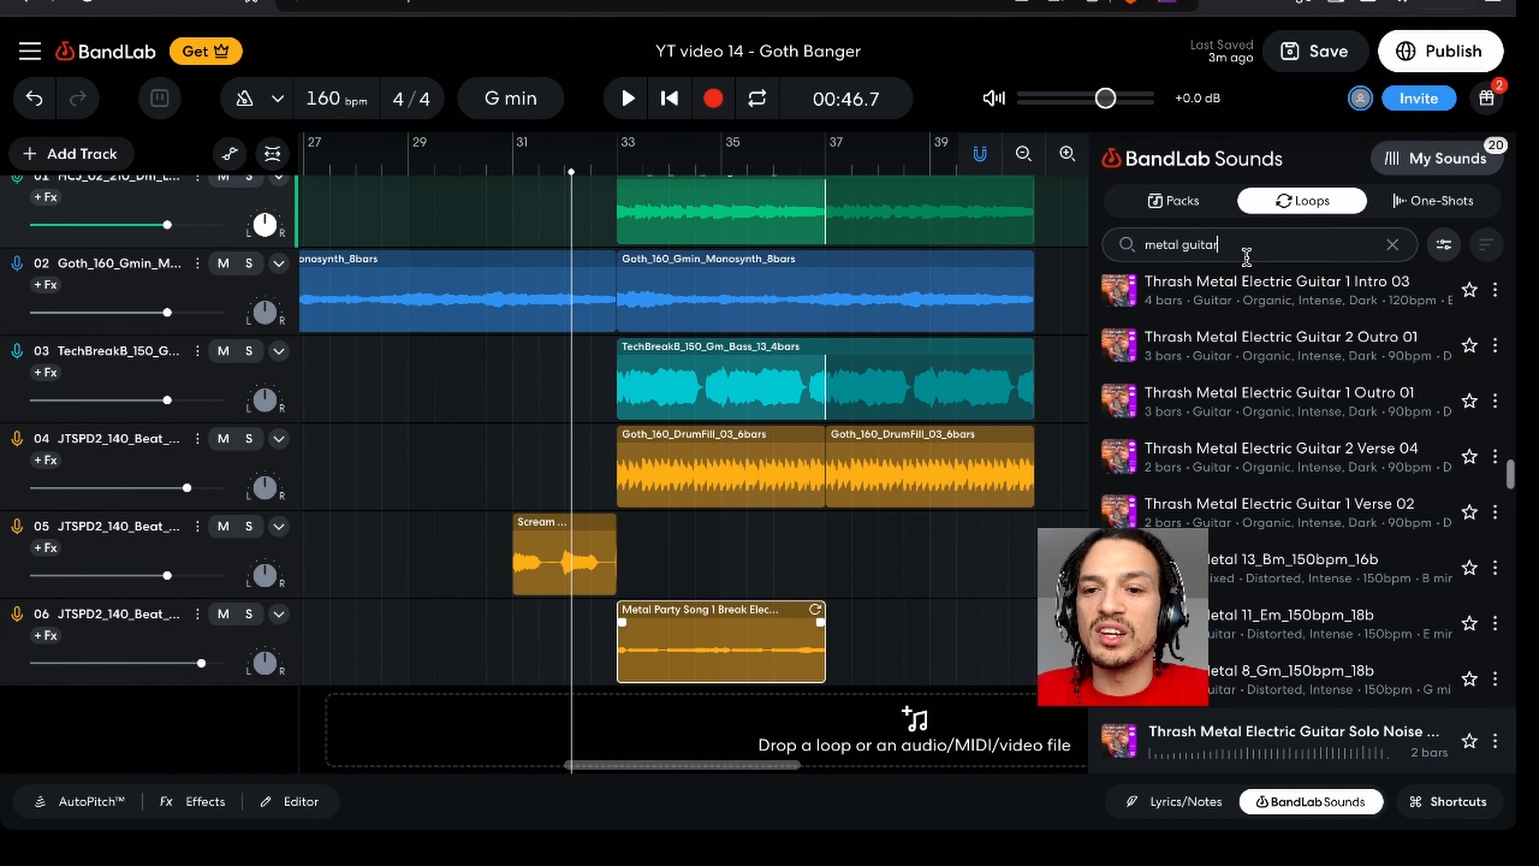
key("ctrl+a")
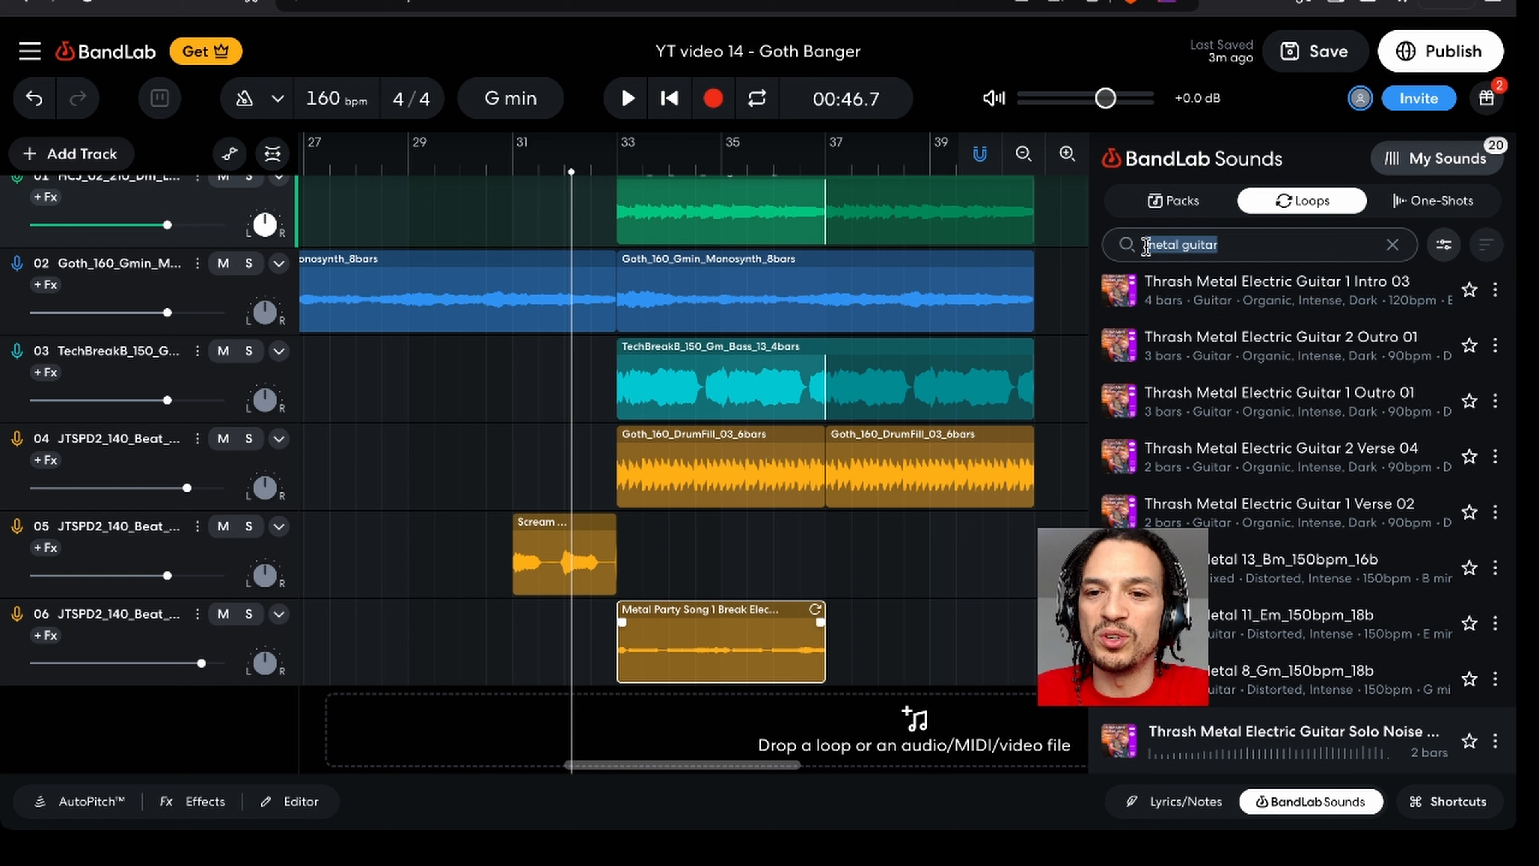
type("solo")
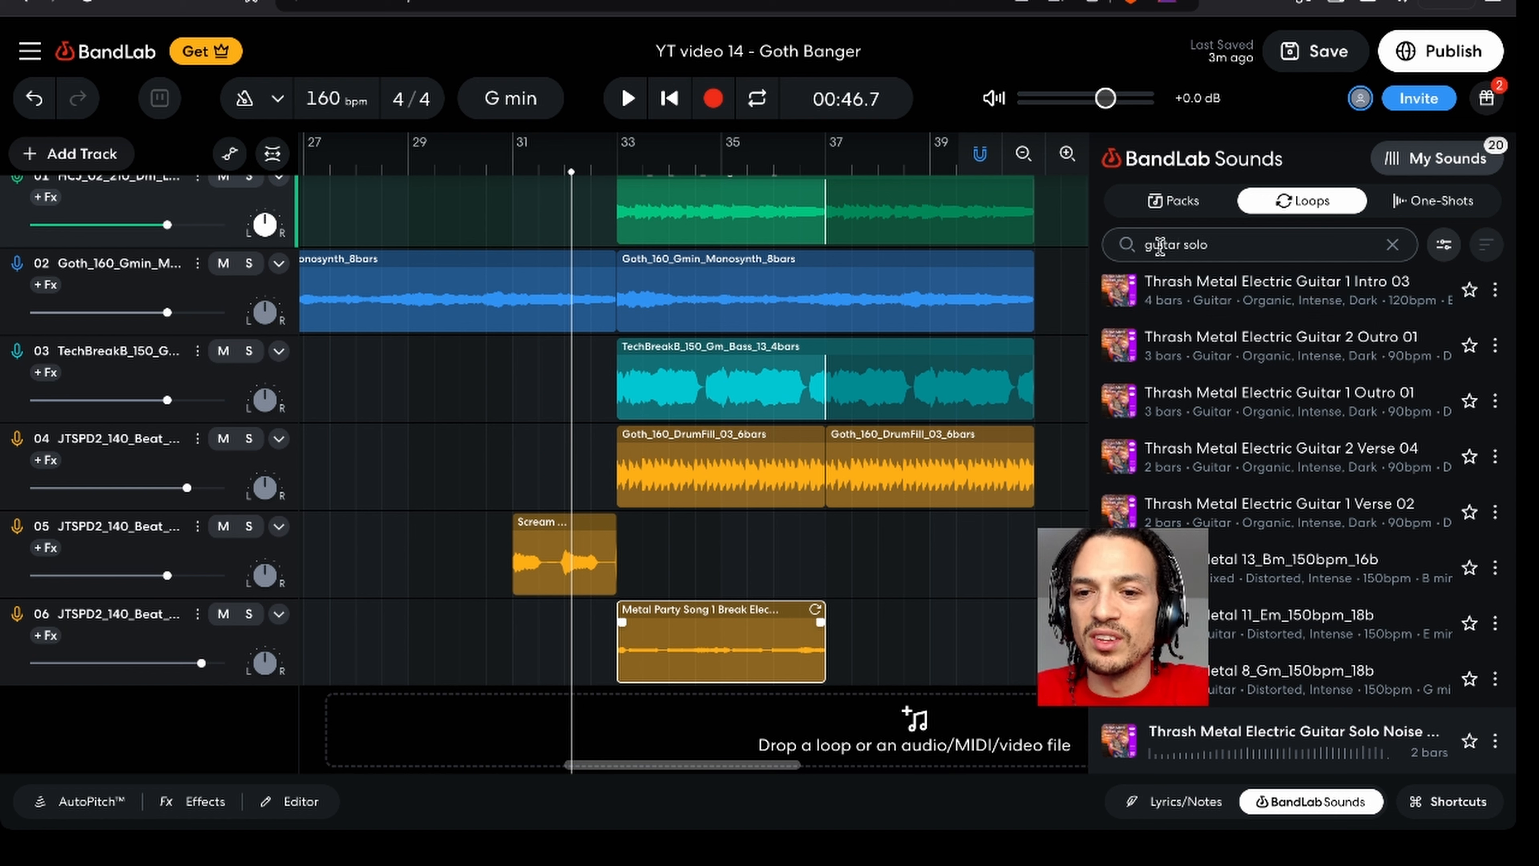
key("Return")
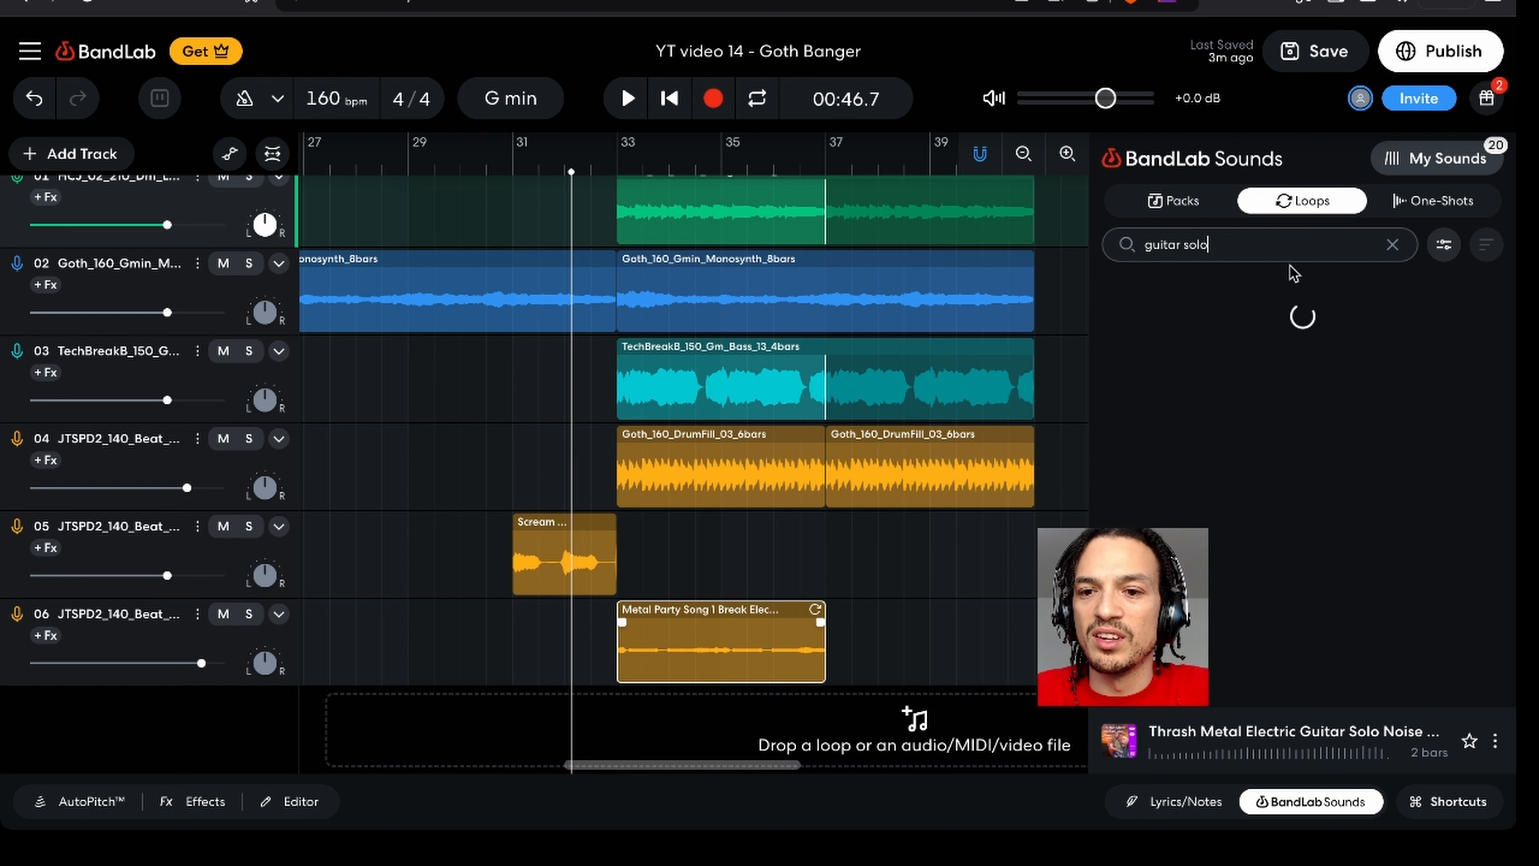
- Browse the guitar solo loops, previewing the 3-bar and 8-bar Thrash Metal Electric Guitar Solo Noise loops
scroll(1170, 473, "down", 2)
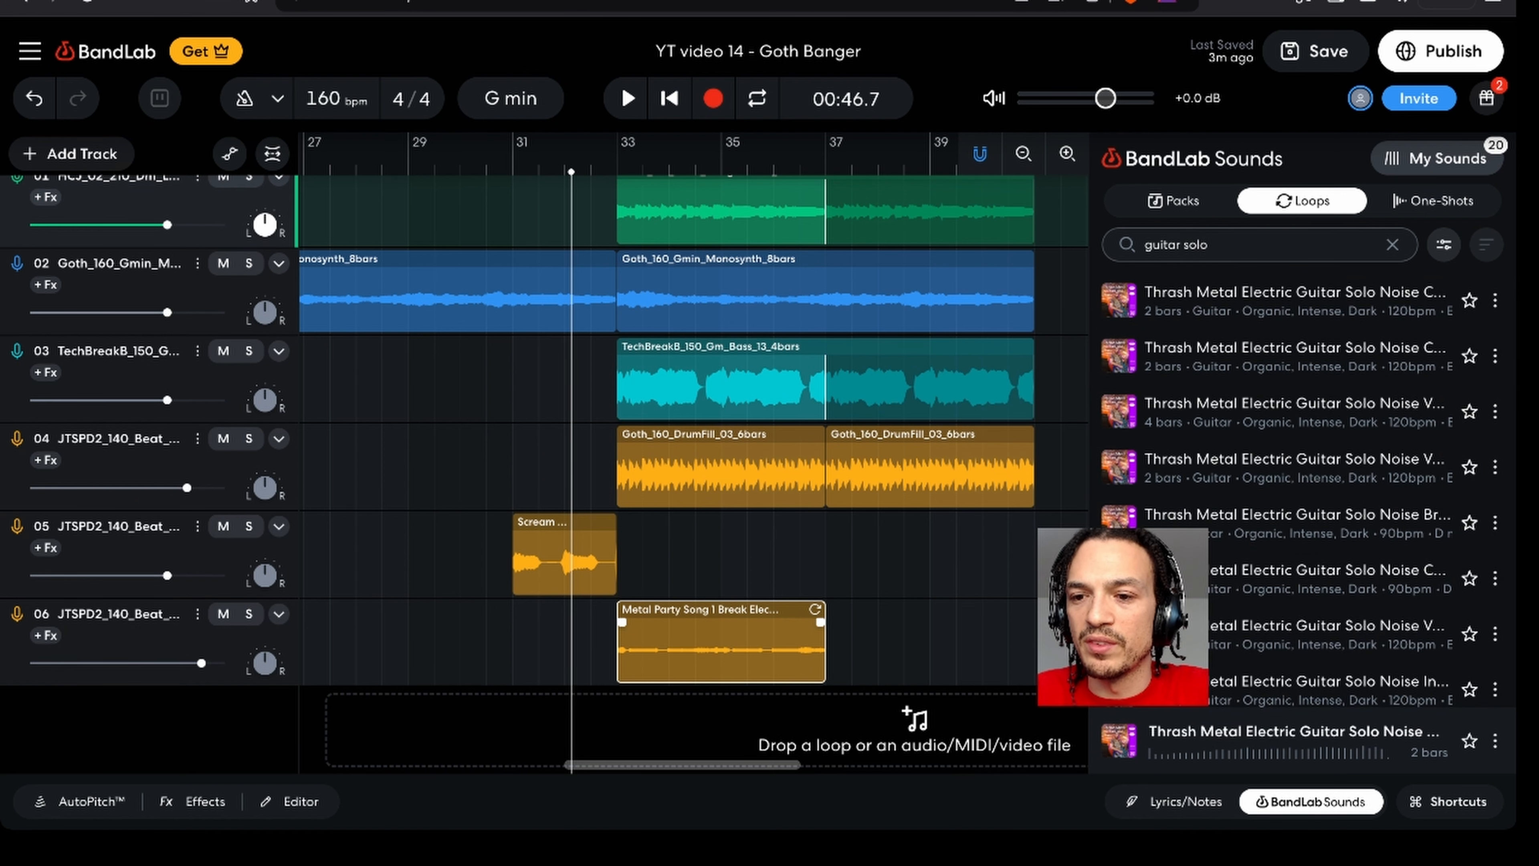
left_click_drag(1514, 406, 1536, 412)
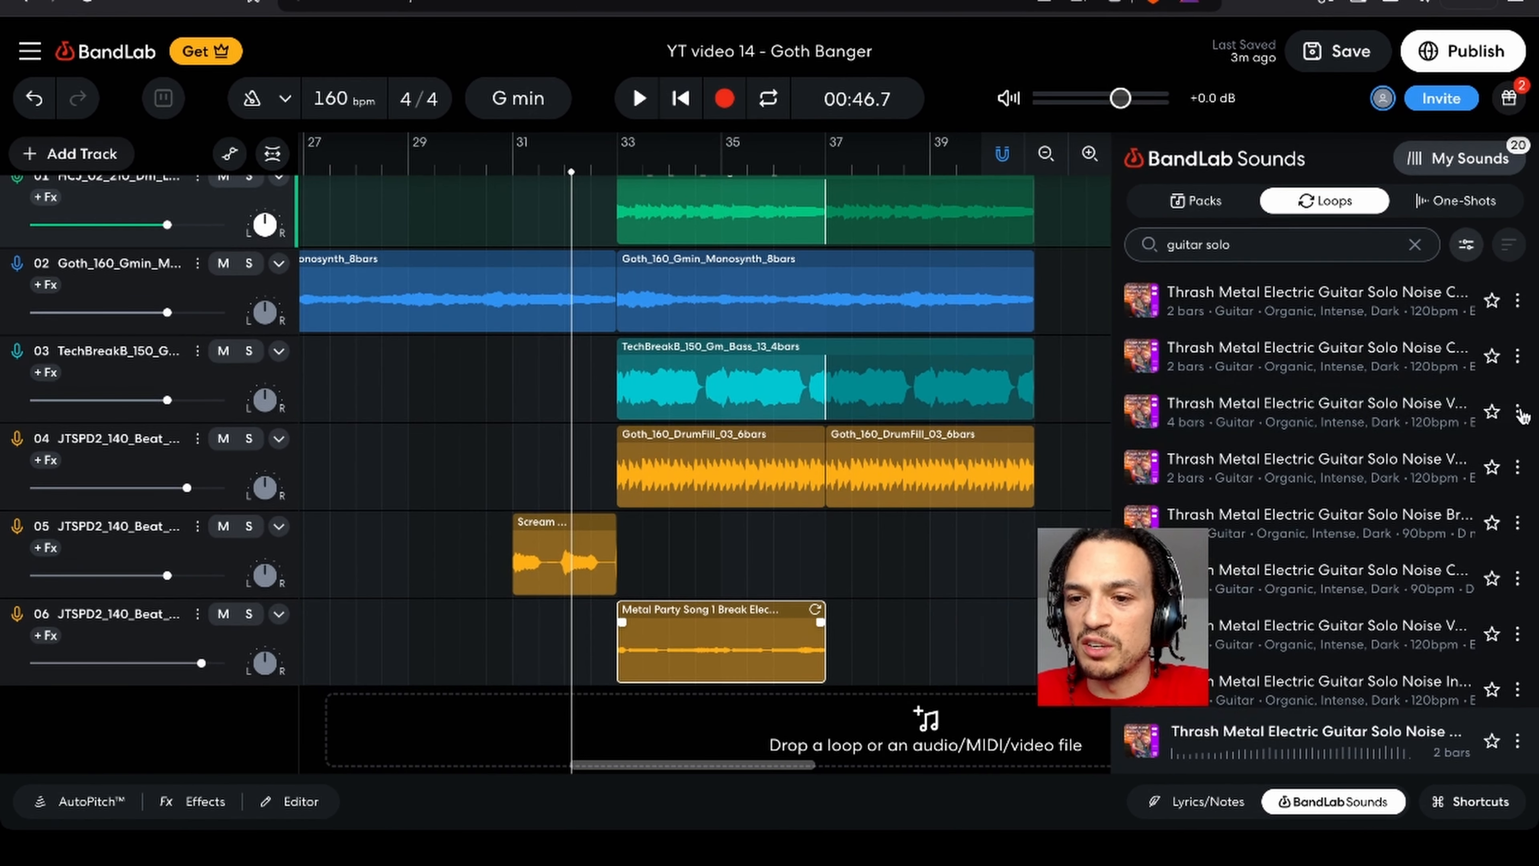
scroll(1285, 461, "down", 5)
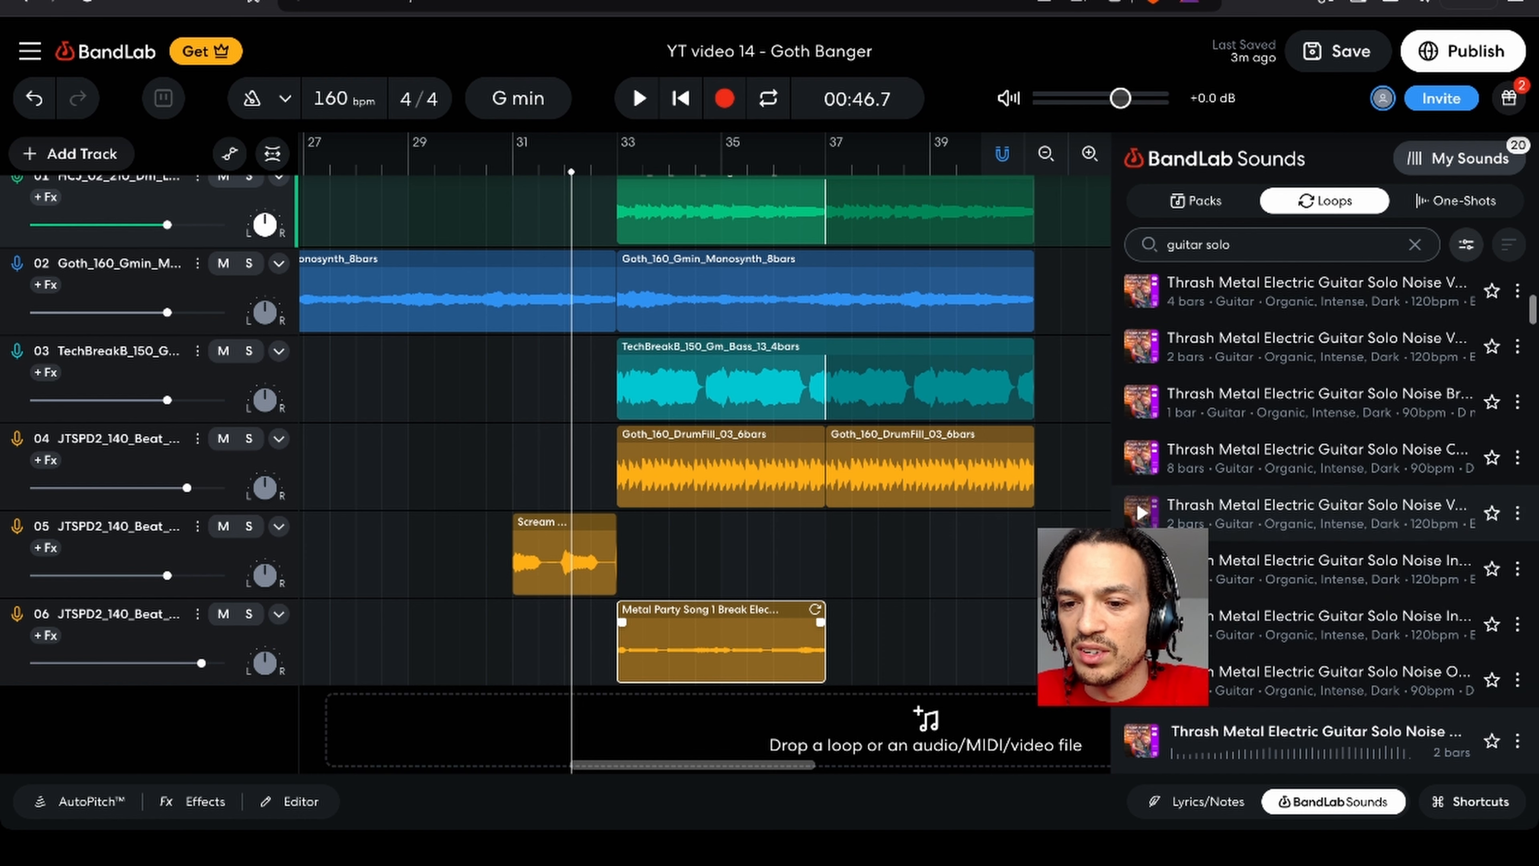
scroll(1290, 582, "down", 1)
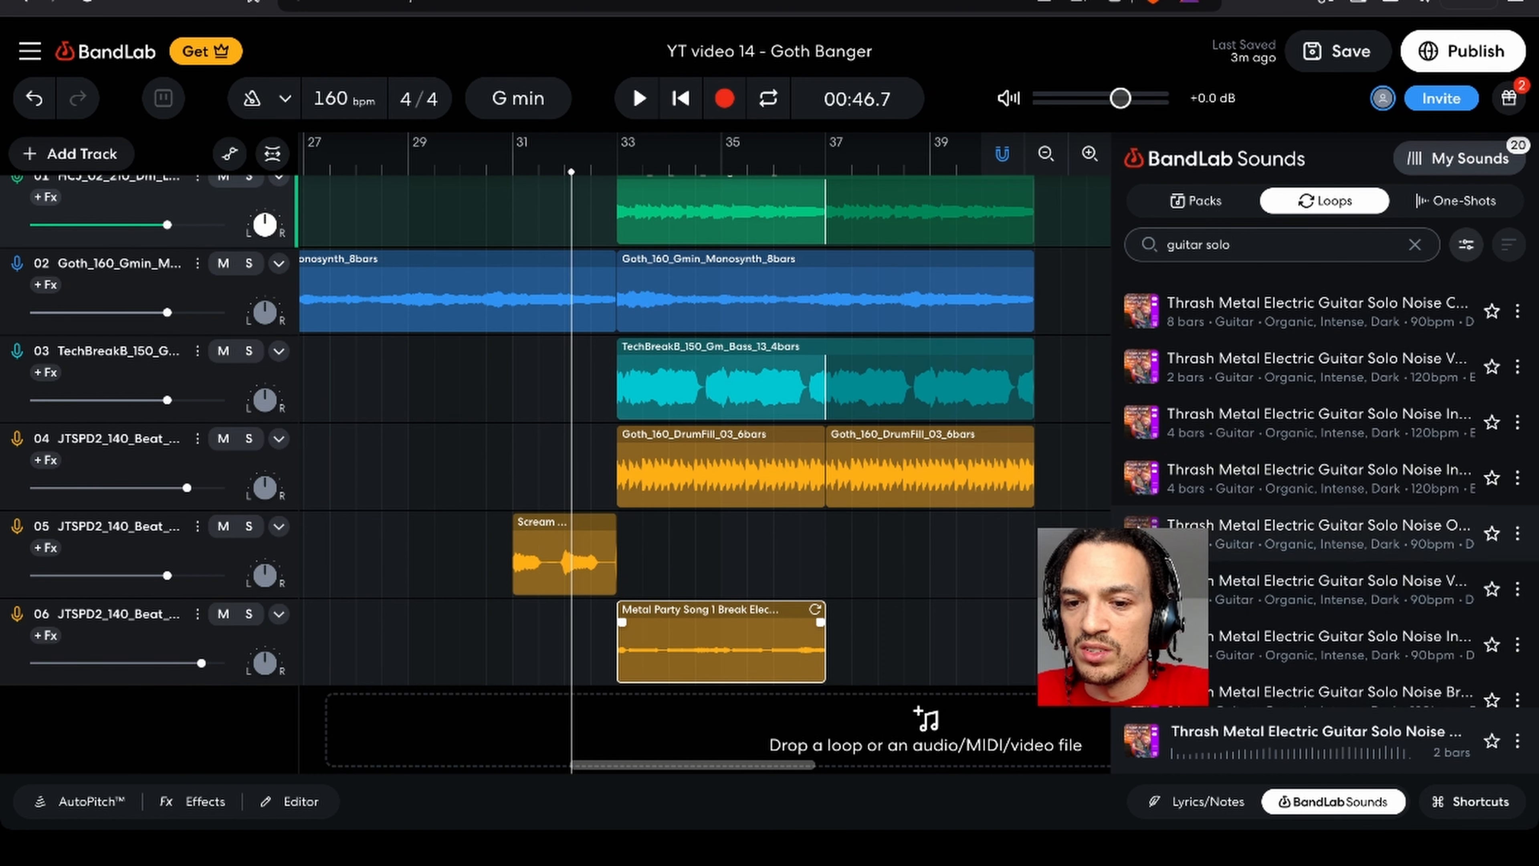
left_click(1141, 533)
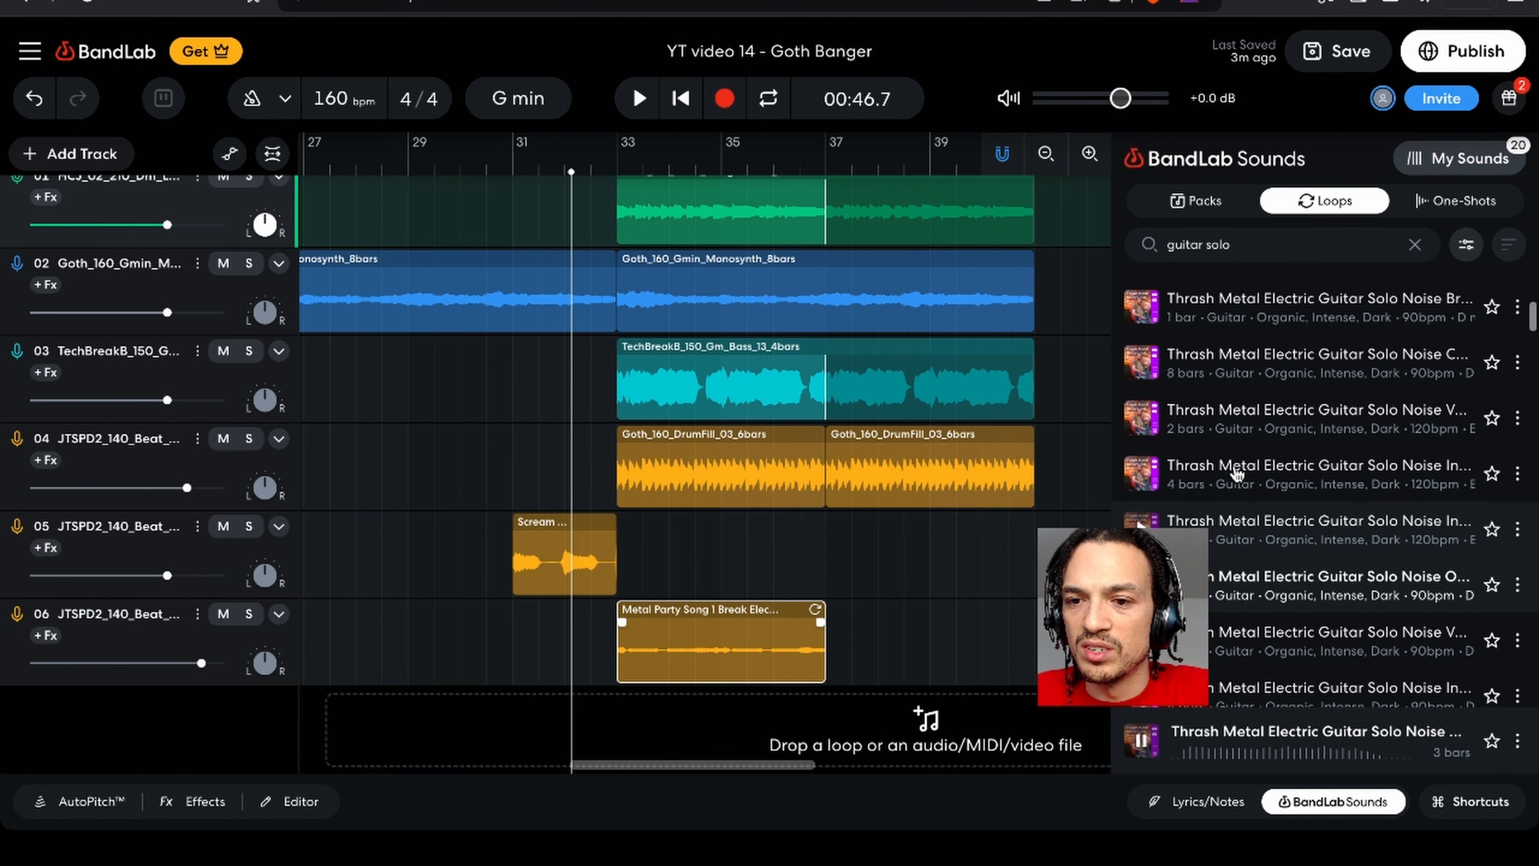
scroll(1227, 449, "up", 2)
left_click(1142, 372)
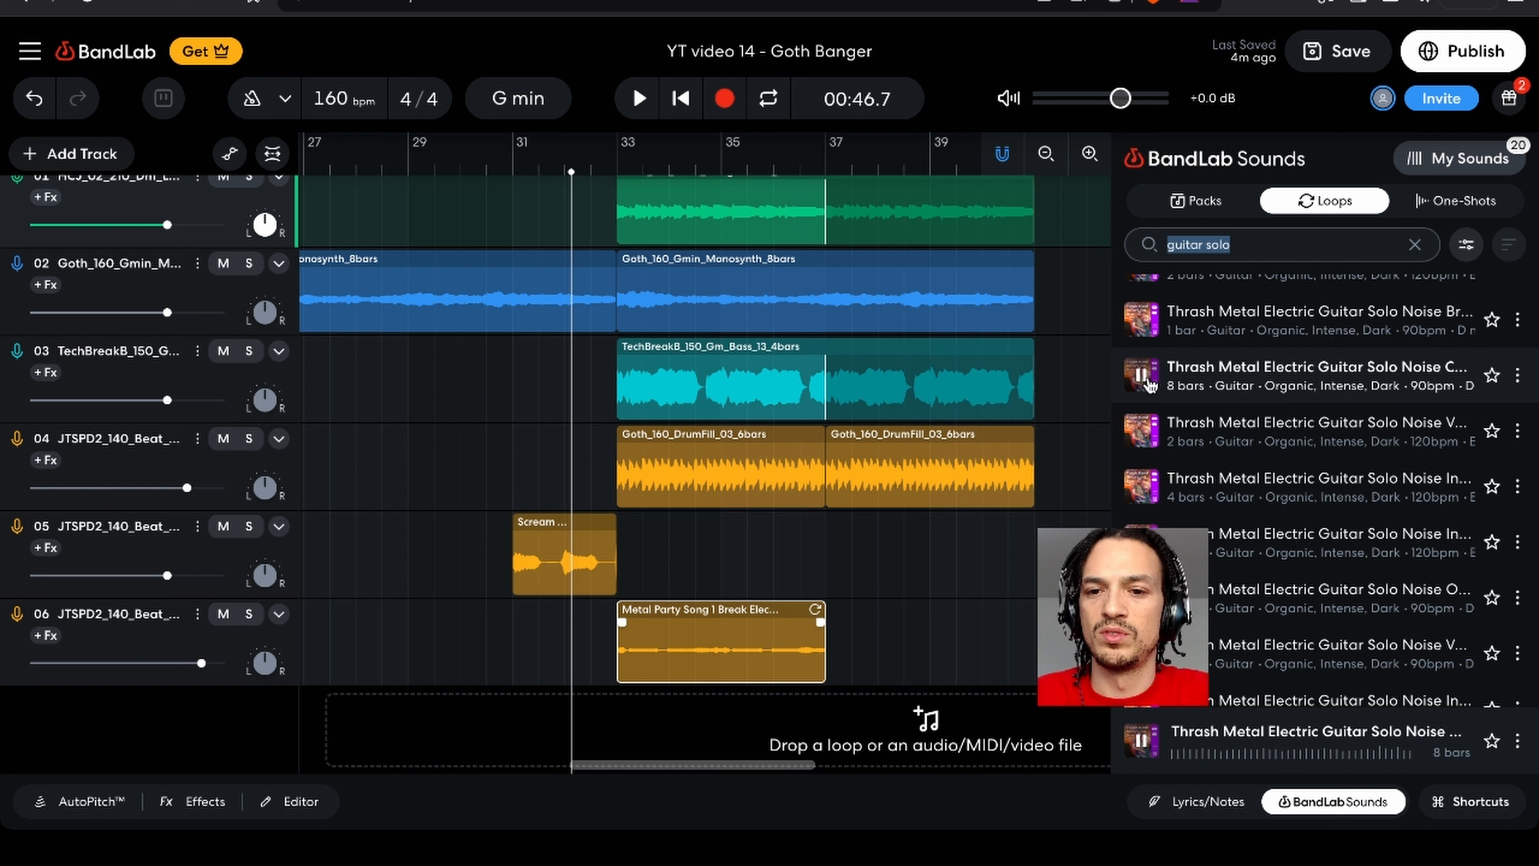
- Add the 8-bar Thrash Metal Electric Guitar Solo Noise loop on a new track 07 and align its start with bar 33
left_click_drag(772, 536, 646, 622)
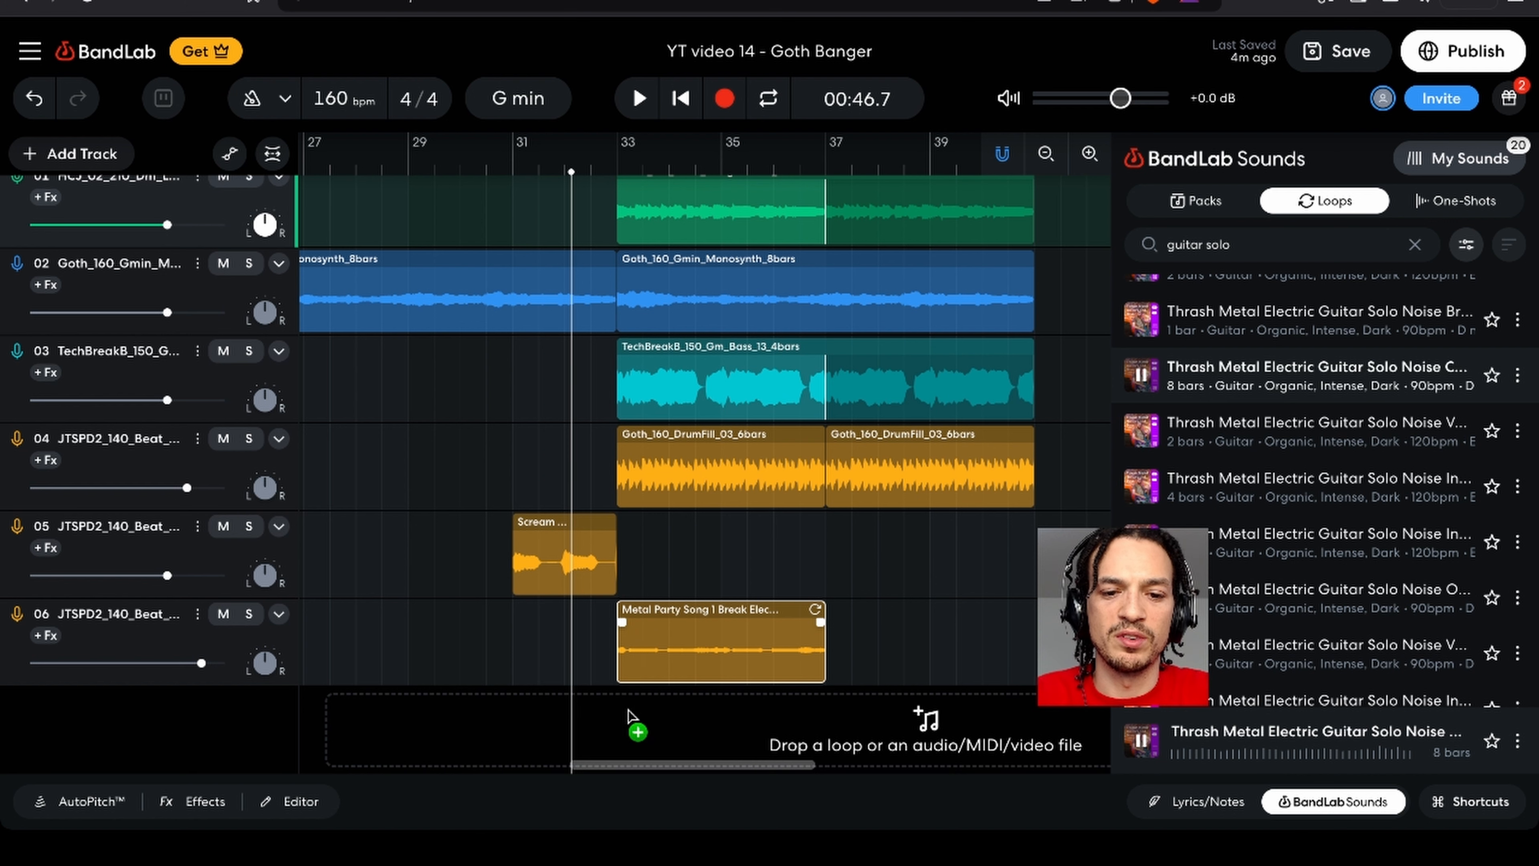
left_click_drag(629, 717, 625, 720)
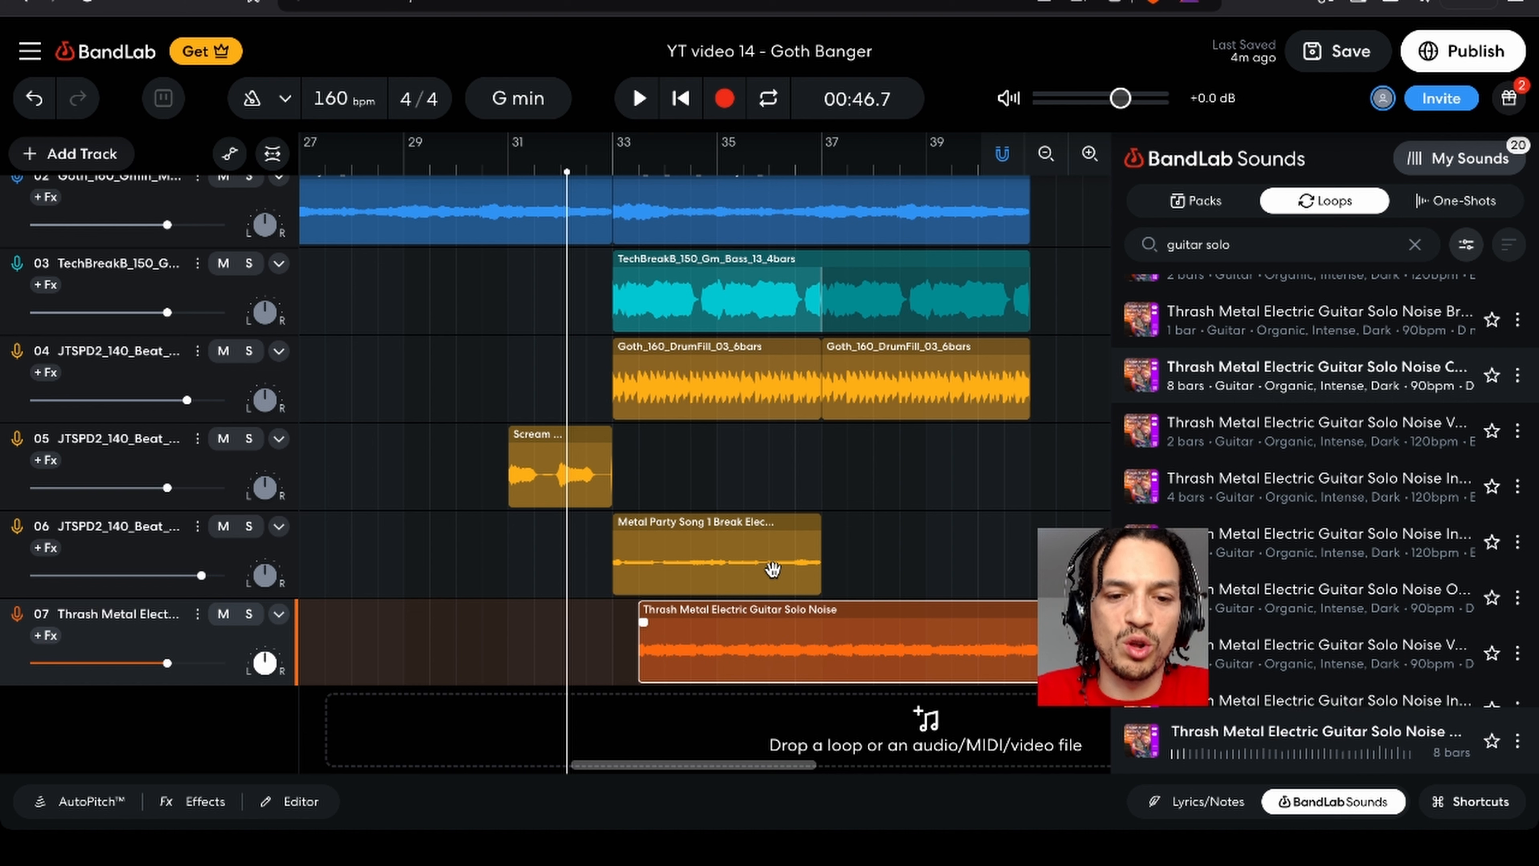
left_click_drag(773, 570, 768, 620)
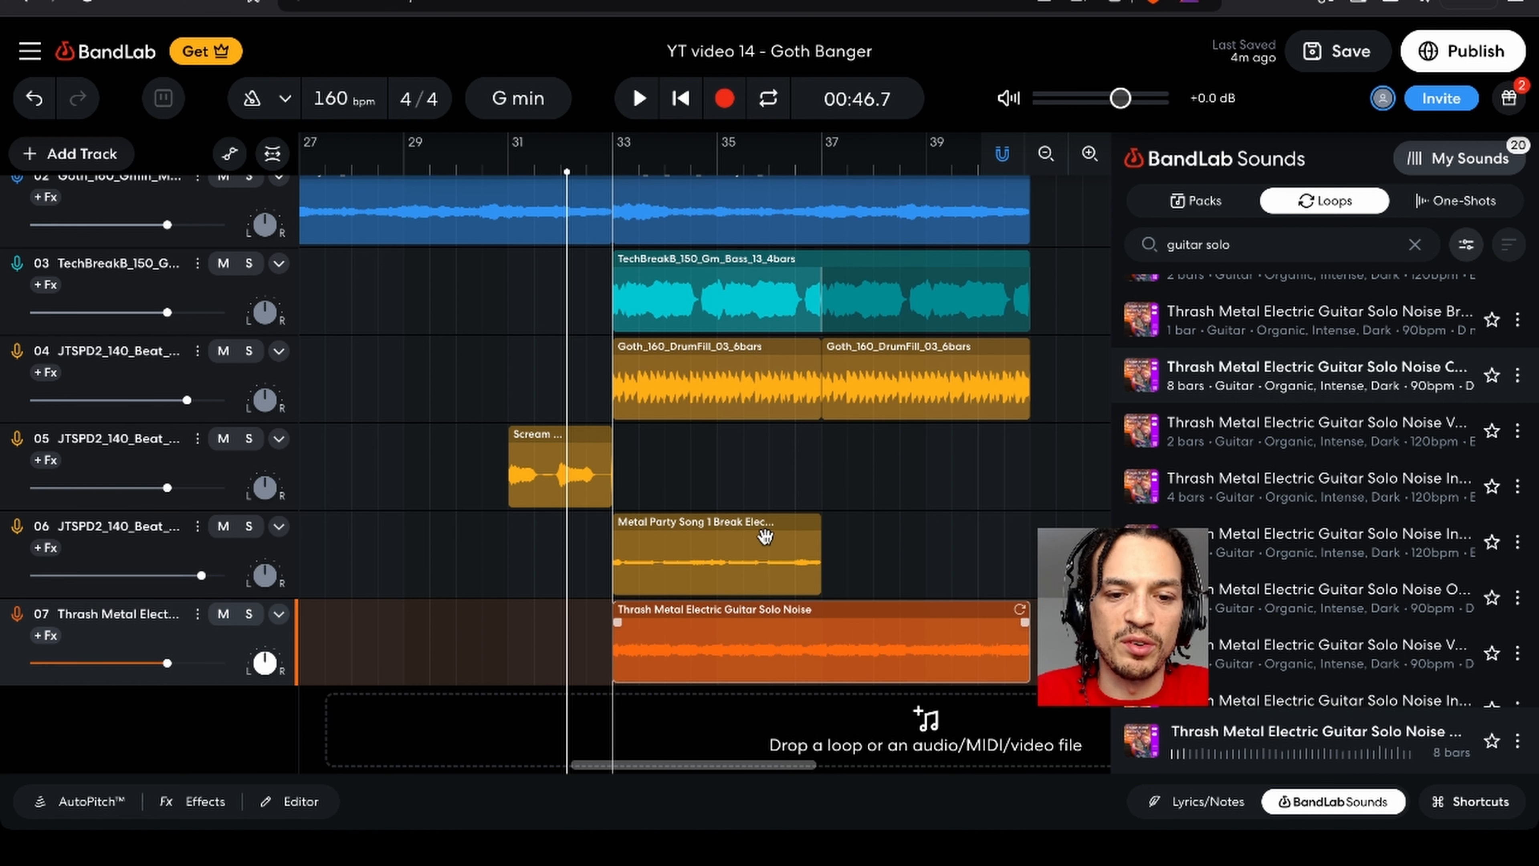
- Delete the Metal Party Song 1 Break clip from track 06 and move the thrash guitar solo clip there at bar 33
left_click(737, 568)
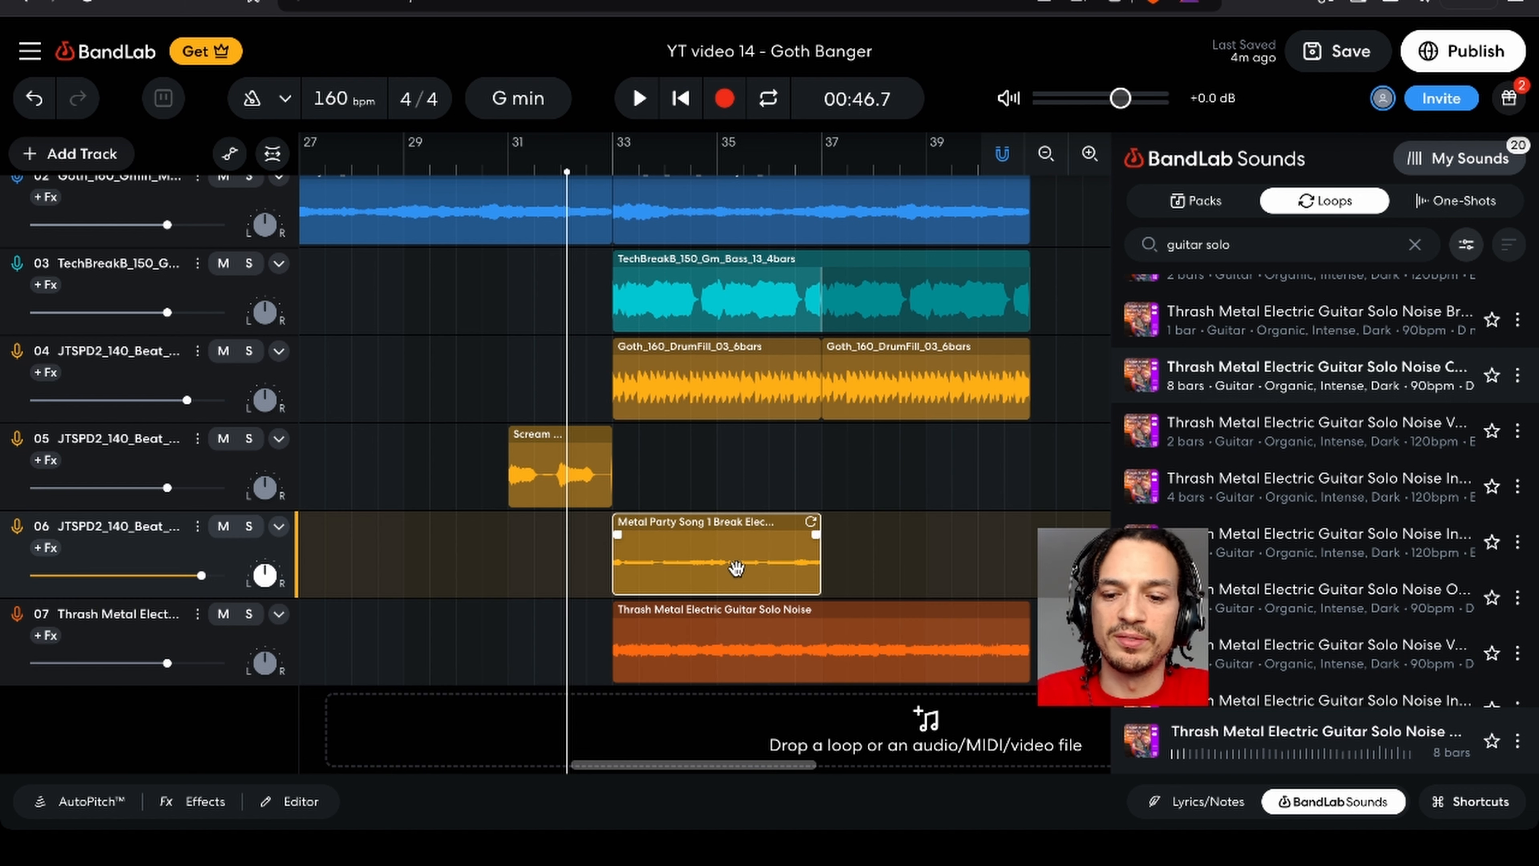
key("Delete")
left_click_drag(737, 633, 735, 536)
- Play the transition into bar 33 with the thrash guitar solo, stop playback and delete the solo clip from track 06
left_click(586, 168)
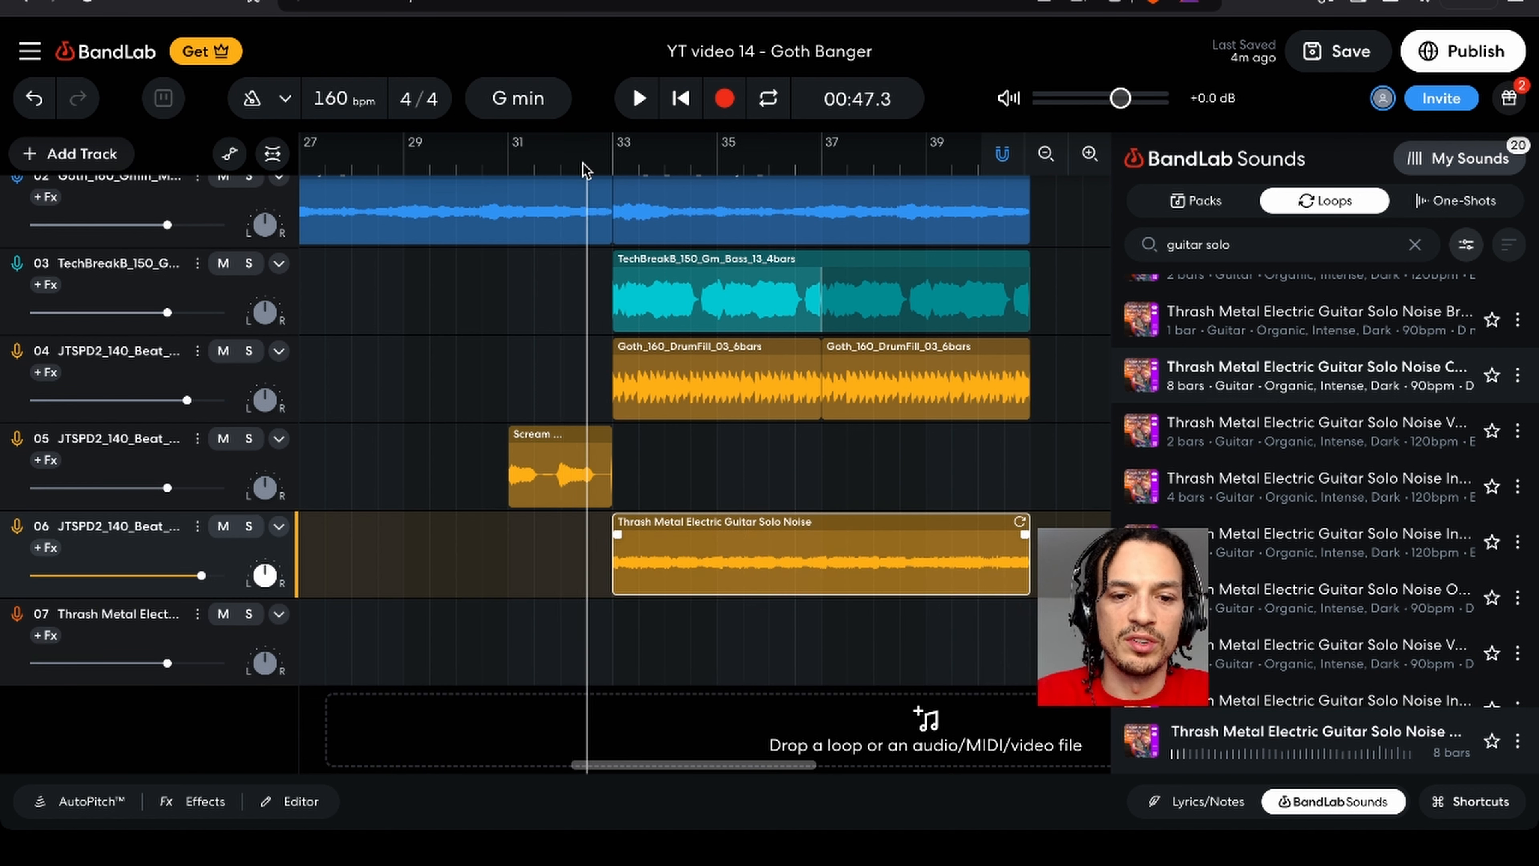
key("space")
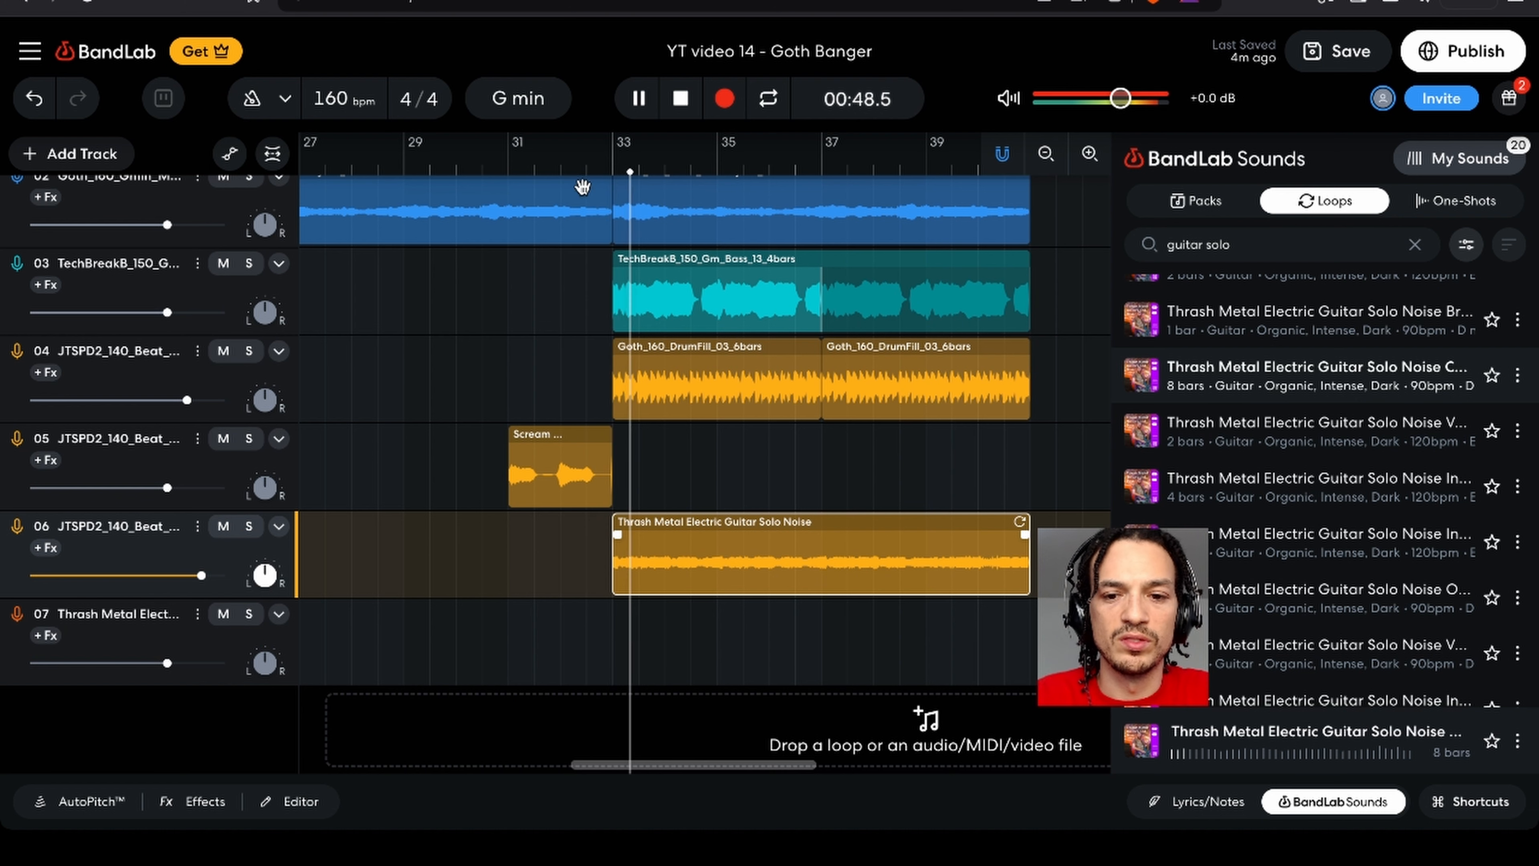
scroll(895, 592, "down", 4, "ctrl")
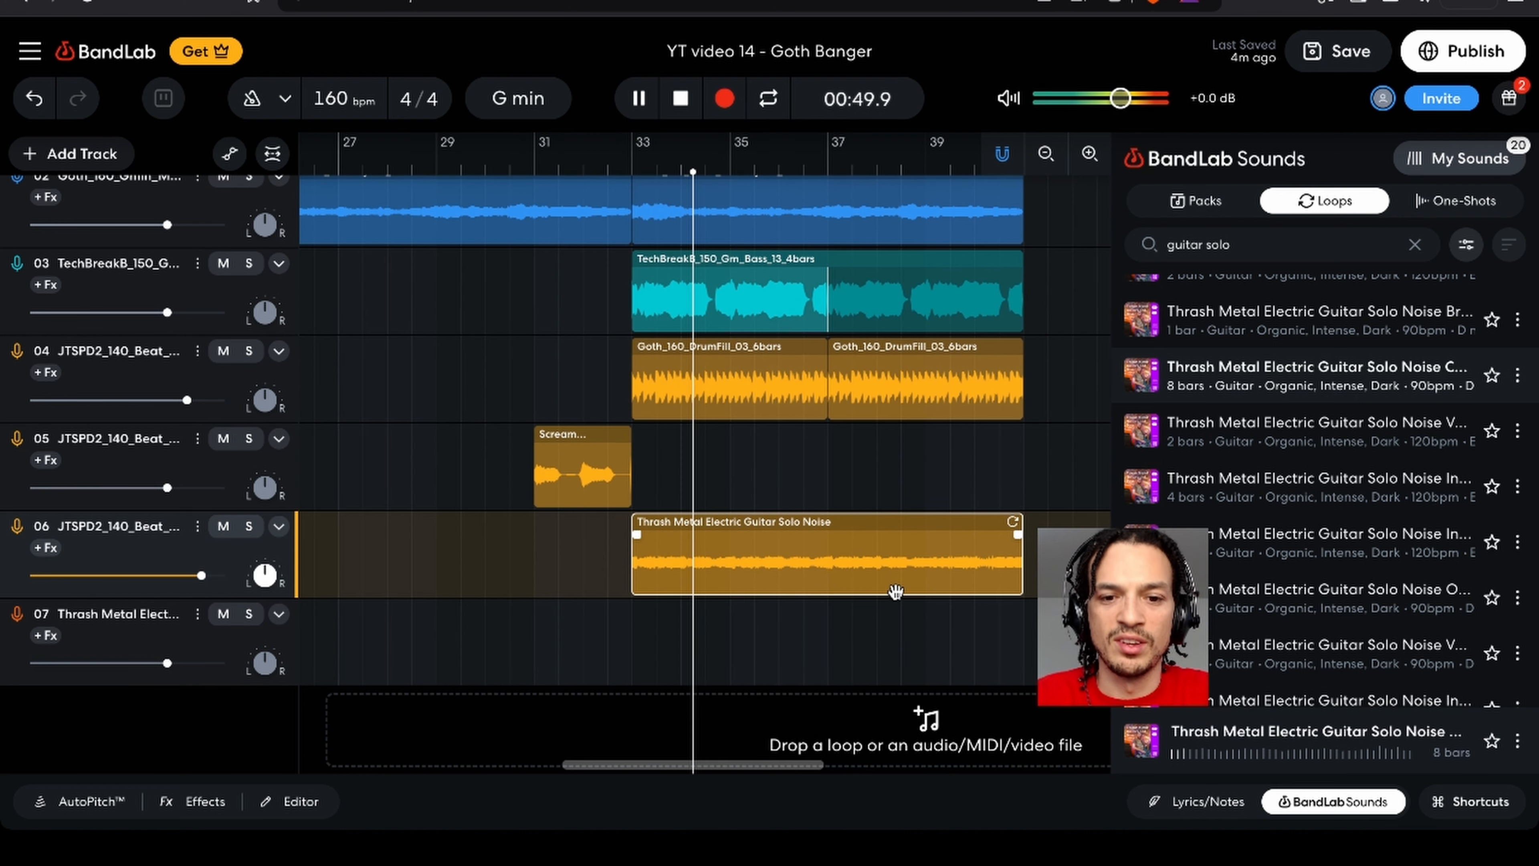
key("space")
key("Delete")
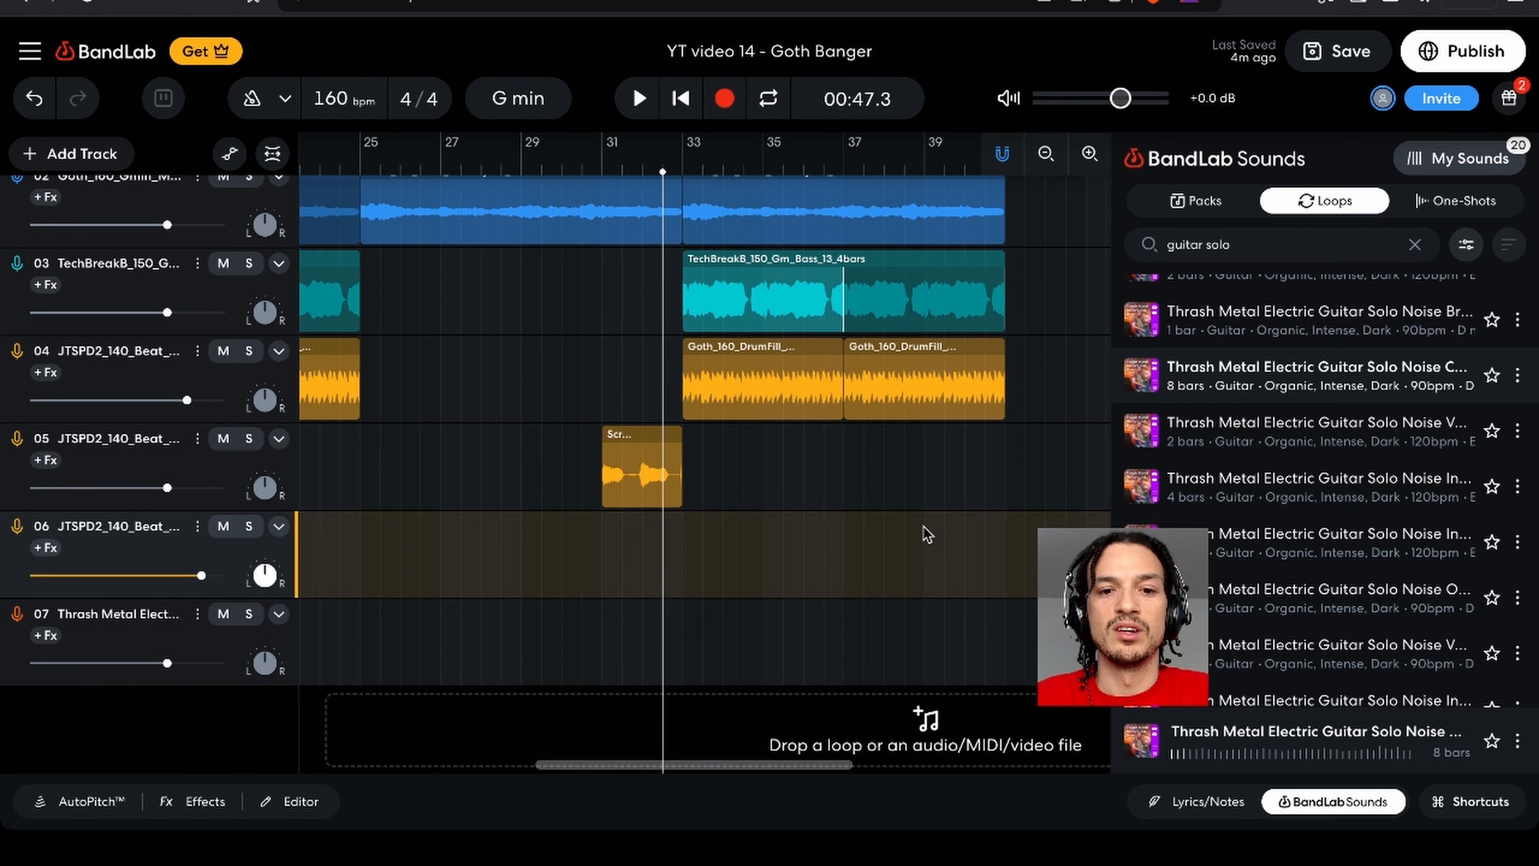
- Play the whole arrangement from the beginning into the section after bar 33, then stop playback
scroll(924, 534, "down", 3)
key("Return")
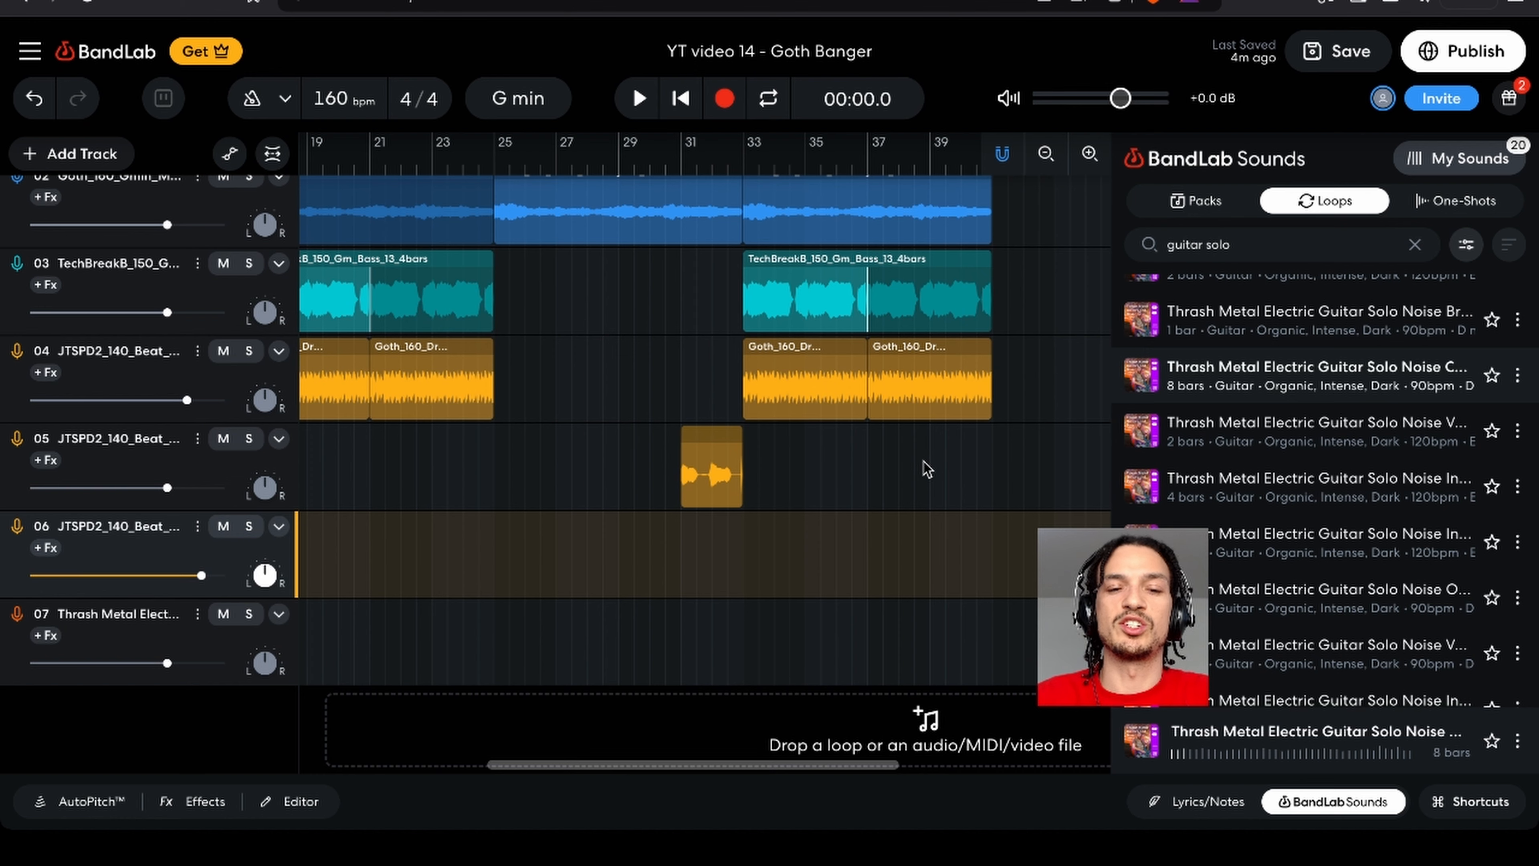
scroll(927, 469, "down", 2)
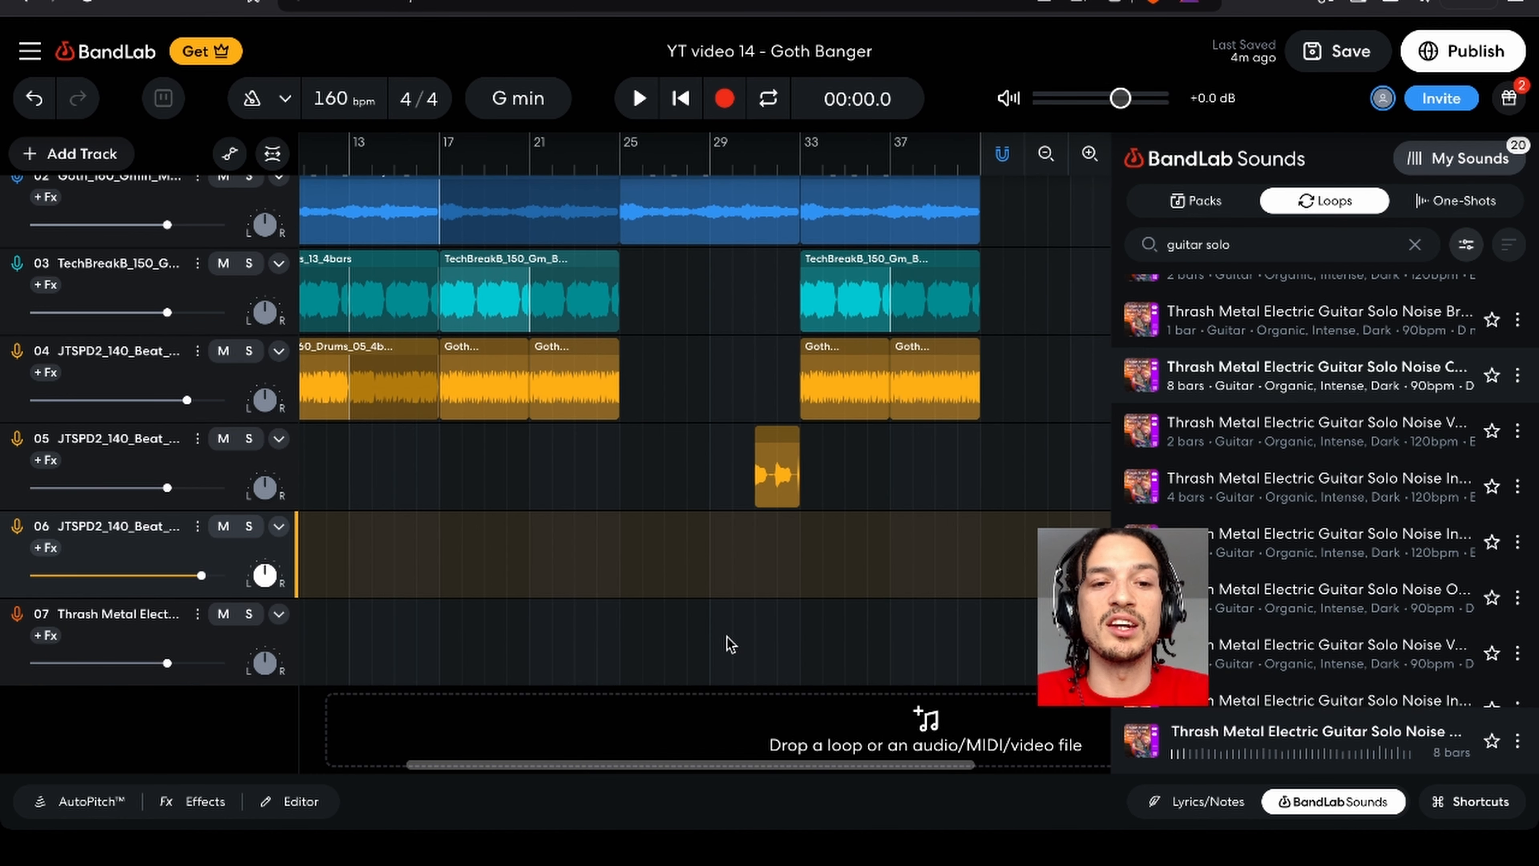
scroll(730, 643, "up", 1)
scroll(730, 642, "up", 2)
scroll(730, 642, "left", 5)
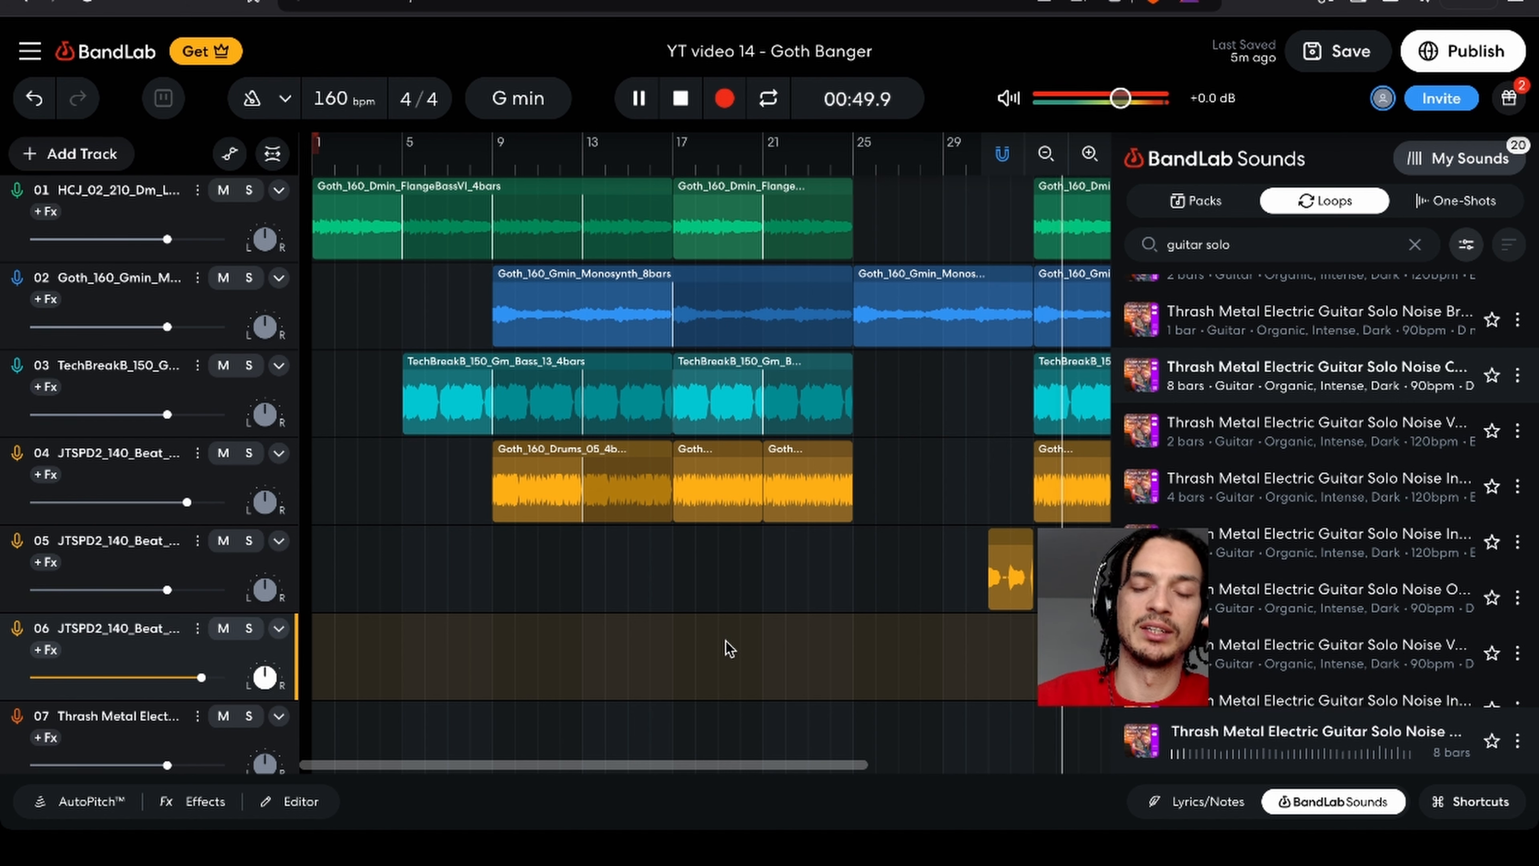
key("space")
- Browse further down the guitar solo loops and preview FRBGuitT_Log_128_Bbm_Solo
scroll(939, 520, "right", 10)
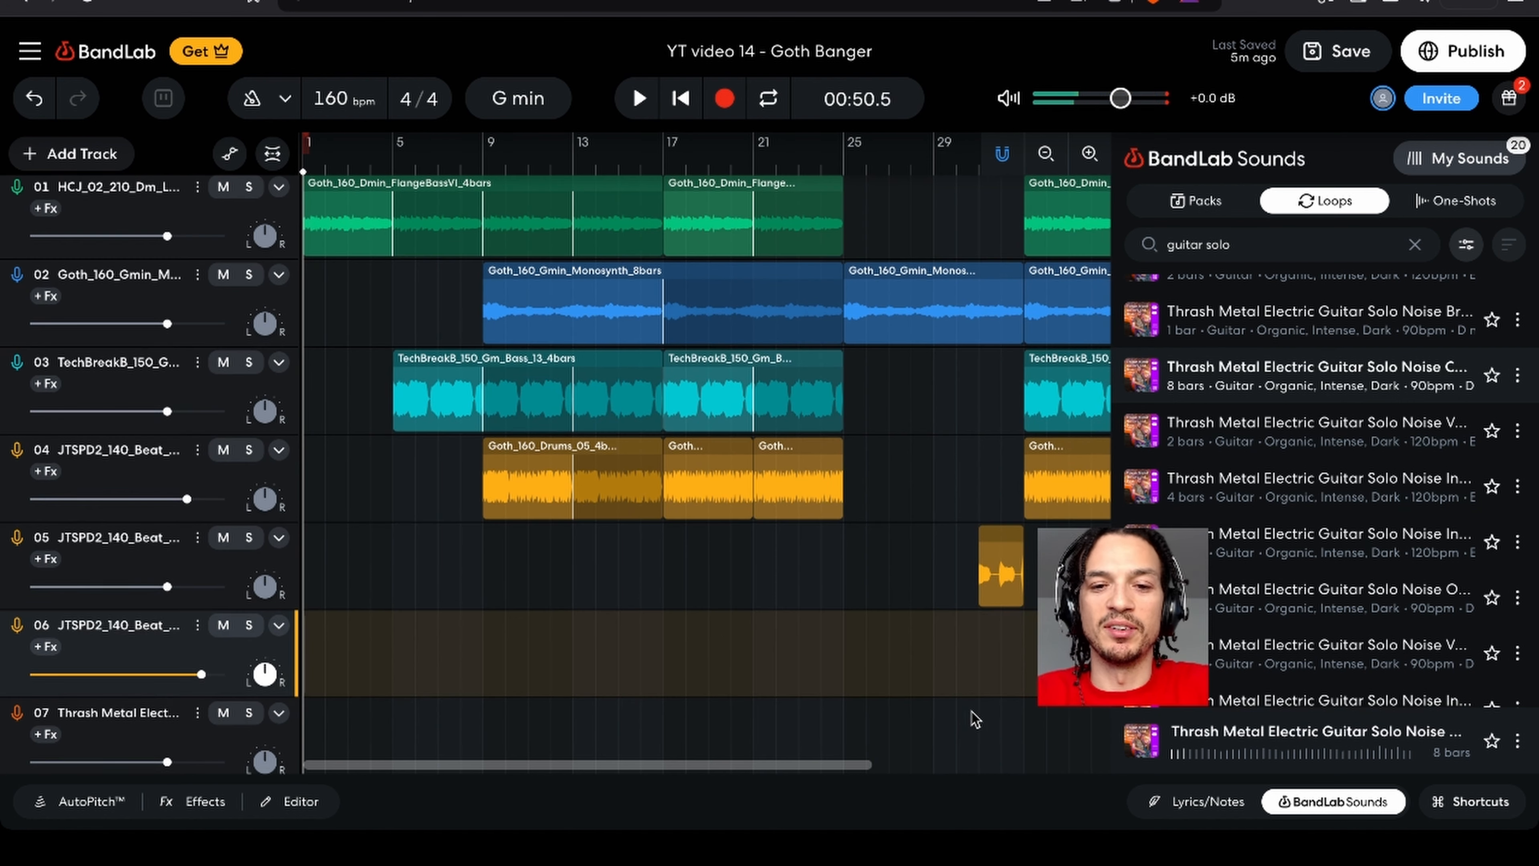
scroll(939, 520, "right", 5)
scroll(939, 520, "up", 1)
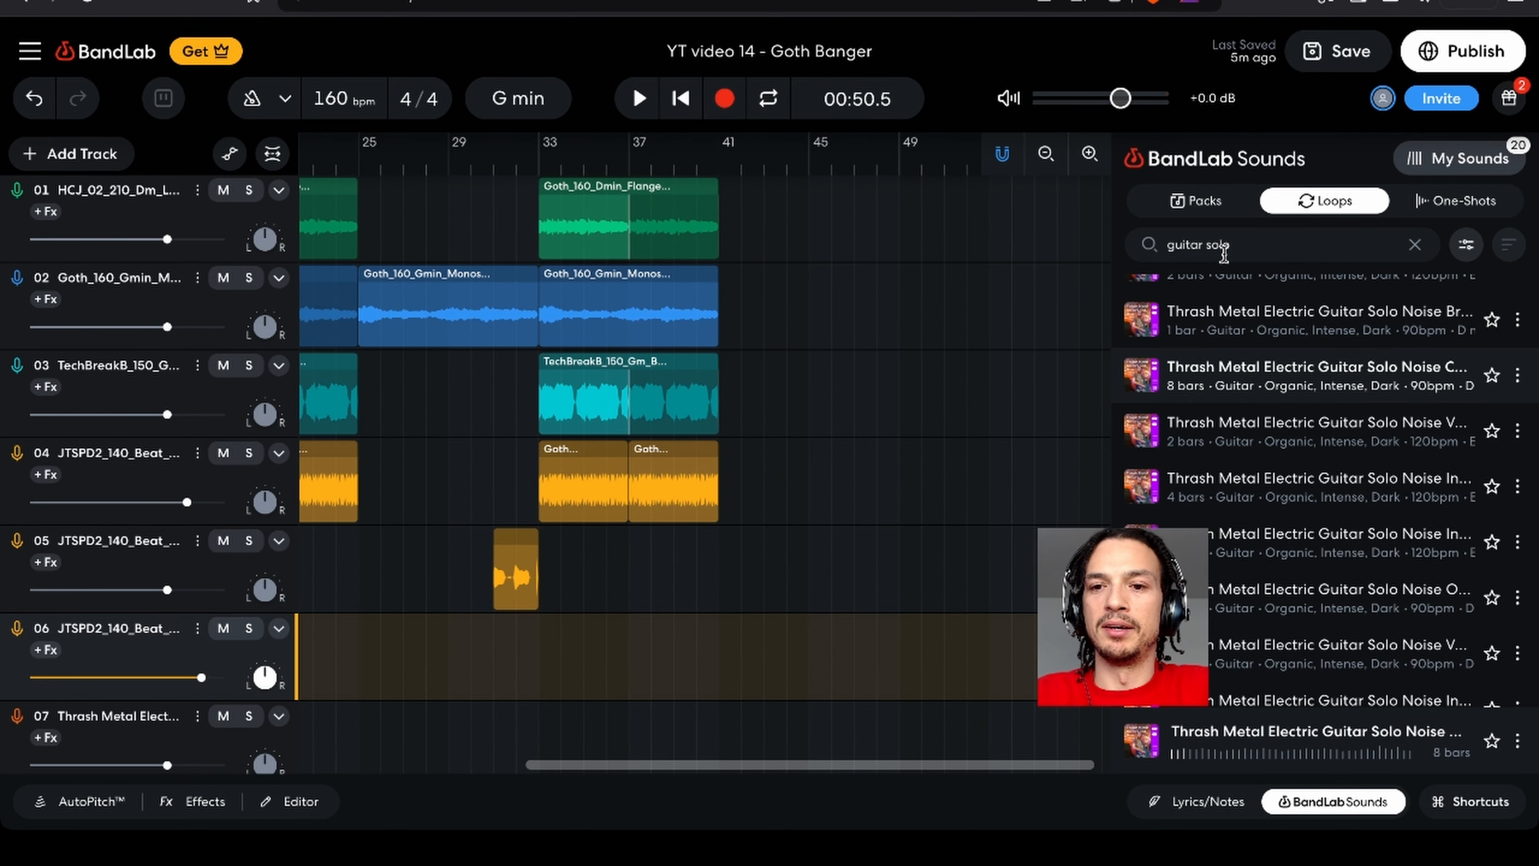
scroll(1164, 488, "down", 10)
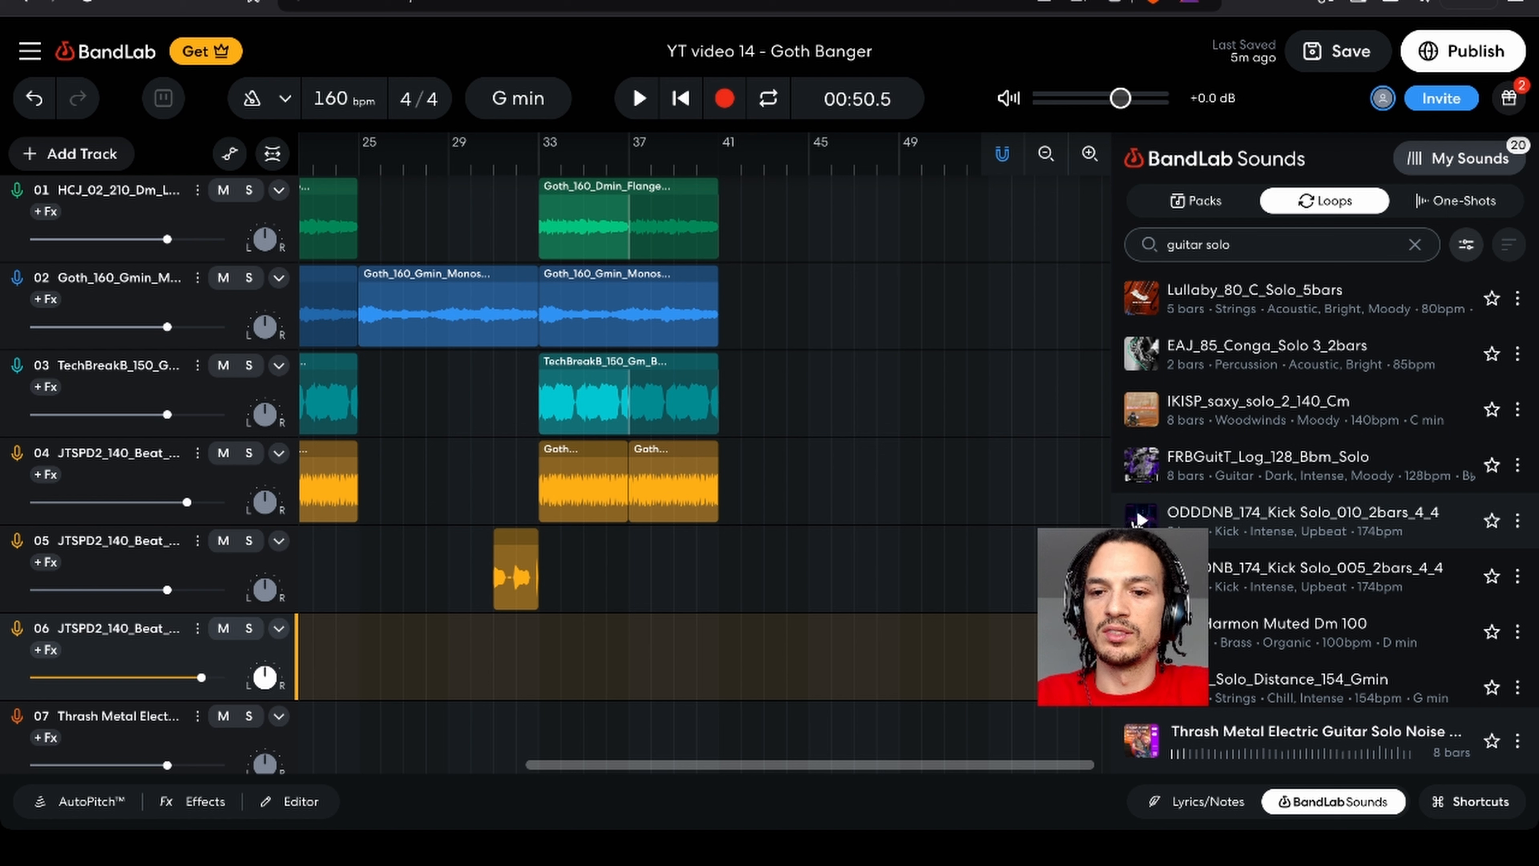
left_click(1147, 466)
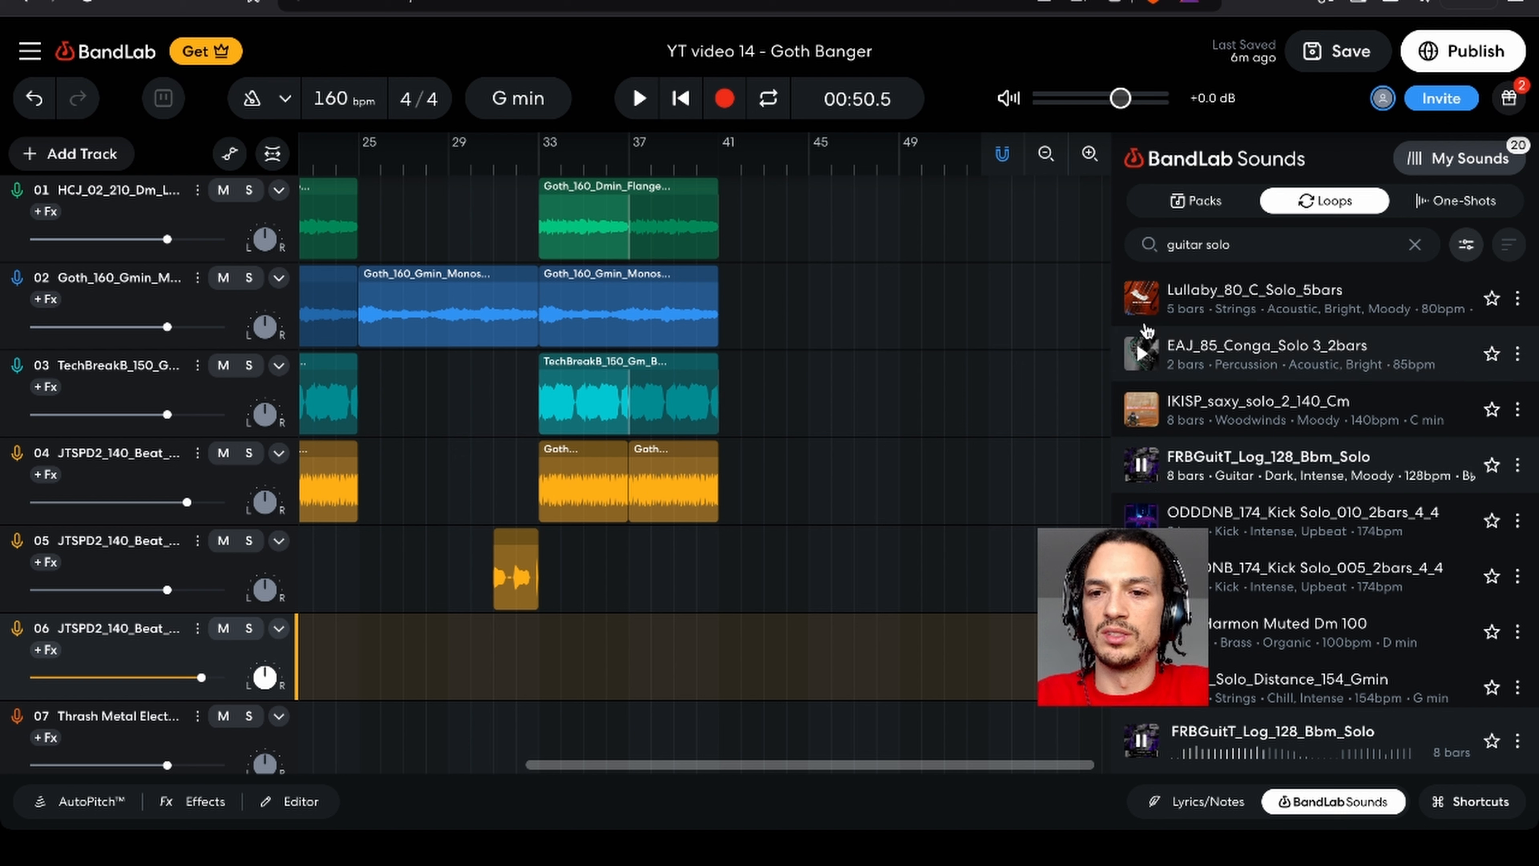
- Preview Lullaby_80_C_Solo_5bars and String_Solo_Distance_154_Gmin, and place the string solo on track 05 at bar 33
left_click(1140, 298)
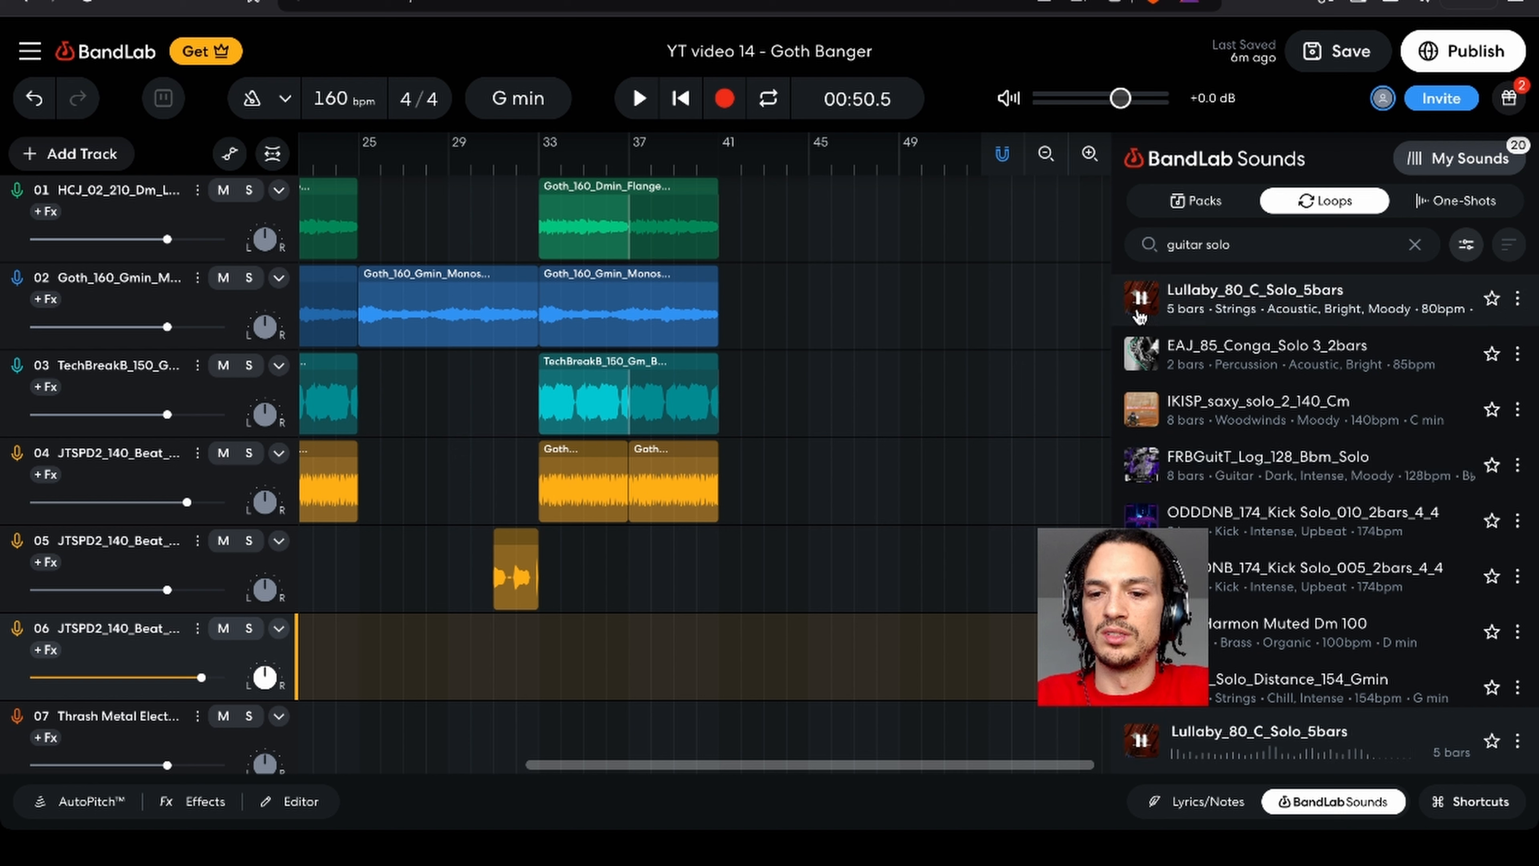
scroll(1152, 376, "down", 4)
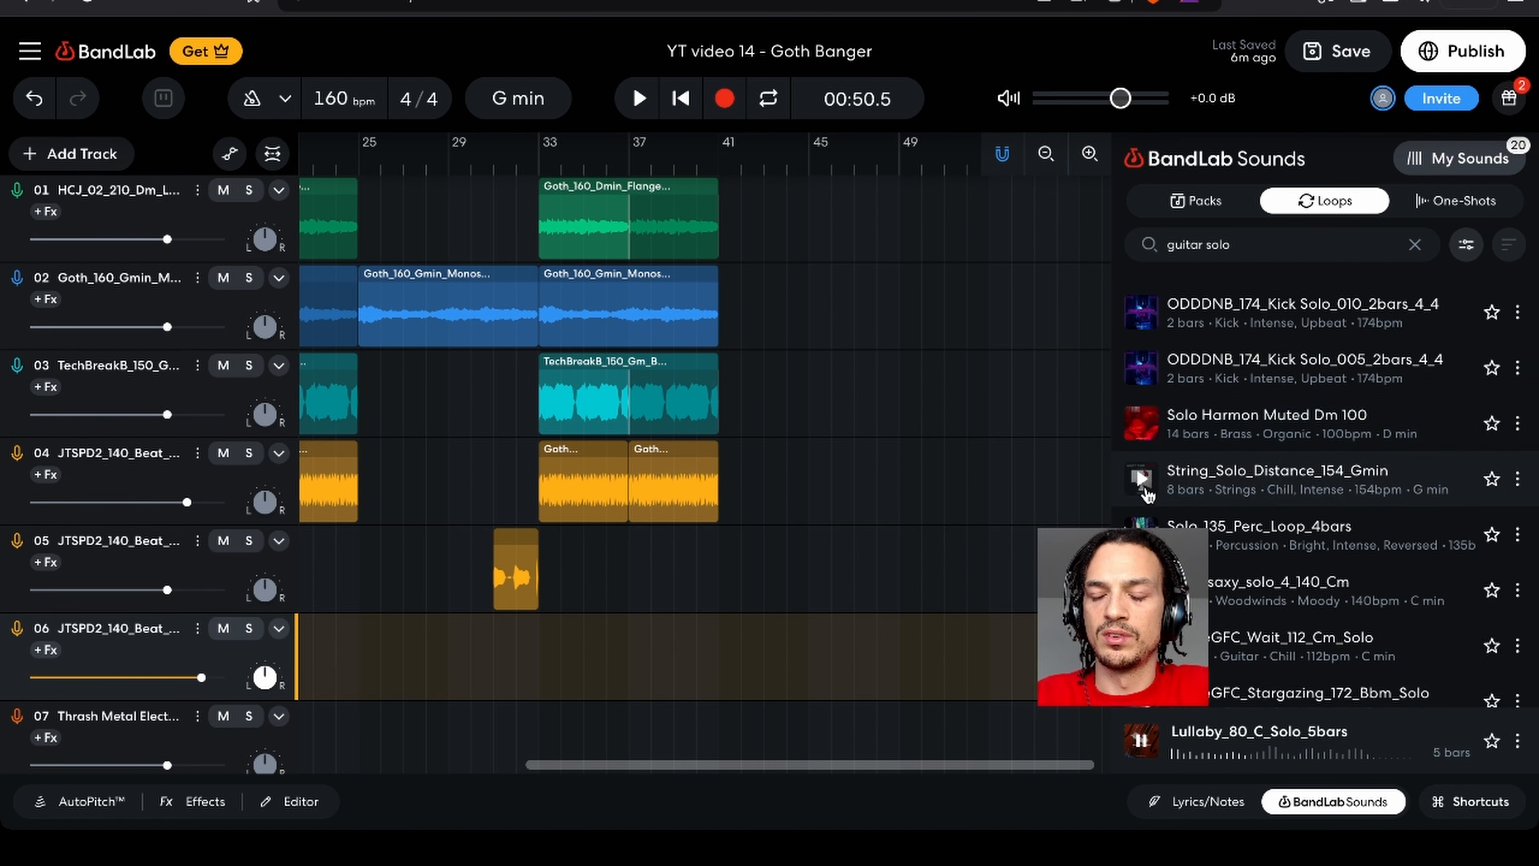
left_click(1142, 478)
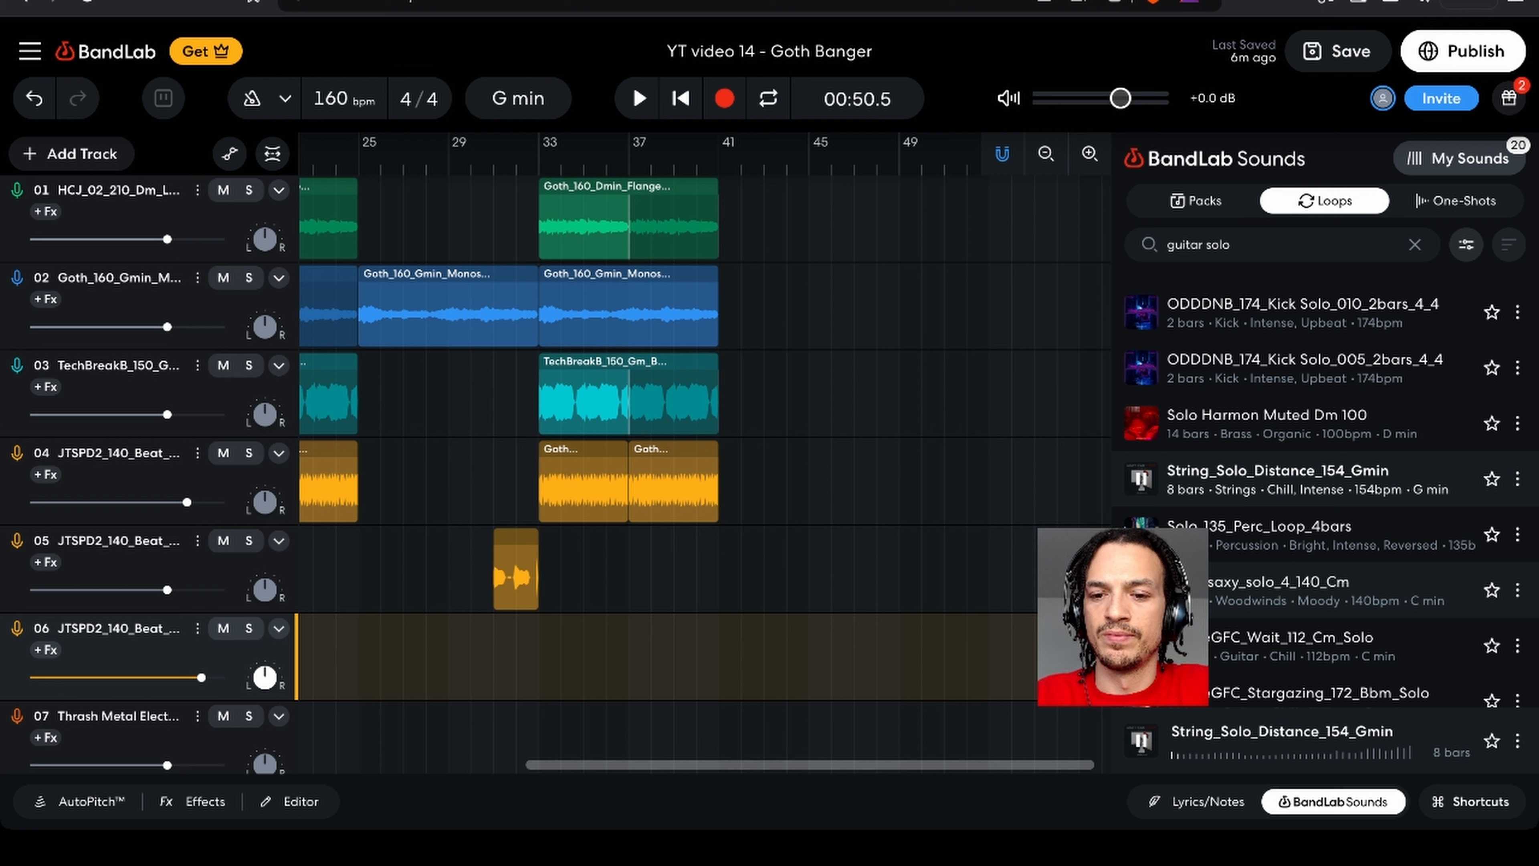
scroll(1136, 483, "down", 2)
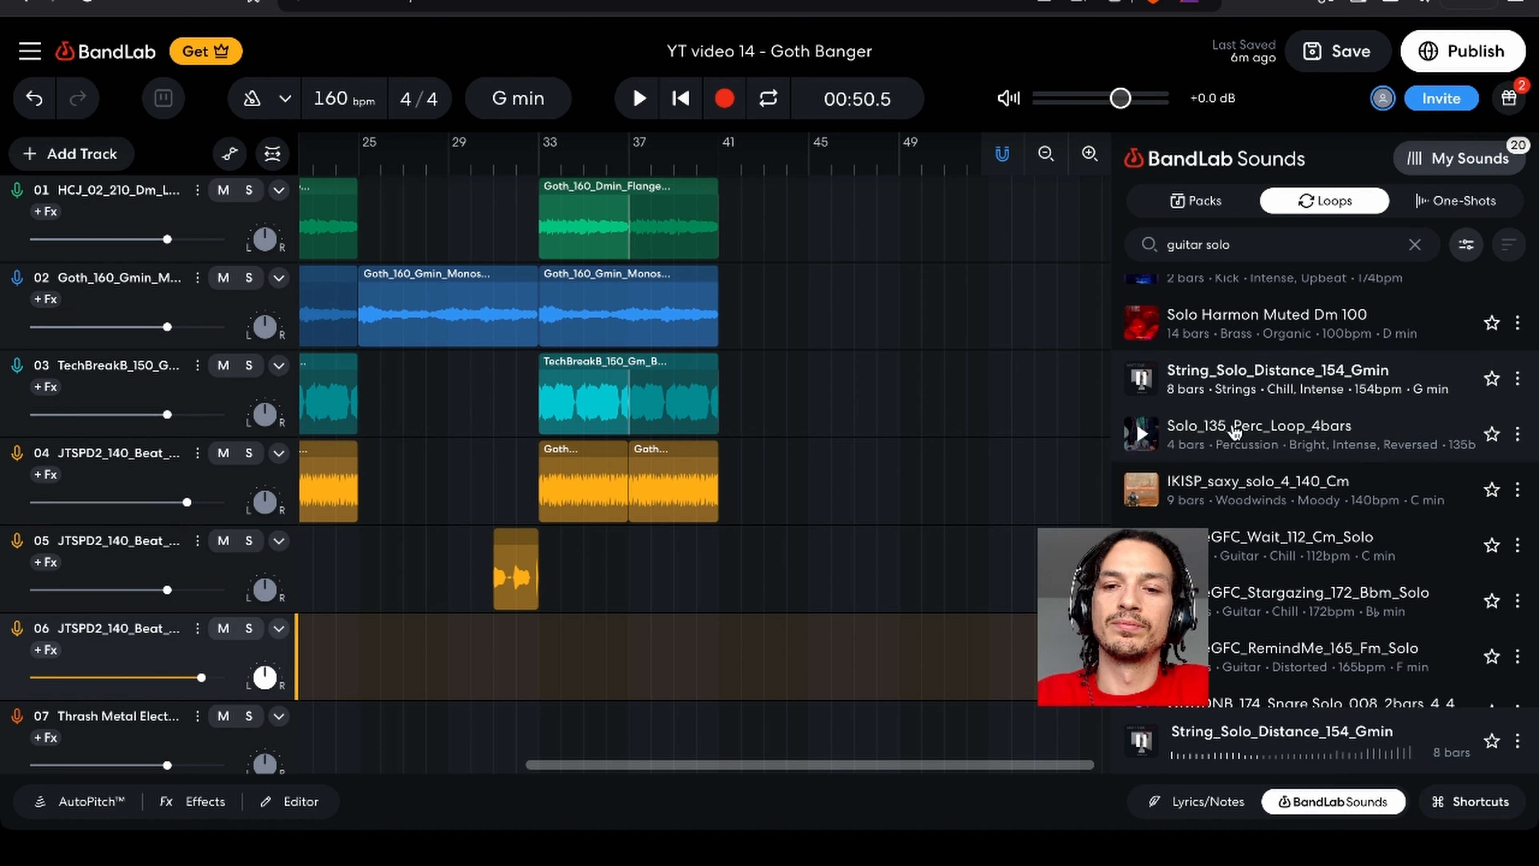
left_click_drag(1155, 393, 547, 570)
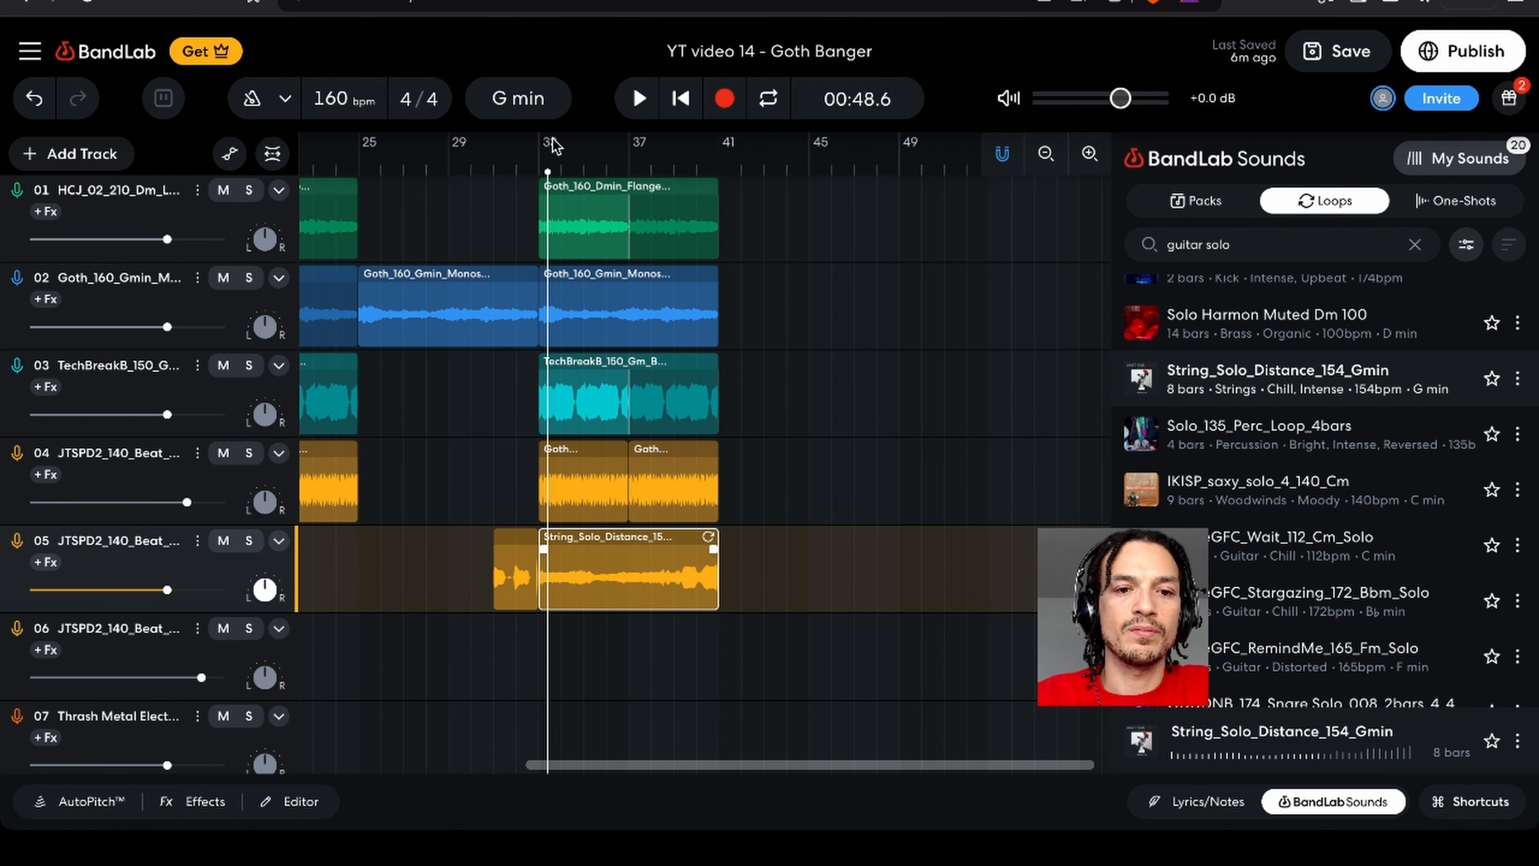
- Play the section from just before bar 33 with the string solo, then stop playback and clear the clip selection
left_click(527, 170)
key("space")
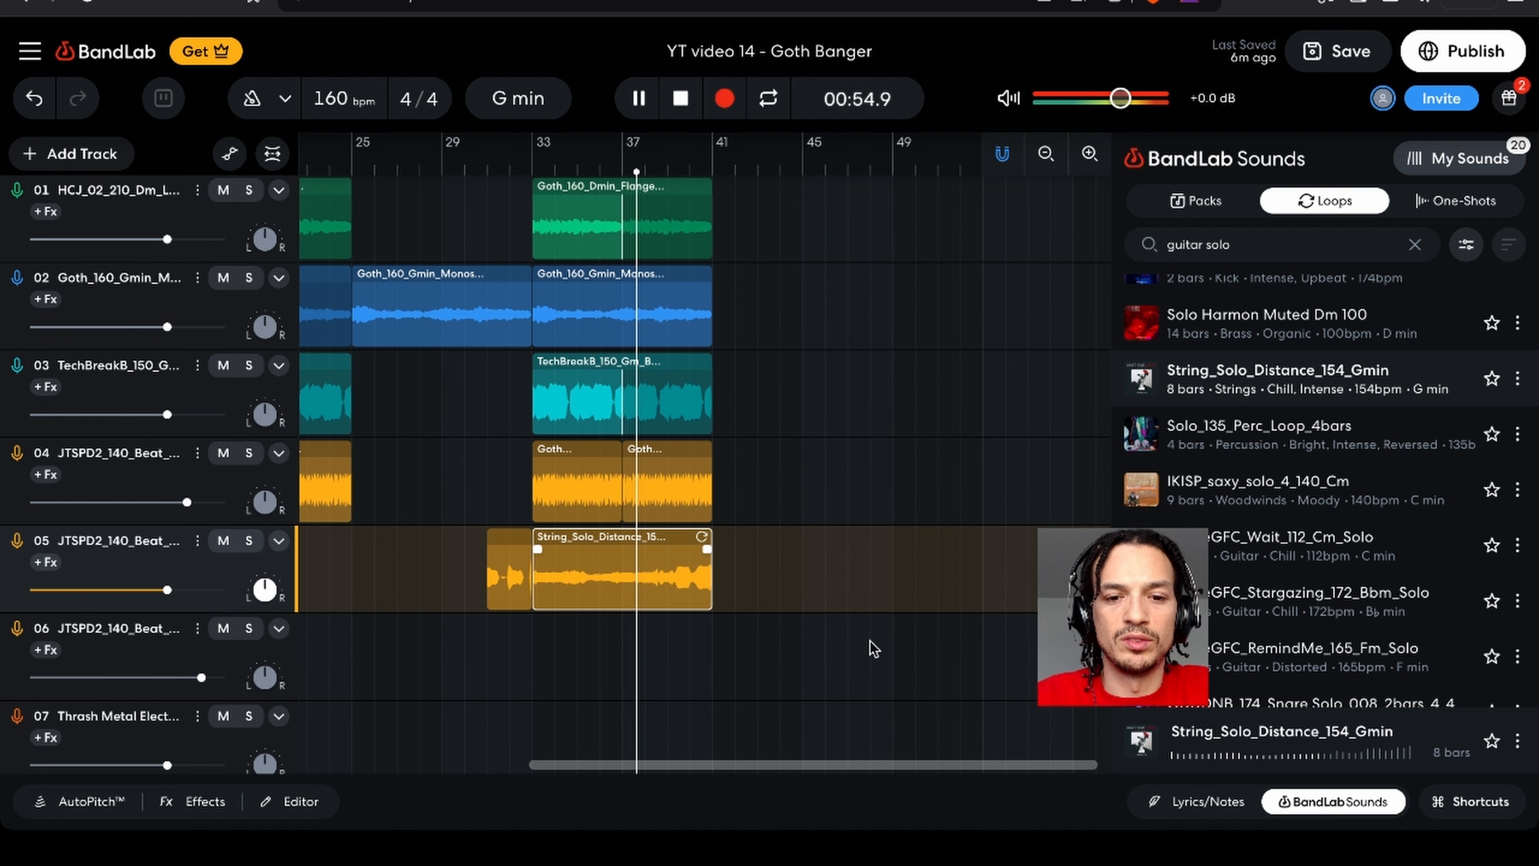
left_click_drag(870, 640, 596, 160)
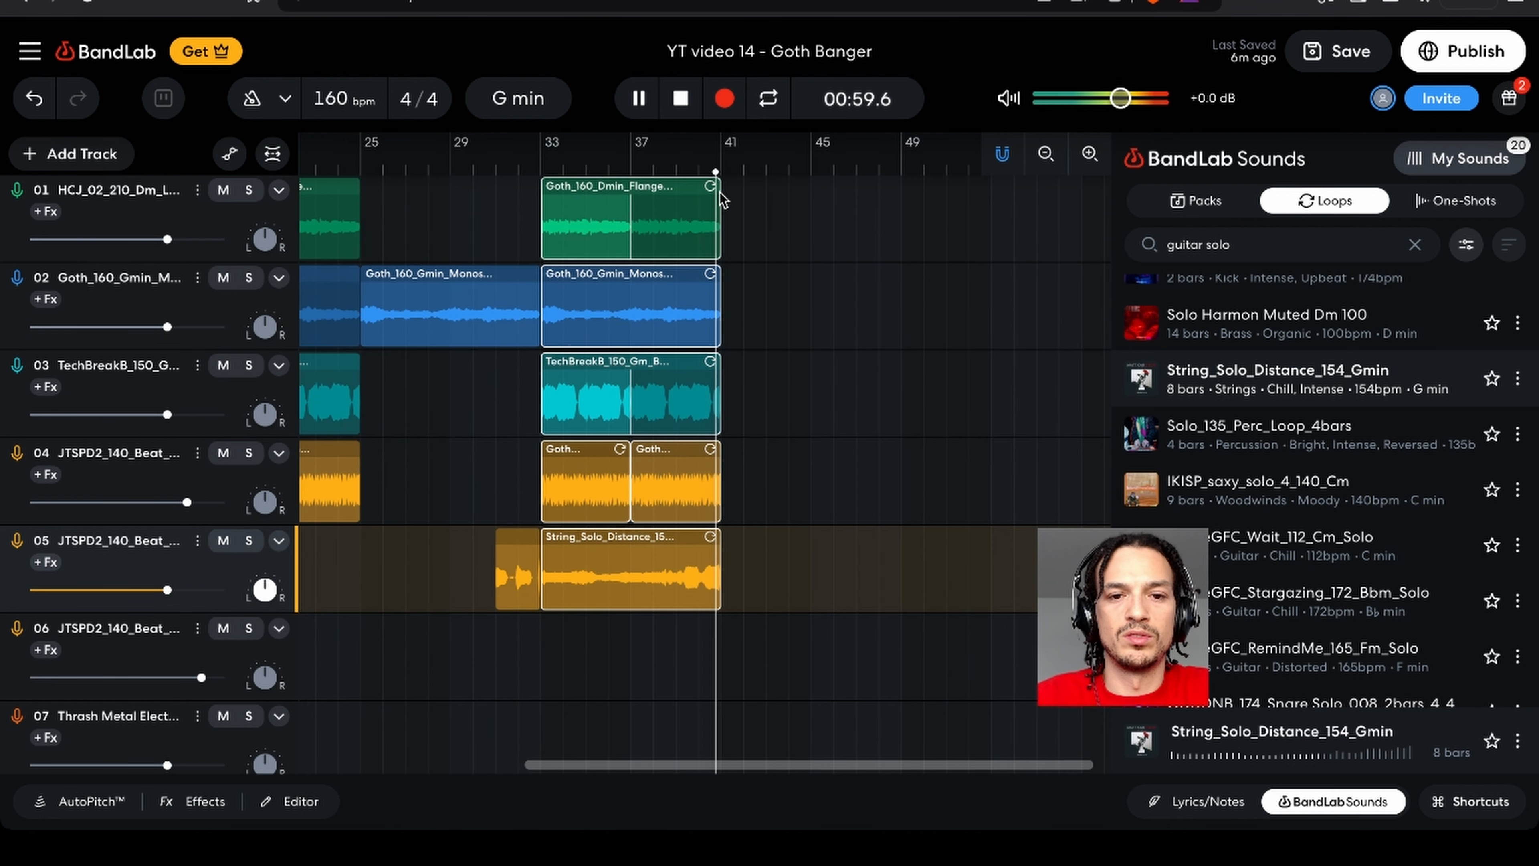
left_click(722, 206)
key("space")
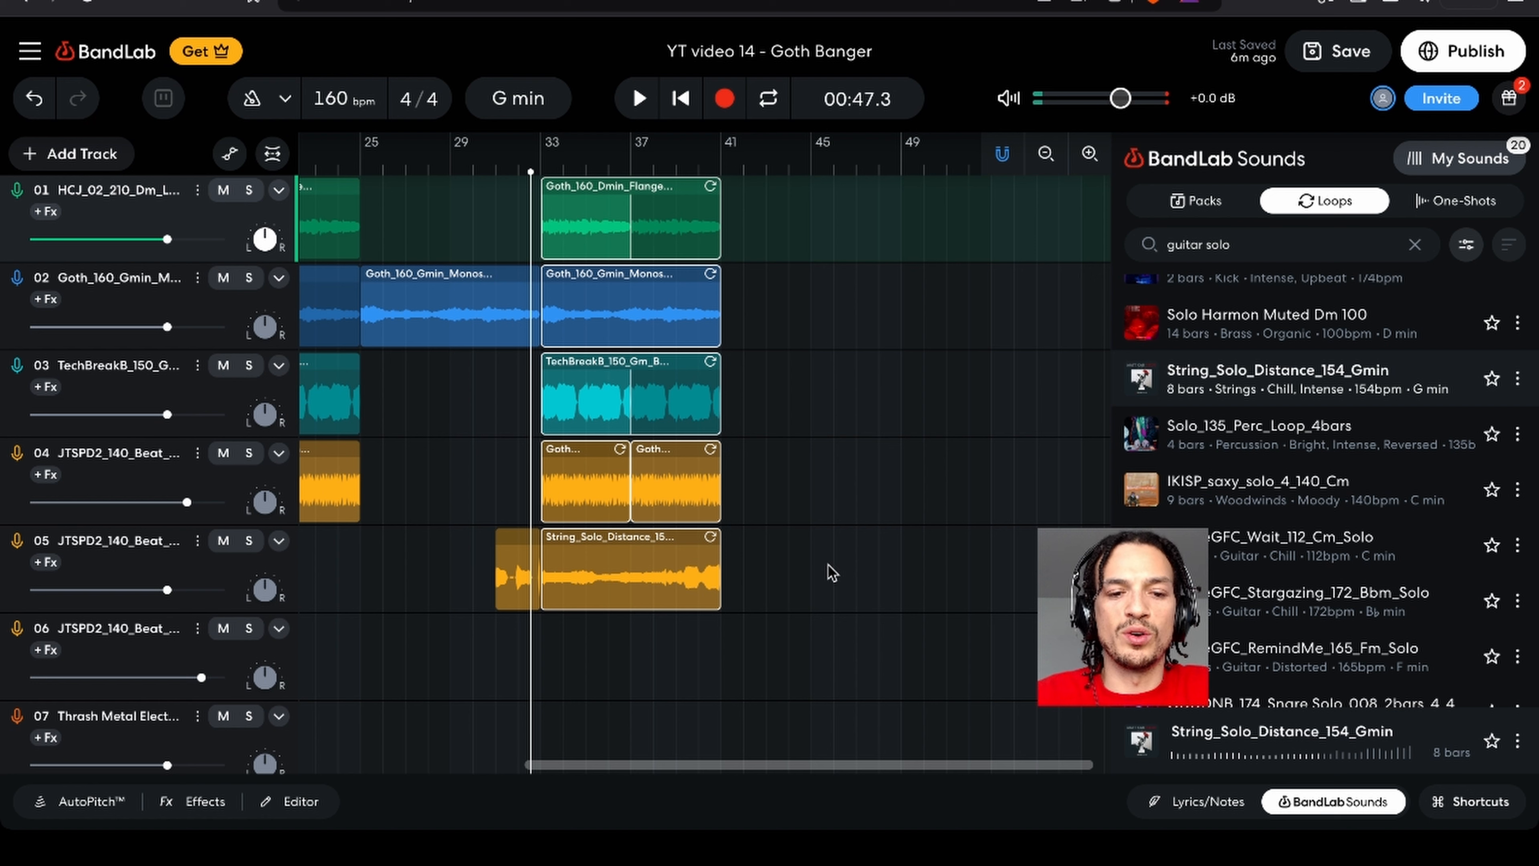
left_click(781, 331)
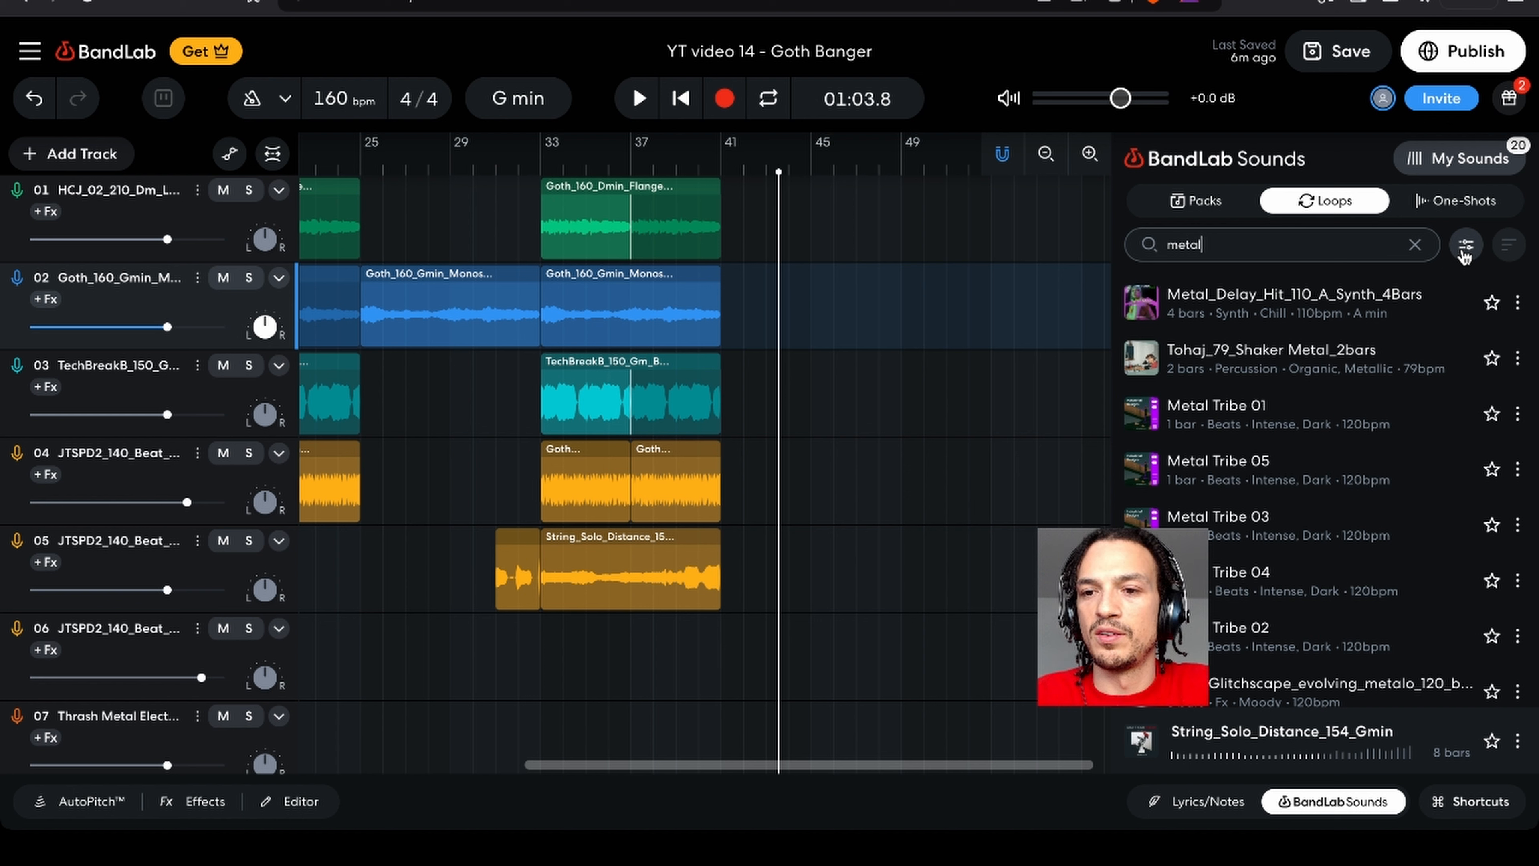
- Search the loops for "metal" and filter them by the Guitar instrument
left_click(1466, 248)
left_click(1282, 309)
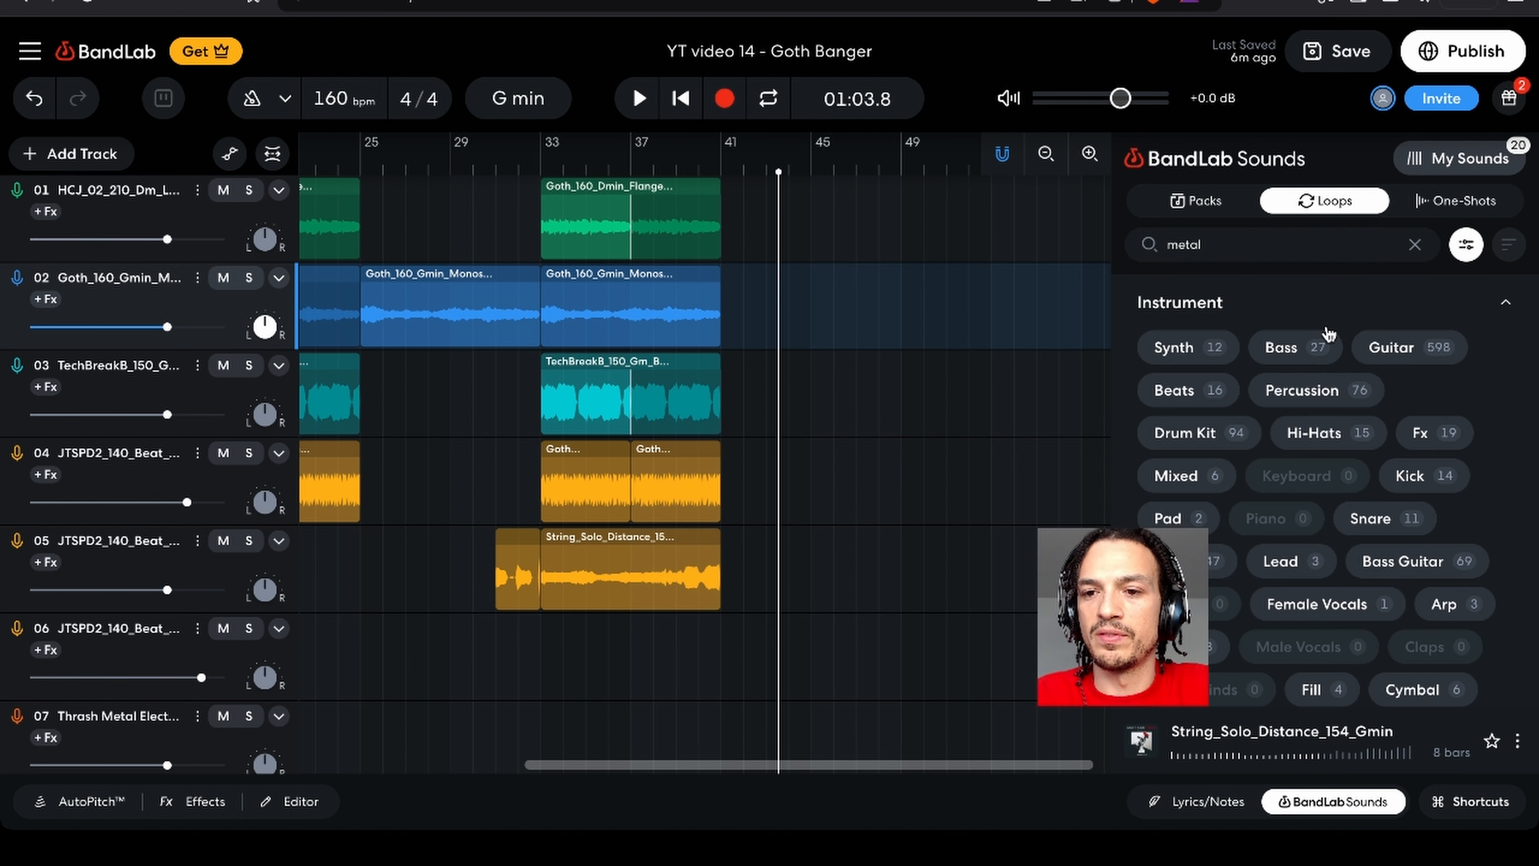
left_click(1417, 355)
left_click(1469, 247)
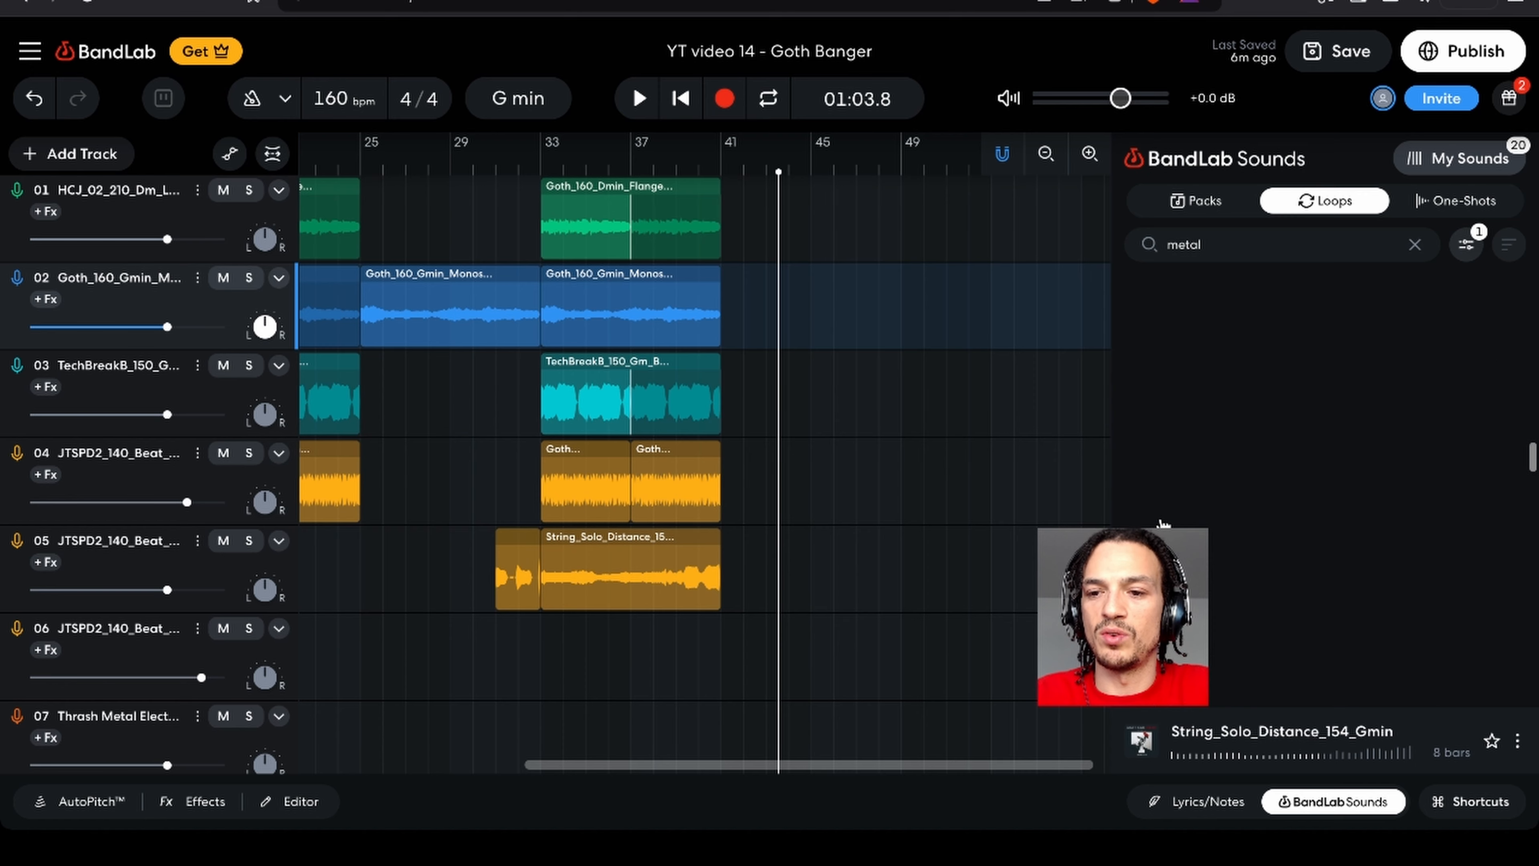
- Browse the metal guitar loops, previewing several NU-METAL PARTY_120_D loops and JTSMHG2_Blast_240_Em_Guitar_07_4bars and 08_4bars
scroll(1139, 479, "down", 5)
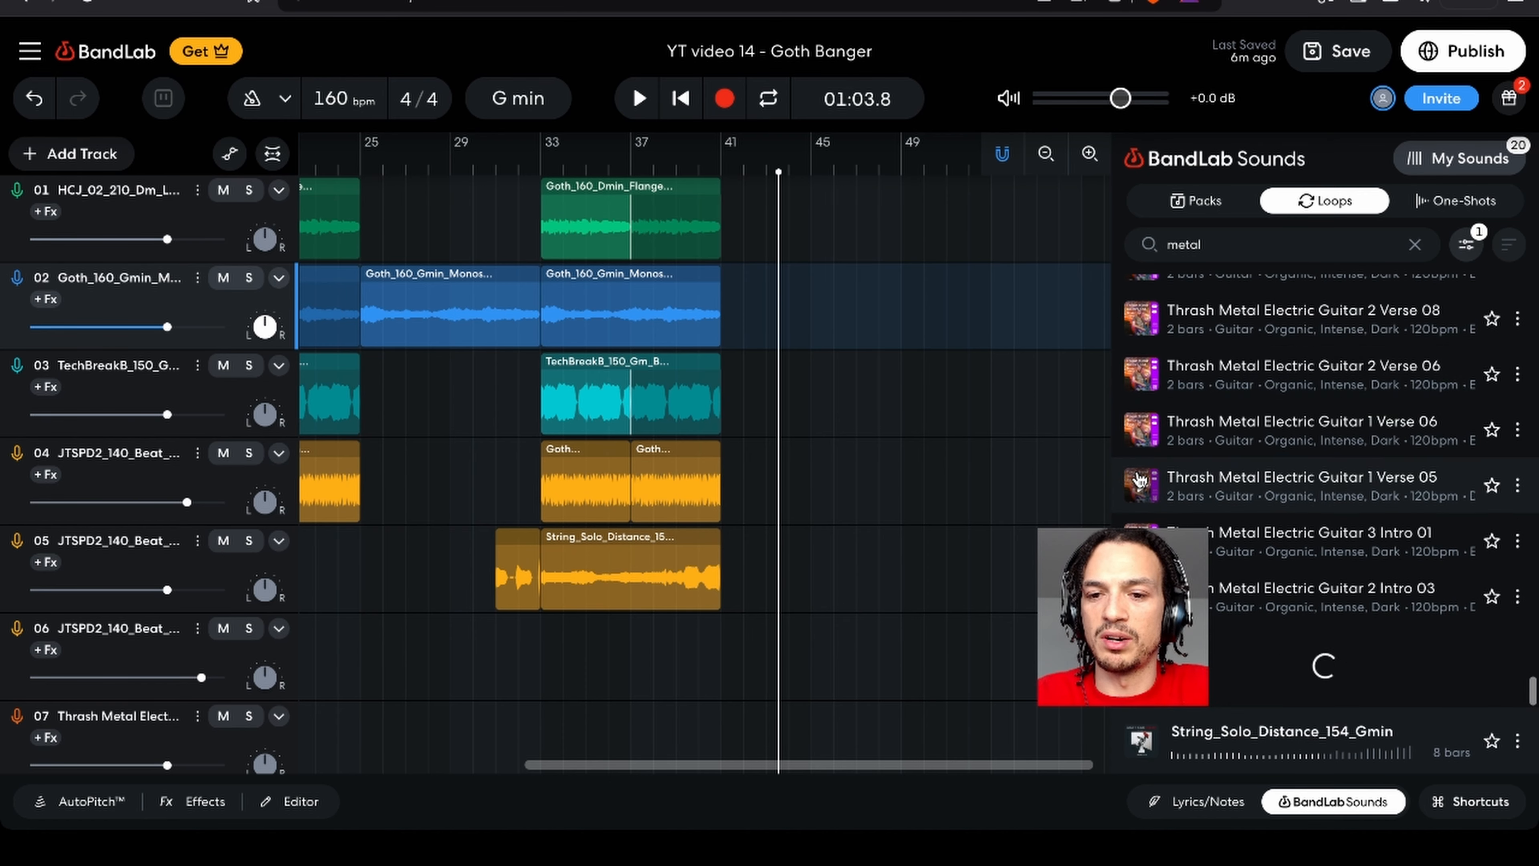
scroll(1140, 479, "down", 3)
scroll(1139, 479, "down", 10)
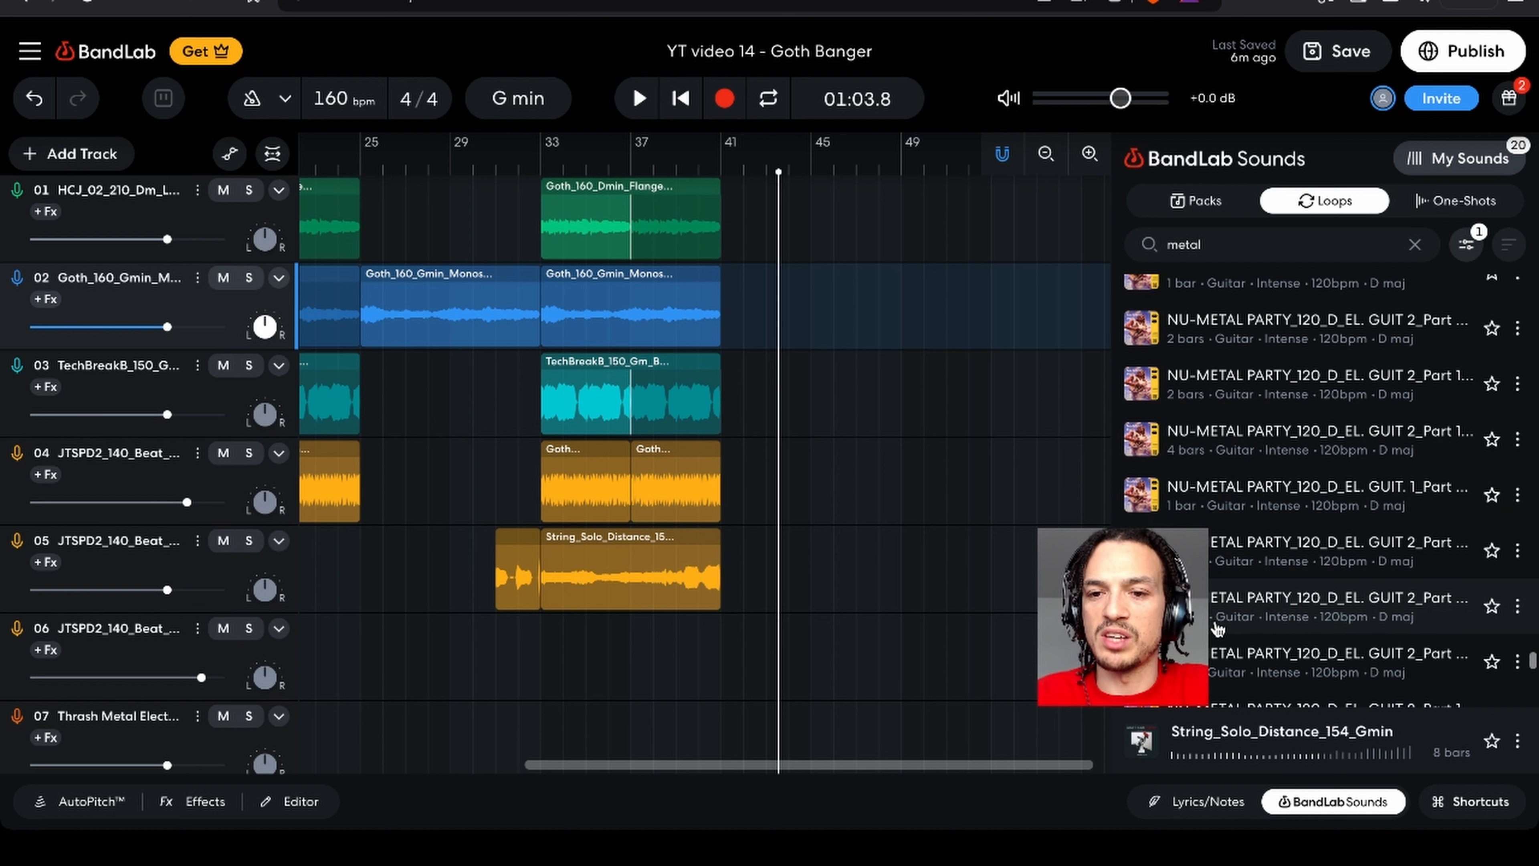
left_click(1142, 407)
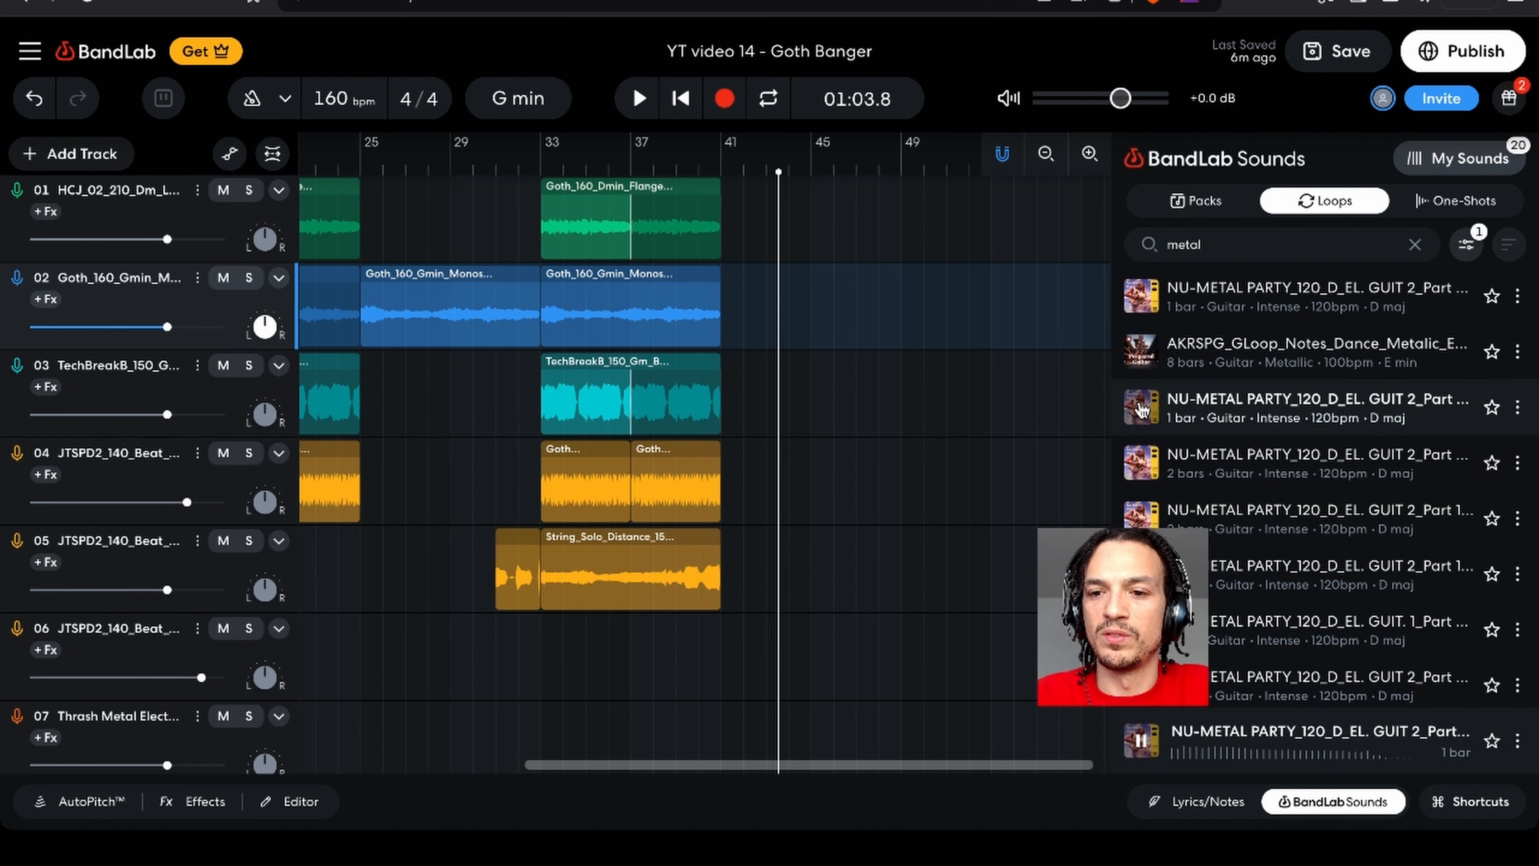
left_click(1141, 462)
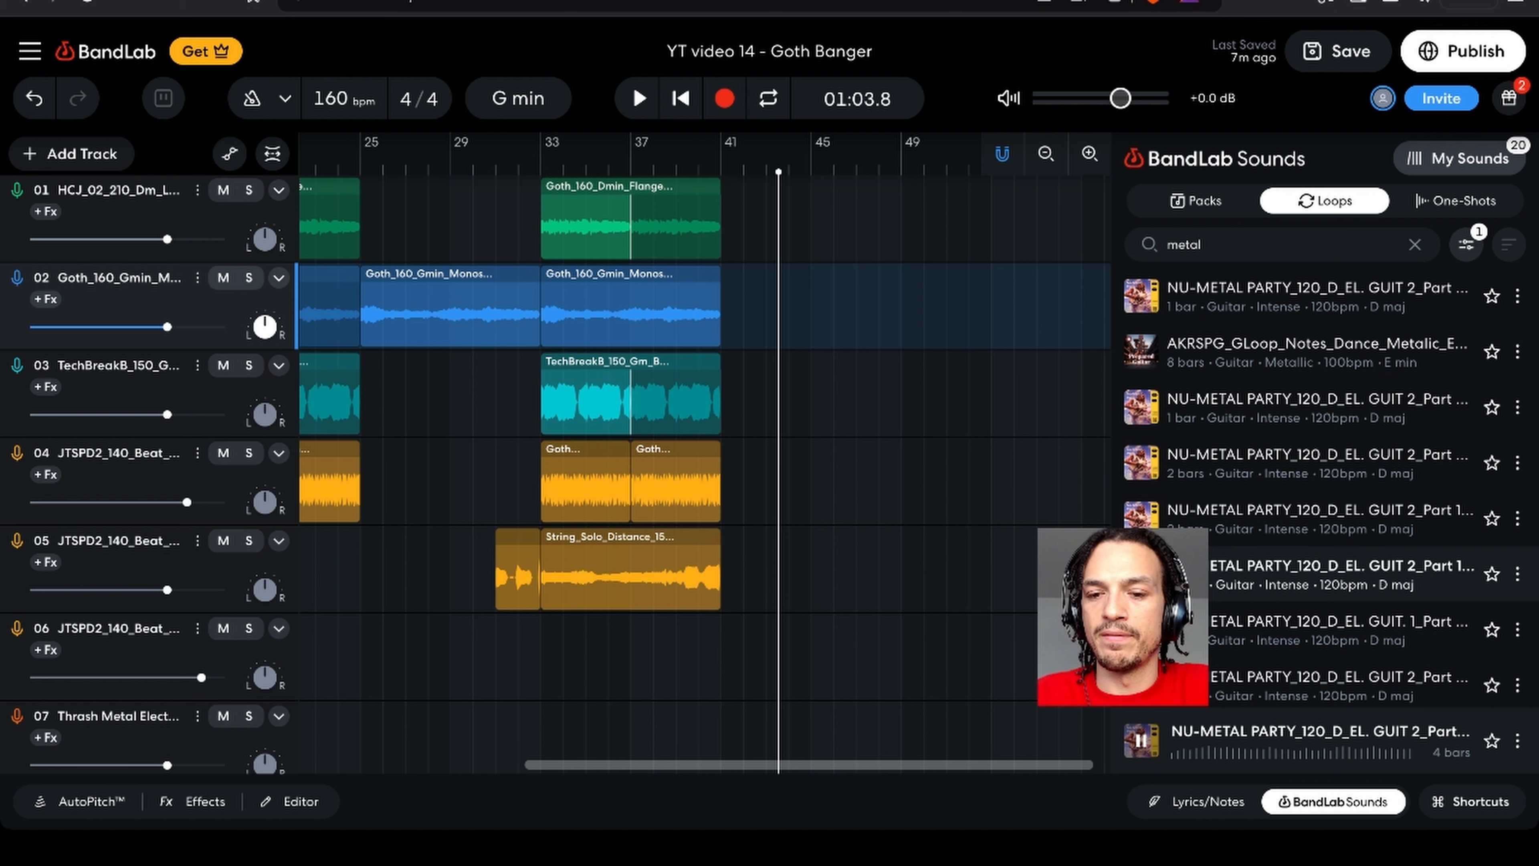
scroll(1154, 498, "down", 1)
left_click(1151, 500)
scroll(1146, 551, "down", 2)
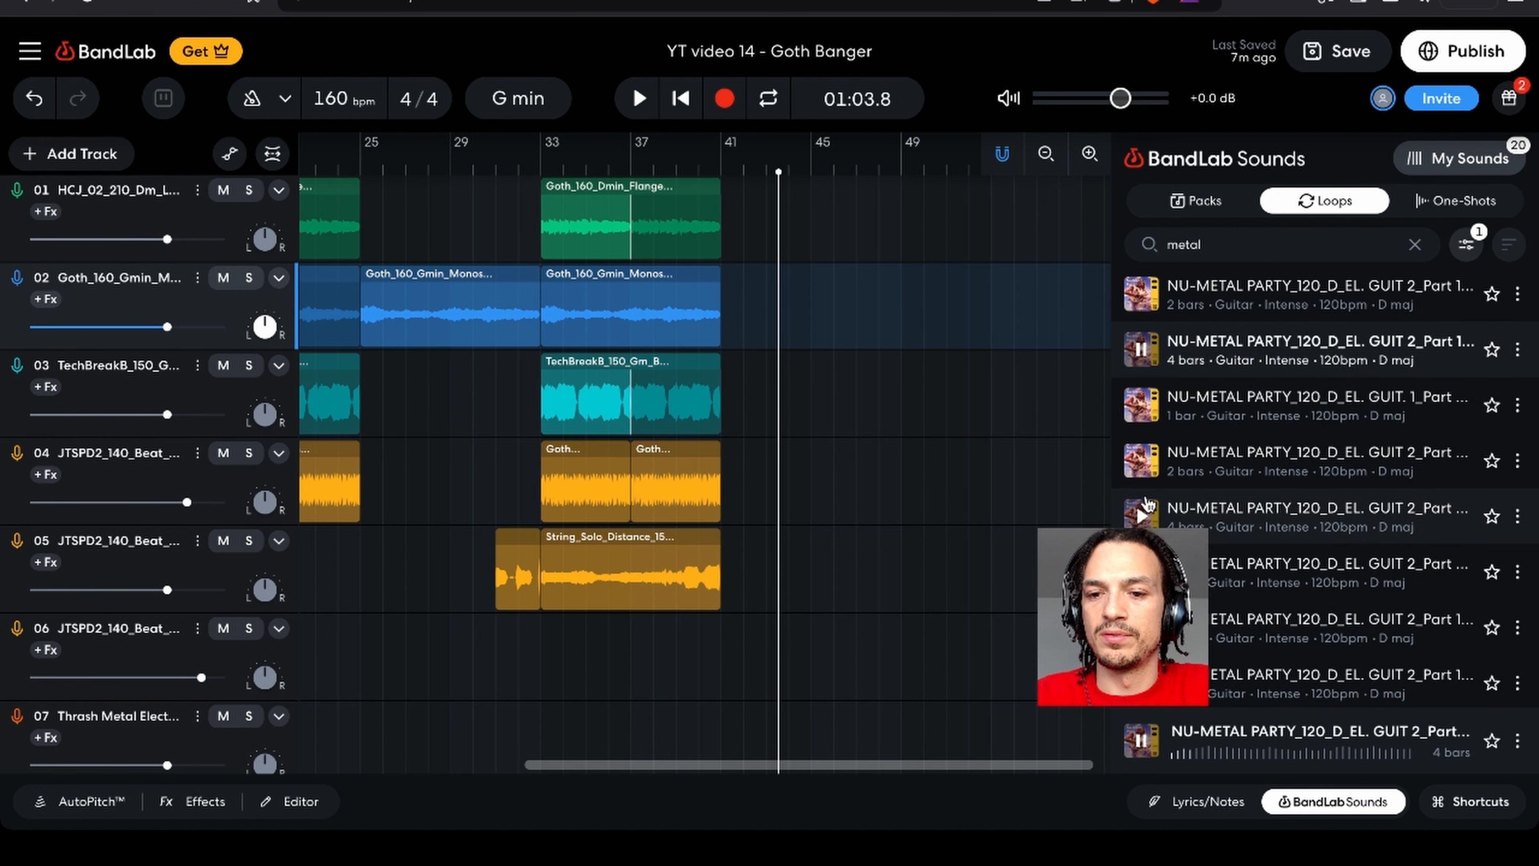
left_click(1142, 516)
scroll(1303, 424, "down", 5)
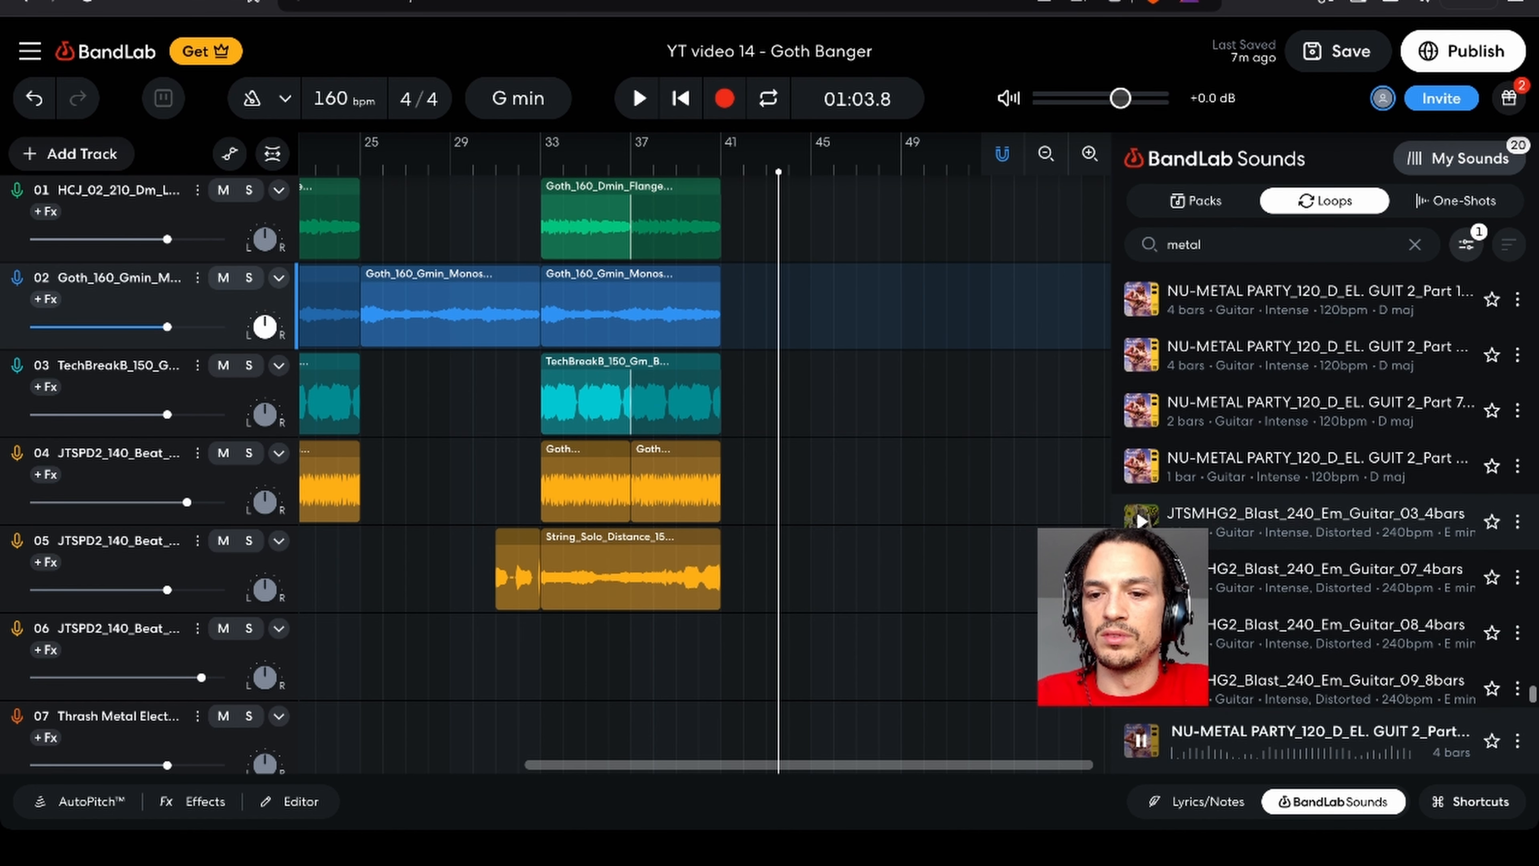
left_click(1143, 578)
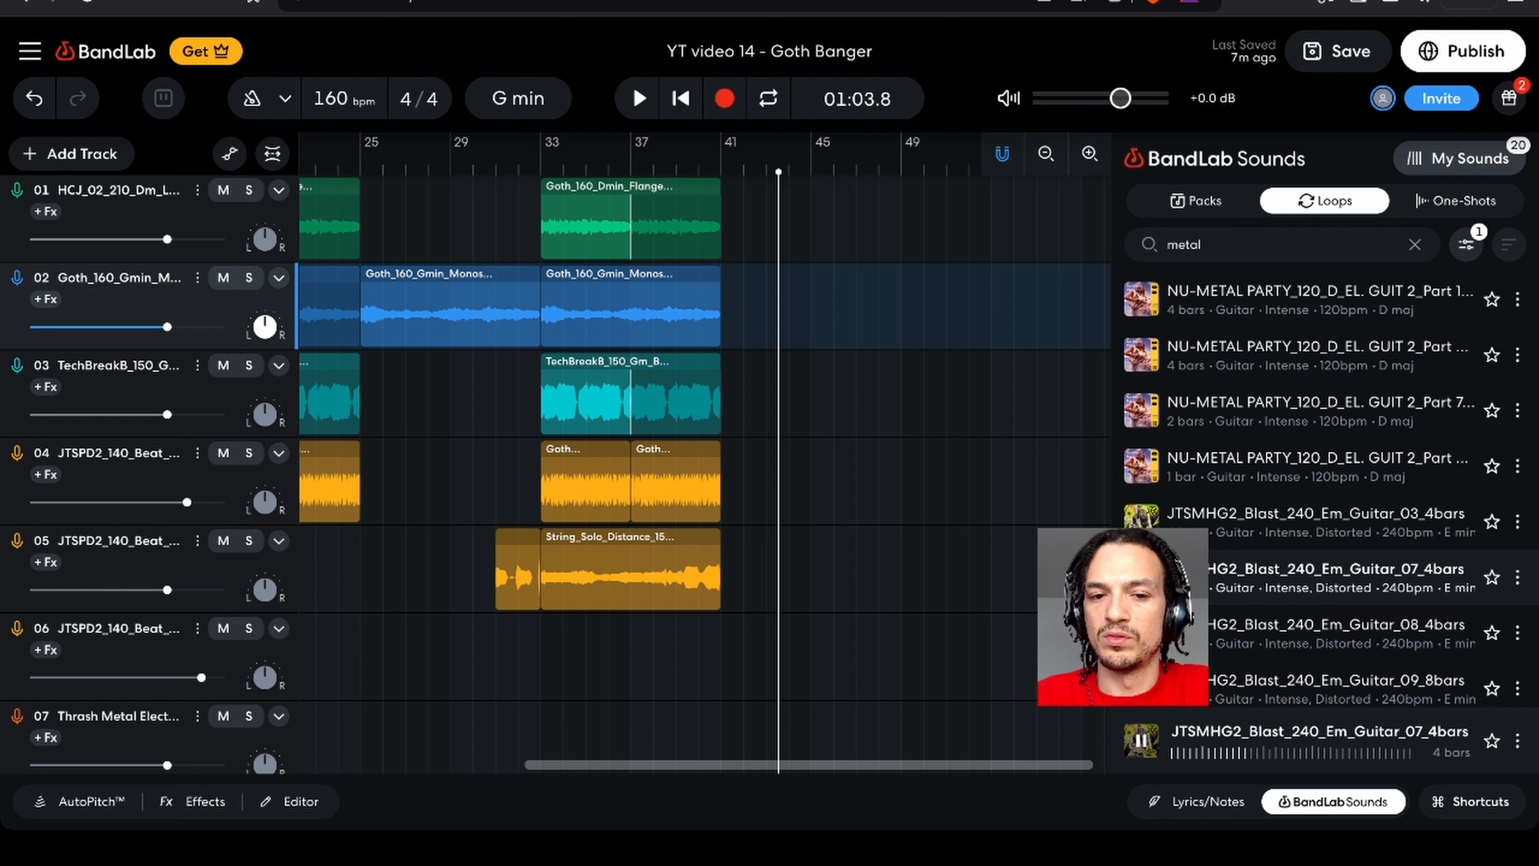
left_click(1142, 633)
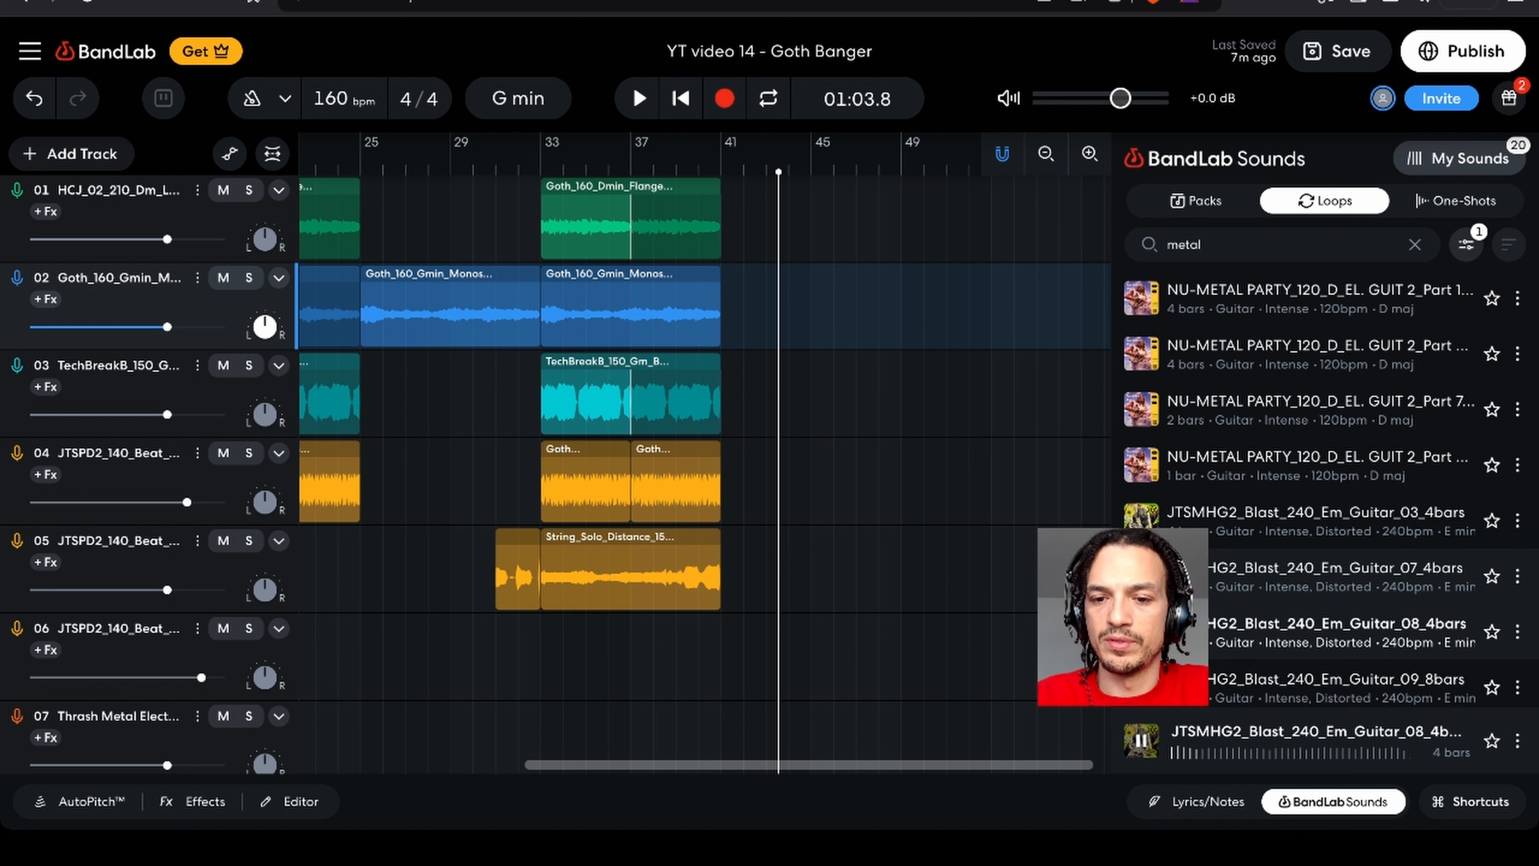
- Mark JTSMHG2_Blast_240_Em_Guitar_08_4bars as a favourite and place it on track 06 at bar 33
scroll(1302, 485, "down", 2)
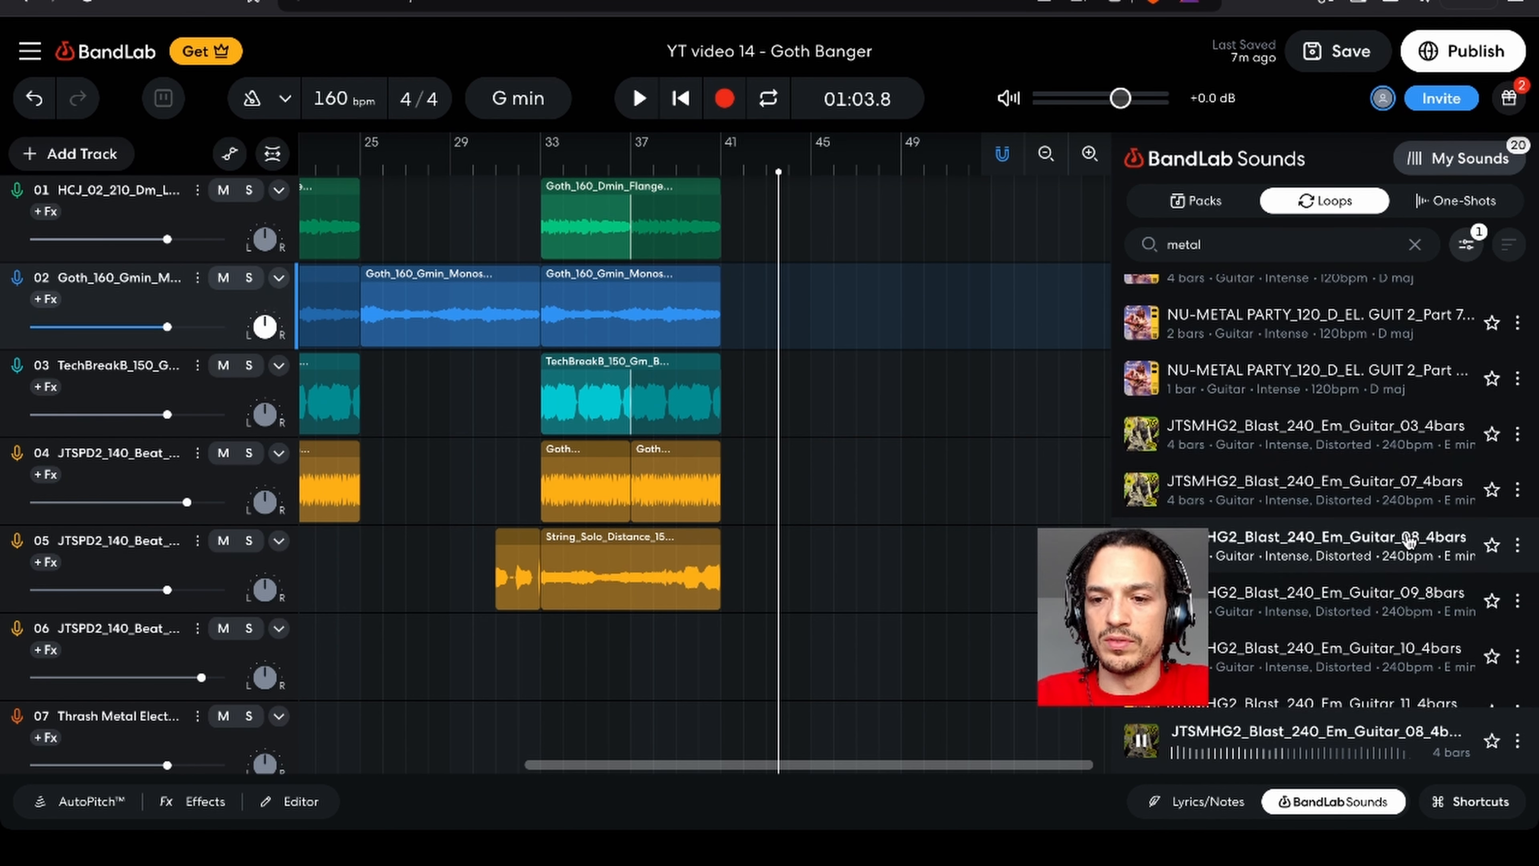
left_click(1492, 545)
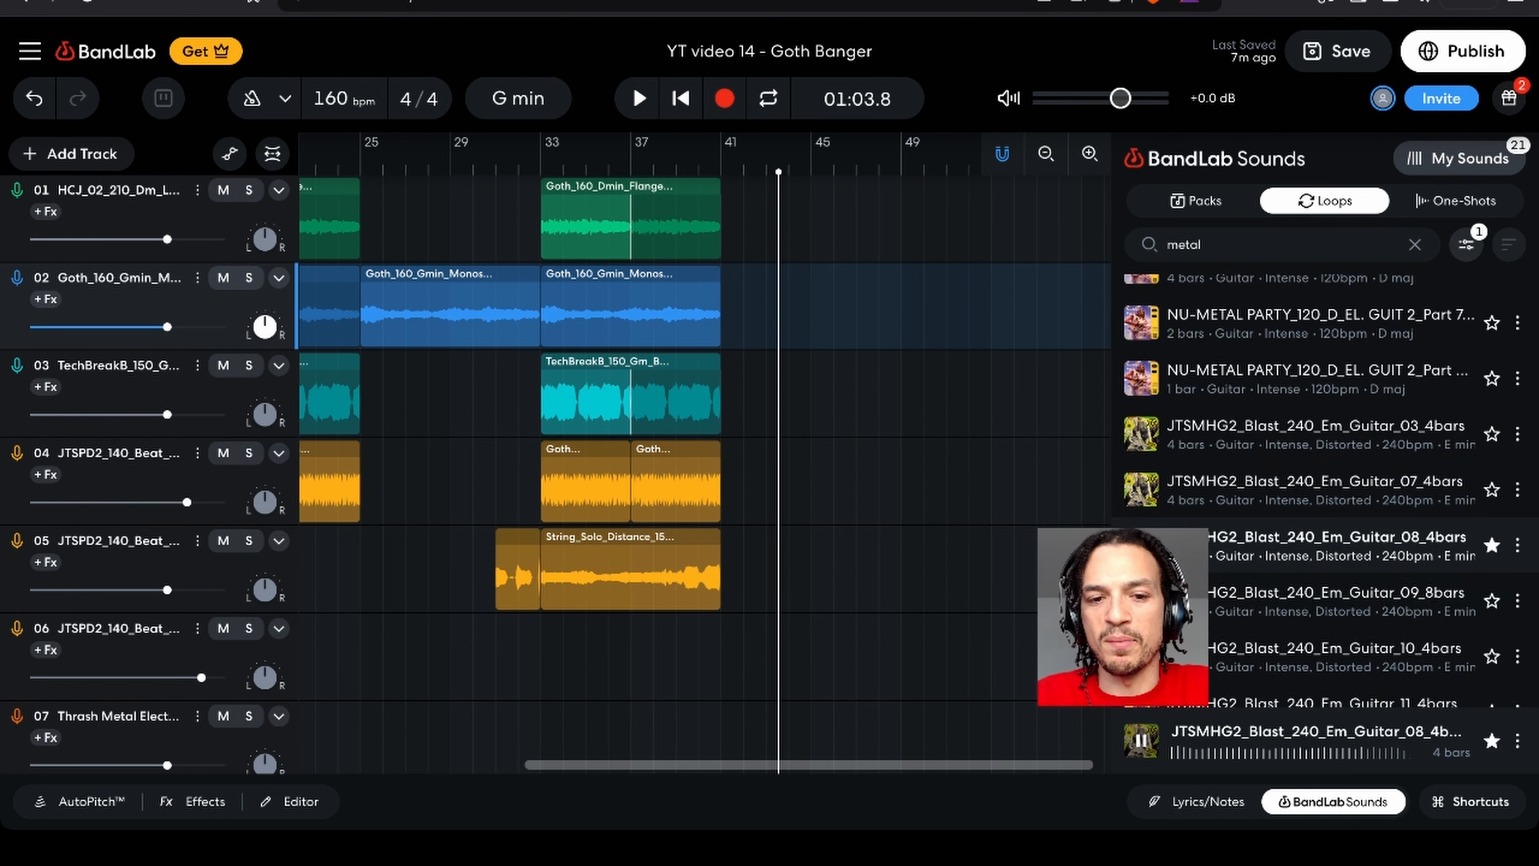
left_click_drag(1151, 545, 552, 642)
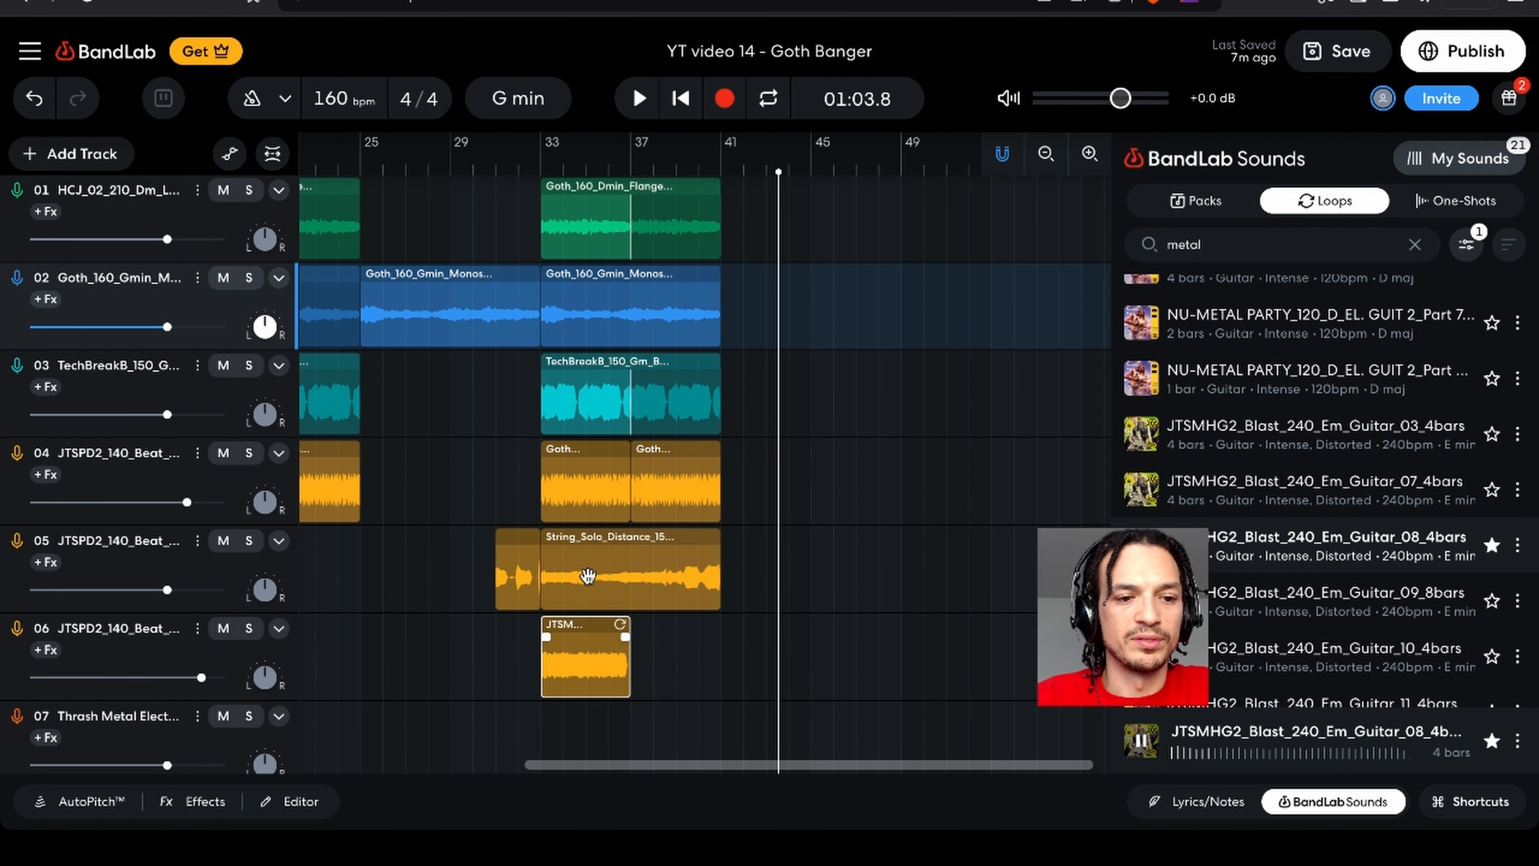